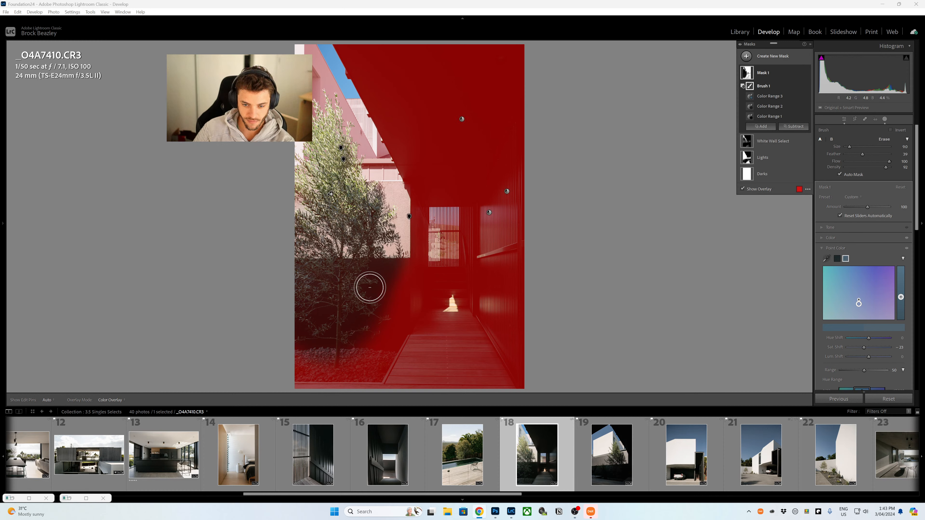
Brush more of the olive tree out of Mask 1, and add a new brush over the corridor's dark wall, with brush size 14.
mouse_move(345, 256)
mouse_down()
mouse_move(367, 220)
mouse_move(344, 222)
mouse_up()
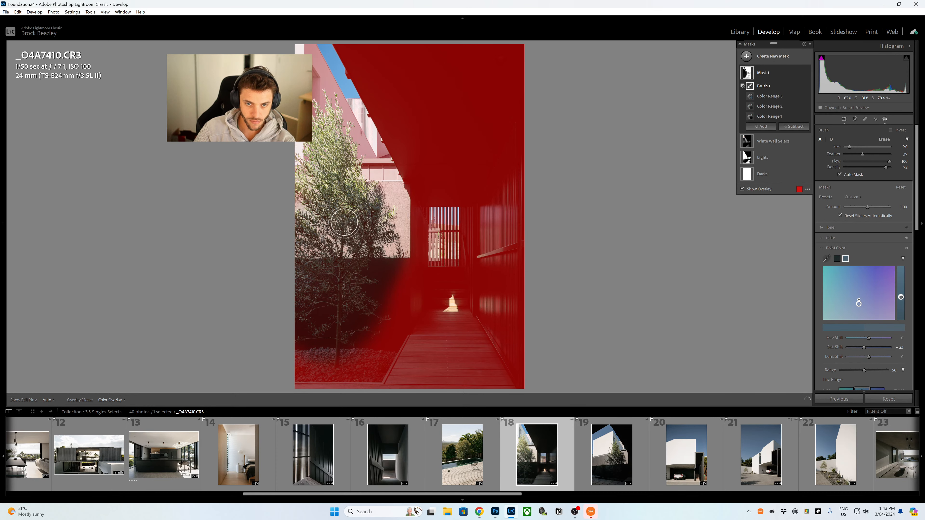
key(o)
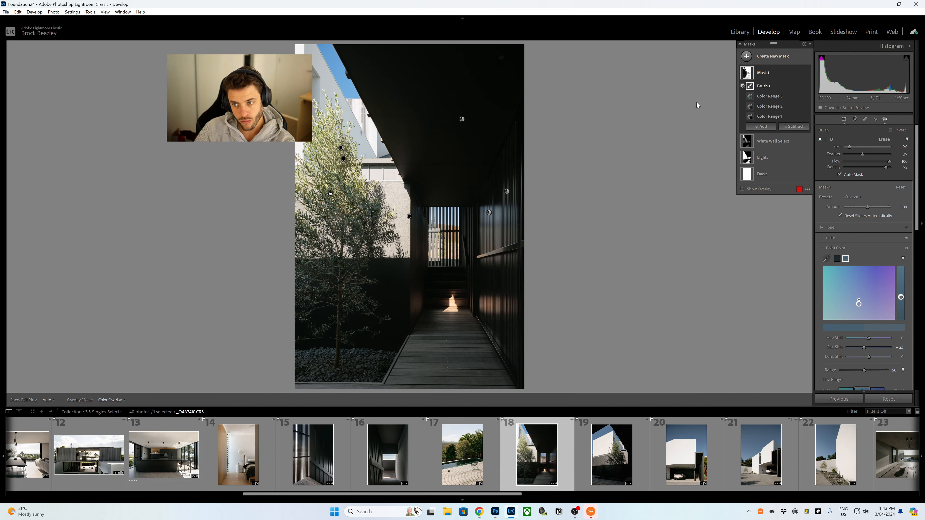
click(762, 128)
click(764, 197)
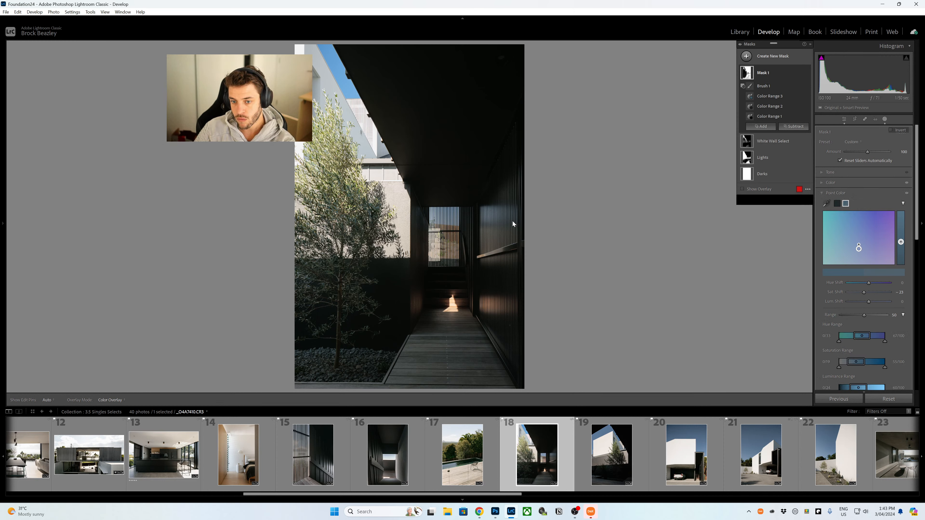
drag(490, 212, 496, 219)
key(o)
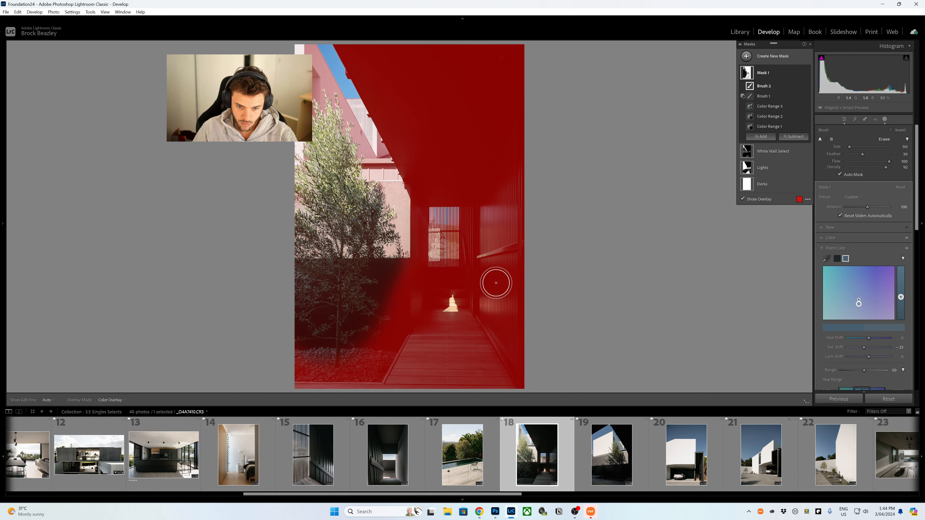
scroll(481, 145, up, 5)
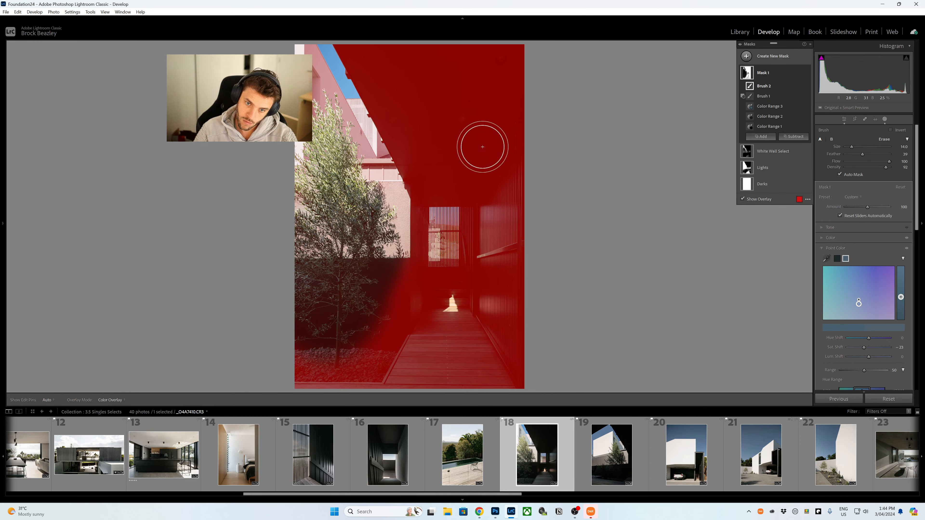
Open photo _O4A7420.CR3 and create a color range mask sampled from the black overhang, with Refine set to 4.
click(616, 437)
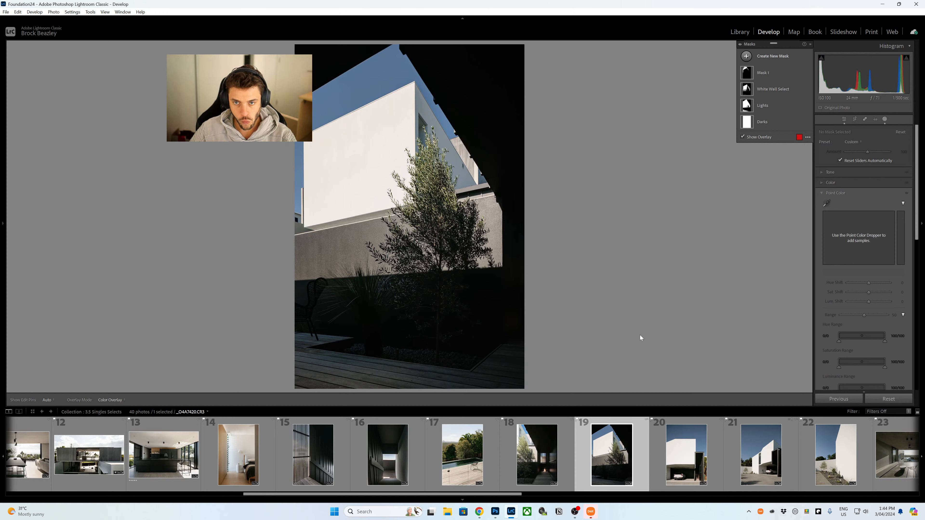
click(750, 56)
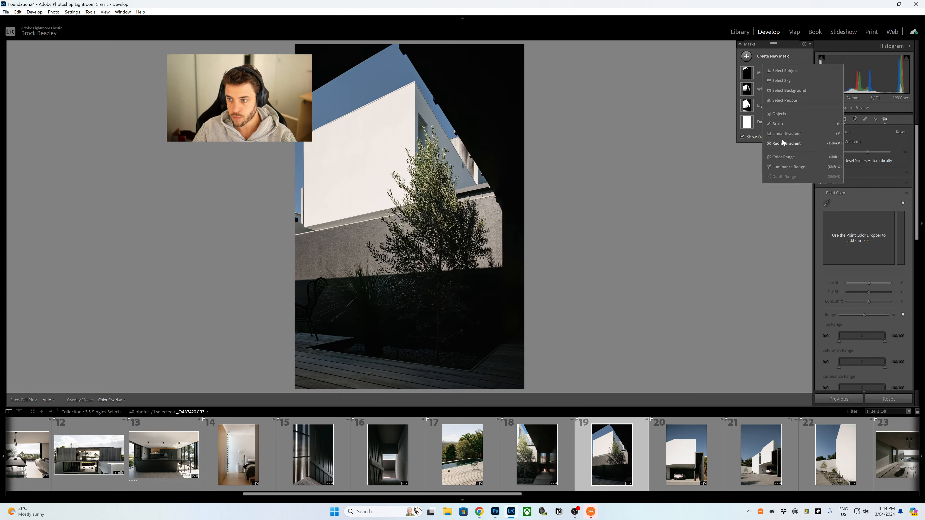
click(783, 156)
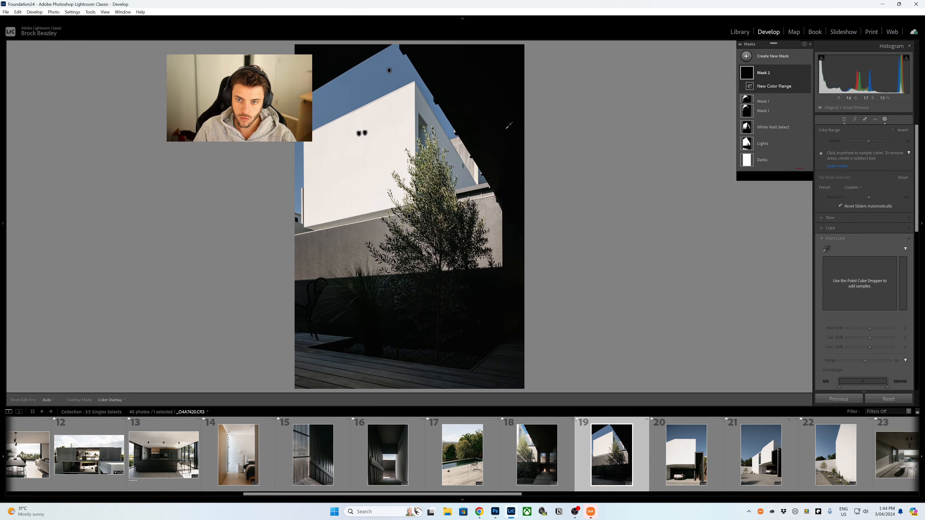
click(498, 98)
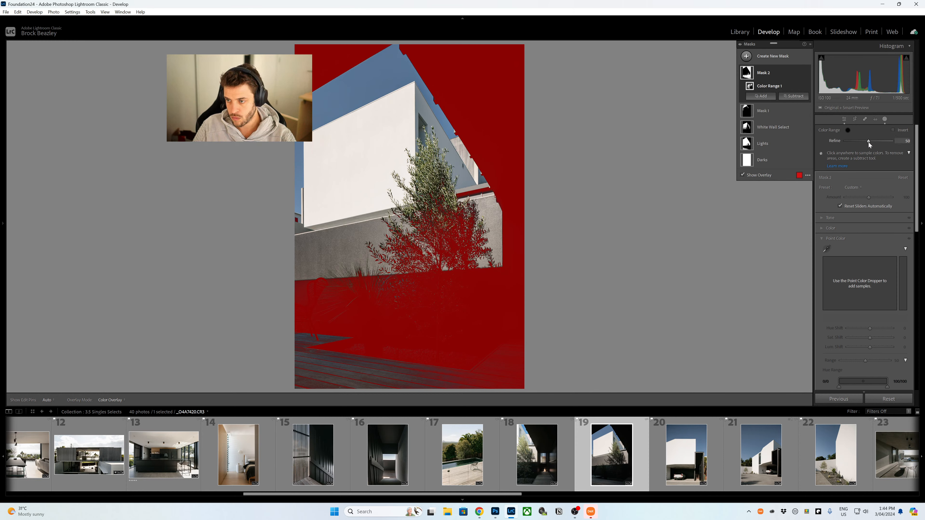
drag(868, 143, 848, 142)
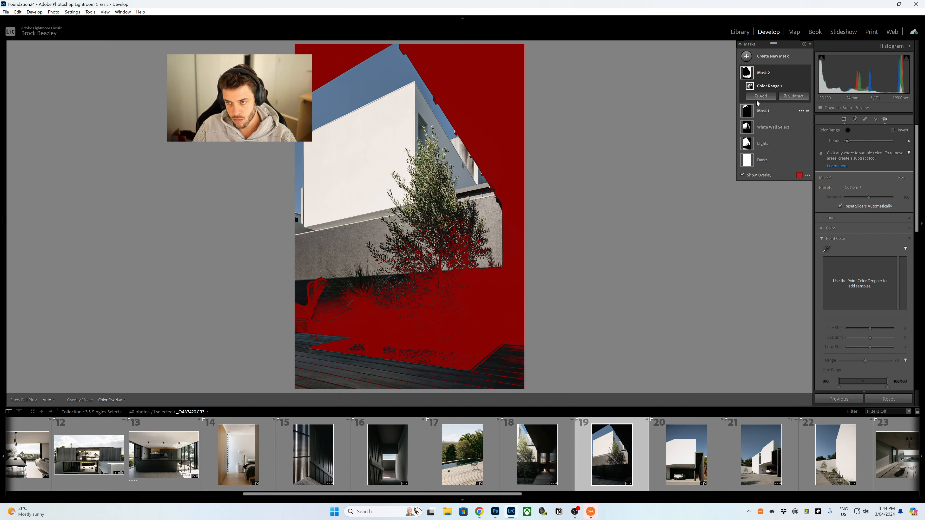
Try to intersect Mask 2 with a color range sampled from the grey wall, with Refine at 46.
click(800, 73)
mouse_move(831, 109)
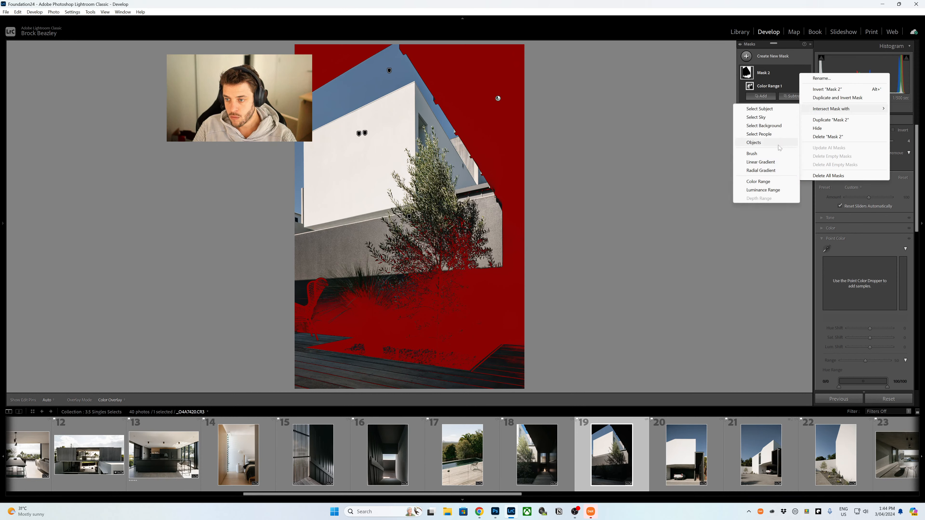
click(768, 181)
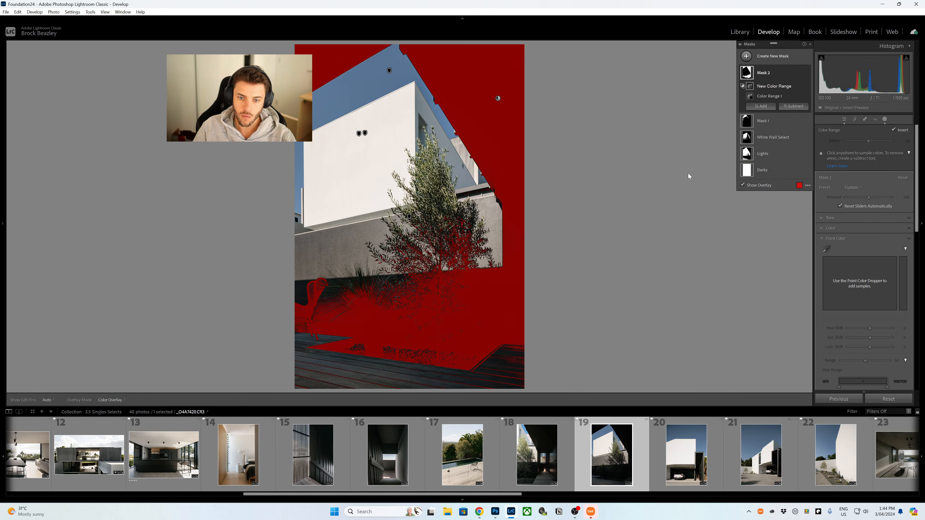
click(341, 240)
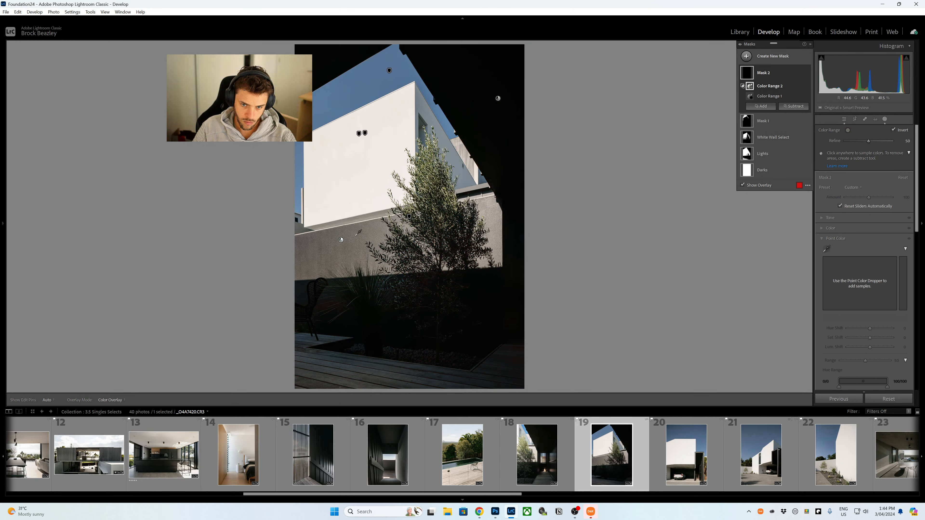
click(865, 141)
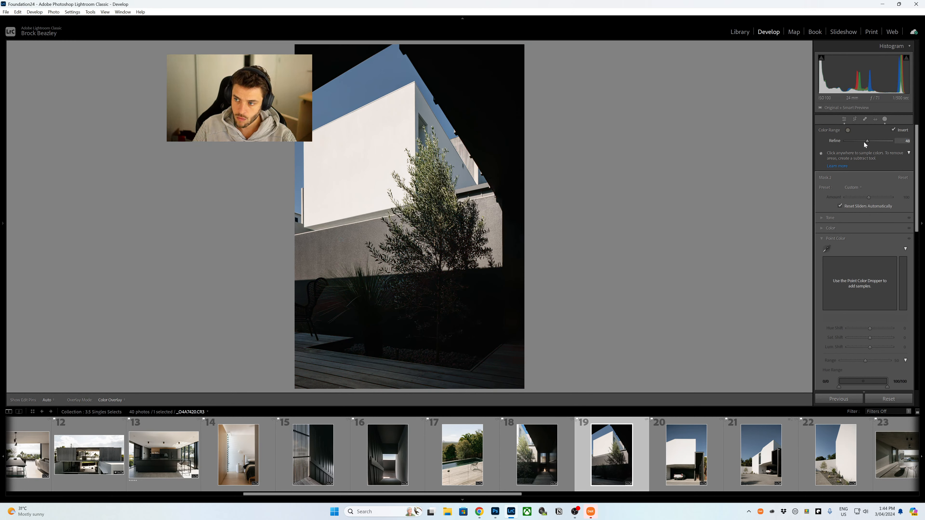
key(o)
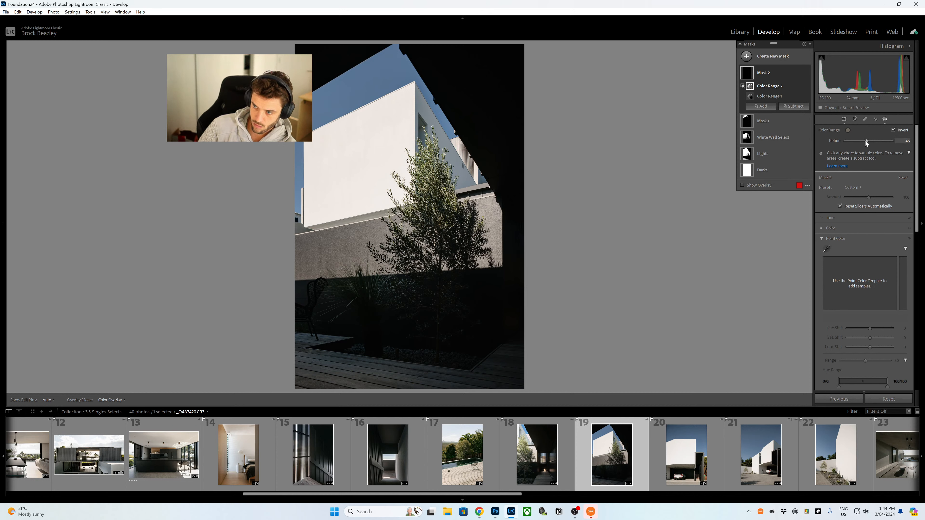
Delete the intersecting color range from Mask 2.
click(752, 89)
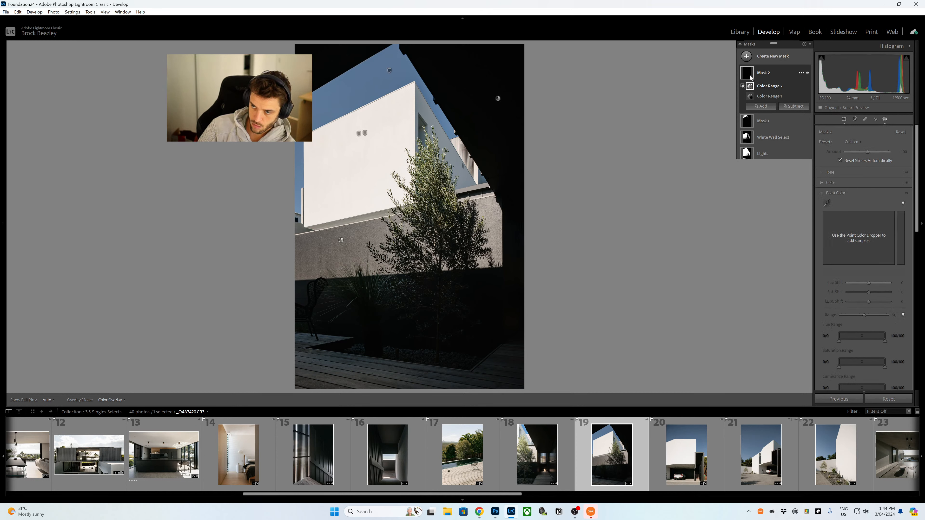
click(751, 88)
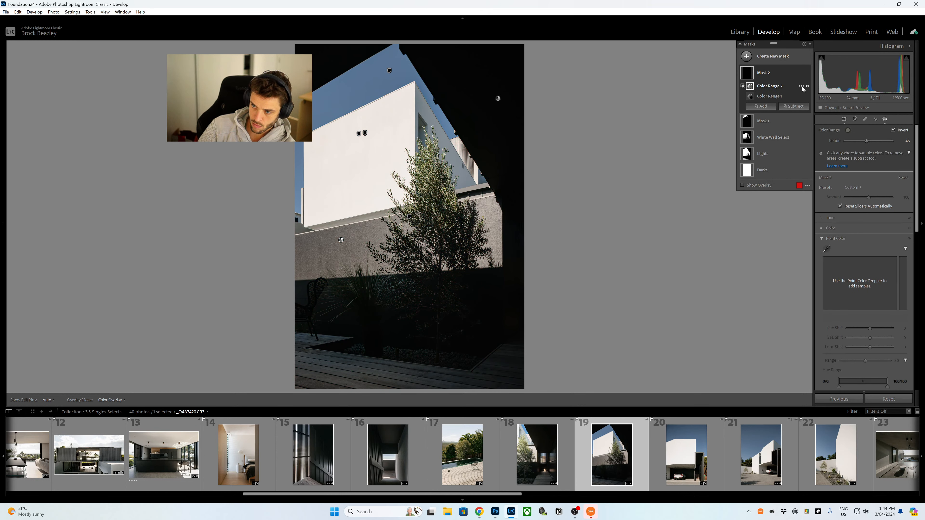
click(801, 86)
click(838, 150)
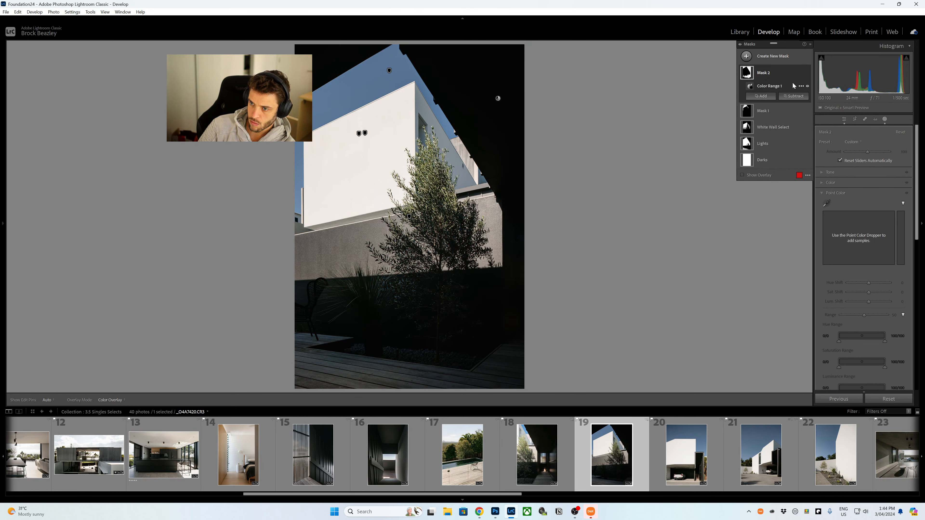
click(802, 86)
key(Escape)
Add a color range sampled from the sunlit grey wall to Mask 2.
click(761, 96)
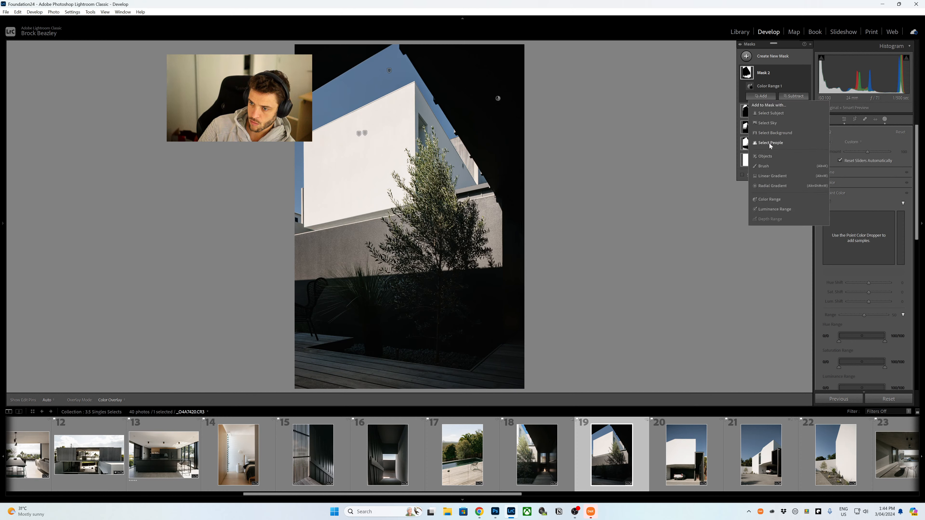
click(769, 199)
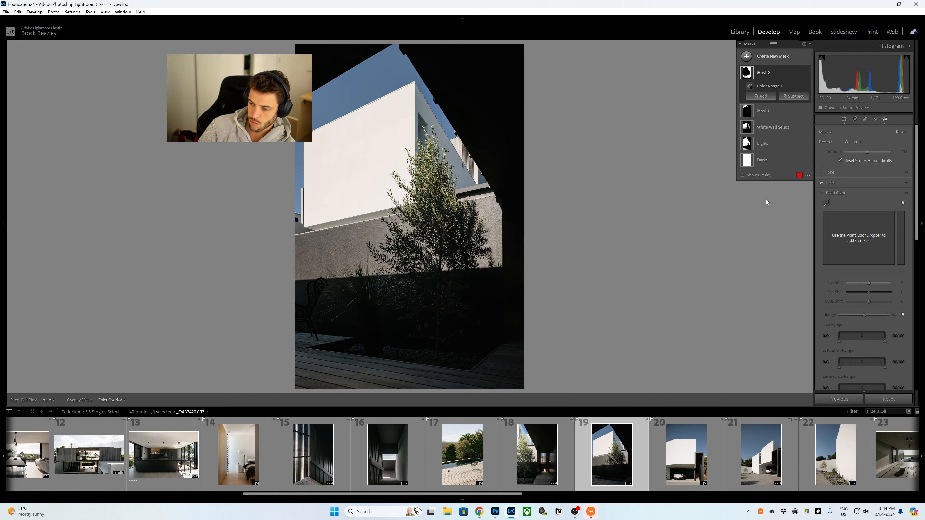
click(341, 248)
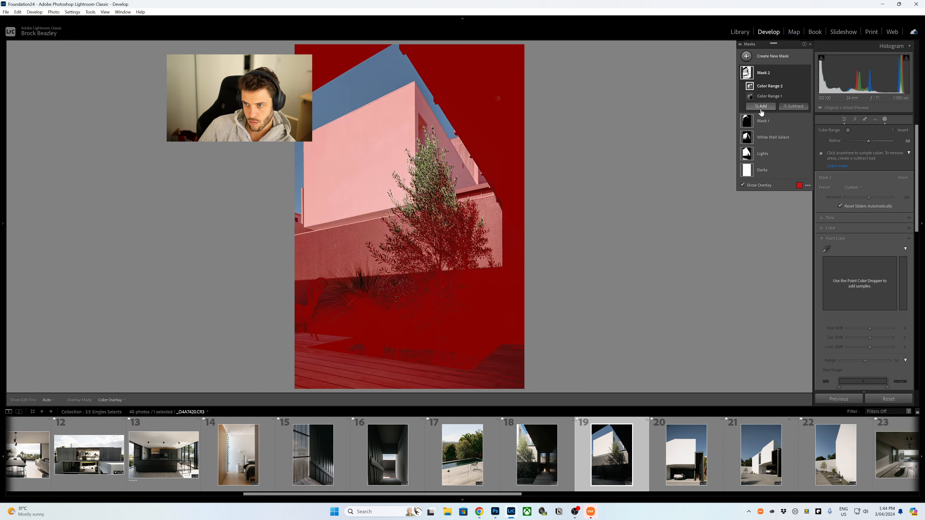
Subtract a color range sampled from the large white wall from Mask 2.
click(794, 106)
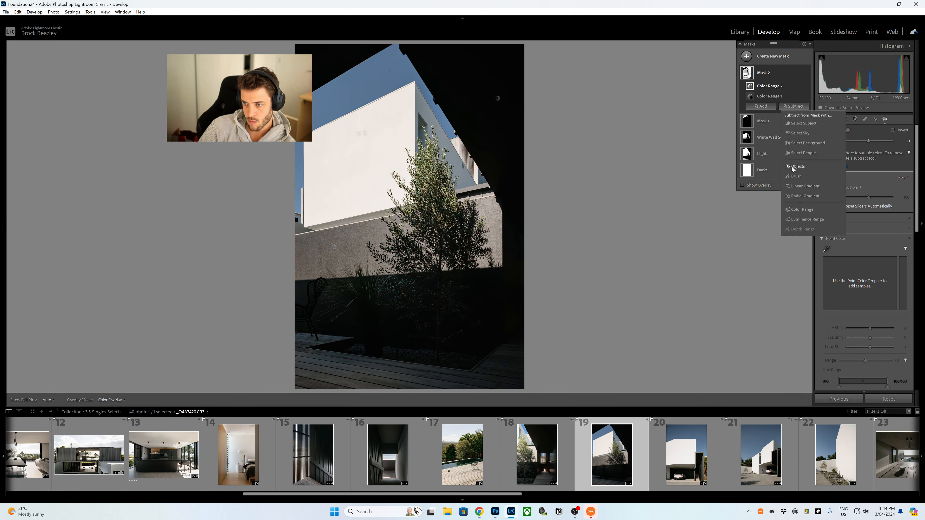
click(801, 209)
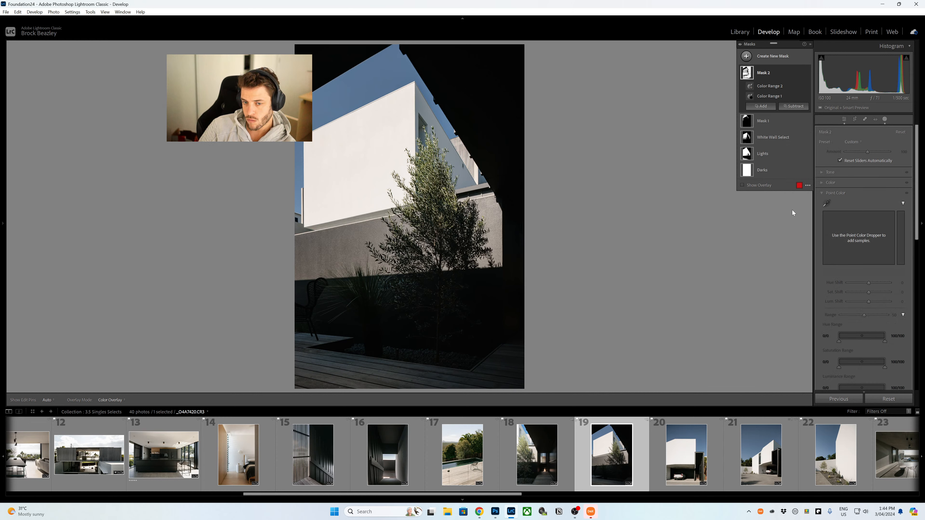
click(390, 141)
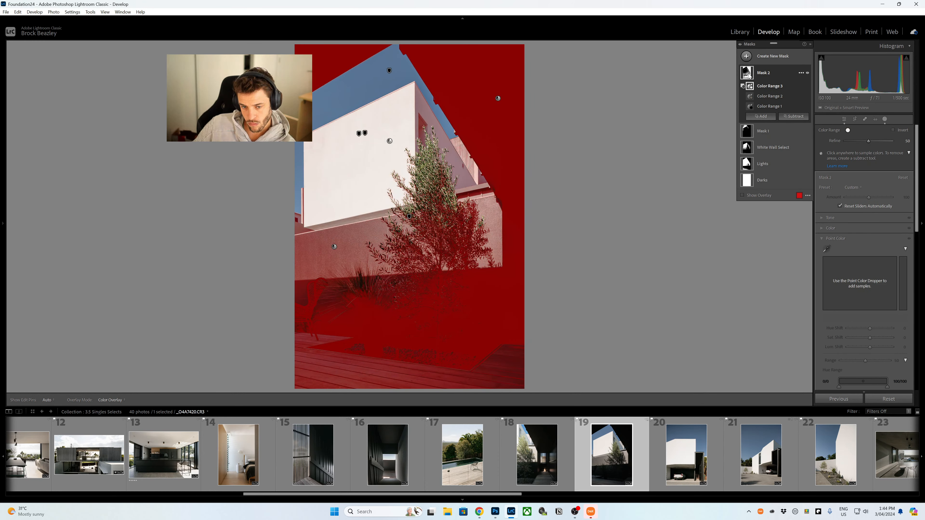
Desaturate two wall tones in Mask 2 with Point Color, using Sat Shift -30 for the first sample and -34 for the second.
click(827, 249)
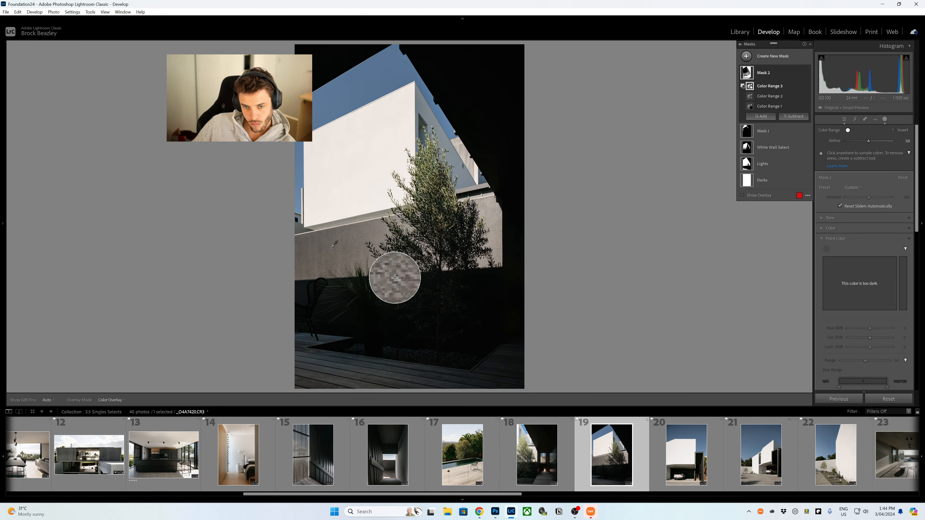
click(368, 276)
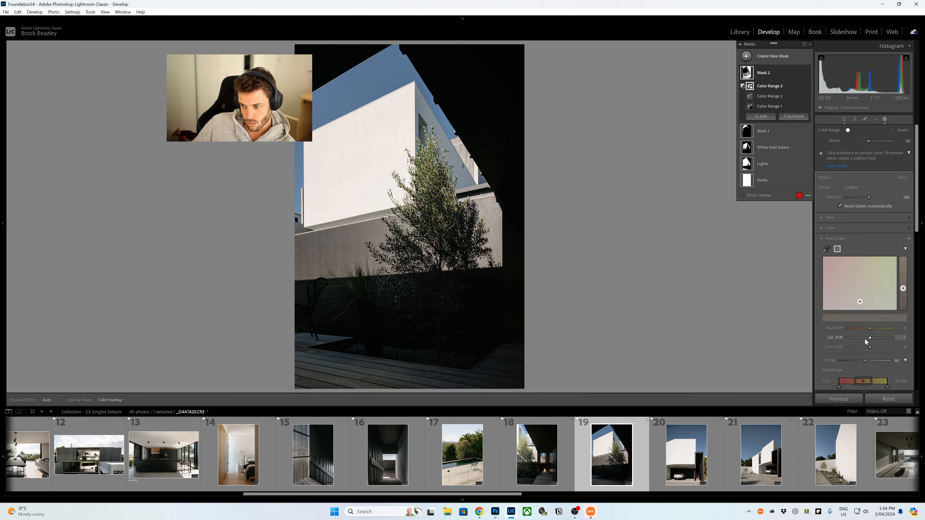
drag(866, 342, 865, 340)
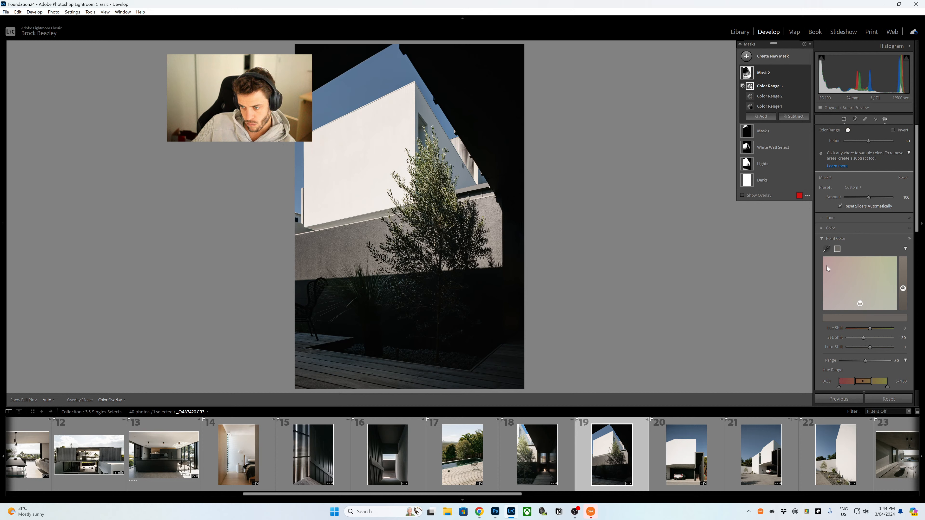
drag(529, 276, 526, 272)
drag(869, 340, 863, 340)
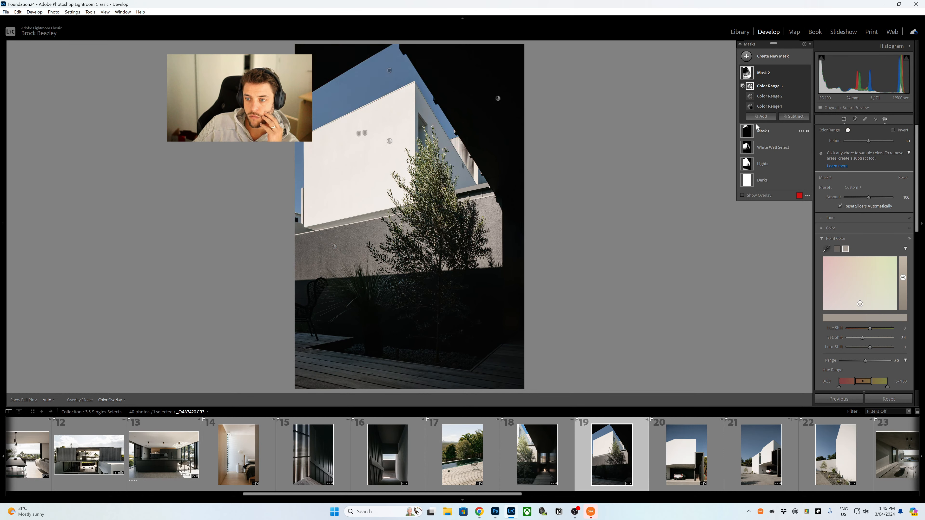
Create a new color range mask sampled from the large white wall, with Refine set to 16.
click(760, 116)
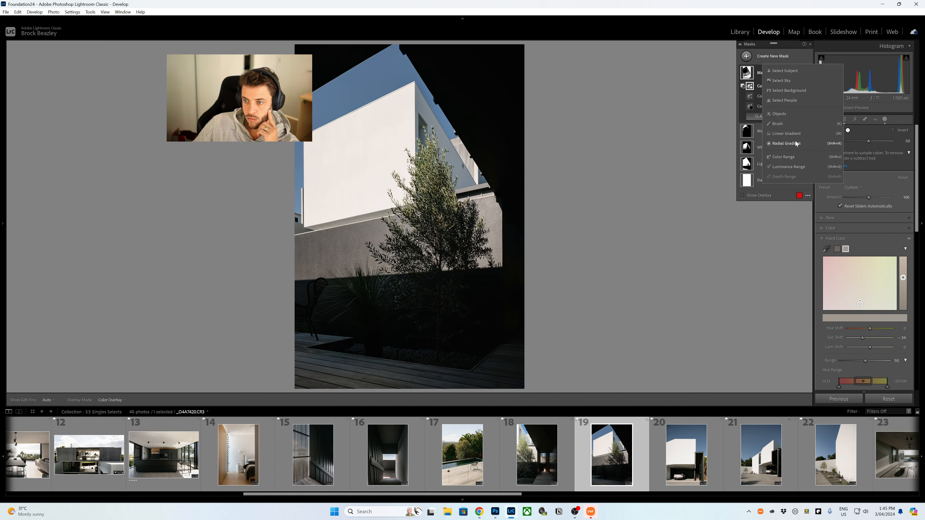
click(789, 160)
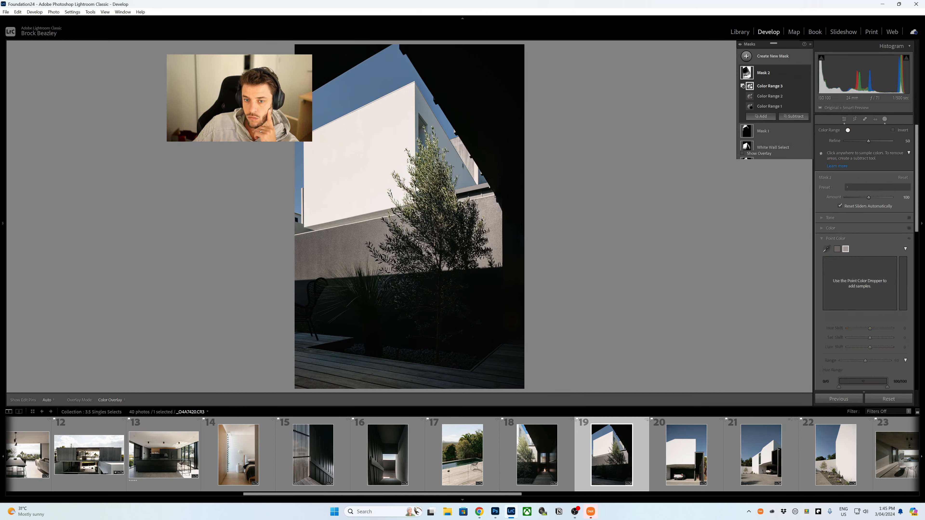
click(367, 163)
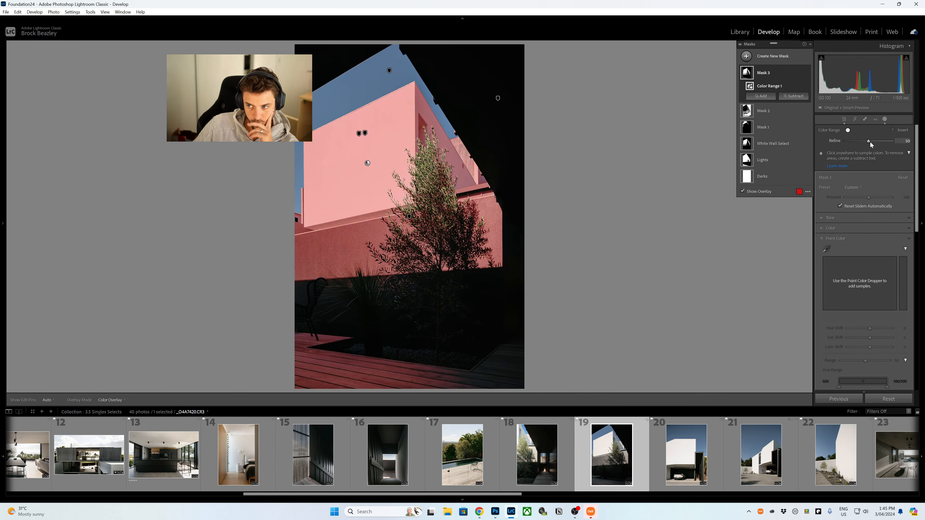
drag(868, 142, 852, 142)
Add a second color range to Mask 3 sampled from the shaded blue-grey wall, with Refine set to 7.
click(762, 96)
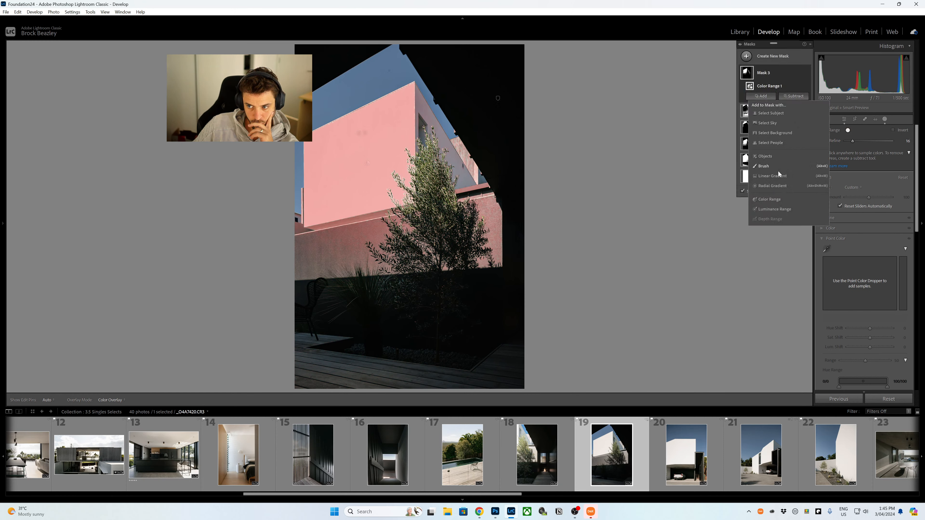
click(769, 199)
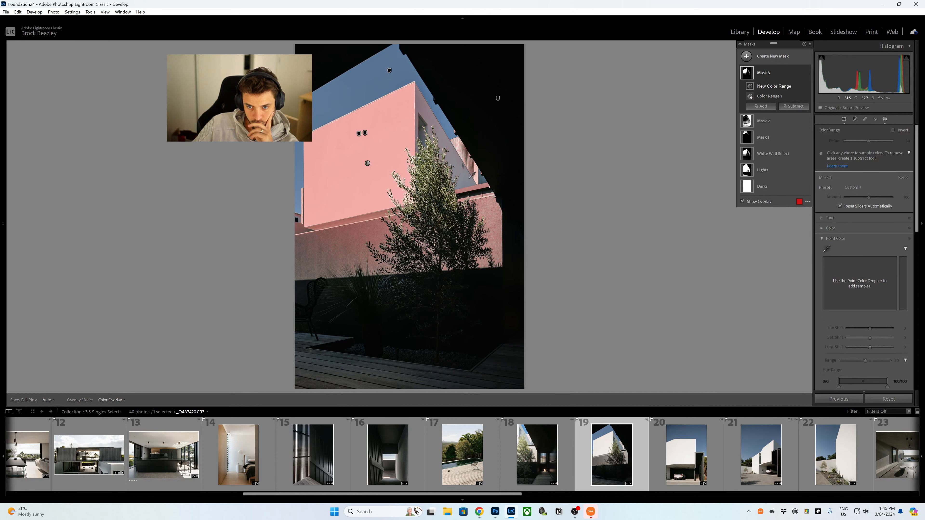
drag(868, 142, 848, 144)
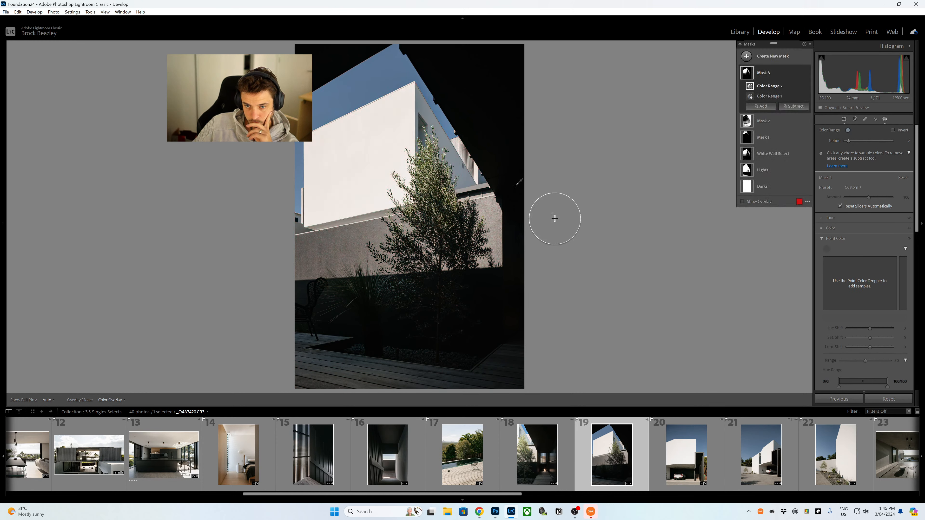
Desaturate the shaded blue-grey wall in Mask 3 with Point Color at Sat Shift -36, and reduce saturation of a second sample from the white wall.
click(503, 213)
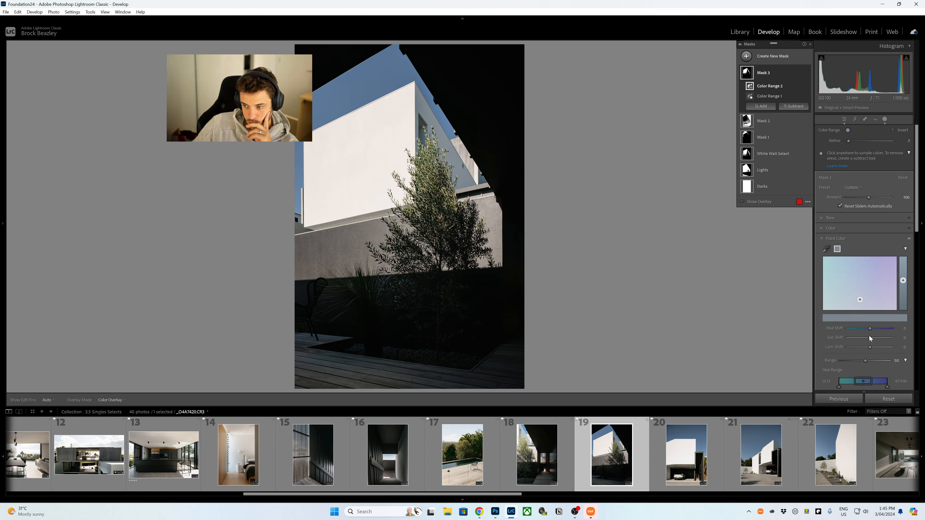
drag(870, 337, 865, 340)
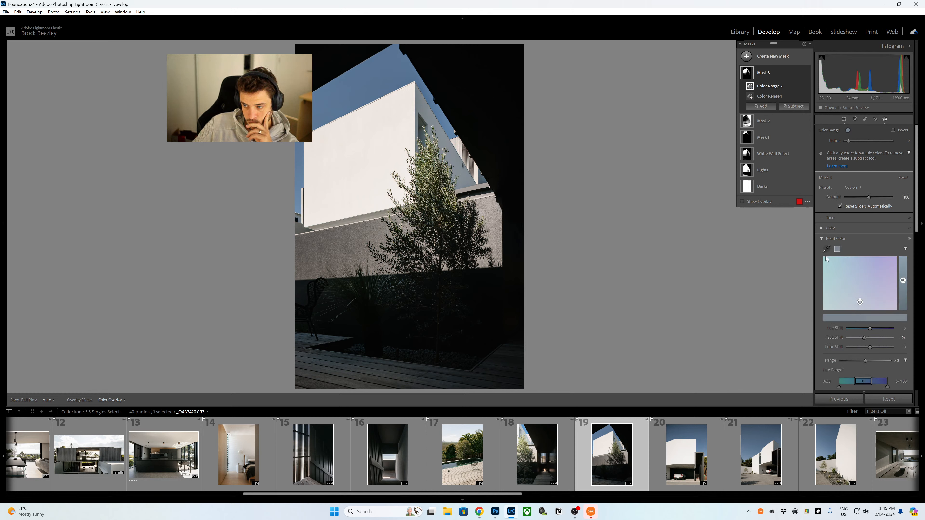
click(349, 149)
drag(871, 338, 866, 340)
click(836, 250)
Open photo _D4A7425.CR3 and create a new color range mask sampled from the large white wall above the garage.
click(680, 460)
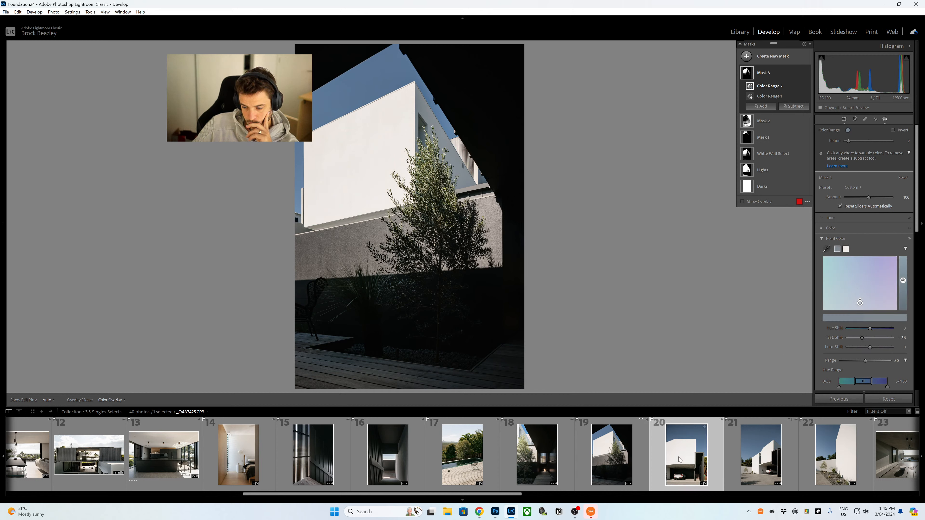
click(619, 454)
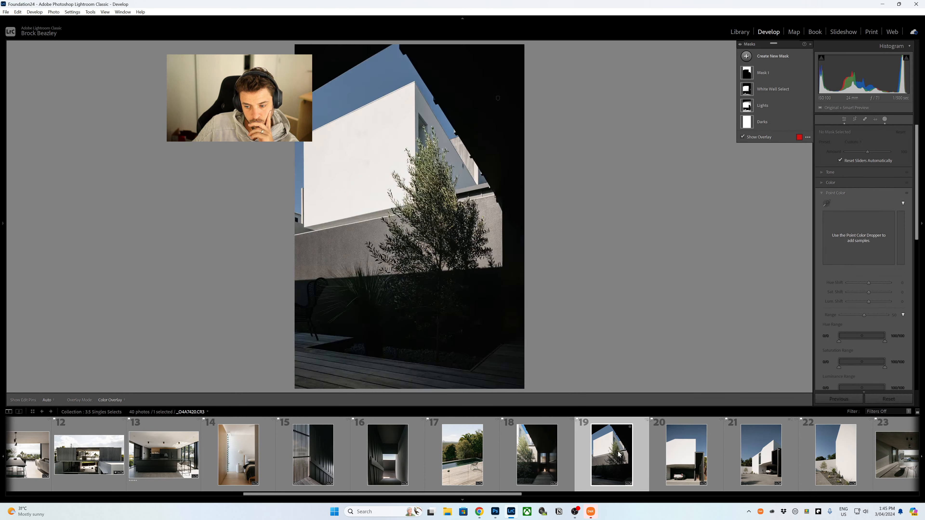
click(686, 455)
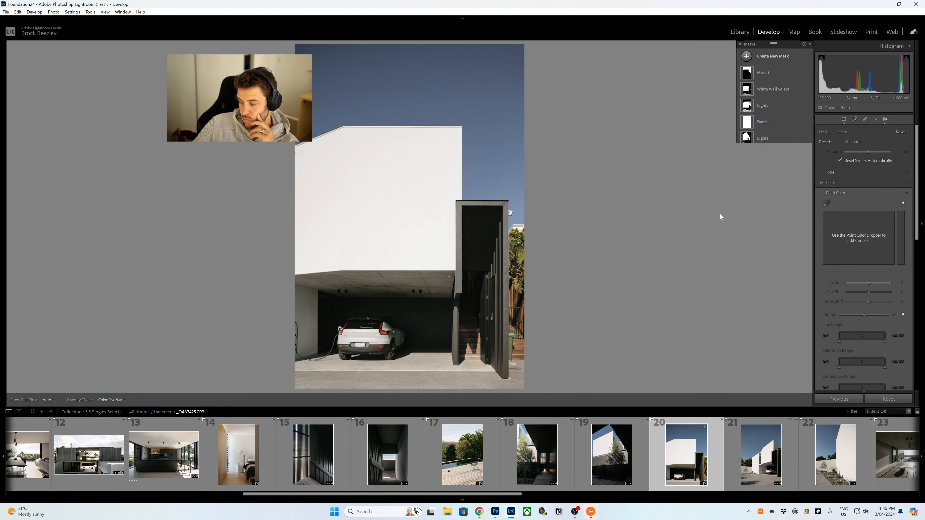
click(752, 61)
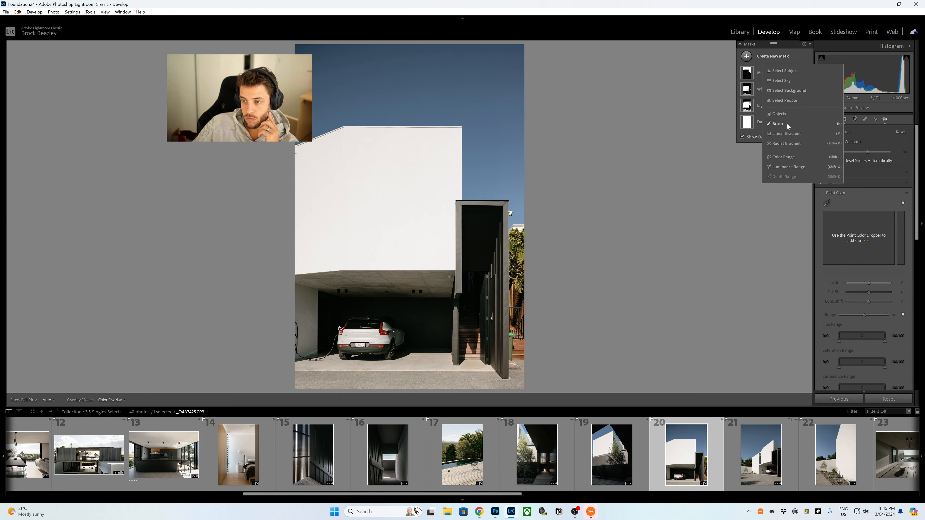
click(783, 157)
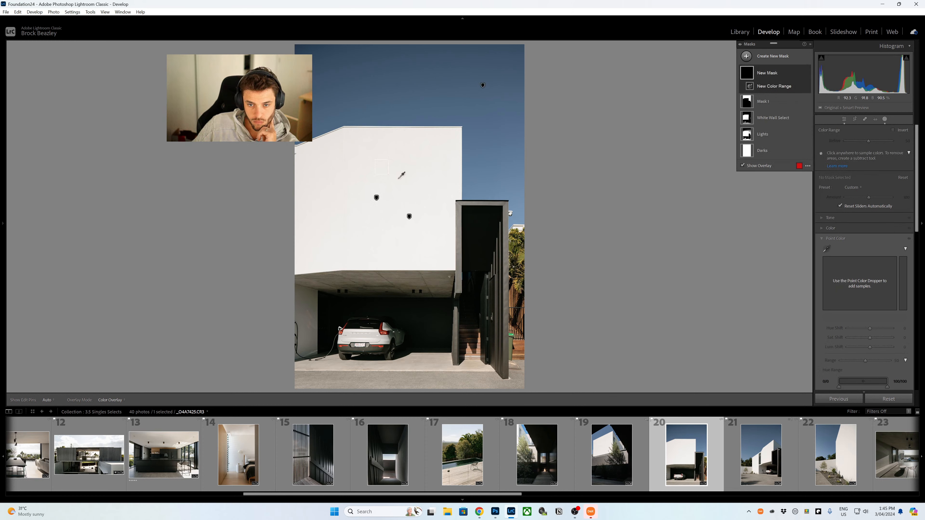
click(386, 169)
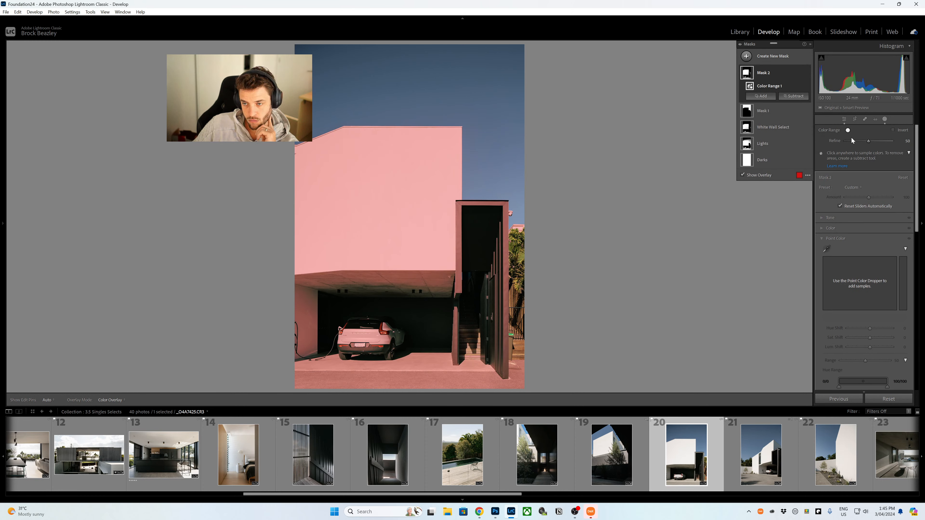
Sample the white wall's upper edge with Point Color in Mask 2 and set its Sat Shift to -40.
click(828, 249)
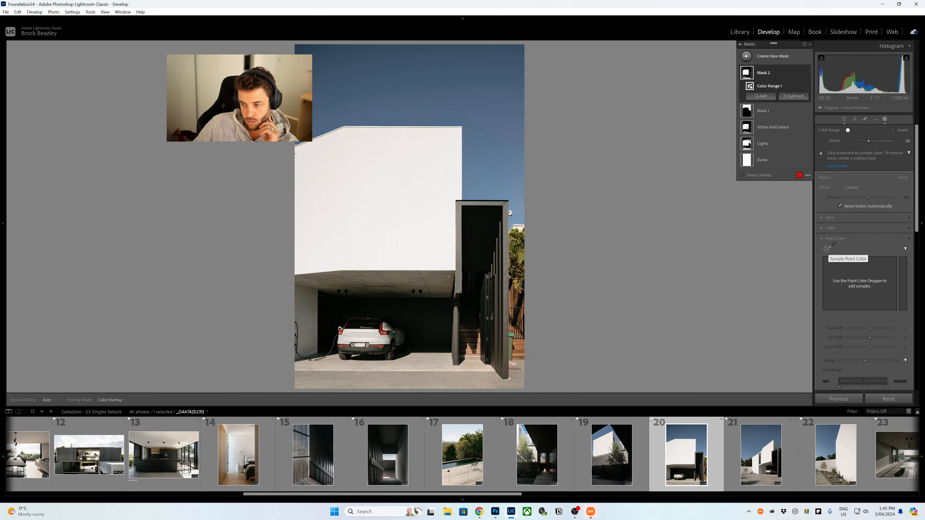
click(418, 146)
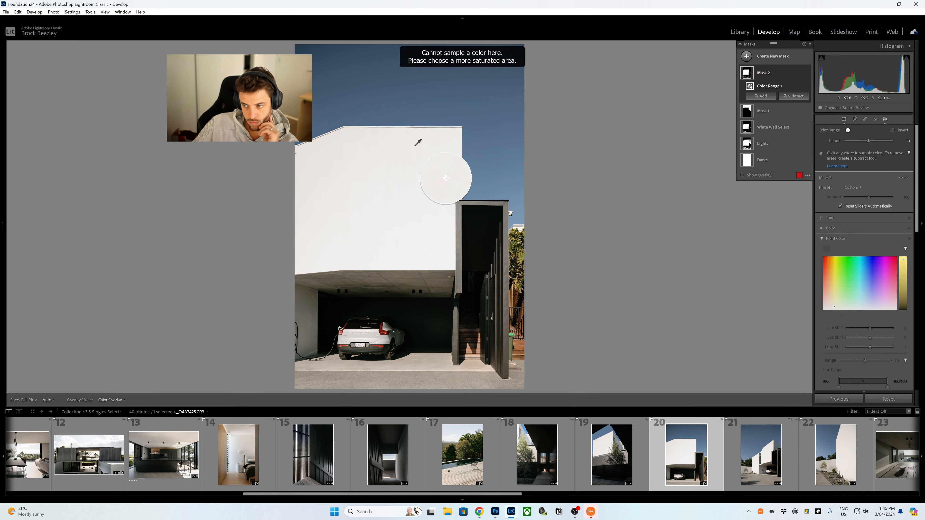
click(346, 136)
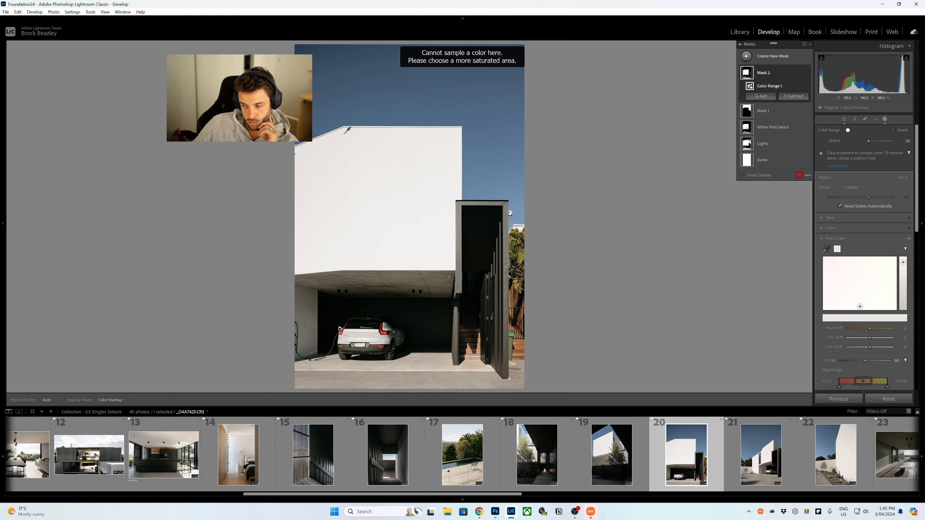
drag(871, 342, 862, 339)
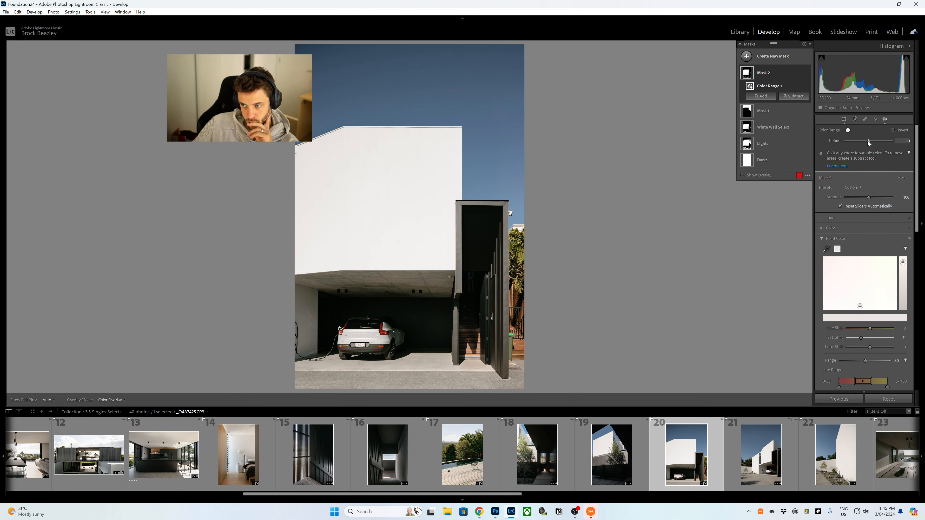
Set Mask 2's Refine to 36 and its overall color Saturation to -15.
drag(868, 141, 860, 142)
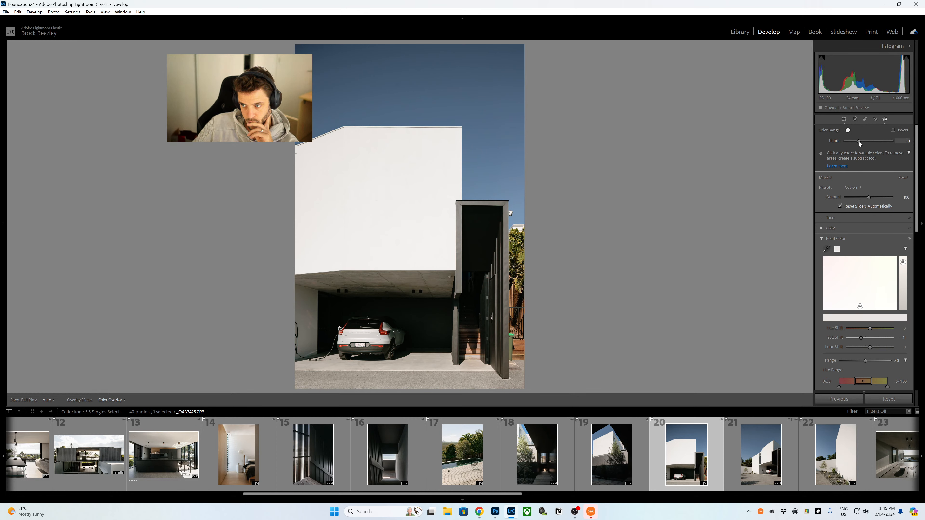
click(832, 229)
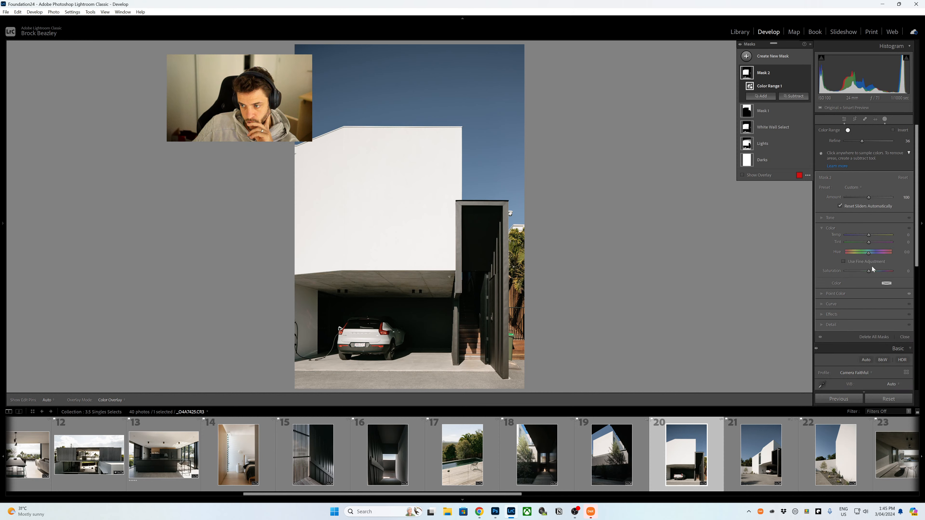
drag(868, 272, 869, 273)
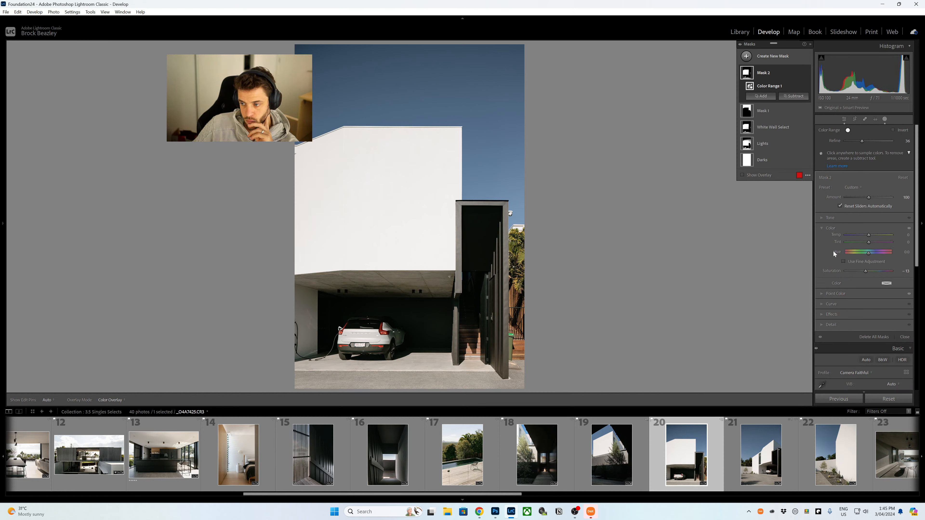
Create a new color range mask sampled from the dark entry frame beside the garage, with Refine set to 17.
click(762, 57)
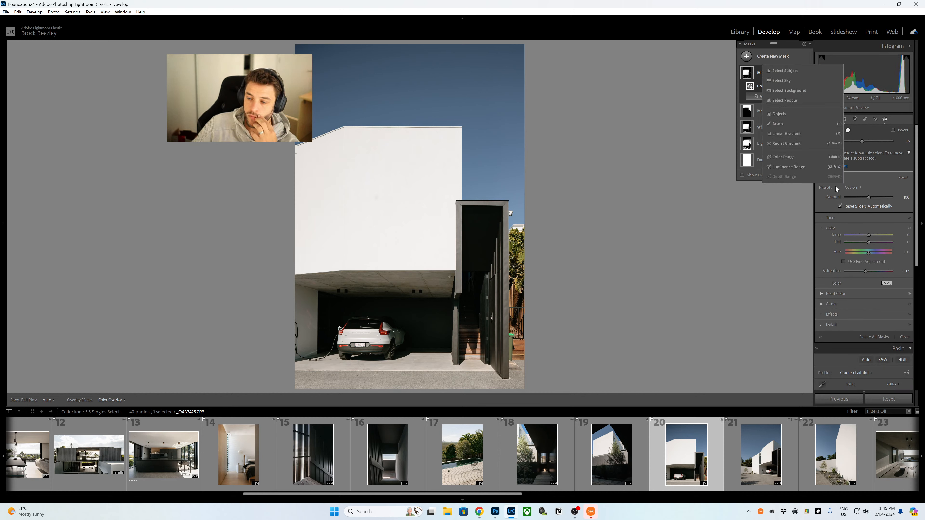
click(798, 160)
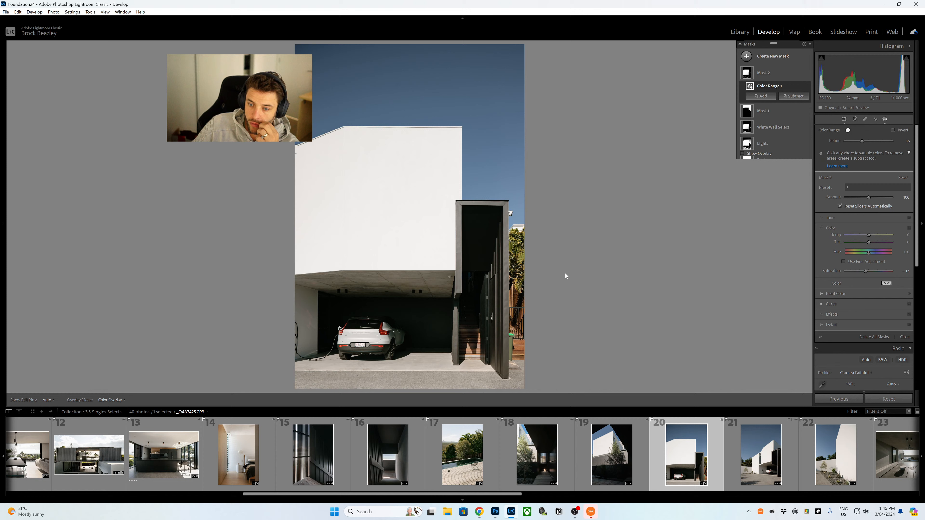
click(505, 271)
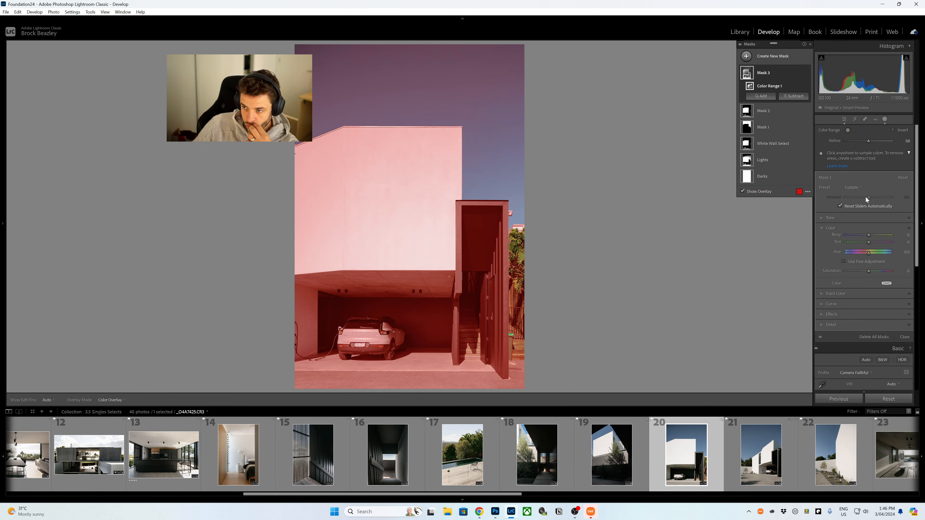
mouse_move(869, 141)
mouse_down()
mouse_move(845, 140)
mouse_move(854, 141)
mouse_up()
Desaturate two warm tones in Mask 3 with Point Color, using Sat Shift -30 for the grey-brown sample and -33 for the darker brown one.
click(836, 294)
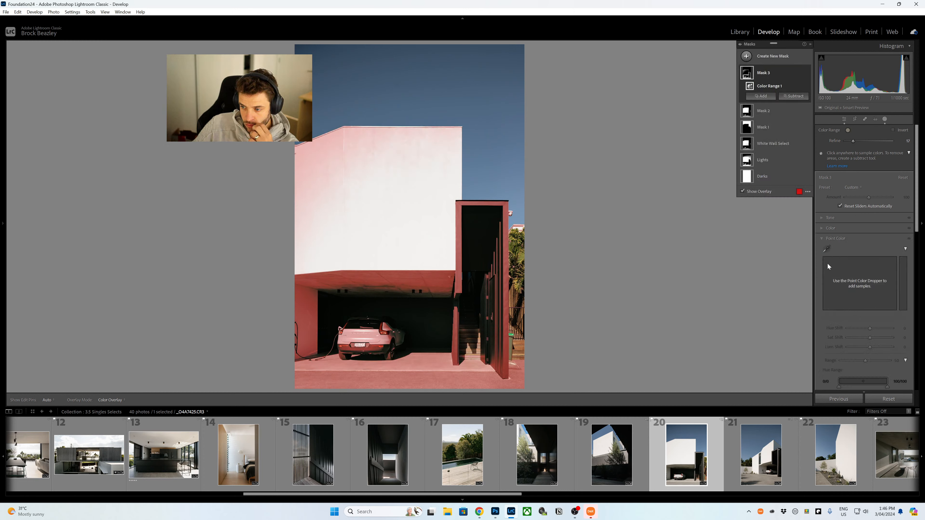
click(827, 249)
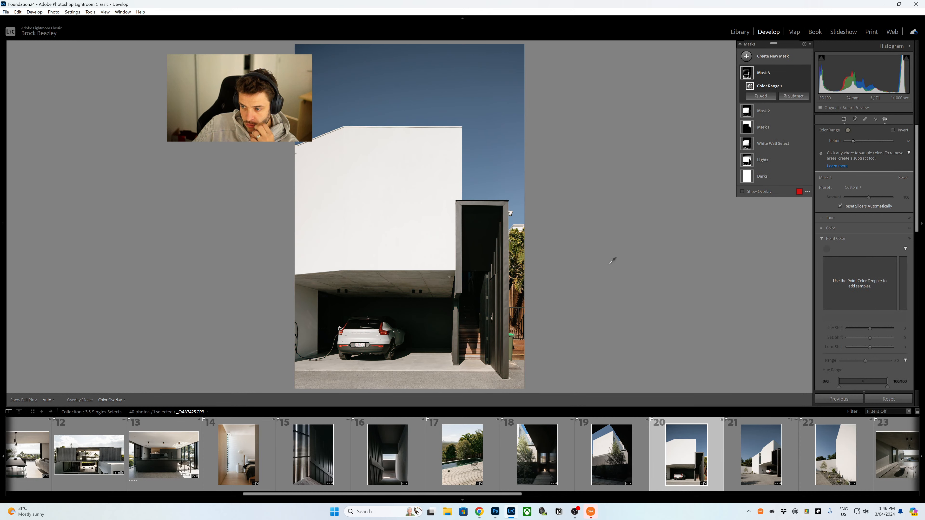
click(537, 323)
drag(870, 338, 864, 338)
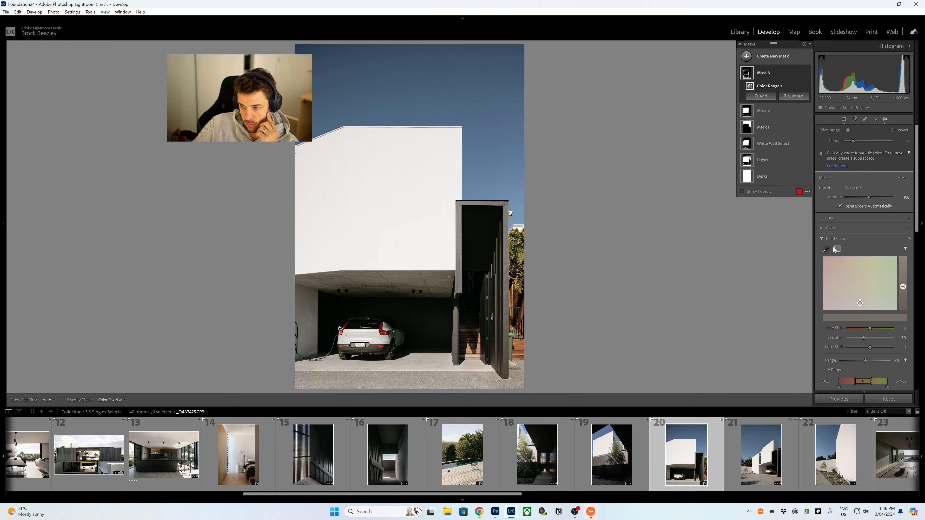
click(495, 367)
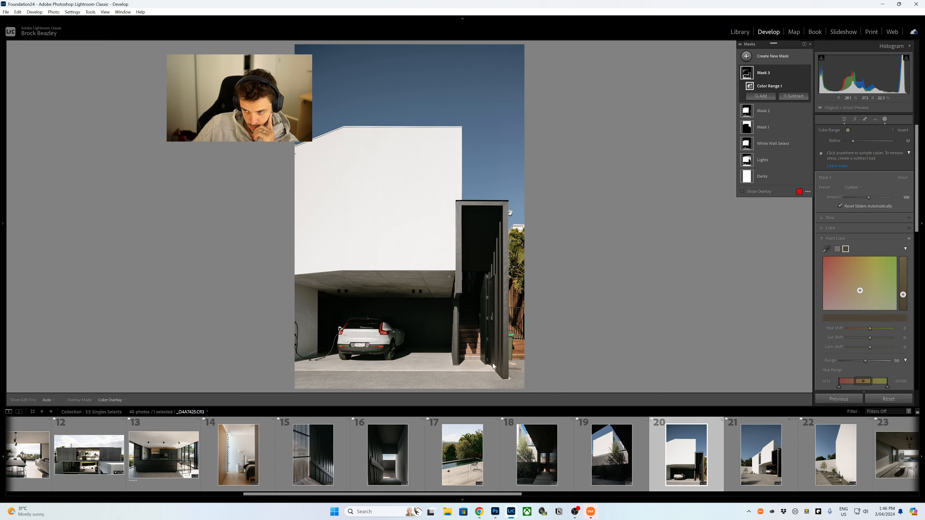
drag(871, 337, 863, 340)
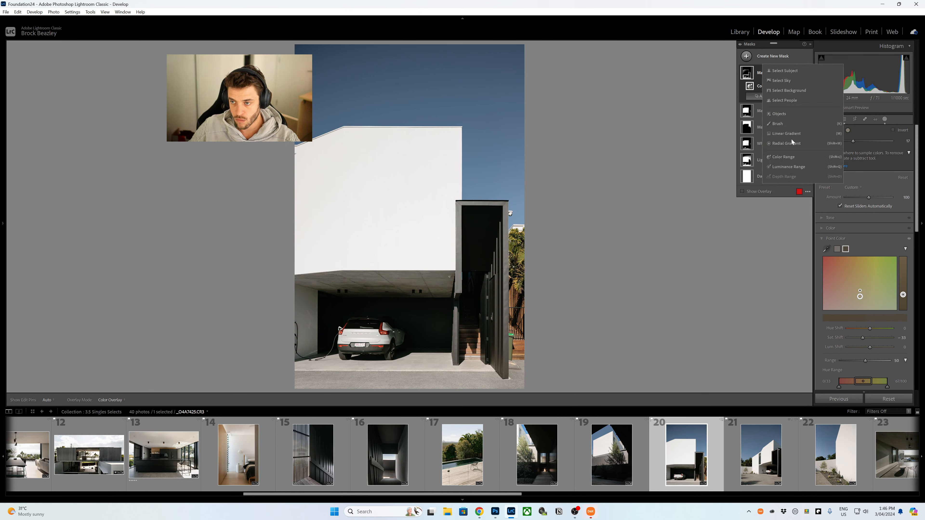
Create a new color range mask sampled from the concrete garage ceiling, with Refine set to 17.
click(772, 184)
key(shift+j)
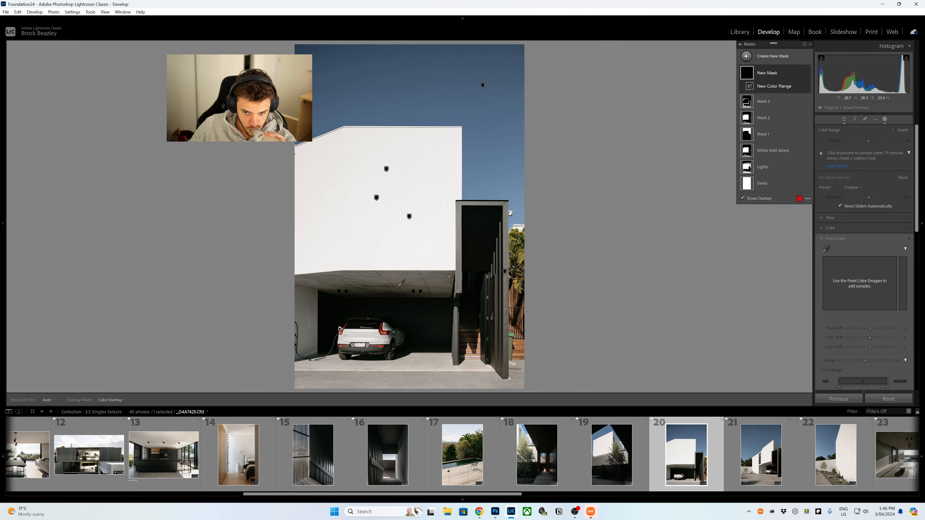
click(401, 286)
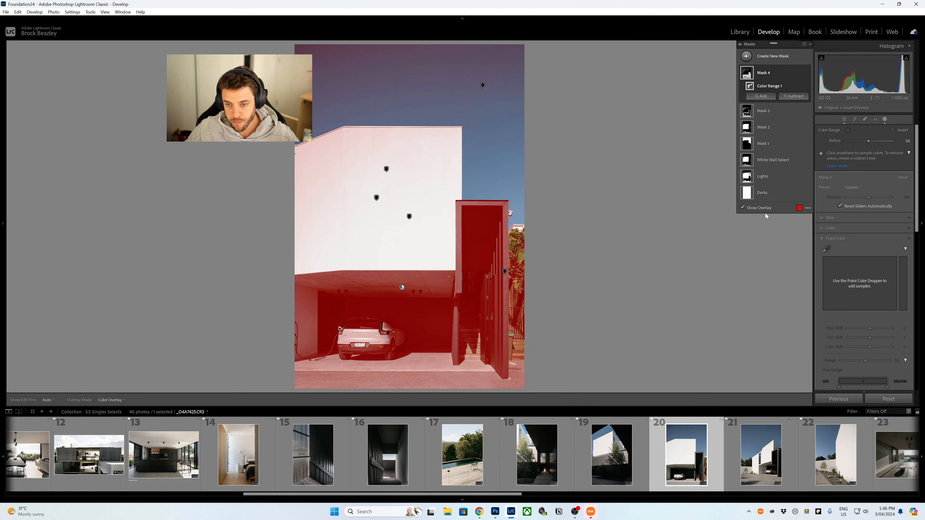
drag(868, 144, 852, 141)
Sample the dark brown tone in the garage with Point Color in Mask 4 and set its Sat Shift to -34.
click(827, 249)
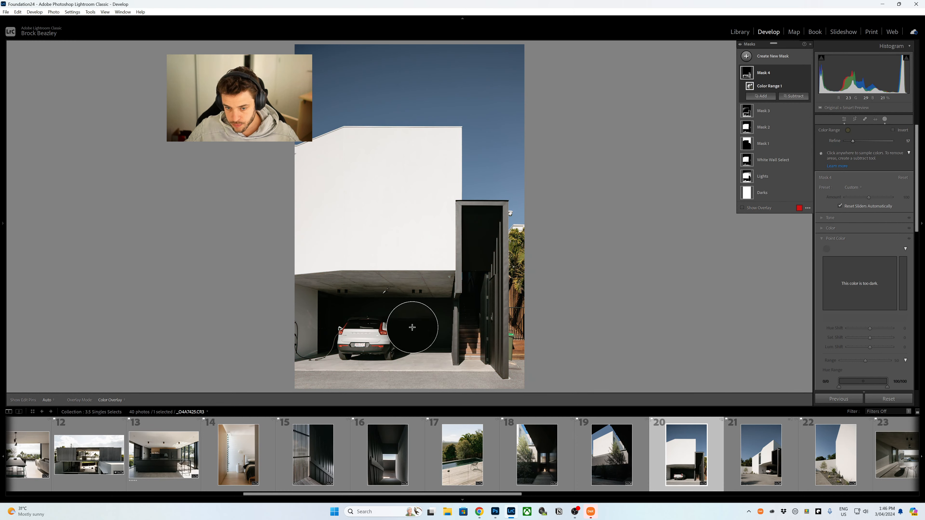
click(436, 317)
drag(870, 337, 862, 337)
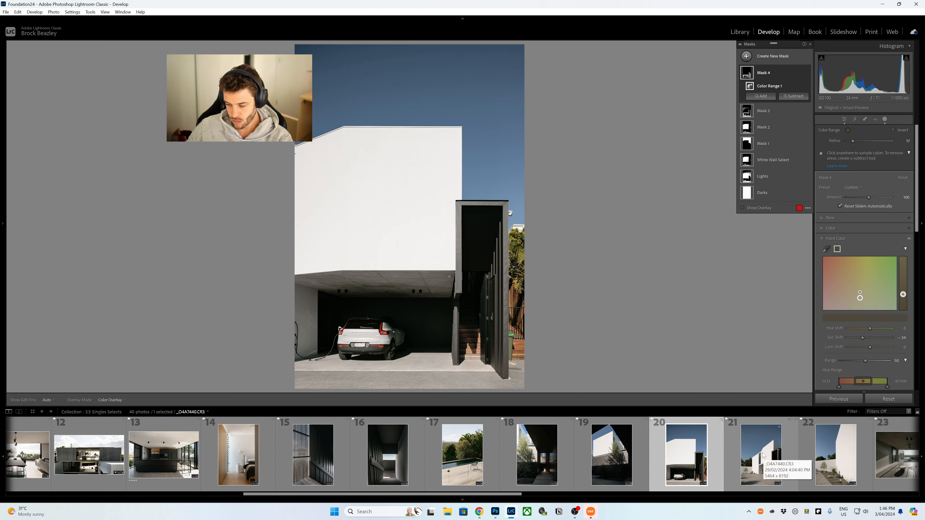
Synchronize only Mask 4, Mask 3 and Mask 2 to the next two photos, merging them with the existing masks.
shift+click(842, 465)
scroll(575, 440, down, 3)
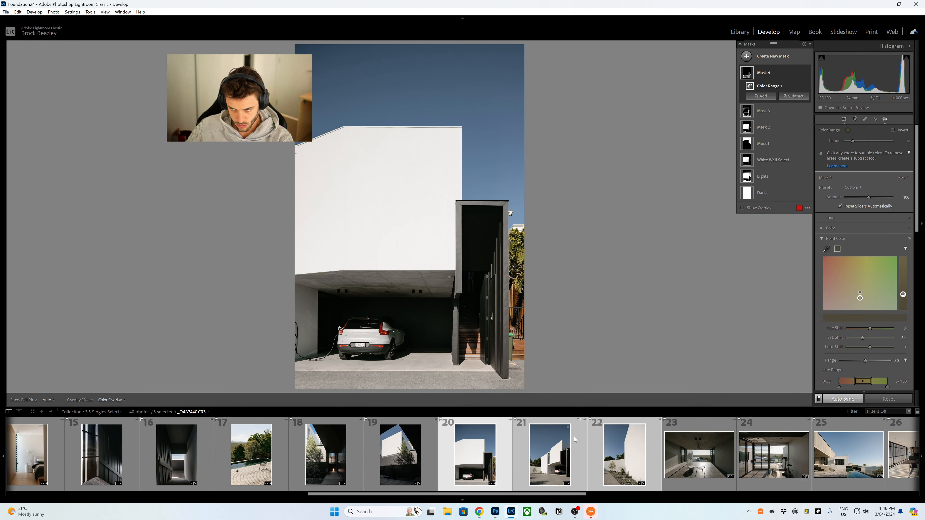
key(ctrl+shift+s)
click(375, 366)
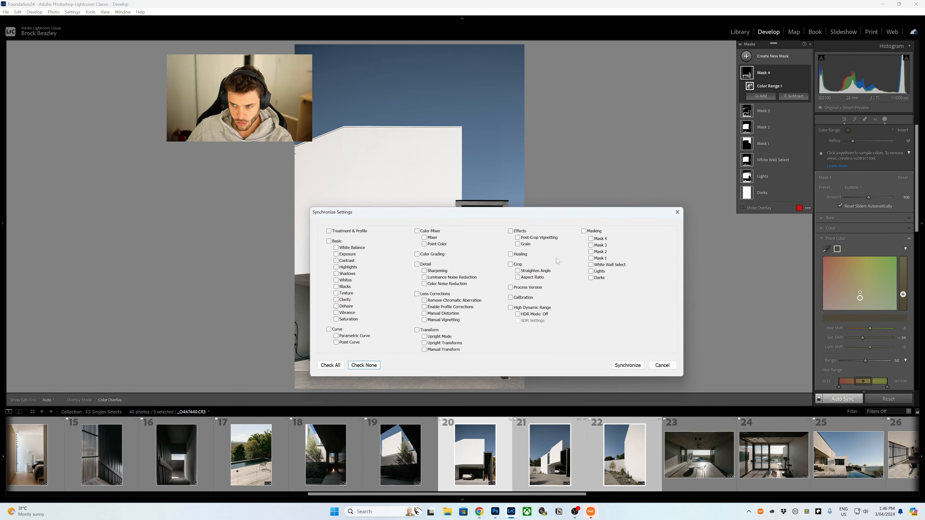
click(600, 239)
click(600, 245)
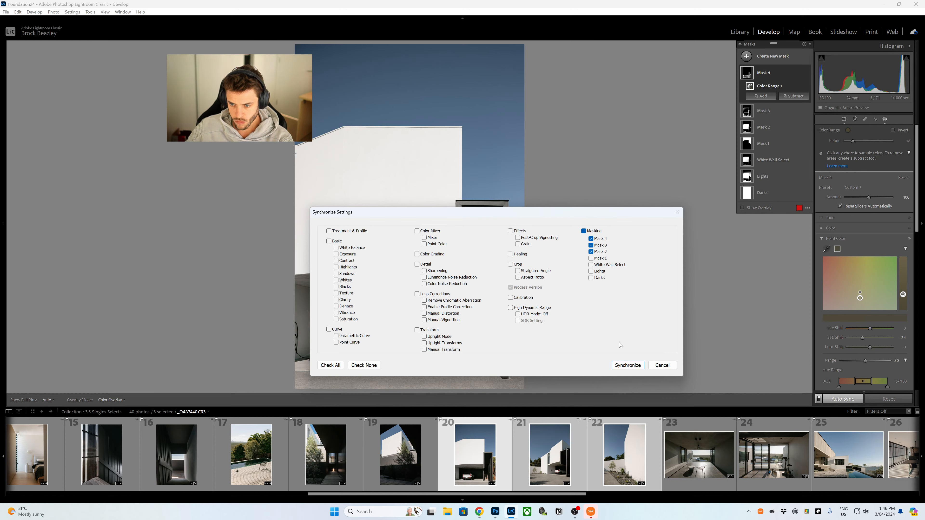
click(627, 365)
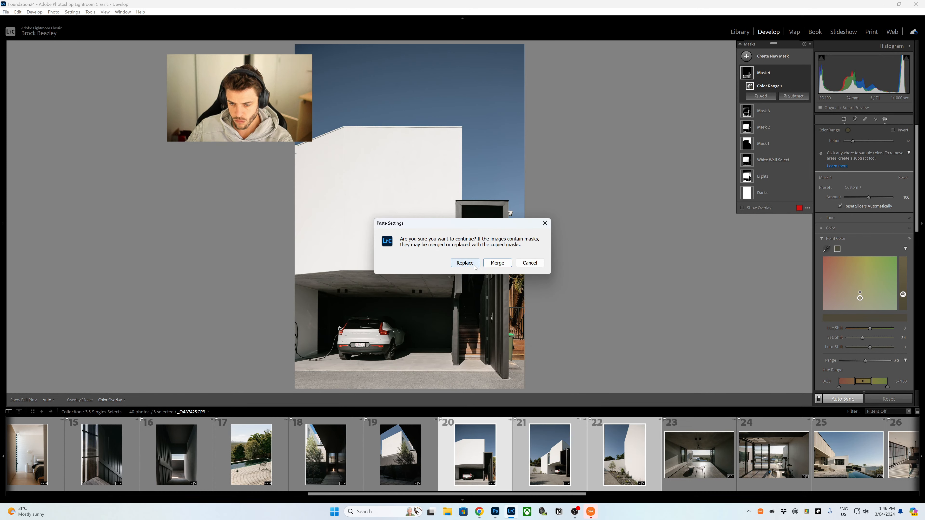
click(498, 263)
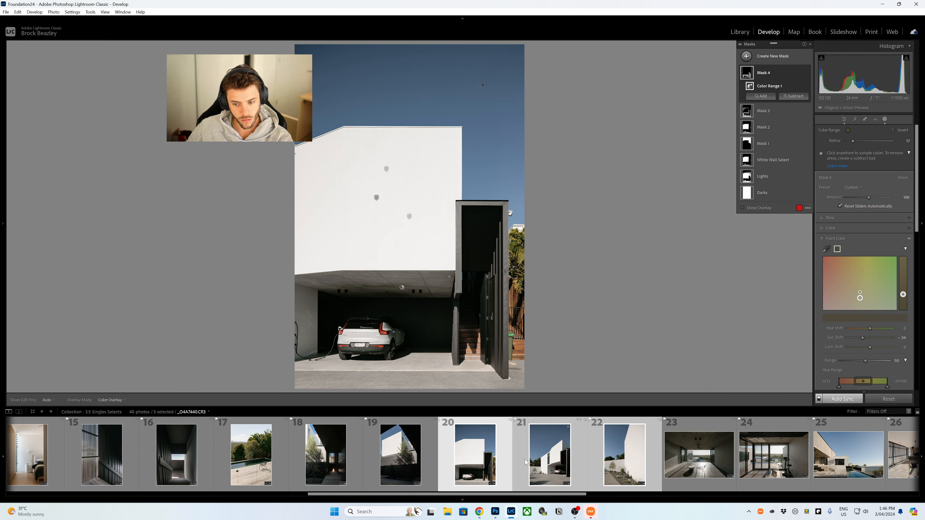
Open photo _D4A7440.CR3 on its own and hide Mask 4 and Mask 3.
ctrl+click(556, 440)
click(555, 440)
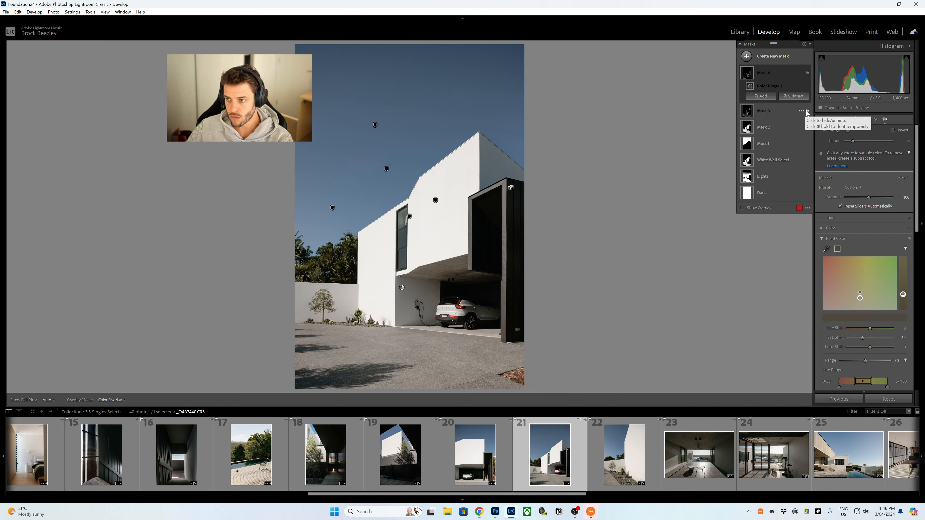
Resample Mask 2's color range on the white facade, add a blue-grey Point Color sample, and set its Sat Shift to -30.
click(762, 127)
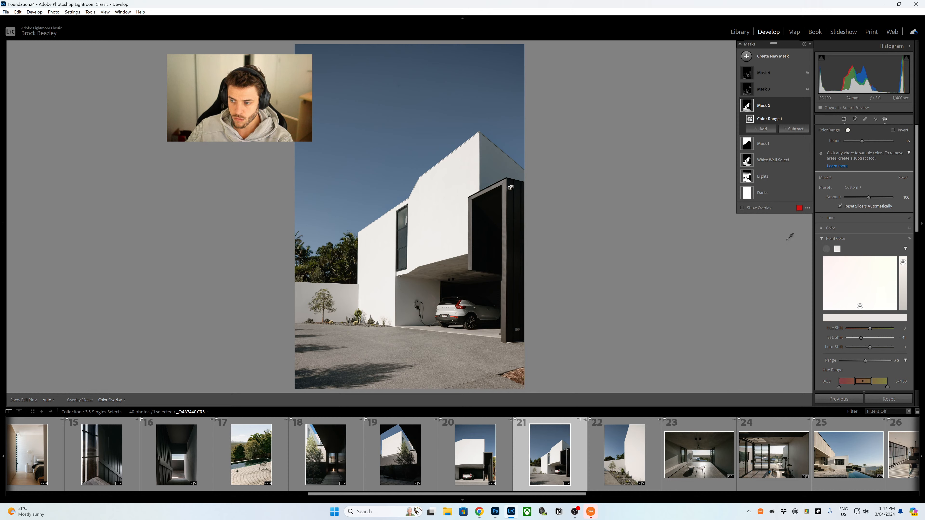
click(473, 177)
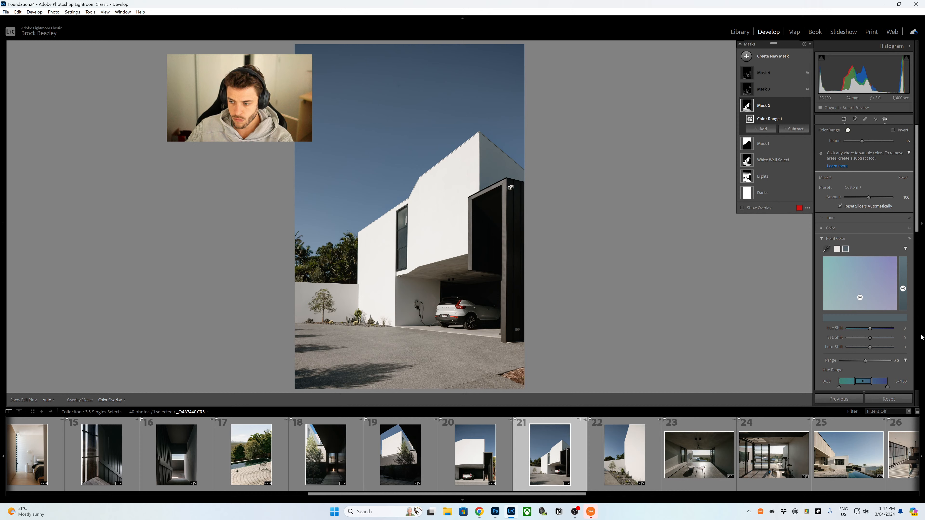
drag(867, 341, 863, 340)
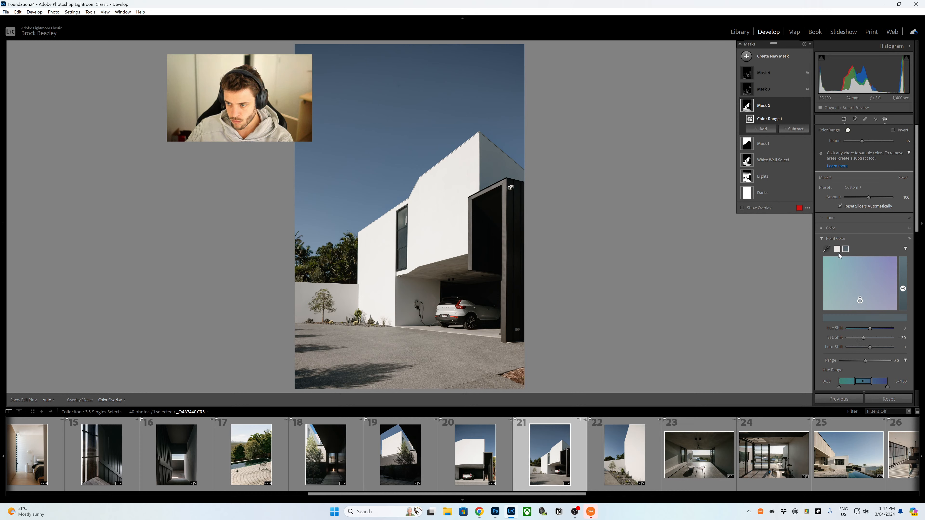
click(838, 251)
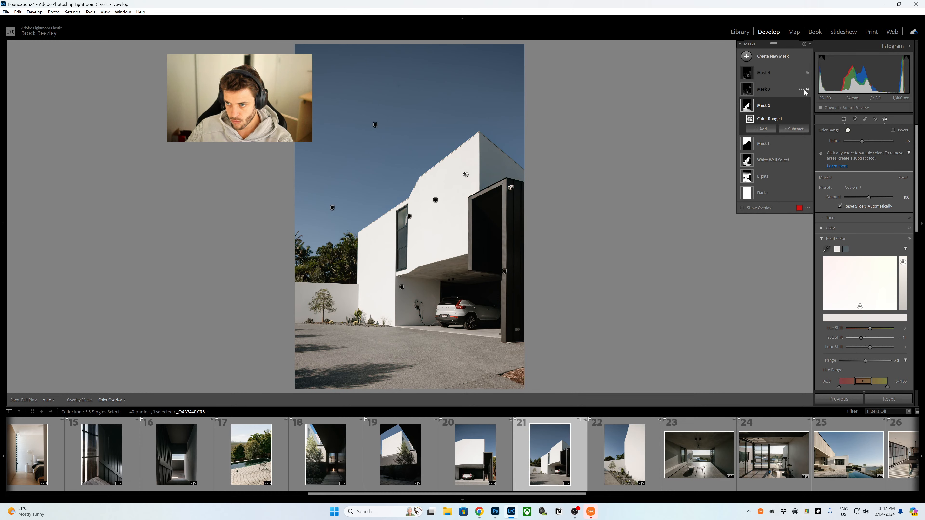
Show Mask 3, resample its color range on the dark pillar beside the garage, and set the first Point Color swatch's Sat Shift to -44.
click(772, 90)
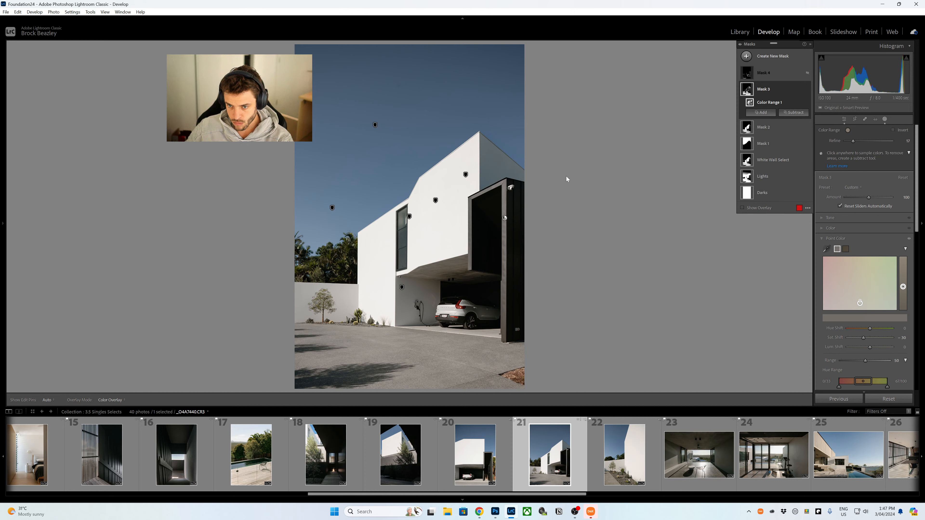
click(826, 249)
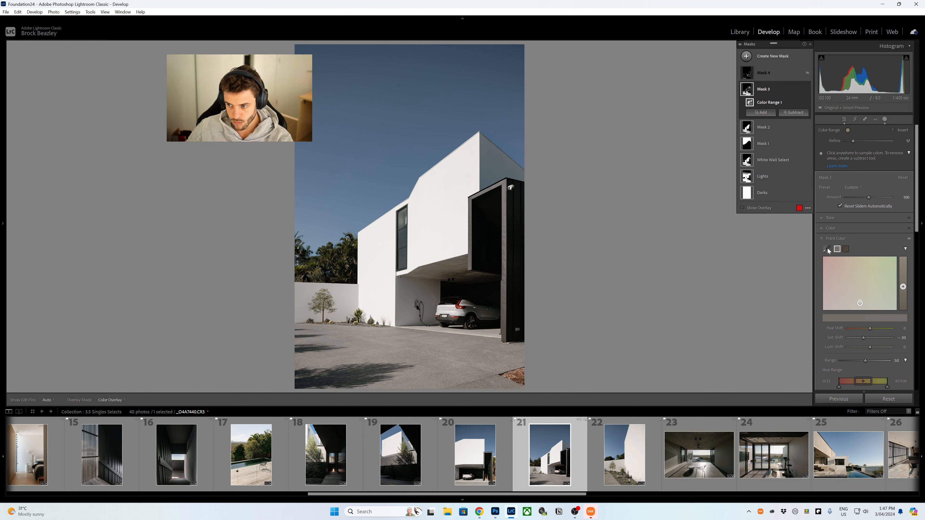
click(521, 250)
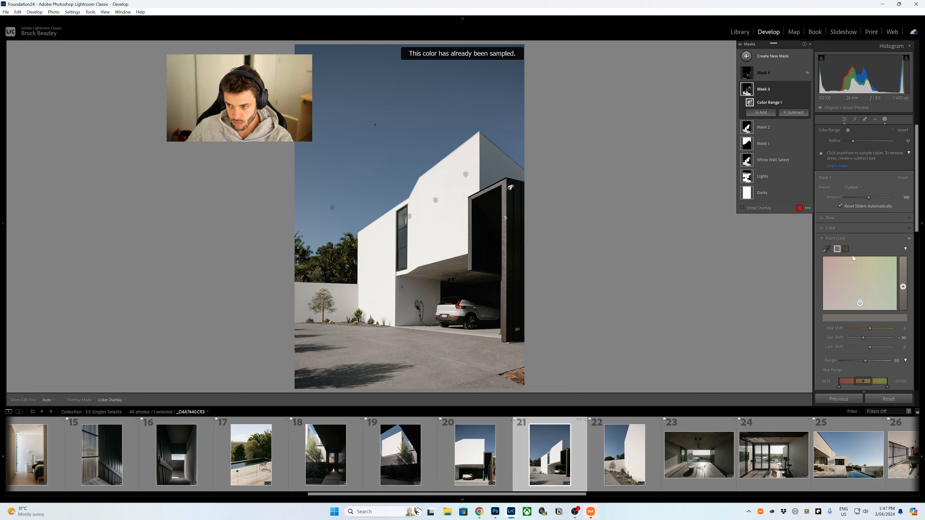
click(845, 249)
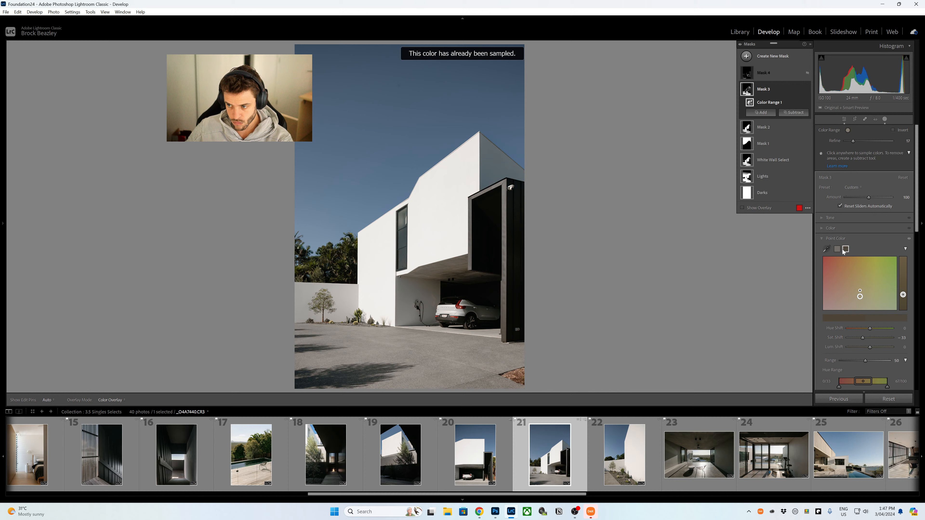
click(503, 324)
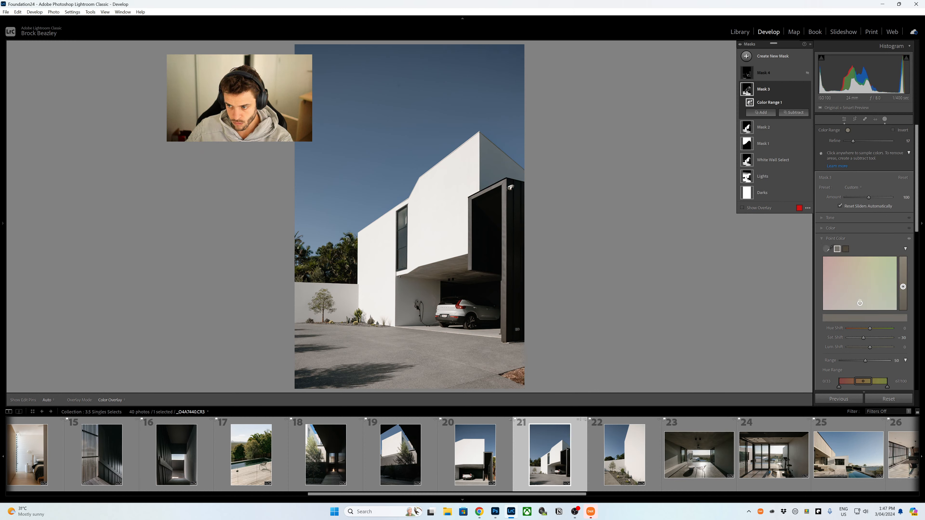
click(535, 369)
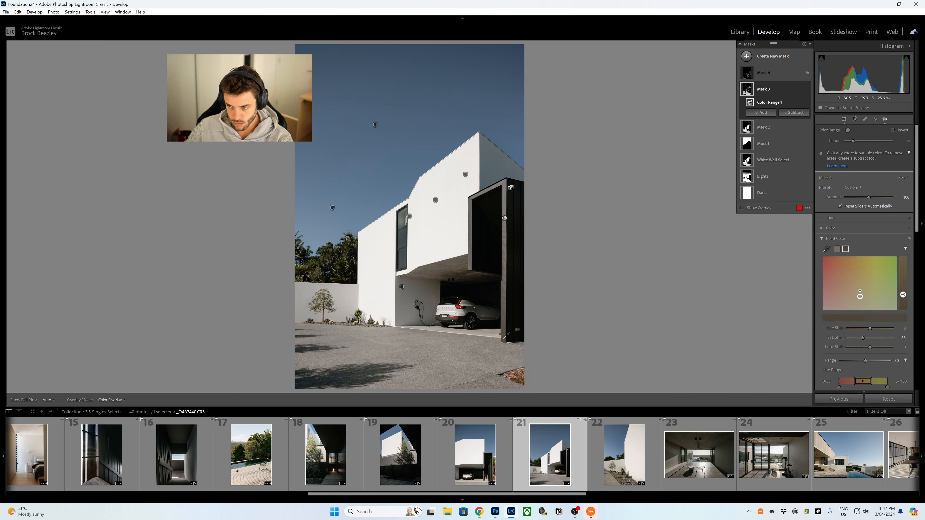
drag(862, 338, 861, 338)
click(839, 252)
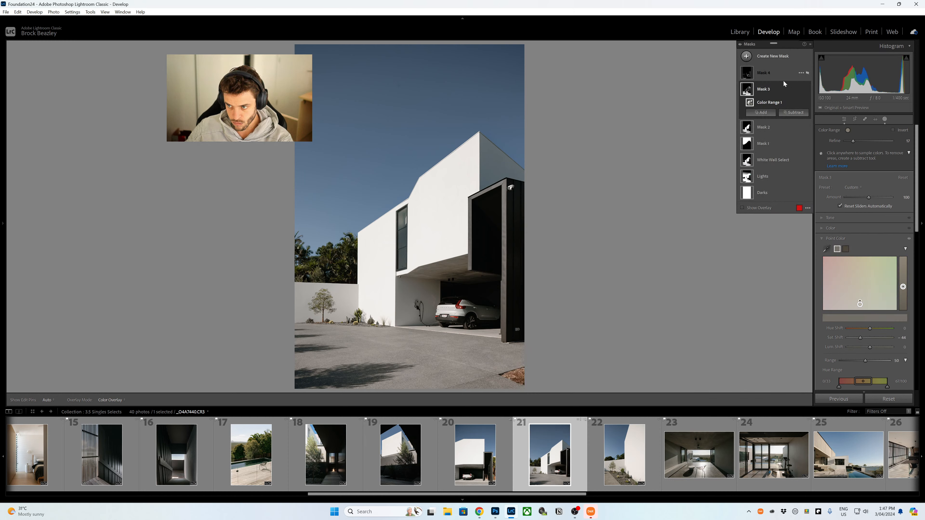
Show Mask 4, resample it on the garage ceiling, add a dark brown Point Color sample, and set the first swatch's Sat Shift to about -40.
click(795, 74)
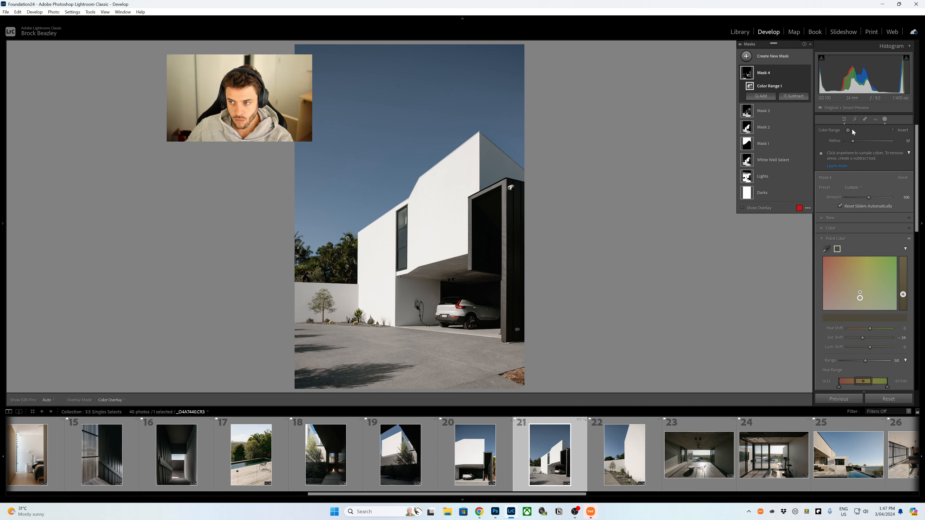
click(461, 273)
click(826, 249)
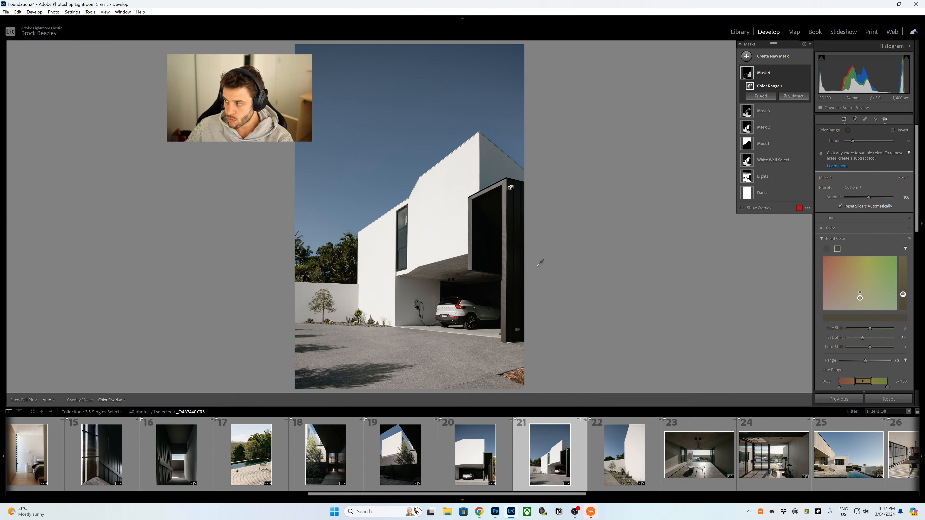
click(493, 303)
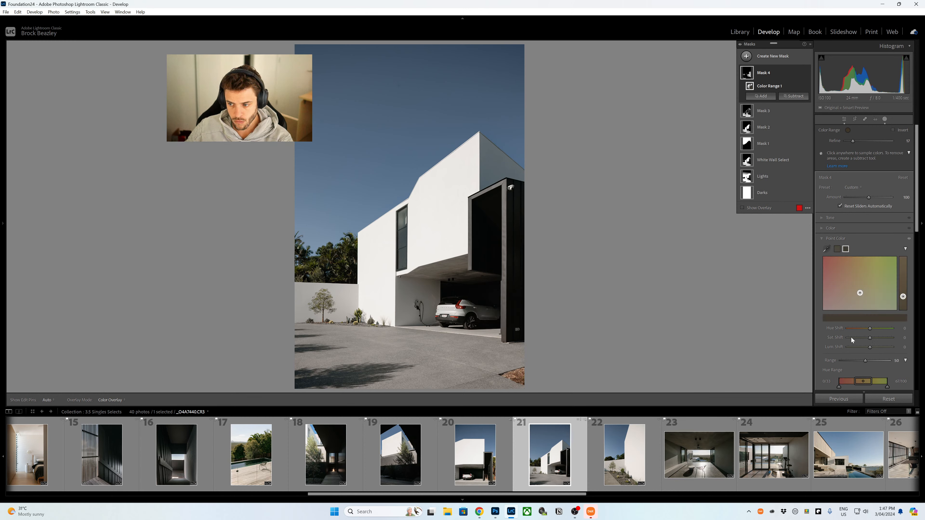
click(837, 251)
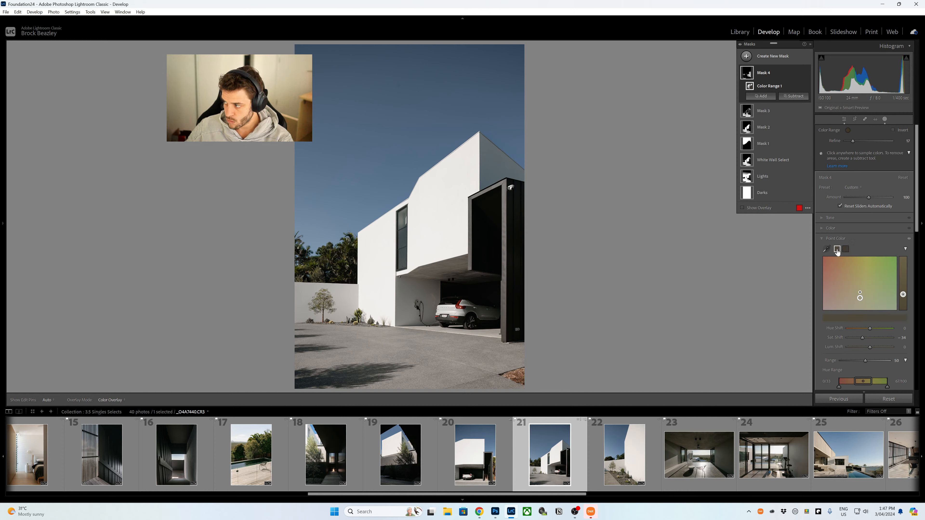
drag(862, 338, 859, 339)
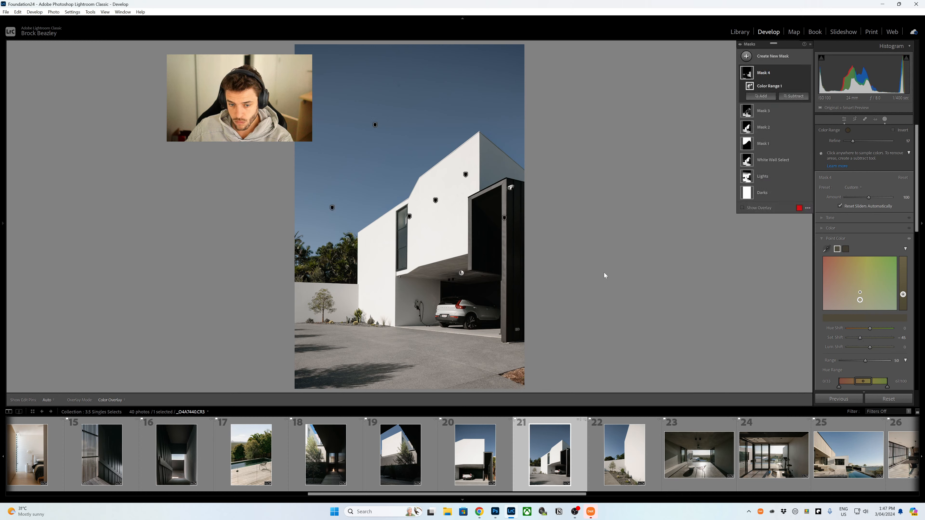
Open photo _O4A7530.CR3 with its masks and hide Mask 4 and Mask 3.
click(885, 120)
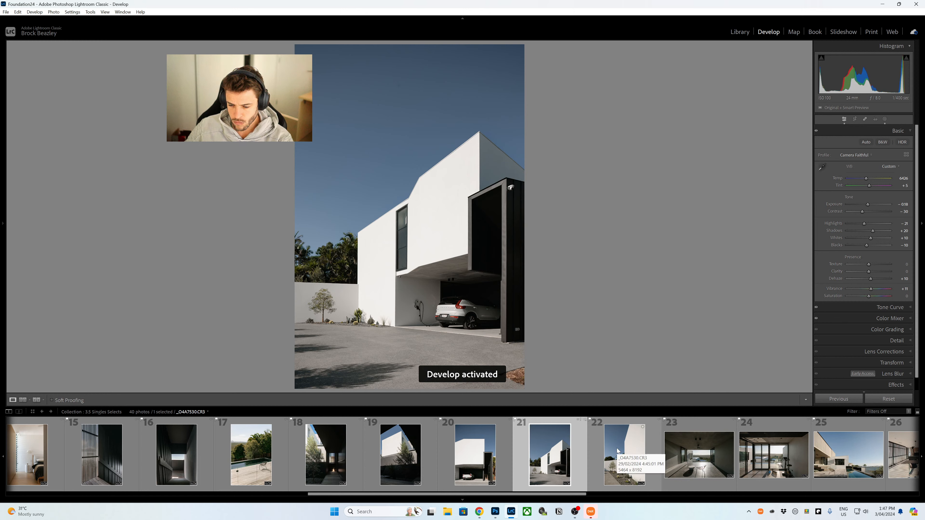
click(617, 449)
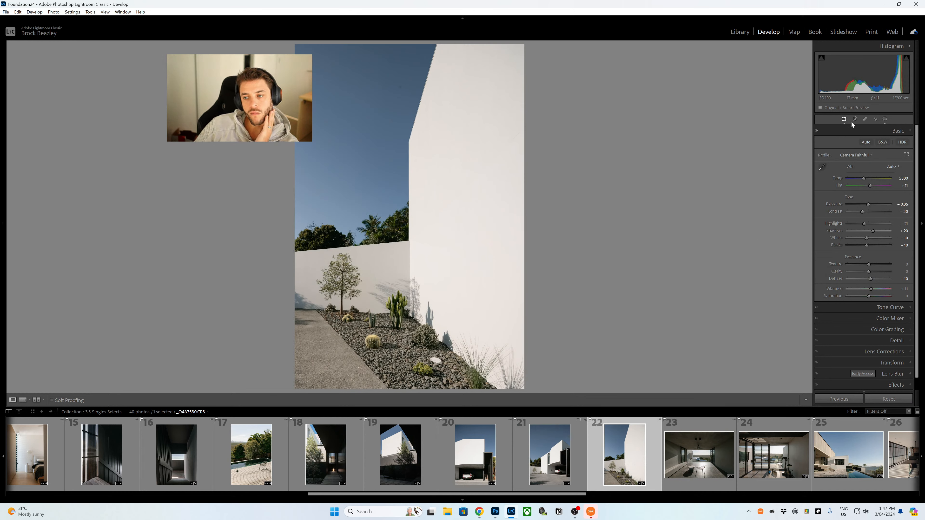
click(884, 119)
click(807, 73)
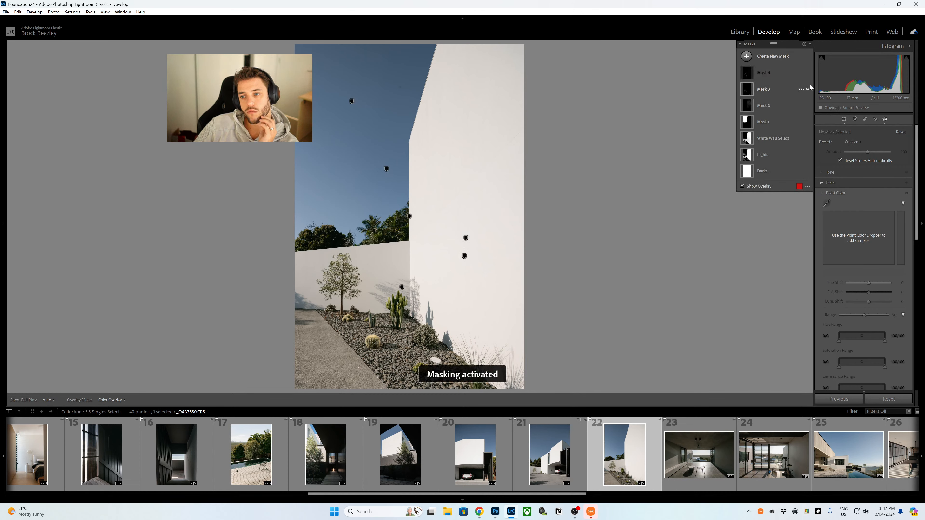
click(807, 89)
Resample Mask 2 on the tall white wall, add a light grey Point Color sample from the shaded wall area, and set its Sat Shift to -29.
click(779, 108)
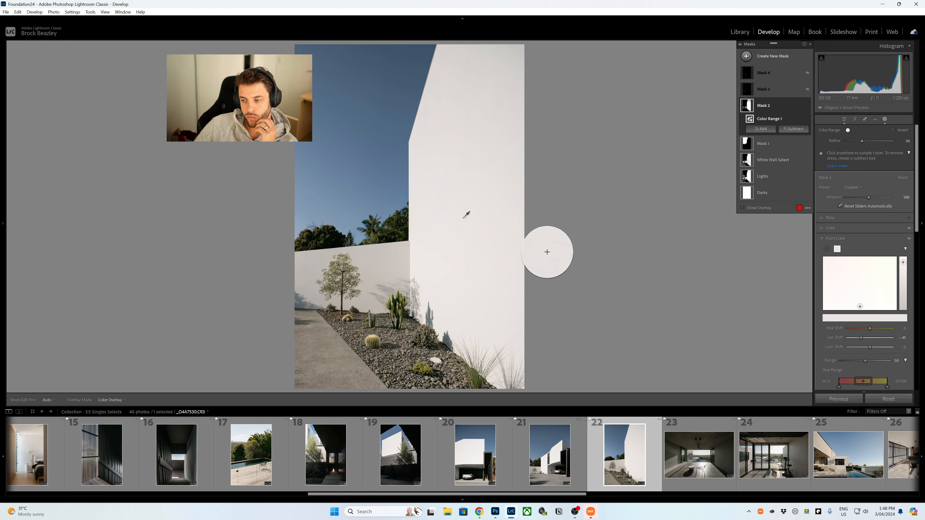
click(469, 218)
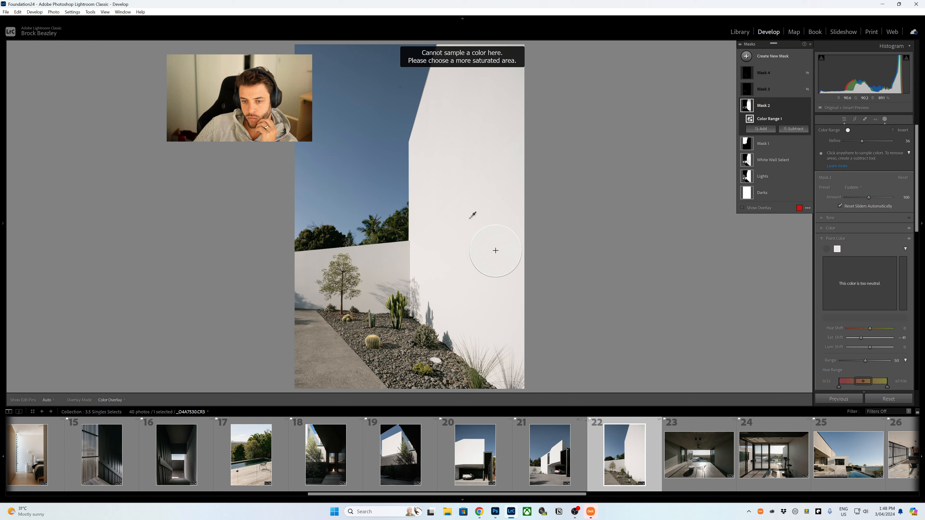
click(829, 249)
drag(415, 295, 402, 259)
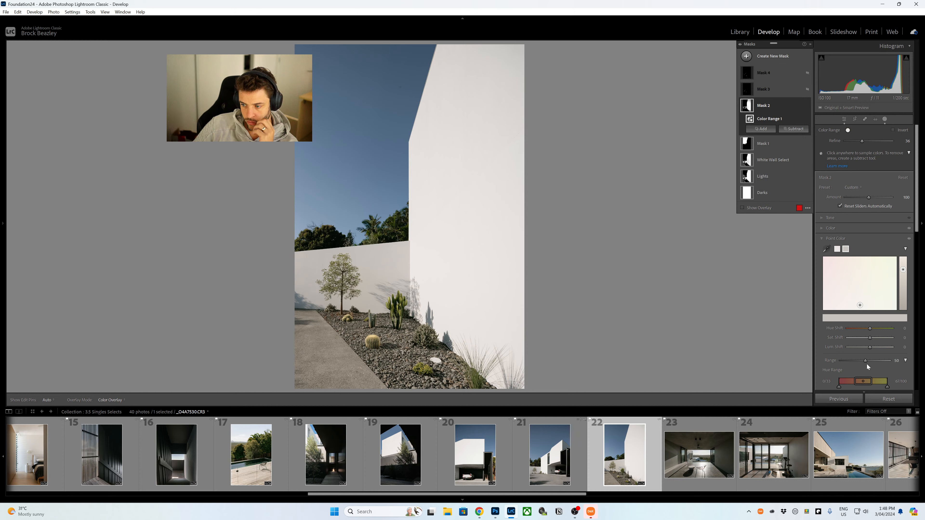
drag(870, 338, 863, 338)
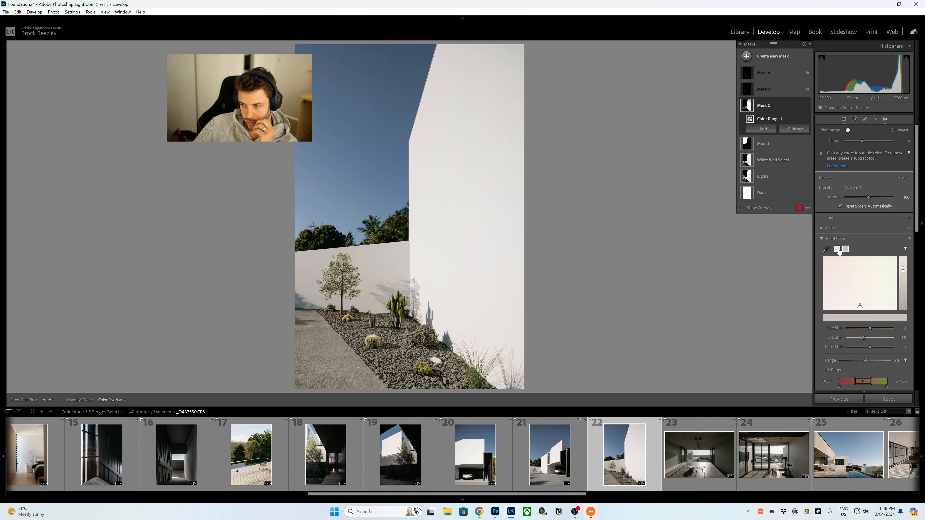
click(839, 250)
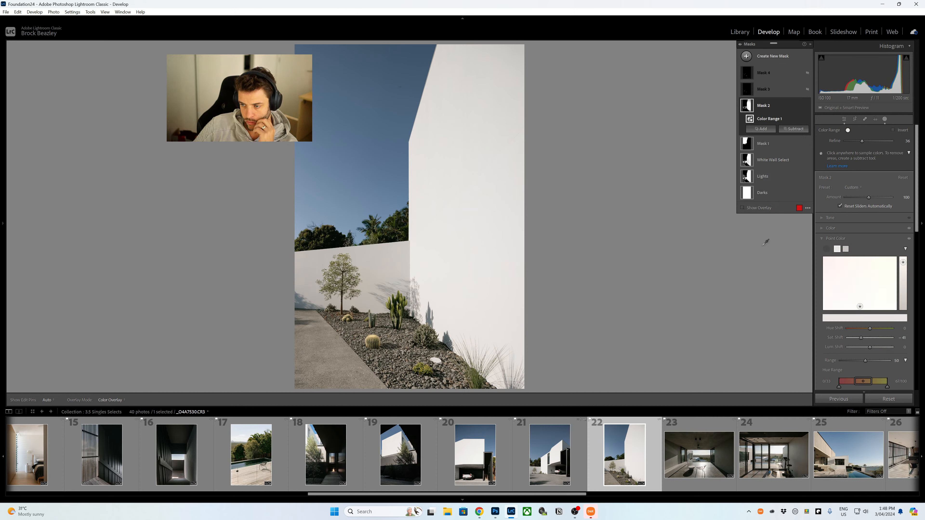
click(529, 87)
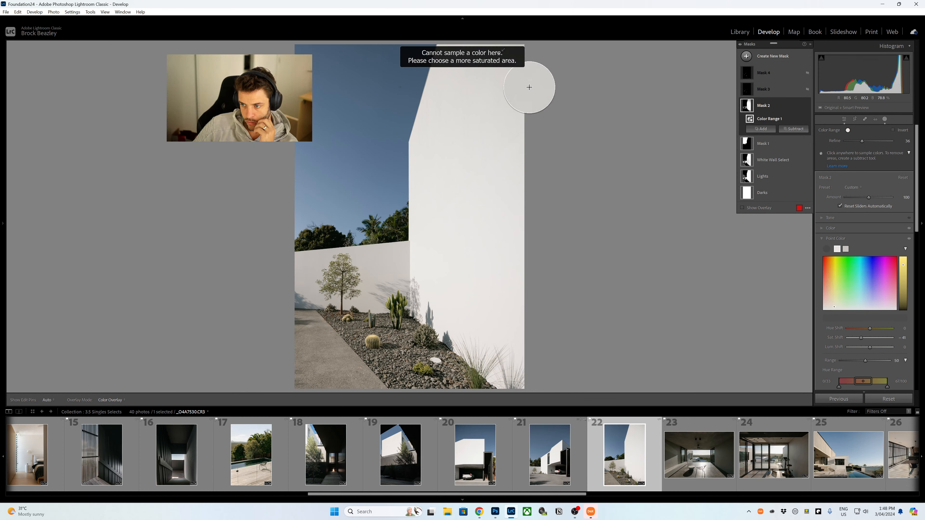
Delete Mask 3 from the garden wall photo.
click(763, 89)
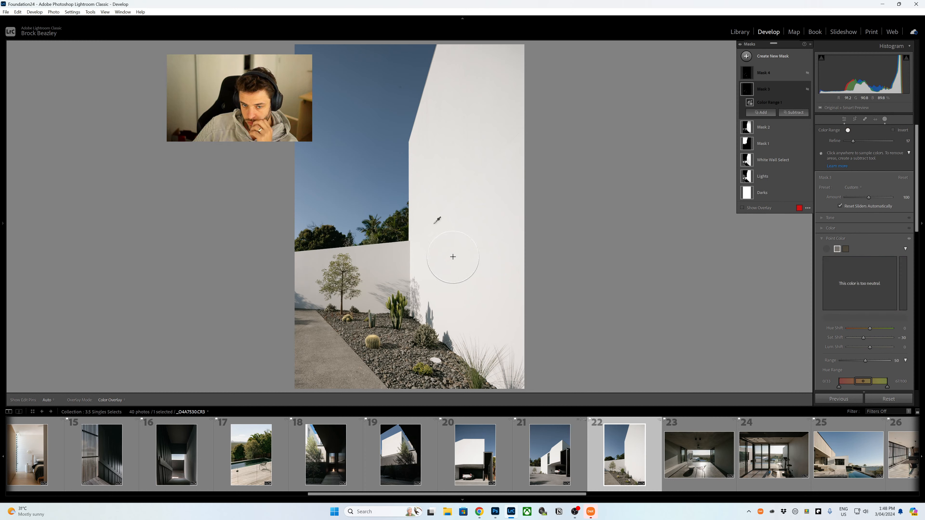
click(801, 89)
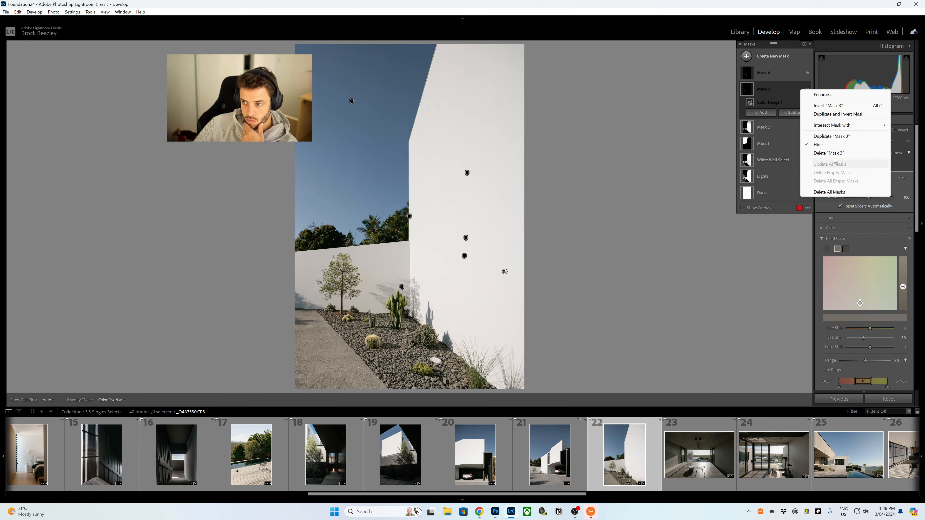
click(830, 153)
Show Mask 4, resample it on the low garden wall, add a pale grey Point Color sample there, and set its Sat Shift to -30.
click(785, 77)
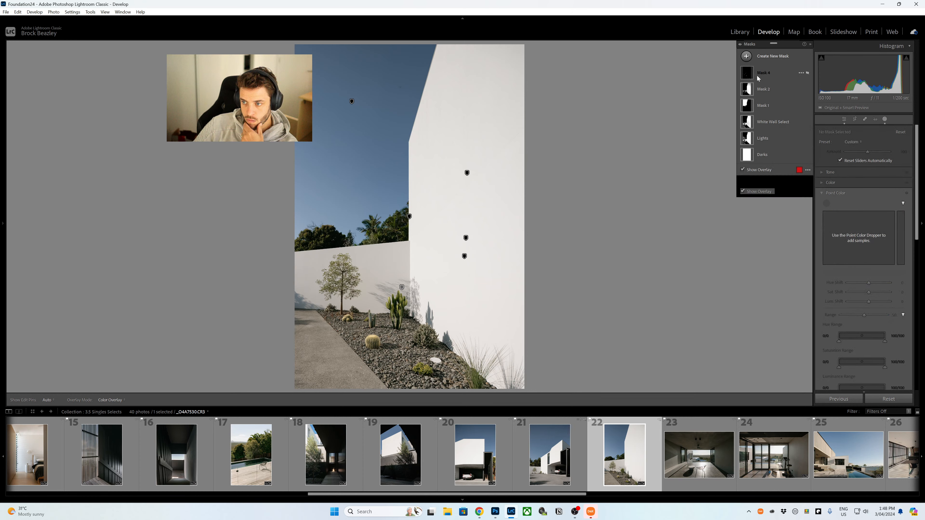
click(450, 233)
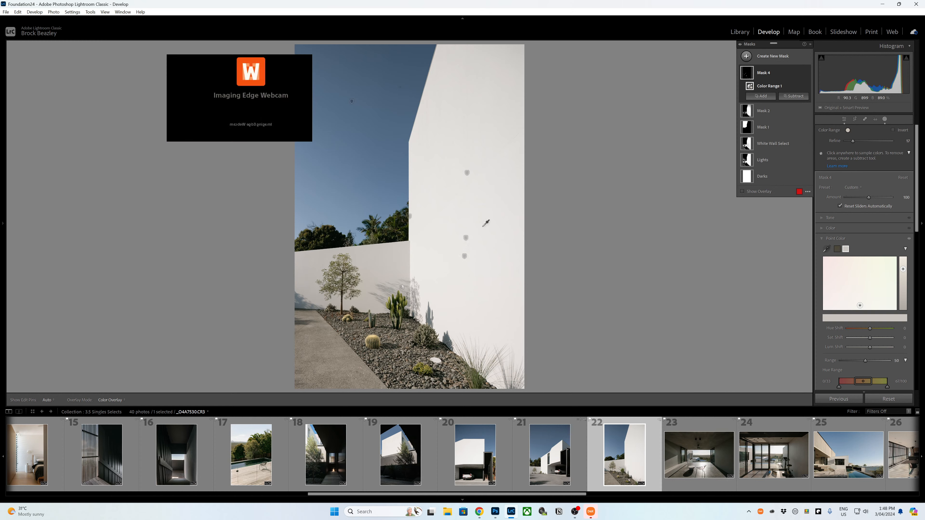
click(827, 249)
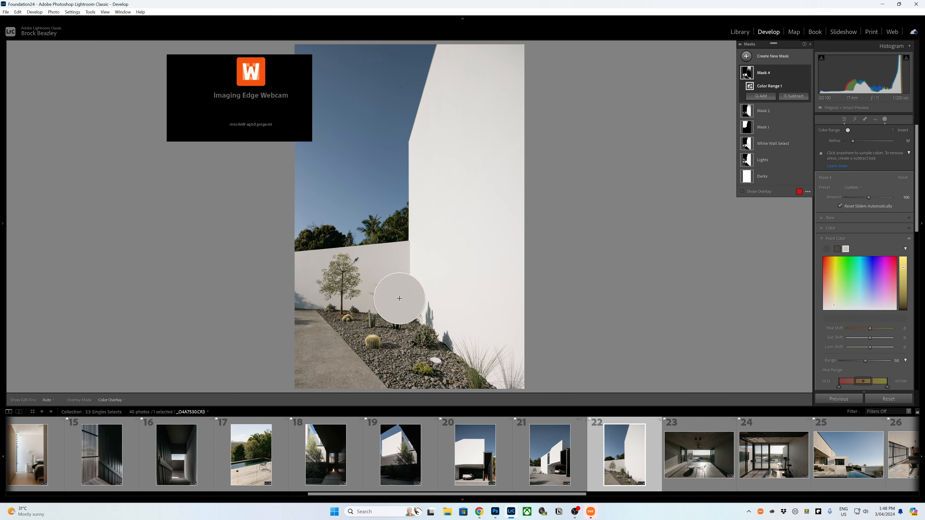
click(393, 297)
drag(870, 343, 865, 342)
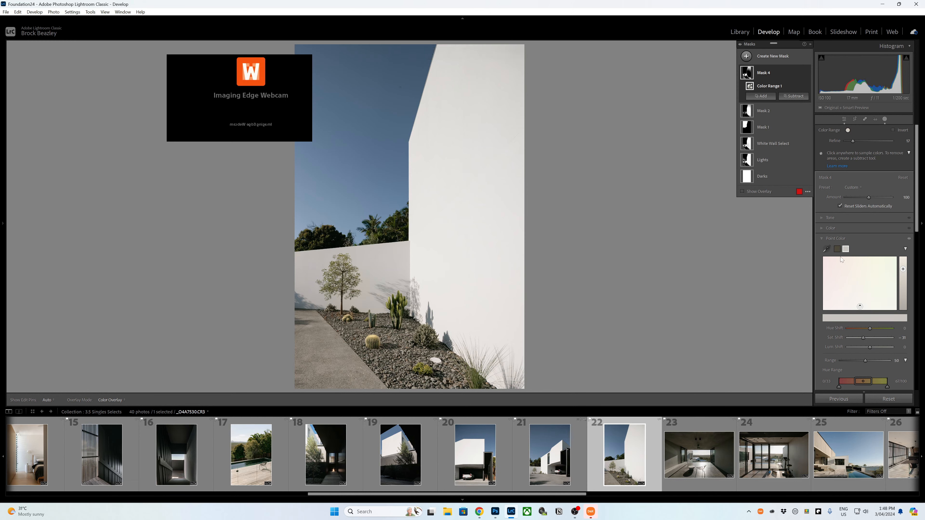
click(837, 250)
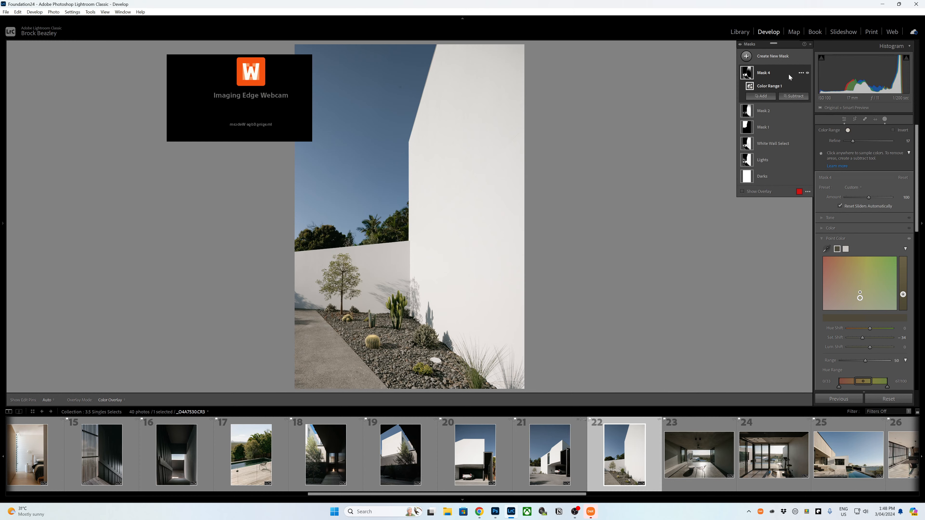
Open photo _O4A7565.CR3 and create a new color range mask sampled from the concrete wall beside the long bench.
click(691, 456)
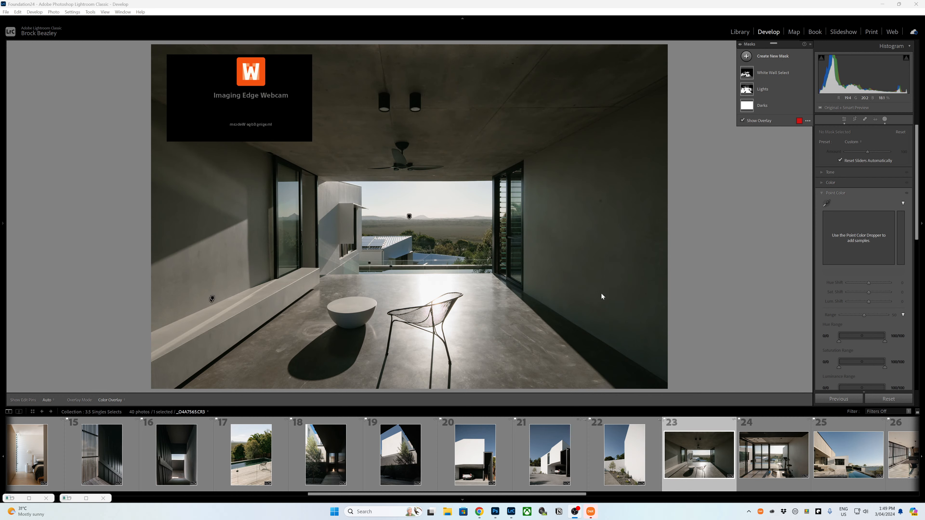
click(761, 57)
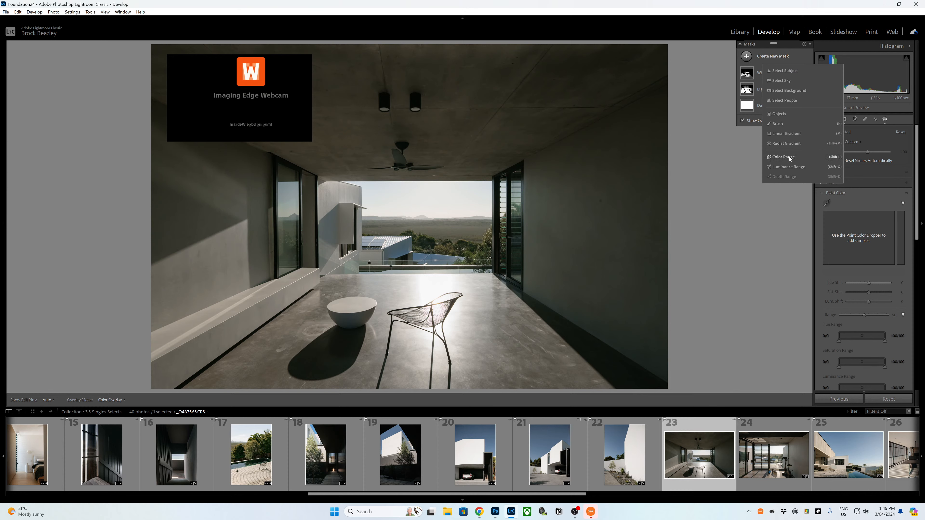
click(783, 156)
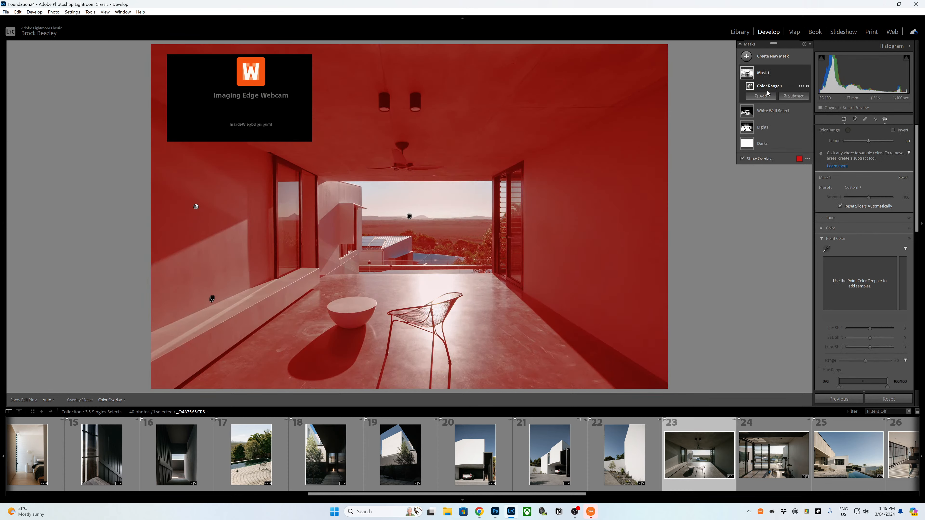
Reduce Mask 1's Refine to 19, add a Point Color sample from the wall above the bench, and set its Sat Shift to -27.
drag(867, 142, 853, 144)
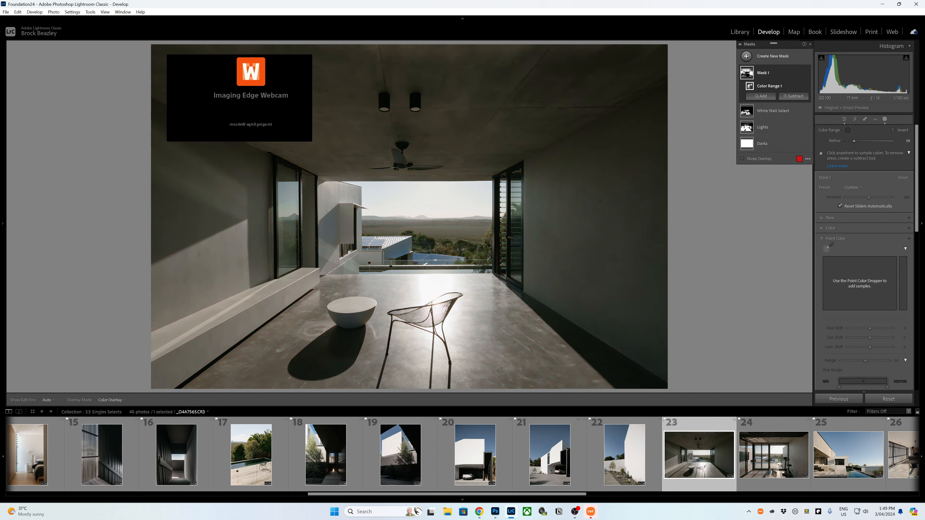
click(249, 251)
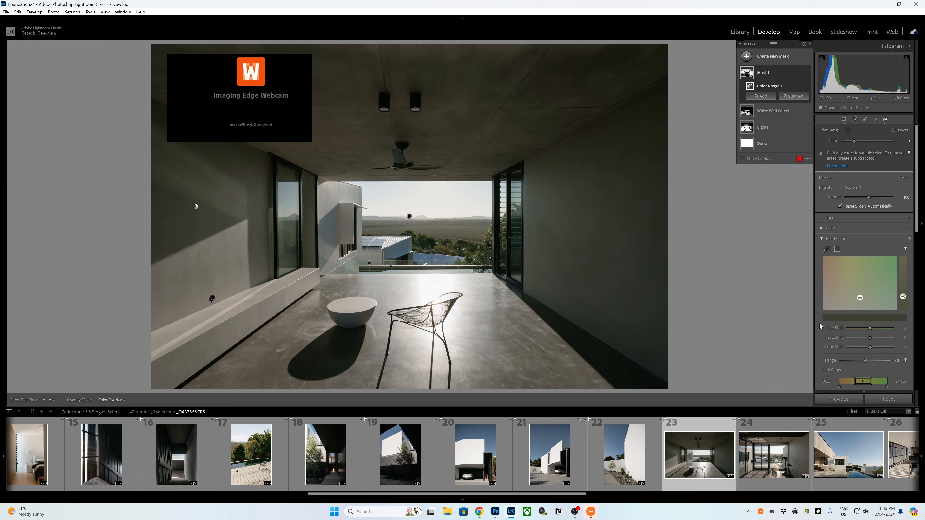
drag(870, 338, 865, 341)
Add a Point Color sample from the ceiling by the fan with Sat Shift -30, and try sampling the darker ceiling area.
click(827, 249)
click(390, 163)
drag(866, 338, 863, 339)
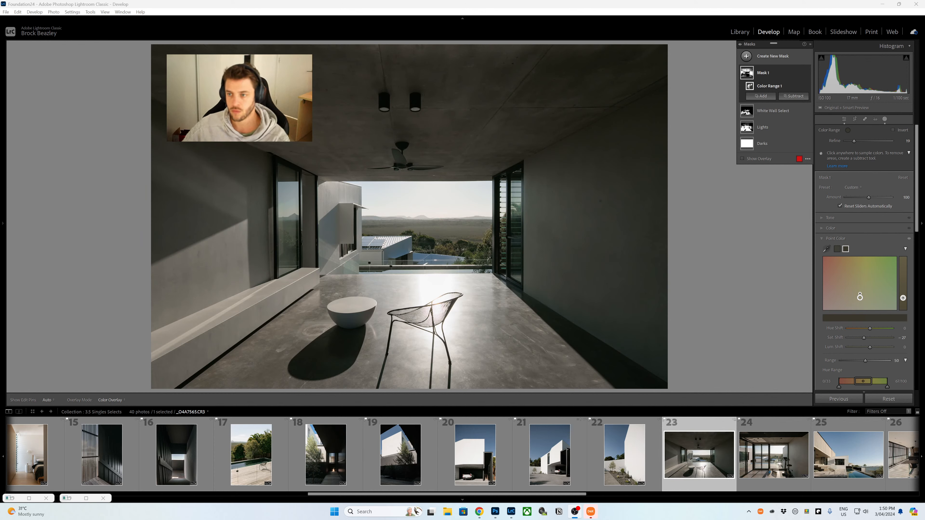
click(625, 245)
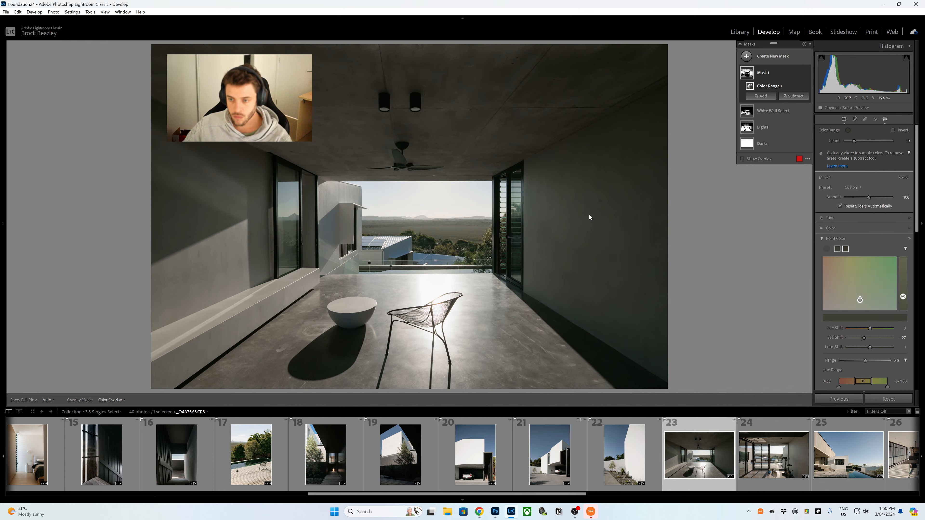
click(846, 249)
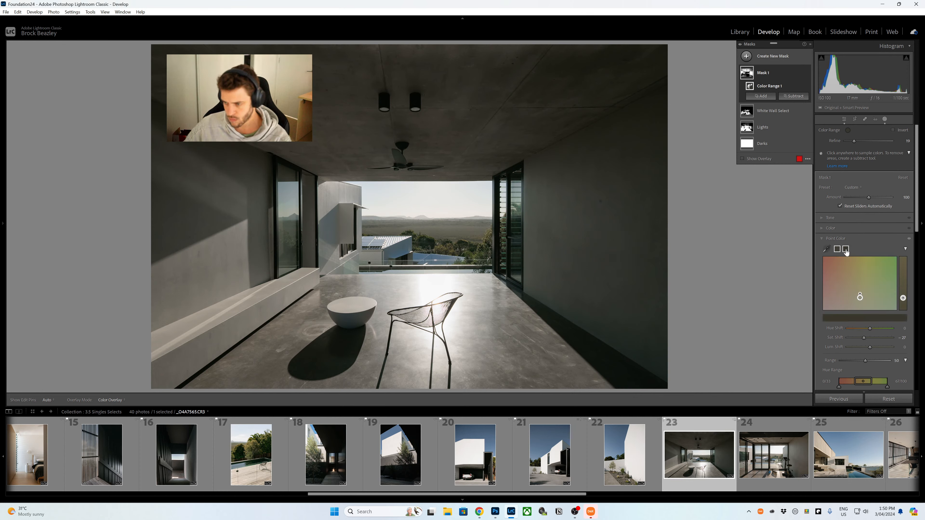
drag(866, 335, 863, 337)
click(827, 249)
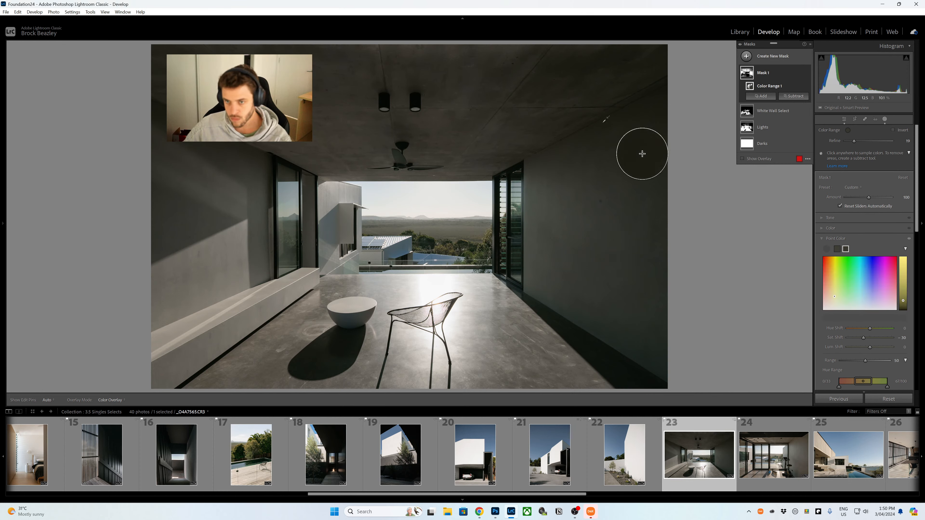
click(590, 126)
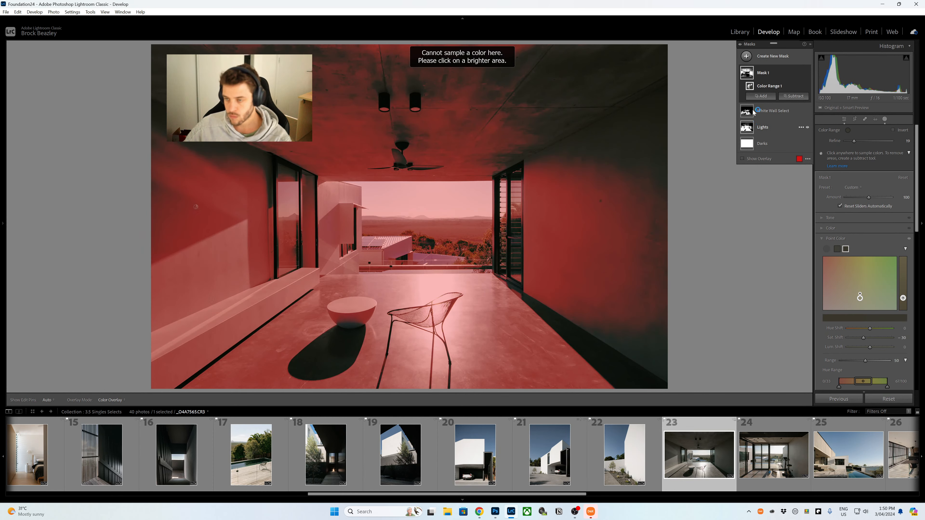
Subtract a brush from Mask 1, start painting out the distant landscape in the opening, and show the mask overlay.
click(794, 96)
click(806, 175)
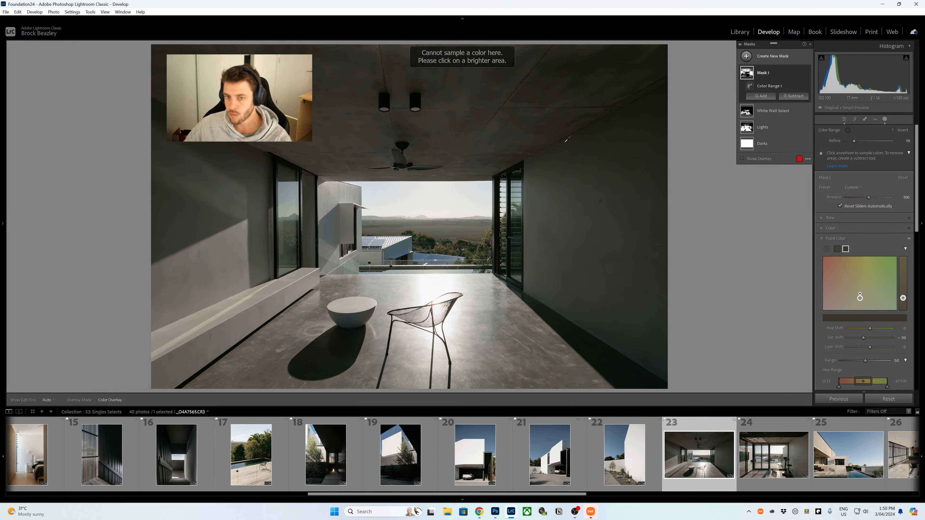
click(502, 216)
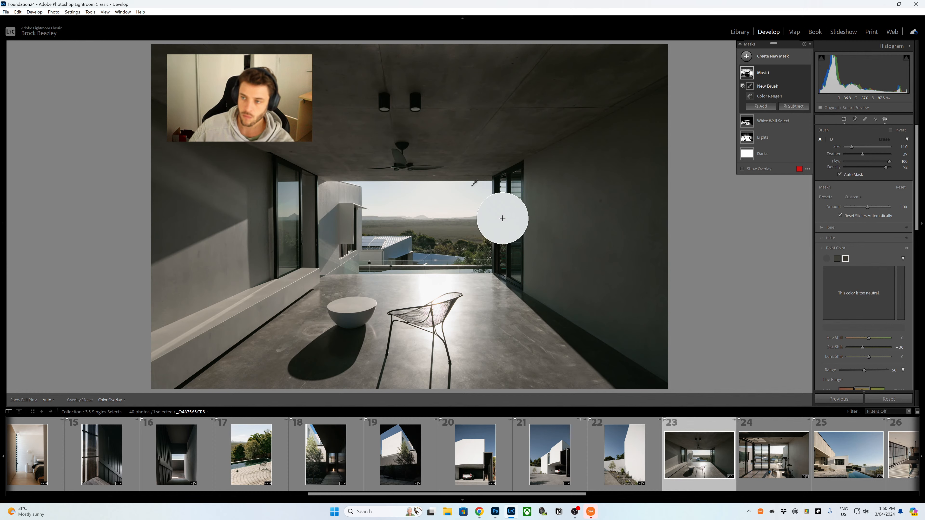
click(625, 248)
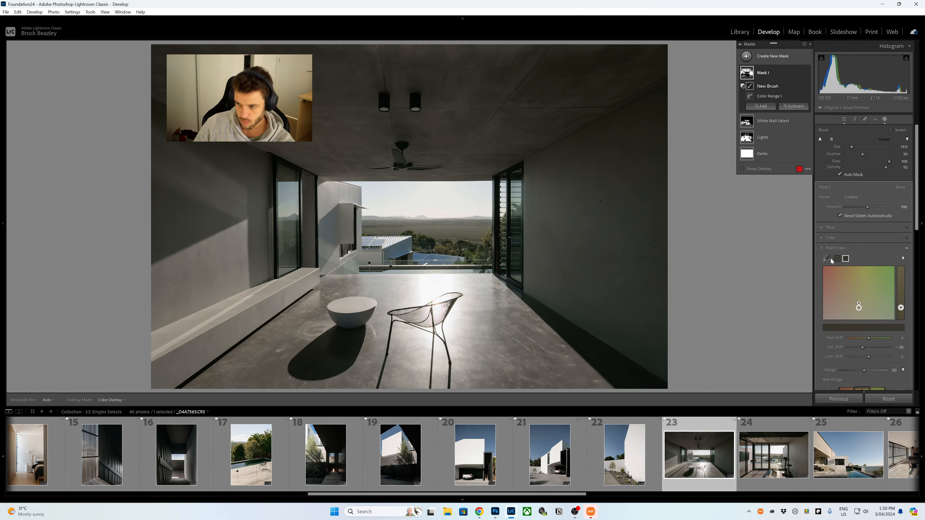
scroll(400, 221, down, 1)
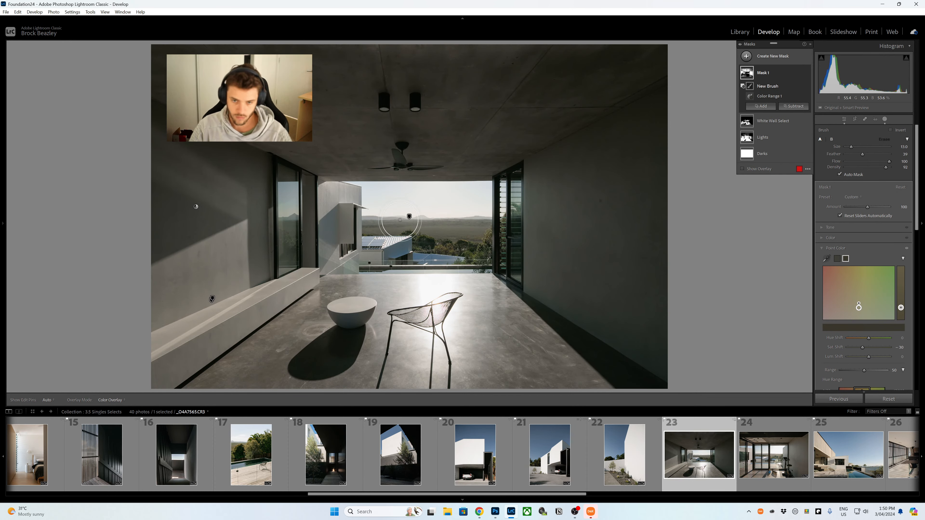
scroll(400, 221, down, 5)
drag(397, 221, 389, 222)
key(o)
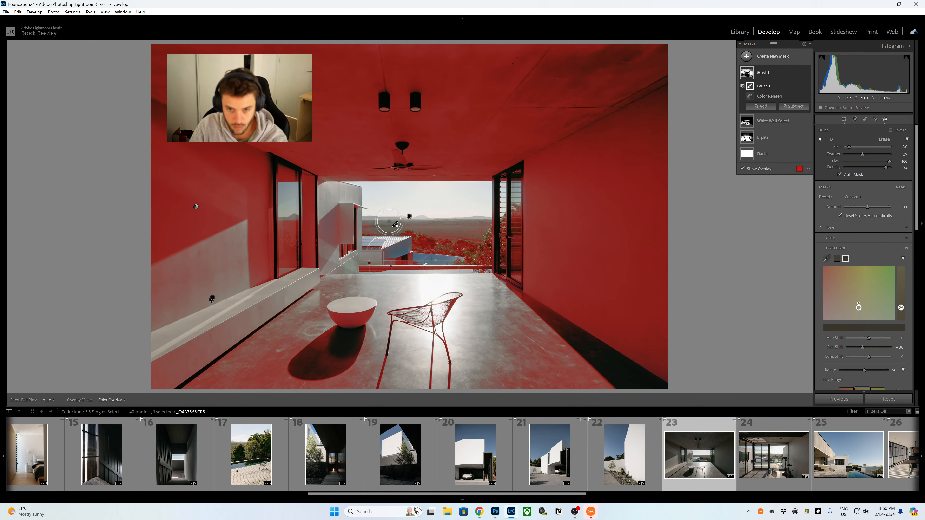
Paint the remaining hills and trees seen through the opening out of Mask 1 with the subtracting brush.
scroll(389, 222, down, 2)
key(h)
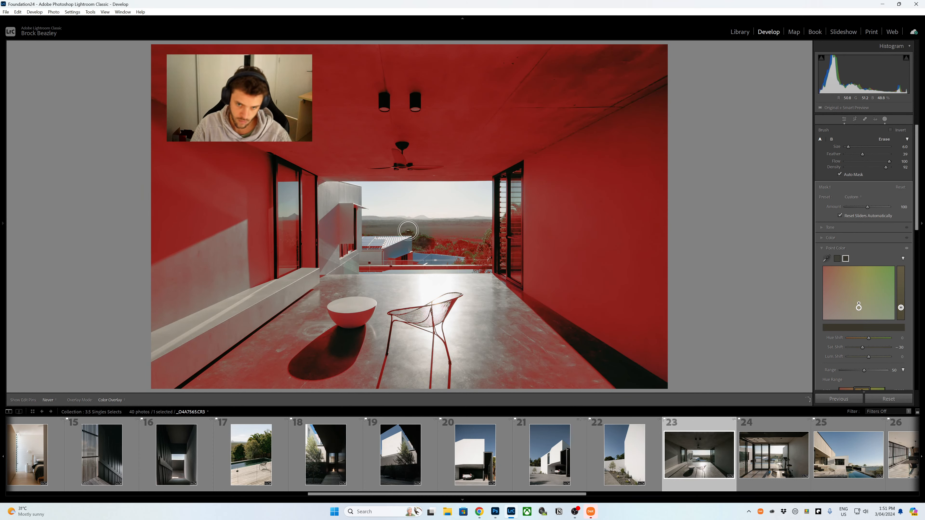
scroll(408, 231, up, 7)
drag(430, 233, 478, 251)
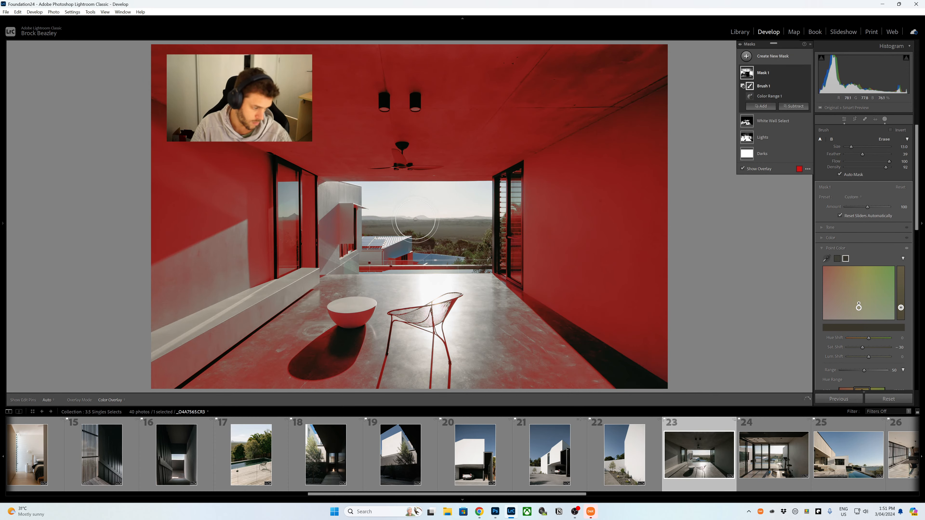
key(h)
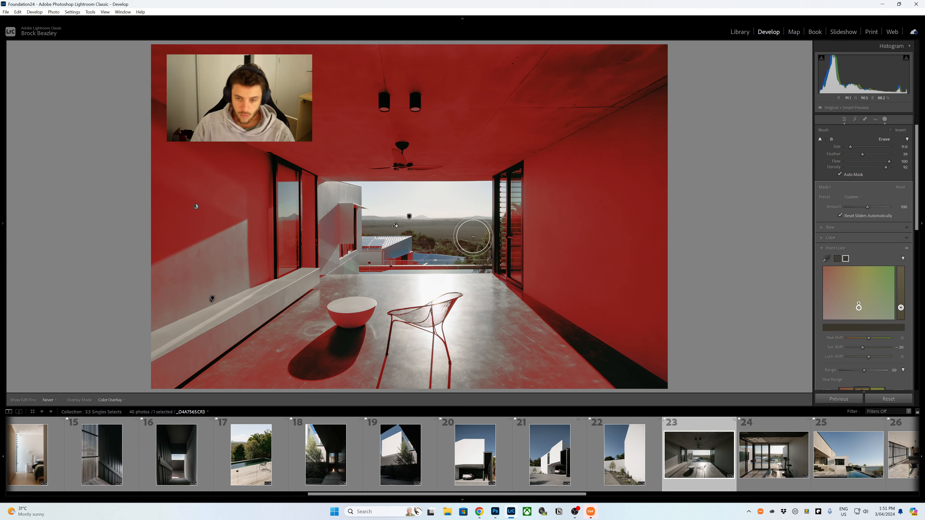
scroll(419, 247, down, 5)
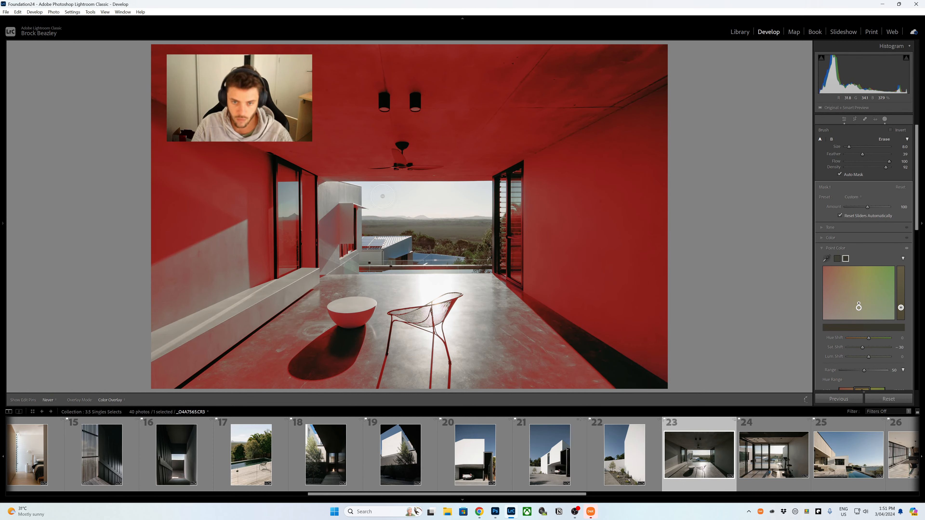
scroll(498, 256, up, 2)
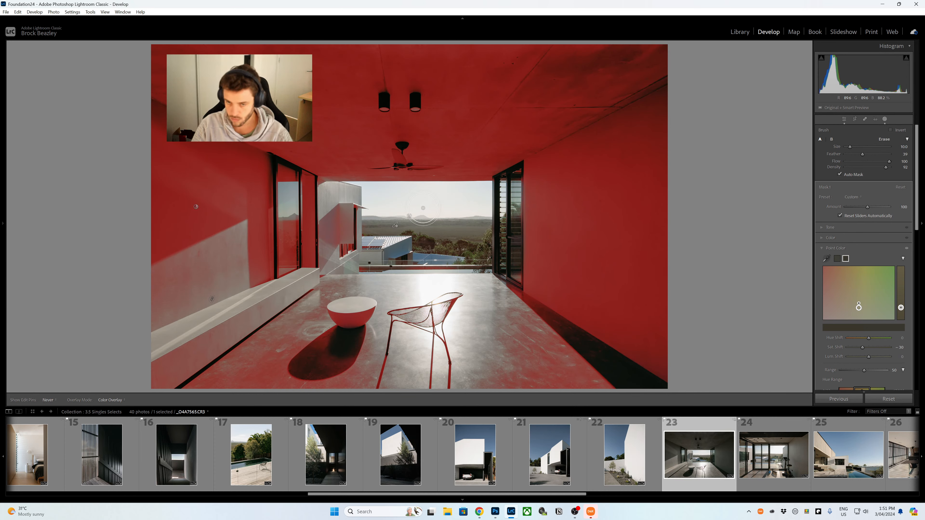
key(h)
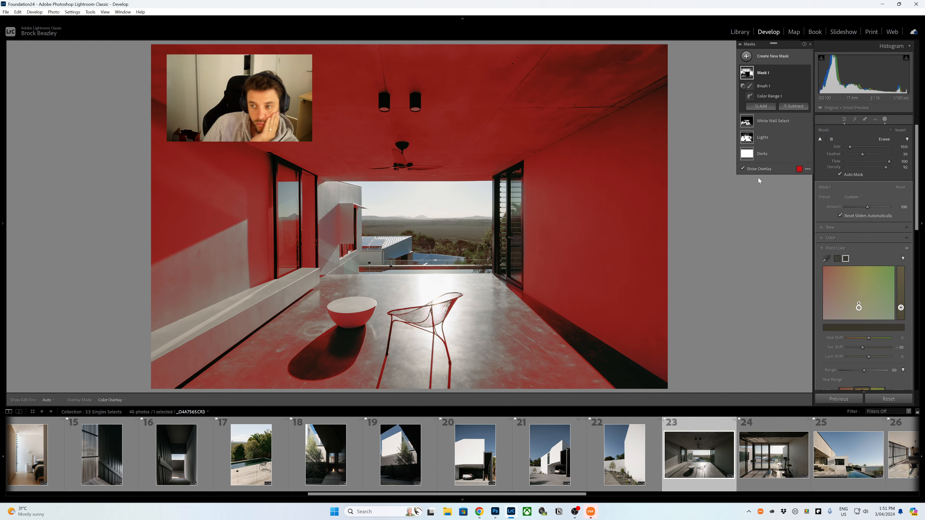
Add a brush to Mask 1 and paint in the sunlit wall, the long bench and the concrete floor.
key(h)
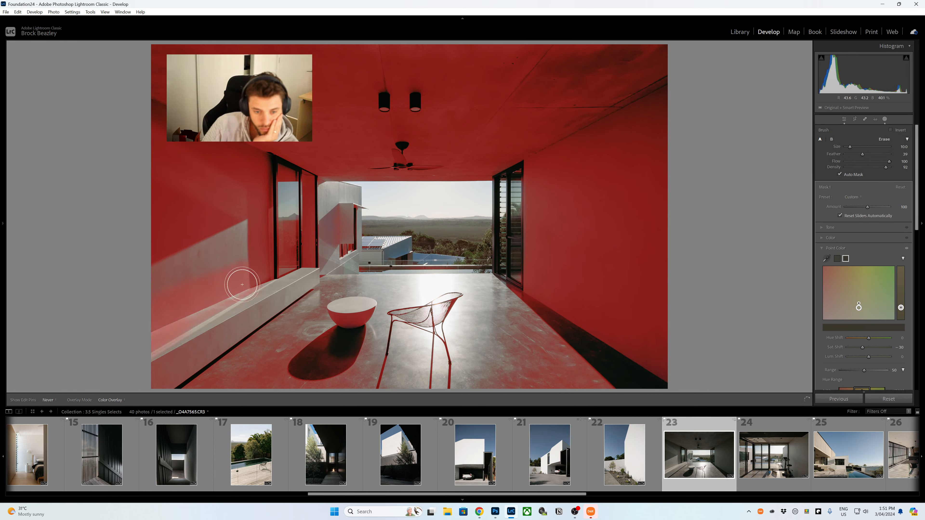
mouse_move(207, 281)
mouse_down()
mouse_move(242, 236)
mouse_move(176, 150)
mouse_move(219, 142)
mouse_up()
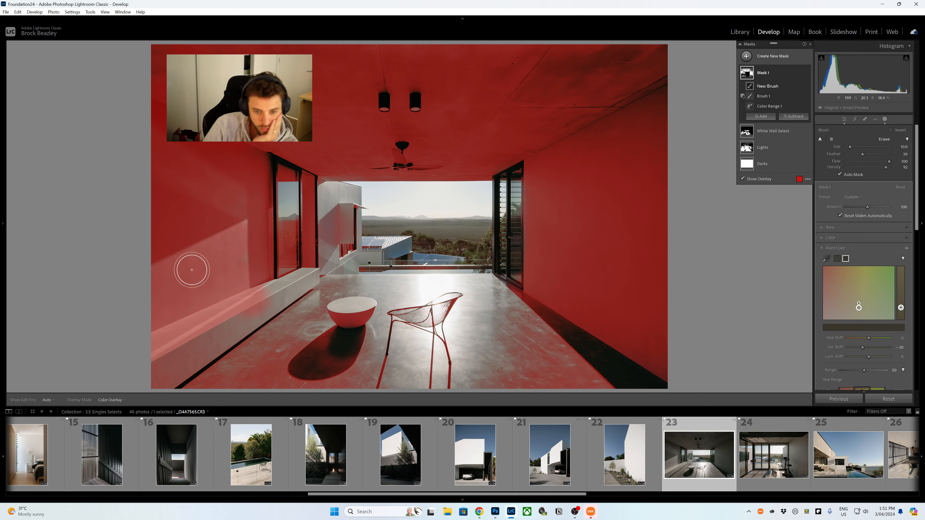
mouse_move(168, 353)
mouse_down()
mouse_move(283, 286)
mouse_move(172, 371)
mouse_move(224, 319)
mouse_move(310, 278)
mouse_move(227, 332)
mouse_move(223, 347)
mouse_move(308, 306)
mouse_move(279, 359)
mouse_up()
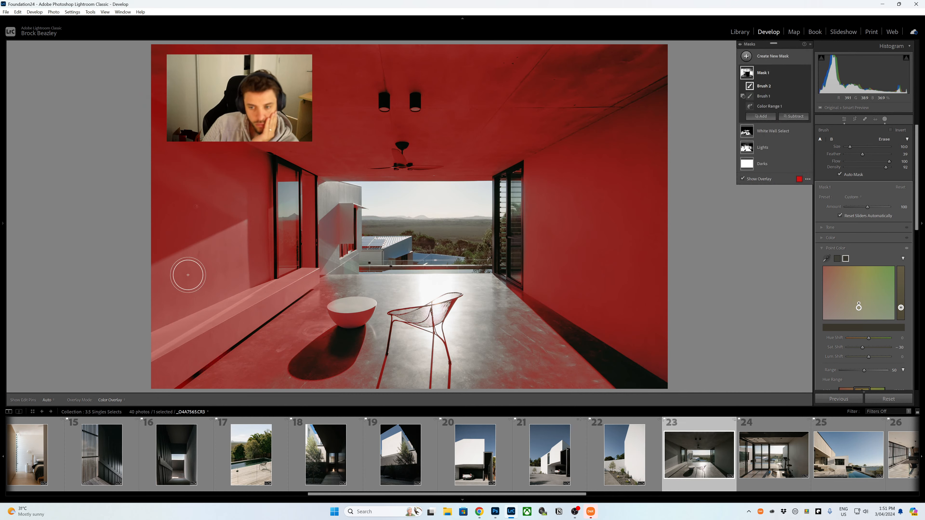
key(h)
scroll(421, 378, up, 10)
key(h)
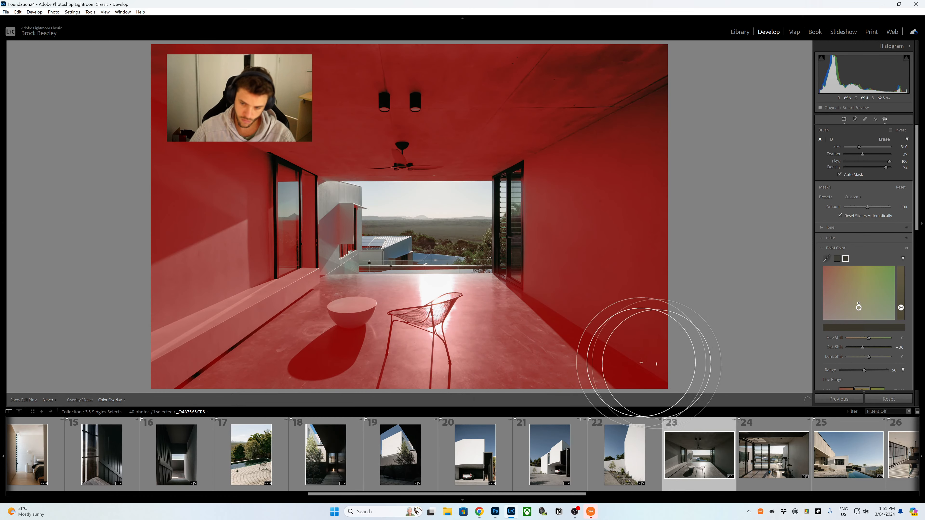
Paint the wall opposite the bench and the dark ceiling corner into Mask 1.
scroll(637, 188, down, 2)
key(h)
scroll(636, 189, down, 3)
mouse_move(636, 188)
mouse_down()
mouse_move(647, 76)
mouse_move(572, 58)
mouse_move(524, 95)
mouse_move(639, 72)
mouse_move(625, 71)
mouse_move(613, 91)
mouse_up()
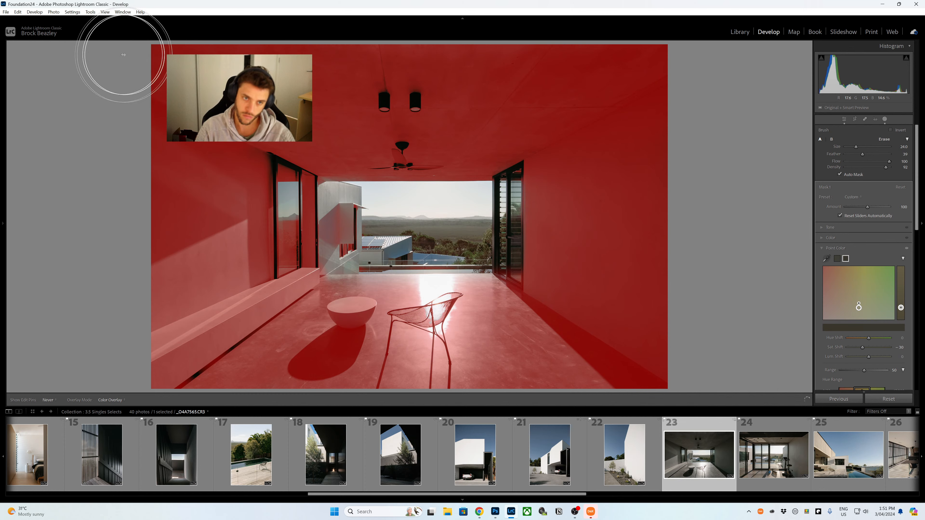
Use a smaller brush to fill Mask 1 along the bench's base and over the bright floor glare behind the chair.
scroll(153, 57, down, 2)
scroll(206, 305, down, 9)
key(h)
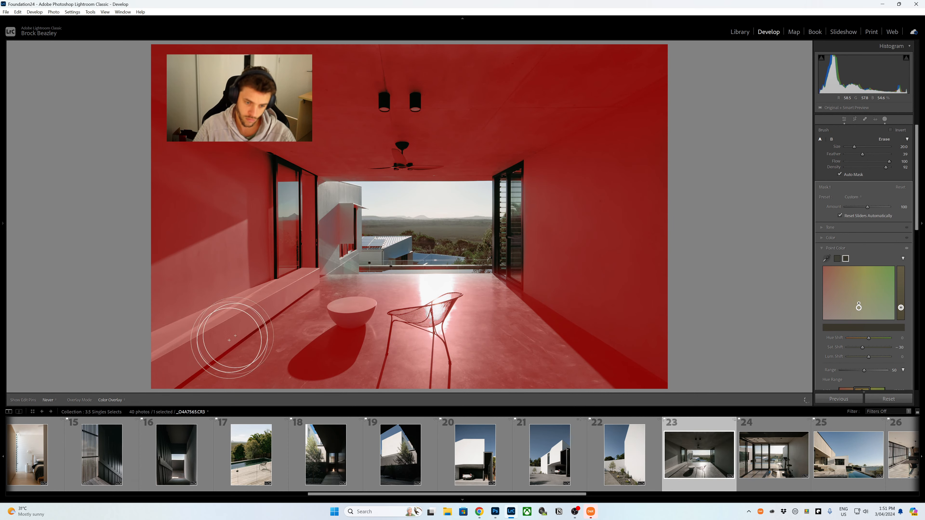
scroll(288, 291, down, 4)
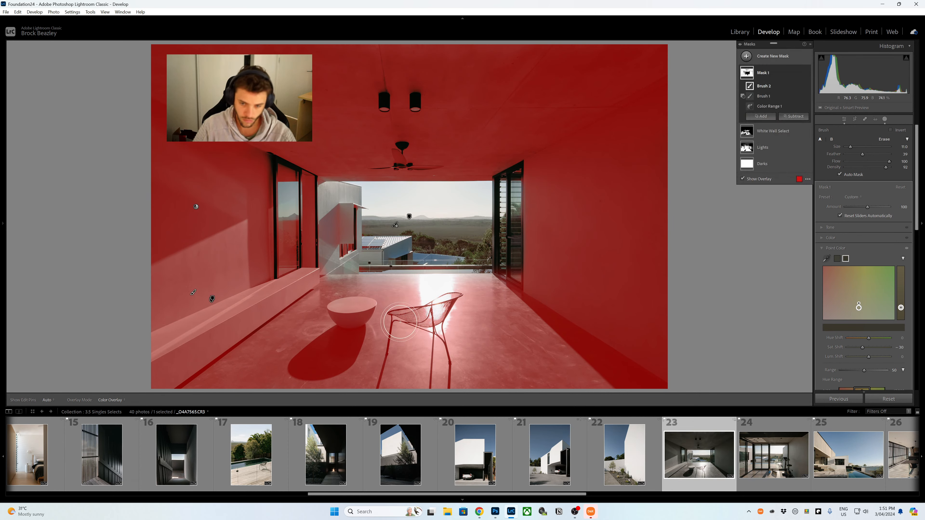
scroll(431, 331, down, 4)
mouse_move(431, 332)
mouse_down()
mouse_move(448, 311)
mouse_move(419, 297)
mouse_move(441, 285)
mouse_up()
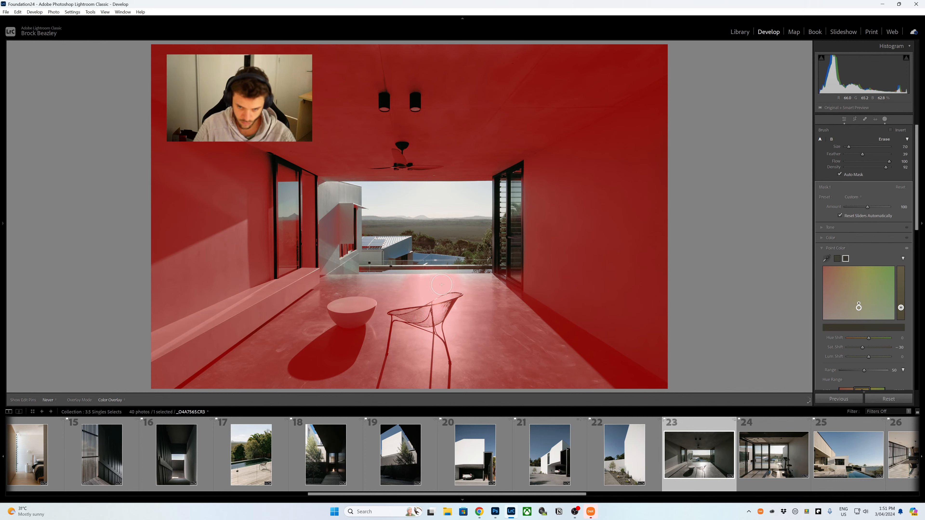
key(h)
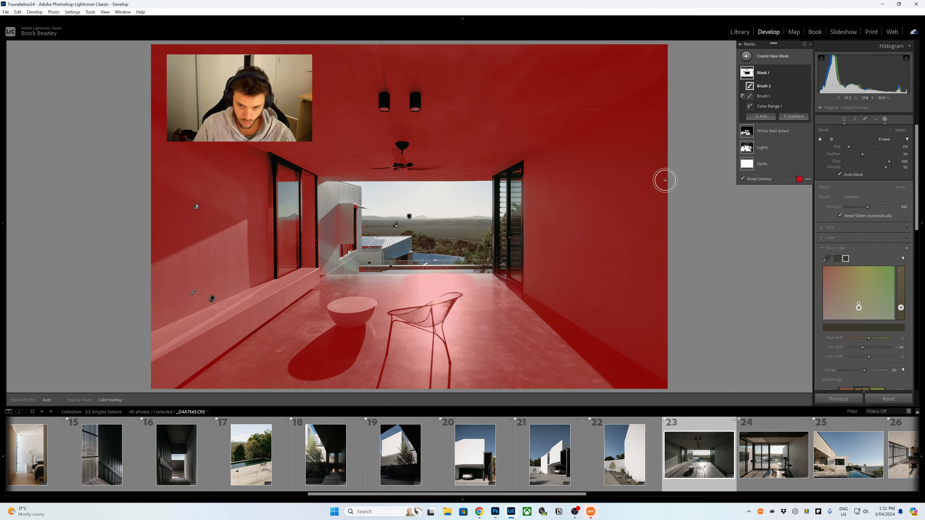
Subtract another brush from Mask 1 and paint out the railing, pool and low building beyond the floor's edge.
click(795, 117)
click(798, 182)
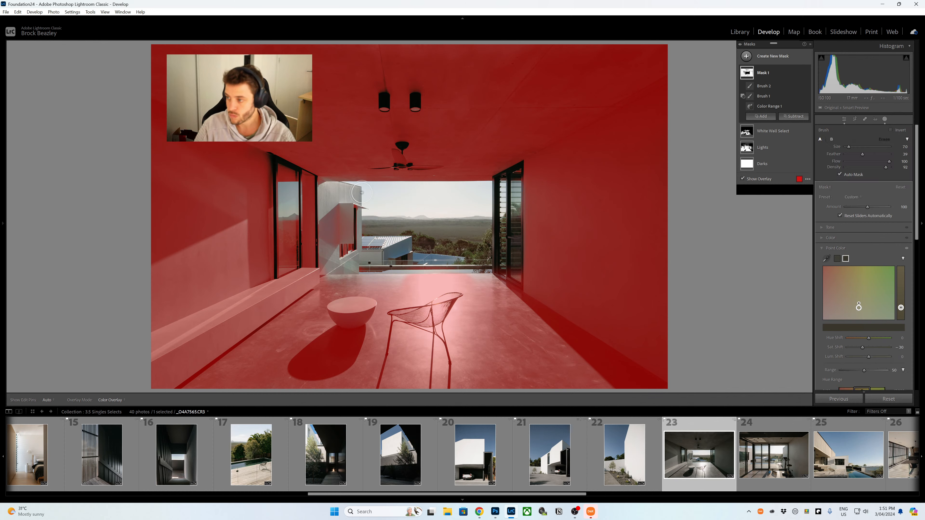
scroll(448, 226, down, 5)
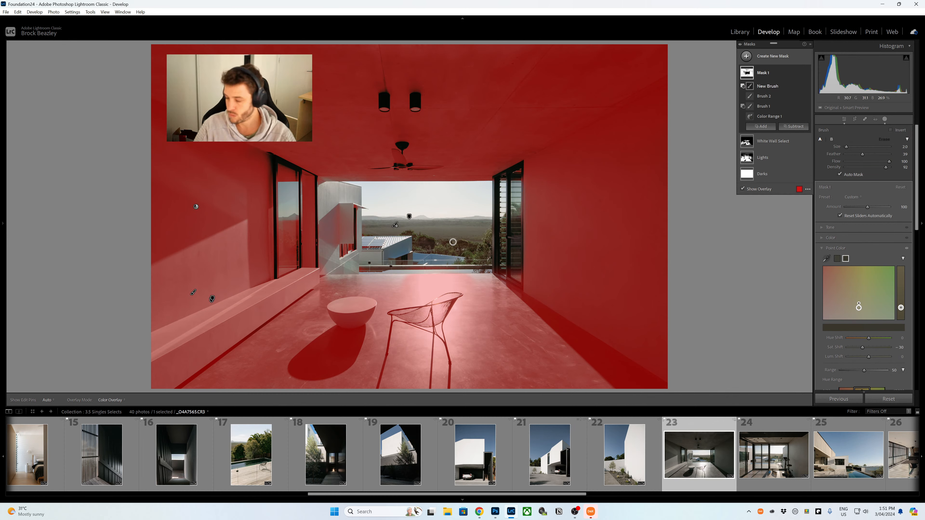
key(h)
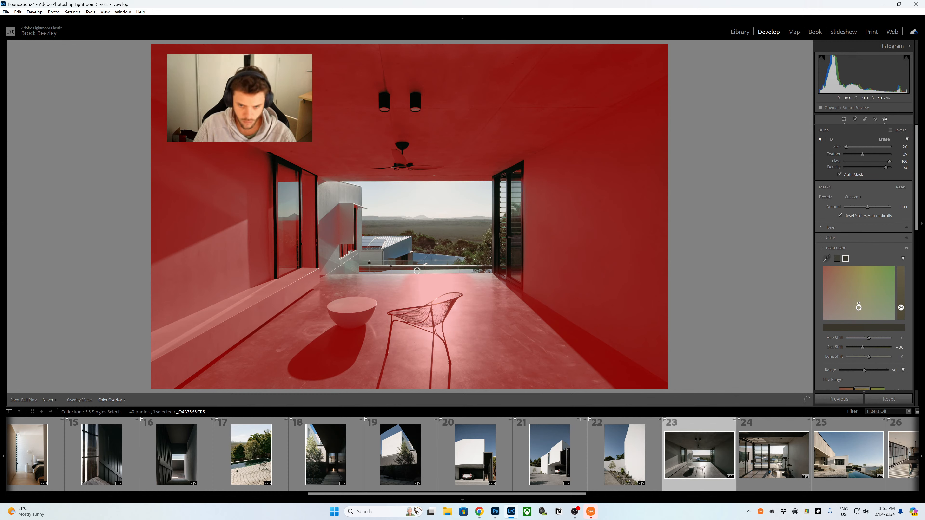
key(h)
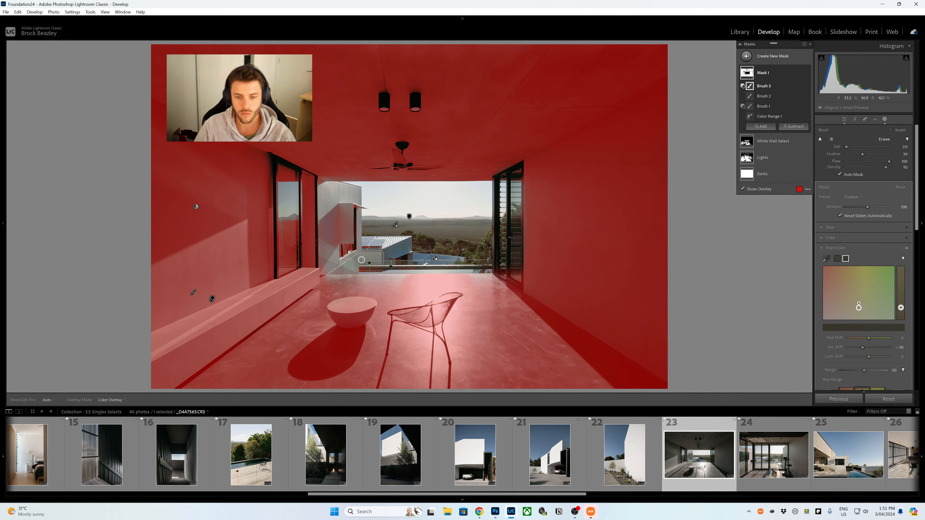
key(alt)
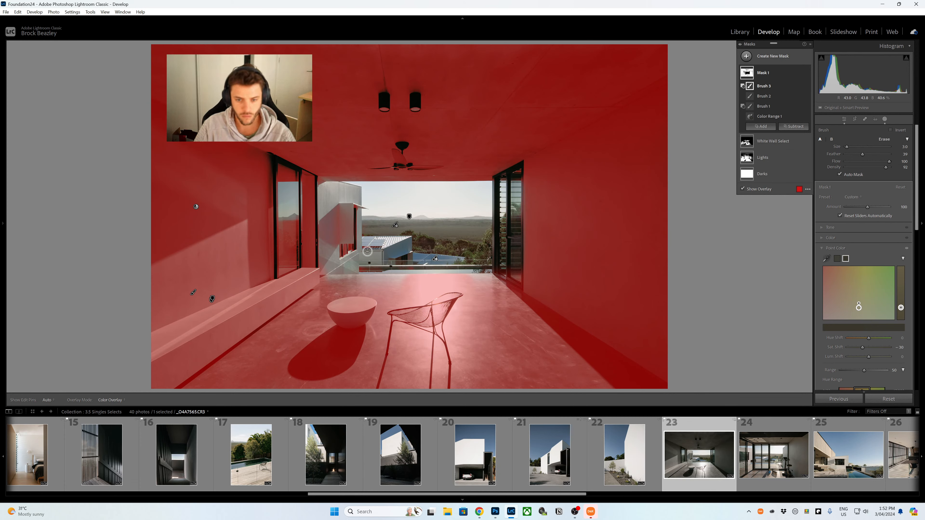
key(bracketright)
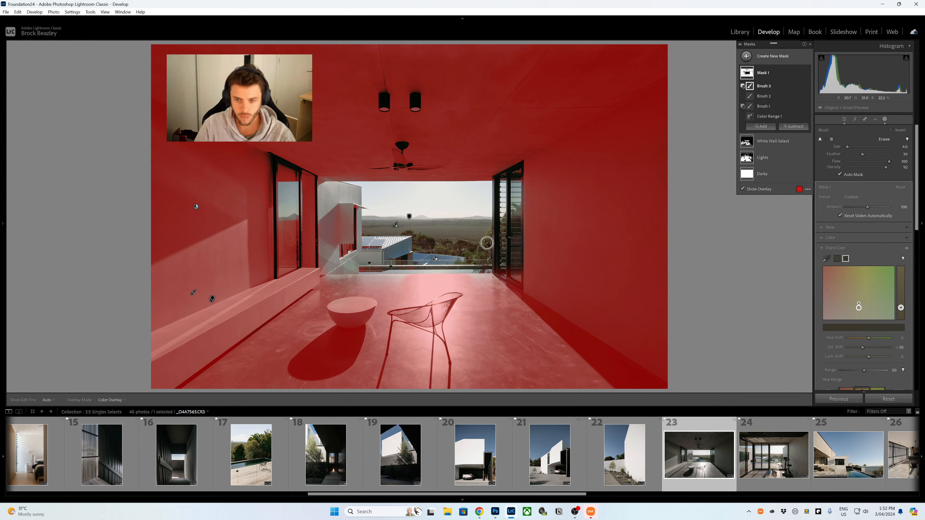
Sample the light tones of the round table and bench in Mask 1's Point Color and reduce their saturation shift, the bench's to −30.
click(826, 259)
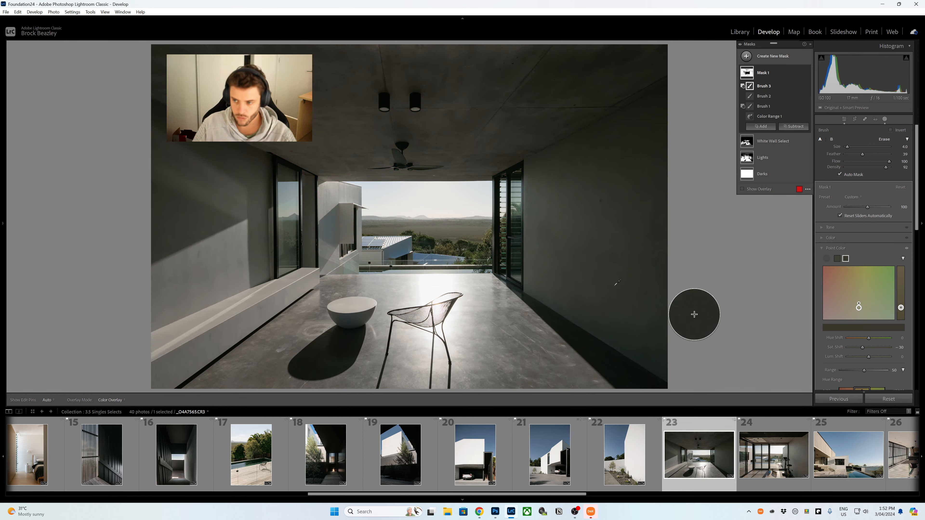
click(358, 301)
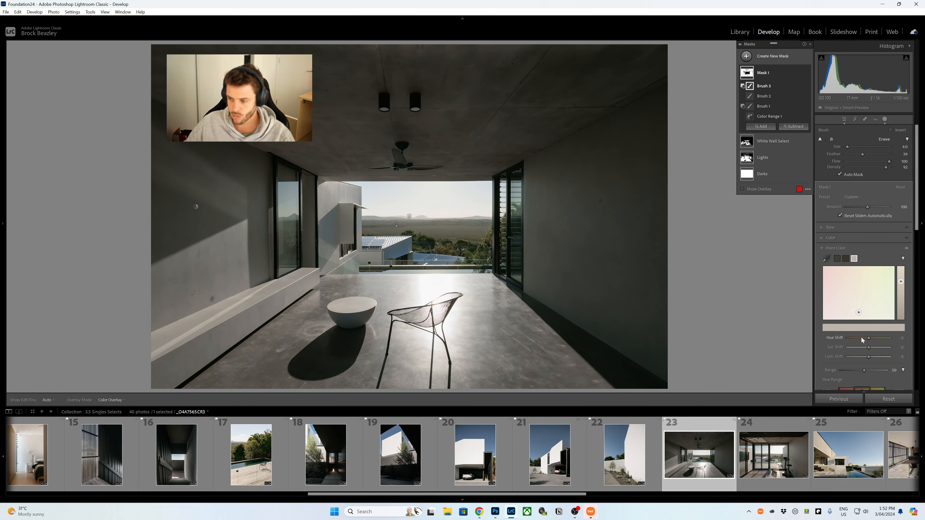
drag(869, 348, 865, 349)
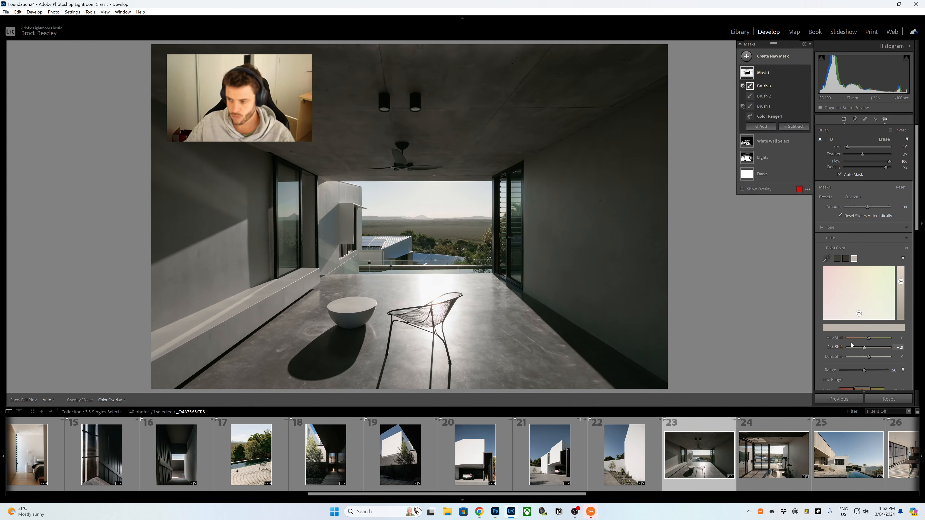
click(827, 258)
click(197, 317)
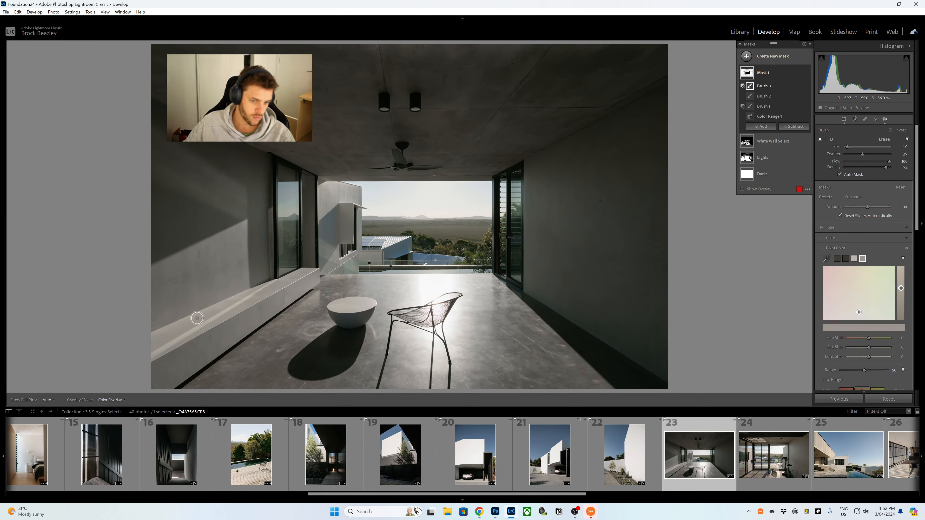
drag(869, 347, 863, 348)
Sample a dark teal tone around the round table in Mask 1's Point Color and set its saturation shift to −30.
click(827, 259)
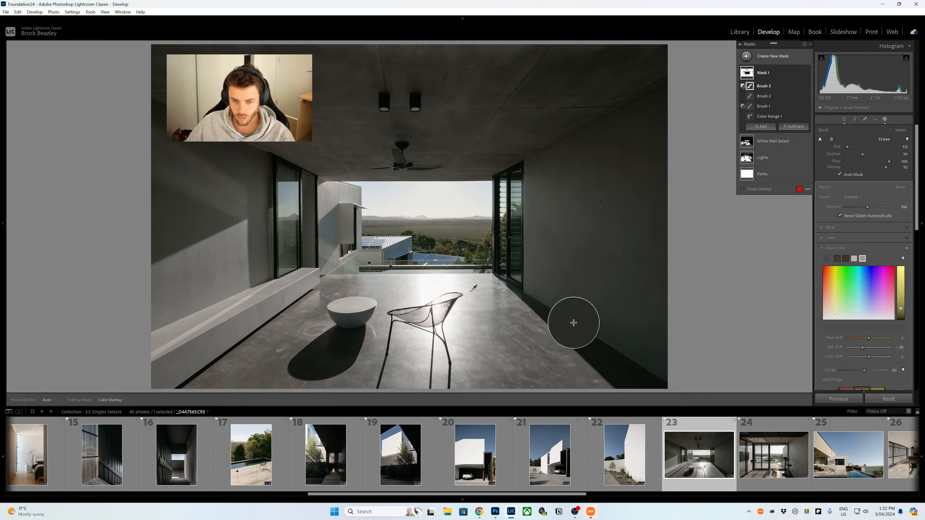
click(357, 320)
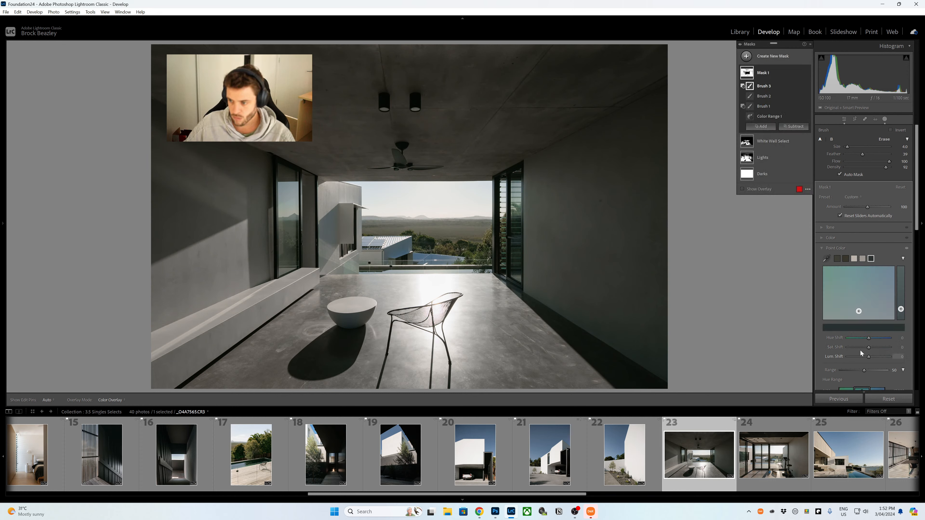
drag(869, 348, 863, 349)
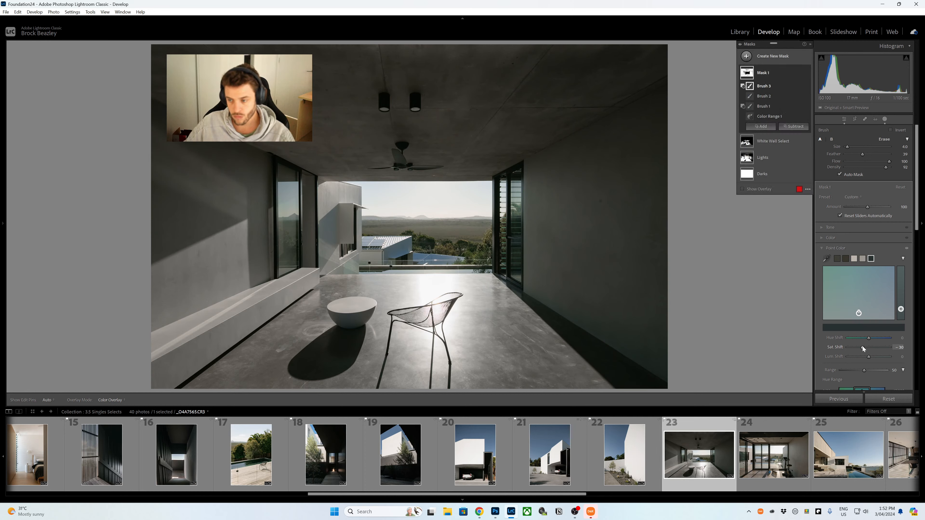
Create a new Objects mask and brush over the white building wing outside, beside the sliding window.
mouse_move(747, 75)
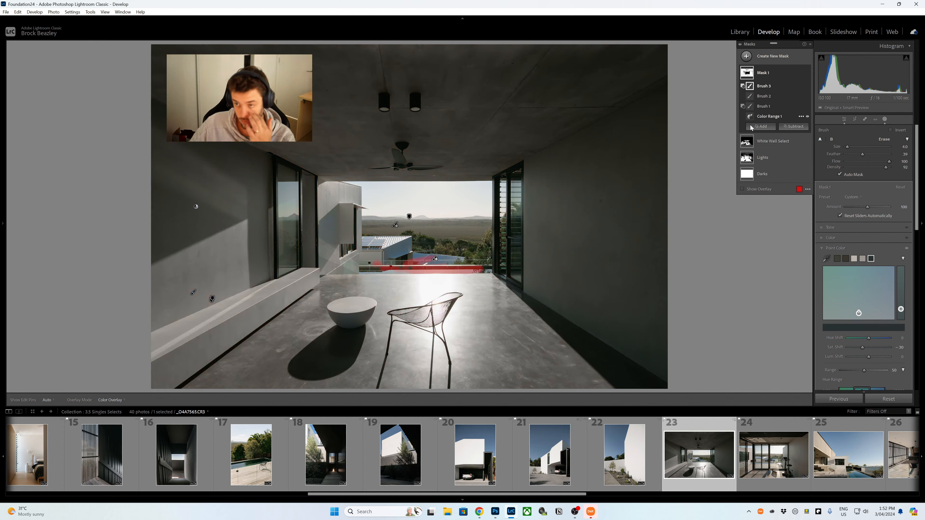
click(765, 56)
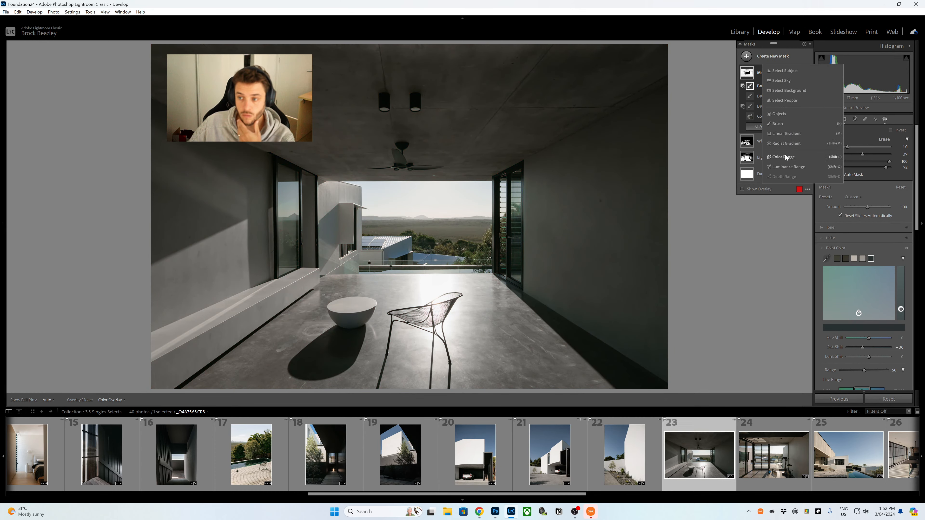
click(779, 114)
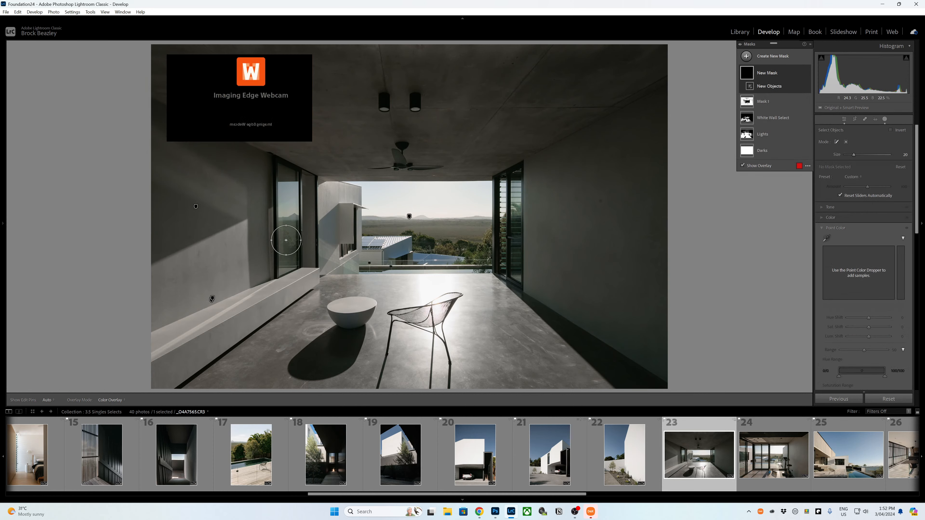
scroll(319, 212, down, 5)
scroll(322, 210, down, 2)
mouse_move(322, 211)
mouse_down()
mouse_move(326, 268)
mouse_move(354, 271)
mouse_move(364, 196)
mouse_move(323, 183)
mouse_move(327, 219)
mouse_move(355, 197)
mouse_move(338, 197)
mouse_move(331, 253)
mouse_move(348, 263)
mouse_move(335, 258)
mouse_move(344, 240)
mouse_move(347, 252)
mouse_move(355, 216)
mouse_move(341, 233)
mouse_up()
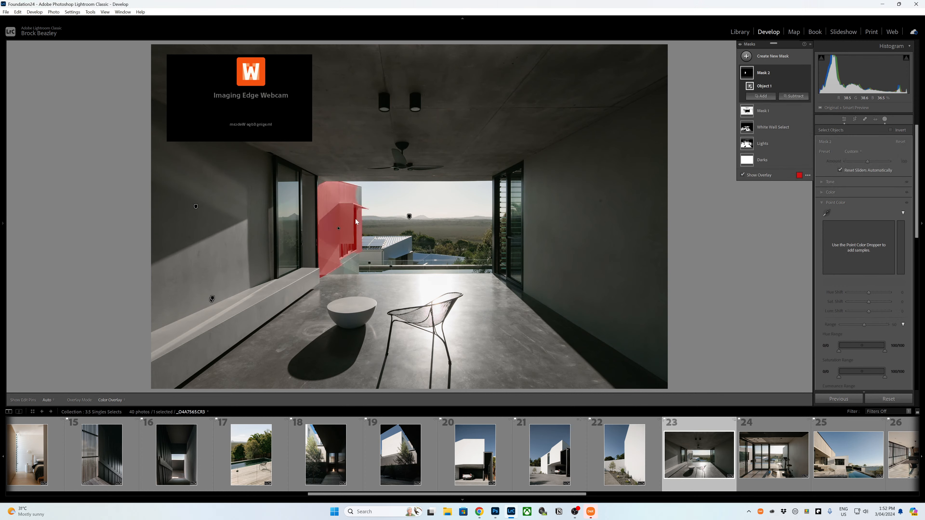
Add three more Objects selections to Mask 2, covering the white wing's upper corner, its base and the glass panel in front of it.
click(762, 96)
click(768, 123)
scroll(359, 192, down, 3)
drag(359, 191, 359, 191)
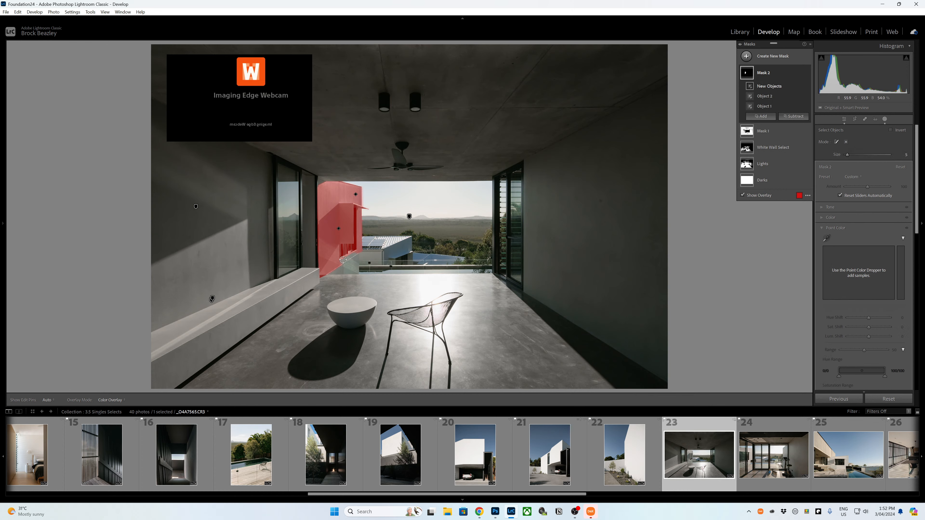
drag(342, 260, 352, 256)
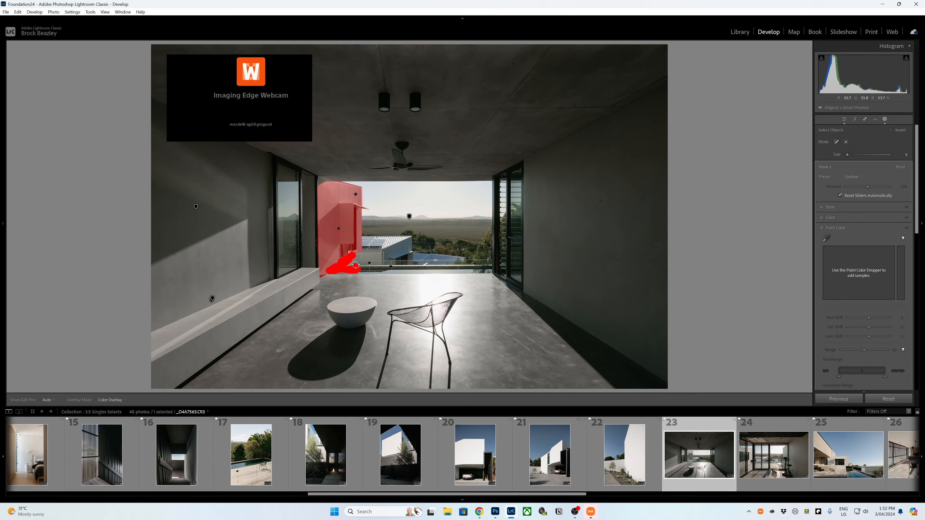
drag(352, 256, 344, 272)
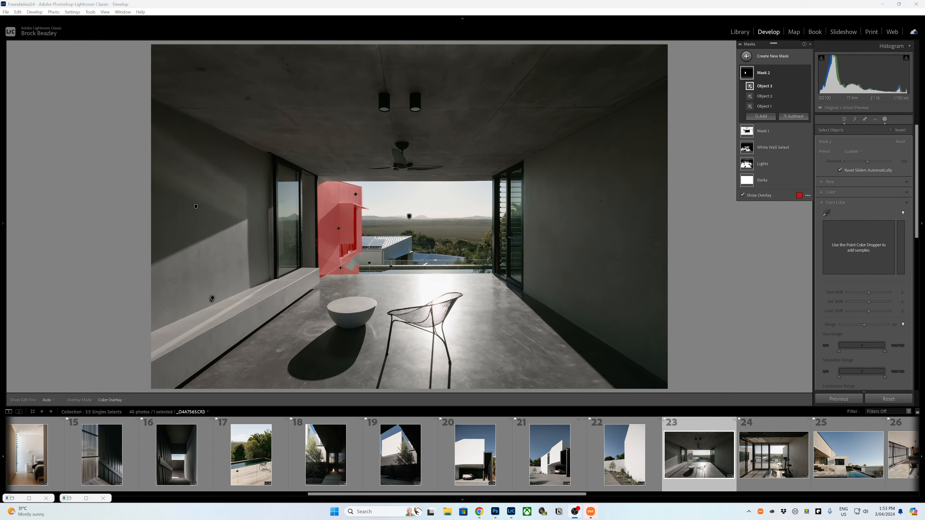
click(479, 512)
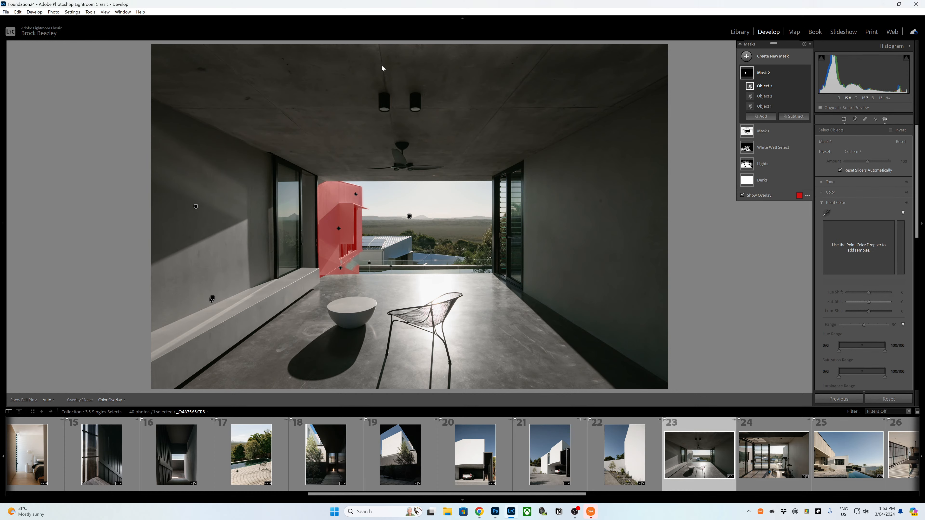
key(shift+q)
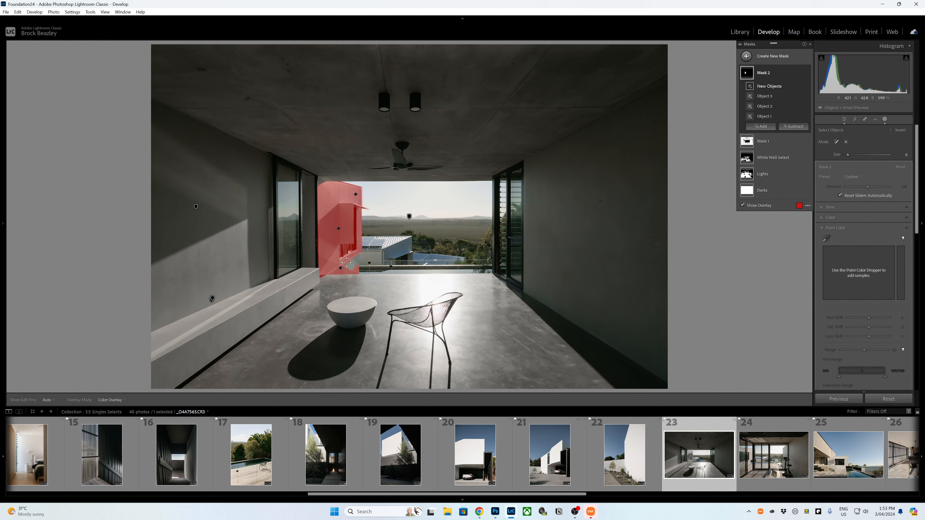
mouse_move(346, 262)
mouse_down()
mouse_move(354, 258)
mouse_move(337, 261)
mouse_move(320, 179)
mouse_up()
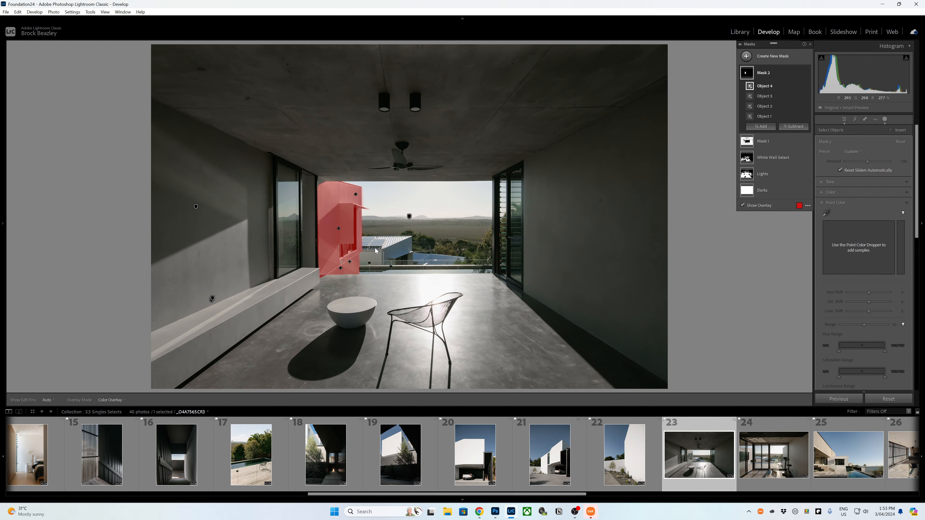
Add further Objects selections to Mask 2 for the low building's roof and walls and the blue pool area beside it.
key(shift+q)
mouse_move(373, 251)
mouse_down()
mouse_move(458, 259)
mouse_move(411, 255)
mouse_move(409, 241)
mouse_move(365, 241)
mouse_move(399, 250)
mouse_up()
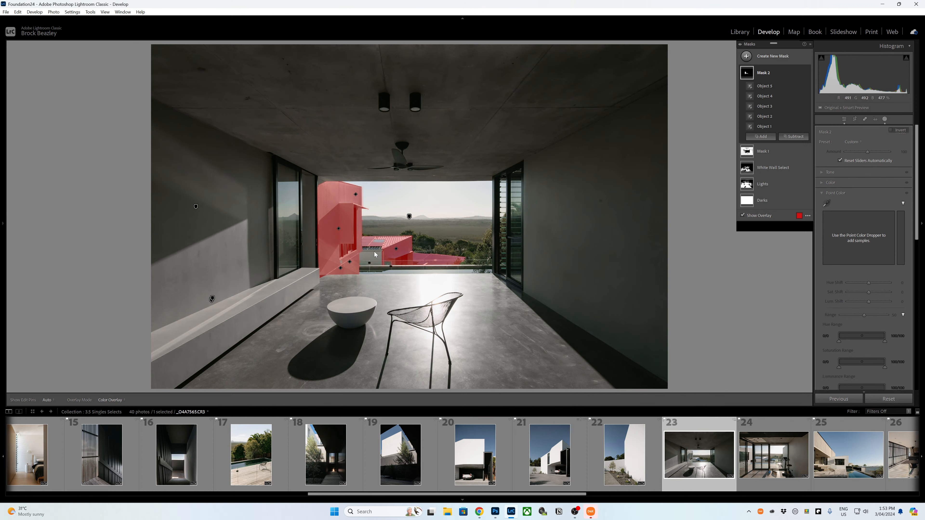
mouse_move(377, 256)
mouse_down()
mouse_move(364, 258)
mouse_move(375, 260)
mouse_move(373, 247)
mouse_up()
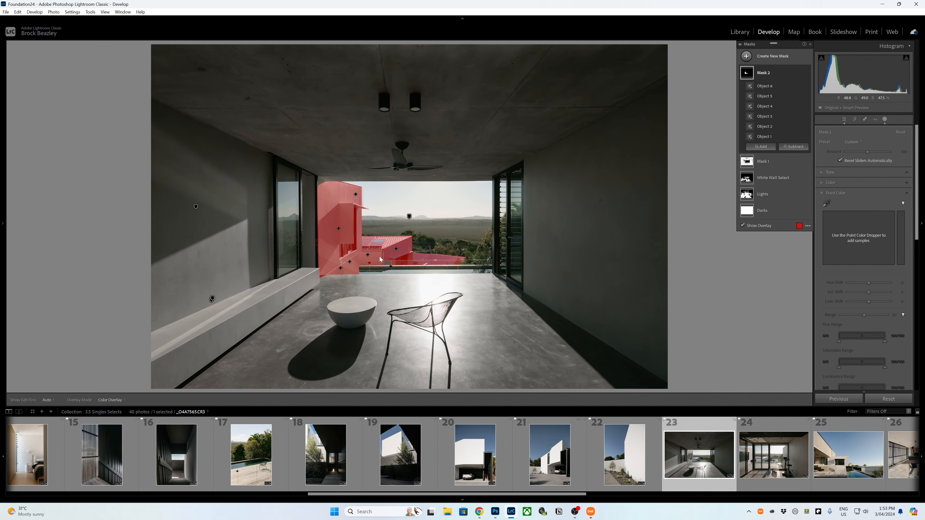
mouse_move(390, 258)
mouse_down()
mouse_move(383, 244)
mouse_move(337, 269)
mouse_move(352, 268)
mouse_up()
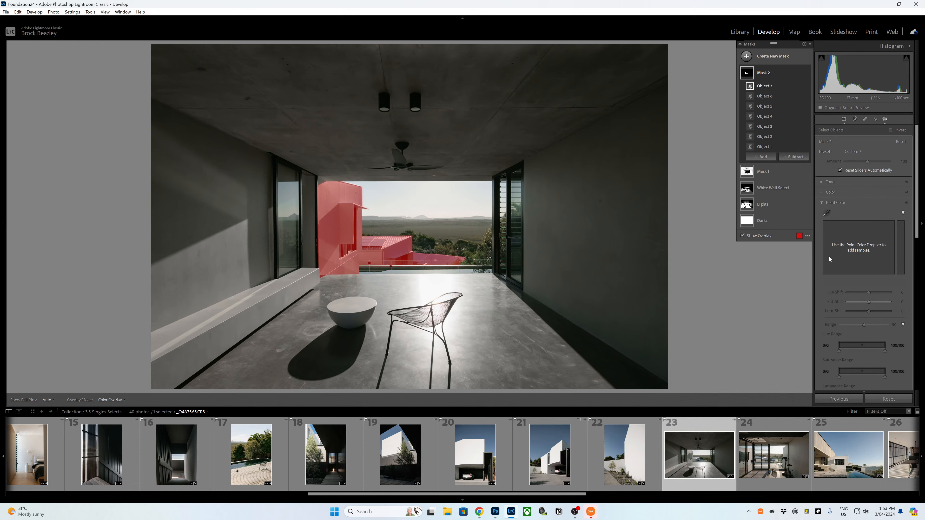
Sample two greyish tones of the outside buildings in Mask 2's Point Color and set their saturation shifts to −34 and −36.
click(828, 212)
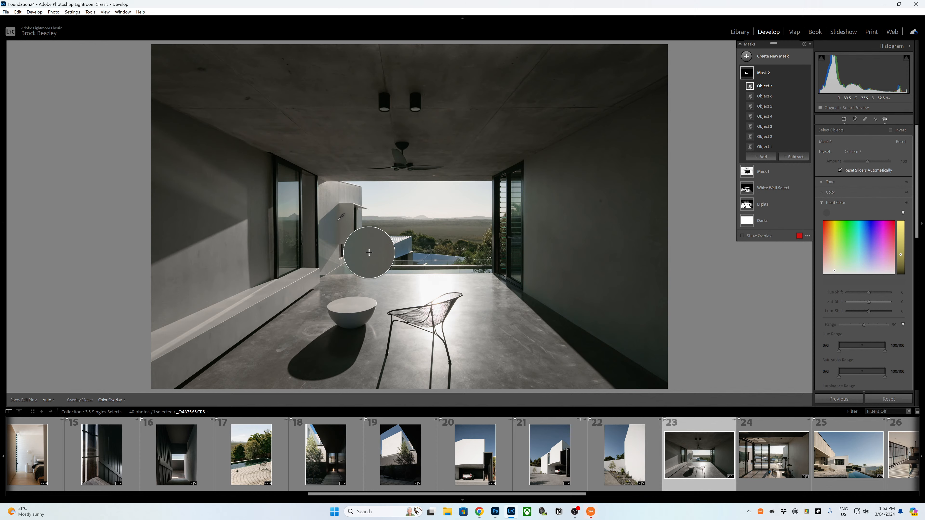
click(364, 252)
drag(869, 303, 862, 302)
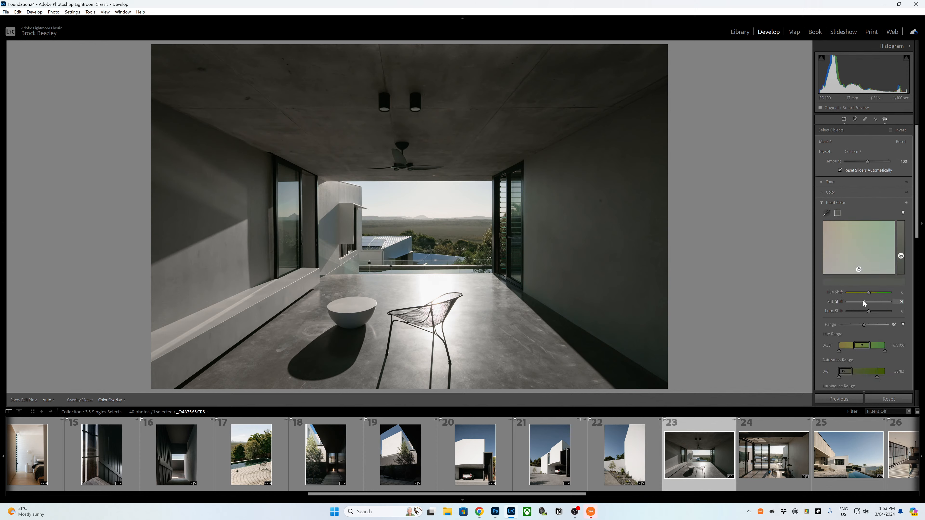
click(826, 213)
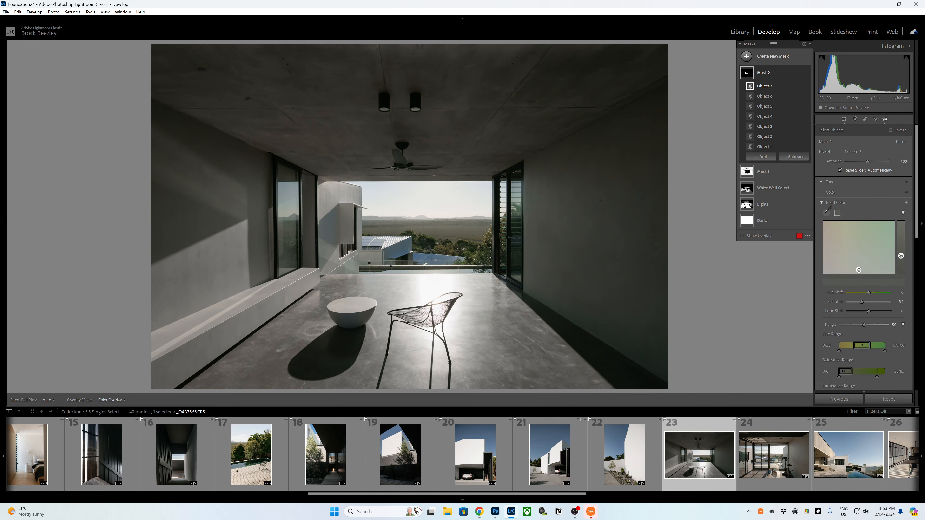
click(381, 248)
drag(869, 302, 862, 301)
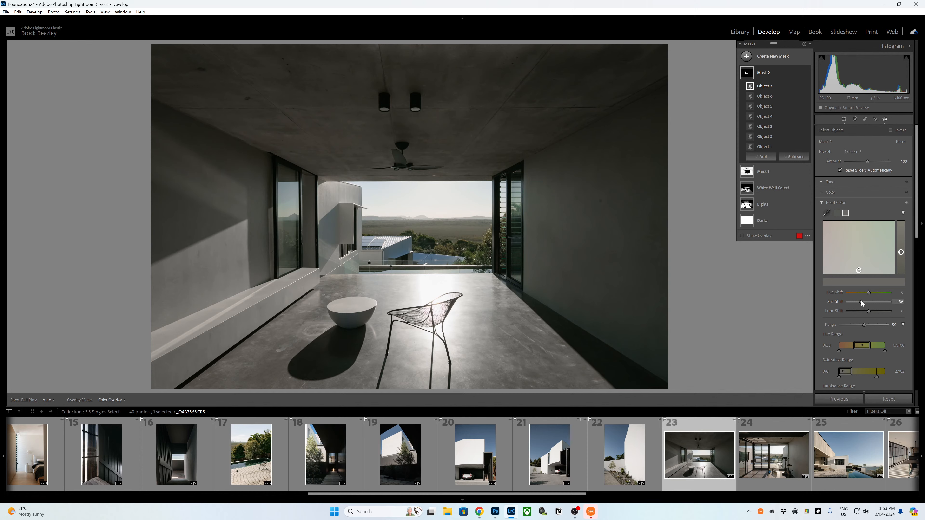
Sample two blue tones around the low building and pool in Mask 2's Point Color and reduce their saturation shift, the second to −29.
click(827, 212)
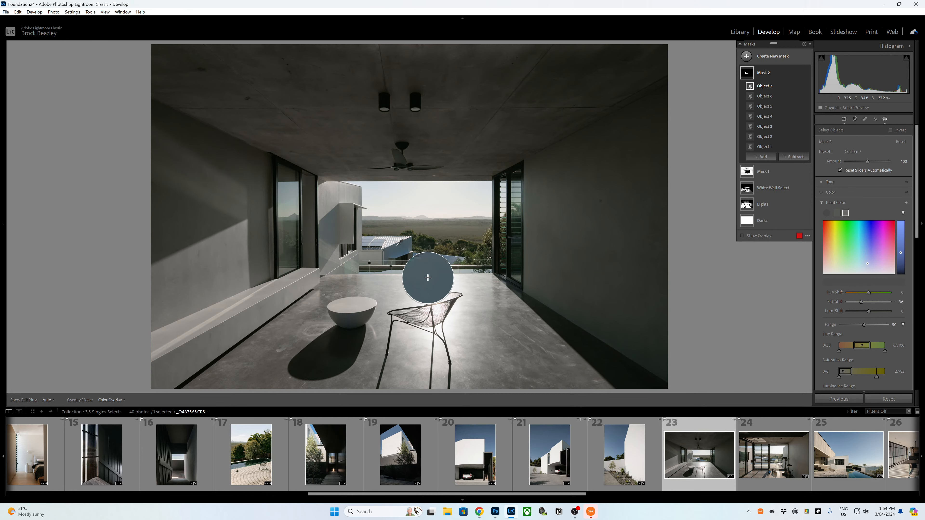
click(430, 282)
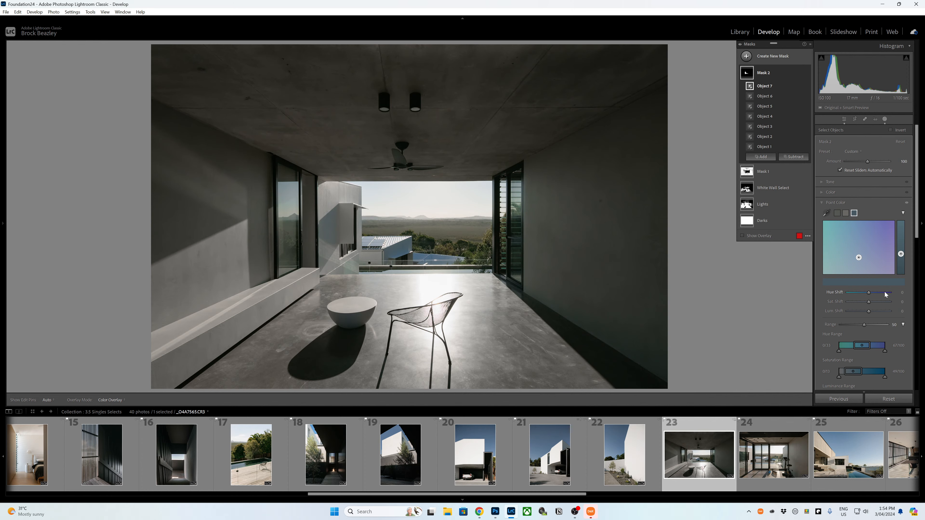
drag(869, 301, 861, 298)
click(827, 214)
click(425, 259)
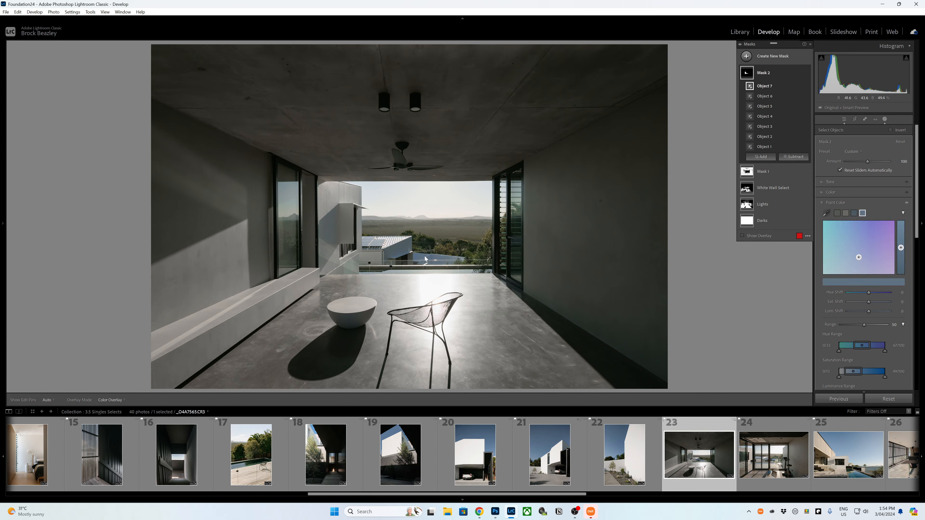
drag(869, 302, 864, 302)
click(832, 207)
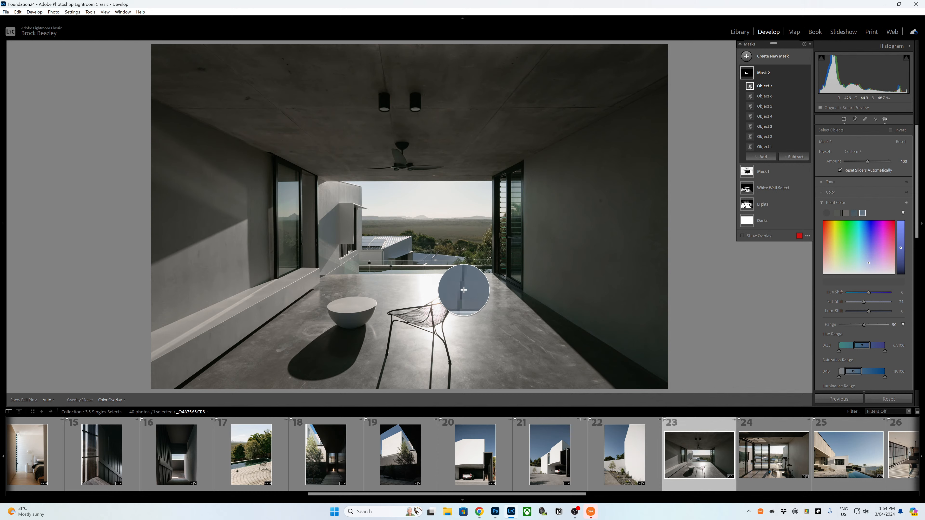
click(454, 288)
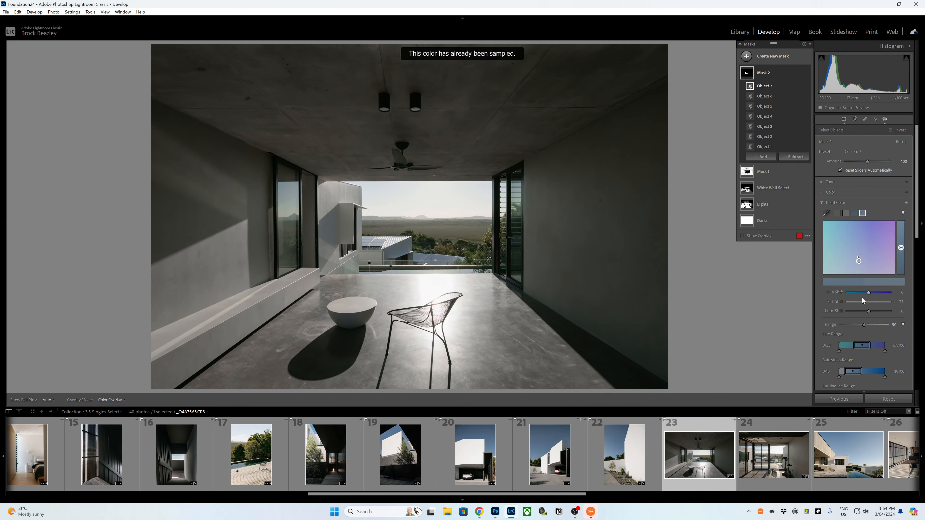
drag(863, 301, 862, 301)
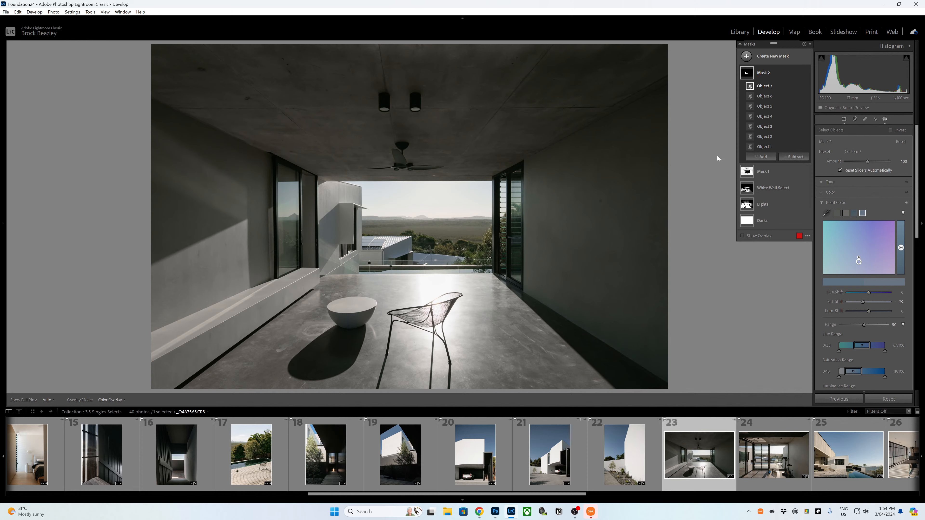
Leave masking and raise the photo's overall exposure to +0.42.
click(886, 119)
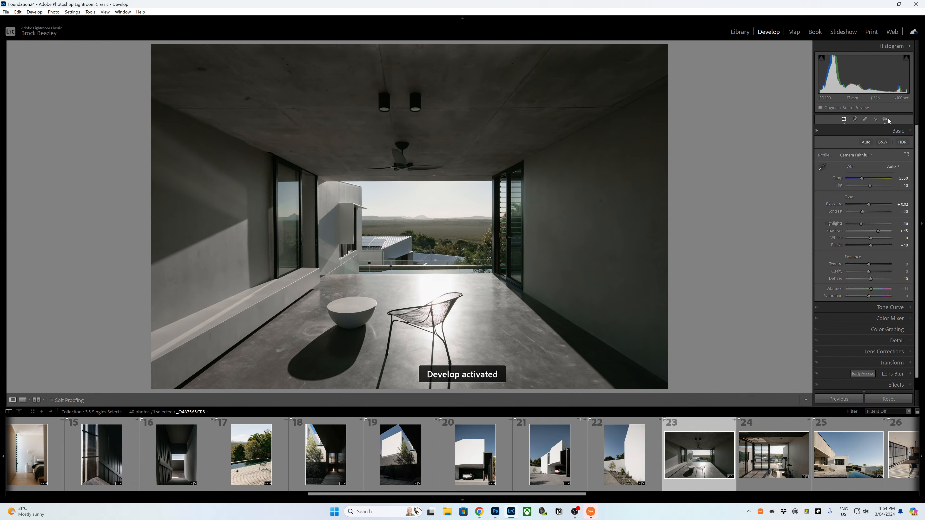
key(equal)
key(equal)
key(equal)
key(equal)
key(equal)
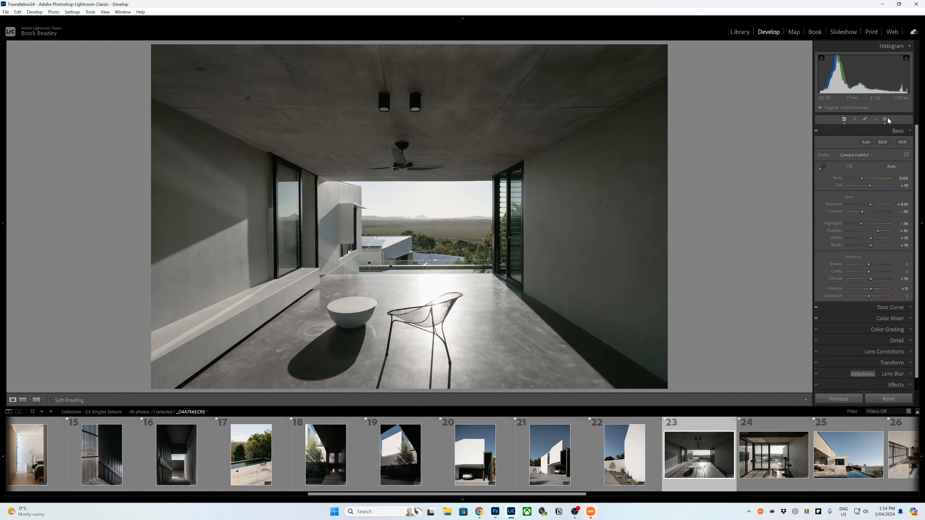
key(equal)
Create an Objects mask covering the plain and trees seen through the room's opening, adding a second Objects selection to complete it.
click(885, 119)
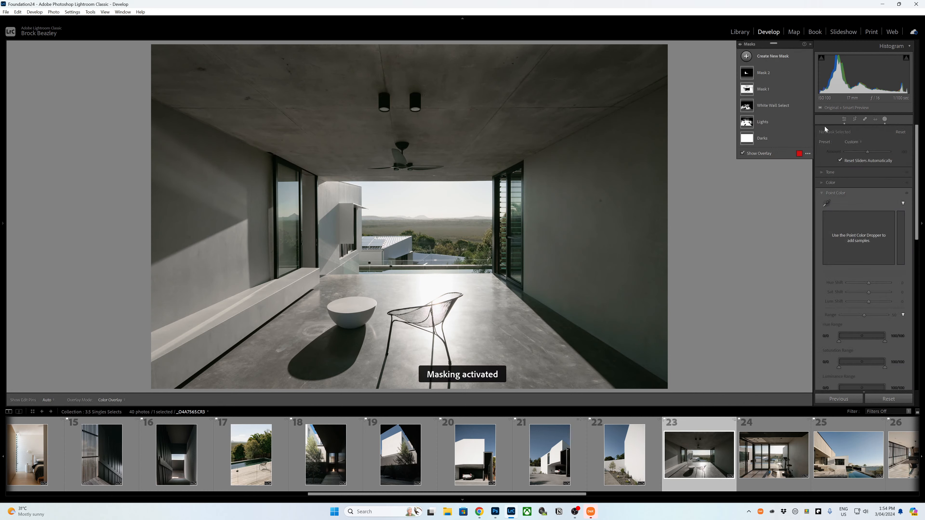
click(747, 55)
click(783, 112)
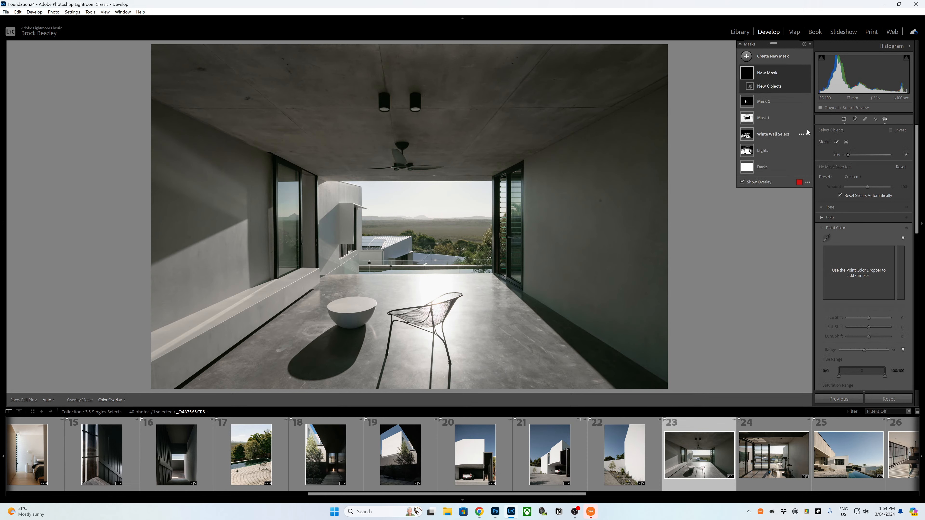
click(452, 233)
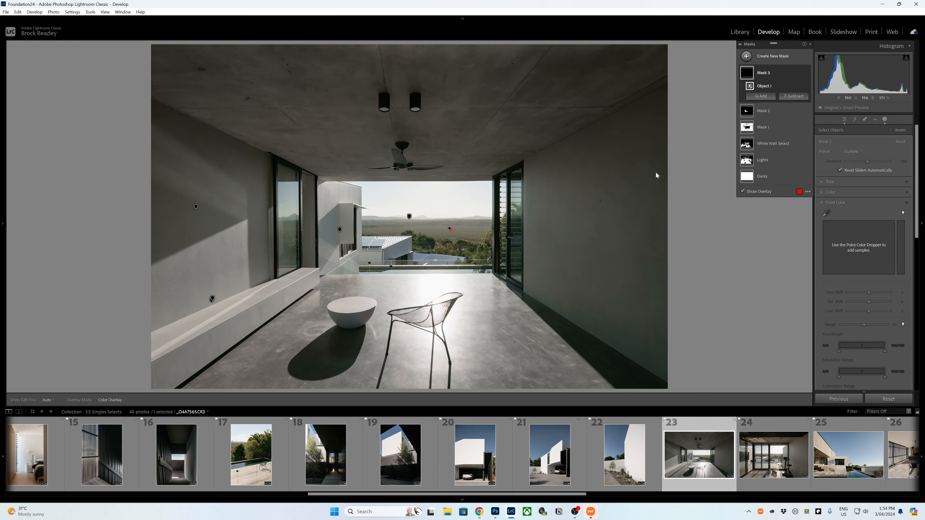
key(shift+o)
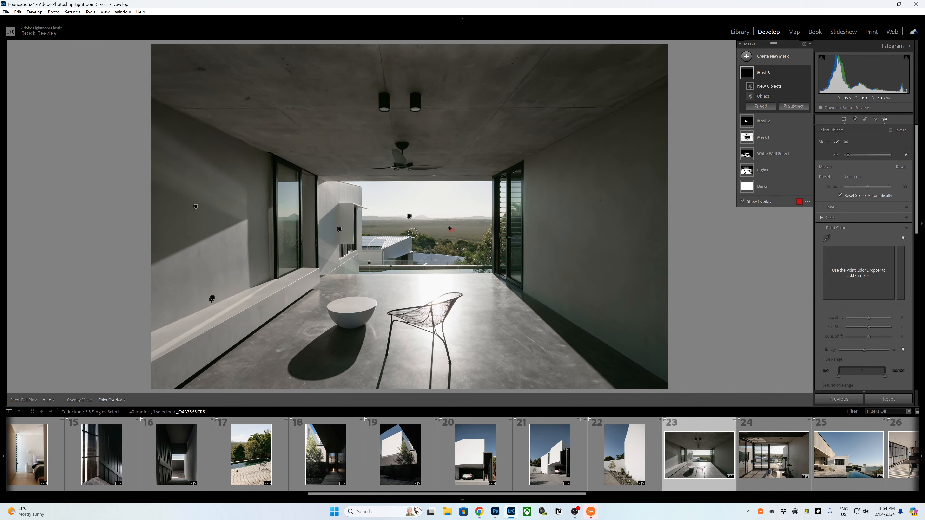
mouse_move(394, 227)
mouse_down()
mouse_move(367, 228)
mouse_move(417, 228)
mouse_move(420, 243)
mouse_move(484, 258)
mouse_move(486, 224)
mouse_move(383, 222)
mouse_move(478, 230)
mouse_move(440, 232)
mouse_move(474, 240)
mouse_up()
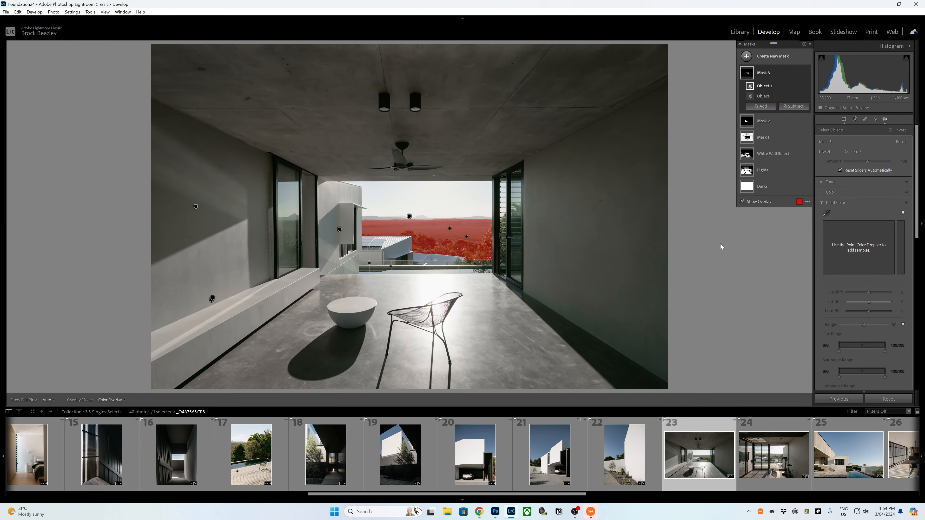
Sample the green vegetation in Mask 3's Point Color, raise its saturation shift to 20 and slightly increase its luminance shift.
click(827, 213)
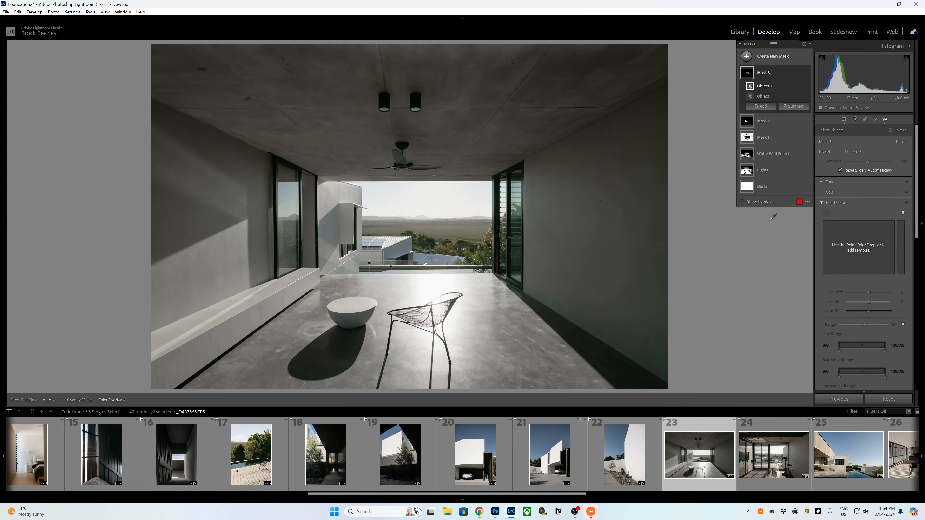
click(503, 286)
mouse_move(869, 302)
mouse_down()
mouse_move(870, 293)
mouse_move(871, 311)
mouse_up()
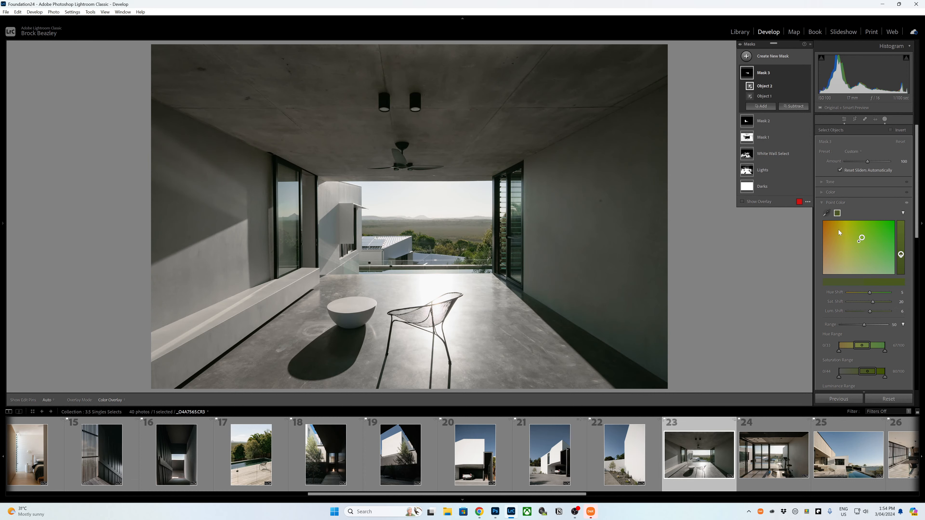
Set Mask 3's tint to −2 and saturation to 7, reduce the mask amount to 59 and add slight Dehaze.
click(832, 193)
drag(868, 235, 868, 210)
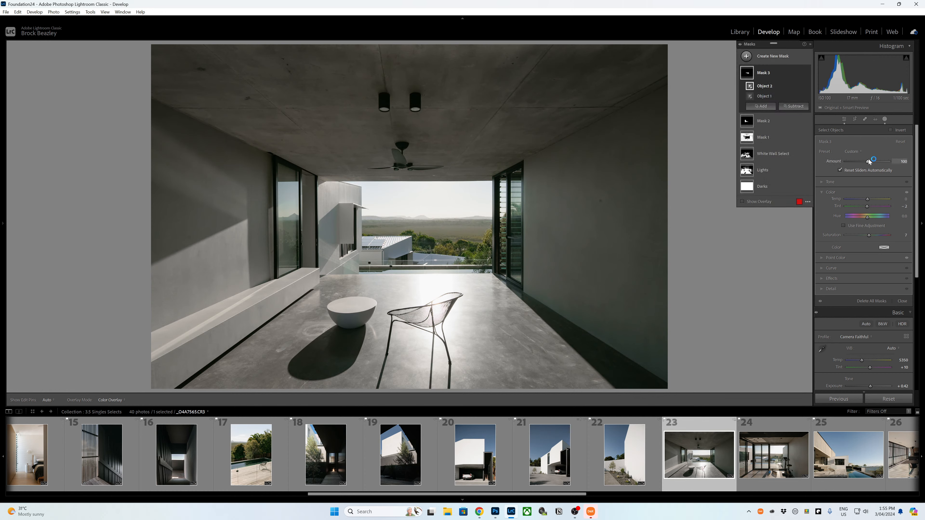
drag(867, 161, 859, 162)
click(840, 282)
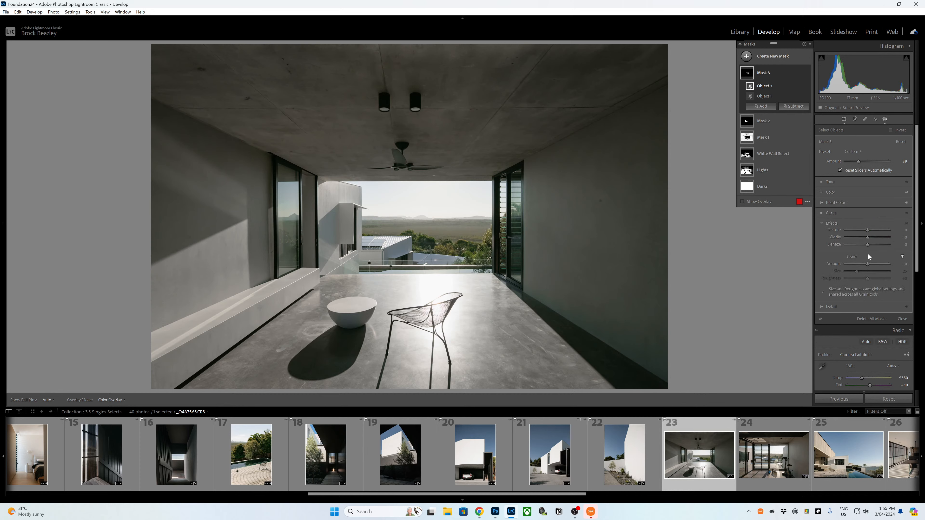
drag(868, 245, 870, 244)
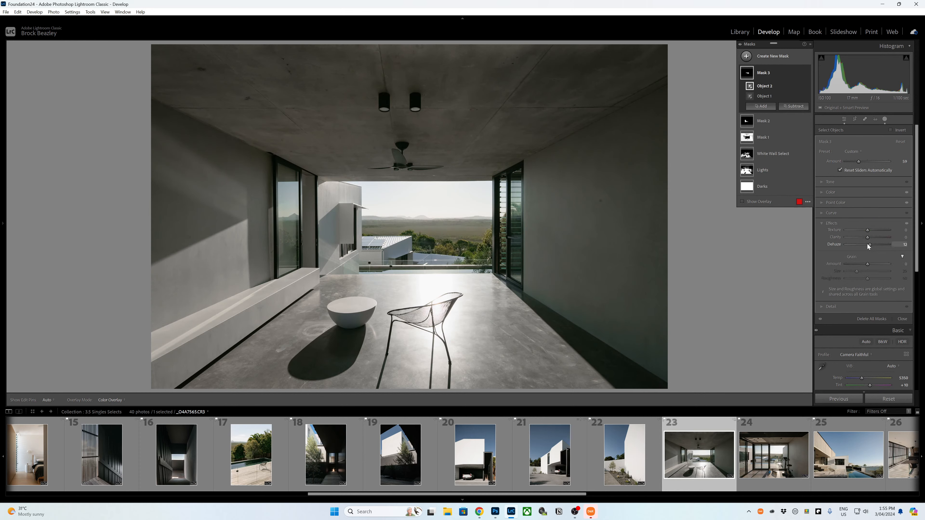
Open the gym room photo and create a Color Range mask sampled from the grey wall, with Refine at 23.
click(776, 463)
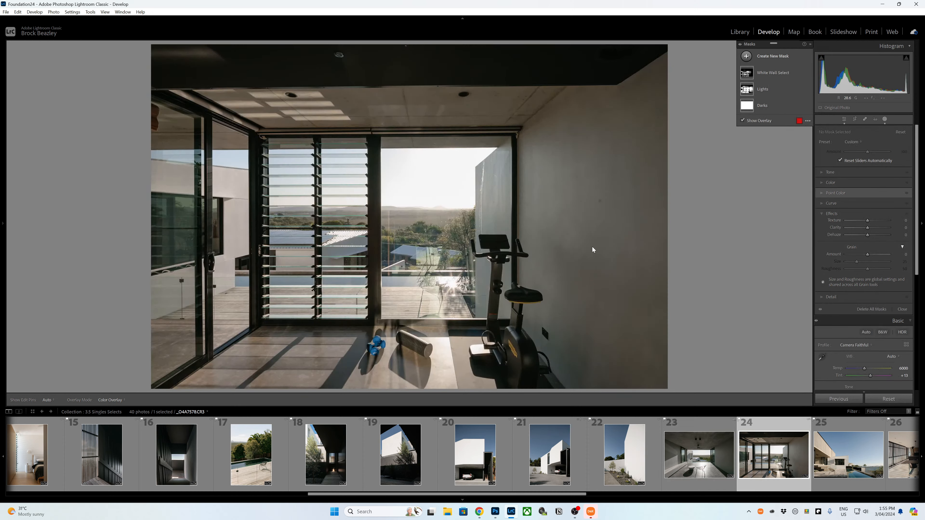
click(757, 57)
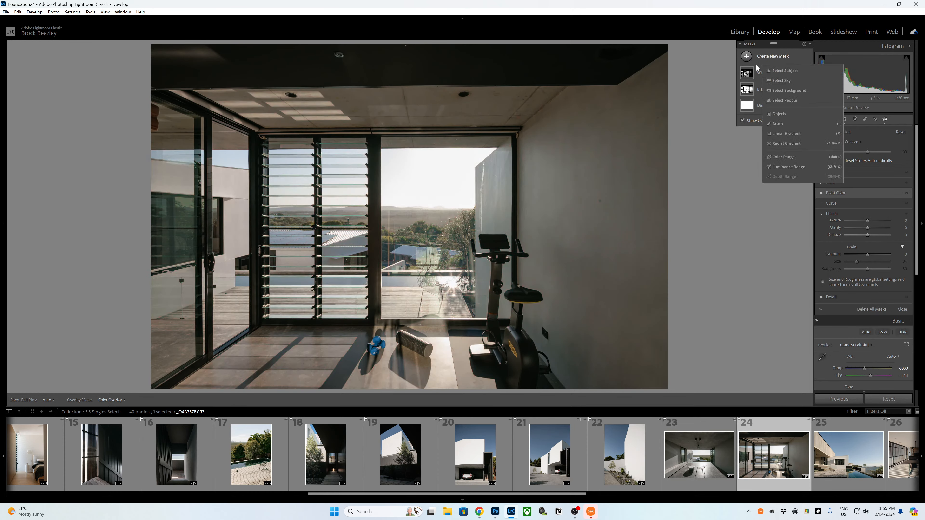
click(779, 157)
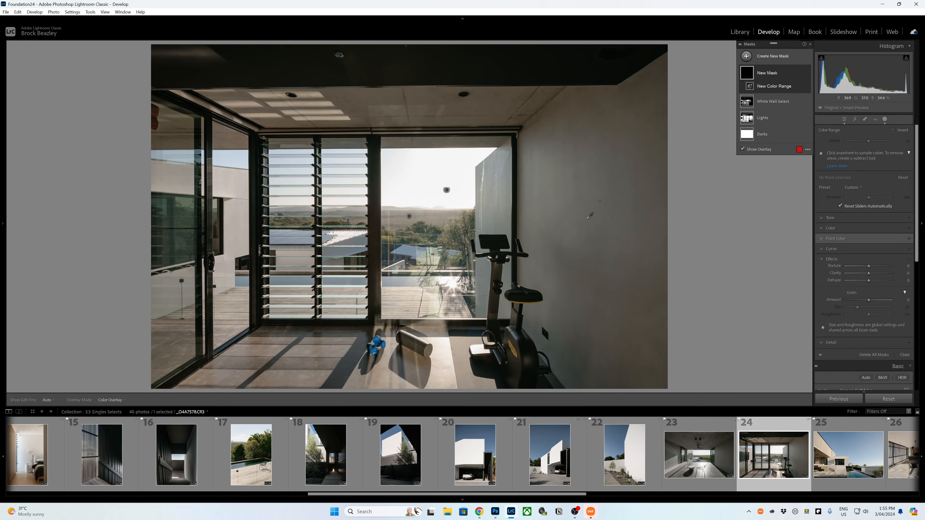
click(599, 238)
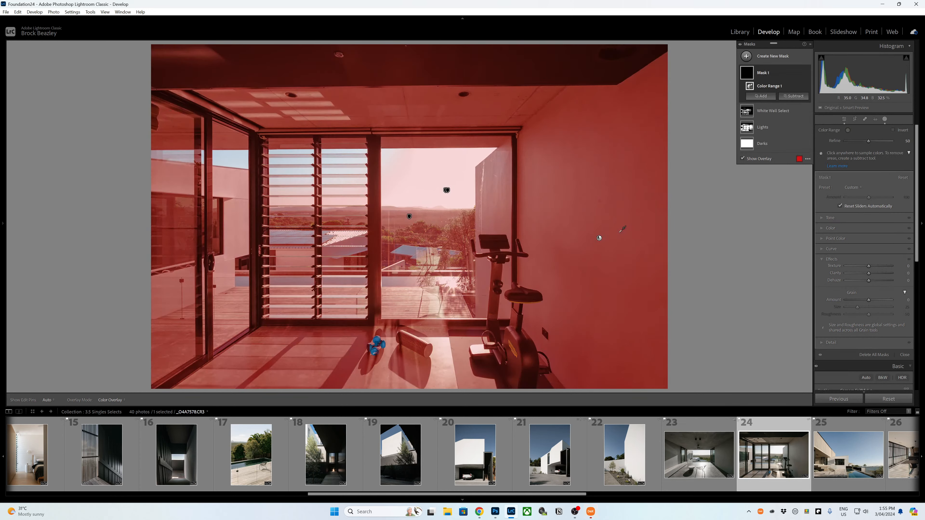
mouse_move(868, 141)
mouse_down()
mouse_move(845, 142)
mouse_move(857, 142)
mouse_up()
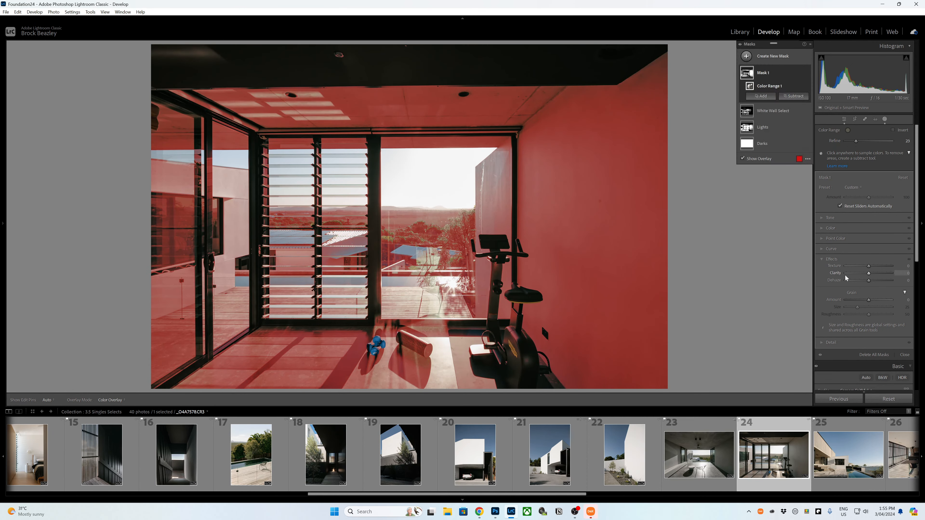
Sample the grey wall's tone in Mask 1's Point Color, set its saturation shift to −30 and try sampling the wall's lower corner.
click(835, 239)
click(827, 249)
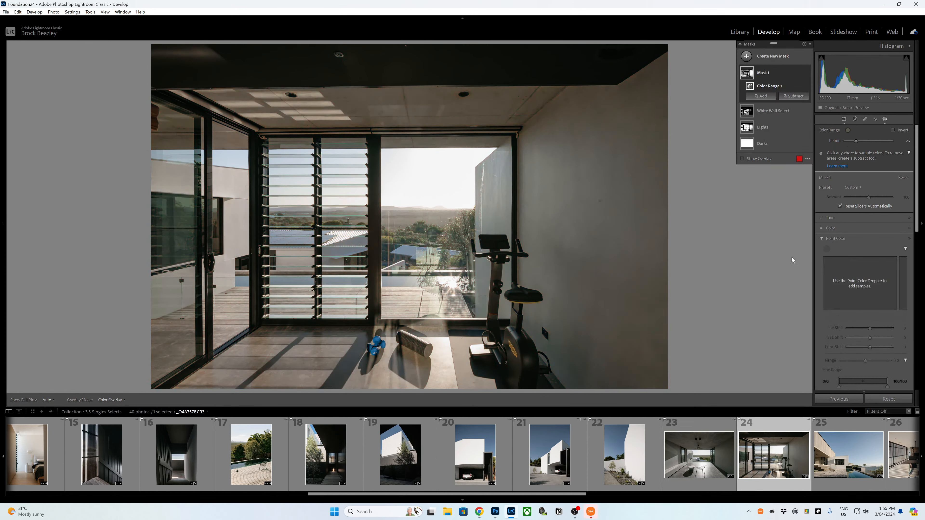
click(624, 232)
drag(870, 338, 864, 339)
click(827, 249)
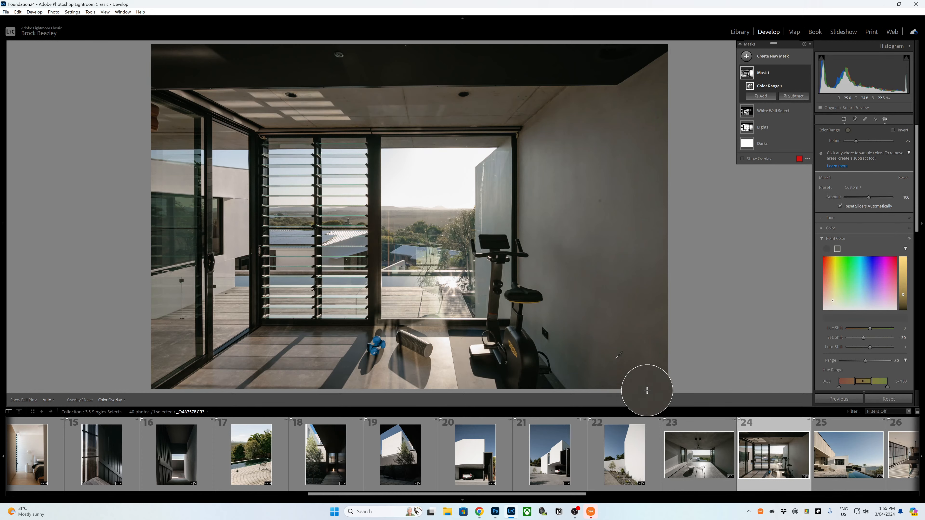
click(649, 387)
Sample the brownish upper wall and the concrete ceiling in Mask 1's Point Color, lowering the saturation shift of both tones.
click(826, 249)
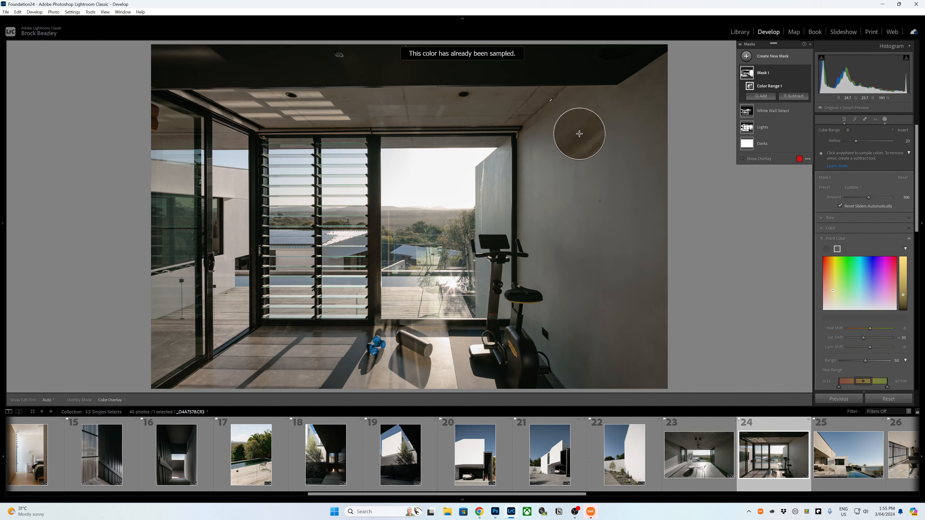
click(580, 134)
drag(871, 338, 863, 339)
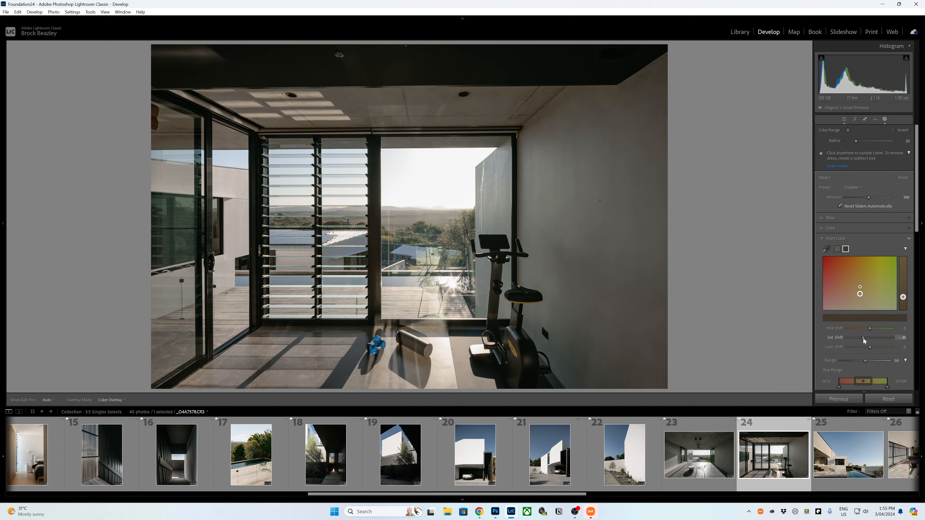
click(827, 249)
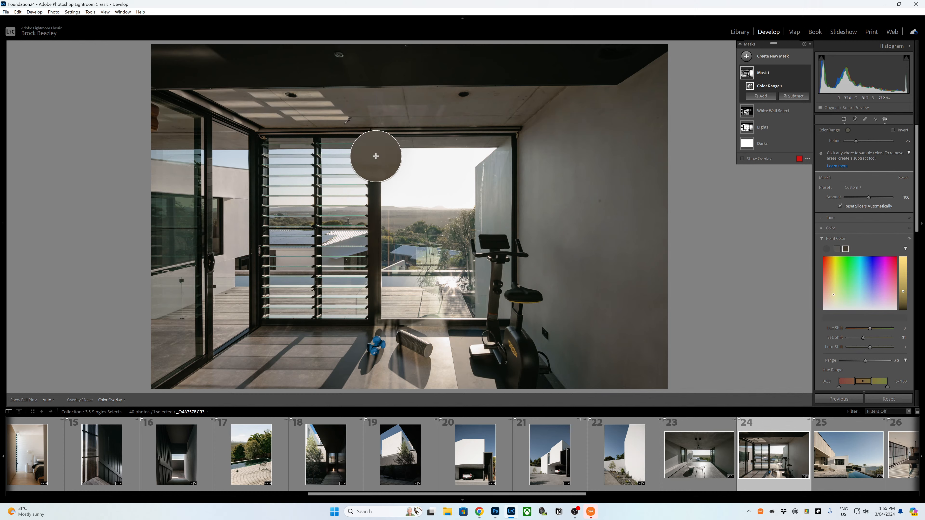
click(376, 155)
click(866, 339)
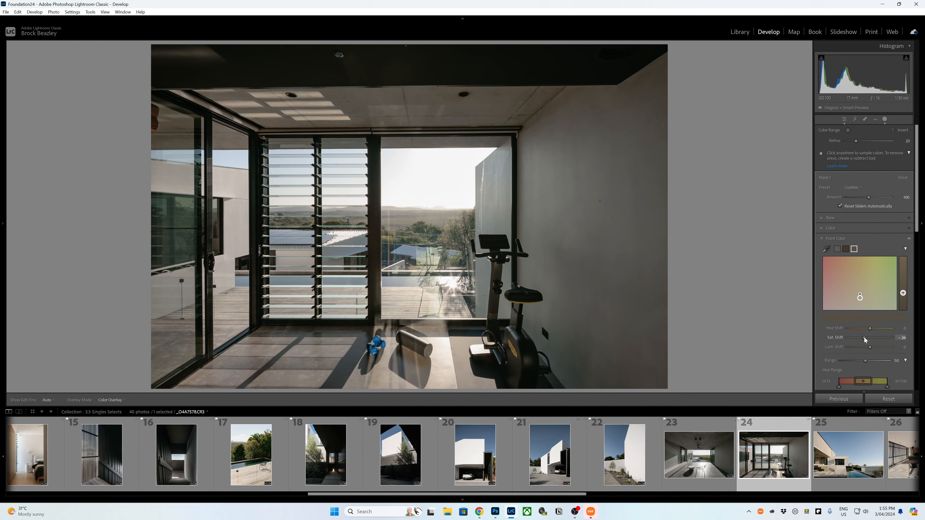
Resample the upper wall and ceiling tones and lower the brownish Point Color sample's saturation shift to −36.
click(827, 249)
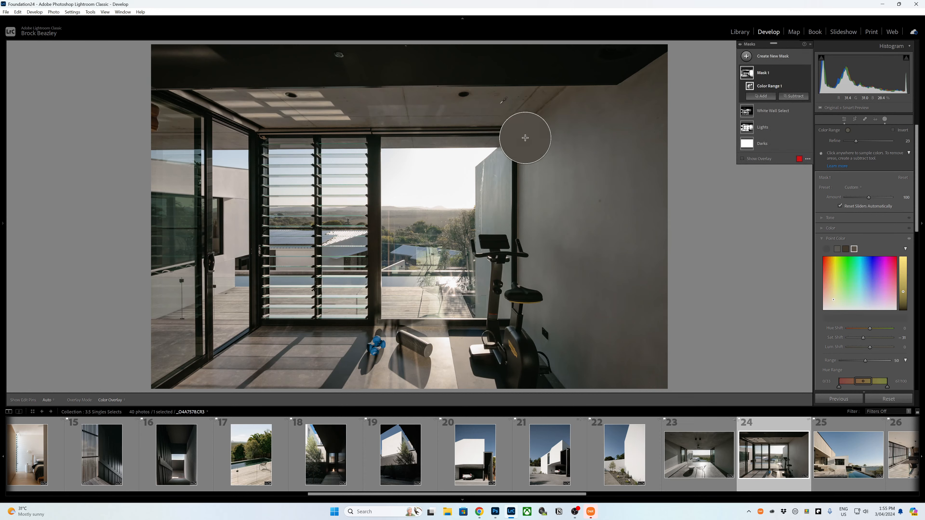
click(587, 125)
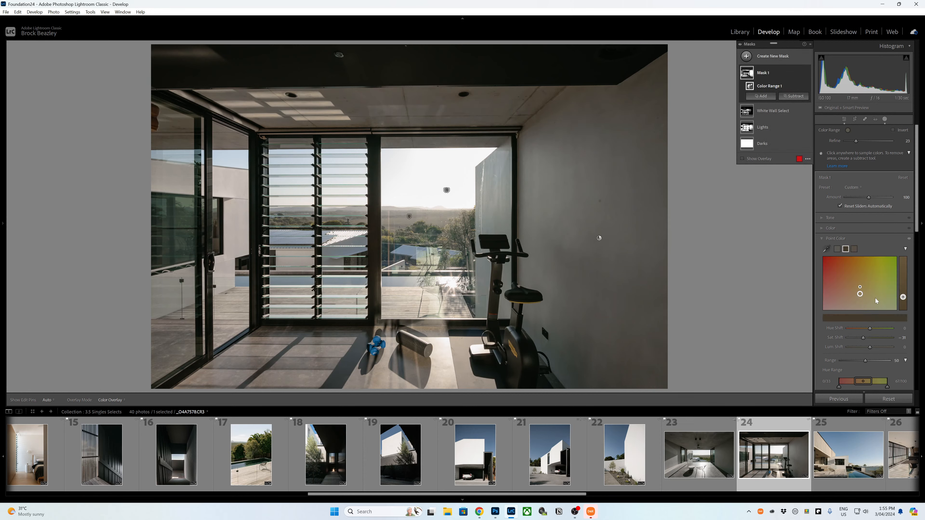
click(862, 339)
click(827, 249)
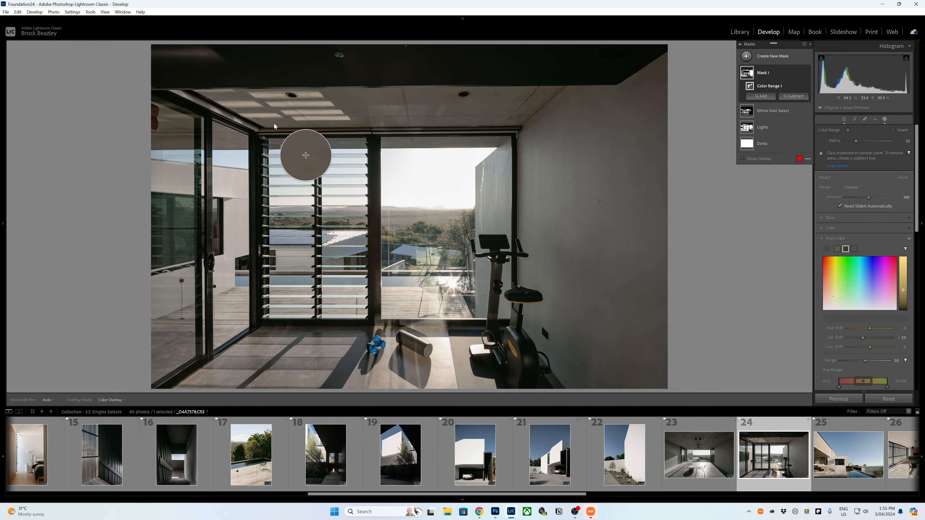
click(309, 155)
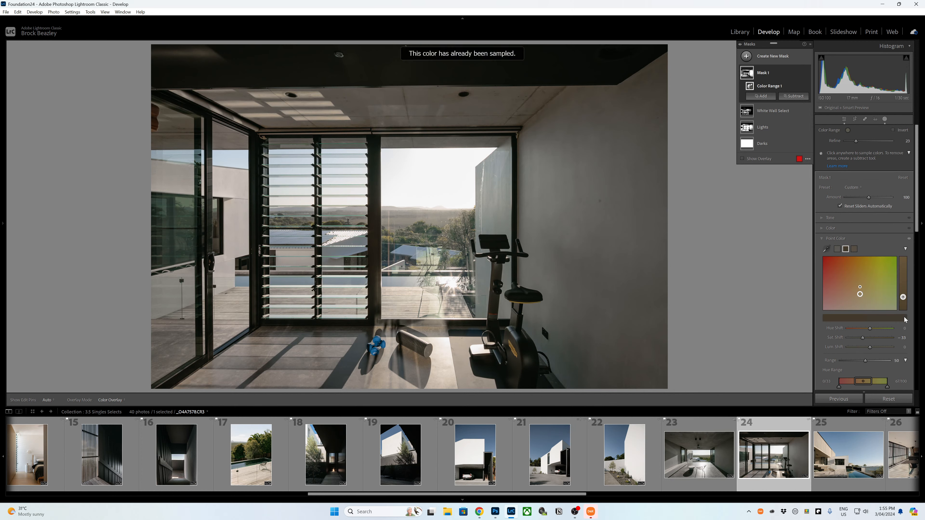
drag(866, 344, 864, 343)
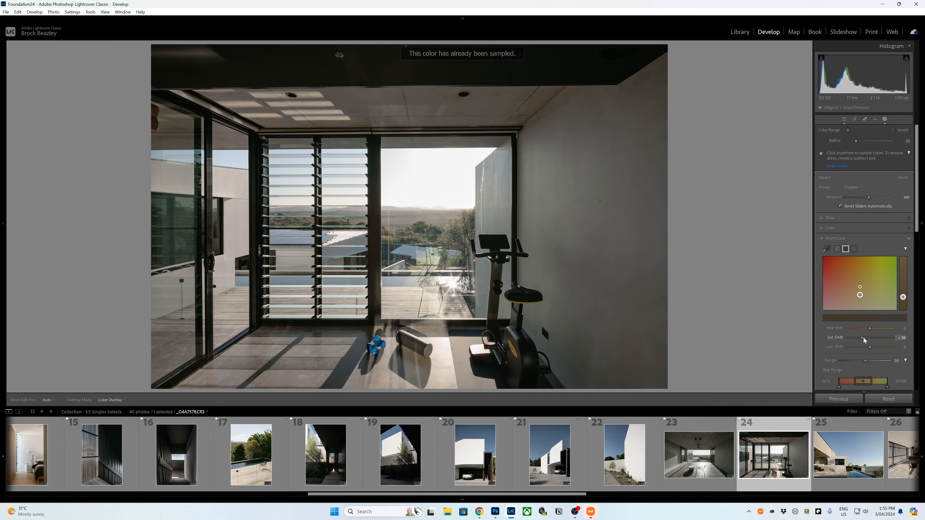
Subtract a brush with Auto Mask from Mask 1 over the landscape seen through the large clear window.
click(794, 96)
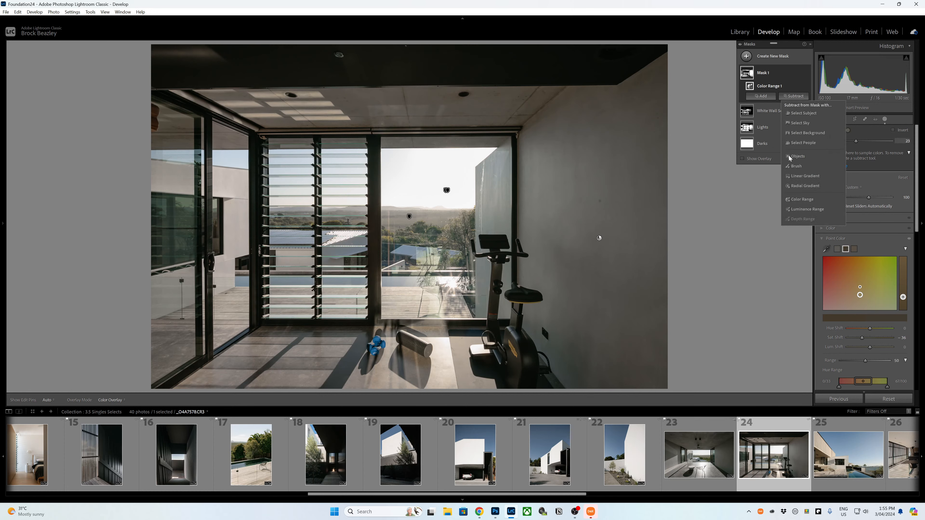
click(796, 166)
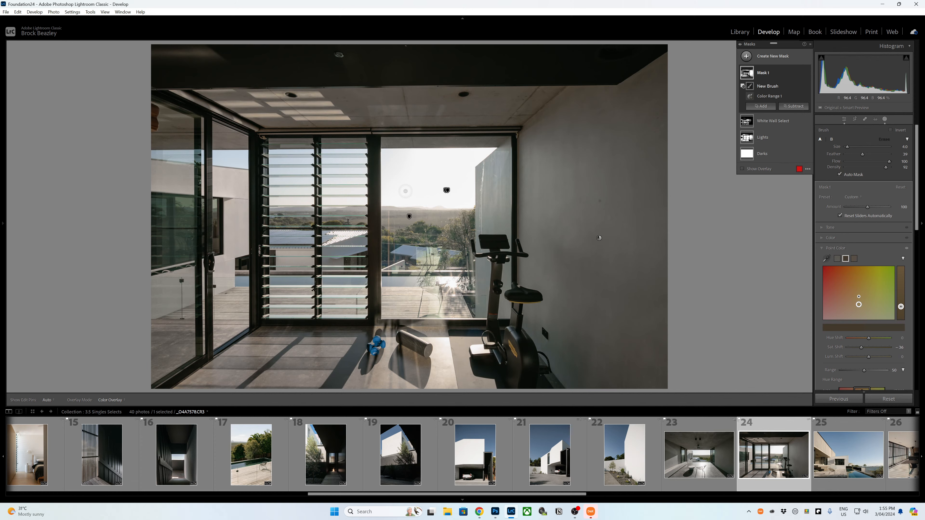
scroll(400, 248, up, 4)
key(h)
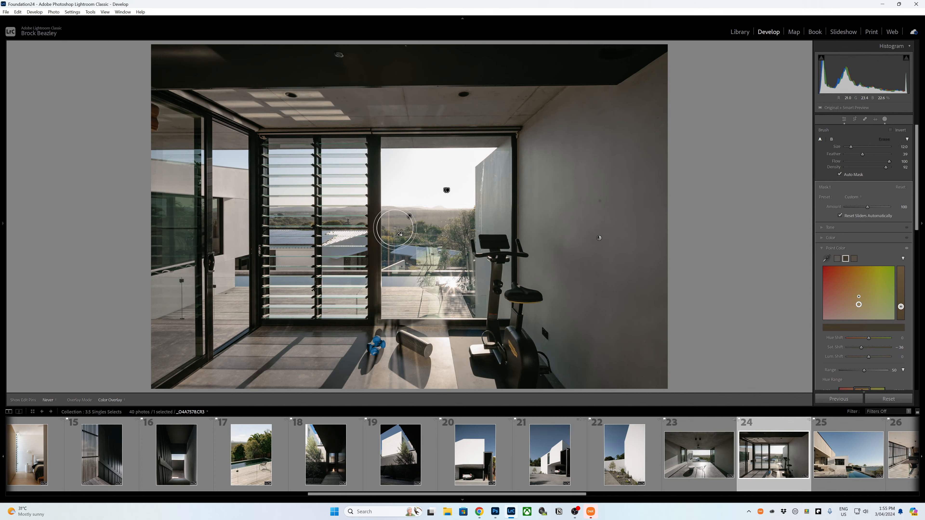
scroll(415, 222, down, 3)
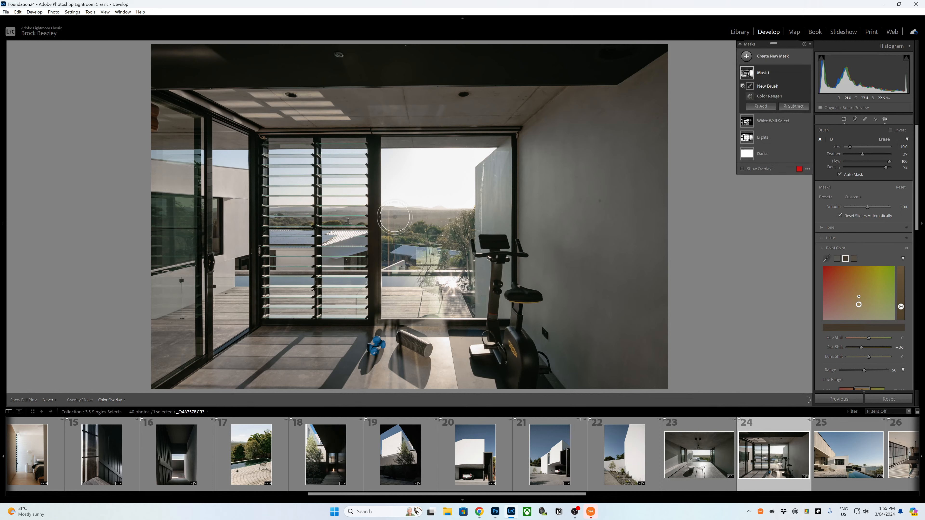
scroll(316, 219, up, 1)
key(h)
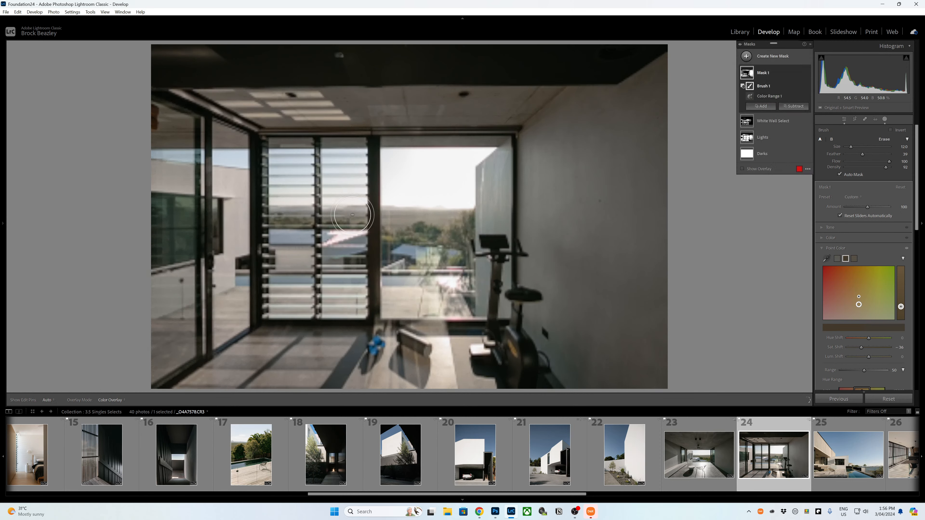
Brush the outdoor scenery behind the louvres and around the pool out of Mask 1, and check the coverage with the overlay.
scroll(374, 219, up, 1)
key(h)
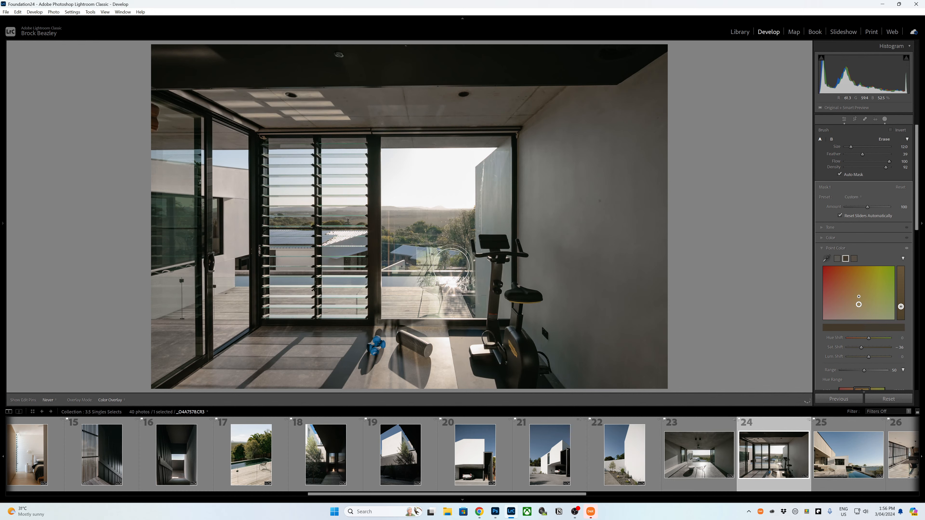
scroll(379, 276, down, 1)
scroll(291, 279, down, 1)
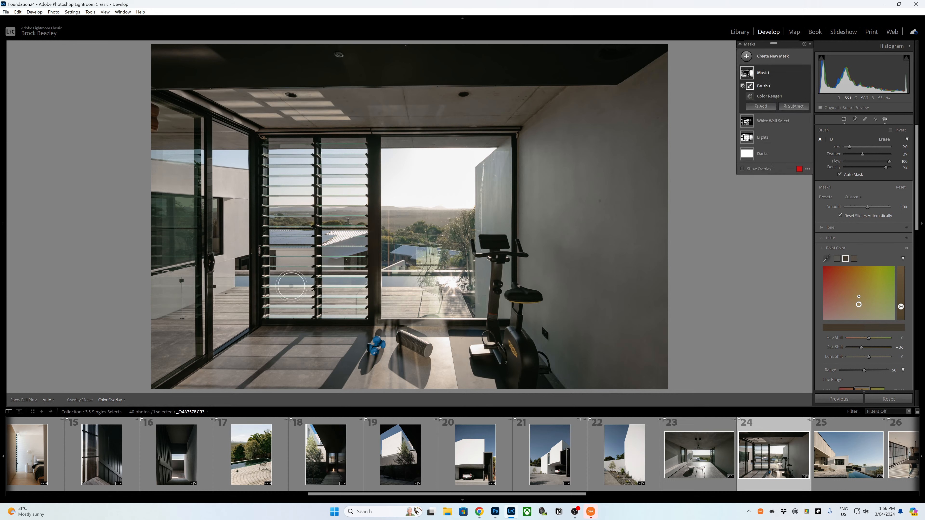
key(h)
key(o)
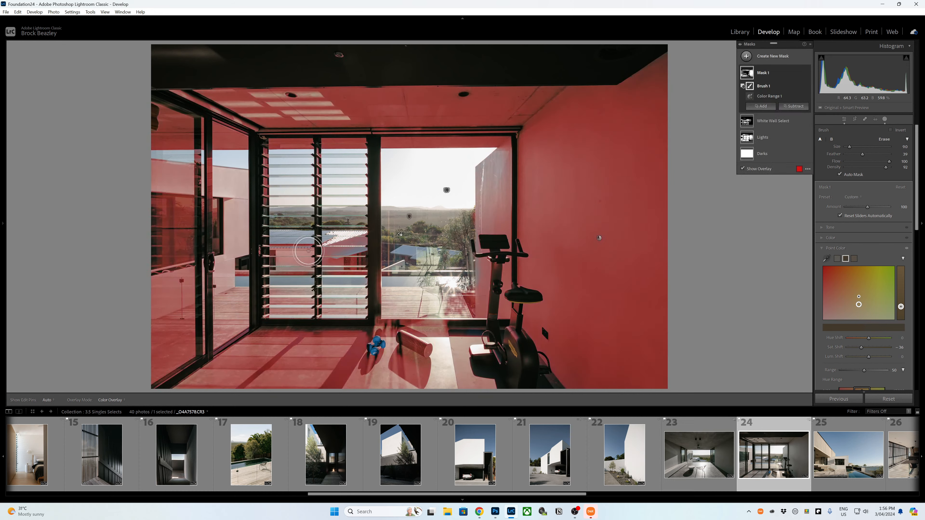
key(o)
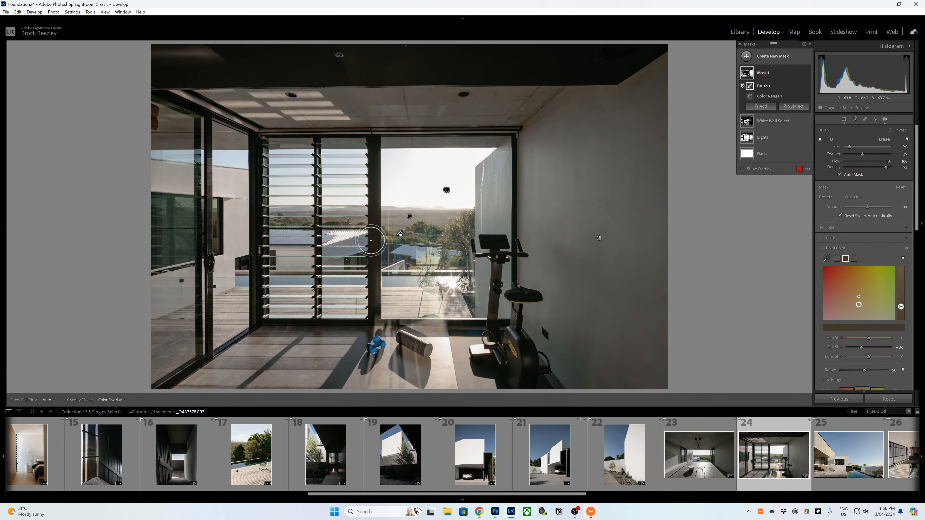
Create a Color Range mask from the white exterior wall behind the sliding door and tighten its Refine range.
click(746, 57)
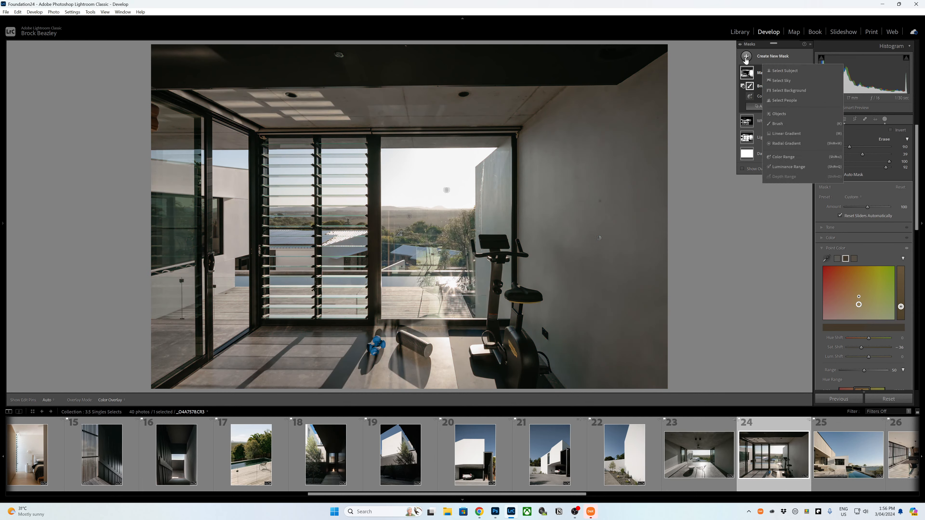
click(784, 157)
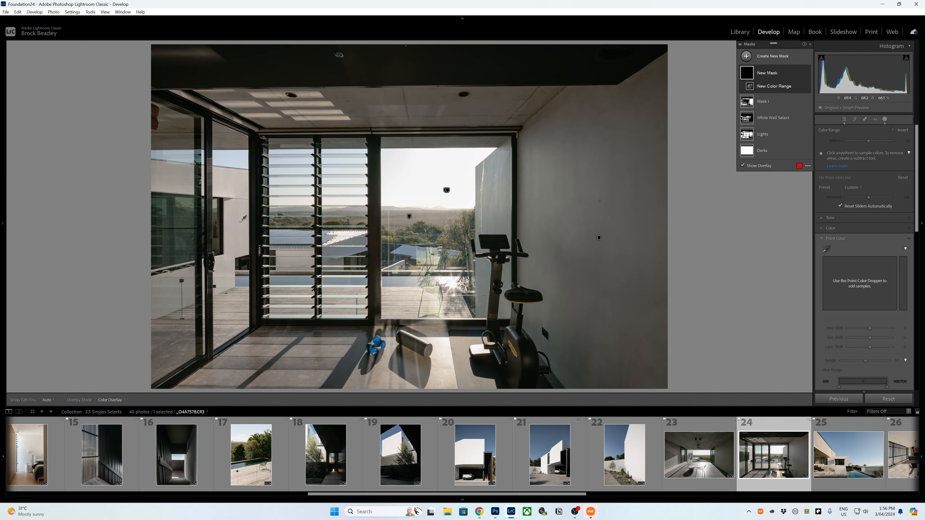
click(236, 221)
drag(869, 143, 849, 143)
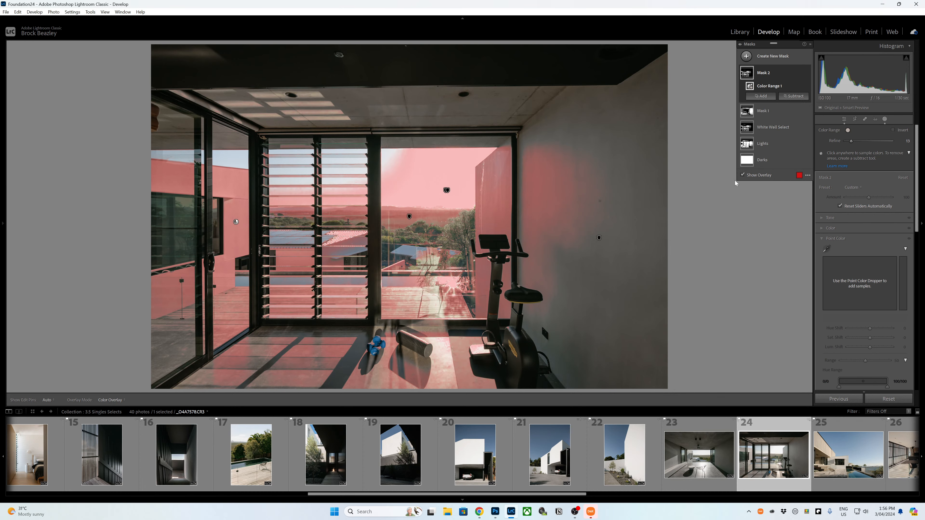
drag(852, 143, 845, 143)
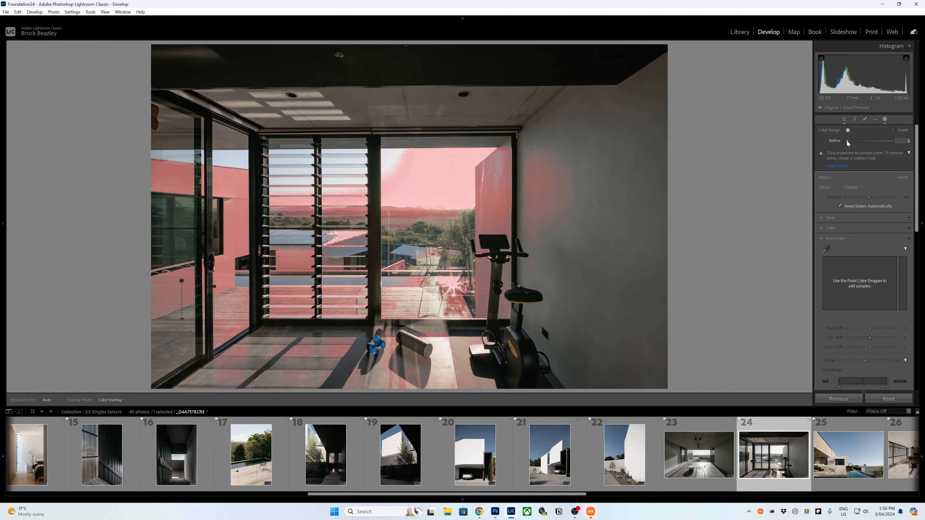
Subtract the sky from Mask 2, and brush the landscape seen through the windows out of it.
click(794, 96)
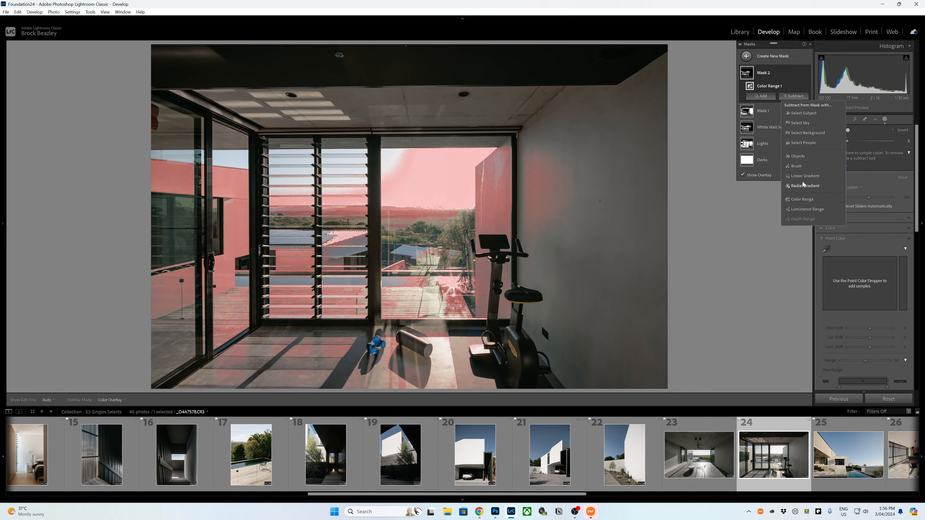
click(800, 122)
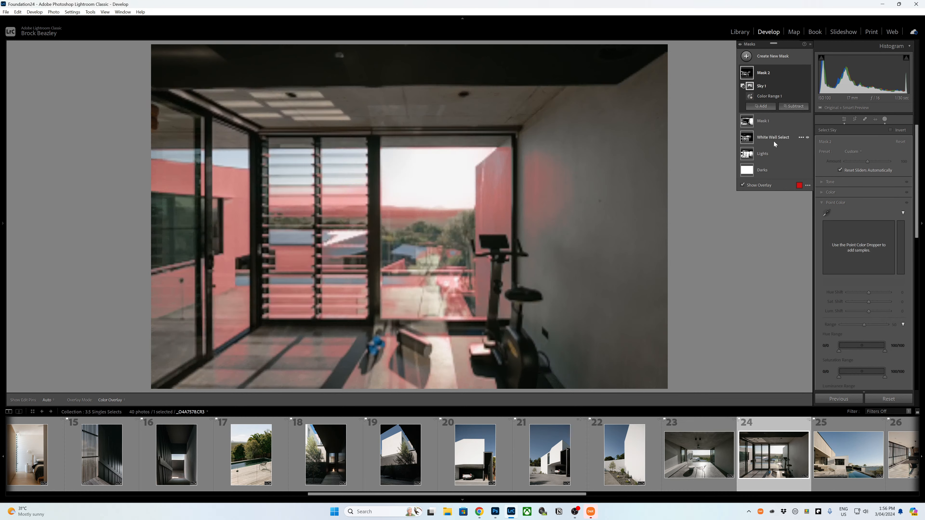
click(794, 106)
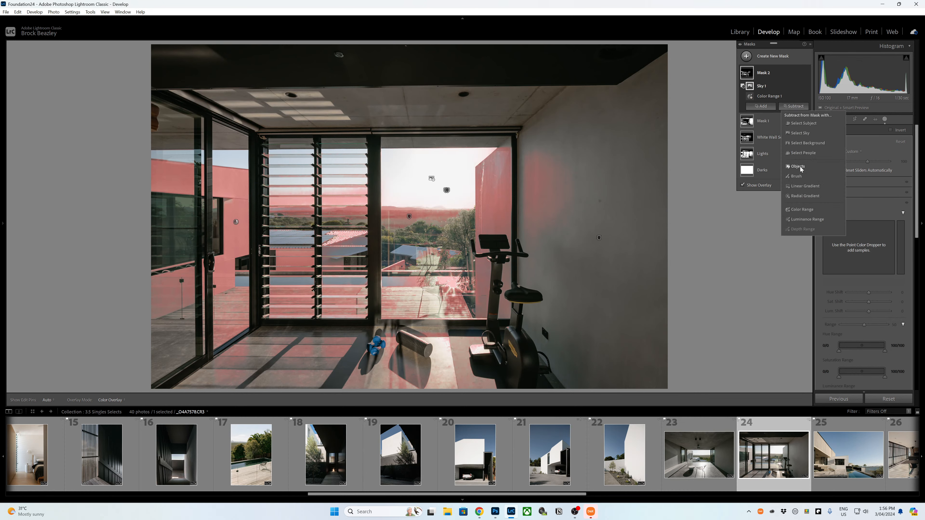
click(795, 168)
key(h)
mouse_move(395, 224)
mouse_down()
mouse_move(436, 210)
mouse_move(451, 222)
mouse_move(317, 216)
mouse_move(362, 202)
mouse_move(326, 199)
mouse_move(292, 219)
mouse_move(277, 205)
mouse_move(288, 222)
mouse_up()
key(h)
Sample three tones of the exterior white walls in Mask 2's Point Color, lowering each saturation shift to around −30.
click(827, 258)
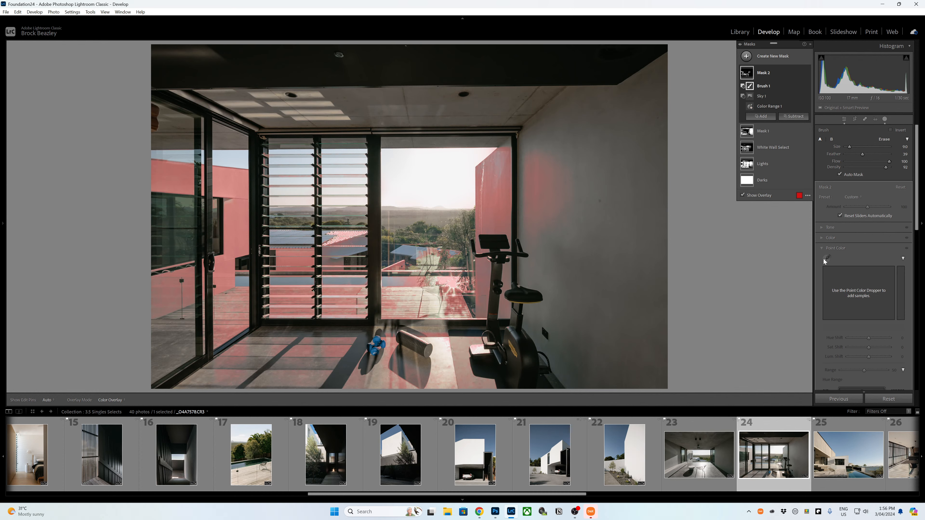
click(256, 252)
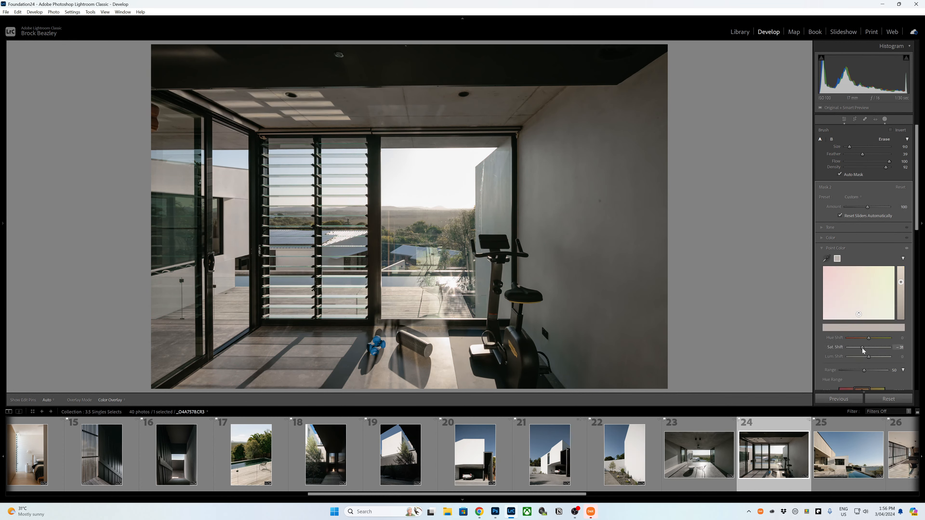
click(827, 259)
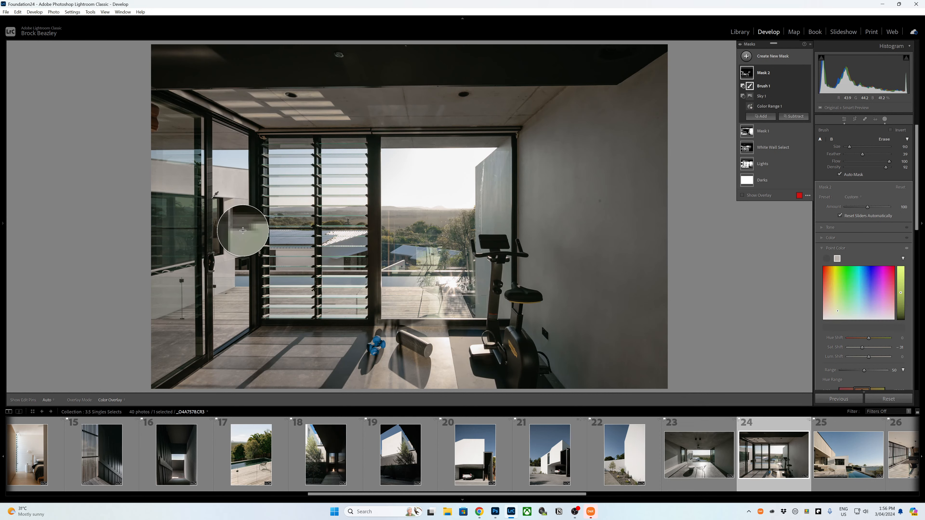
click(184, 177)
drag(869, 348, 862, 348)
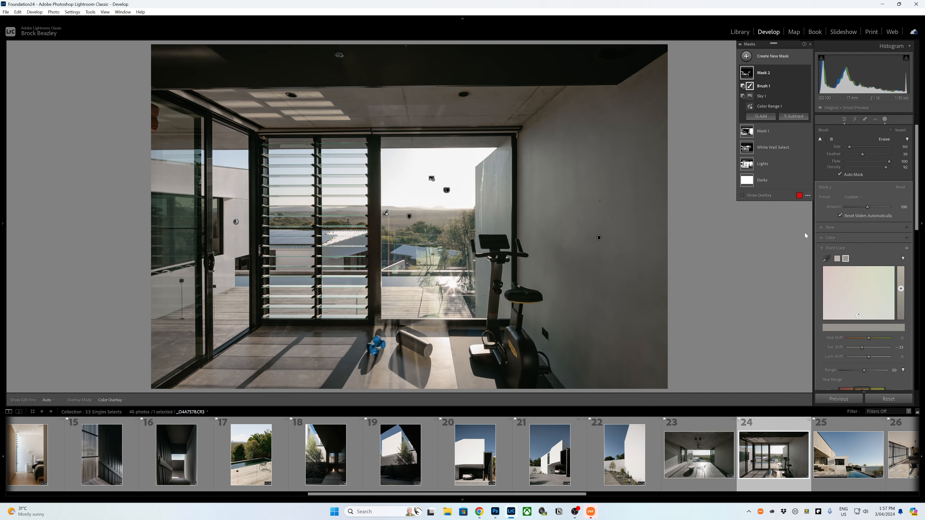
click(827, 259)
click(164, 304)
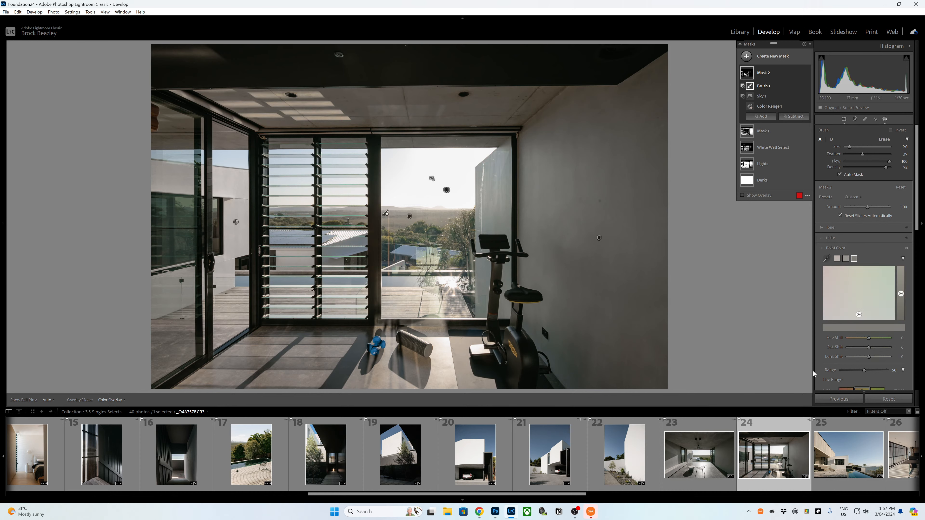
drag(862, 348, 863, 349)
Create another Color Range mask sampled from the sunlit floor in the foreground.
click(746, 55)
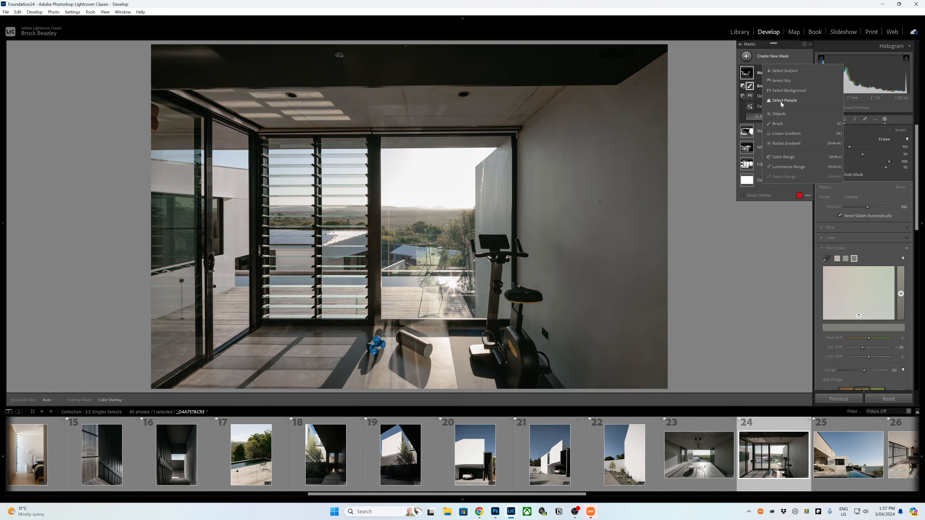
click(783, 157)
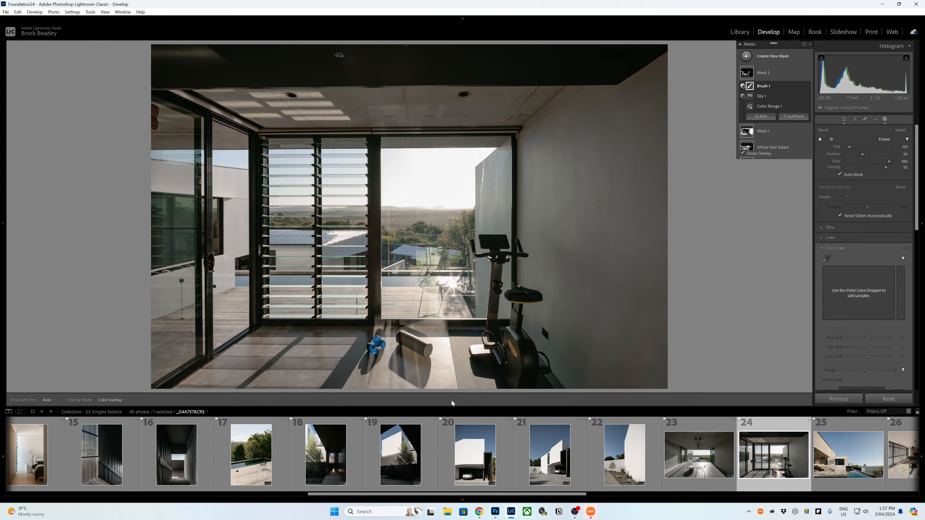
click(377, 381)
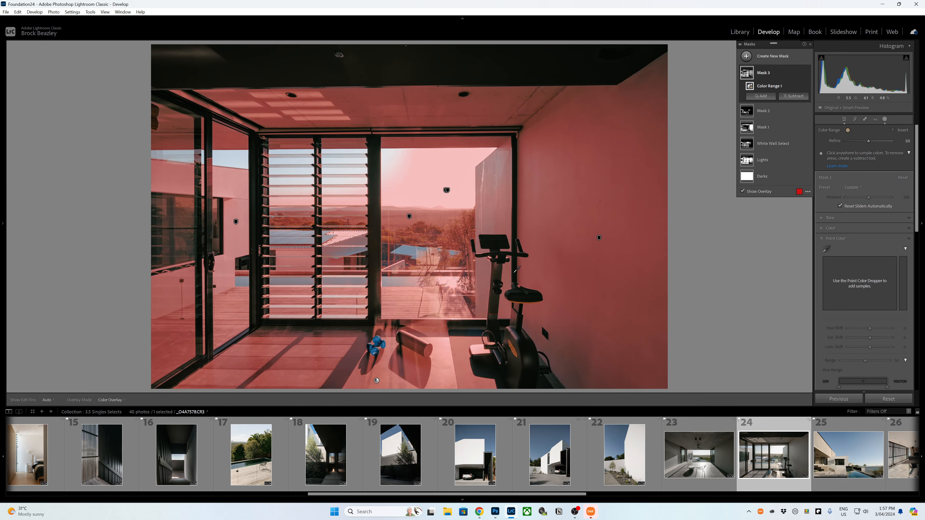
Sample two warm floor tones in Mask 3's Point Color and lower the saturation shift of both.
click(827, 249)
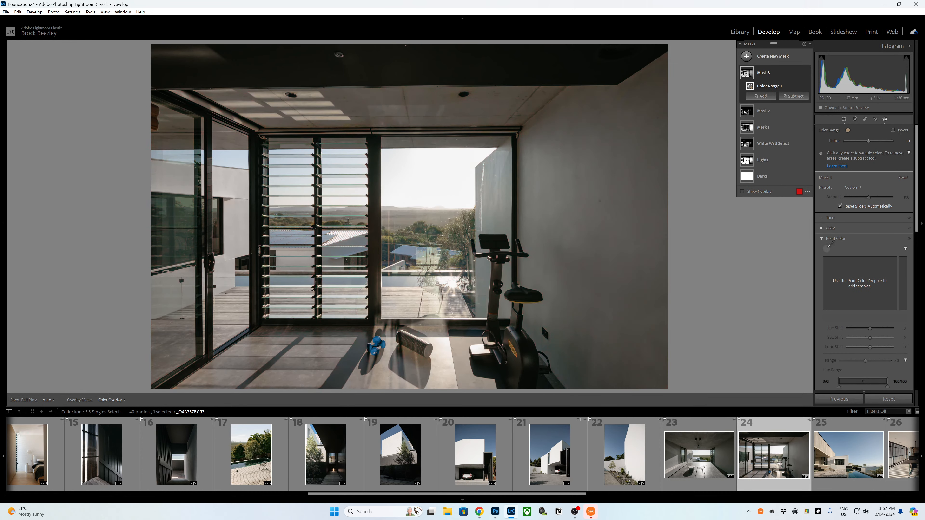
click(378, 381)
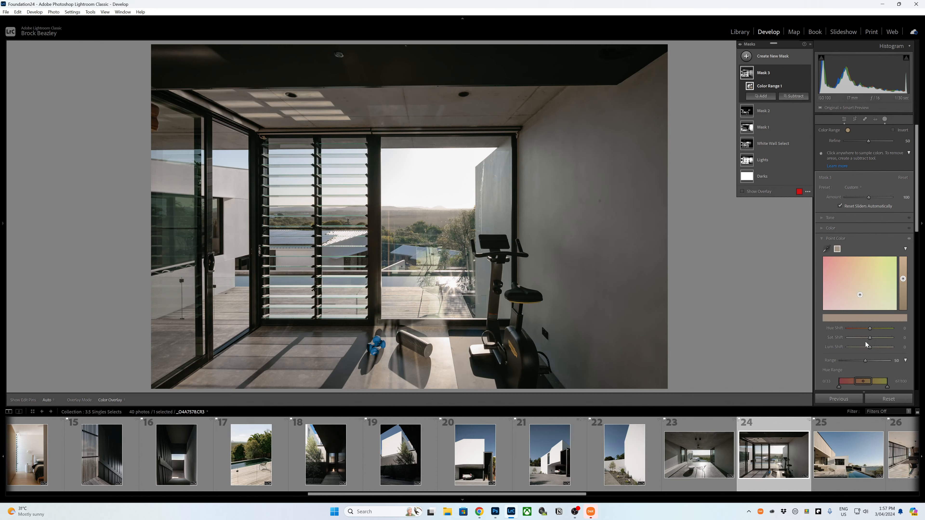
drag(871, 338, 860, 339)
click(827, 249)
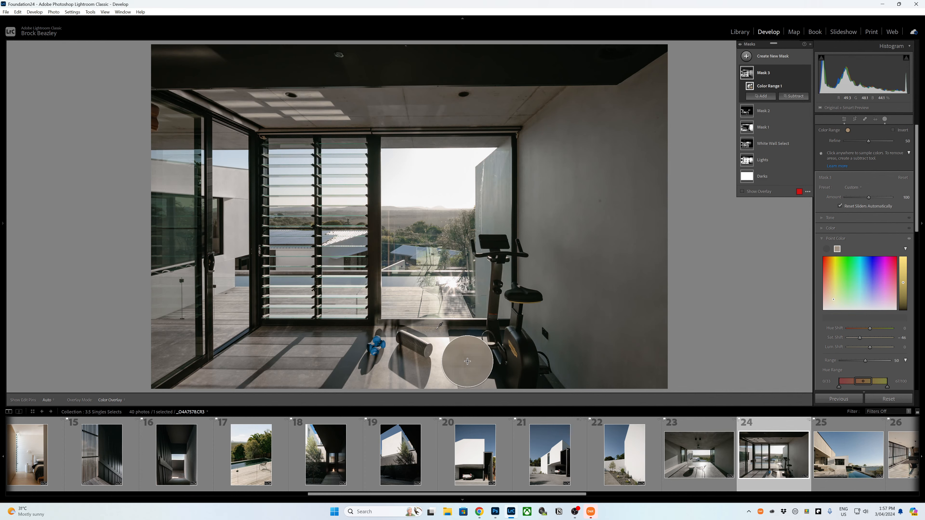
click(468, 362)
click(831, 252)
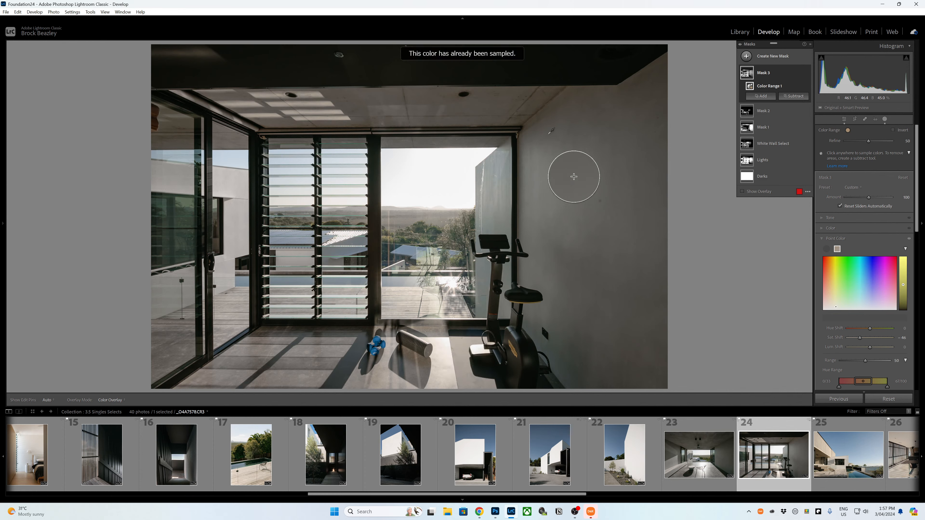
click(414, 400)
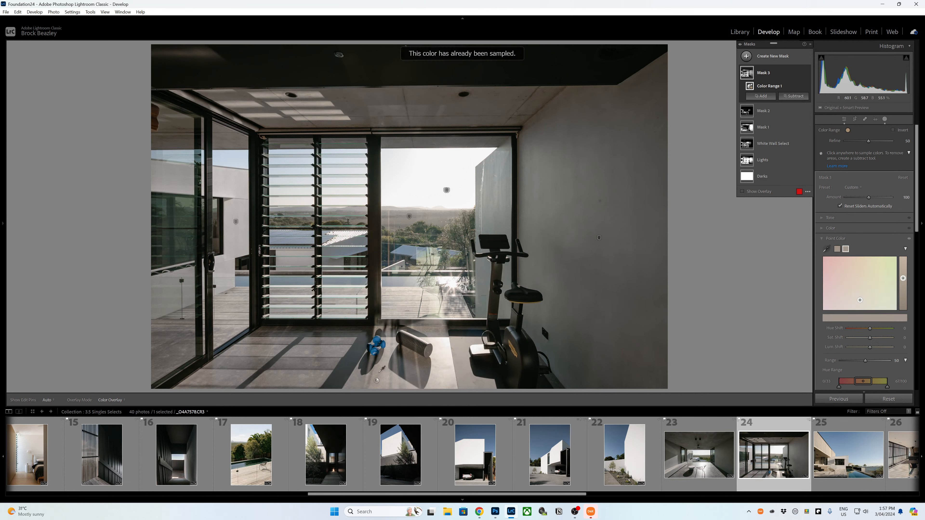
drag(870, 338, 861, 340)
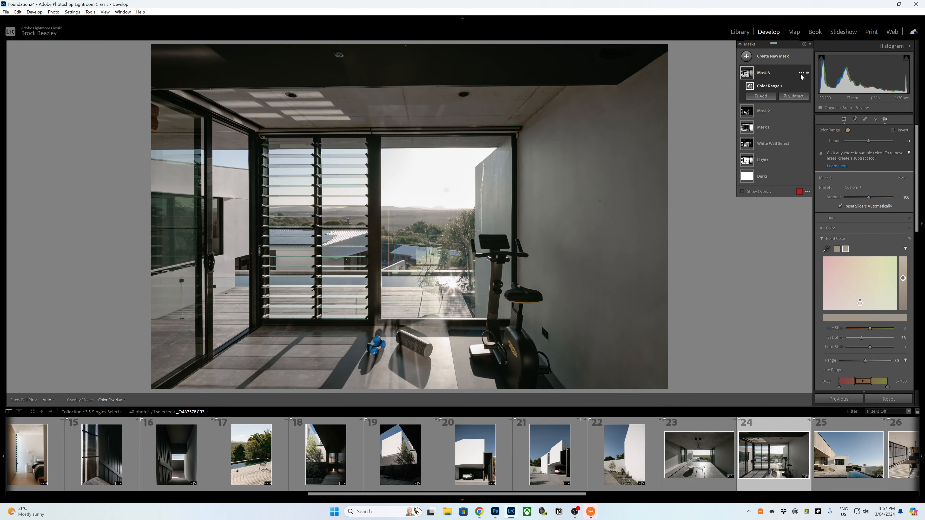
Intersect Mask 3 with a brush and paint over the interior floor.
click(808, 192)
mouse_move(838, 114)
click(753, 155)
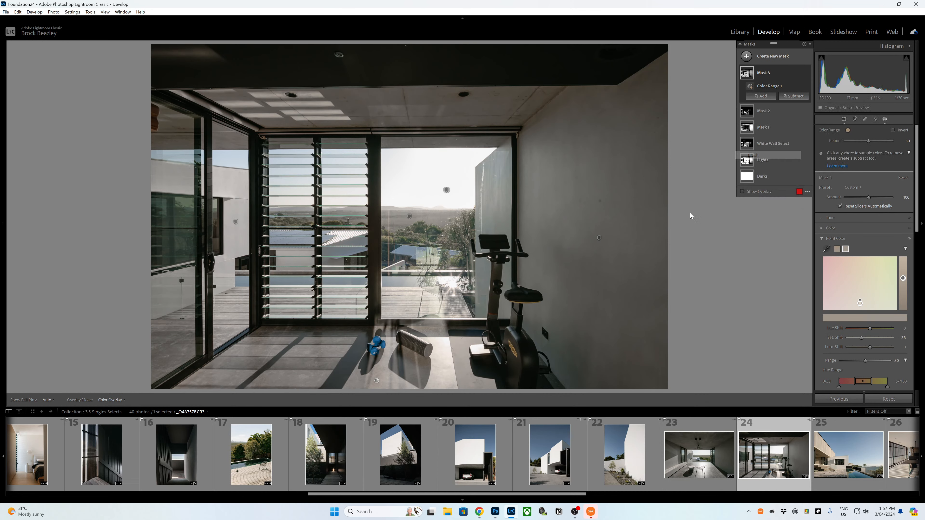
scroll(335, 369, down, 5)
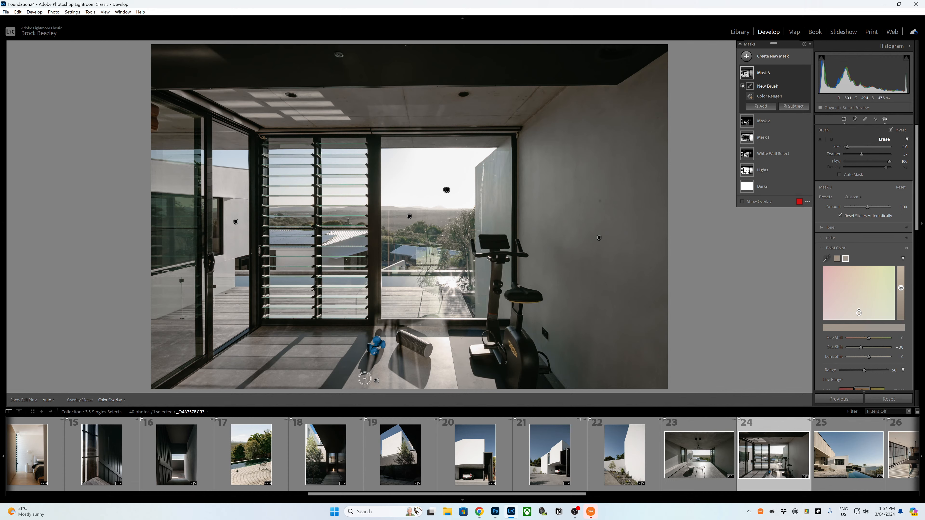
key(h)
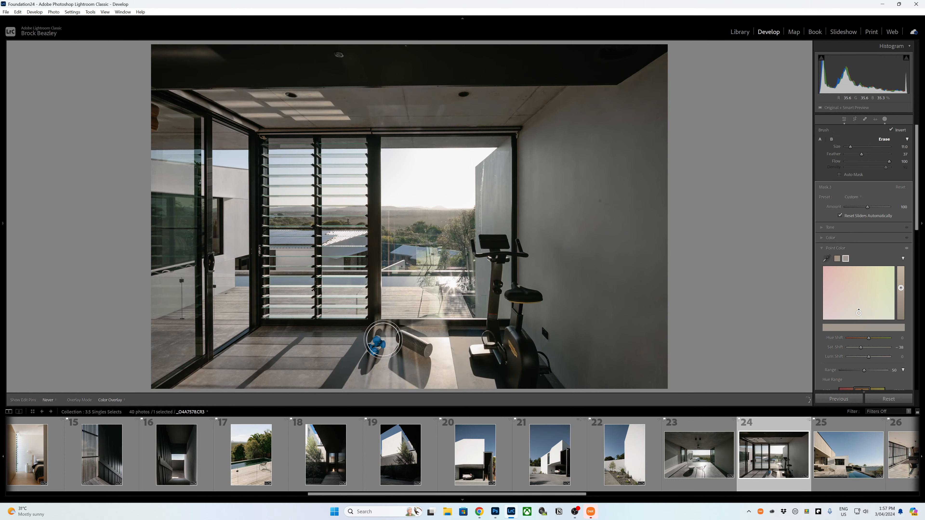
scroll(406, 348, up, 1)
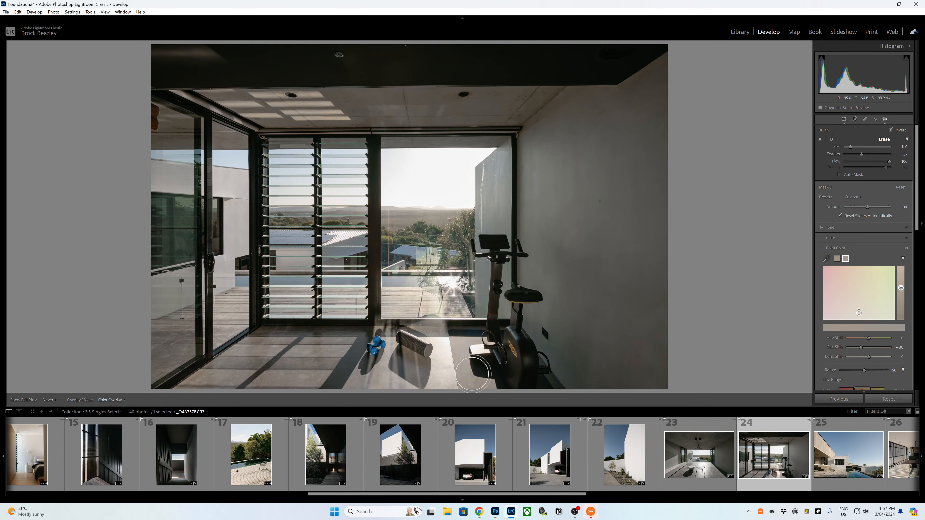
scroll(313, 350, up, 2)
scroll(134, 346, down, 1)
mouse_move(255, 375)
mouse_down()
mouse_move(310, 355)
mouse_move(375, 352)
mouse_move(391, 319)
mouse_up()
scroll(434, 254, up, 2)
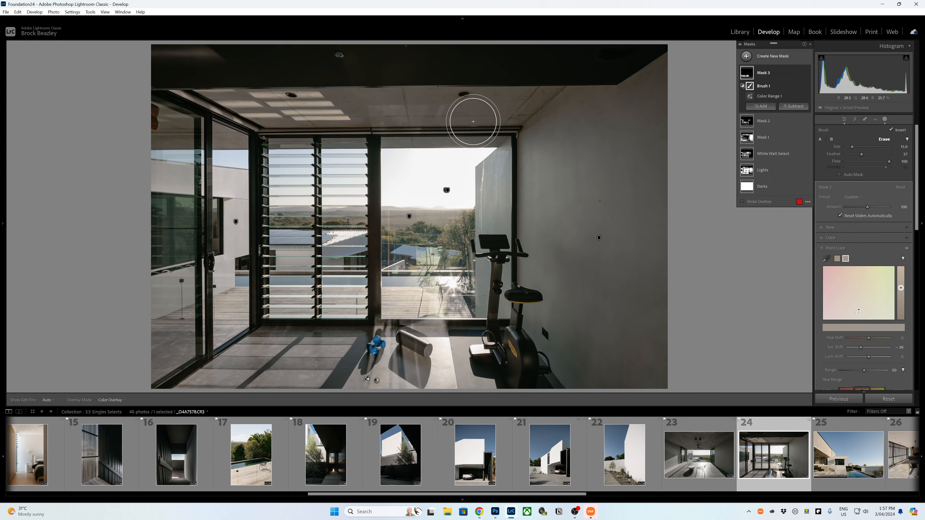
Brush the concrete ceiling into Mask 3's intersection area.
key(h)
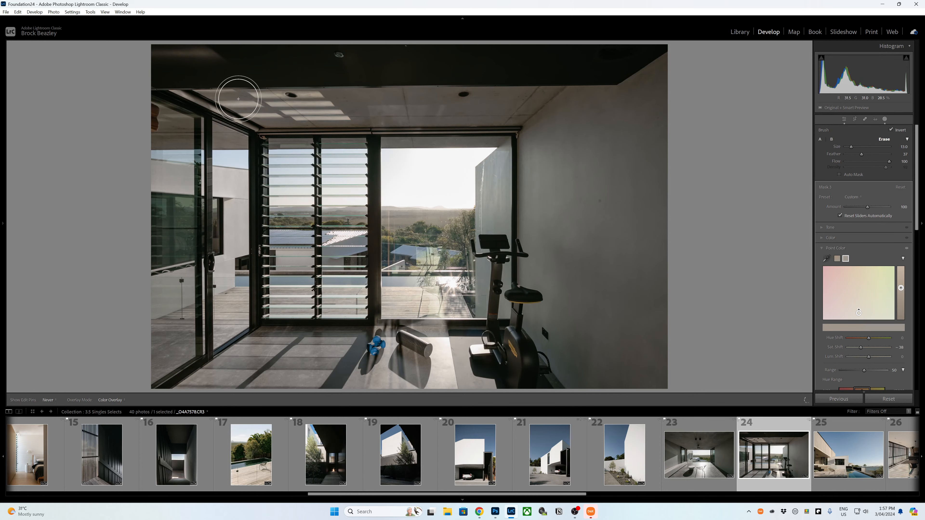
key(h)
drag(304, 88, 308, 97)
key(h)
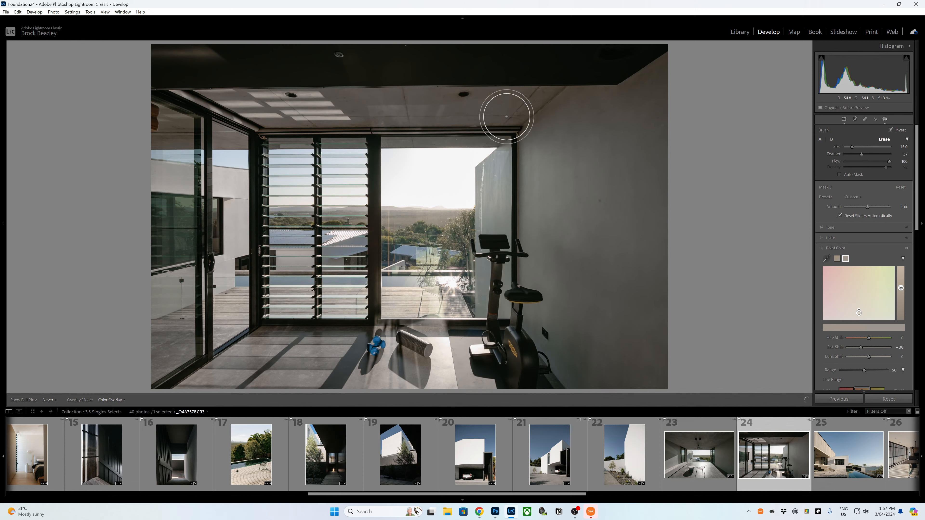
scroll(327, 98, down, 2)
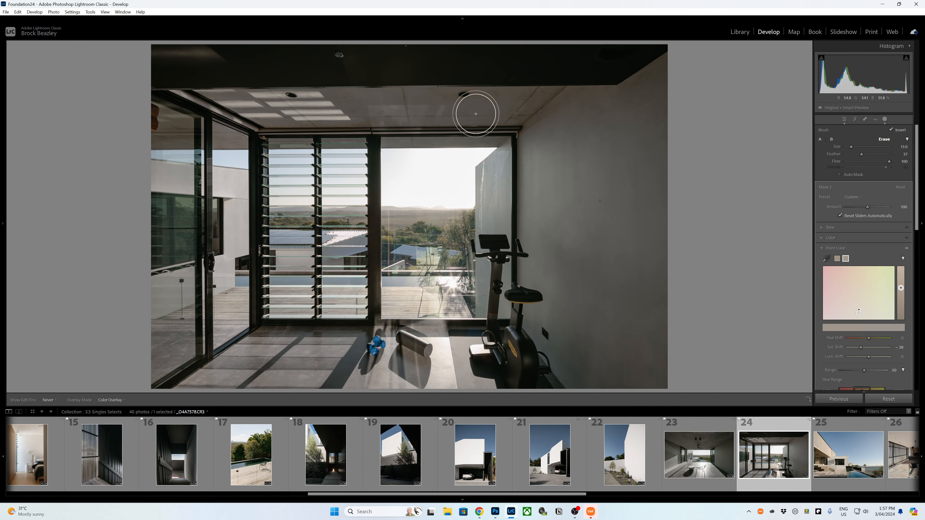
key(h)
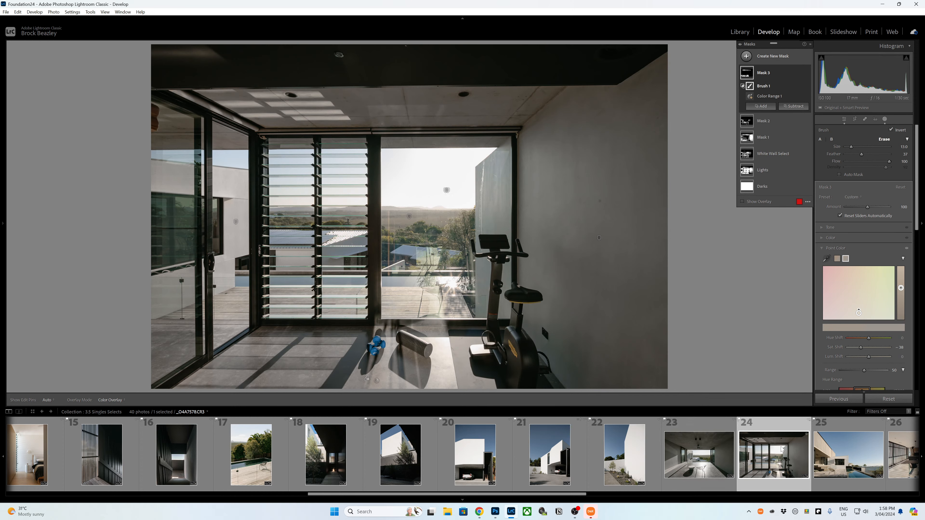
Open the pool house photo and create a Color Range mask sampled from the shaded neighbouring wall behind the pool.
click(834, 455)
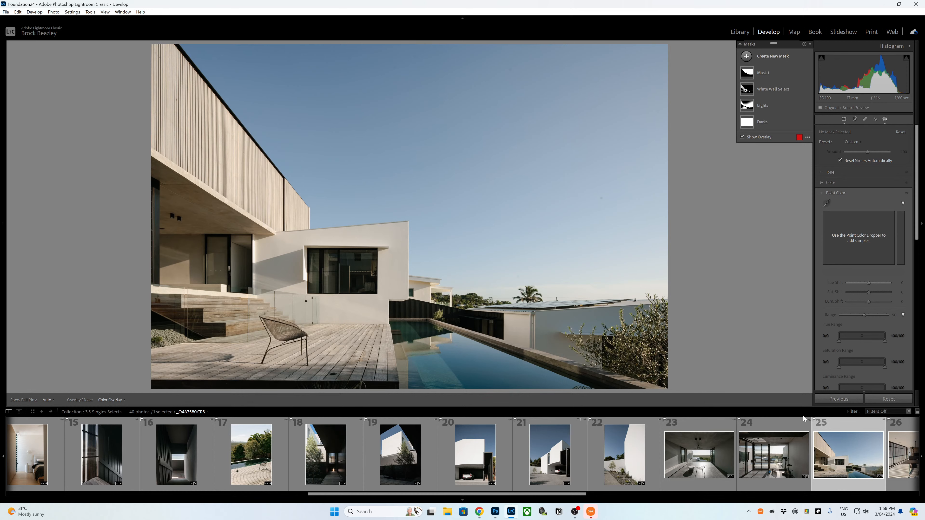
key(q)
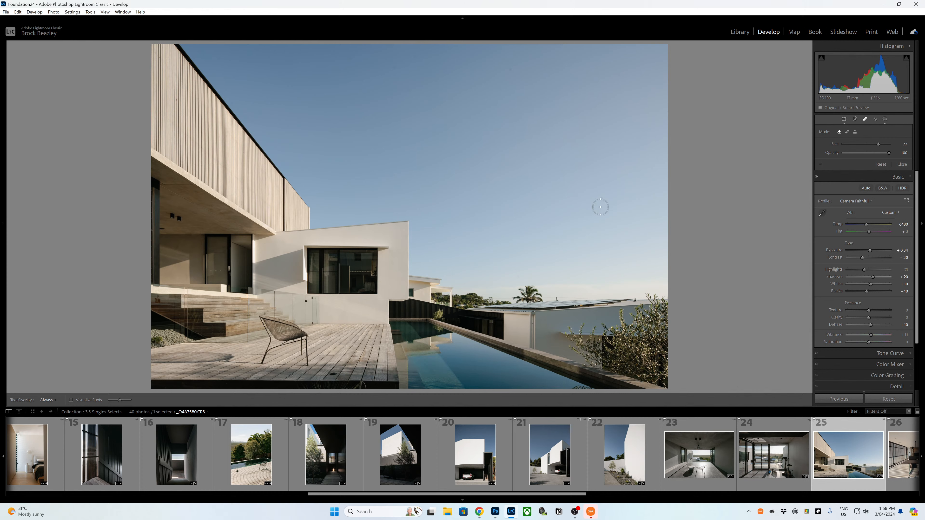
key(q)
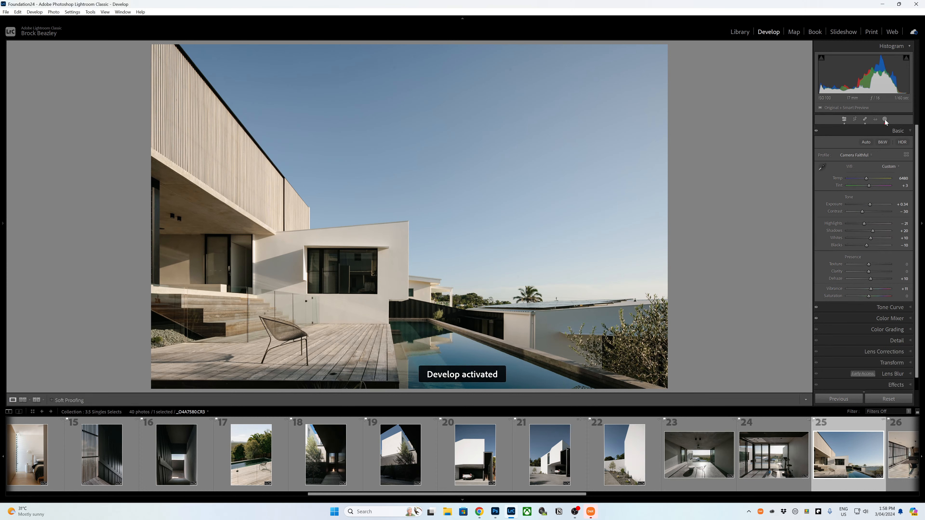
click(885, 119)
click(747, 56)
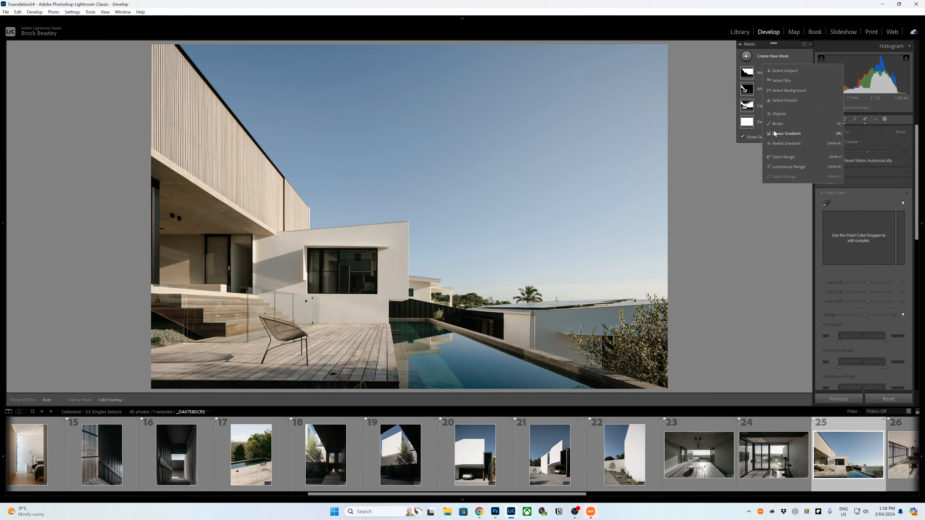
click(778, 157)
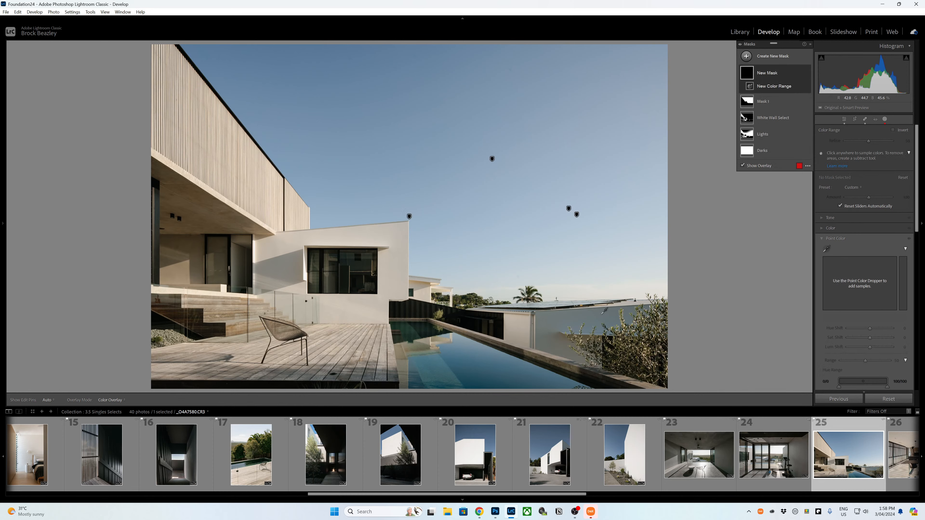
click(597, 315)
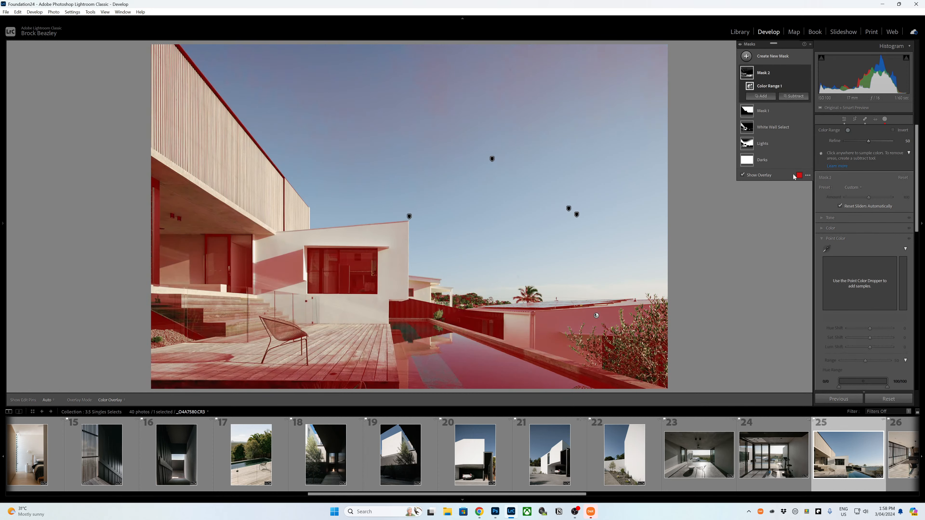
Add a second Color Range sampled from the white house wall to Mask 2 and subtract the sky from it.
click(769, 96)
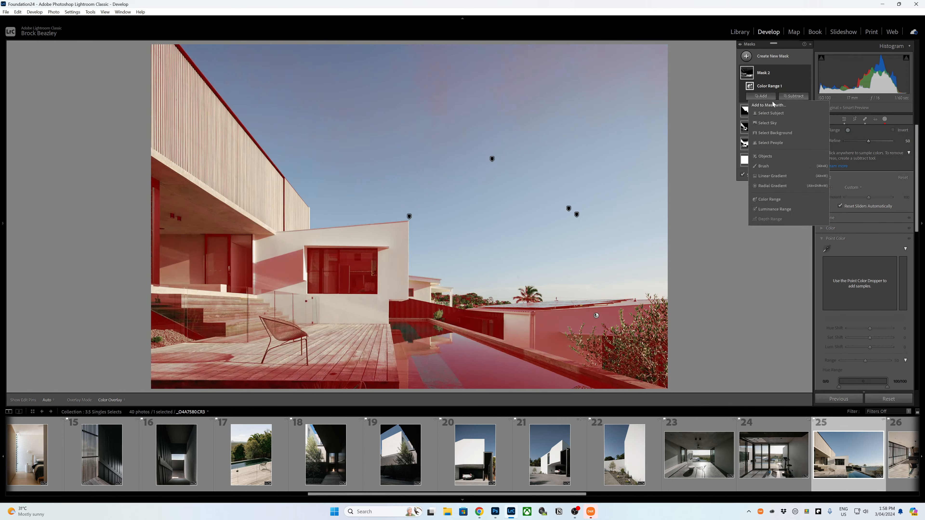
click(769, 198)
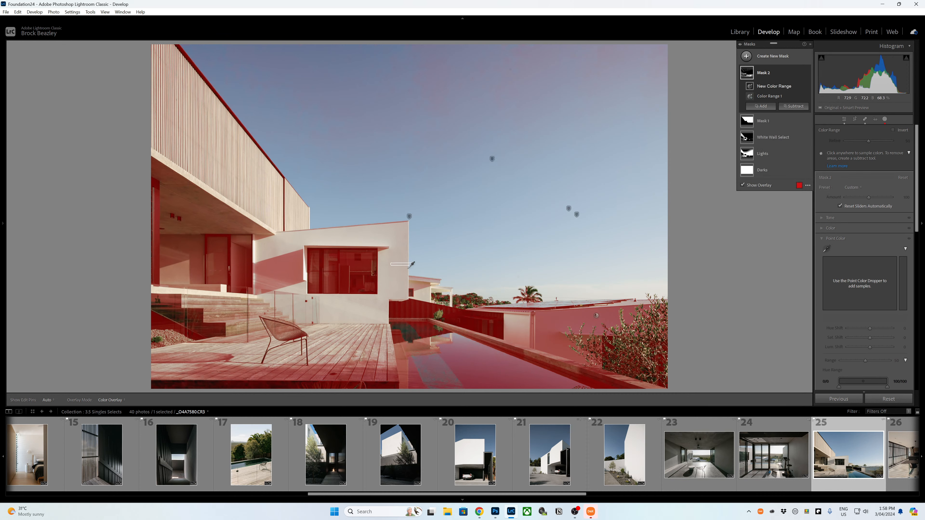
click(394, 269)
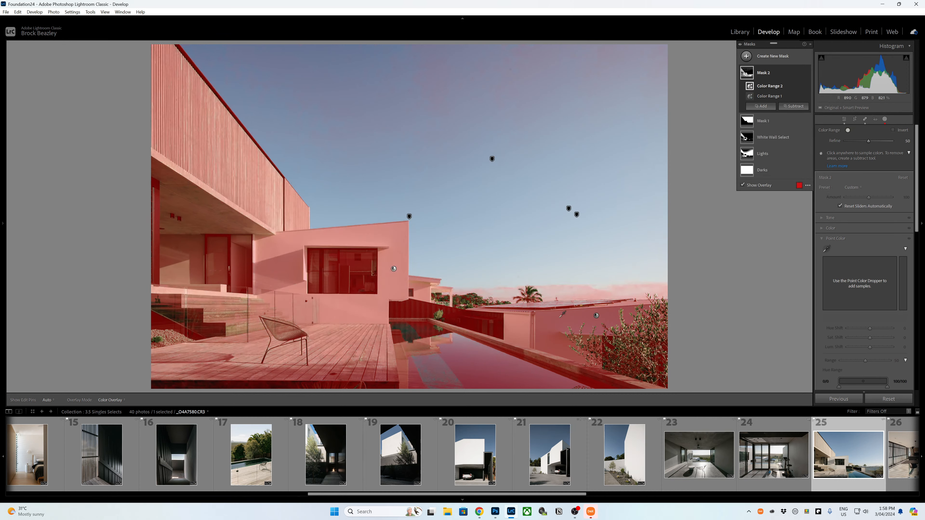
click(787, 106)
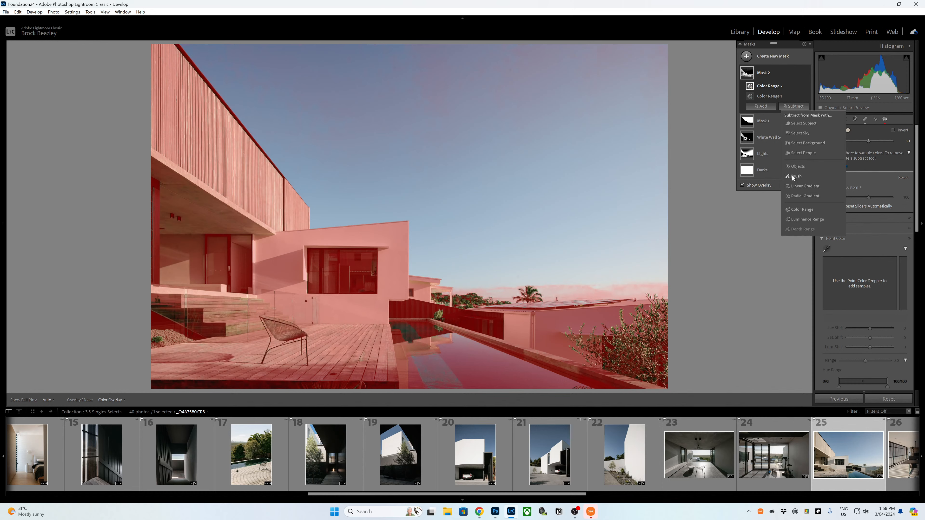
click(800, 133)
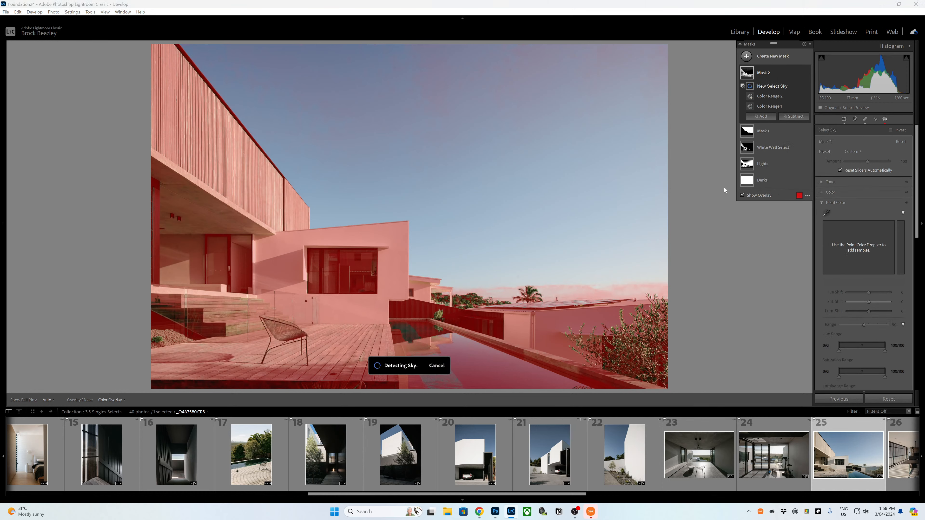
Sample the shaded neighbouring wall in Mask 2's Point Color and set its saturation shift to -31.
click(826, 213)
click(597, 315)
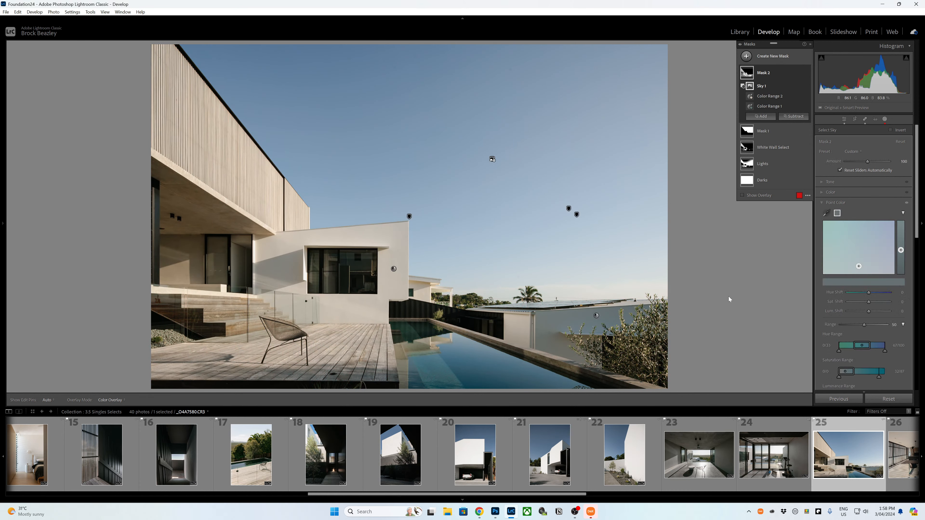
drag(869, 302, 862, 302)
Sample additional wall tones, including the sunlit white house wall, in Mask 2's Point Color and lower the saturation shift.
click(827, 212)
click(432, 277)
click(588, 348)
click(827, 213)
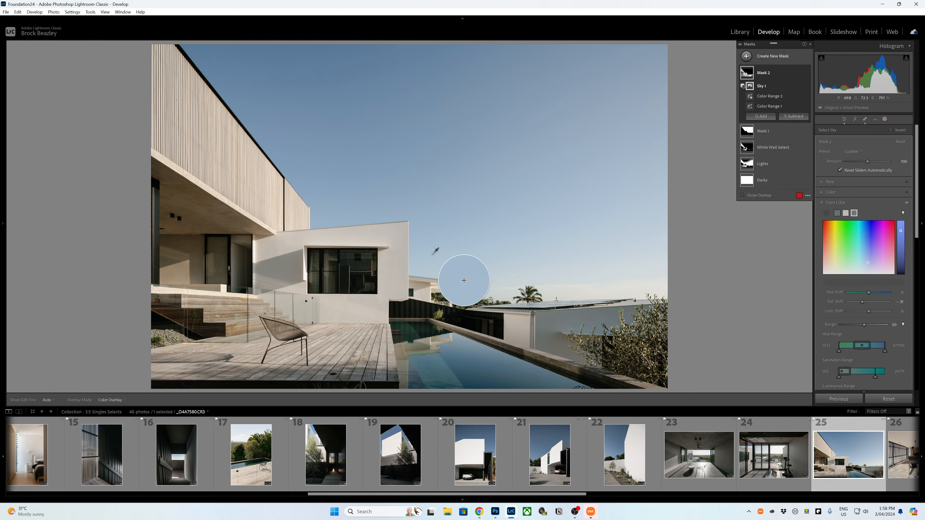
click(399, 276)
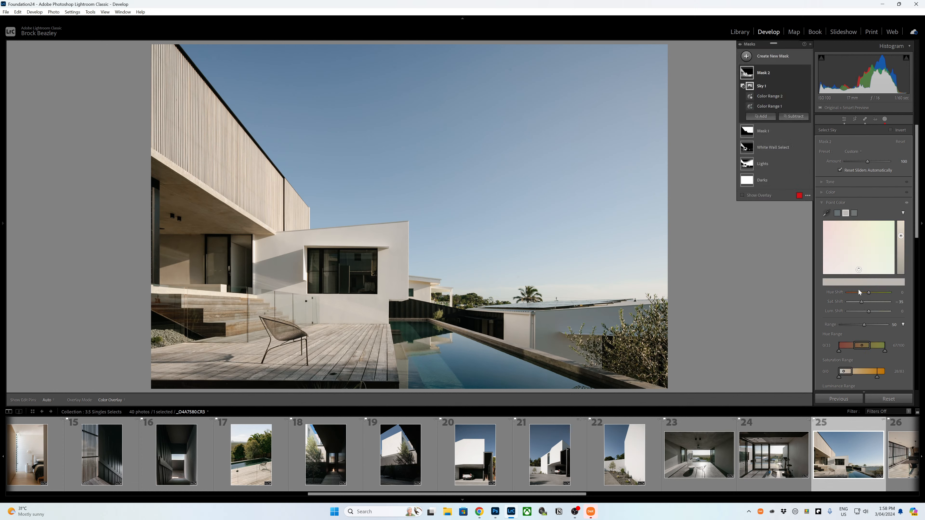
drag(863, 307, 861, 301)
Lower the first Point Color sample's saturation shift to -38 and Mask 2's overall saturation to -34.
click(855, 216)
click(837, 213)
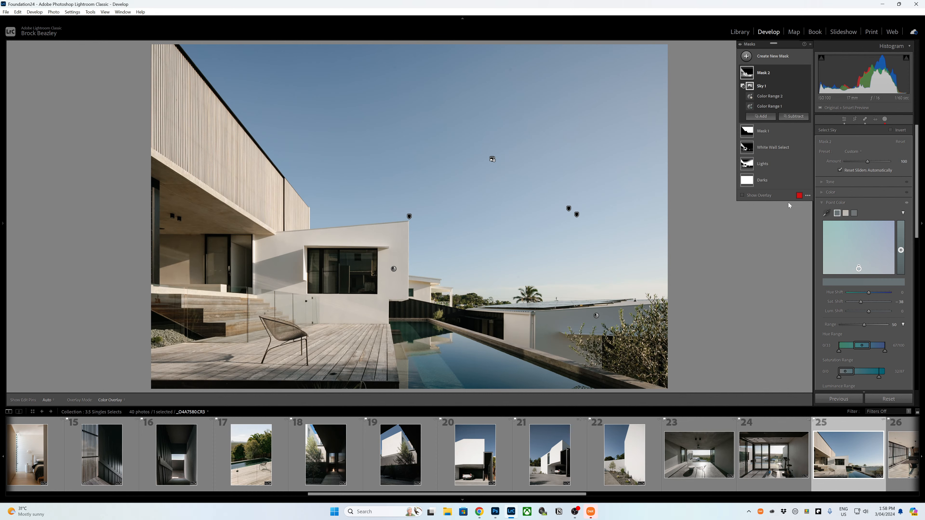
click(831, 192)
drag(869, 233, 860, 233)
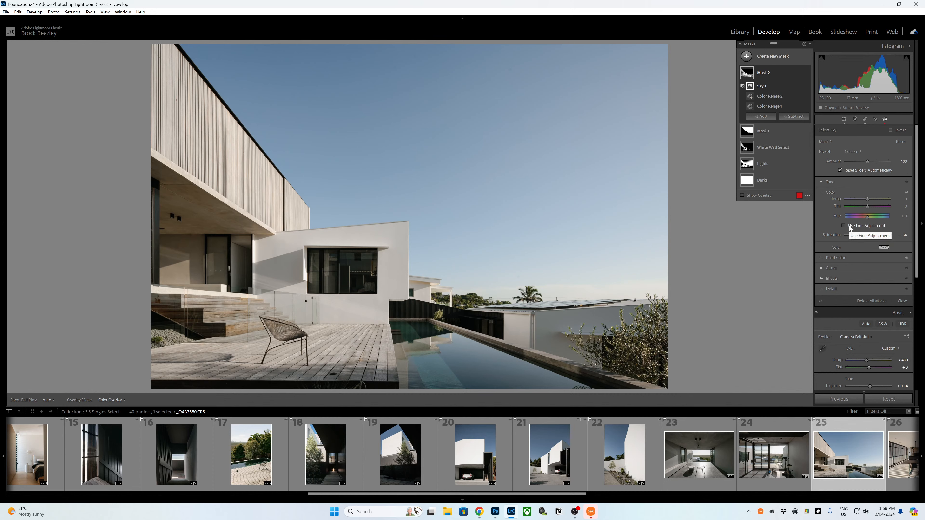
Intersect Mask 2 with a brush and paint over the neighbouring wall behind the pool with the overlay shown.
key(alt+k)
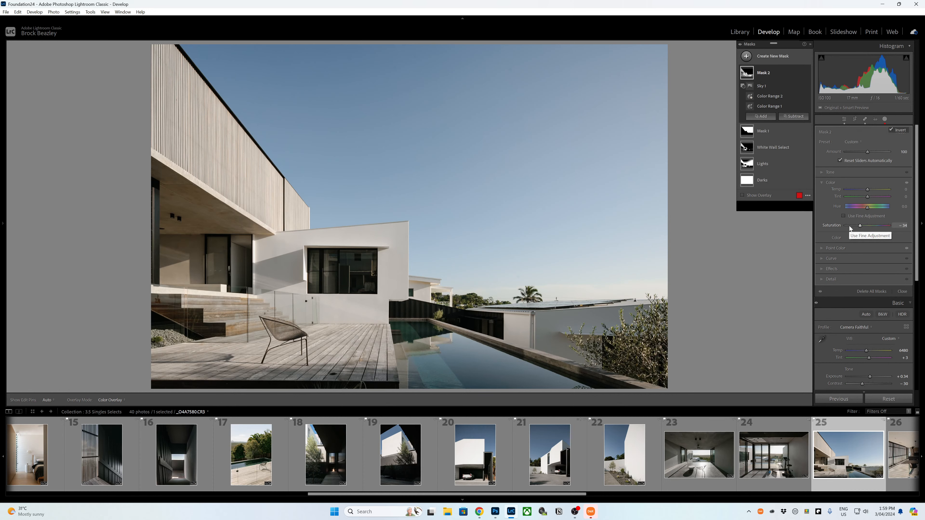
scroll(515, 307, down, 6)
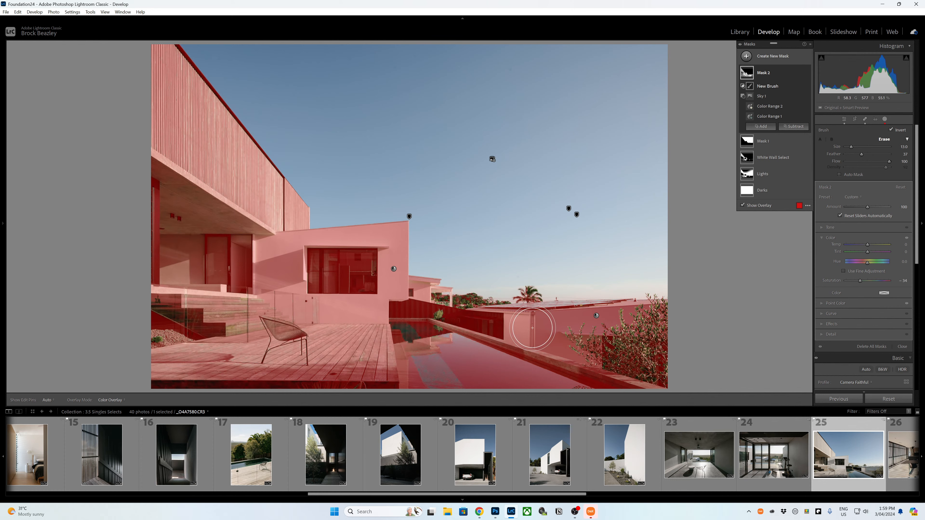
key(h)
key(o)
mouse_move(512, 326)
mouse_down()
mouse_move(540, 334)
mouse_move(538, 317)
mouse_move(646, 311)
mouse_move(567, 324)
mouse_move(625, 324)
mouse_move(547, 330)
mouse_move(596, 356)
mouse_move(543, 346)
mouse_move(583, 350)
mouse_up()
scroll(583, 349, down, 2)
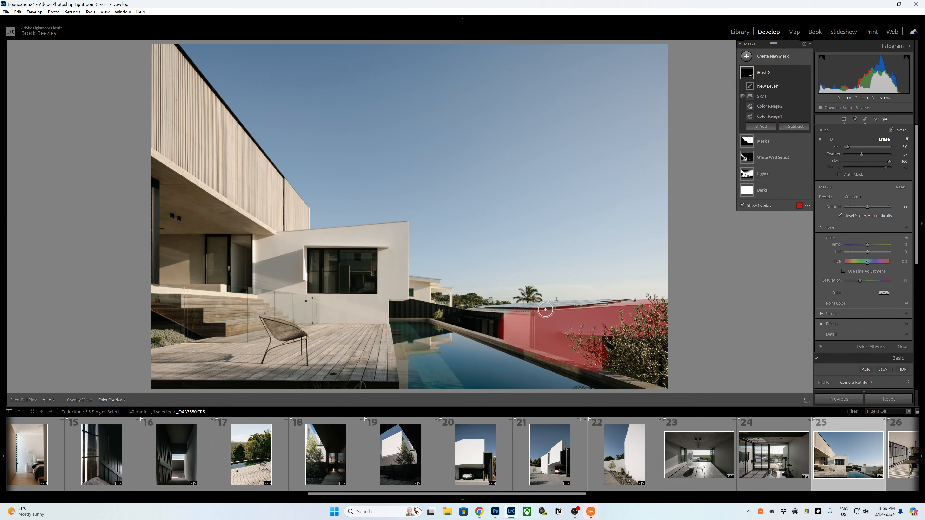
Brush the white house wall around the window into Mask 2's intersection area.
scroll(489, 157, up, 3)
mouse_move(369, 308)
mouse_down()
mouse_move(385, 273)
mouse_move(396, 291)
mouse_move(403, 231)
mouse_move(261, 245)
mouse_move(259, 277)
mouse_move(301, 258)
mouse_move(300, 288)
mouse_move(264, 291)
mouse_move(296, 318)
mouse_move(304, 301)
mouse_move(374, 304)
mouse_move(298, 311)
mouse_move(385, 314)
mouse_up()
key(bracketleft)
key(bracketright)
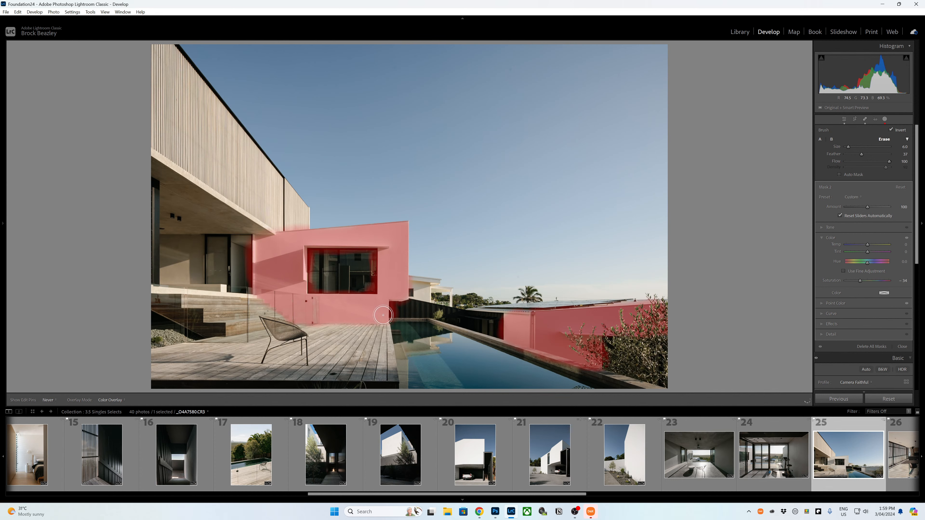
drag(326, 313, 339, 308)
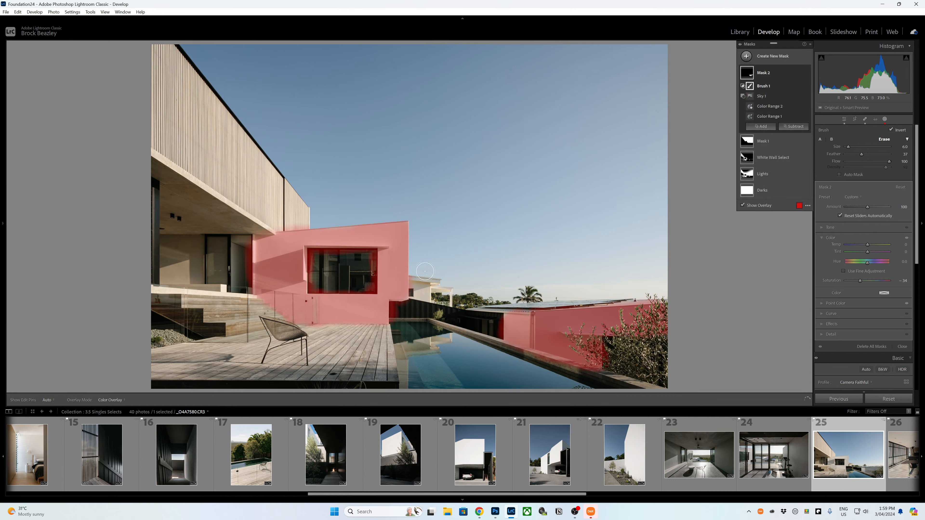
Brush the small distant white building into Mask 2's intersection area and subtract the sky from the mask again.
drag(415, 291, 428, 297)
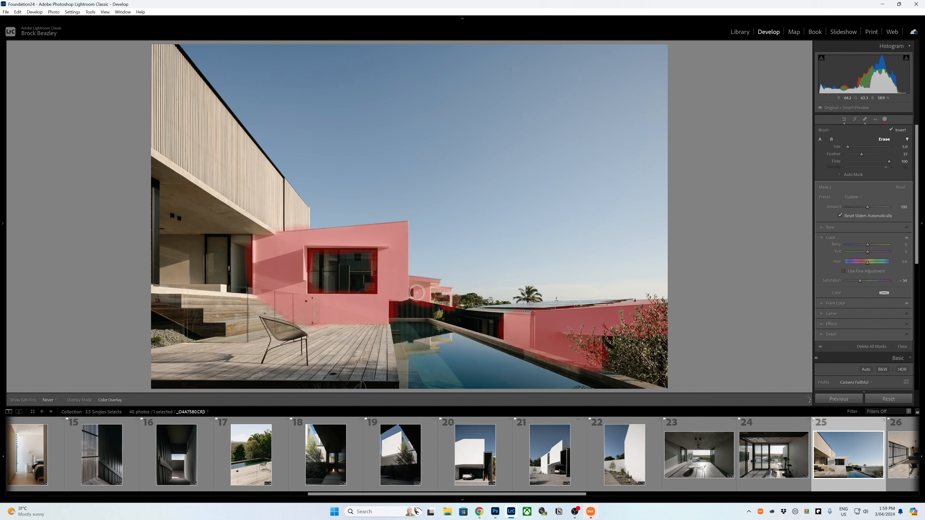
drag(416, 293, 419, 290)
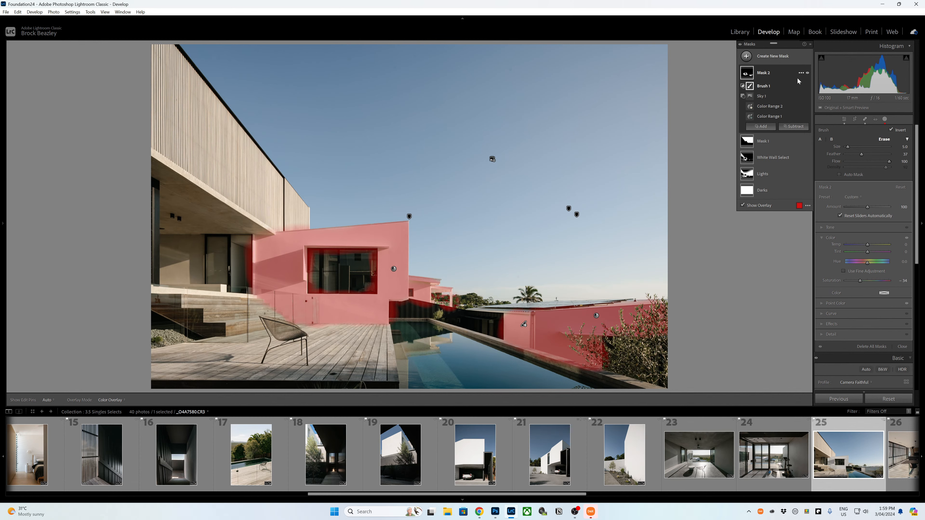
click(794, 126)
click(806, 155)
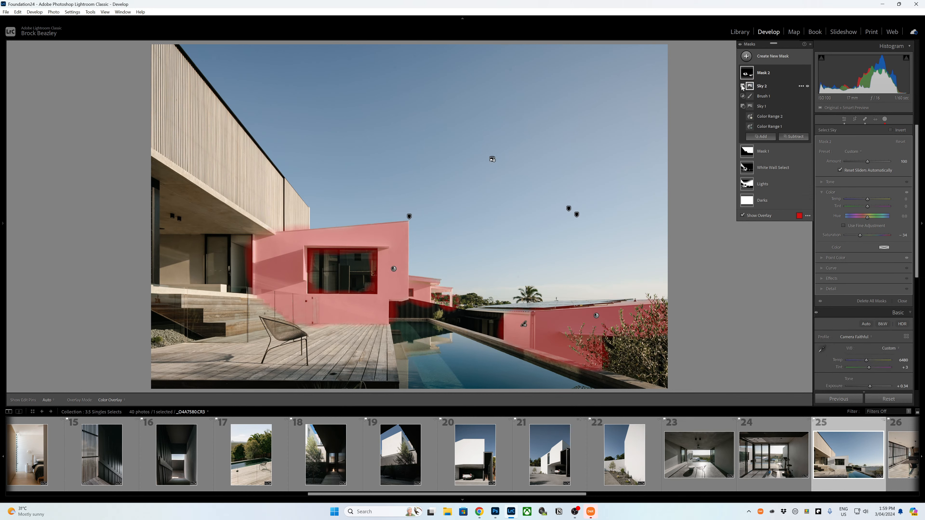
Create another Color Range mask sampled from the concrete ceiling above the covered patio.
click(768, 57)
click(783, 158)
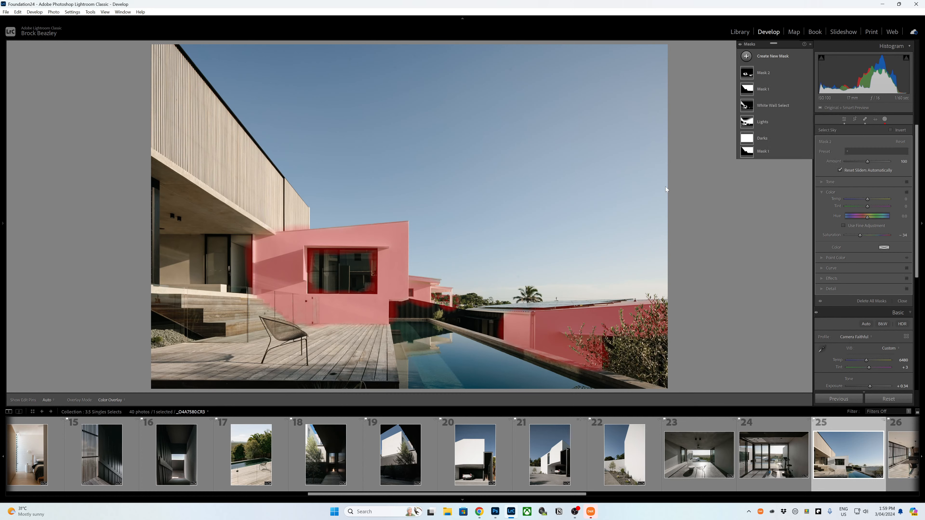
click(202, 212)
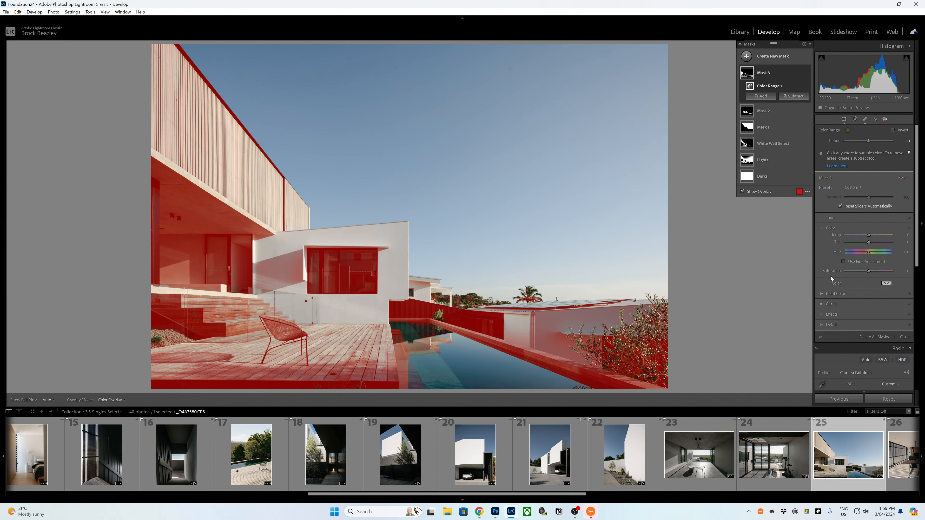
Sample two warm concrete tones in Mask 3's Point Color and set their saturation shifts to -40 and -33.
click(827, 293)
click(826, 249)
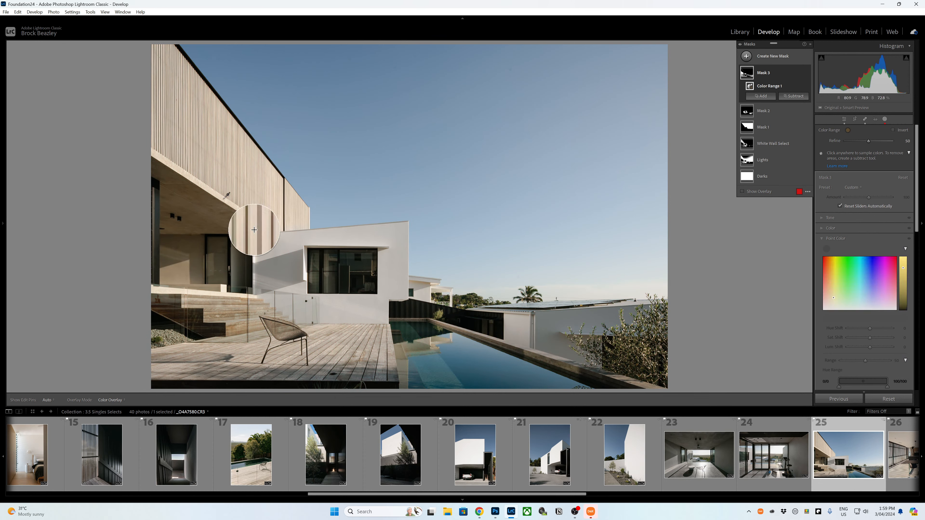
click(240, 229)
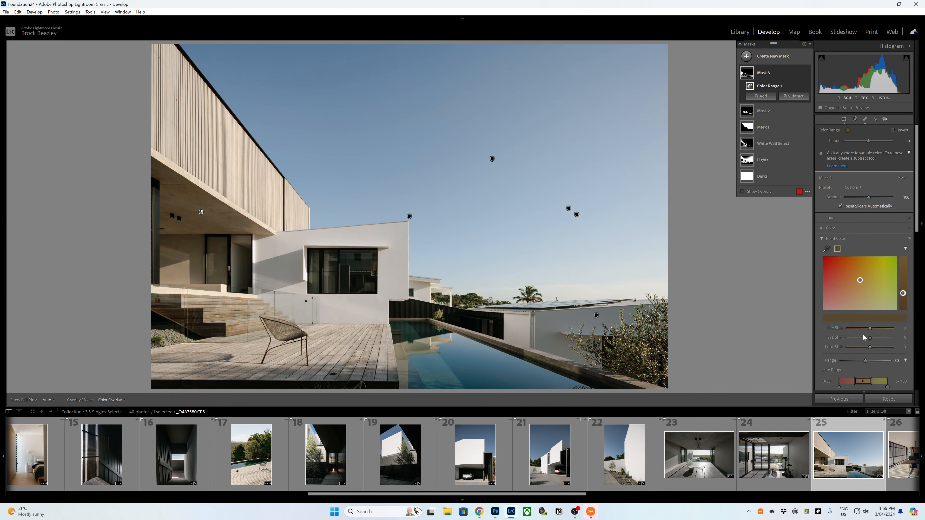
drag(862, 340, 857, 337)
click(827, 250)
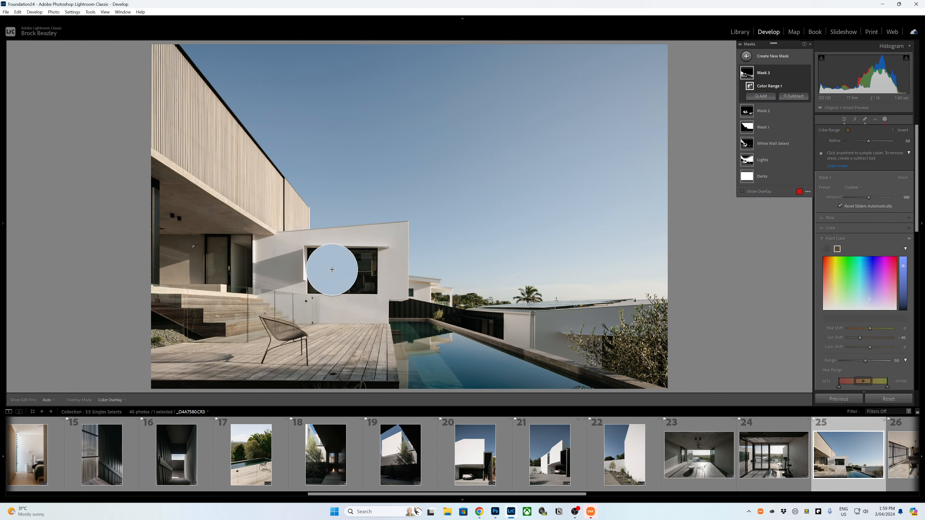
click(210, 307)
drag(870, 338, 863, 338)
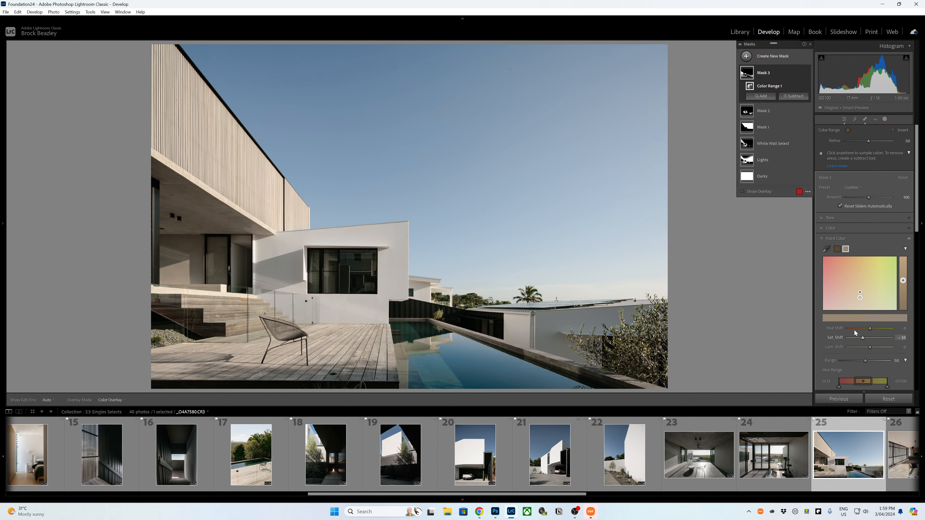
Intersect Mask 3 with a brush and paint over the concrete ceiling above the covered patio.
right_click(802, 77)
mouse_move(831, 109)
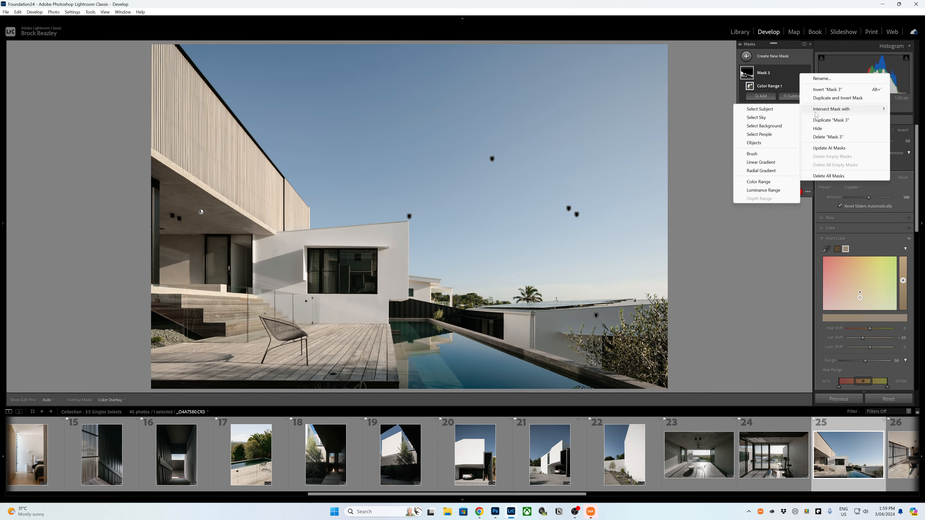
click(762, 155)
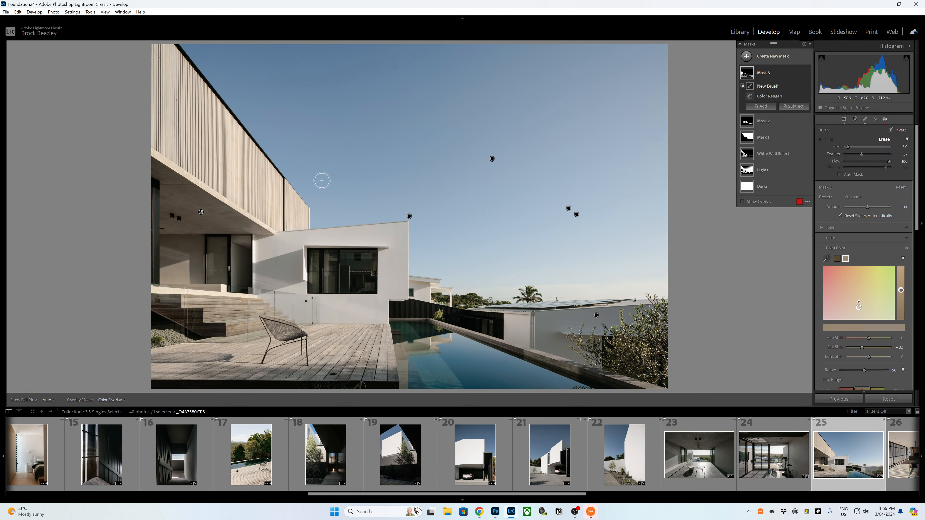
key(h)
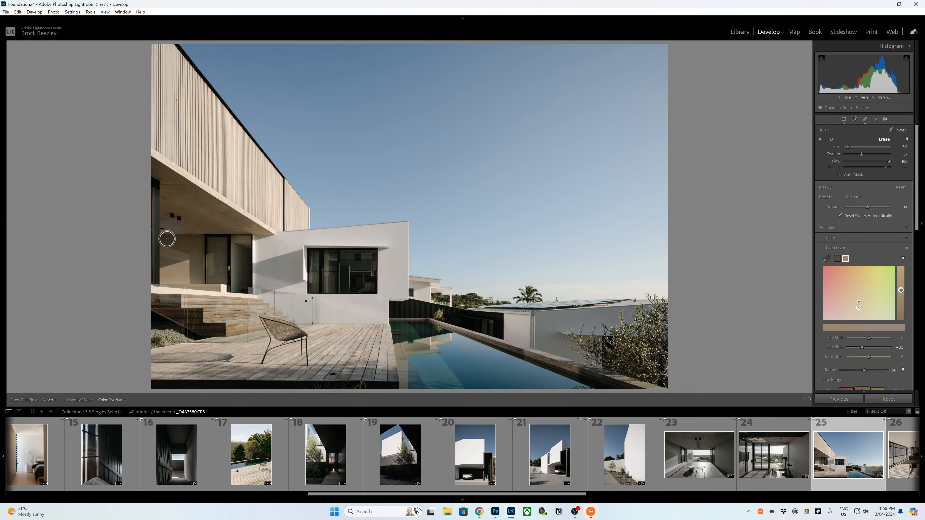
scroll(168, 255, up, 3)
scroll(186, 269, up, 1)
scroll(215, 273, up, 3)
scroll(161, 167, down, 3)
scroll(164, 222, up, 8)
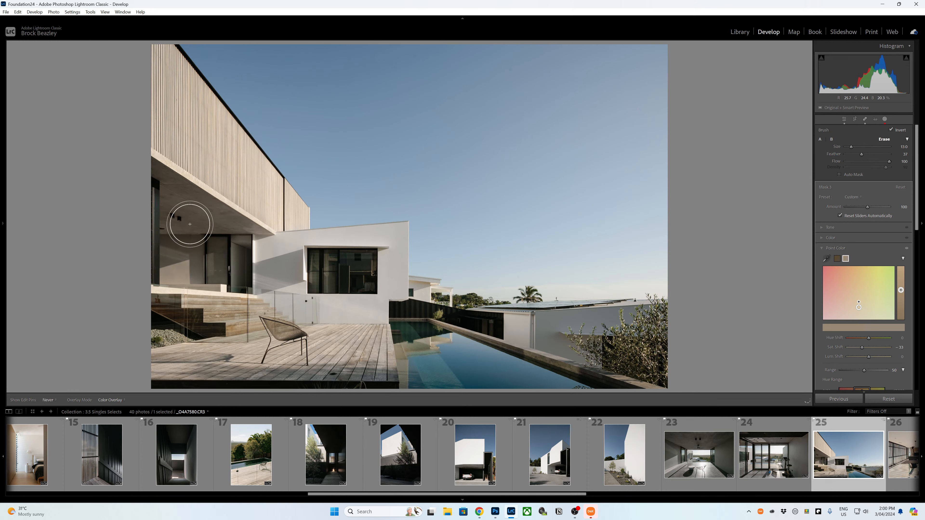
Brush the patio's back wall and the area around its door into Mask 3's intersection area with varying brush sizes.
scroll(221, 229, down, 6)
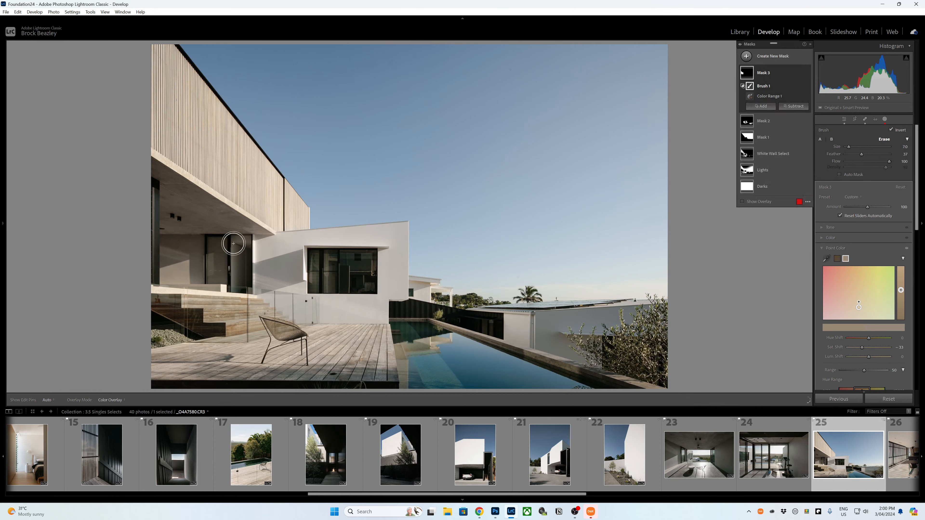
scroll(252, 249, up, 1)
key(h)
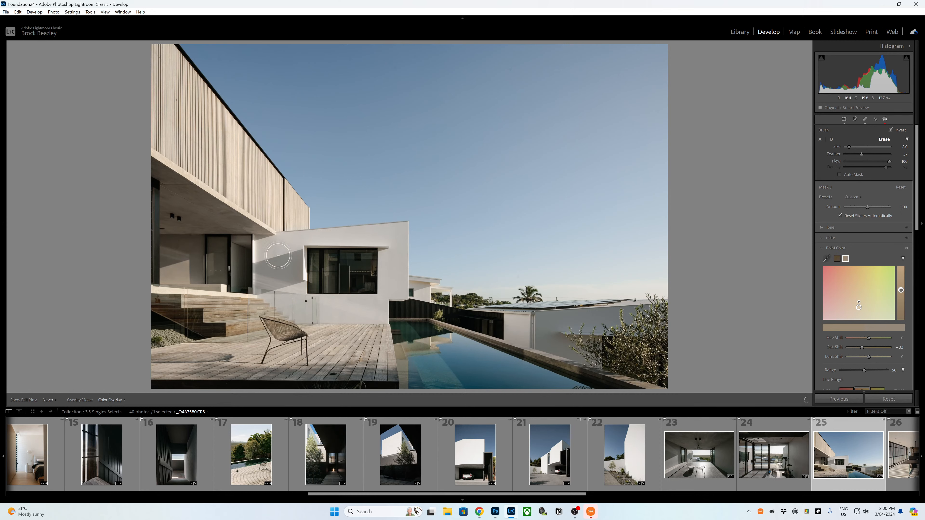
key(h)
key(h)
scroll(197, 262, down, 2)
key(h)
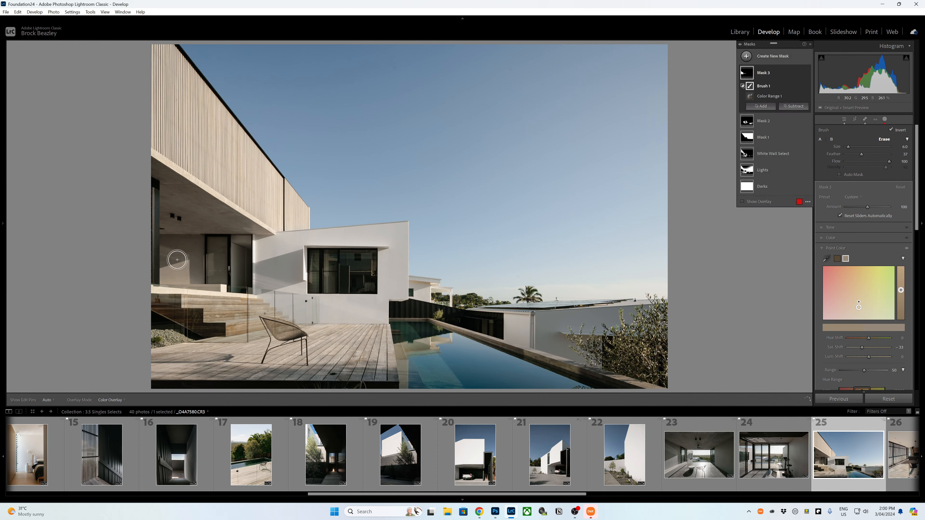
key(h)
scroll(179, 266, up, 3)
key(h)
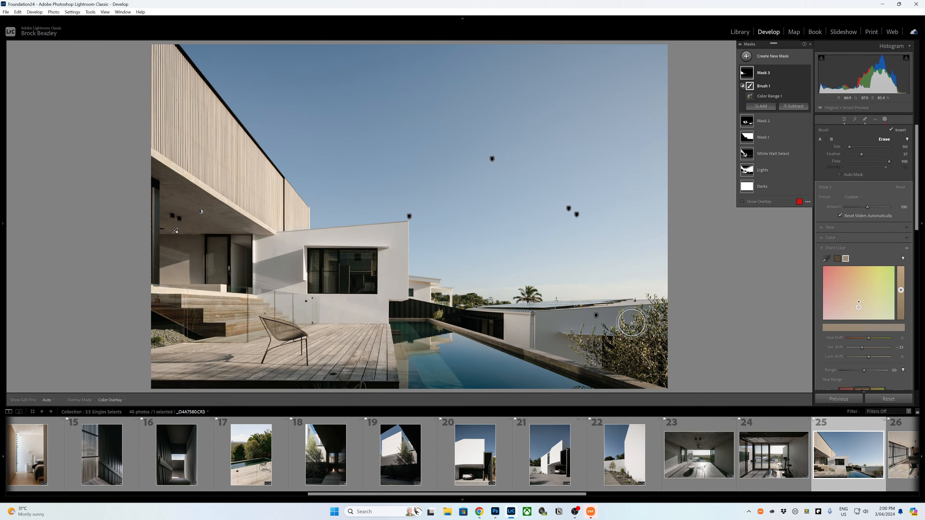
Open photo 26 of the dining room and kitchen and create a Radial Gradient mask over the bright garden view.
click(892, 453)
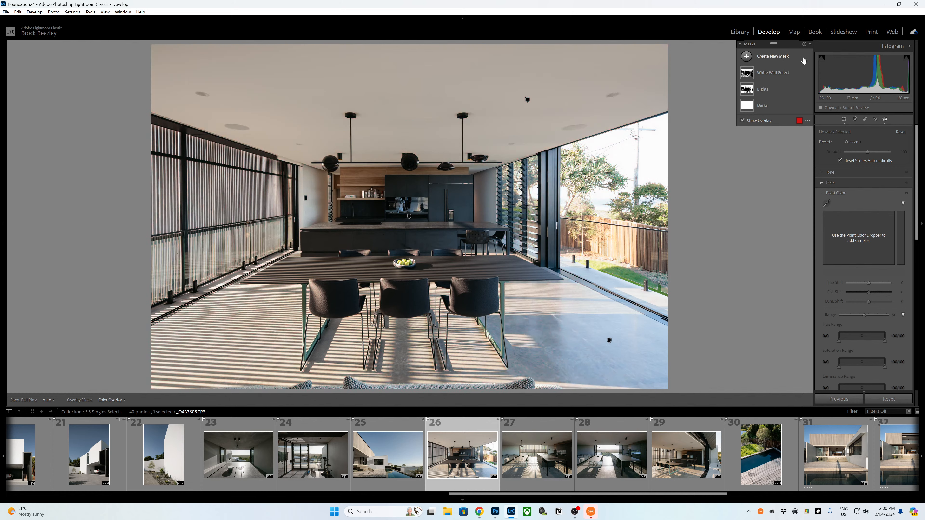
click(764, 58)
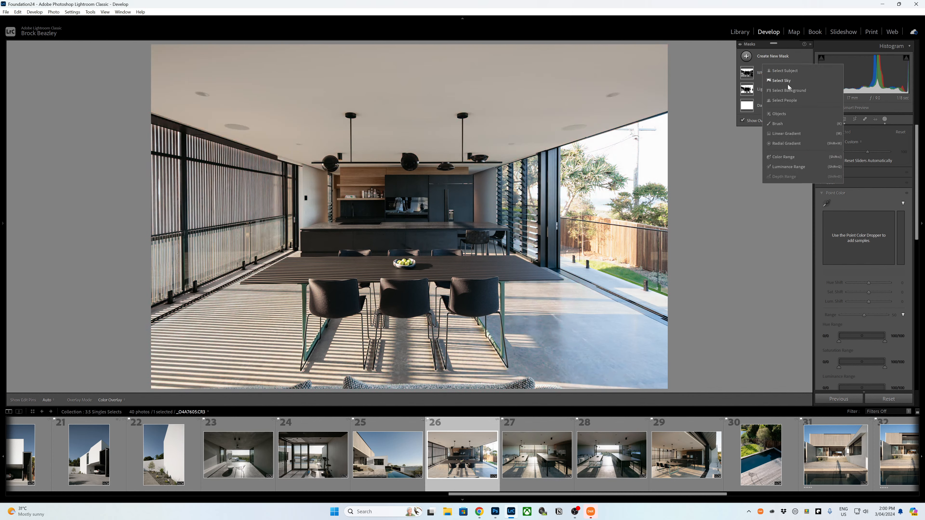
click(787, 143)
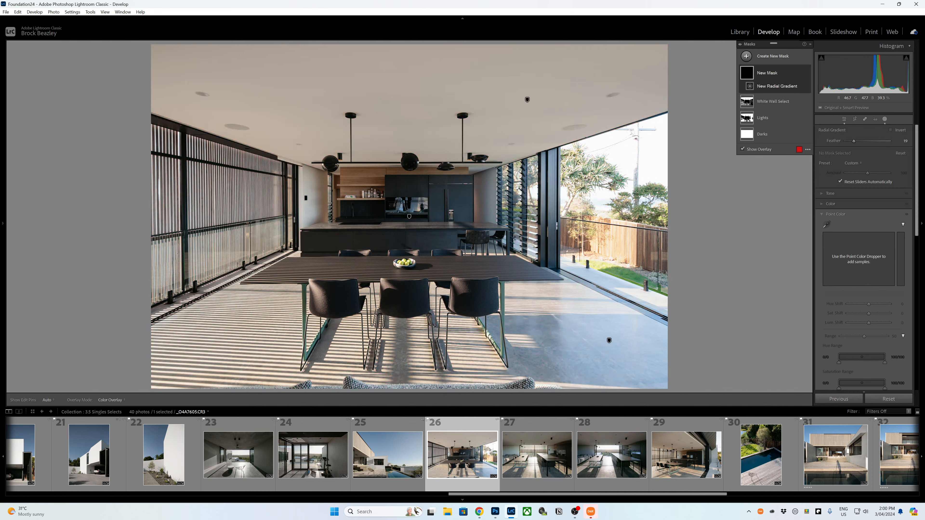
drag(620, 203, 798, 155)
mouse_move(853, 141)
mouse_down()
mouse_move(866, 145)
mouse_move(848, 146)
mouse_up()
drag(691, 131, 684, 89)
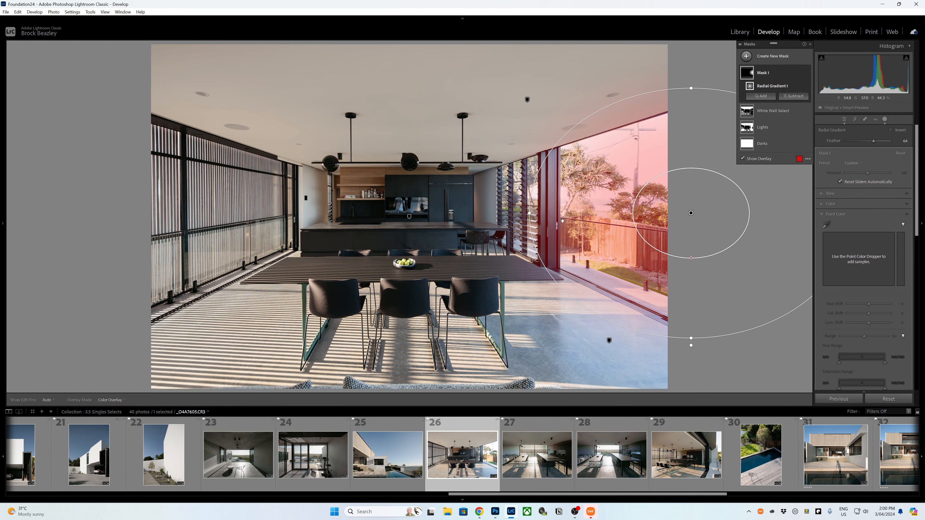
drag(529, 214, 500, 214)
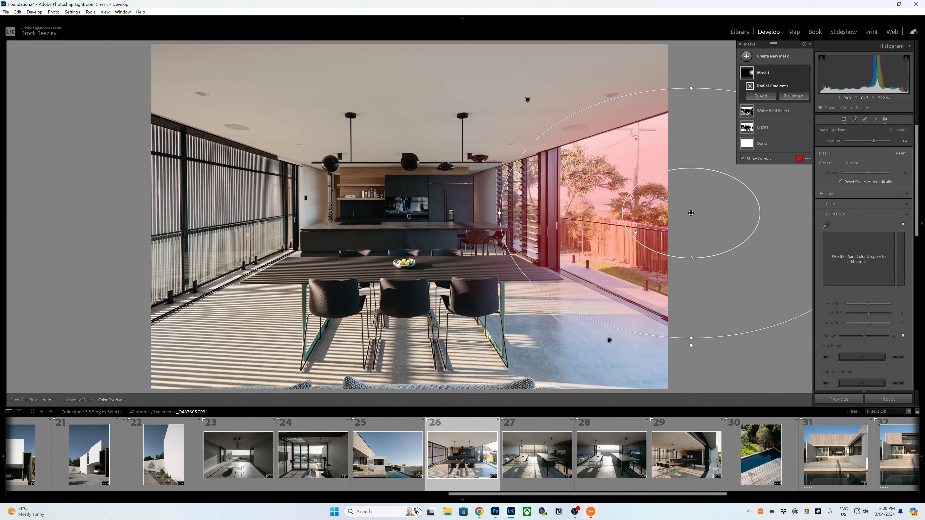
Move the radial gradient outward beyond the photo's edge, widen it toward the kitchen and soften its feather.
key(ctrl+minus)
key(ctrl+minus)
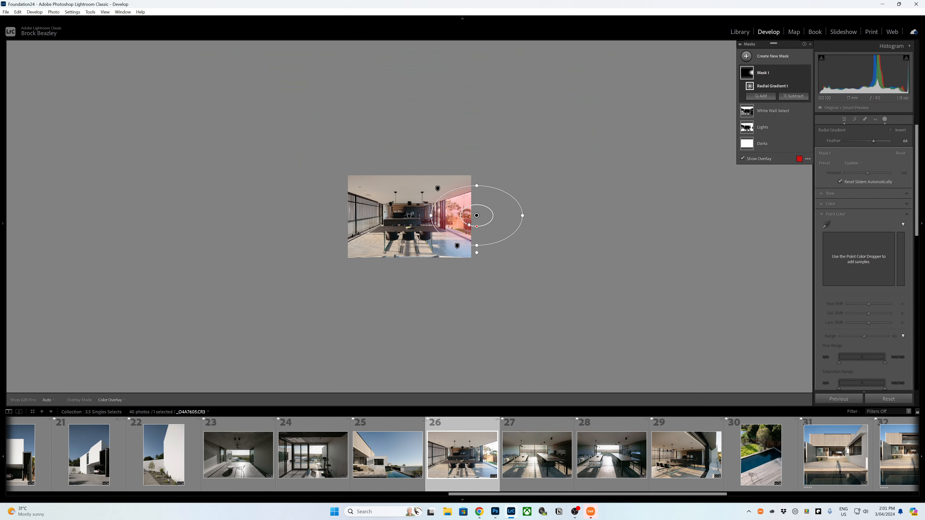
key(ctrl+equal)
drag(550, 234, 565, 217)
drag(559, 154, 558, 146)
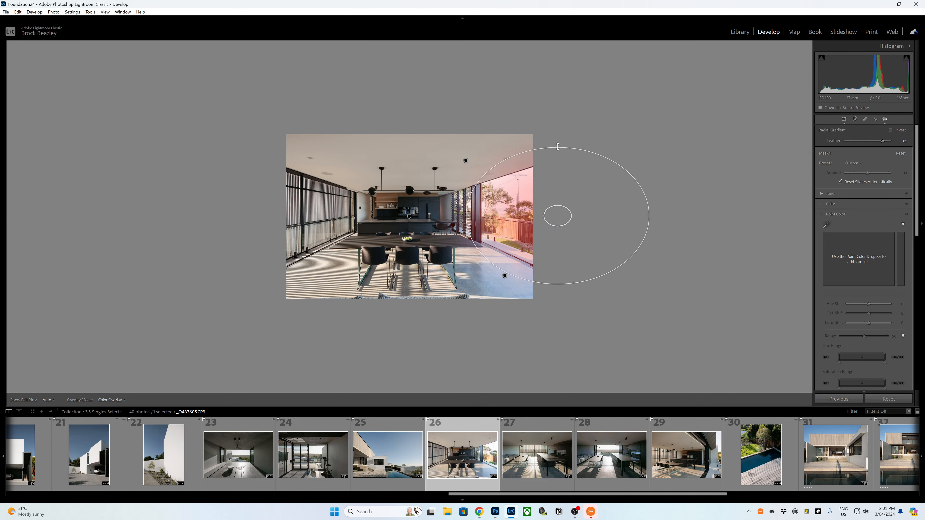
drag(467, 215, 430, 216)
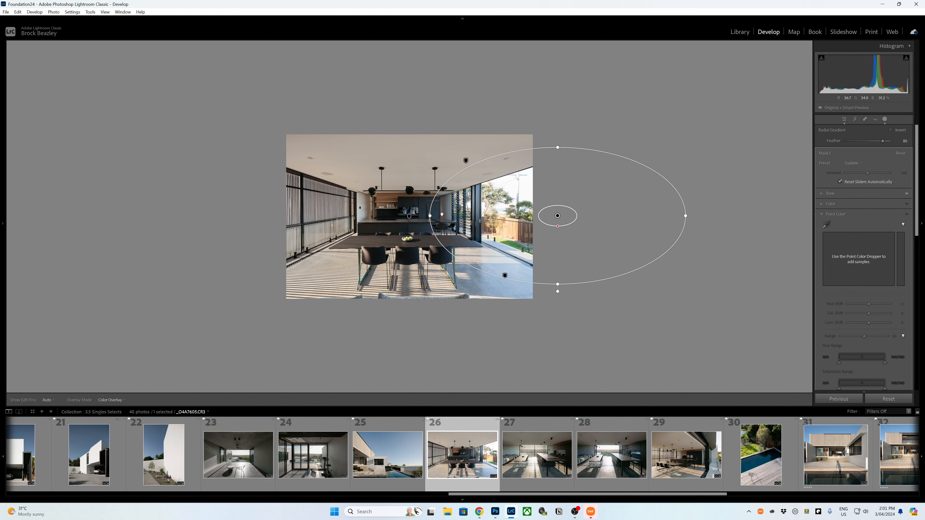
key(ctrl+equal)
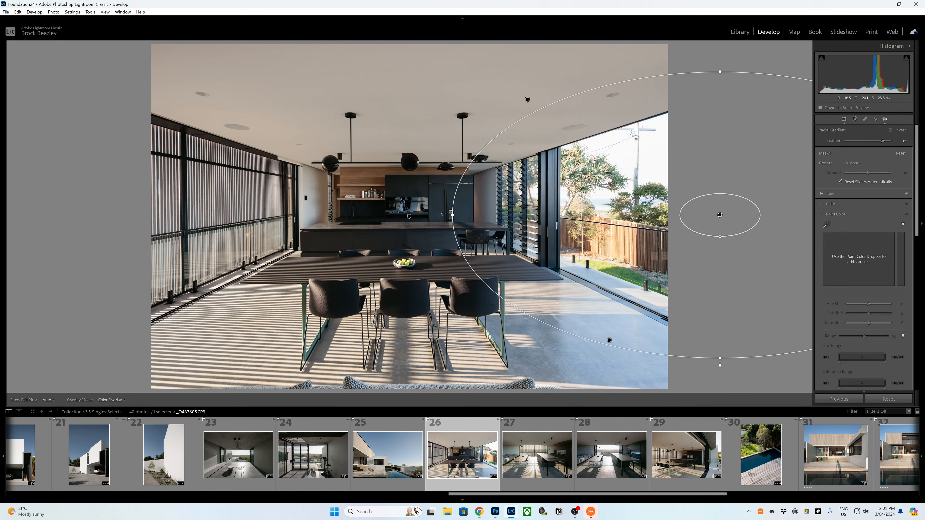
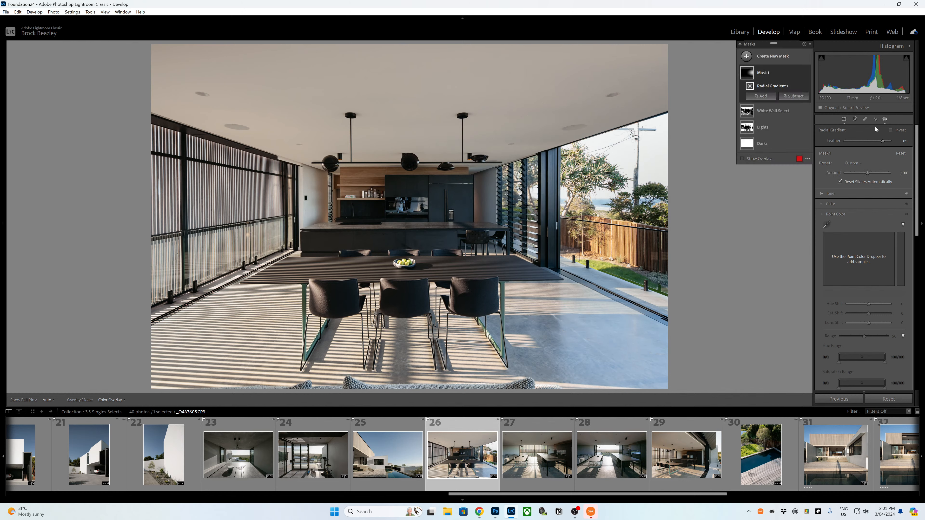
Subtract two linear gradients from Mask 1, one angled along the ceiling edge and one along the concrete floor.
click(794, 96)
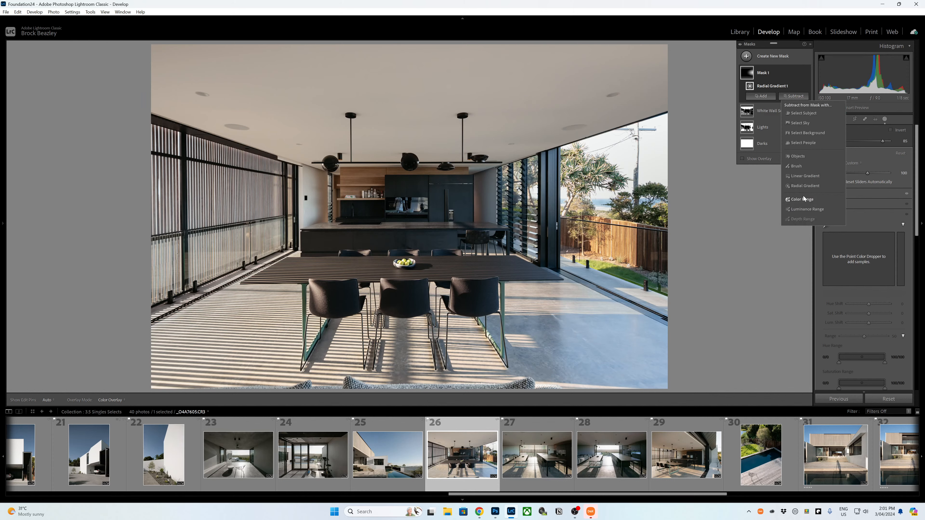
click(805, 175)
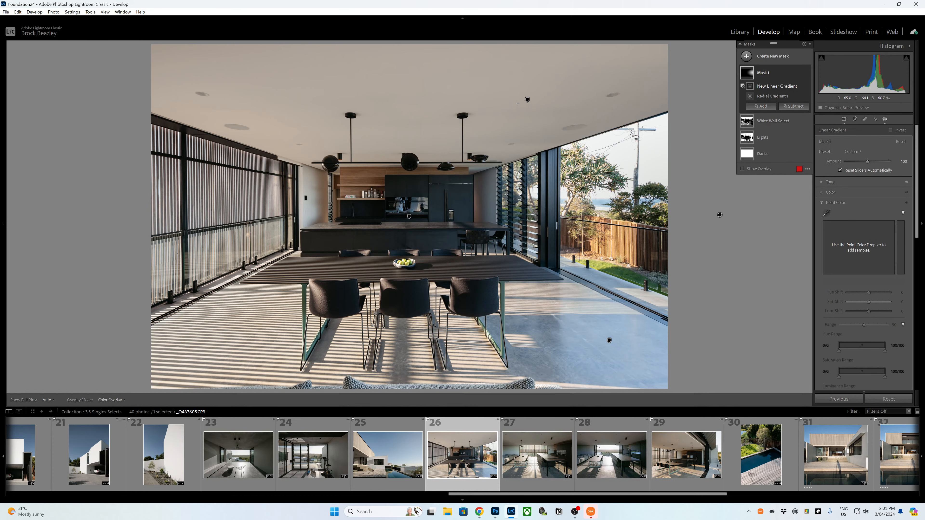
mouse_move(518, 104)
mouse_down()
mouse_move(531, 145)
mouse_move(556, 144)
mouse_move(543, 110)
mouse_move(554, 134)
mouse_up()
click(795, 106)
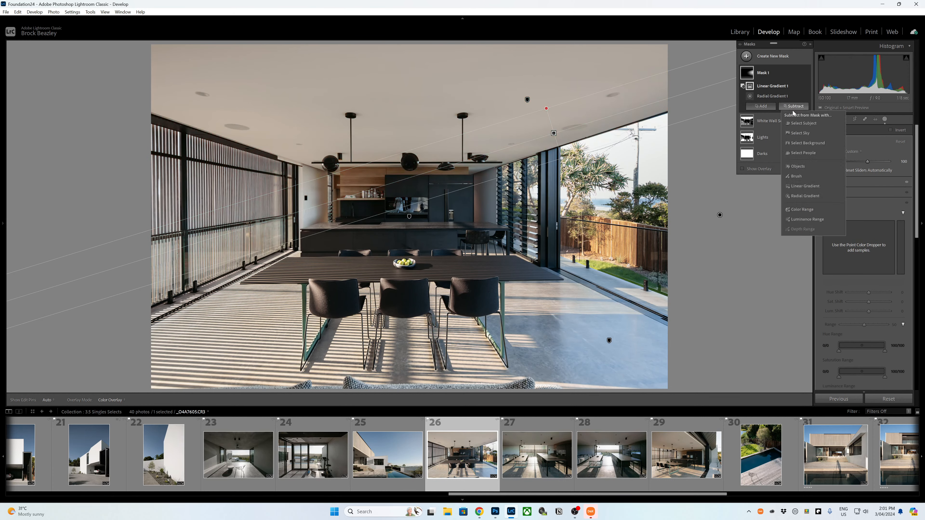
click(807, 187)
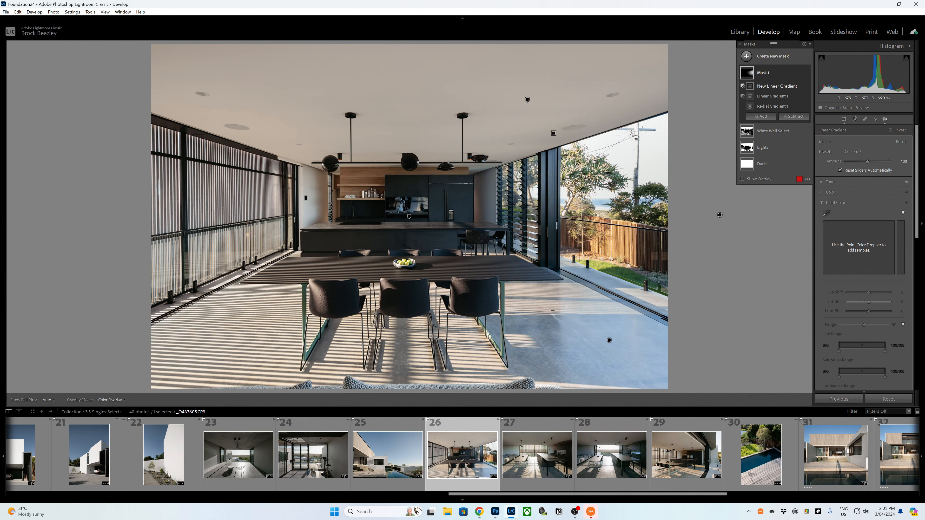
drag(553, 310, 586, 245)
drag(570, 277, 574, 275)
drag(559, 307, 605, 305)
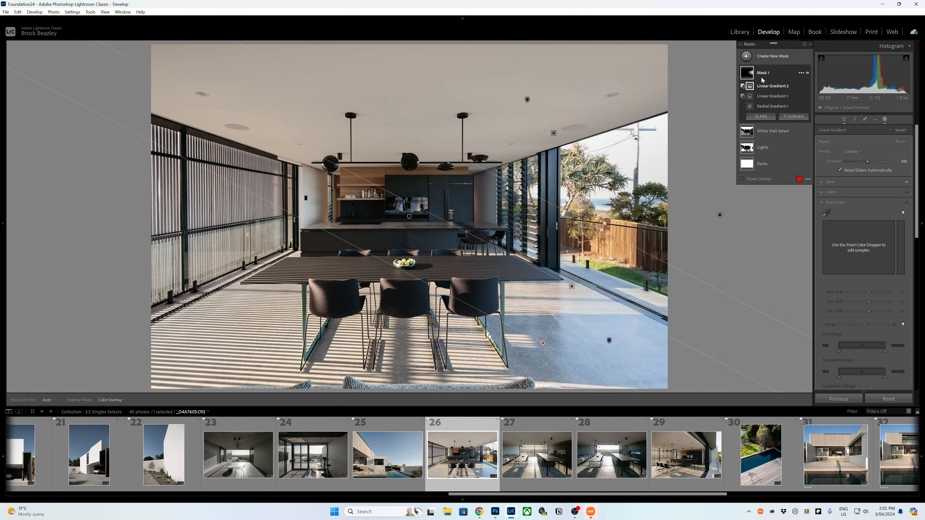
Subtract a third, near-vertical linear gradient from Mask 1 so the kitchen side is excluded, and reselect the whole mask.
click(794, 116)
click(616, 186)
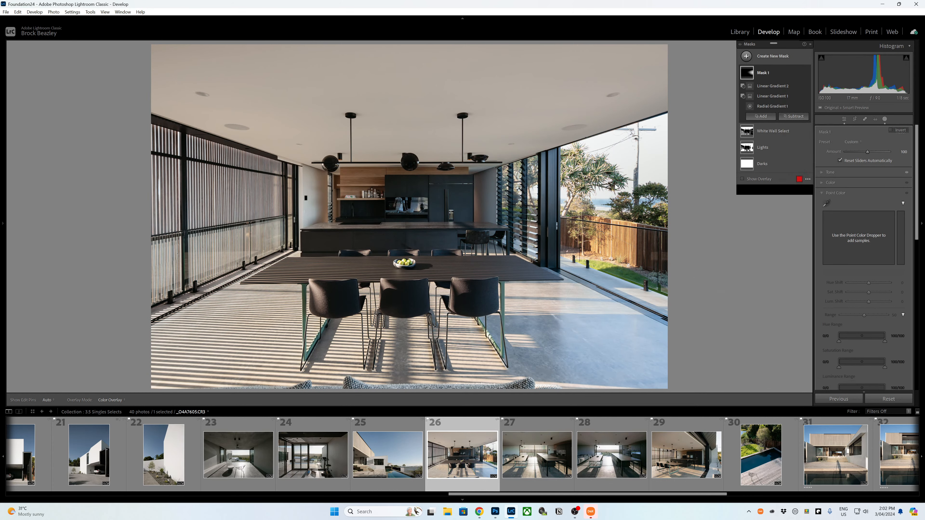
drag(377, 197, 511, 203)
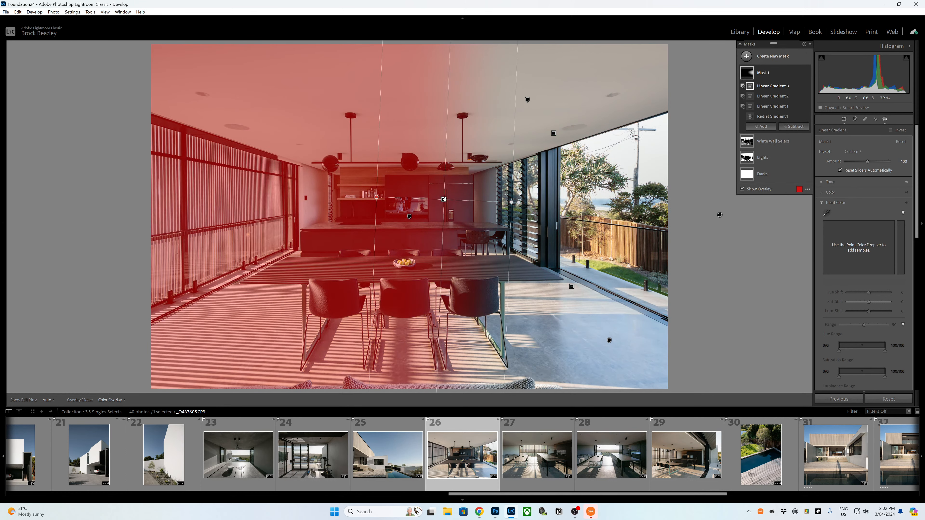
drag(446, 201, 481, 199)
drag(480, 166, 486, 166)
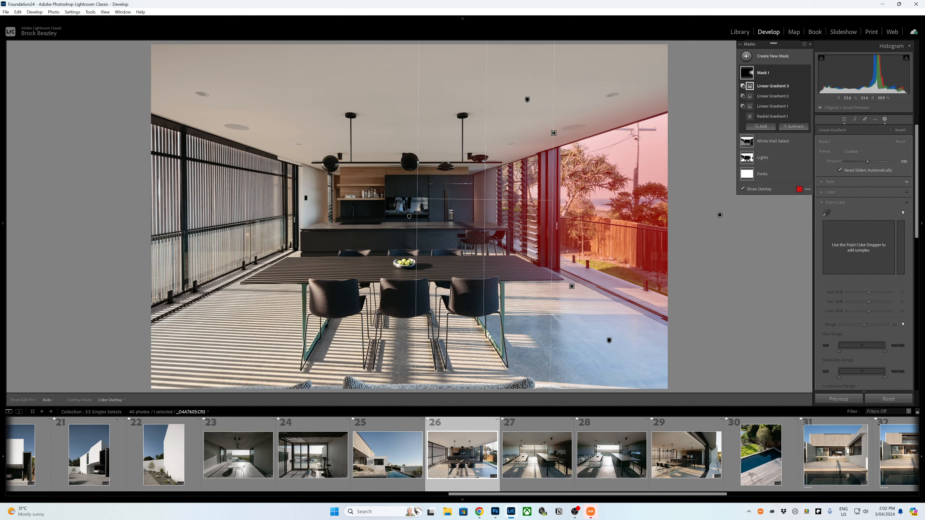
click(747, 73)
click(747, 73)
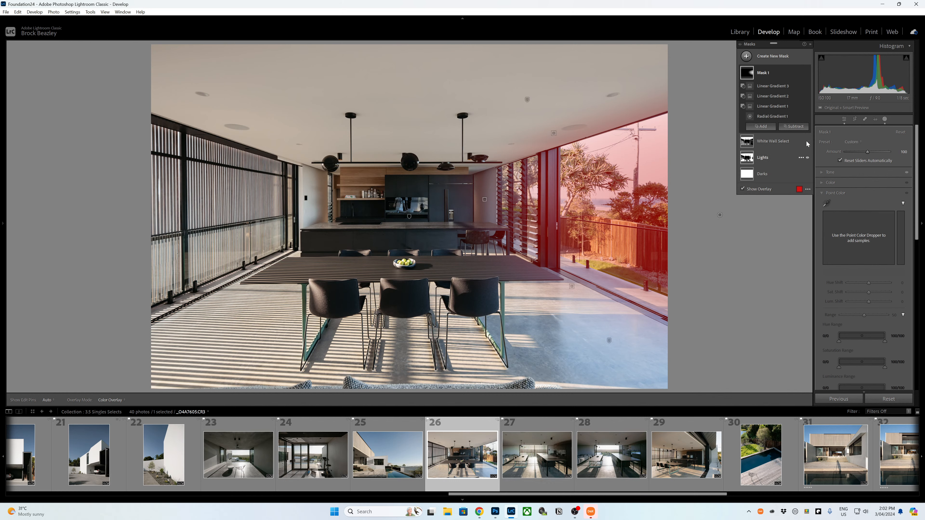
Leave masking, lower the photo's overall exposure to -0.38 and move on to the next photo.
key(d)
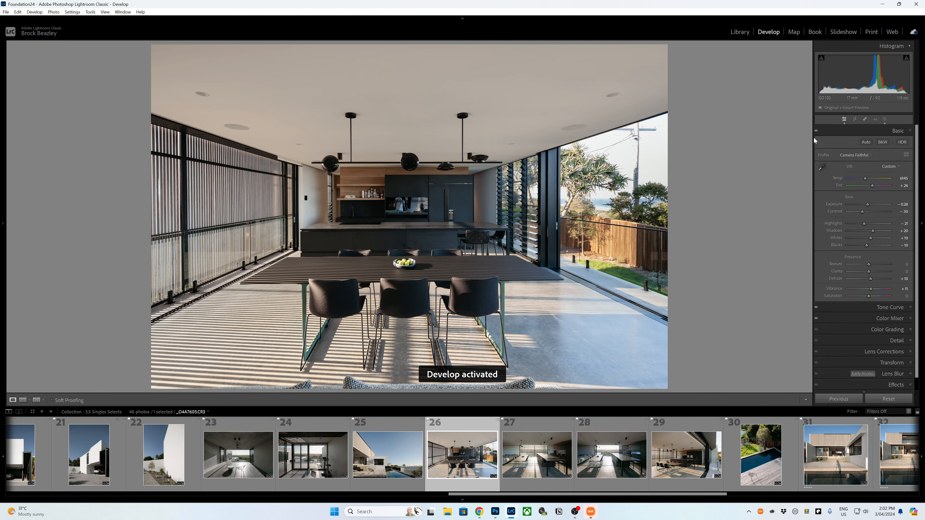
key(minus)
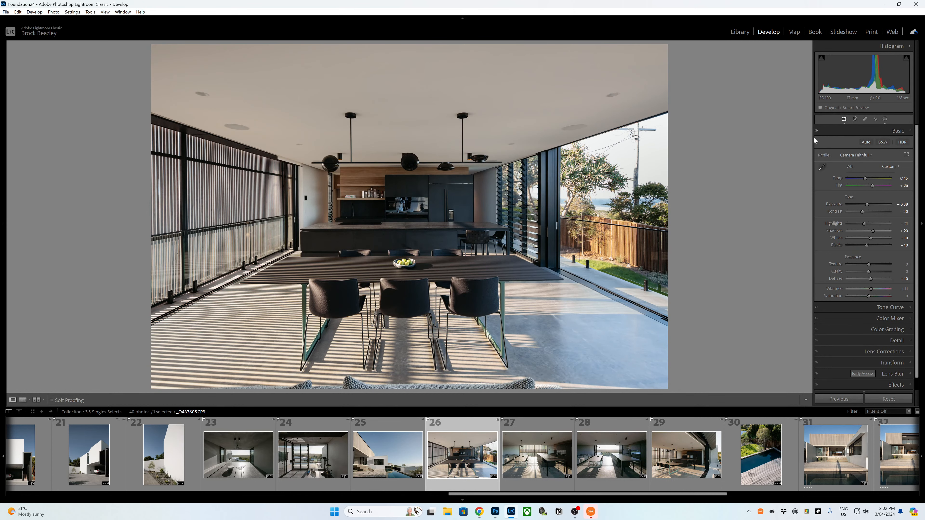
key(Right)
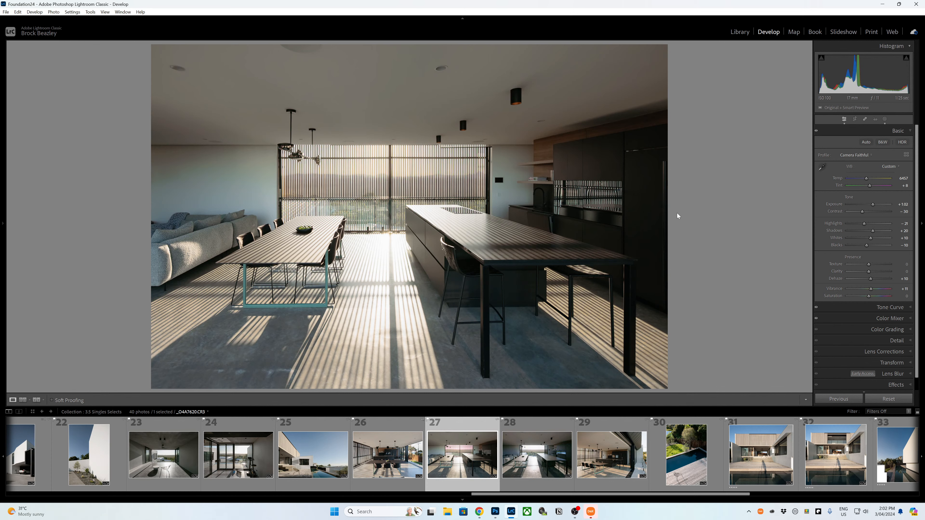
Create a Color Range mask sampled from the white wall beside the windows and set its Refine to 25.
click(890, 167)
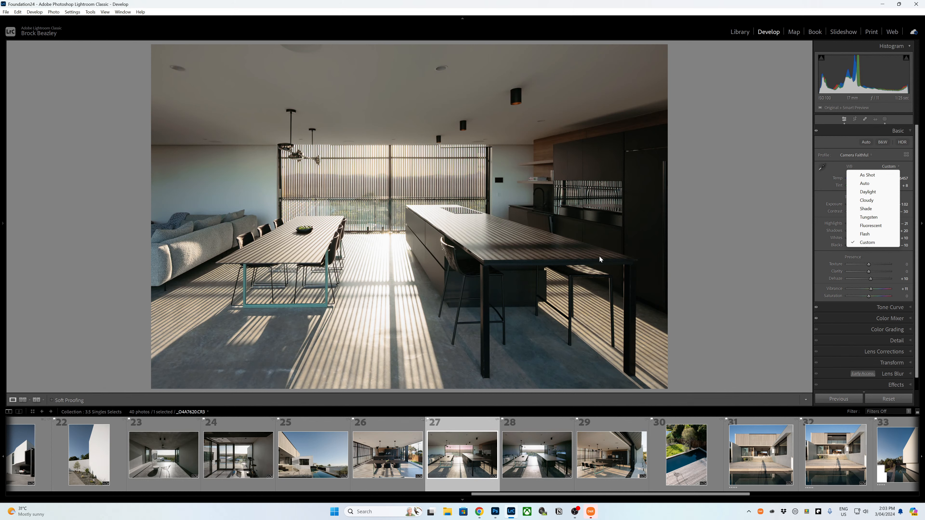
click(888, 119)
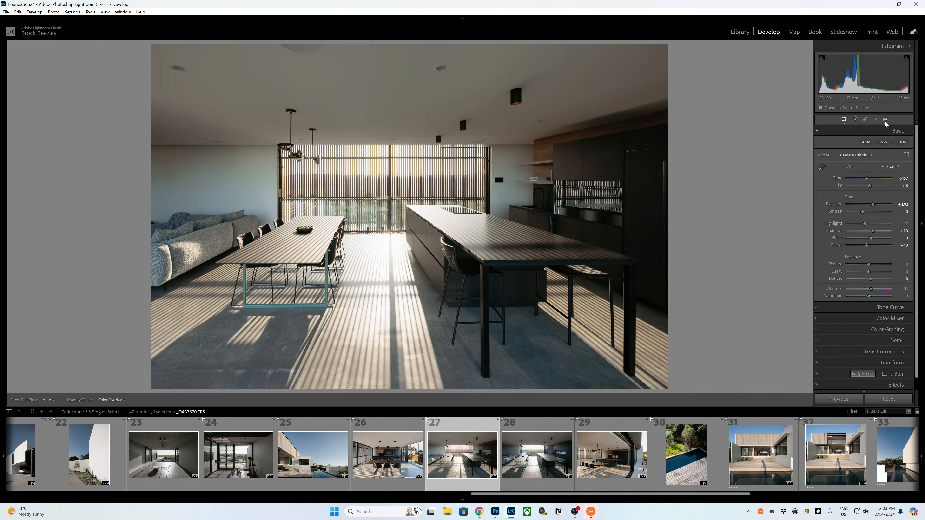
click(886, 119)
click(784, 58)
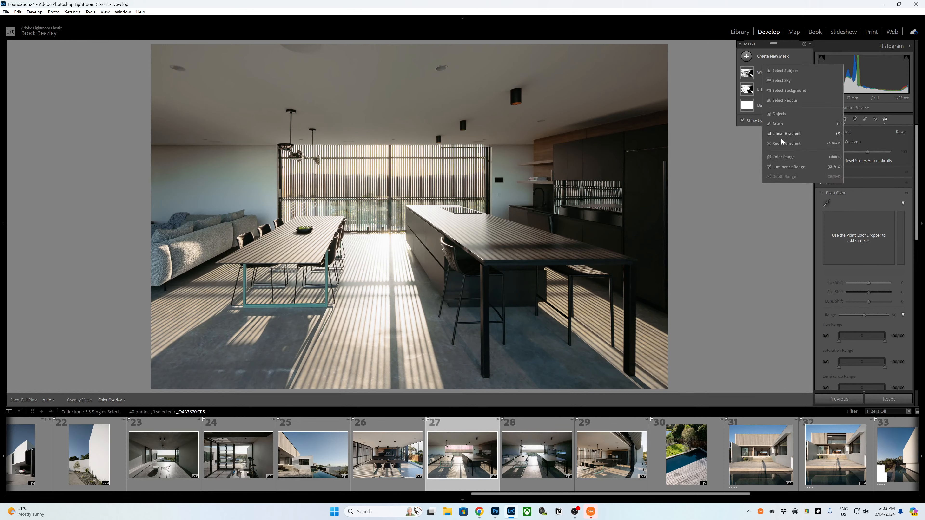
click(783, 157)
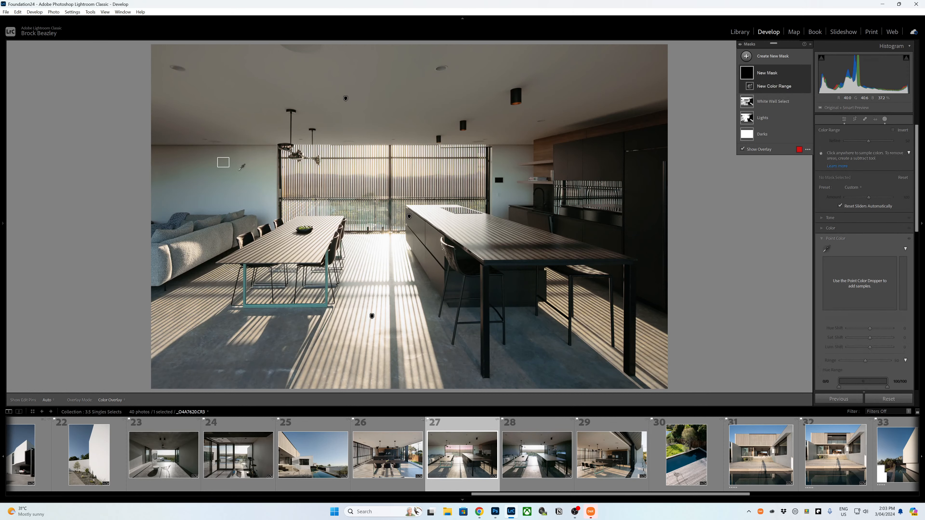
click(228, 165)
mouse_move(868, 141)
mouse_down()
mouse_move(837, 142)
mouse_move(856, 142)
mouse_up()
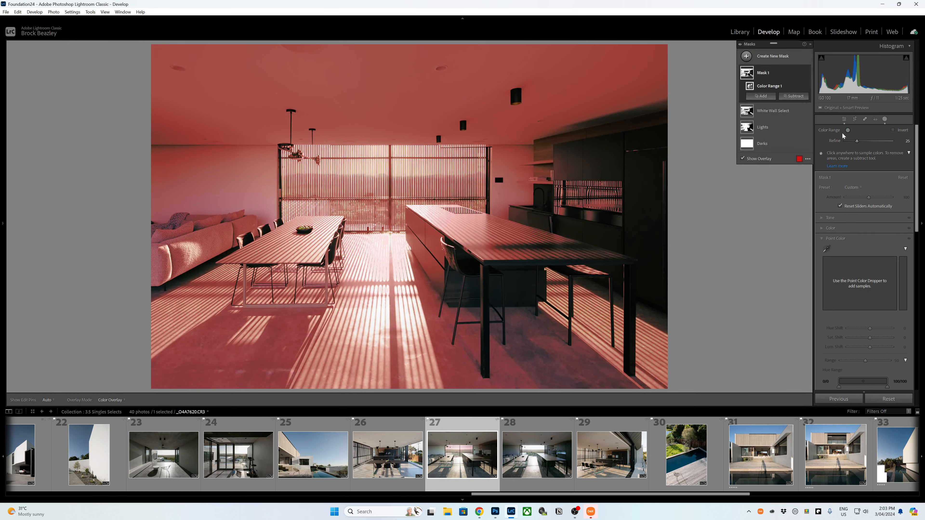
Intersect the new wall mask with a Luminance Range sampled from the same white wall.
right_click(803, 78)
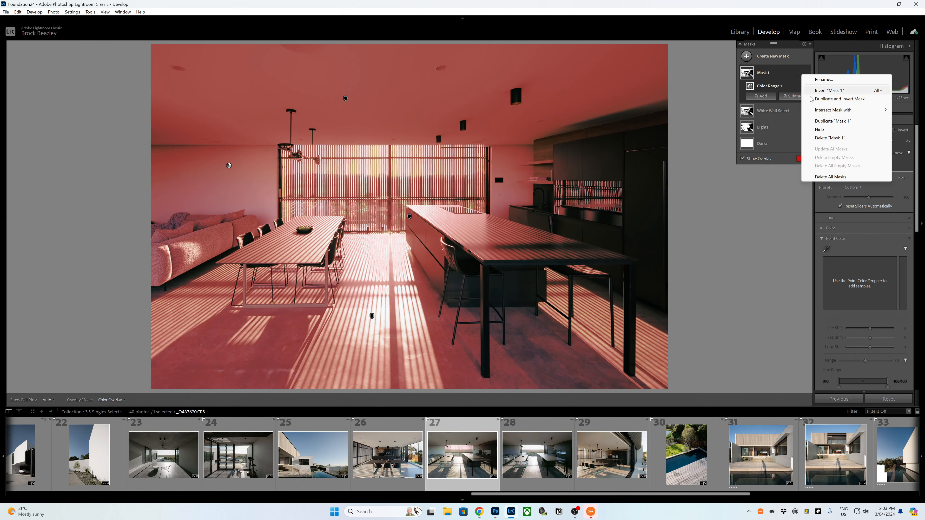
mouse_move(814, 110)
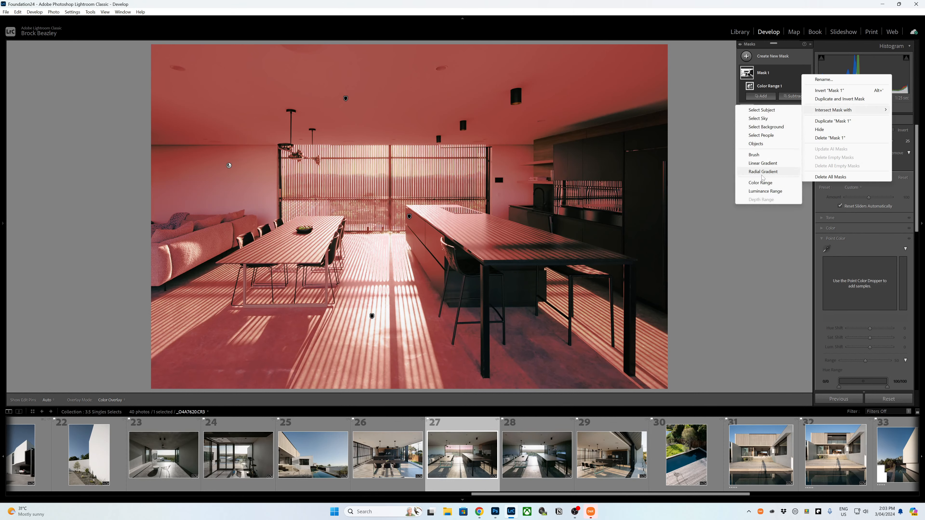
click(766, 191)
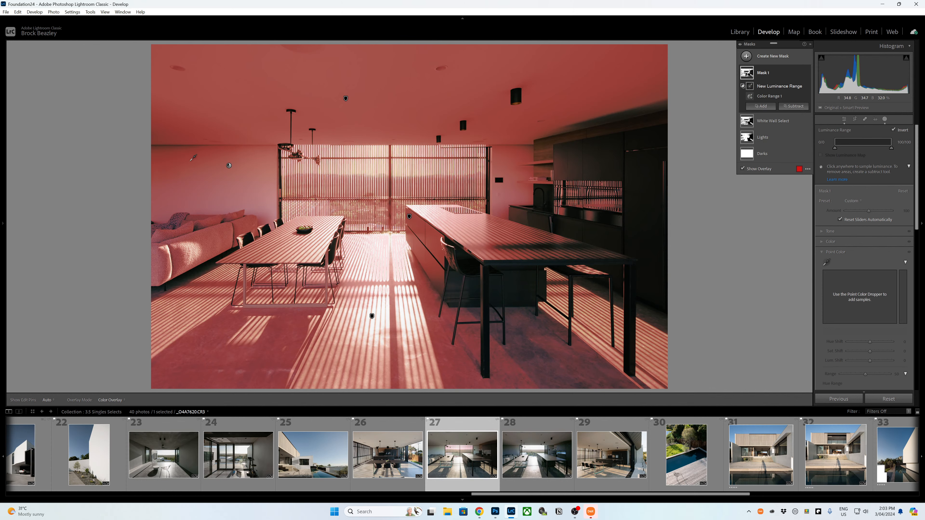
click(207, 172)
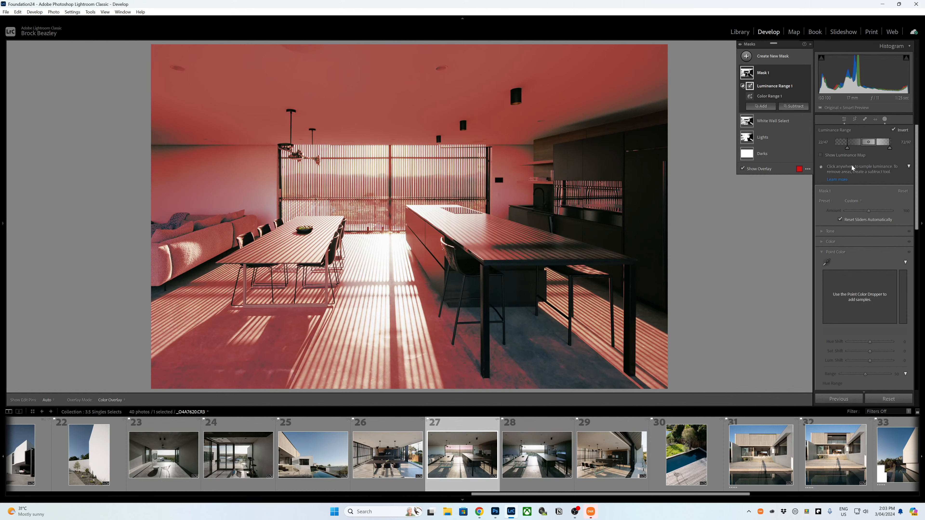
Sample two wall tones with Point Color and set their saturation shifts to -43 and -42.
click(826, 262)
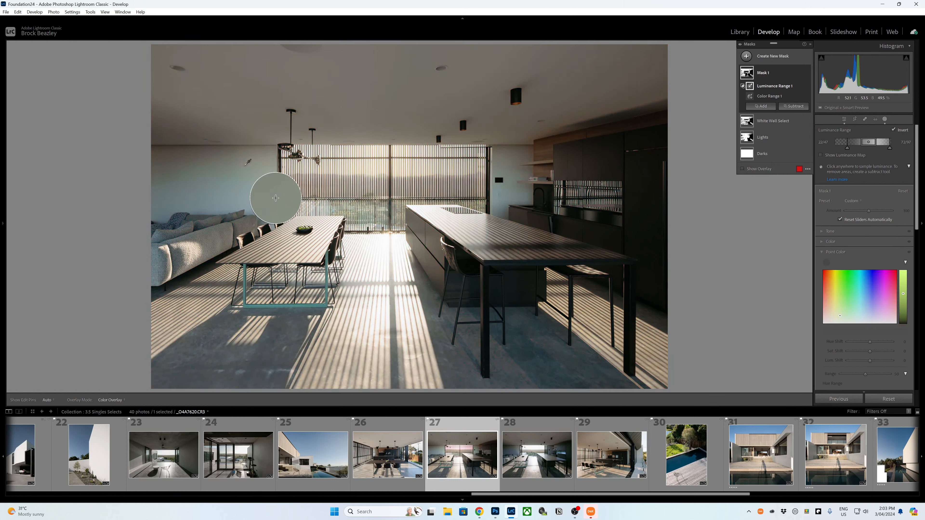
click(276, 198)
drag(870, 351, 861, 351)
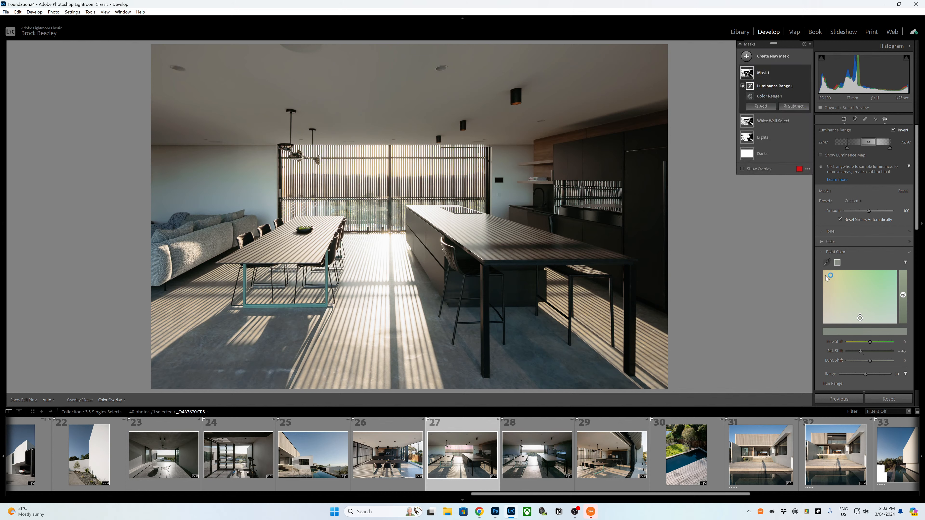
click(827, 262)
click(252, 206)
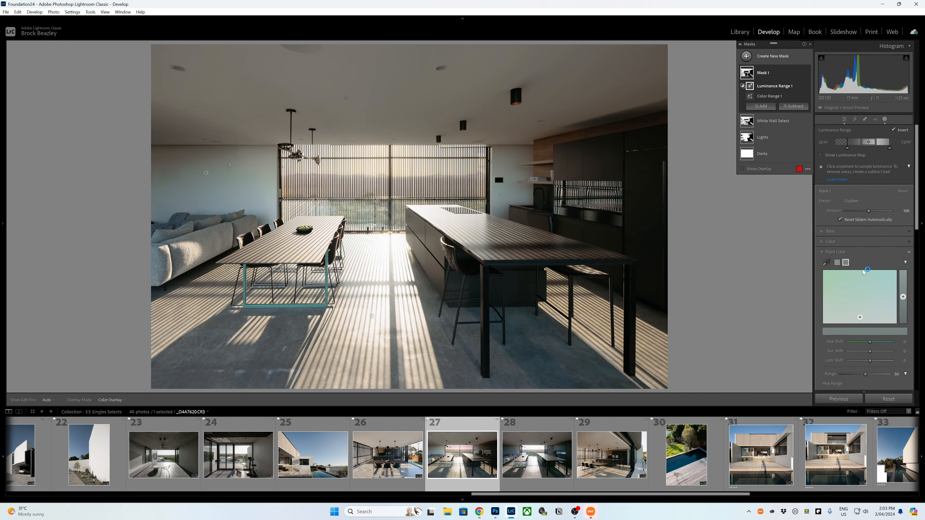
drag(862, 349, 864, 351)
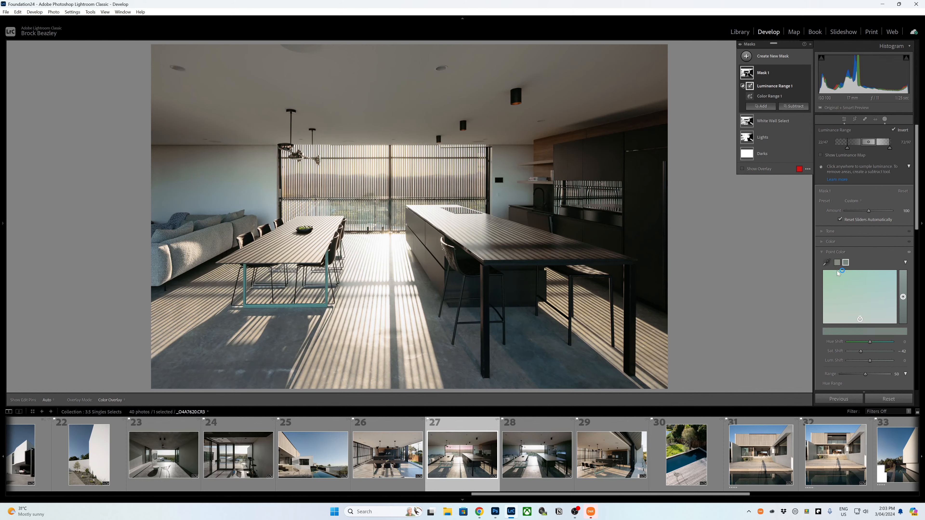
Lower the wall mask's Color saturation to -29 and adjust its Luminance Range.
click(830, 242)
drag(869, 285, 863, 281)
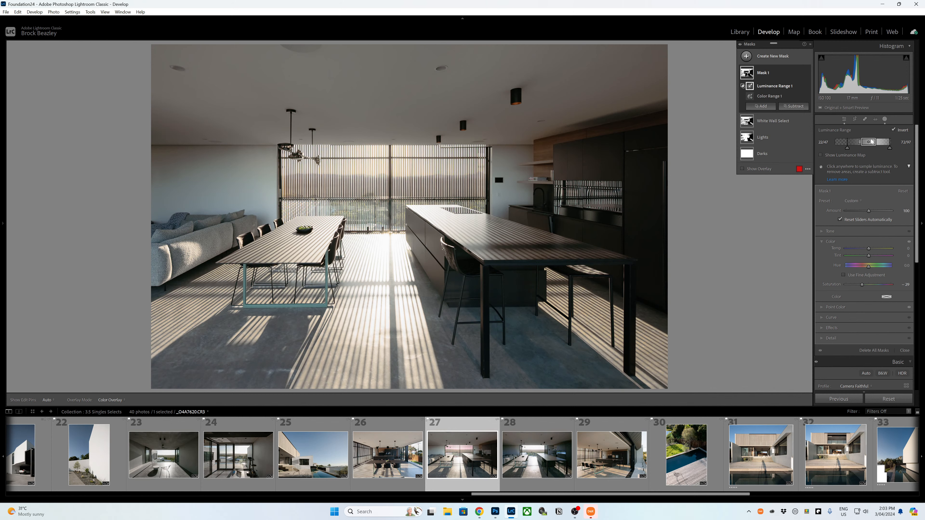
drag(877, 143, 854, 146)
Add a Color Range sampled beside the timber above the kitchen cabinets, show the mask overlay, and set Refine to 4.
click(768, 96)
click(762, 106)
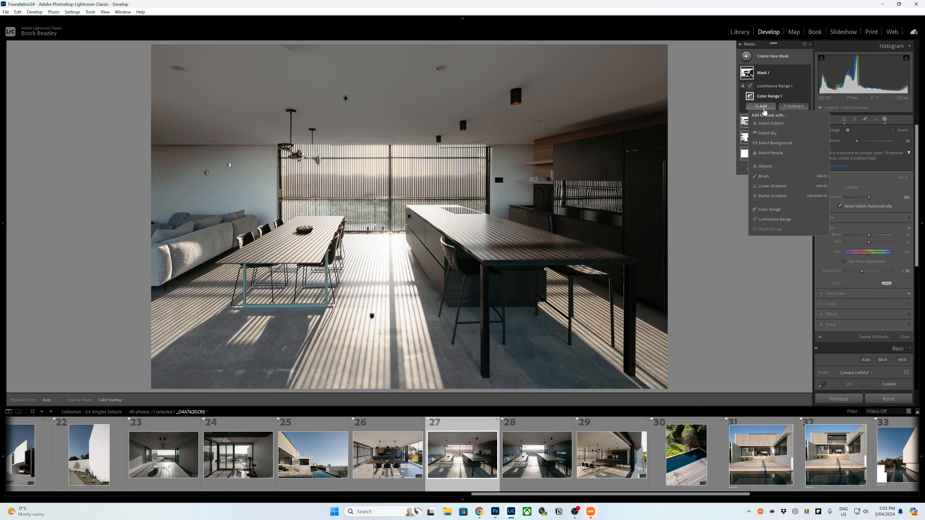
click(770, 209)
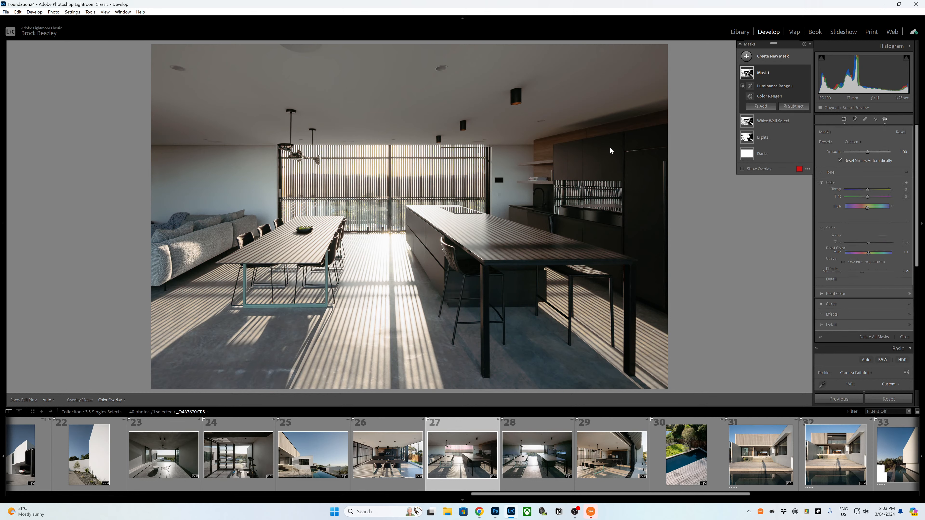
click(555, 129)
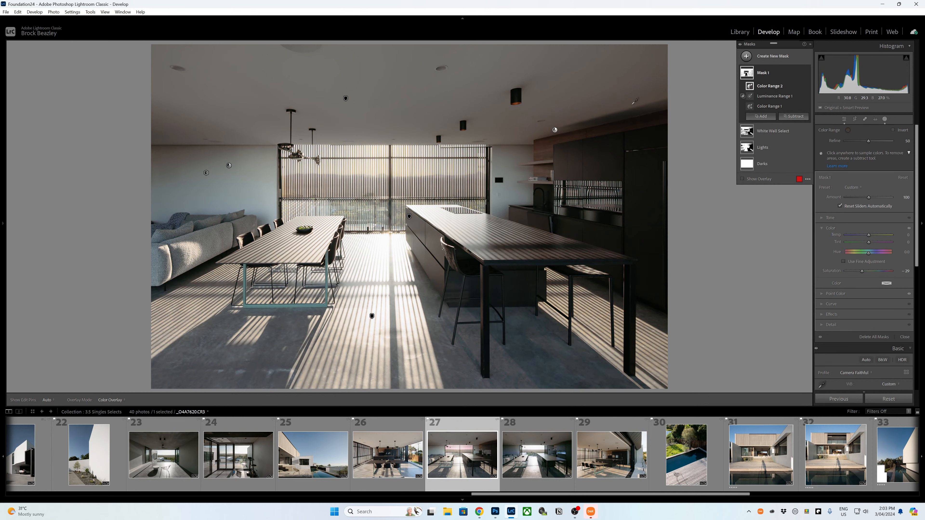
click(867, 141)
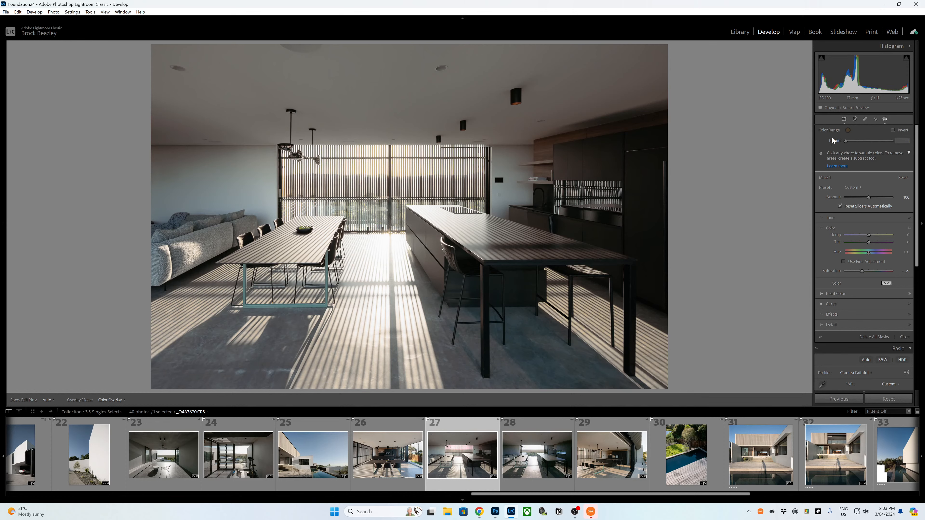
key(o)
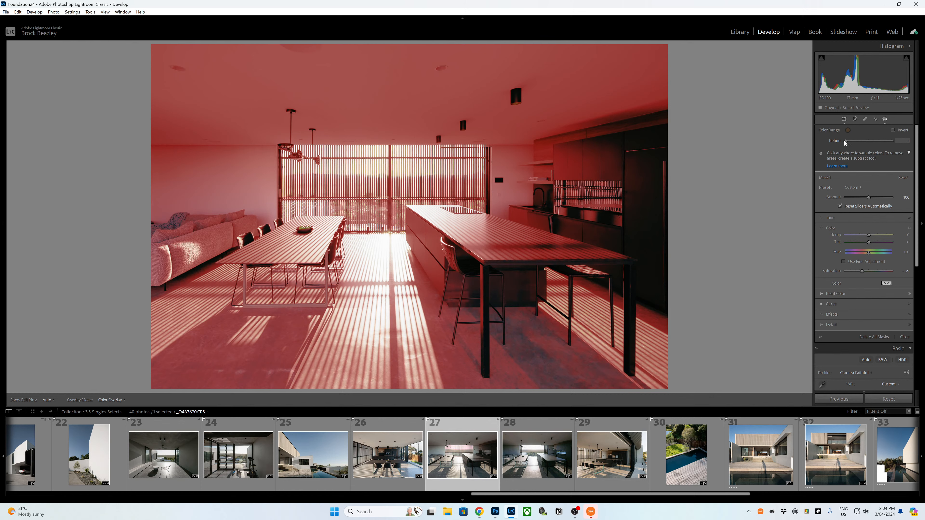
drag(844, 140, 847, 141)
Subtract the timber panelling above and beside the kitchen cabinets from the mask by brushing over it with object selection.
click(794, 116)
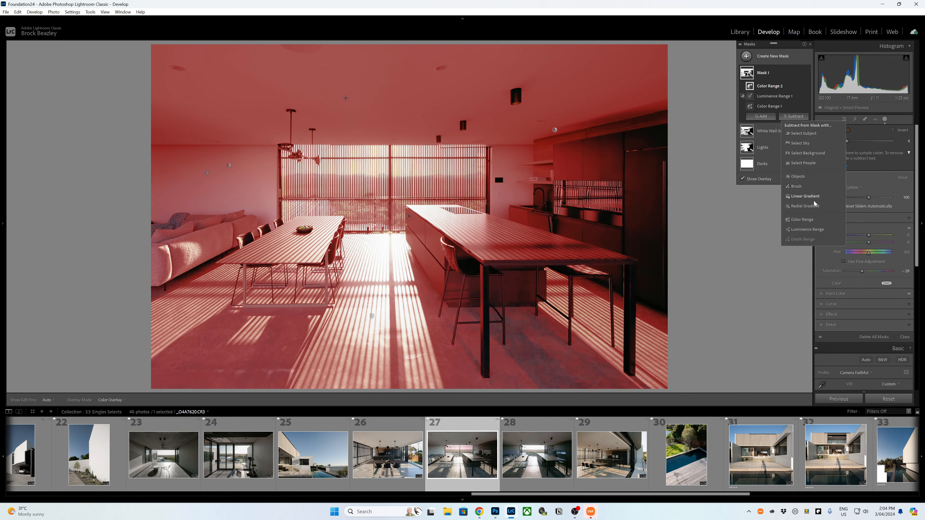
click(797, 176)
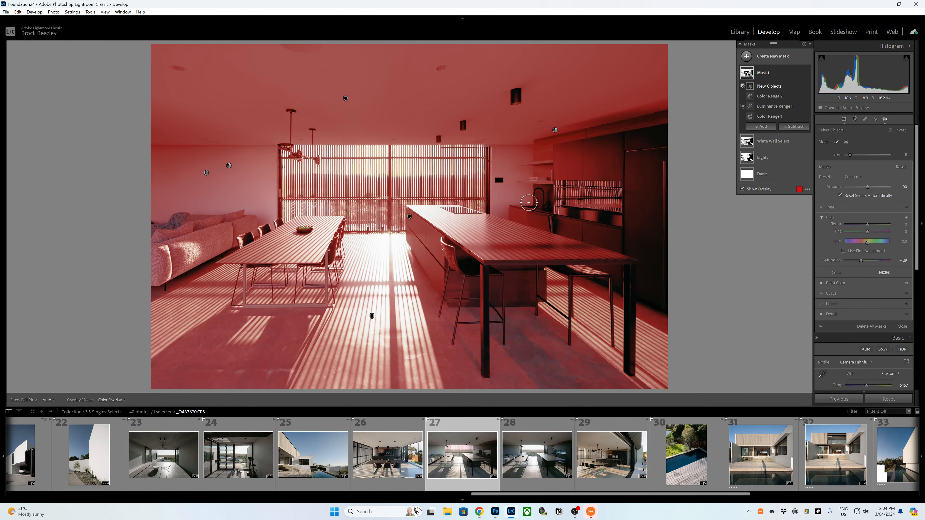
mouse_move(538, 160)
mouse_down()
mouse_move(549, 164)
mouse_move(539, 148)
mouse_move(671, 116)
mouse_up()
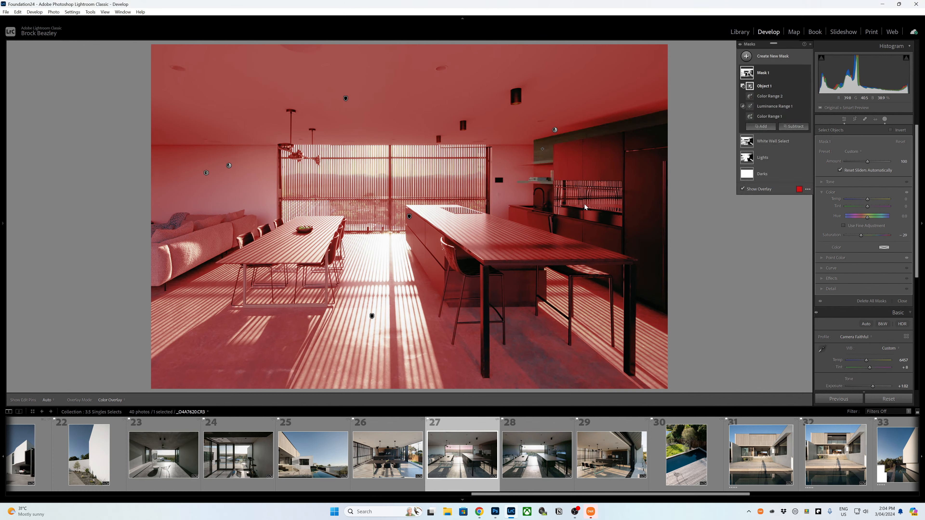
click(794, 126)
click(798, 186)
drag(552, 175, 540, 172)
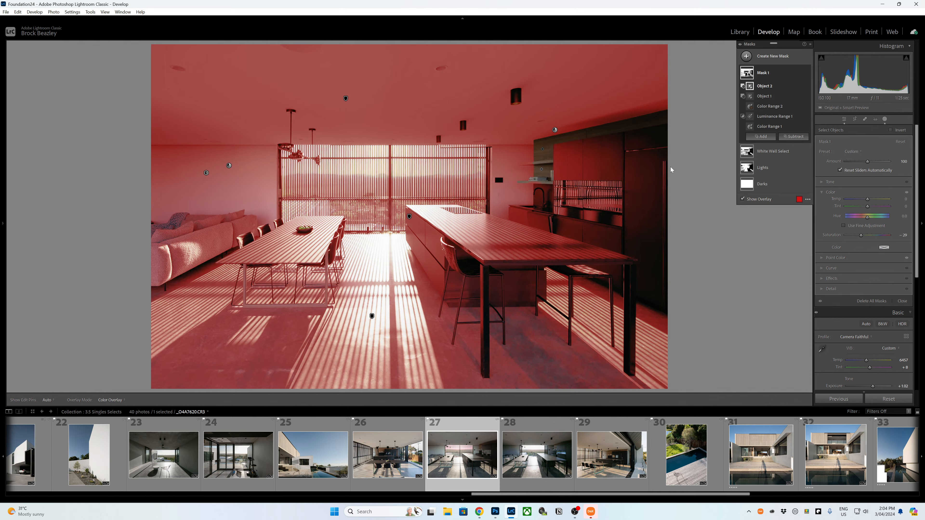
click(593, 193)
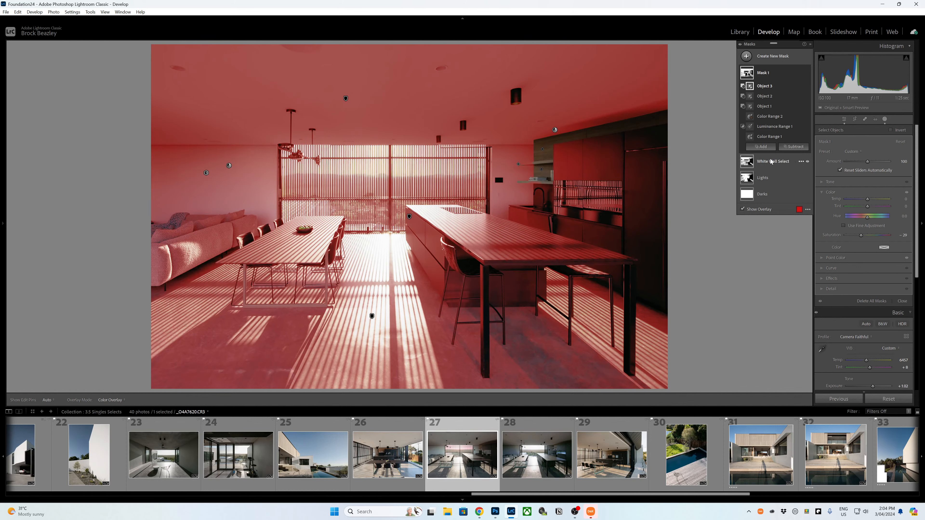
Subtract the floating kitchen shelves from the mask using object selection in rectangle mode.
click(846, 142)
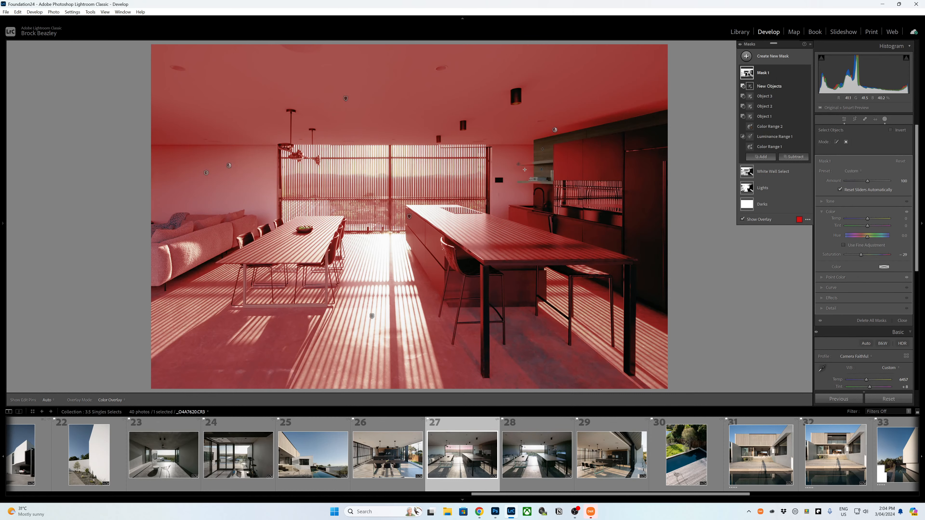
drag(520, 162, 558, 170)
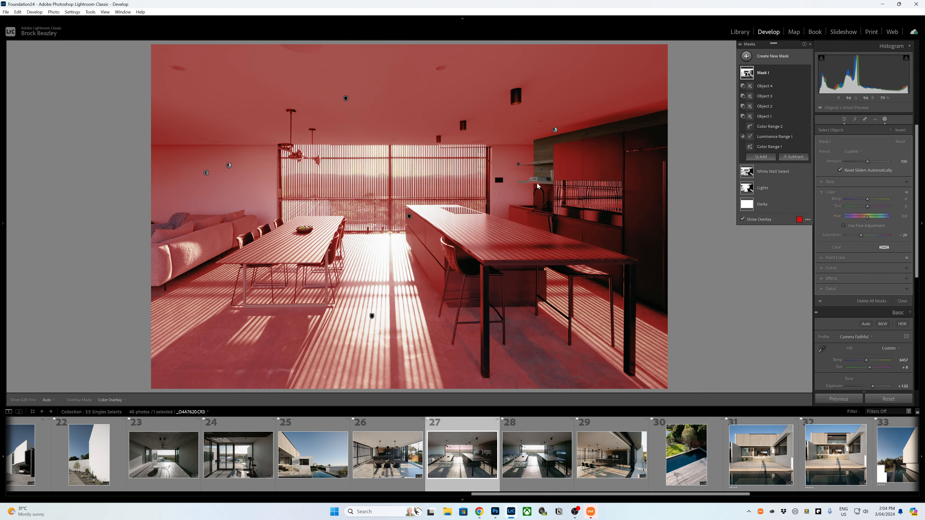
drag(554, 185, 522, 180)
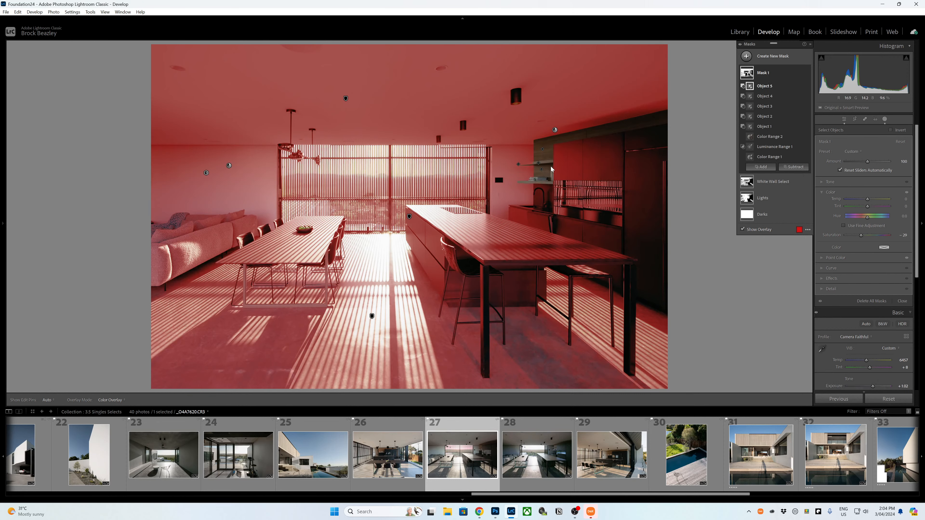
drag(555, 163, 516, 165)
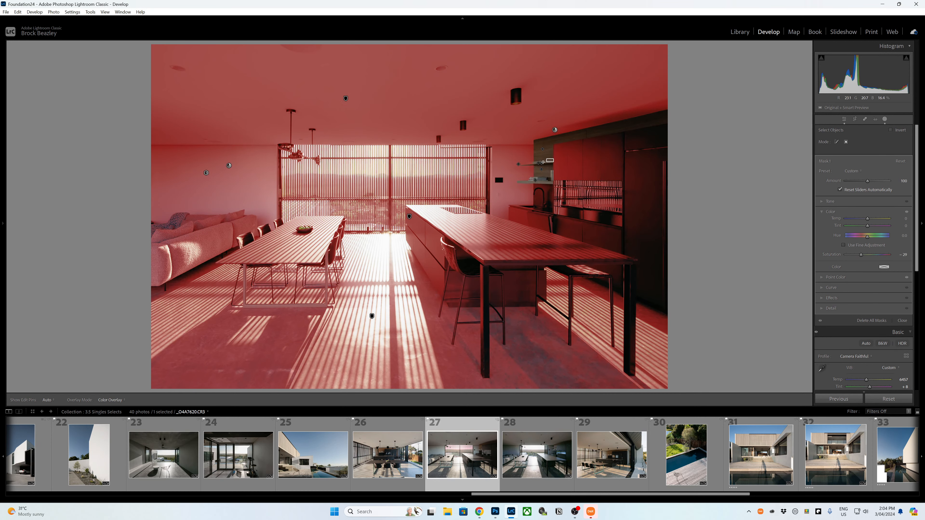
Subtract the upper and lower kitchen cabinets, the dining table and the sofa from the mask with rectangular object selections.
drag(554, 159, 627, 184)
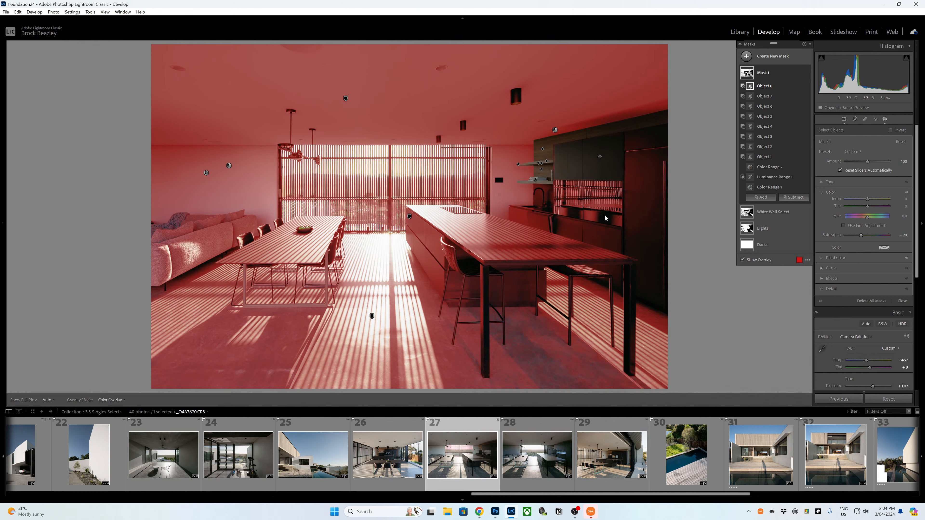
drag(506, 206, 635, 257)
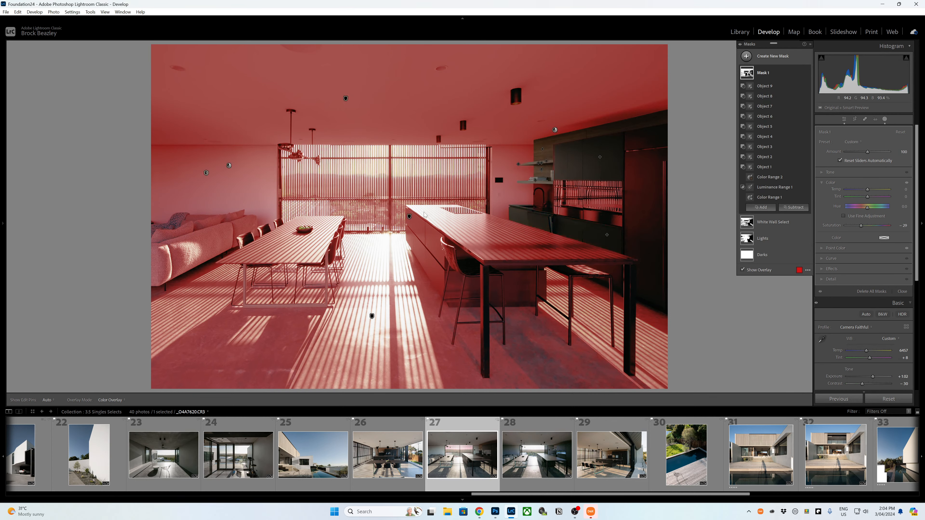
drag(346, 217, 210, 290)
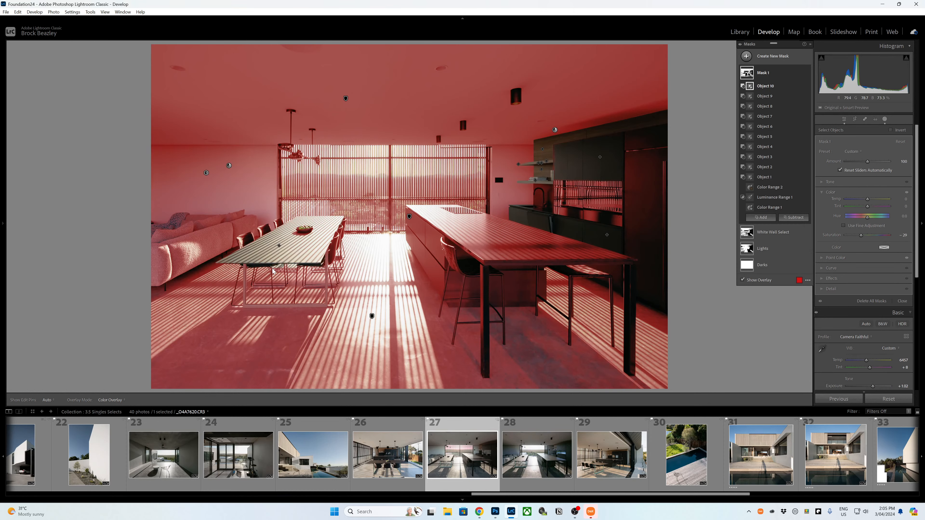
drag(154, 293, 260, 211)
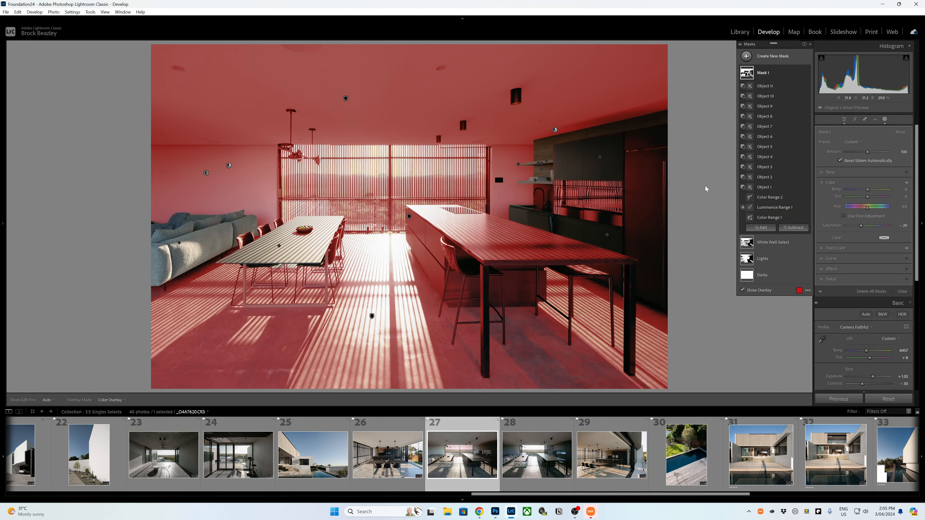
Subtract the kitchen island from the mask by painting over it with the object selection brush at size 10.
key(bracketleft)
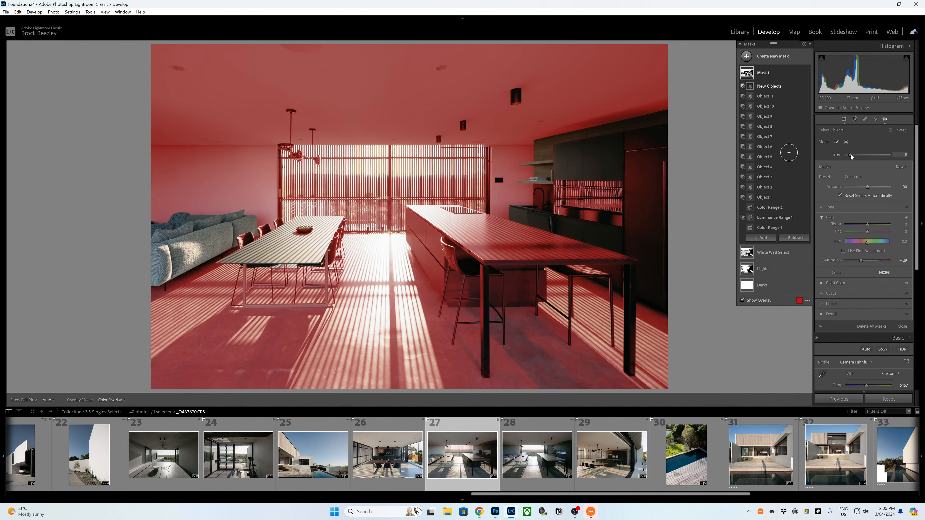
mouse_move(487, 254)
mouse_down()
mouse_move(621, 257)
mouse_move(458, 208)
mouse_move(409, 206)
mouse_move(477, 257)
mouse_move(454, 234)
mouse_move(550, 242)
mouse_move(432, 216)
mouse_move(443, 223)
mouse_move(438, 275)
mouse_move(451, 294)
mouse_move(463, 262)
mouse_move(472, 299)
mouse_move(481, 276)
mouse_move(499, 300)
mouse_move(527, 272)
mouse_move(537, 294)
mouse_move(540, 281)
mouse_move(534, 302)
mouse_move(454, 296)
mouse_move(497, 264)
mouse_move(490, 272)
mouse_move(542, 265)
mouse_up()
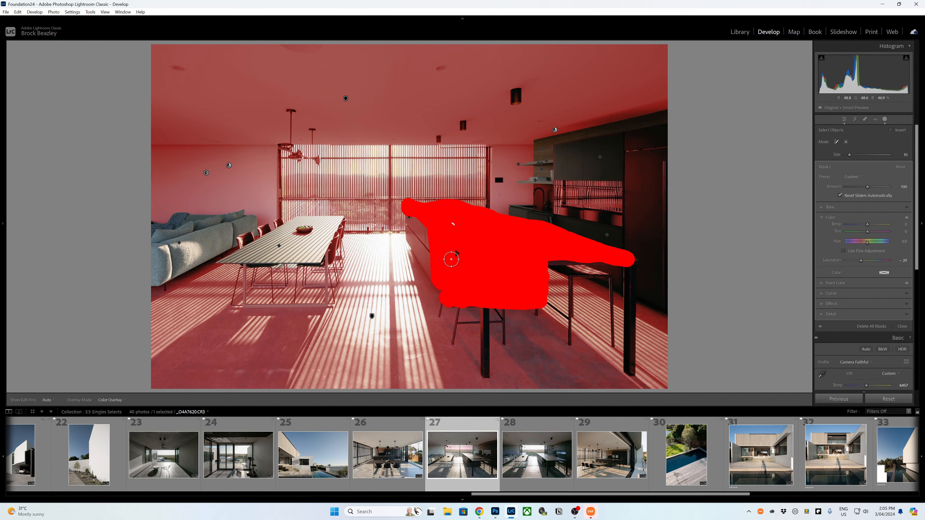
mouse_move(418, 224)
mouse_down()
mouse_move(410, 215)
mouse_move(410, 237)
mouse_move(432, 269)
mouse_move(430, 246)
mouse_up()
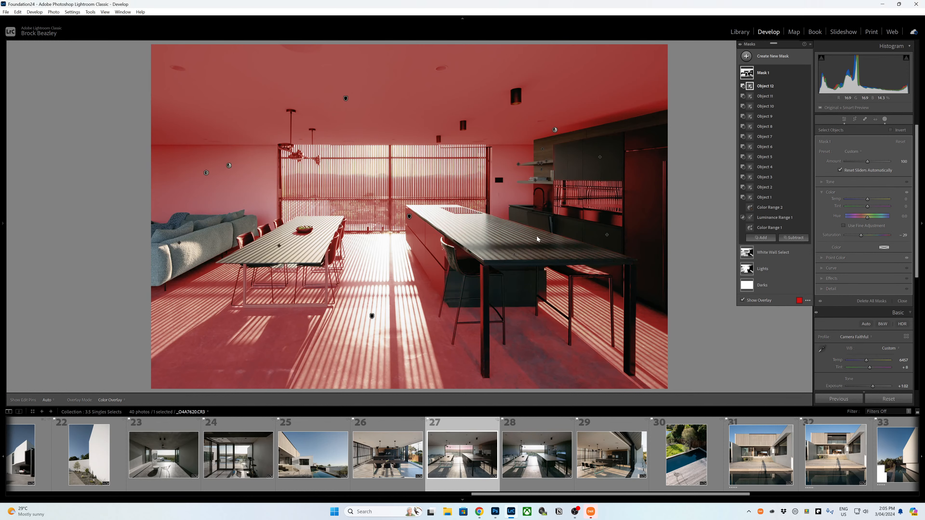
Subtract the side of the kitchen island from the mask with a rectangular object selection, hide the overlay and review the photo full screen.
click(794, 237)
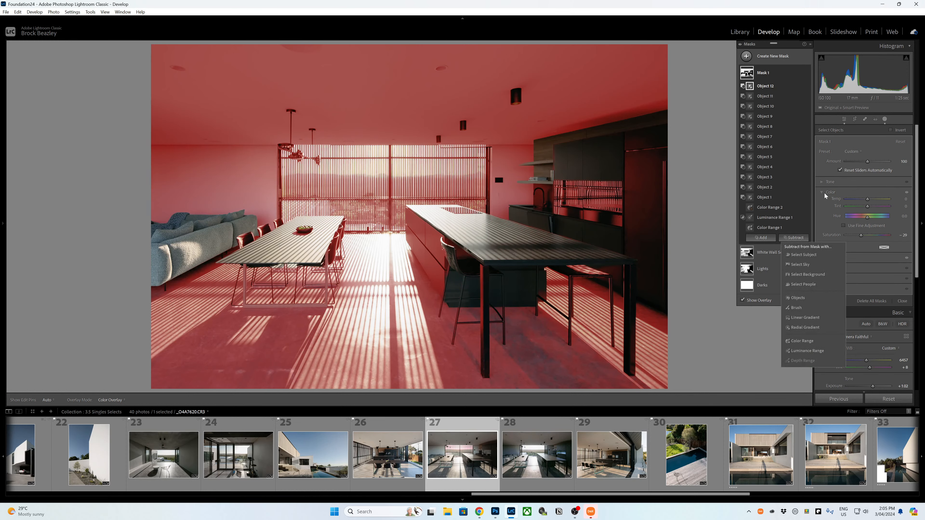
click(798, 298)
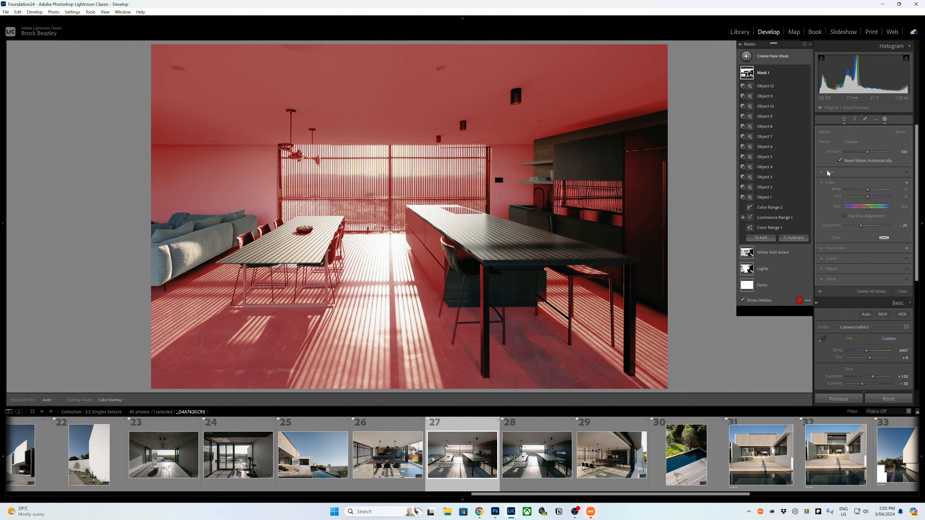
mouse_move(408, 230)
mouse_down()
mouse_move(439, 282)
mouse_move(435, 239)
mouse_move(410, 214)
mouse_move(430, 255)
mouse_up()
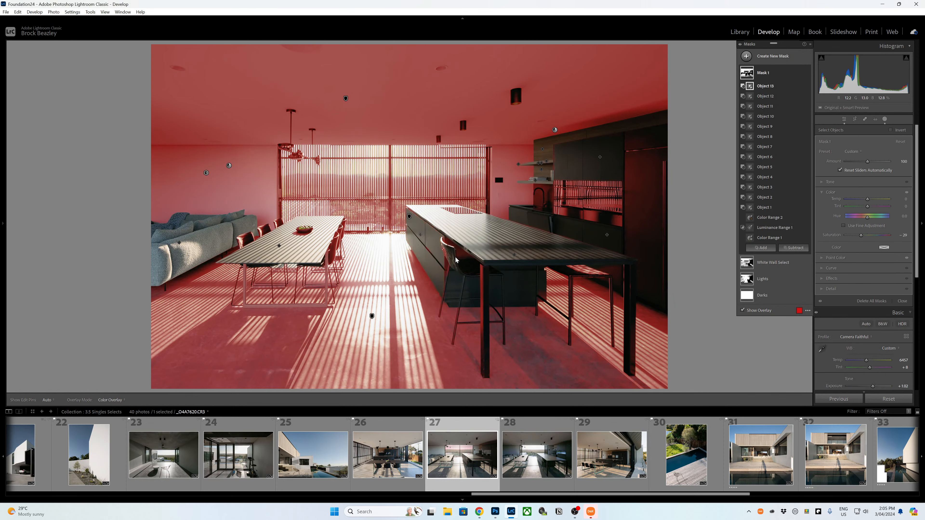
key(o)
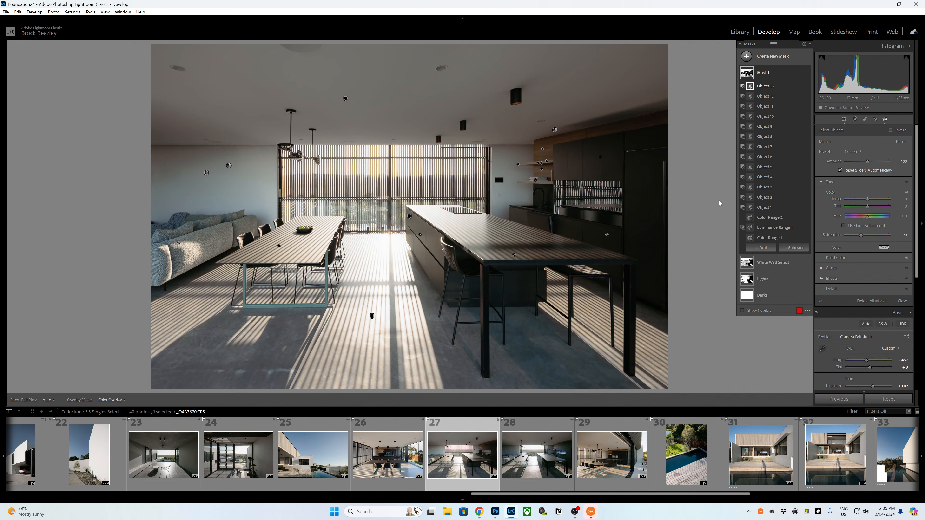
key(shift+w)
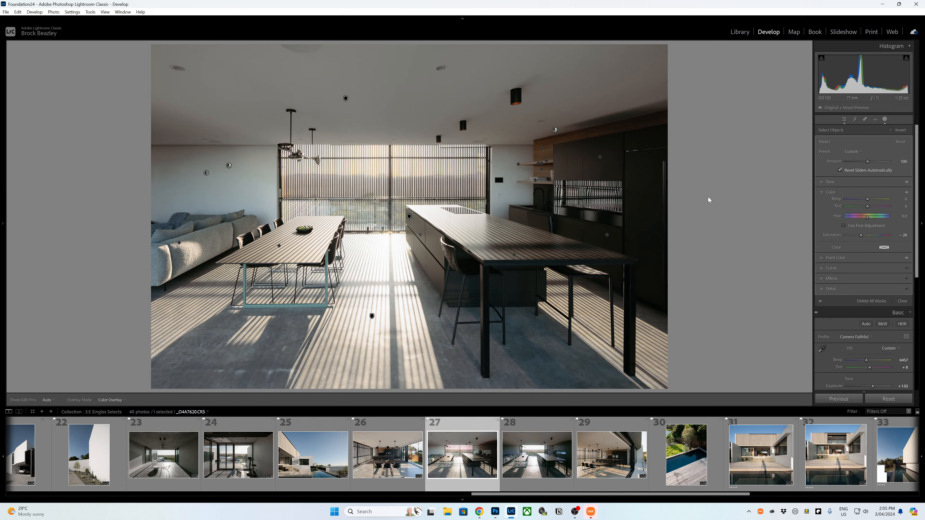
key(shift+w)
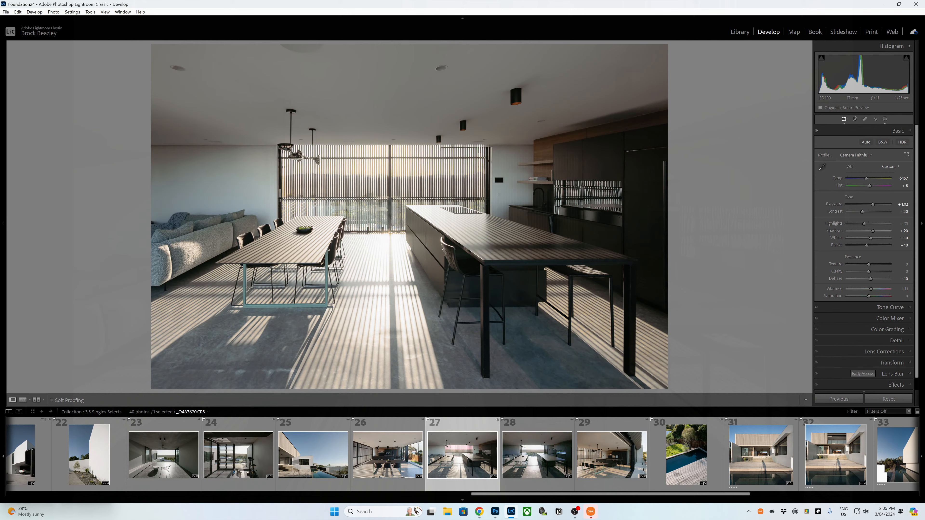
key(f)
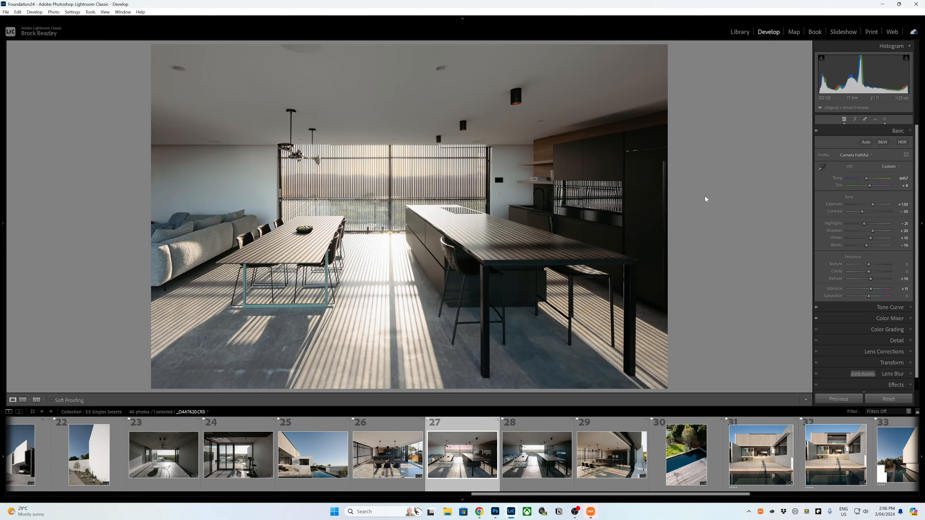
Create a new mask covering the sofa using object selection in rectangle mode.
click(885, 120)
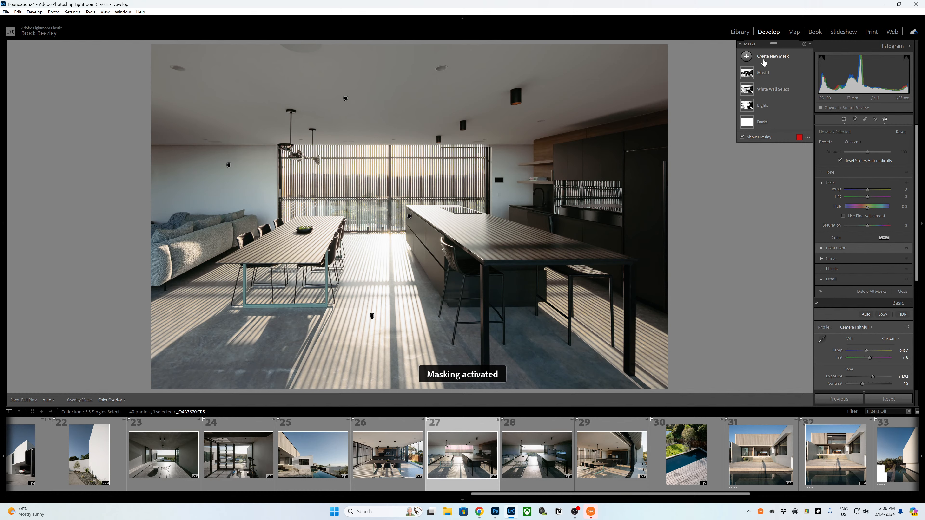
click(761, 57)
click(791, 117)
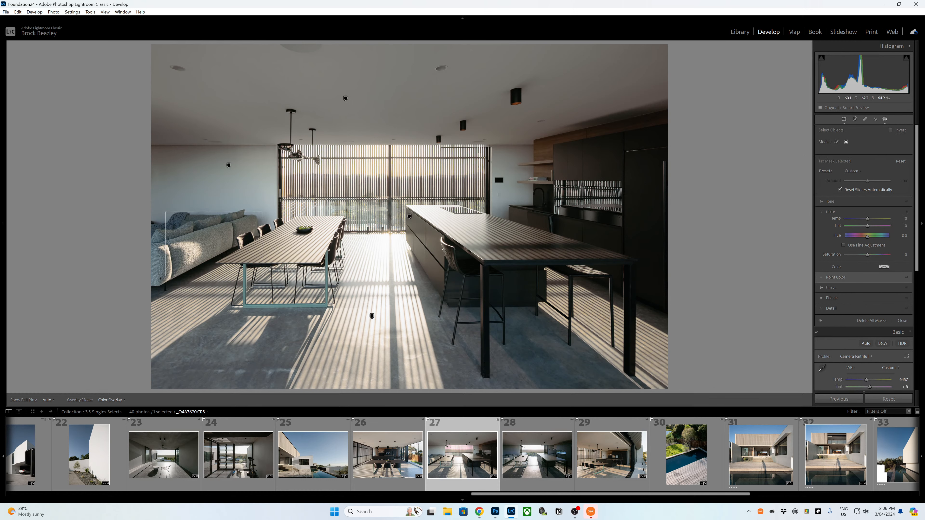
click(396, 226)
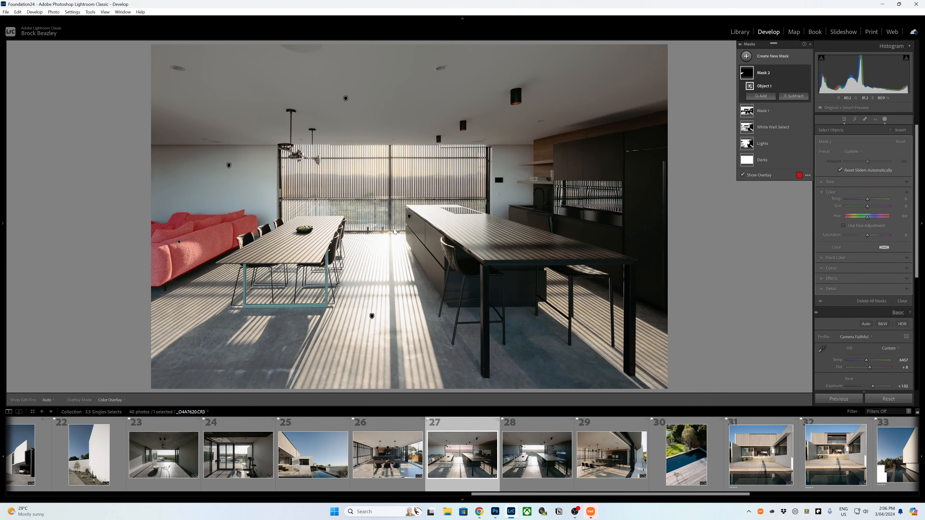
Sample two colours on the sofa with Point Color in the new mask and lower the saturation shift to −30.
click(836, 258)
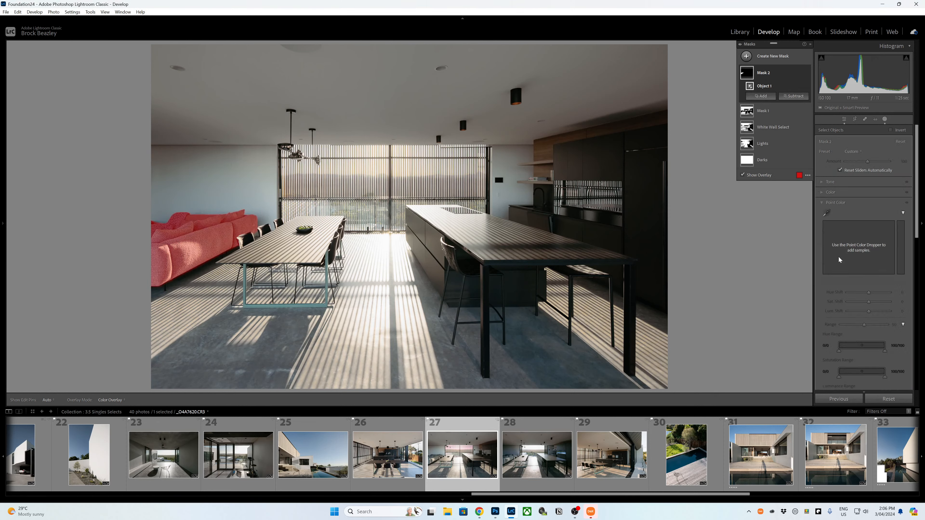
click(827, 213)
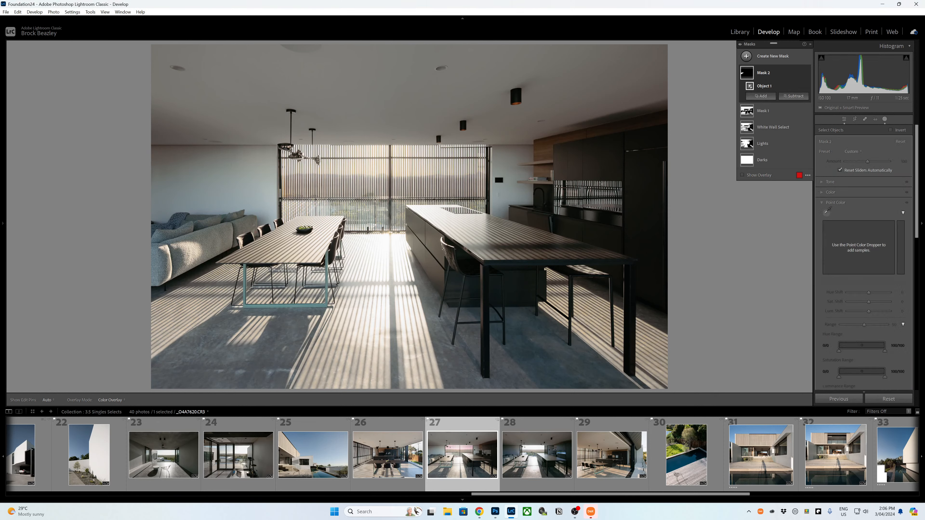
click(226, 233)
drag(869, 302, 863, 305)
click(827, 213)
click(250, 223)
Add a warm brown Point Color sample to the sofa mask and lower its saturation shift.
click(827, 213)
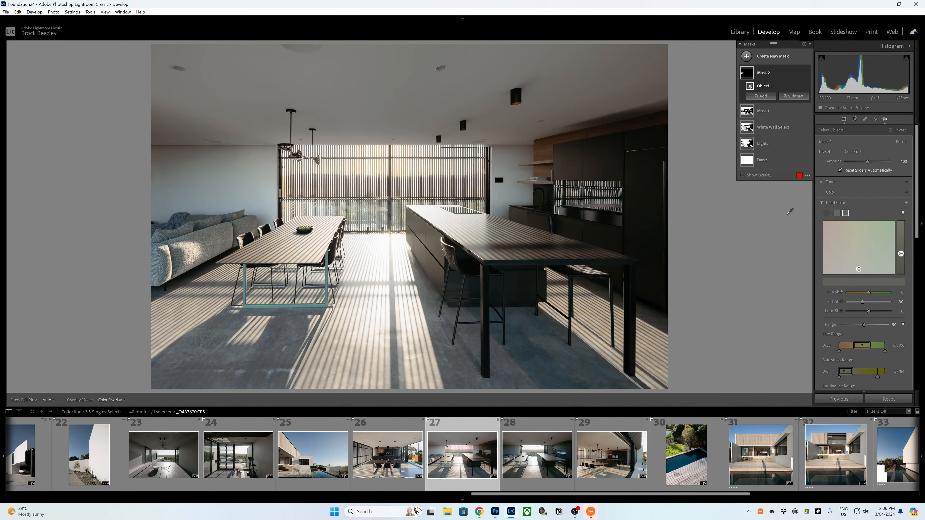
click(277, 249)
click(827, 214)
click(590, 162)
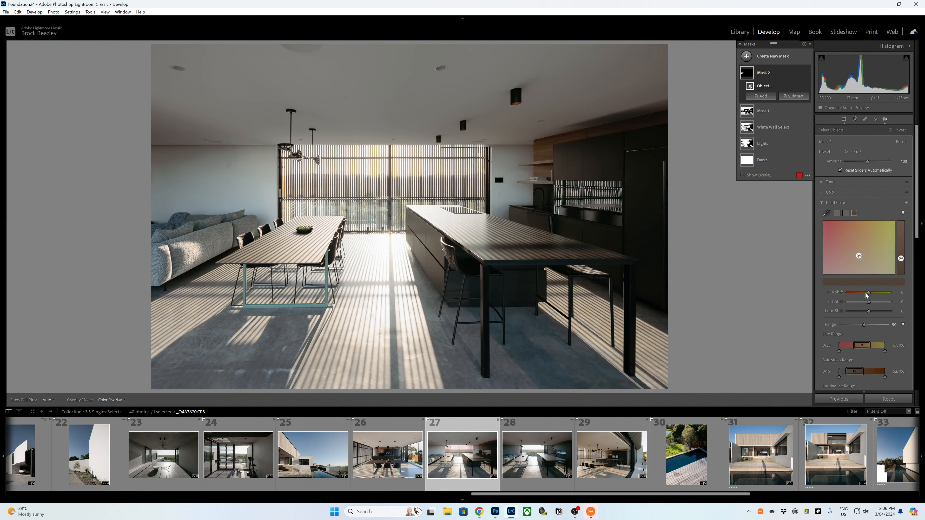
drag(869, 302, 863, 303)
In Mask 1, lower the saturation shift of the sampled green-grey wall colour further and set Tint to 2.
click(751, 116)
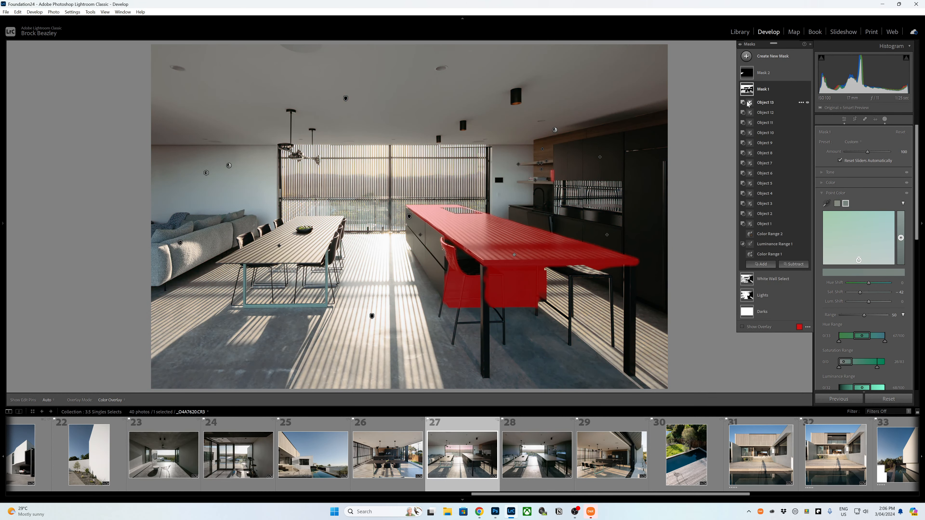
drag(356, 214, 263, 206)
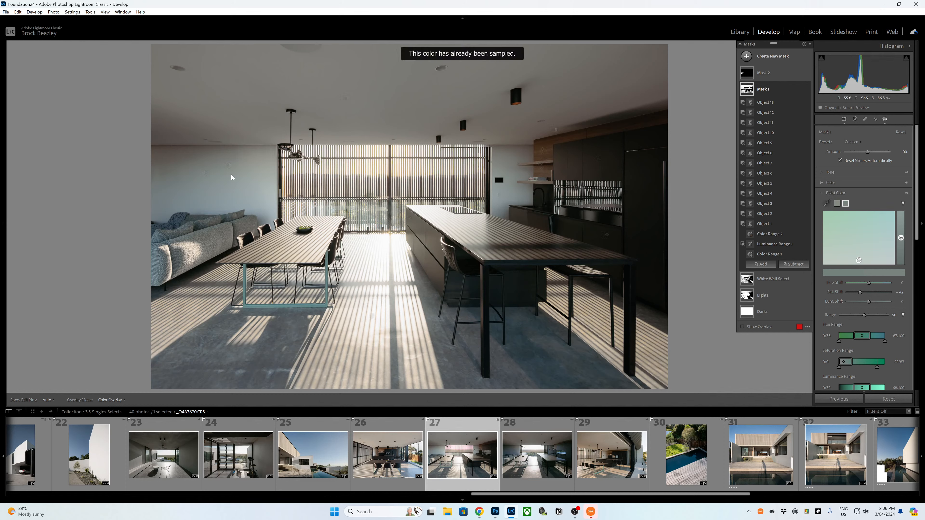
drag(860, 292, 858, 295)
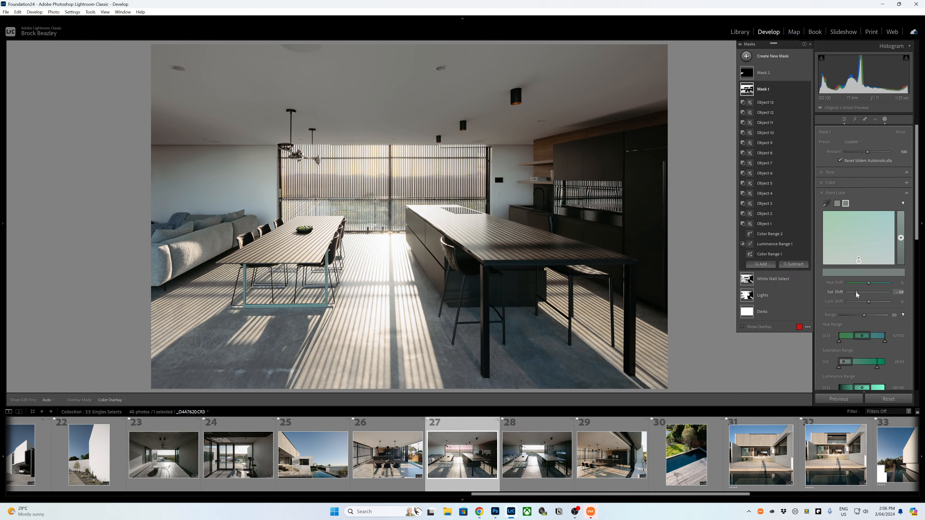
click(830, 184)
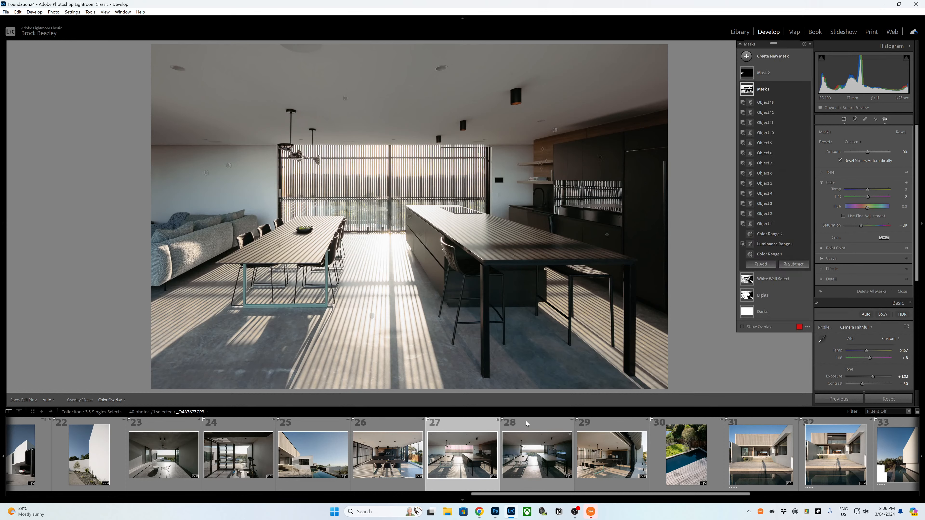
Synchronize only Mask 1 and Mask 2 from this photo to the neighbouring interior photo 28.
ctrl+click(545, 453)
key(ctrl+shift+s)
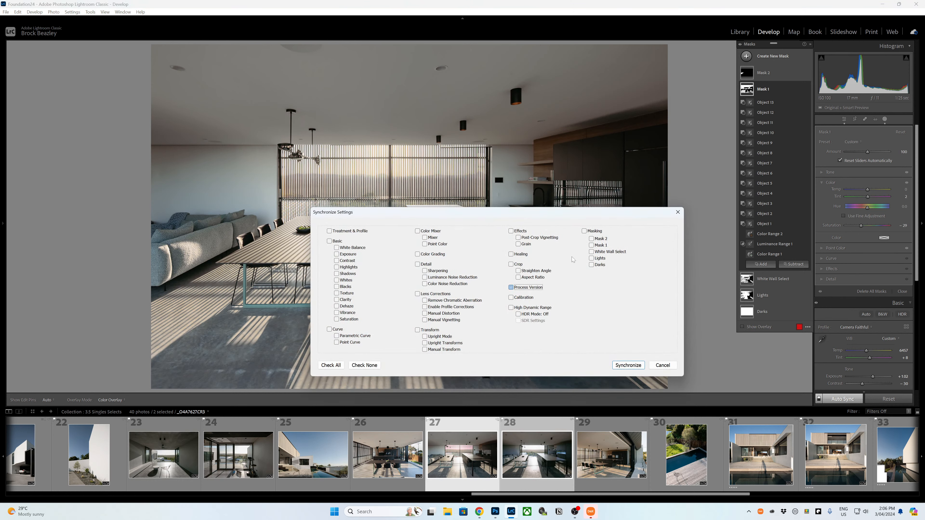
click(601, 238)
click(601, 245)
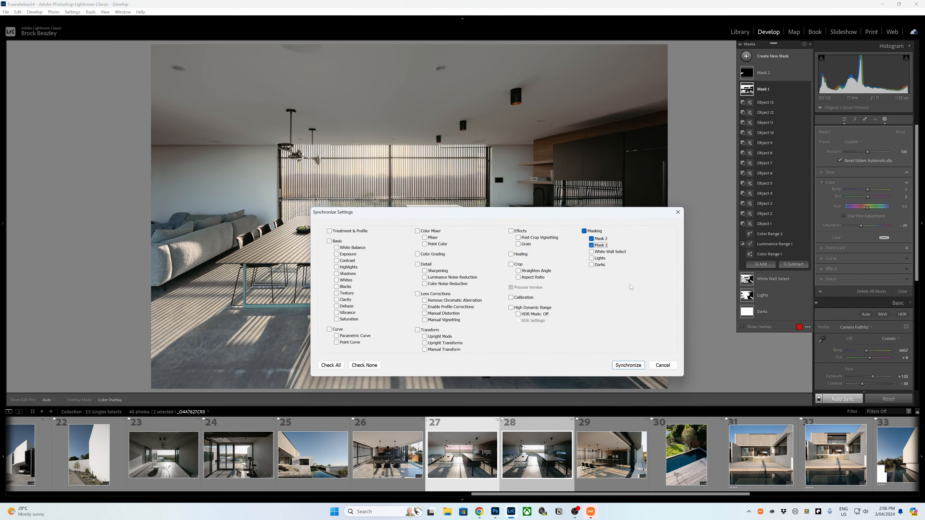
click(628, 365)
click(487, 265)
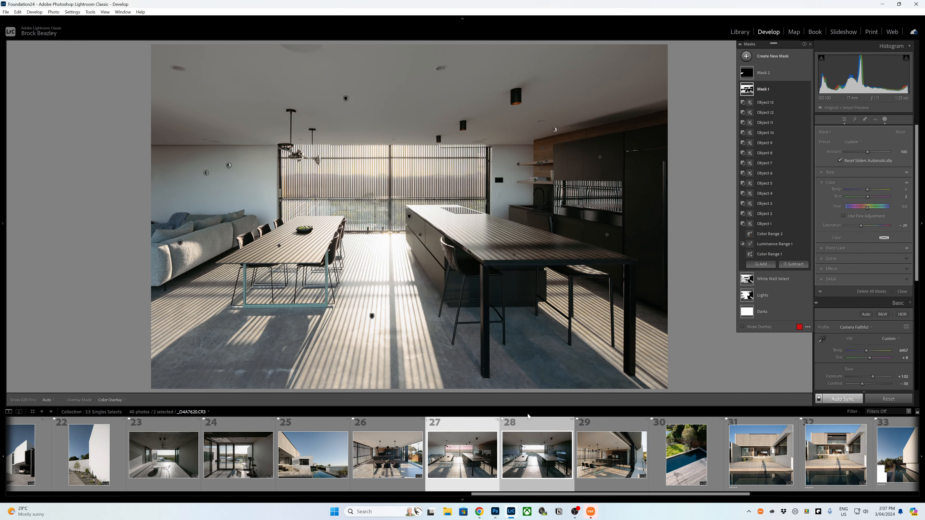
On photo 28, resample Color Range 1 of Mask 1 from the wall above the sofa and set Refine to 52.
click(520, 456)
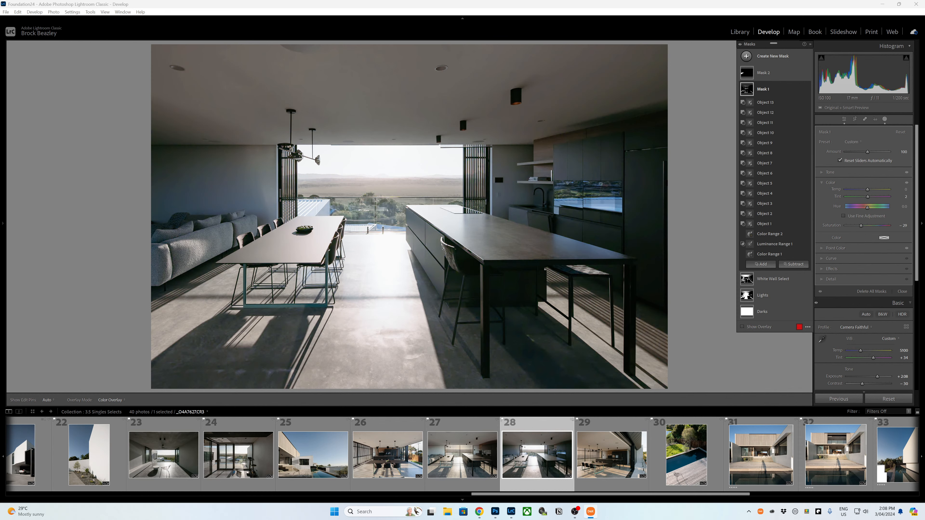
click(423, 3)
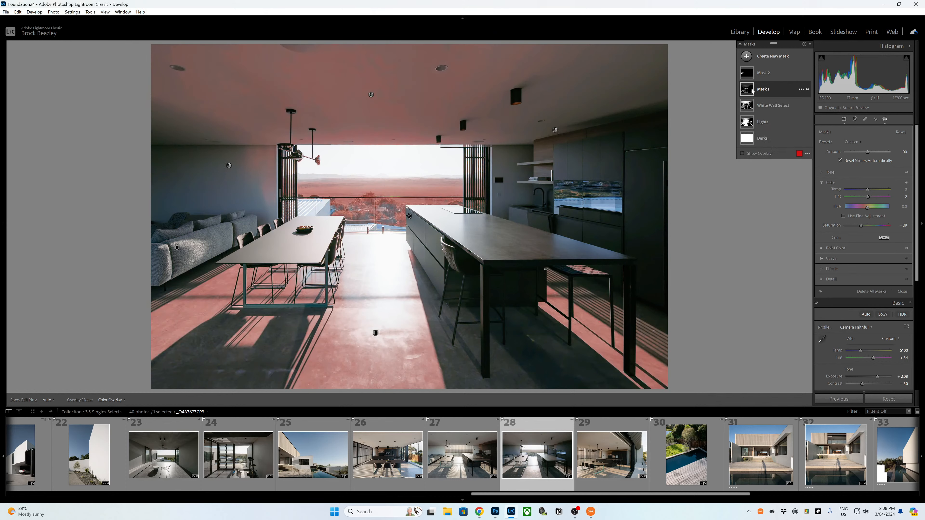
click(769, 254)
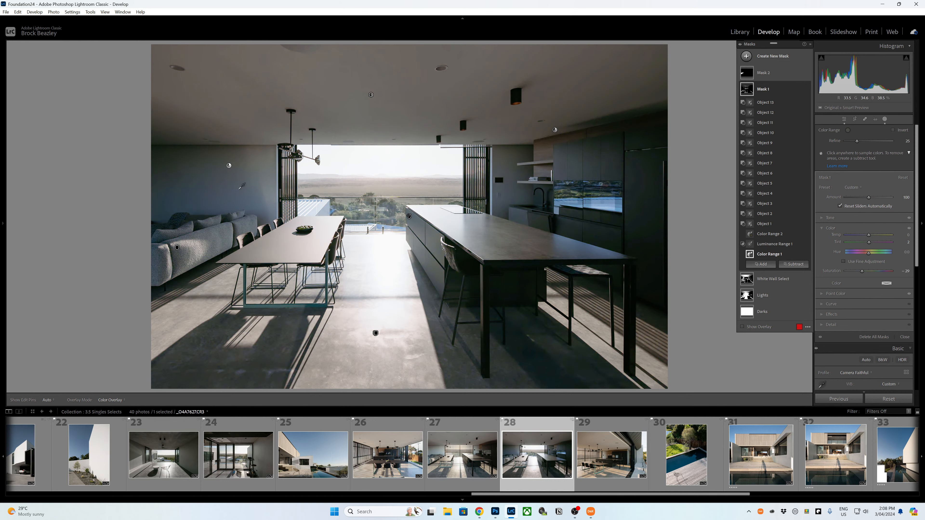
drag(857, 141, 869, 141)
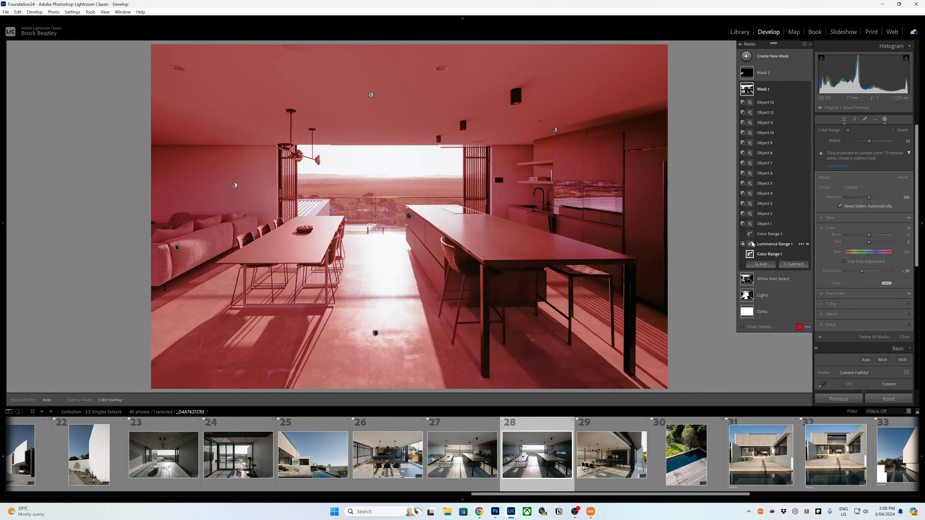
Resample Color Range 2 near the ceiling edge above the sofa, set Refine to 36, and toggle Mask 1's visibility to check its effect.
click(753, 236)
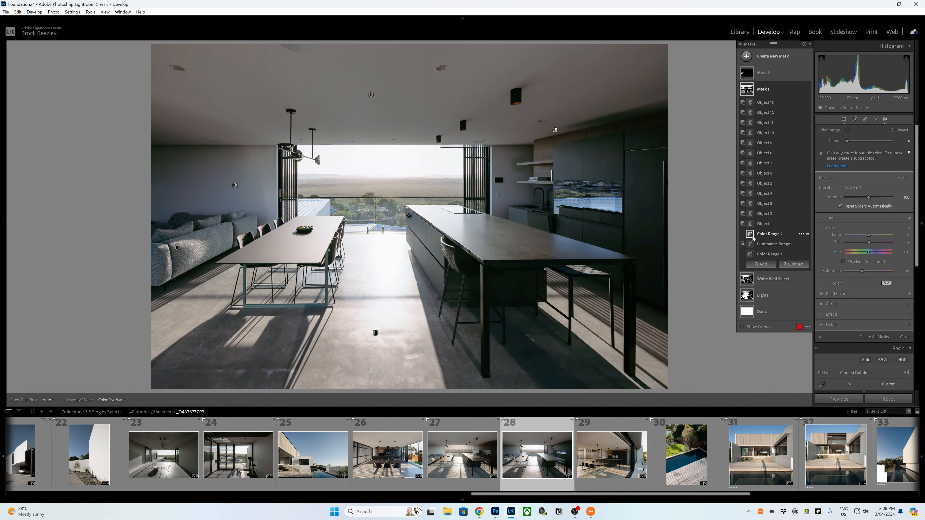
click(196, 140)
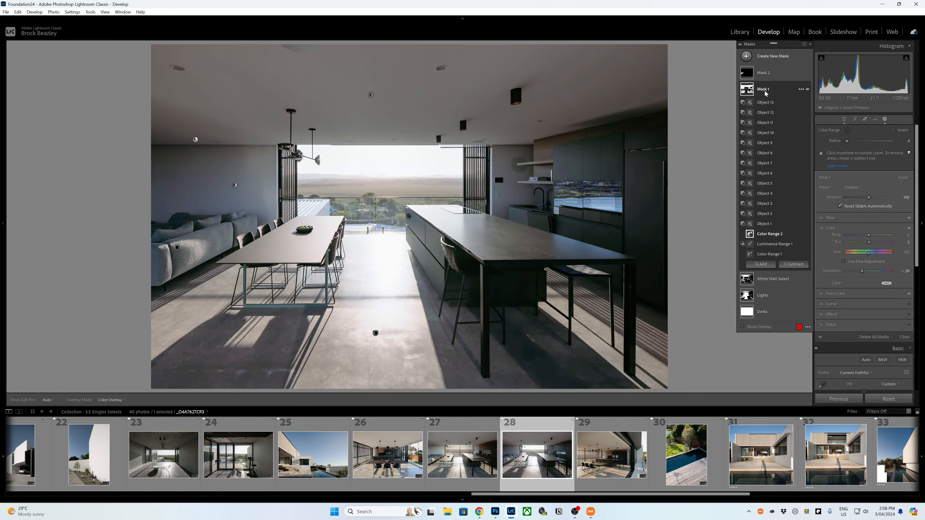
drag(859, 142, 862, 140)
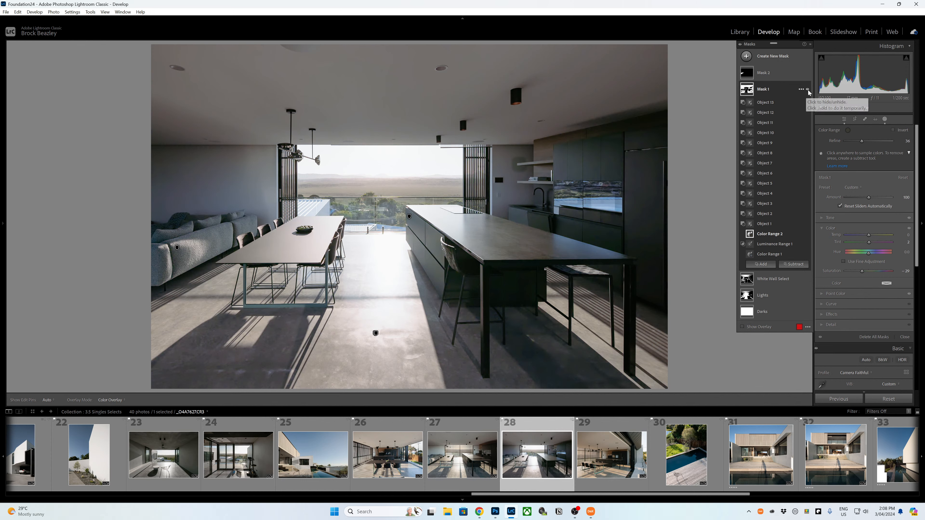
click(808, 89)
Compare Mask 1 with photo 27 and delete Object 13 and Object 12 from Mask 1 on photo 28.
click(472, 451)
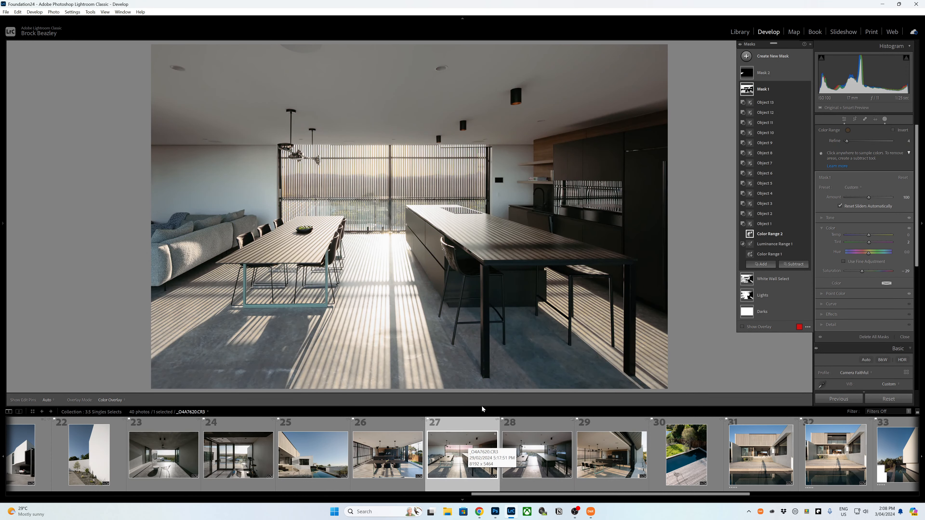
mouse_move(758, 95)
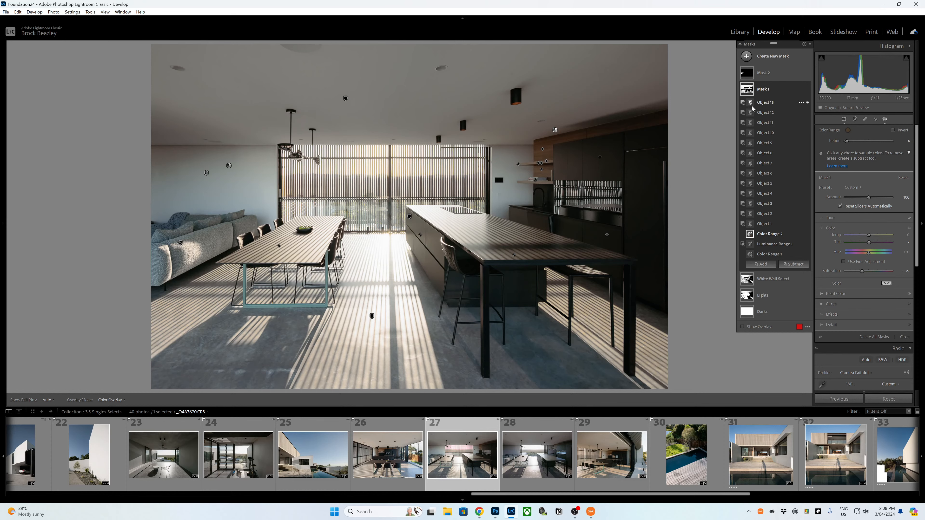
key(Right)
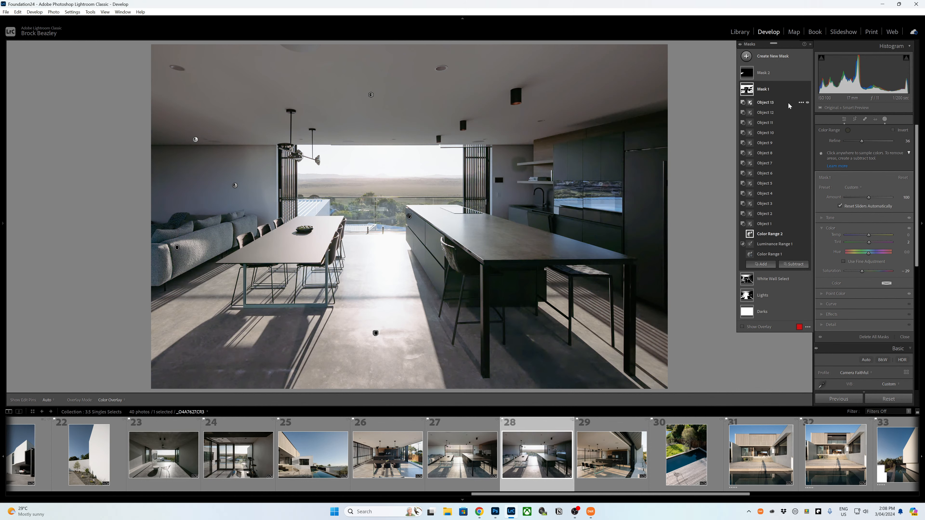
click(802, 103)
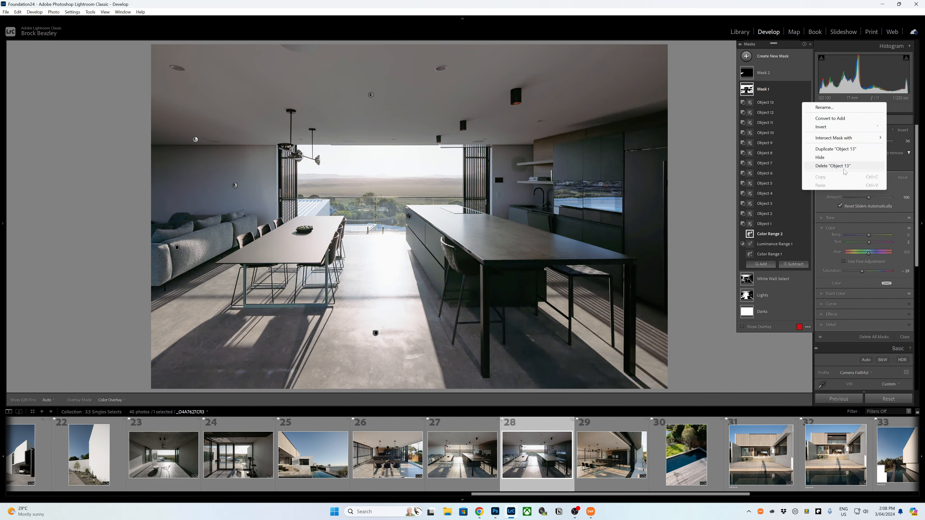
click(831, 167)
click(802, 103)
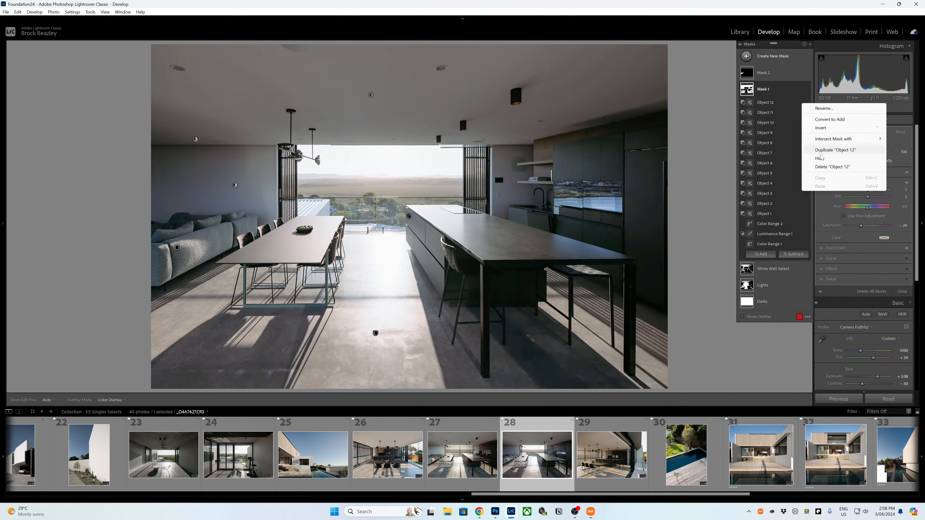
click(824, 167)
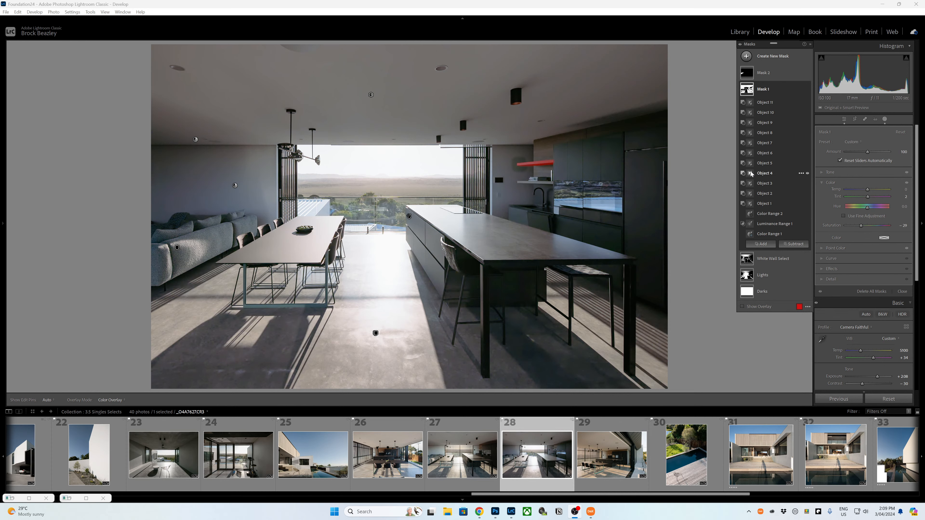
Delete Object 3 from Mask 1 on photo 28.
click(750, 184)
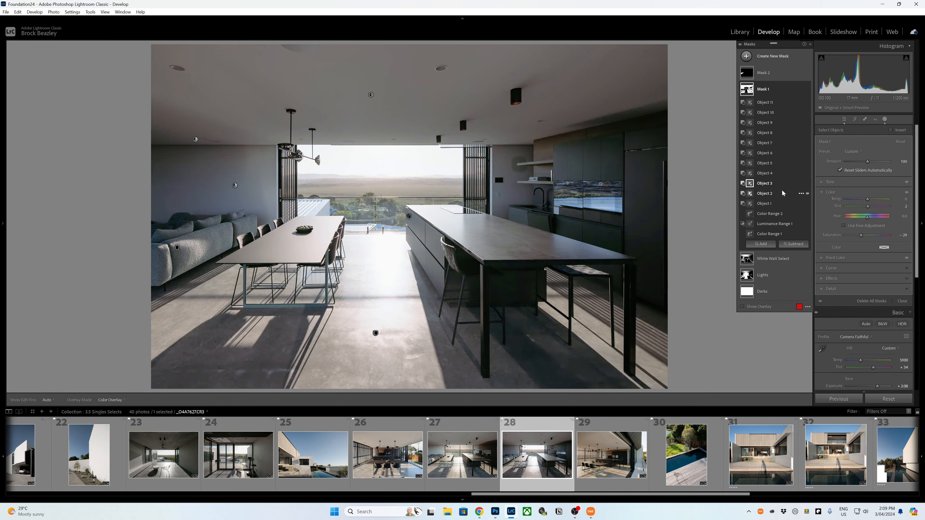
click(801, 185)
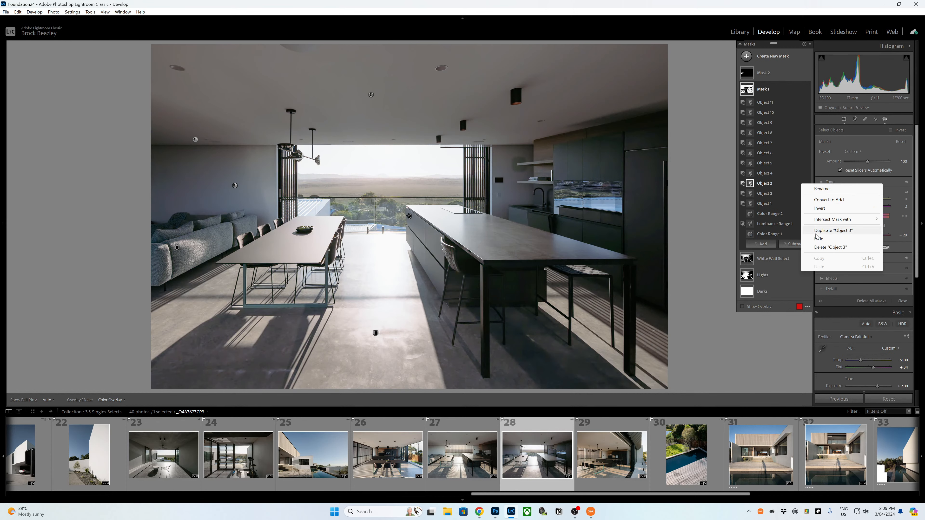
click(825, 251)
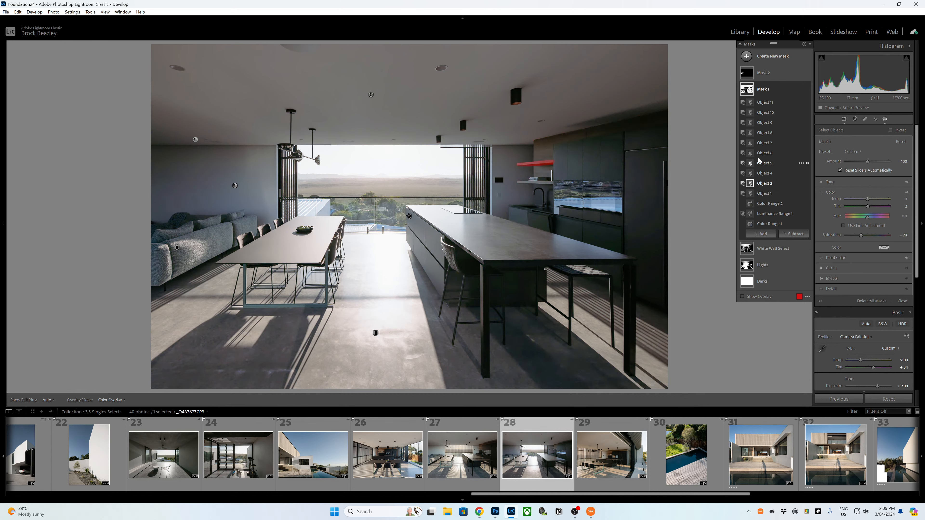
Inspect the sofa selection of Mask 2 and close the masking tools.
click(739, 83)
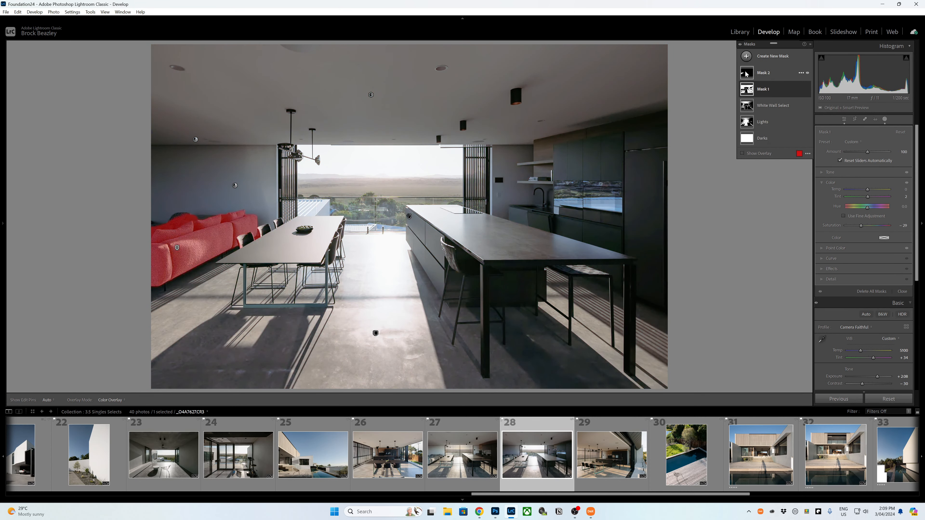
click(747, 75)
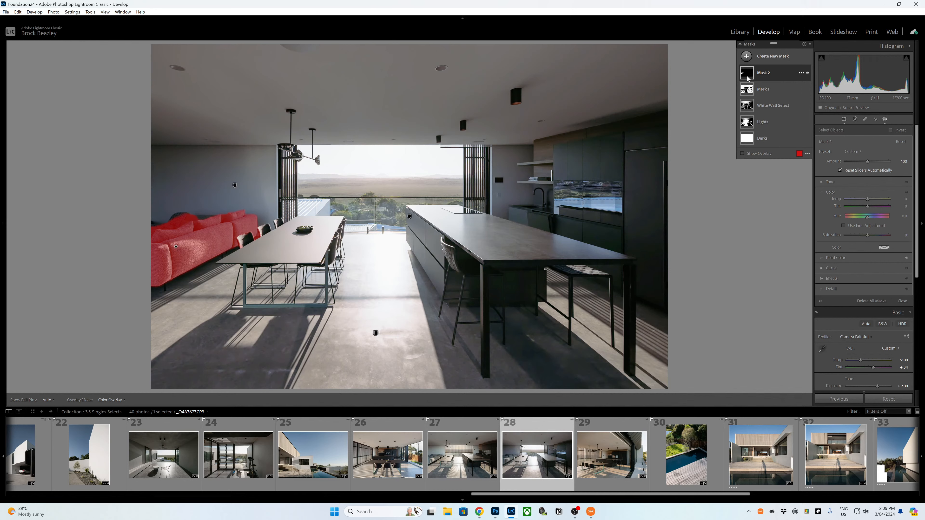
click(747, 74)
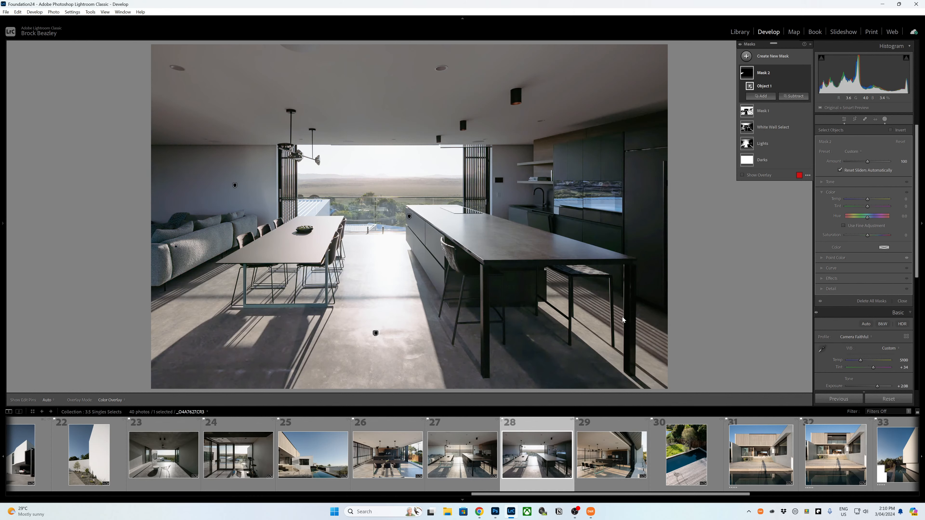
mouse_move(749, 74)
click(884, 119)
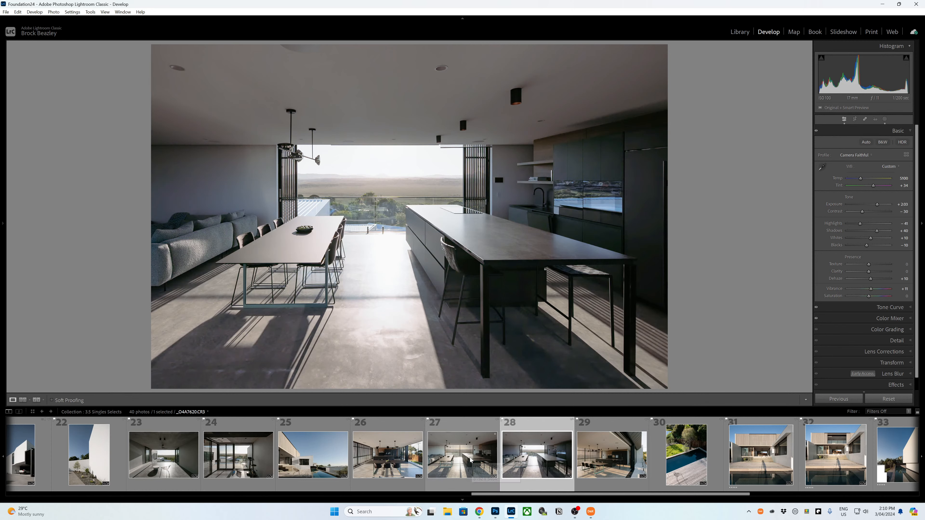
Compare the overall colour of photo 28 with photo 27.
click(479, 463)
click(519, 461)
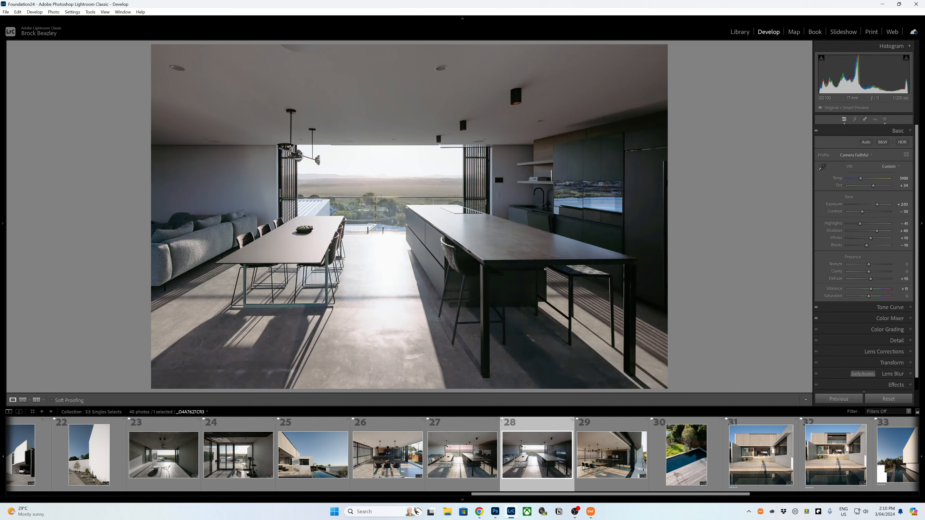
key(alt+Tab)
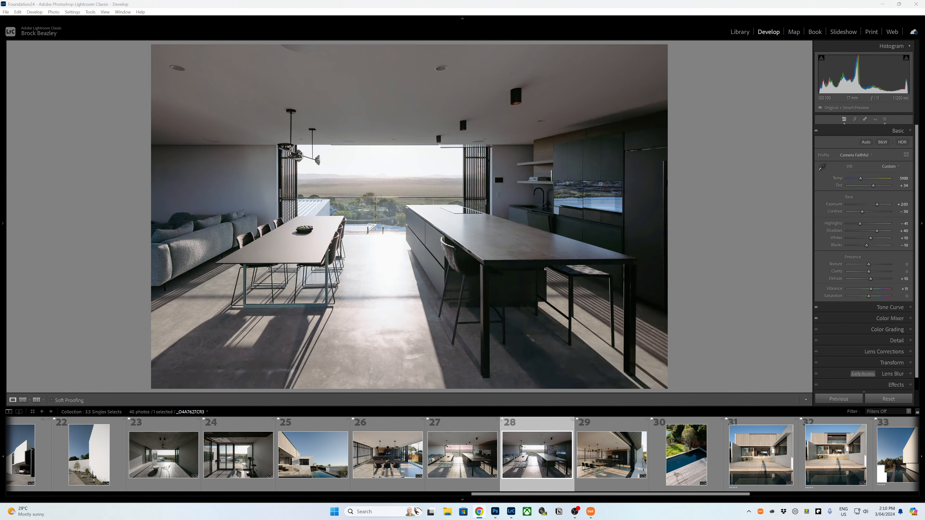
click(619, 4)
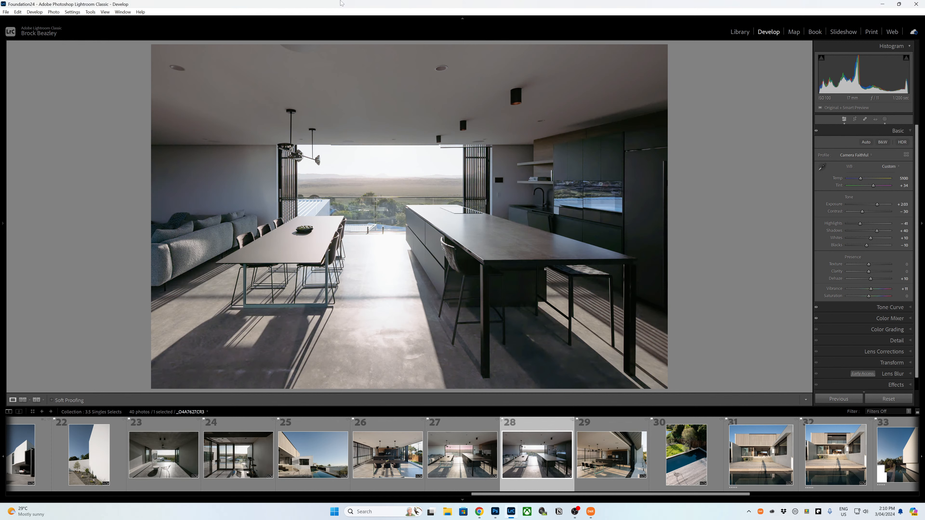
click(470, 456)
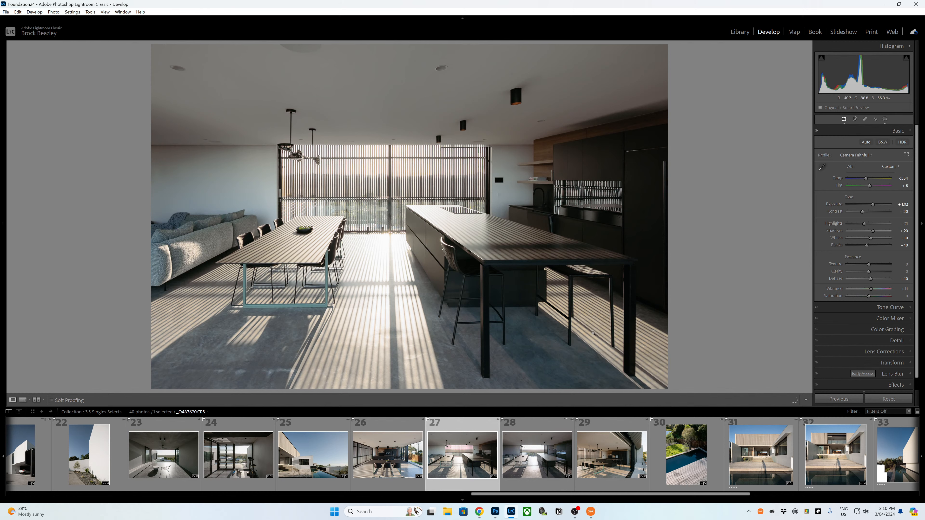
right_click(556, 382)
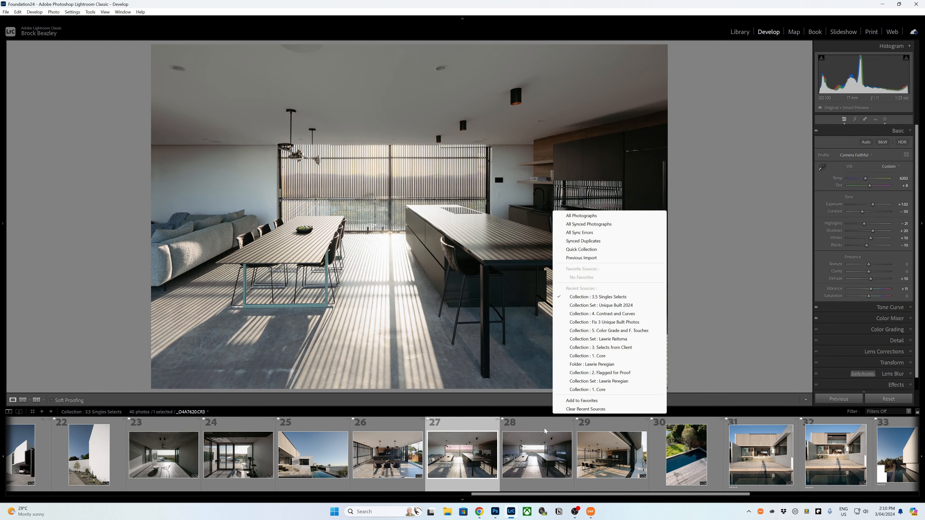
click(535, 458)
click(534, 459)
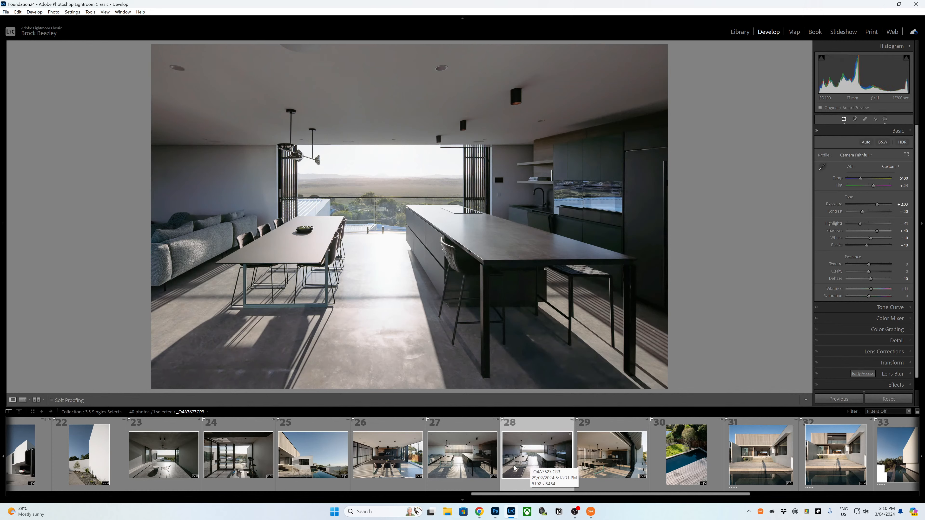
Set photo 28's Tint to +8 and Temp to 6187, checking the white balance against photo 27.
key(minus)
key(minus)
key(minus)
key(minus)
key(minus)
key(minus)
key(minus)
key(minus)
key(minus)
key(minus)
key(minus)
key(minus)
key(minus)
key(minus)
key(minus)
key(minus)
key(minus)
key(minus)
key(minus)
key(minus)
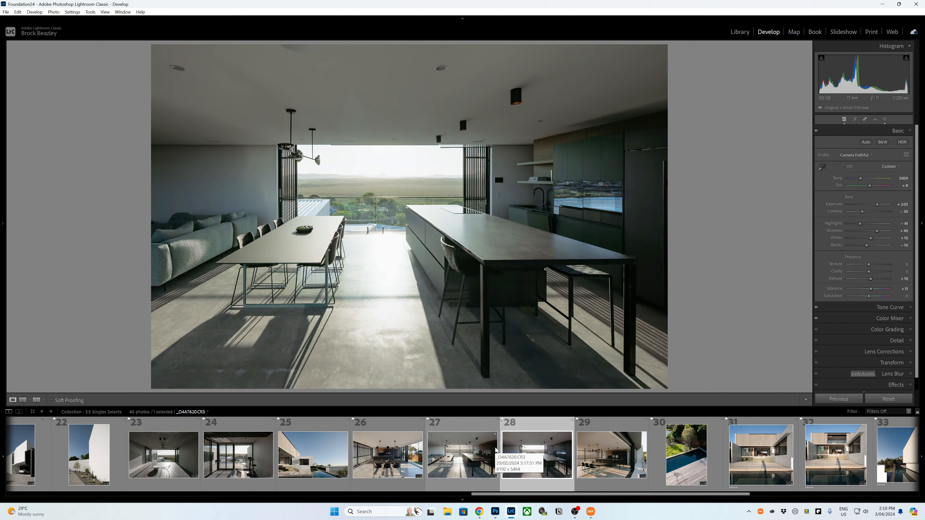
click(473, 467)
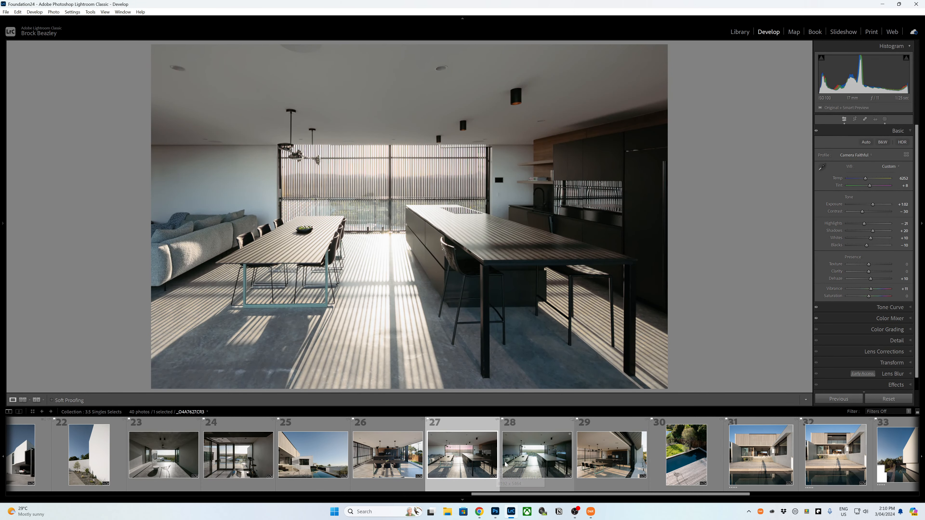
click(507, 466)
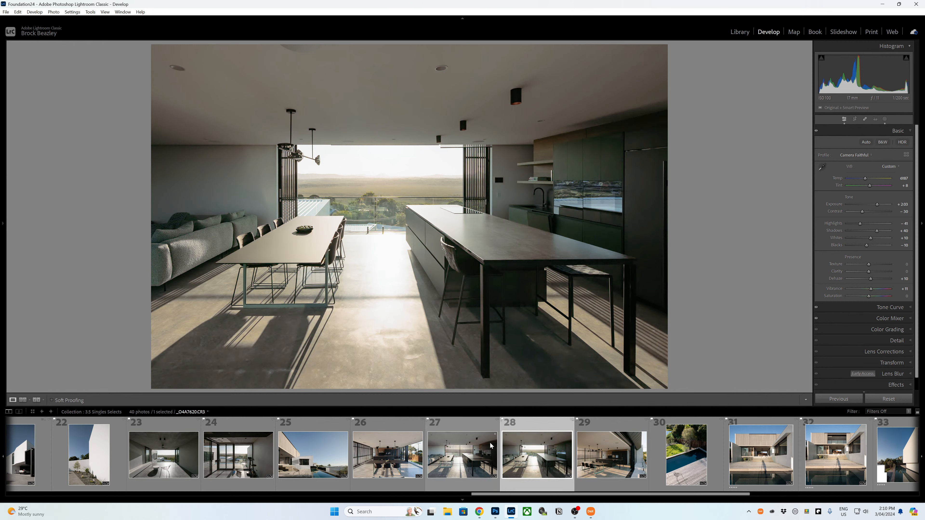
Try recovering the window view by lowering Highlights and Whites to -100, and ease them to -54 and -28.
click(479, 512)
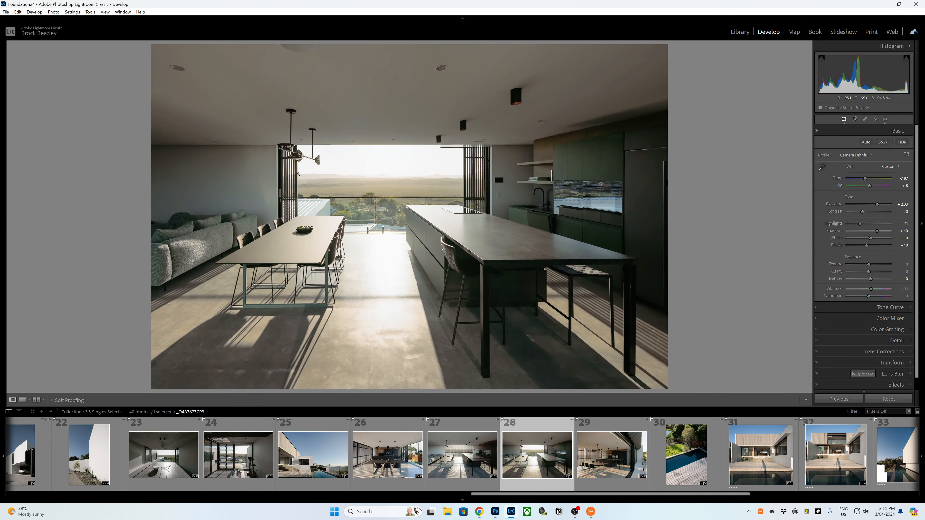
mouse_move(2, 102)
click(85, 47)
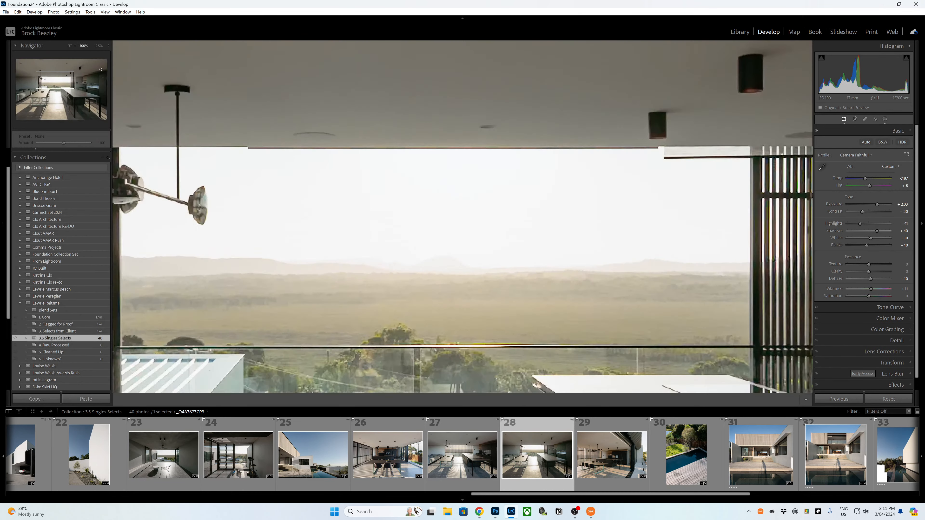
drag(860, 223, 846, 238)
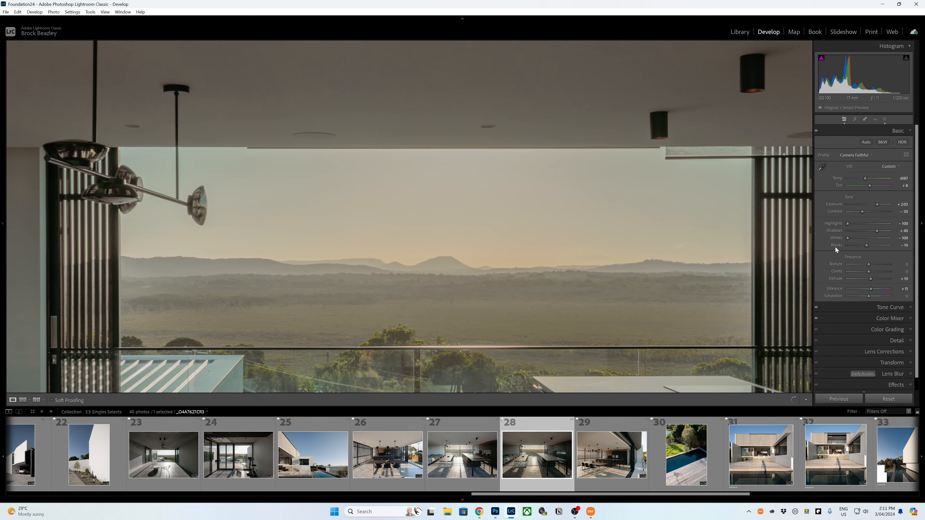
click(673, 269)
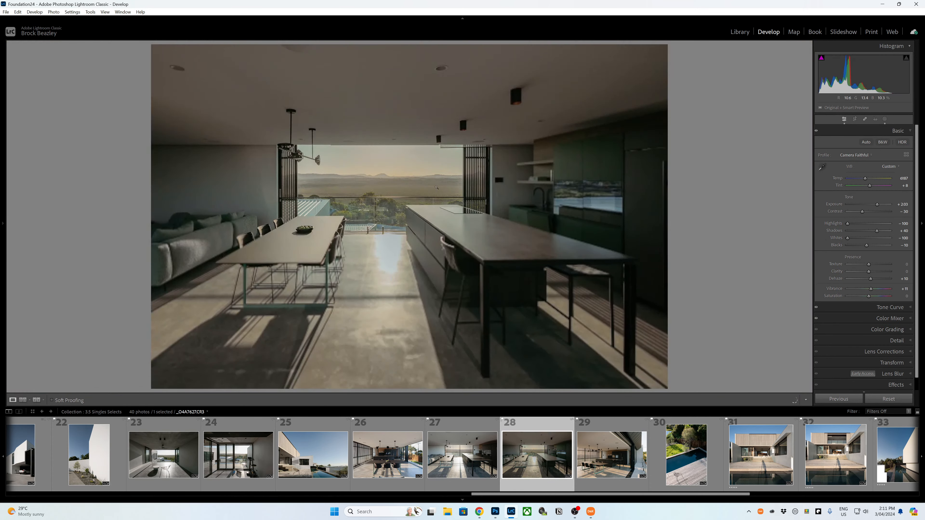
drag(409, 173, 787, 227)
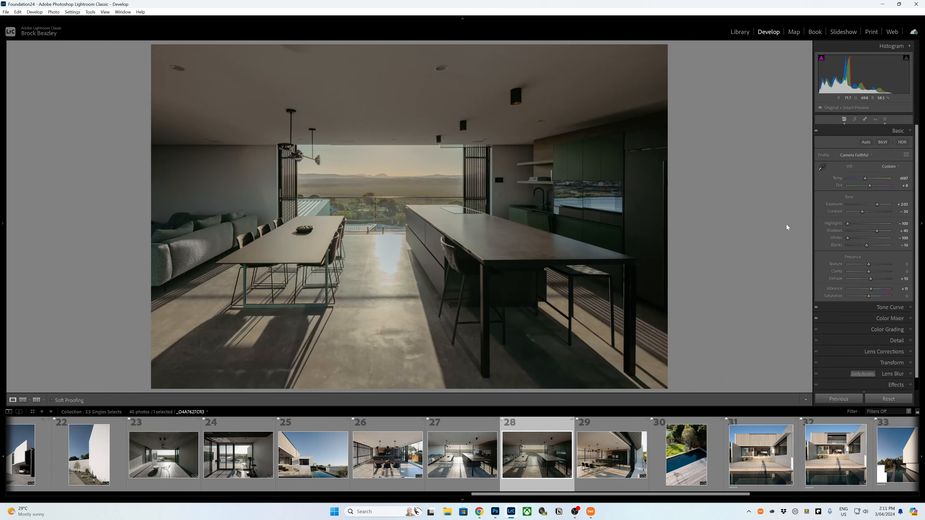
click(858, 224)
click(859, 238)
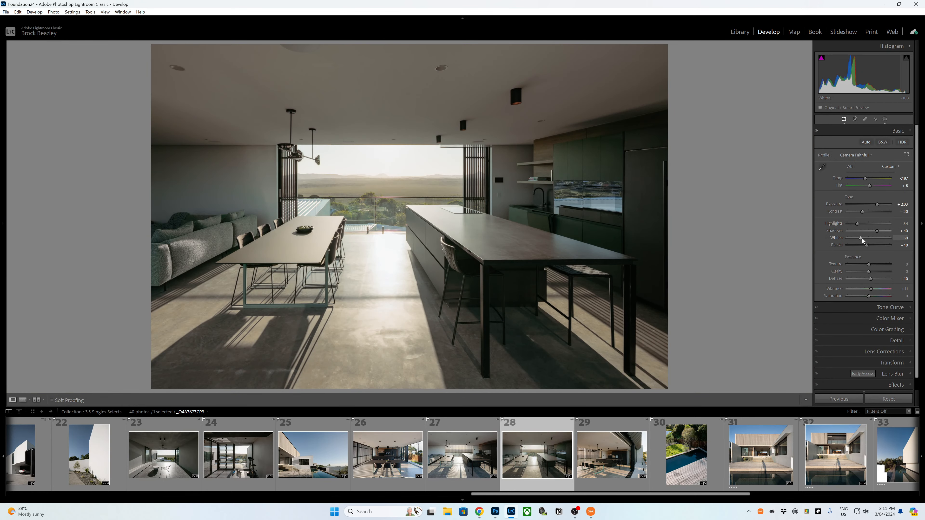
Undo the Highlights and Whites reductions and set Highlights to 0.
key(ctrl+z)
key(ctrl+z)
key(ctrl+z)
key(ctrl+z)
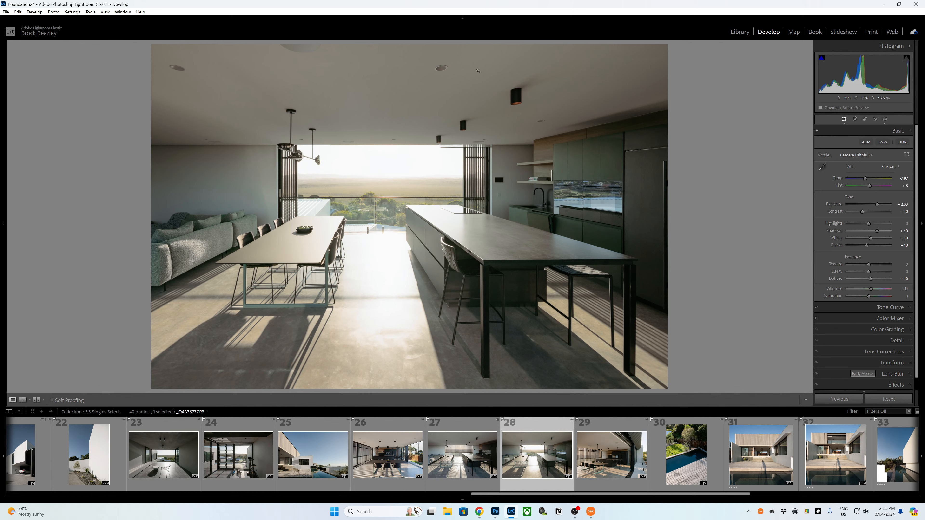
Try removing the round ceiling fixture near the middle of the ceiling with the healing tool.
key(q)
scroll(444, 66, down, 1)
click(442, 66)
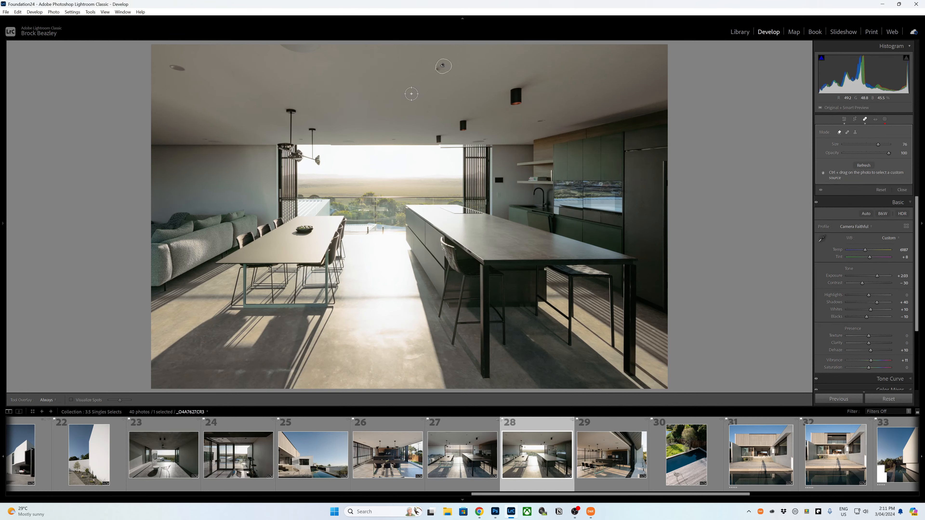
key(ctrl+z)
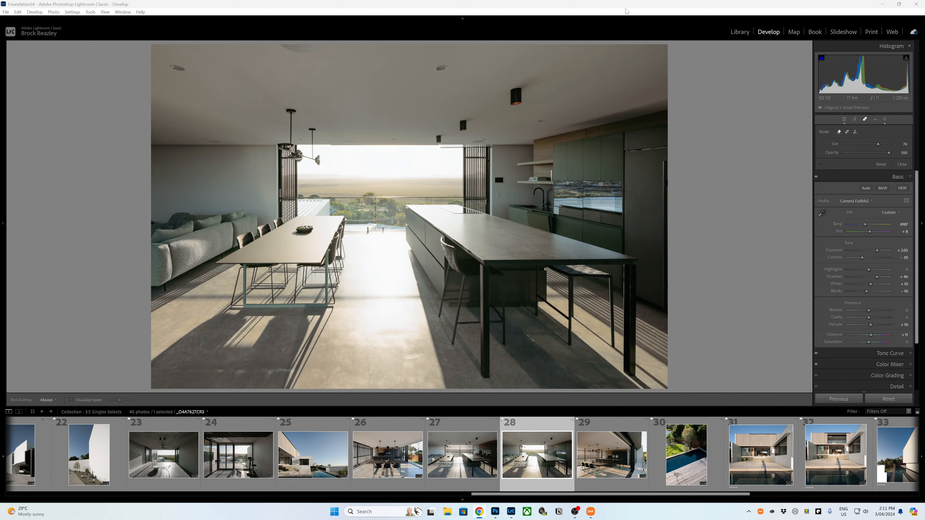
Check the brightness and warmth of photo 28 against photo 27 again.
click(586, 2)
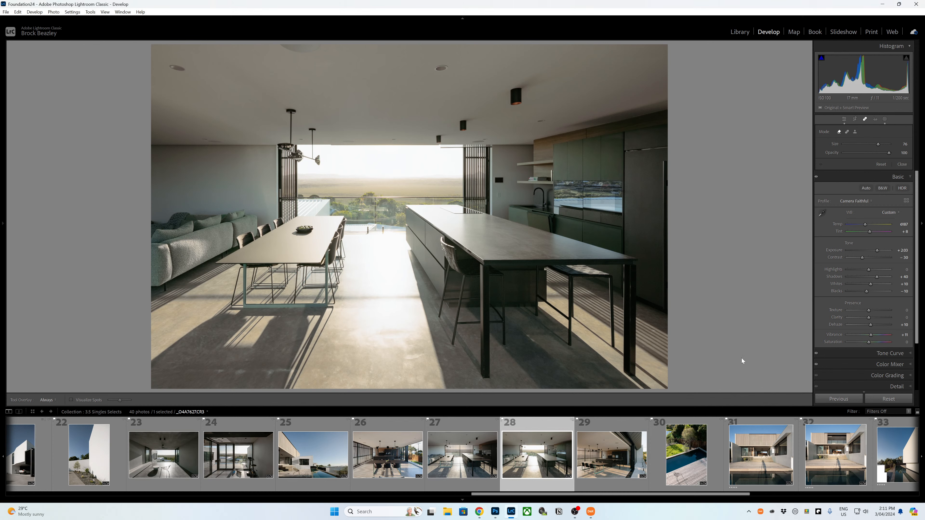
click(456, 452)
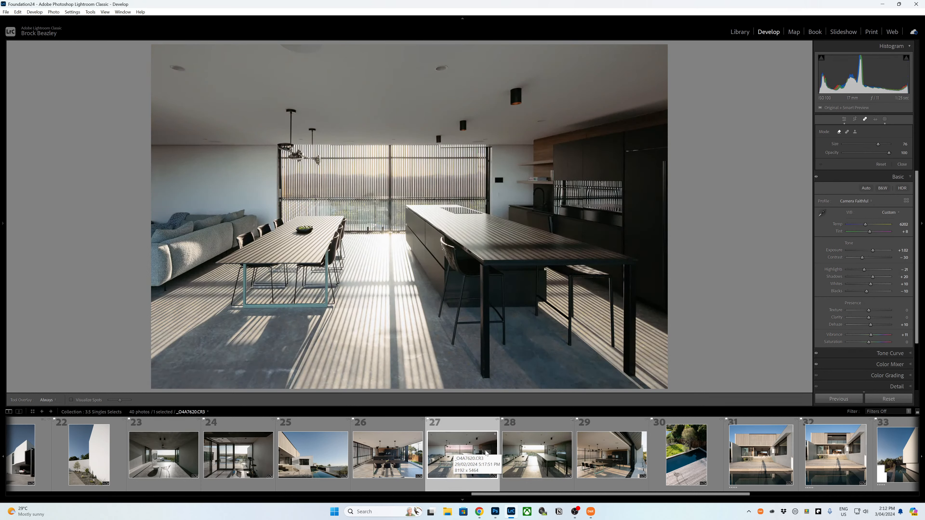
click(556, 439)
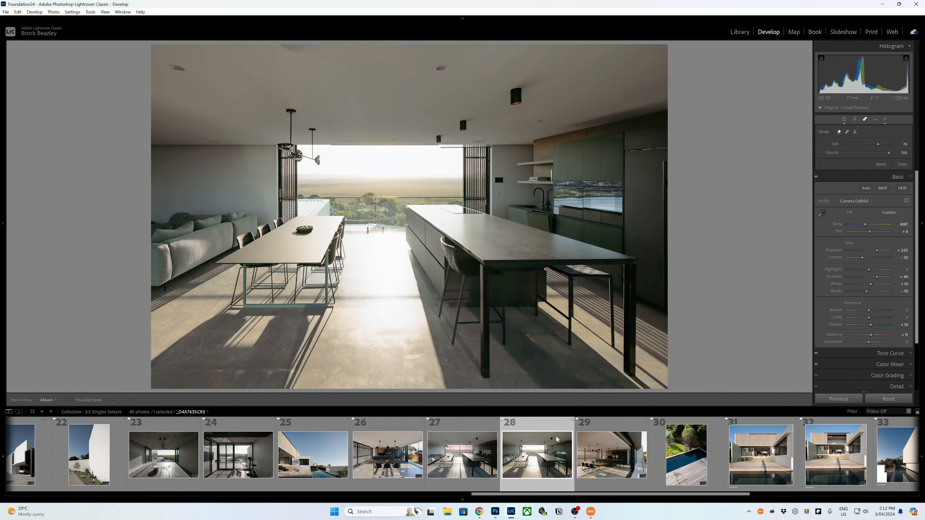
Add a Point Color sample from the ceiling to Mask 1 on photo 28 and lower its saturation shift.
click(884, 119)
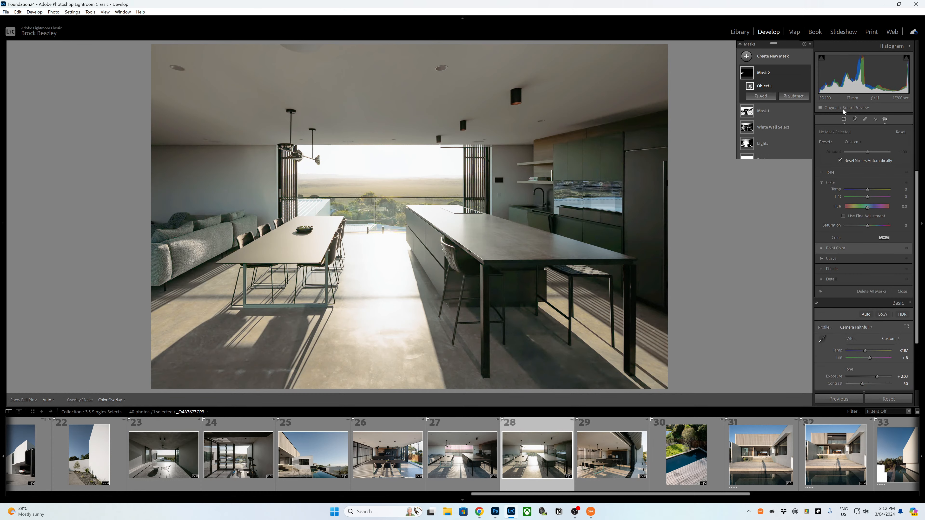
click(747, 110)
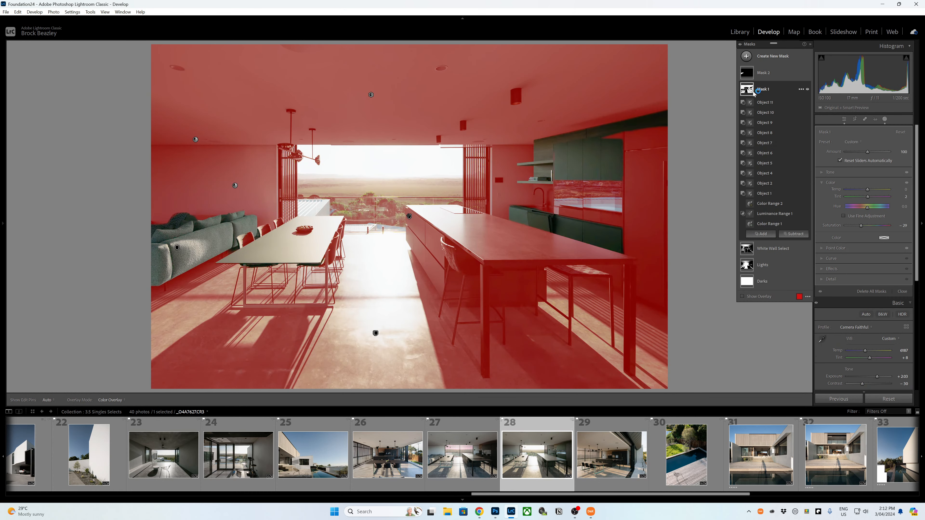
click(827, 249)
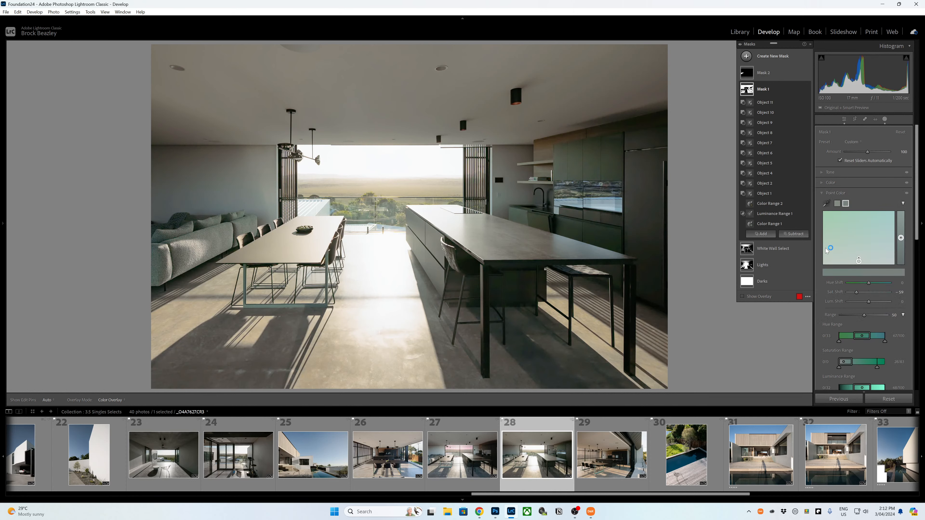
click(827, 203)
click(489, 54)
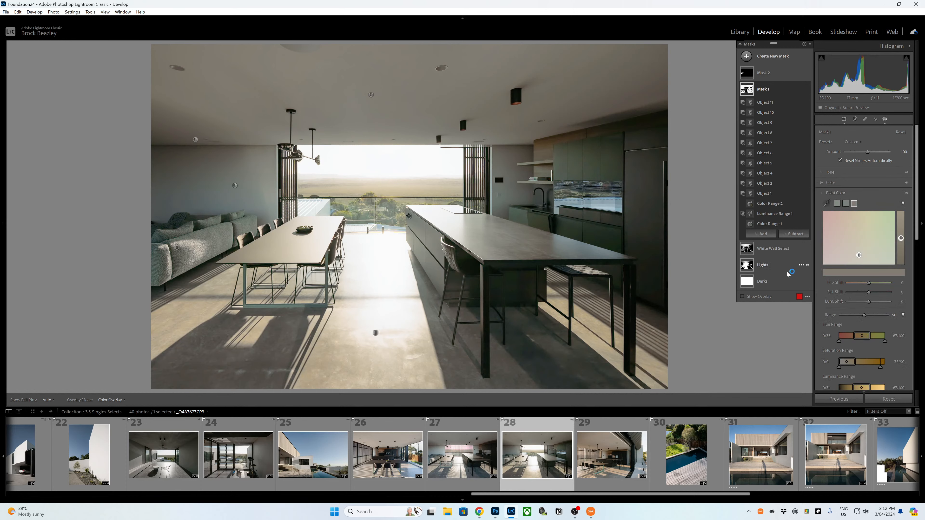
drag(869, 293, 860, 296)
Compare the corrected photo 28 with photo 27 and open photo 29.
click(465, 462)
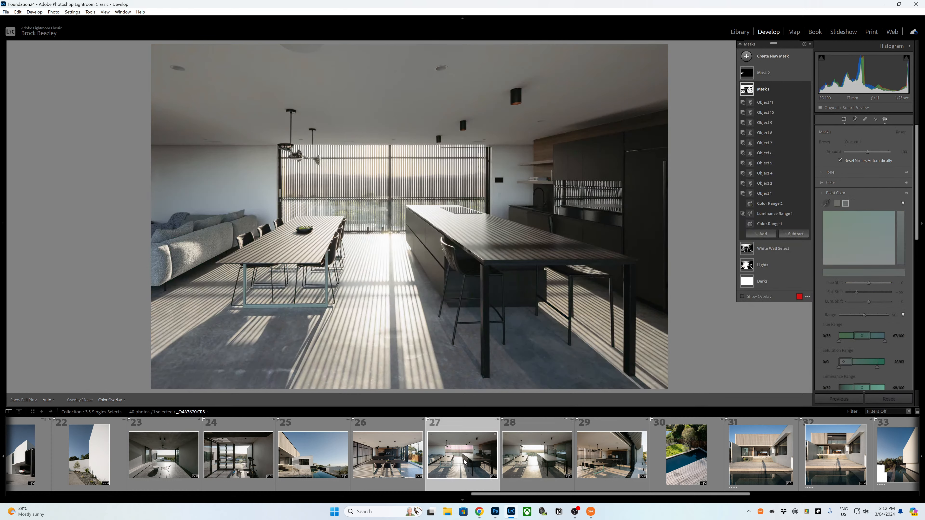
click(534, 448)
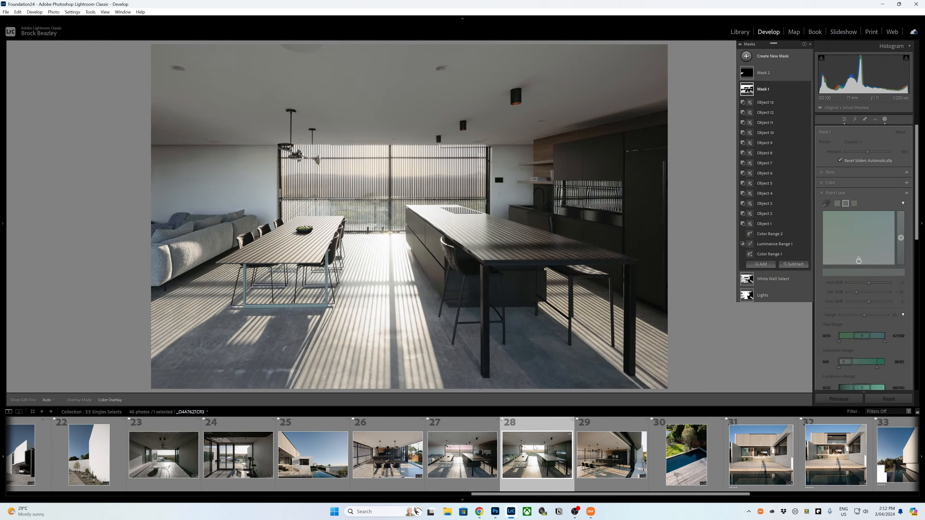
click(597, 451)
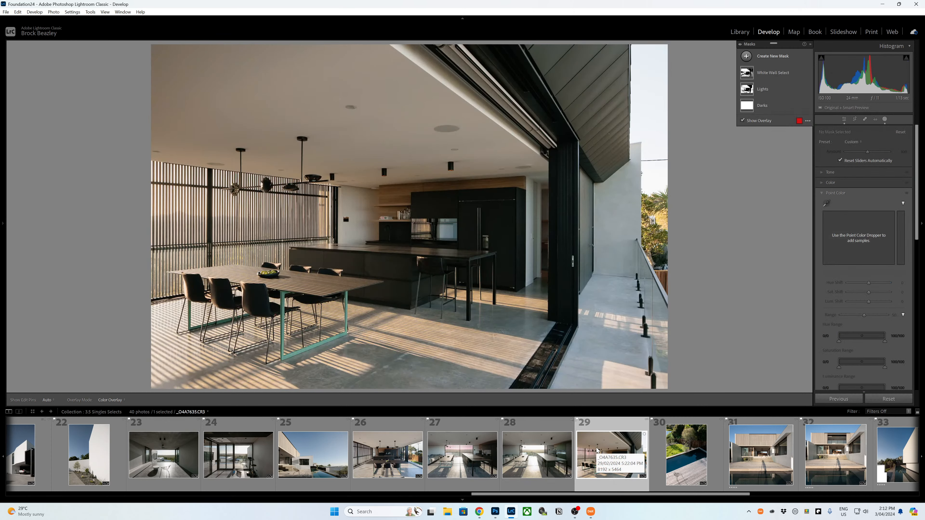
Leave masking and try raising photo 29's overall exposure to +1.13.
click(885, 119)
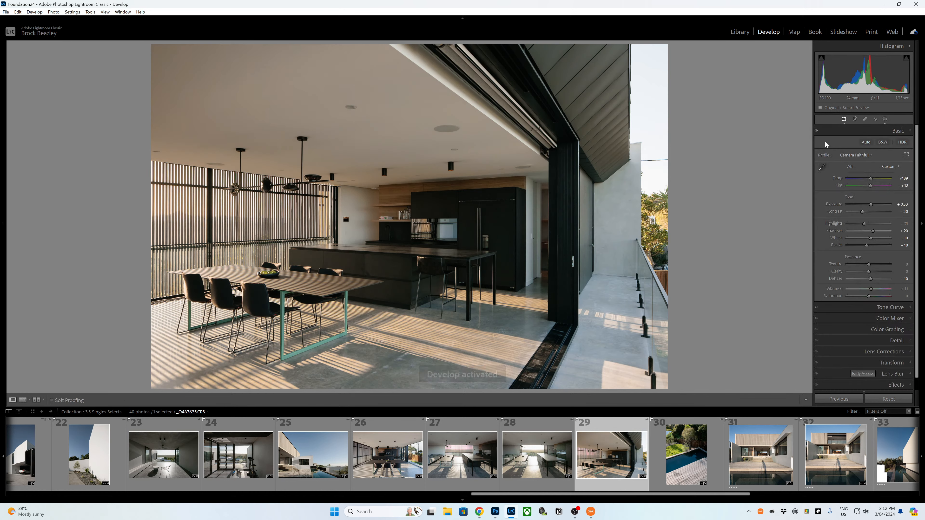
key(equal)
key(equal)
key(equal)
key(equal)
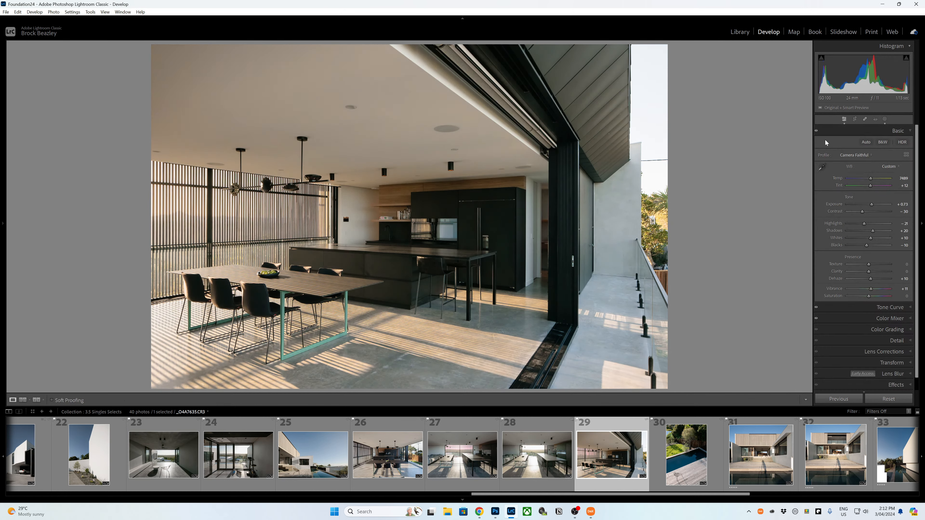
key(equal)
key(equal)
key(equal)
key(equal)
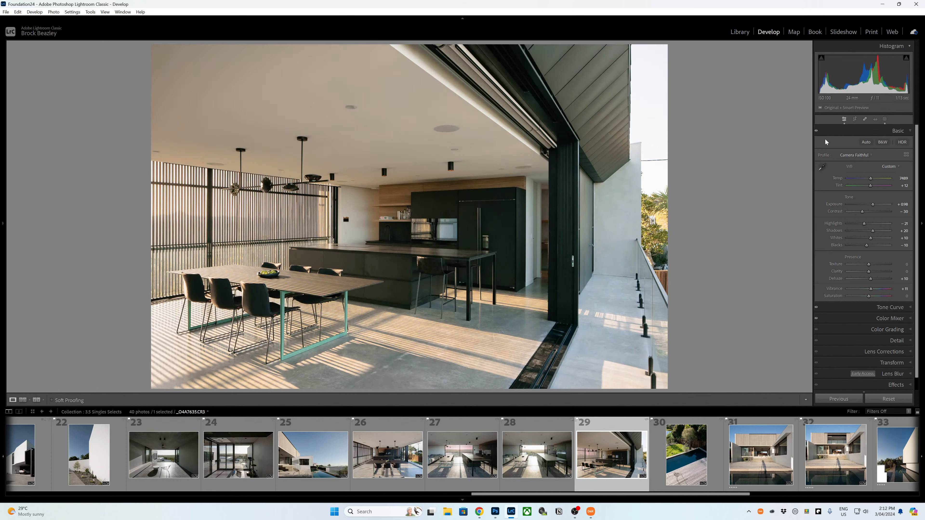
key(equal)
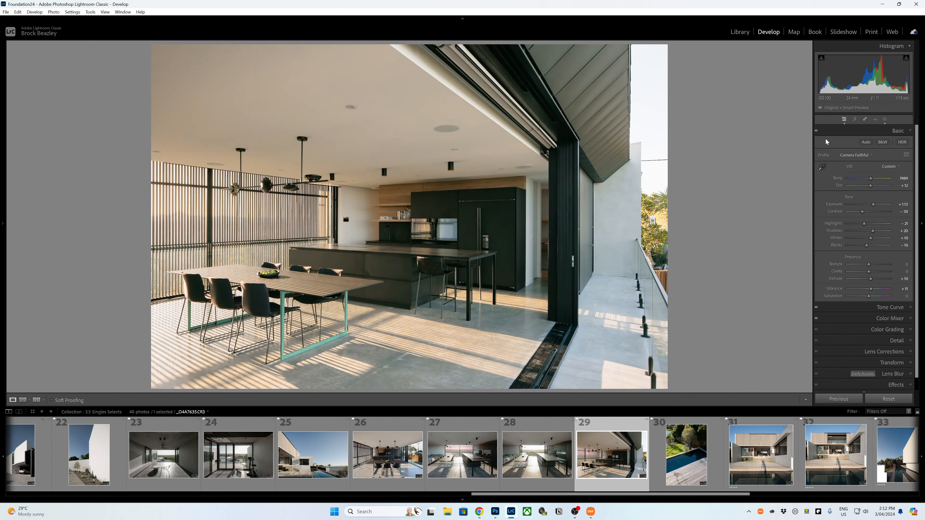
Lower photo 29's overall exposure to +0.38 and nudge it back up slightly.
key(minus)
key(minus)
key(minus)
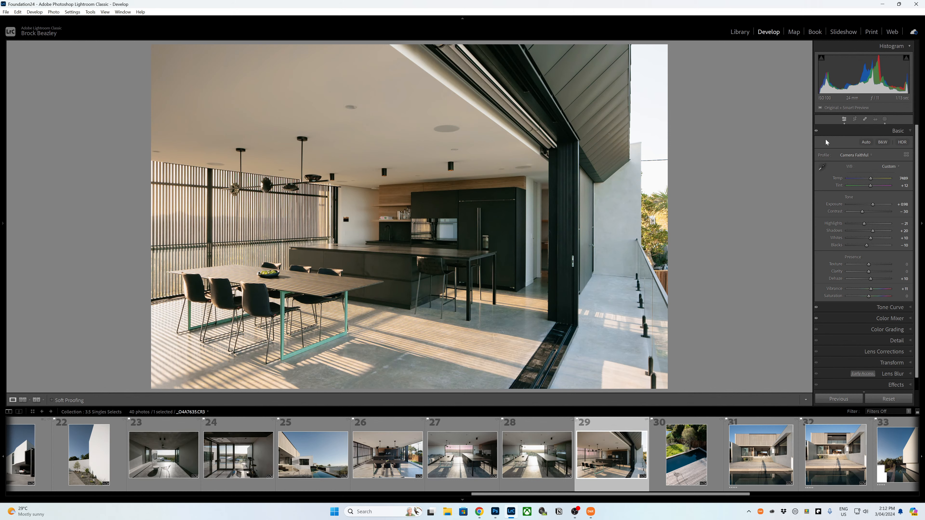
key(minus)
key(minus)
key(minus)
key(minus)
key(minus)
key(minus)
key(minus)
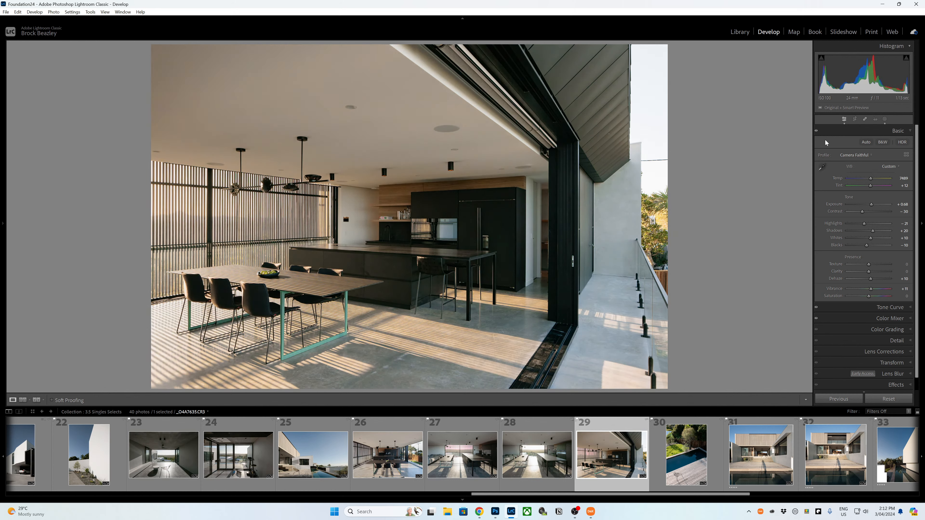
key(minus)
key(minus)
key(minus)
key(minus)
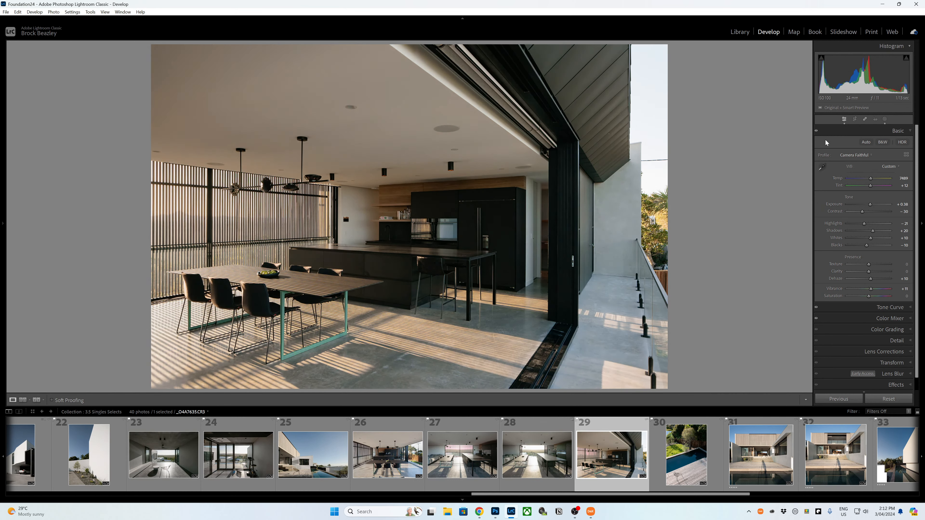
key(equal)
key(equal)
Raise the exposure of photo 31 to +0.17 and compare it with photo 32.
click(675, 461)
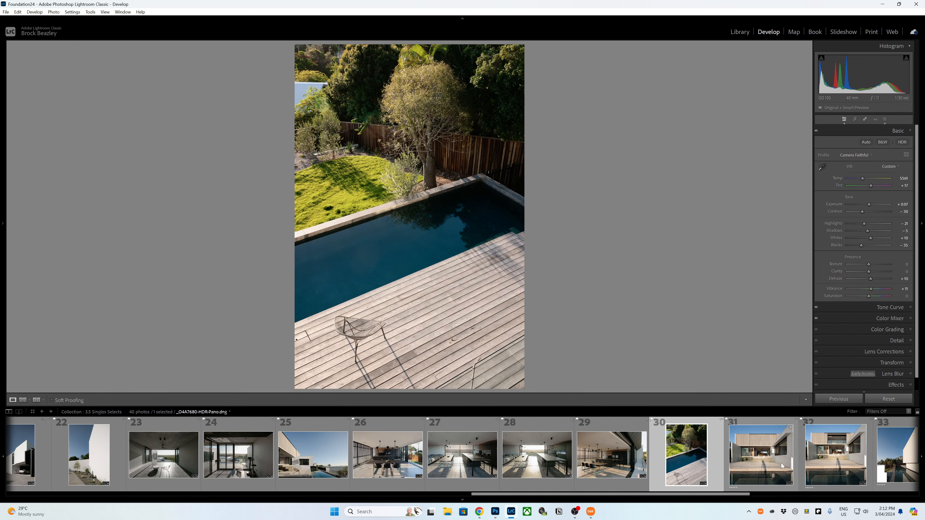
click(765, 454)
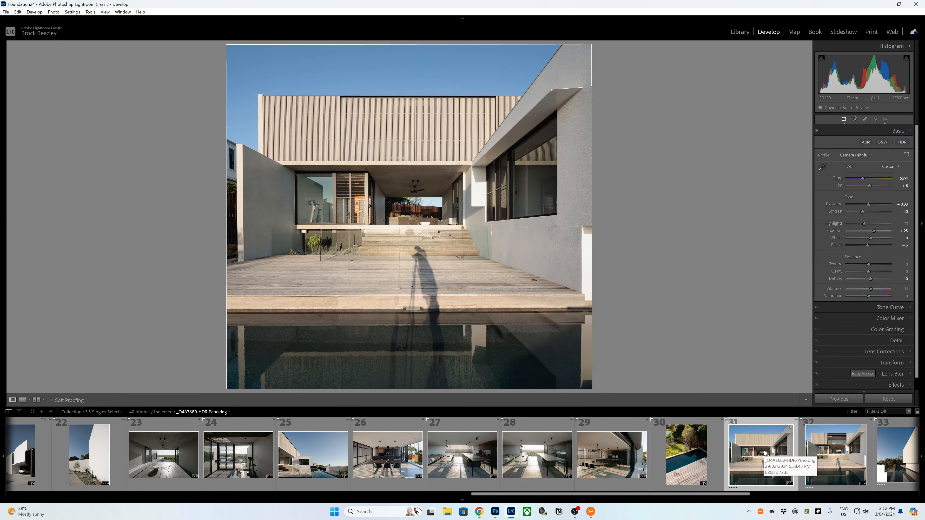
key(equal)
key(equal)
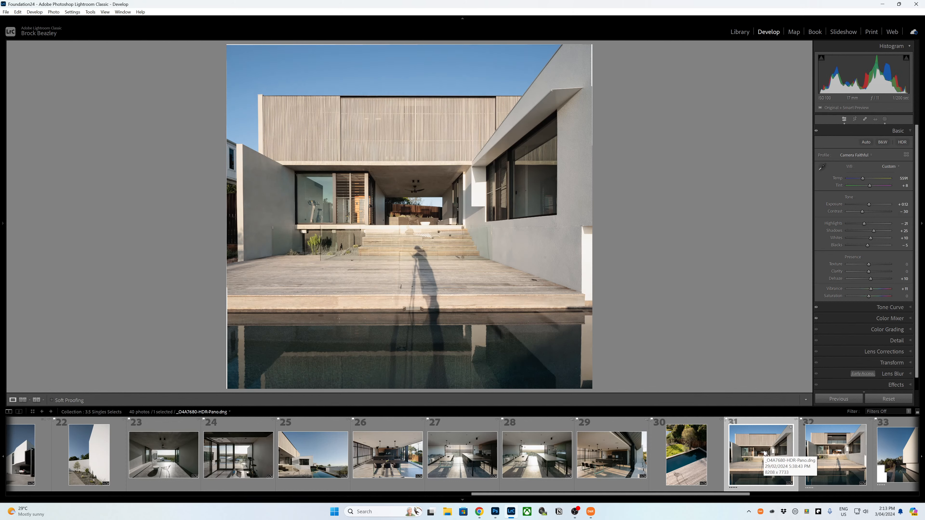
key(equal)
key(Right)
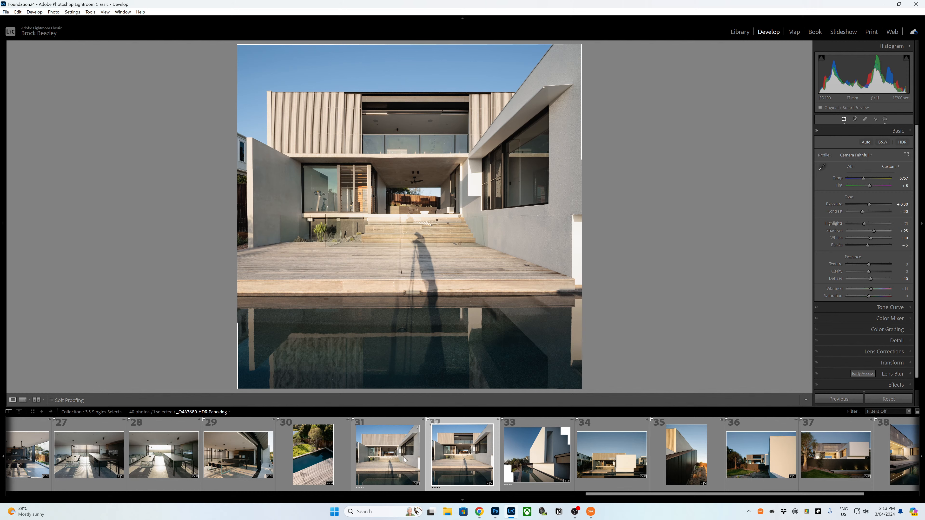
click(399, 468)
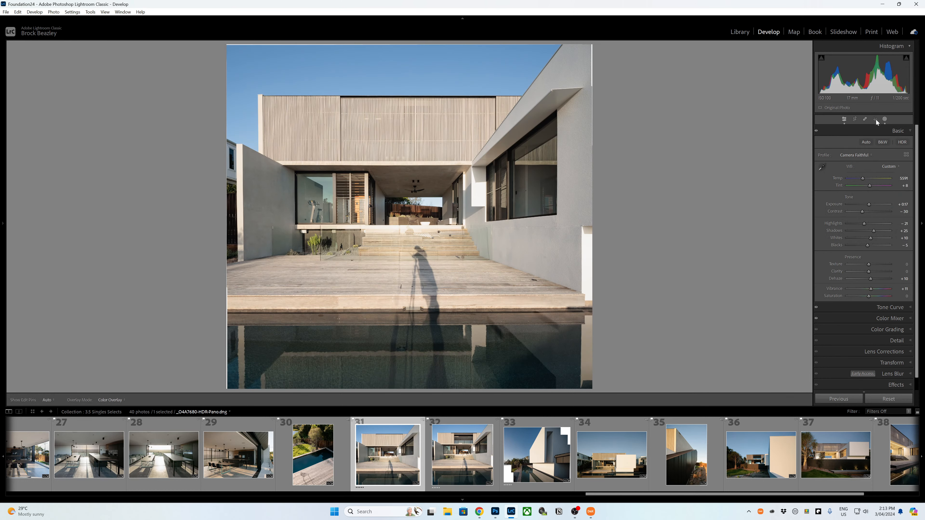
Create a radial gradient mask with feather 100 on photo 31, a wide flat ellipse over the deck steps.
click(885, 119)
click(756, 56)
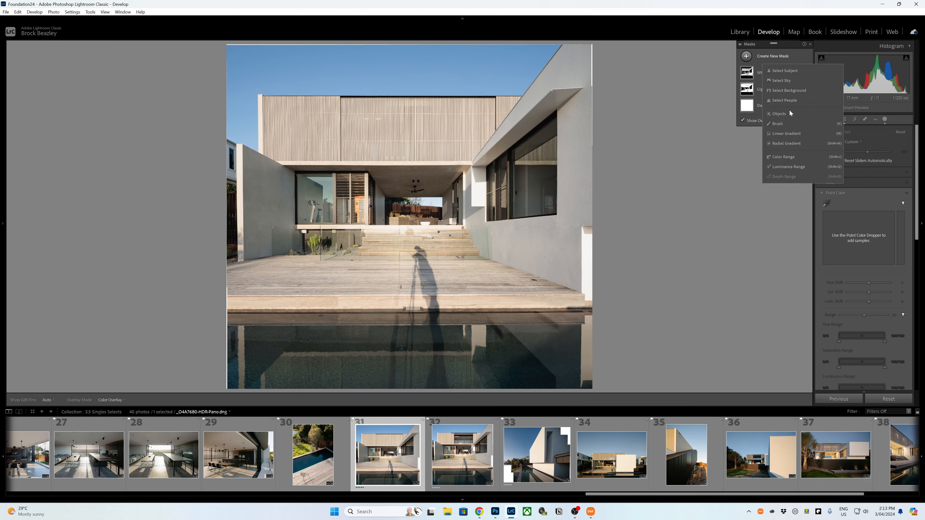
click(773, 156)
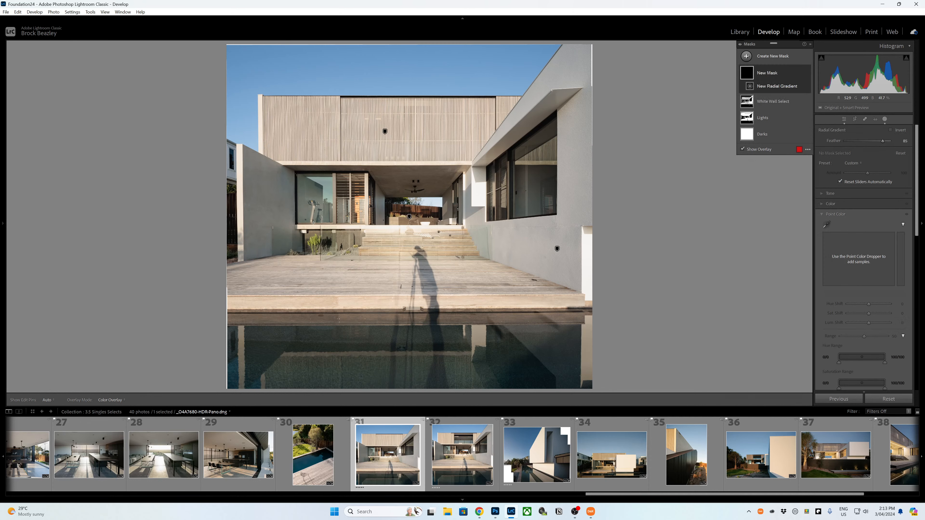
drag(313, 223, 470, 241)
drag(336, 228, 409, 228)
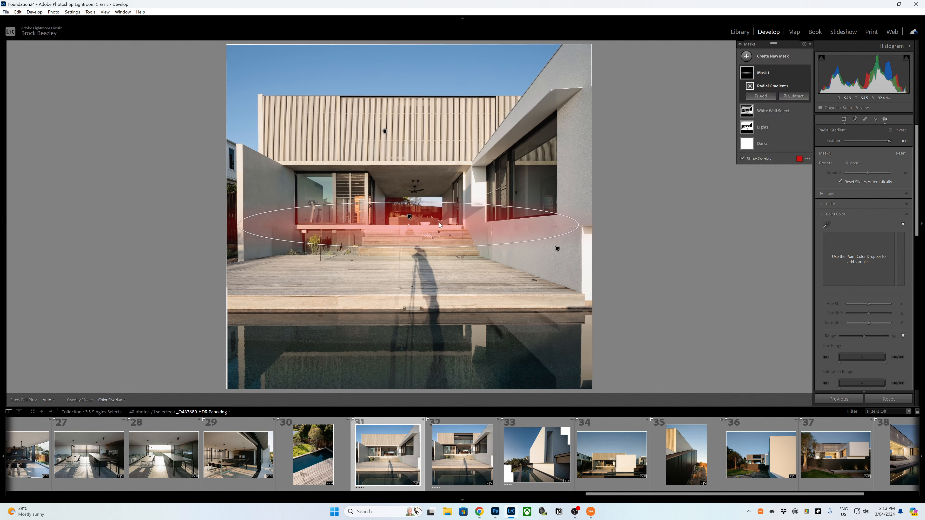
Lower the mask's highlights to -83 and adjust the ellipse to fit around the deck steps.
click(831, 193)
drag(868, 214, 845, 216)
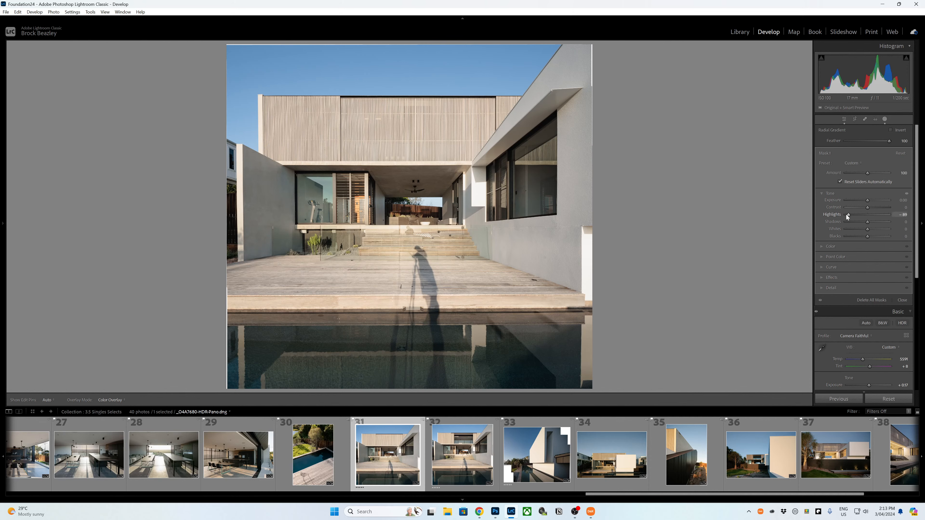
drag(852, 216, 853, 215)
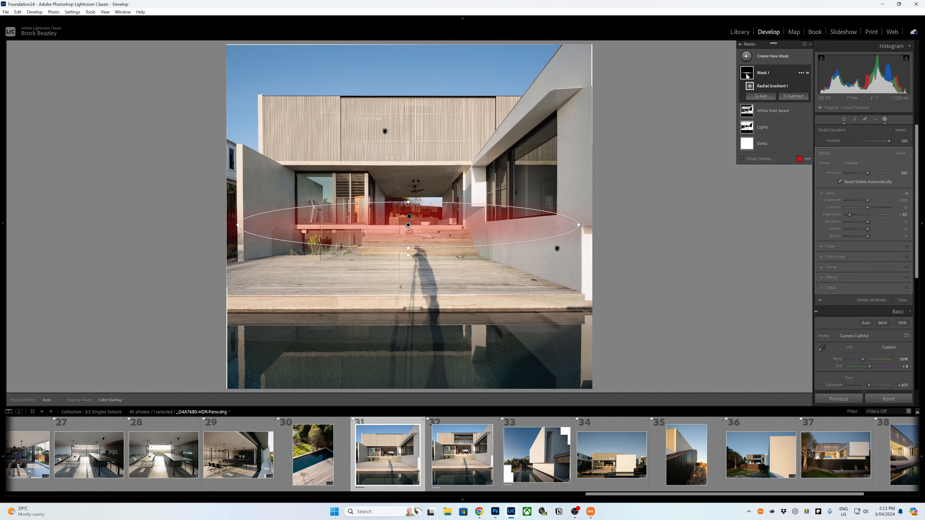
drag(408, 225, 401, 193)
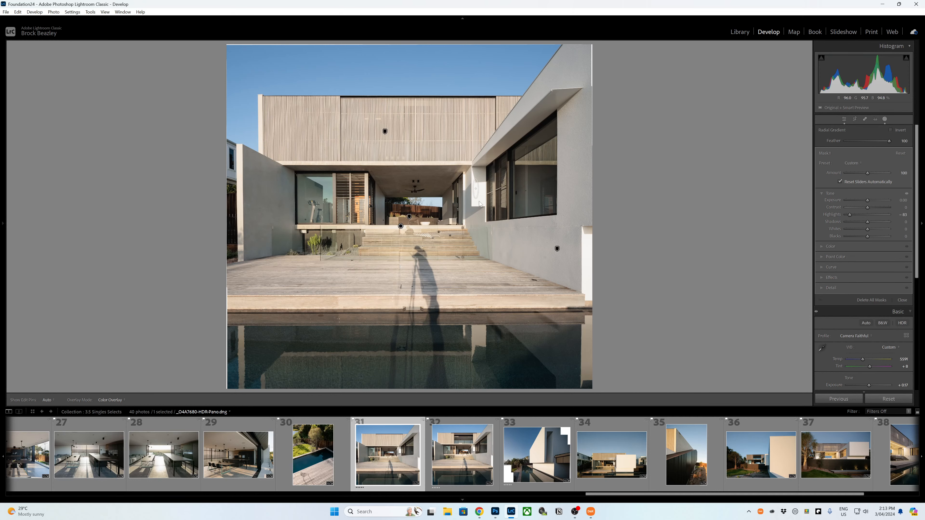
Add a second radial gradient to Mask 1 over the bright wall section beside the large window, widen it and show the overlay.
drag(477, 189, 479, 155)
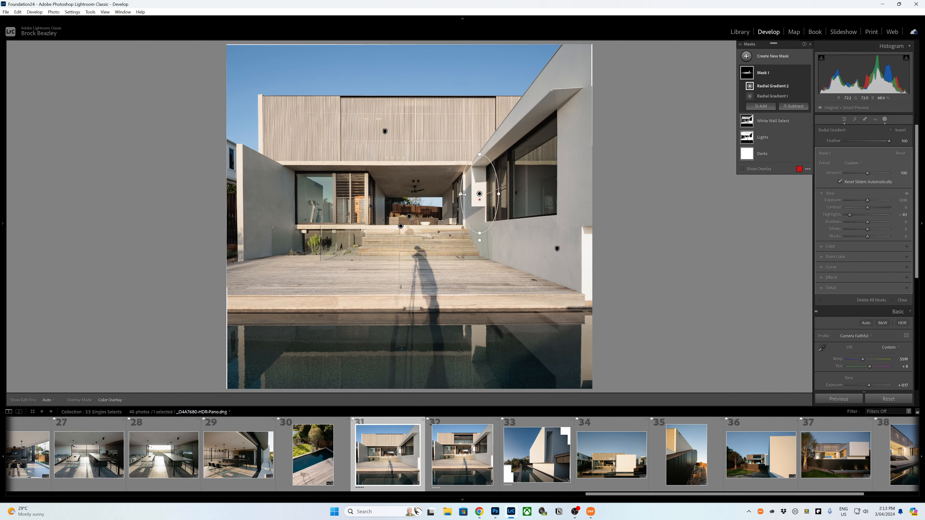
mouse_move(460, 194)
mouse_down()
mouse_move(452, 194)
mouse_move(478, 194)
mouse_up()
key(o)
Add a third radial gradient to Mask 1 over the bright wall strip at the photo's right edge, and enlarge and reposition it.
click(761, 106)
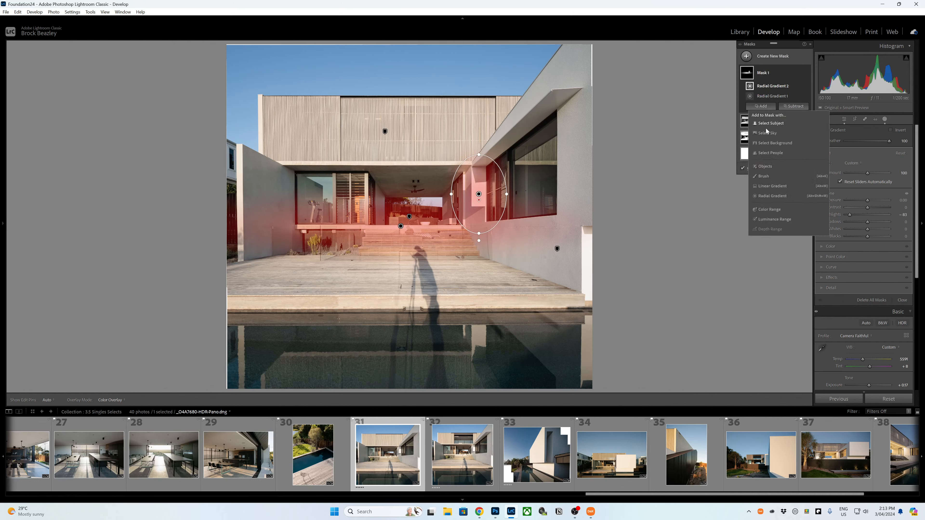
click(767, 197)
mouse_move(589, 266)
mouse_down()
mouse_move(599, 310)
mouse_move(610, 310)
mouse_move(618, 288)
mouse_up()
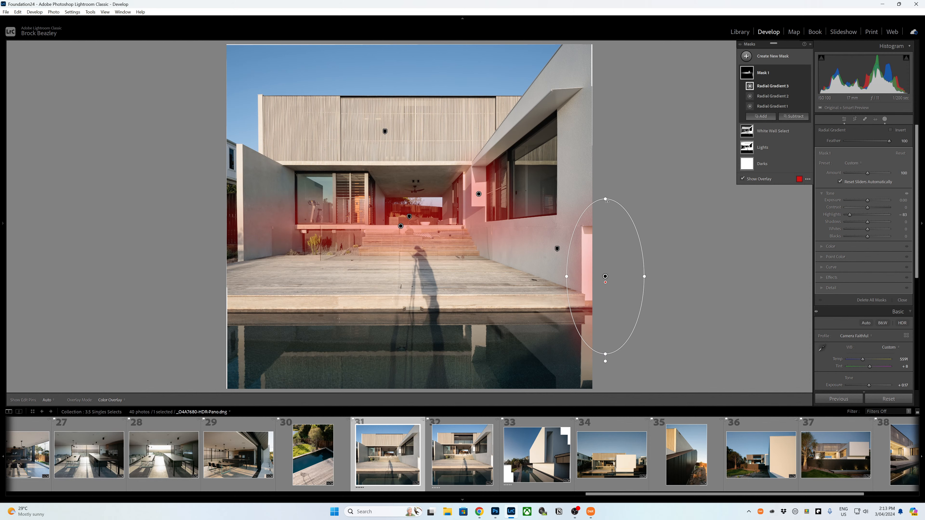
drag(606, 354, 606, 372)
drag(565, 276, 561, 273)
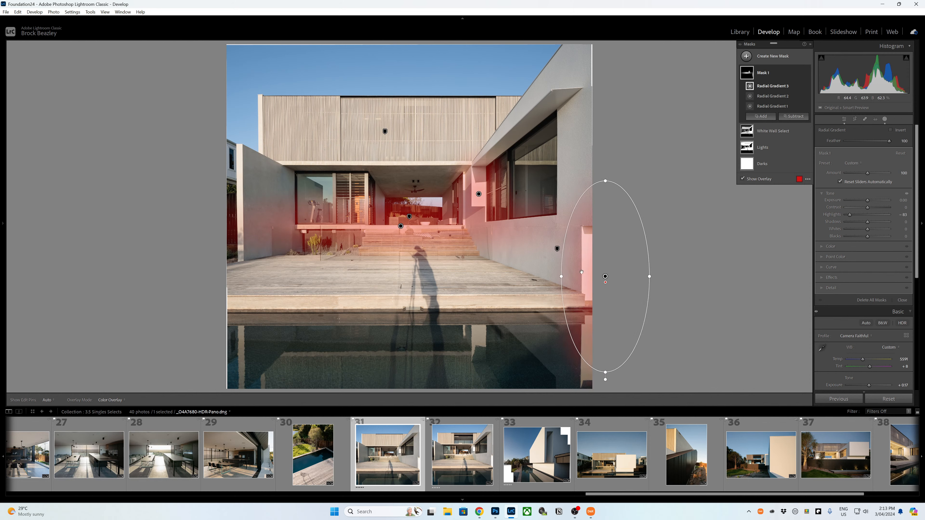
drag(648, 272, 648, 273)
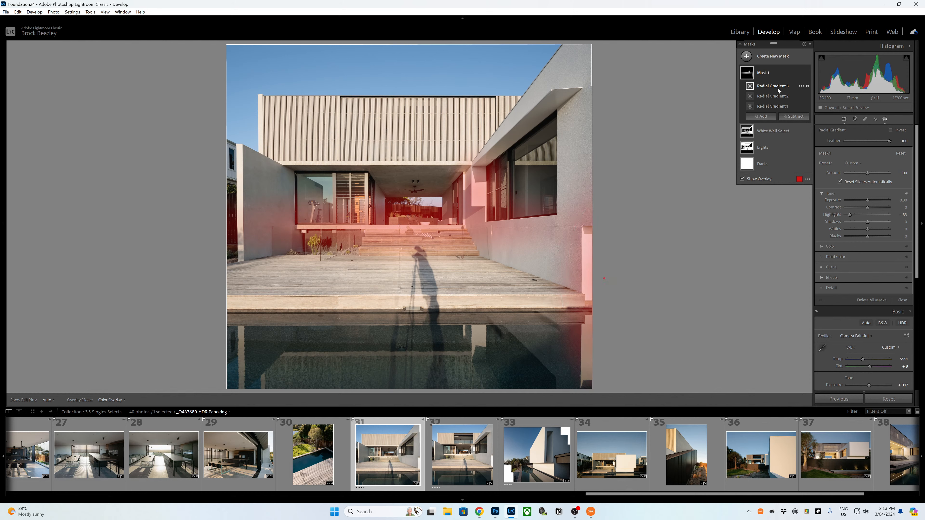
Intersect Mask 1 with a luminance range sampled from the bright wall strip, and extend the range towards darker tones.
click(801, 72)
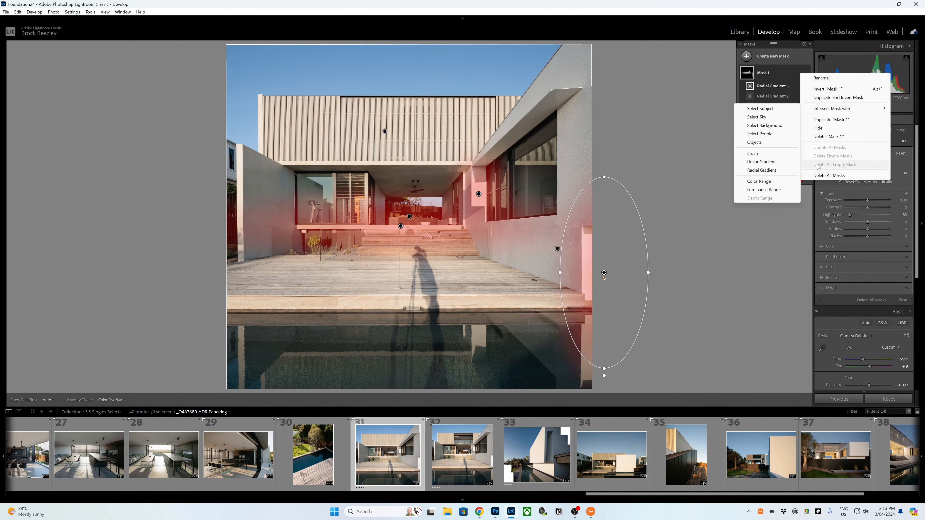
mouse_move(835, 108)
click(772, 189)
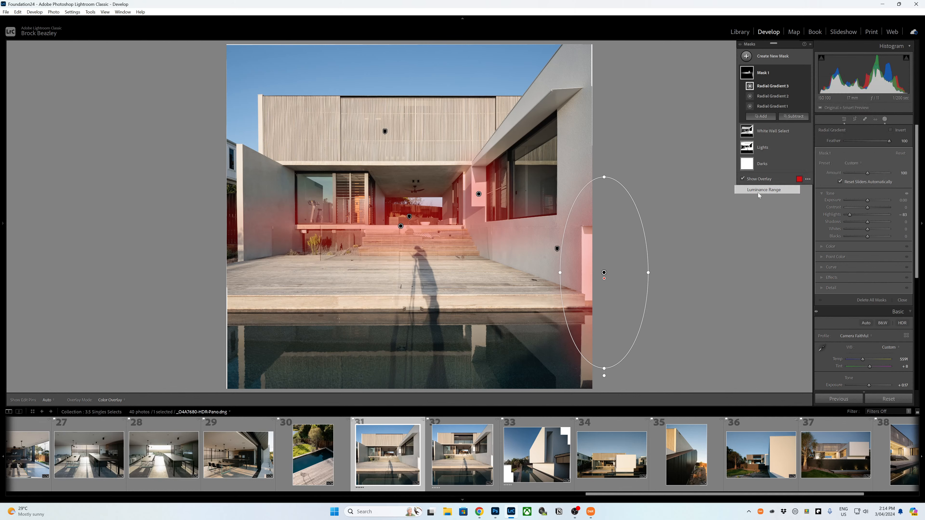
click(588, 255)
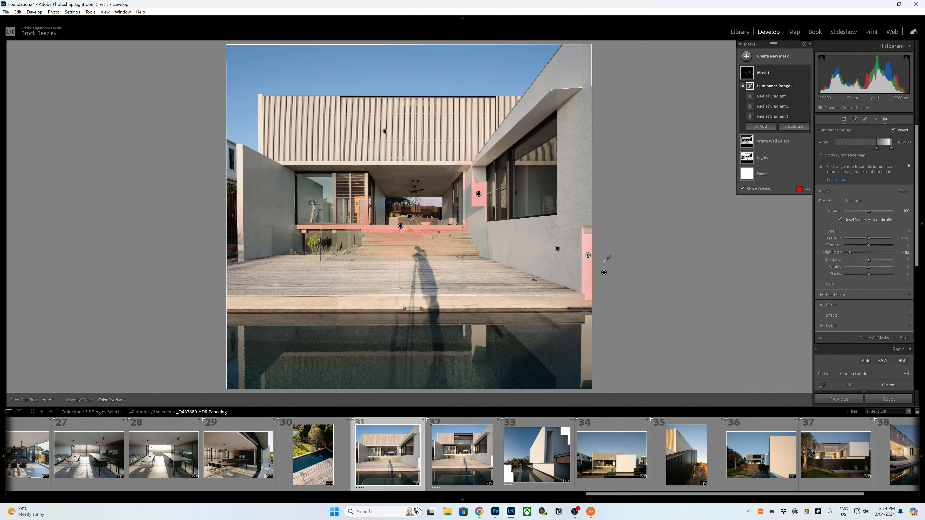
drag(876, 148, 847, 150)
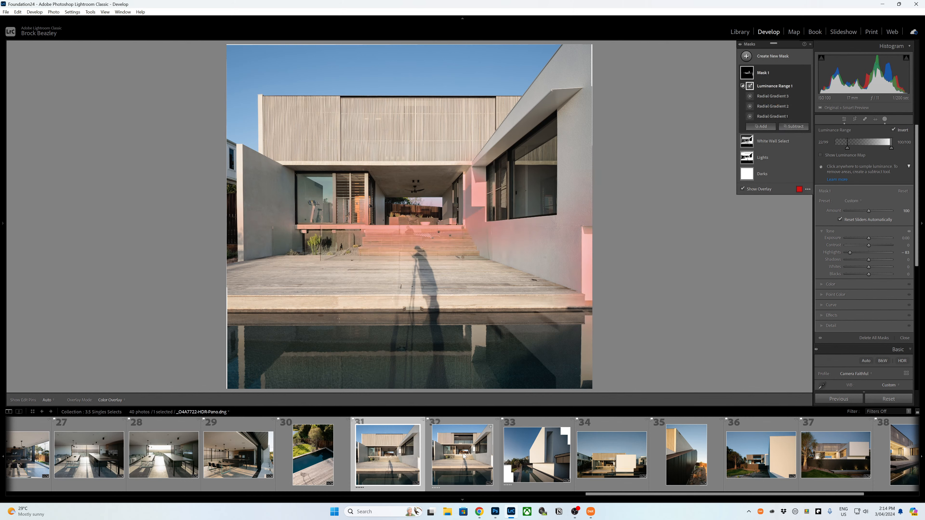
Synchronize only Mask 1 from photo 31 to photo 32, merging it with the existing masks.
ctrl+click(465, 460)
key(ctrl+shift+s)
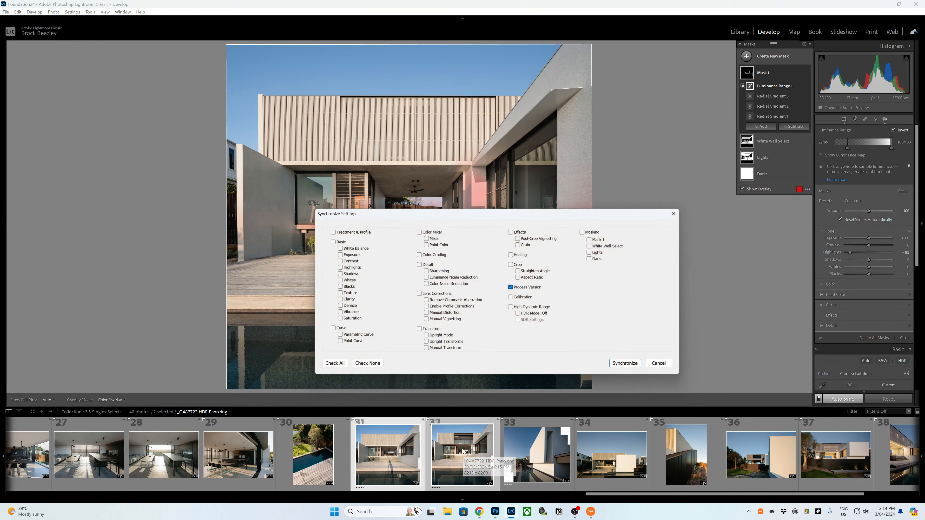
click(604, 239)
click(629, 365)
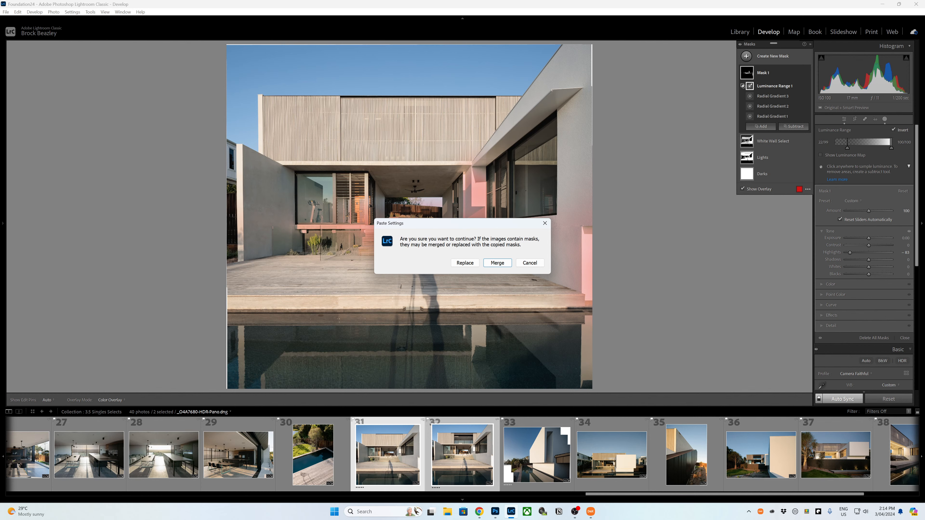
key(alt+Tab)
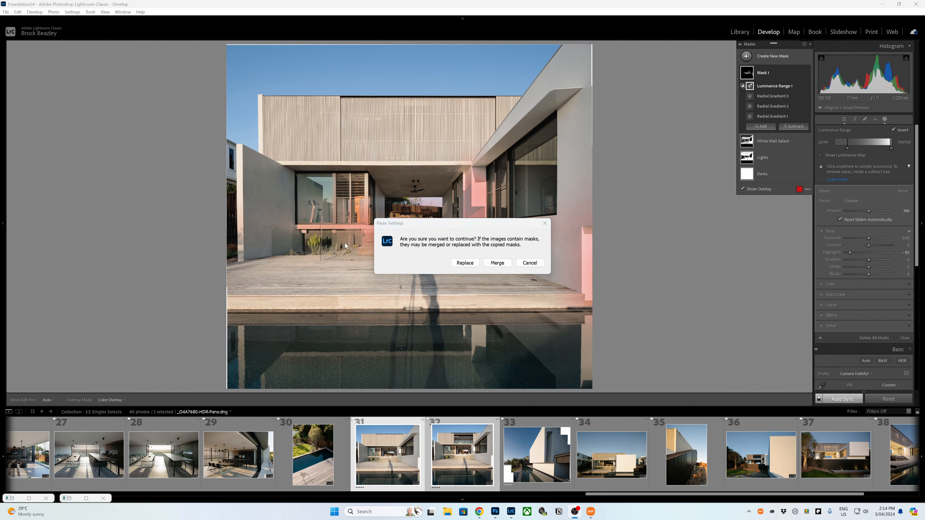
click(497, 263)
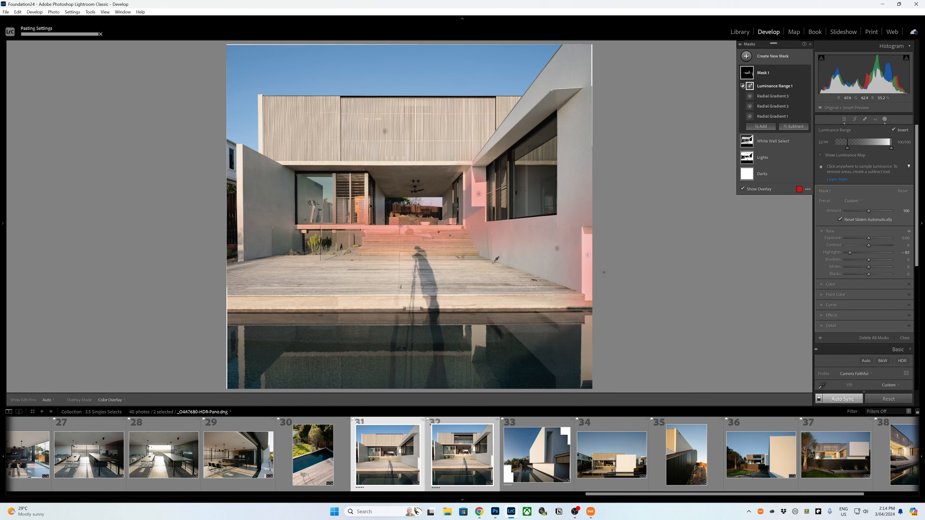
On photo 32, move Mask 1's radial gradients over the steps and the right-edge wall strip upward, and select its luminance range.
click(479, 438)
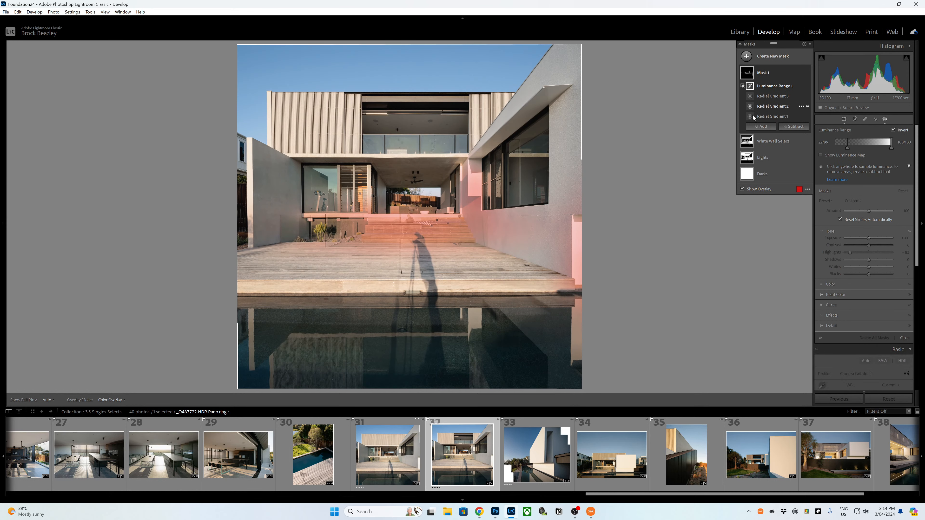
click(754, 117)
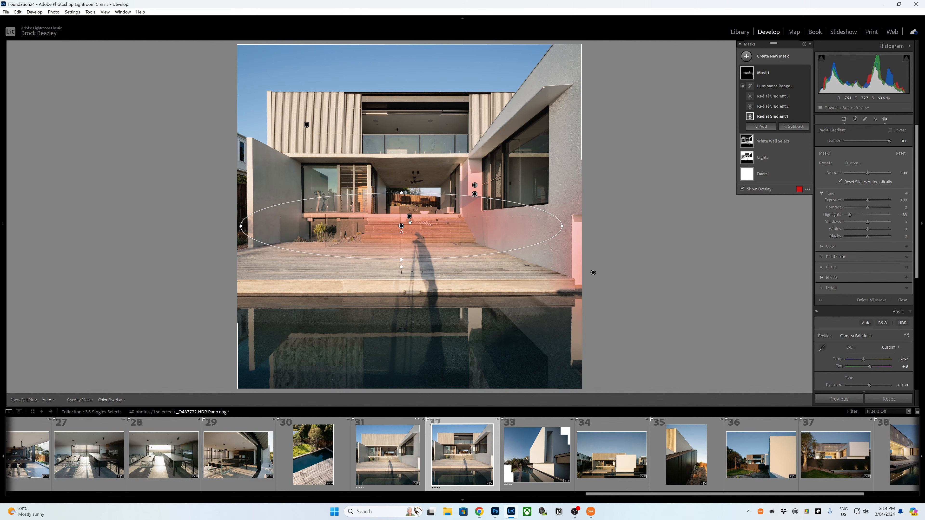
drag(410, 223, 399, 218)
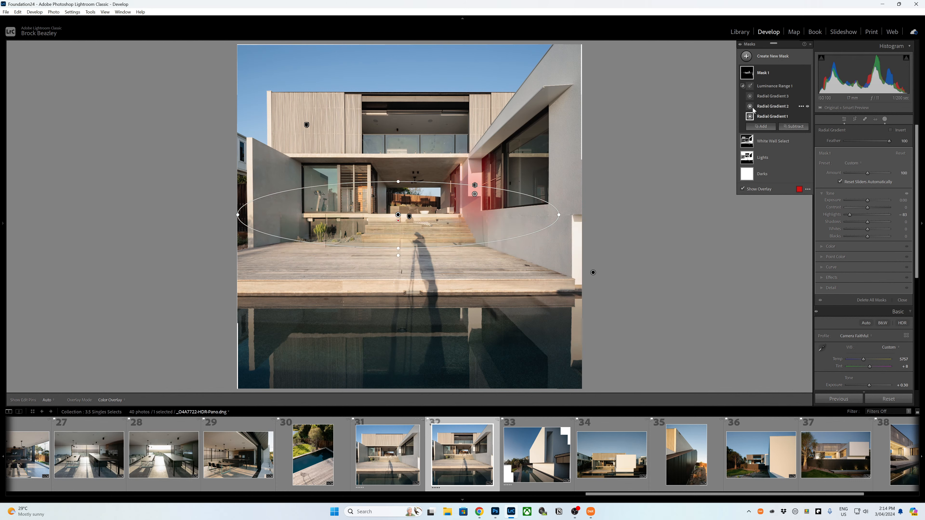
click(475, 194)
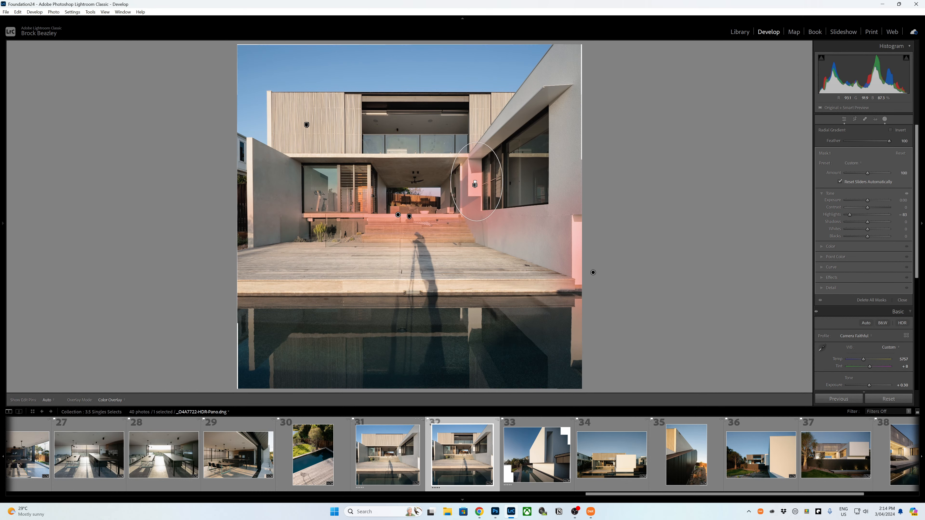
click(594, 272)
drag(596, 267, 599, 236)
click(752, 87)
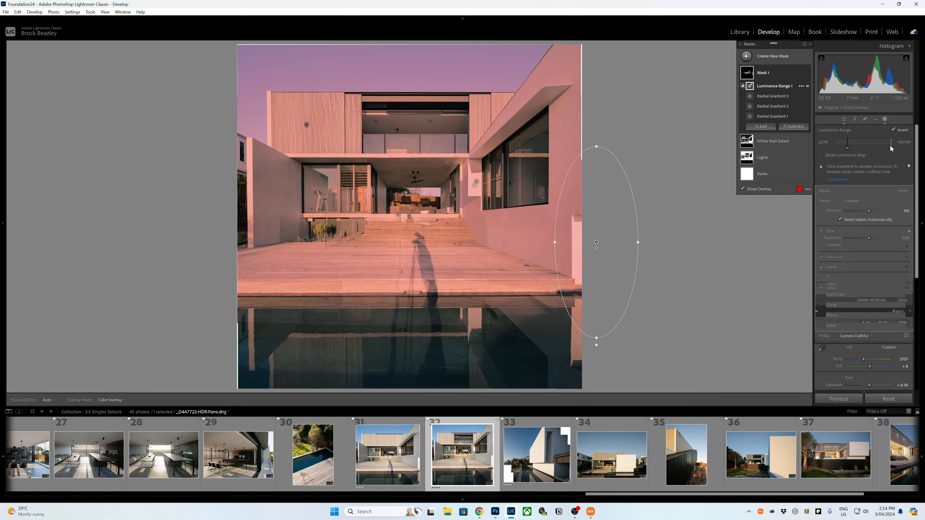
Crop photo 33 inward from both sides to trim the white blank areas at its left and right edges.
key(Right)
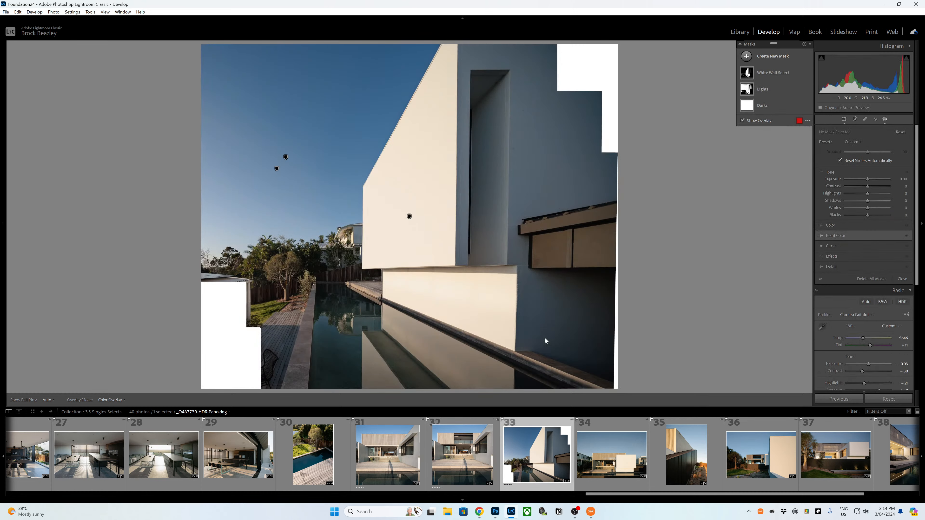
click(885, 119)
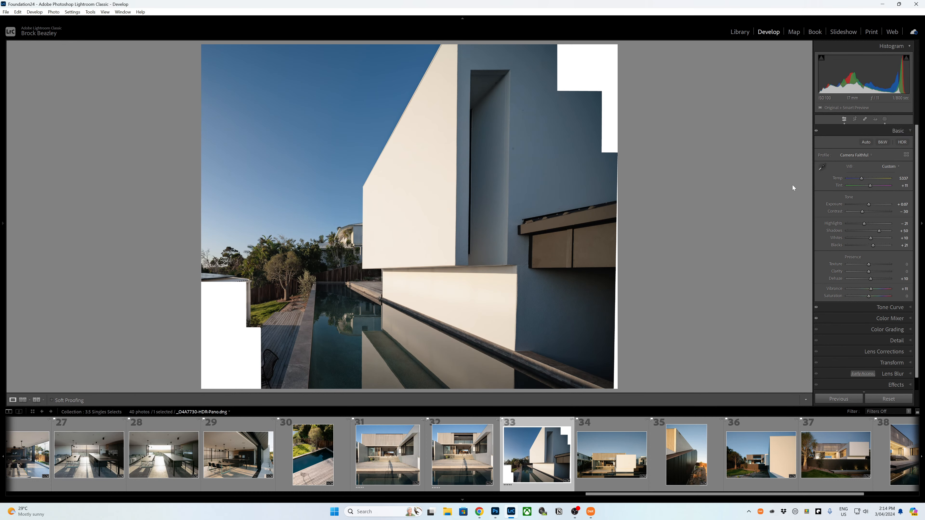
key(r)
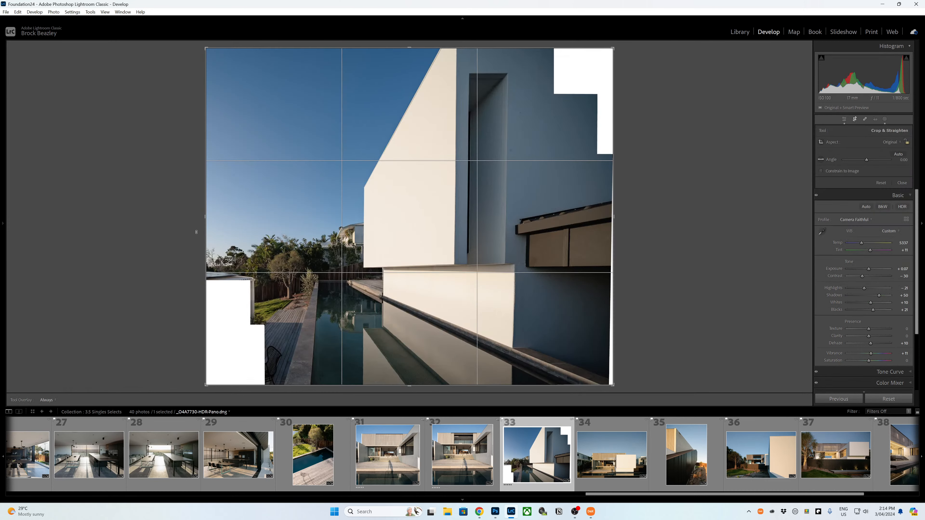
drag(206, 219, 236, 226)
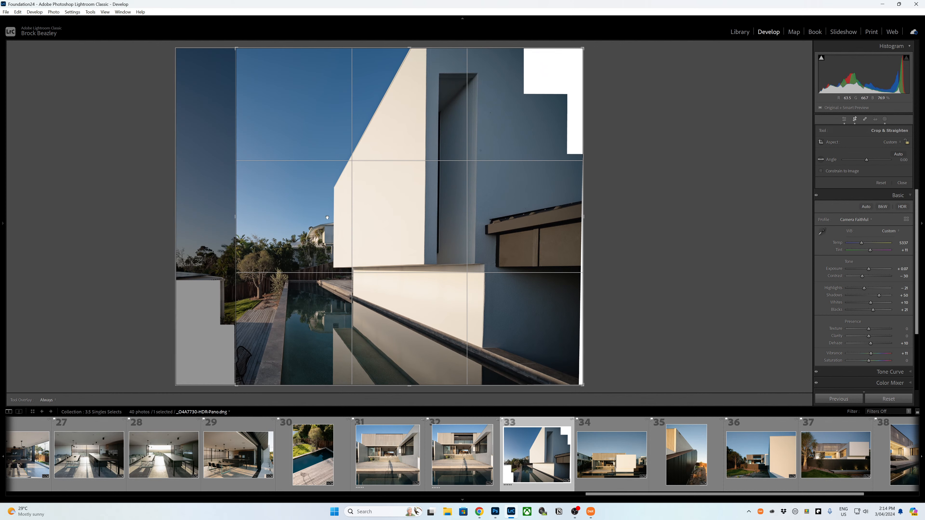
drag(583, 200, 552, 200)
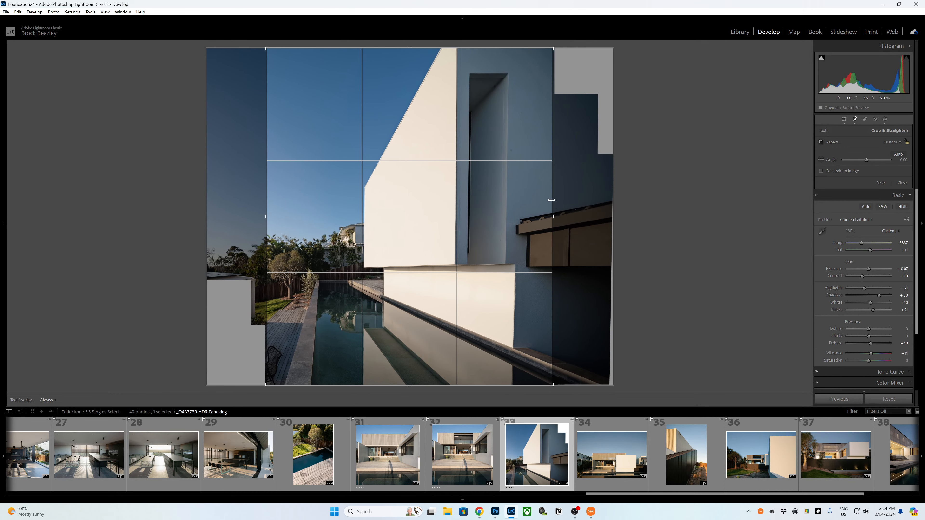
key(d)
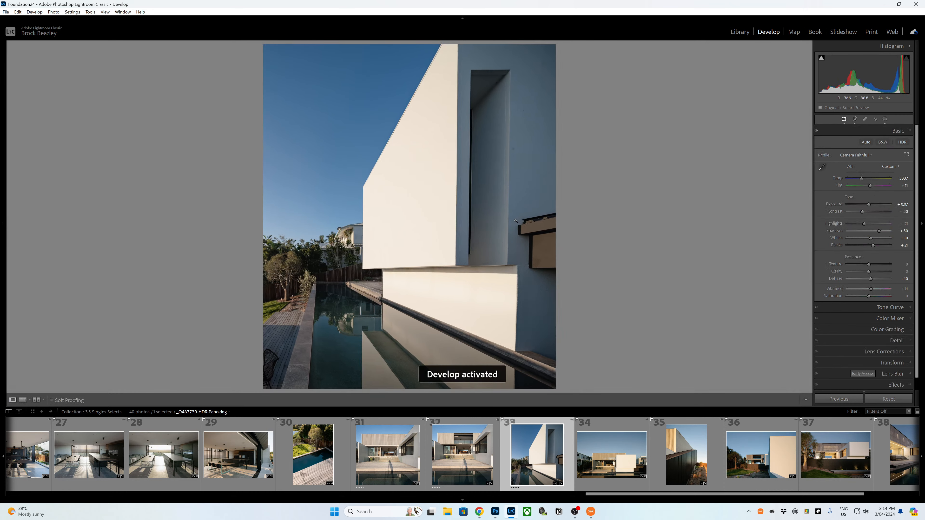
In photo 33's Lights mask, sample the bright white wall as a point color and set its saturation shift to −37.
click(884, 119)
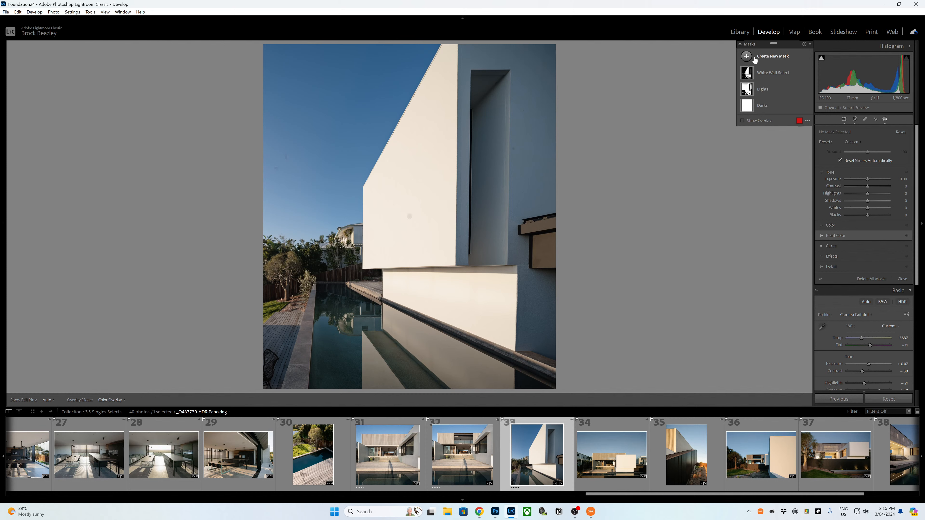
click(765, 57)
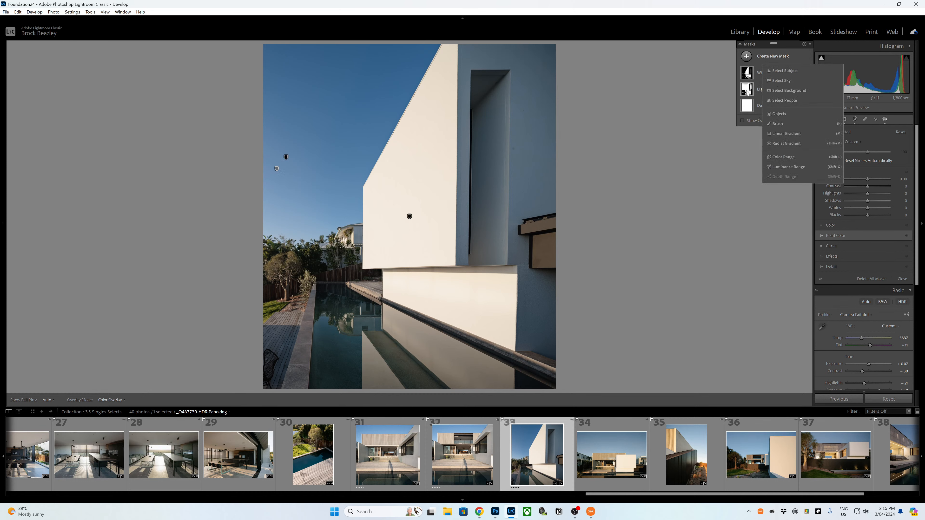
click(789, 167)
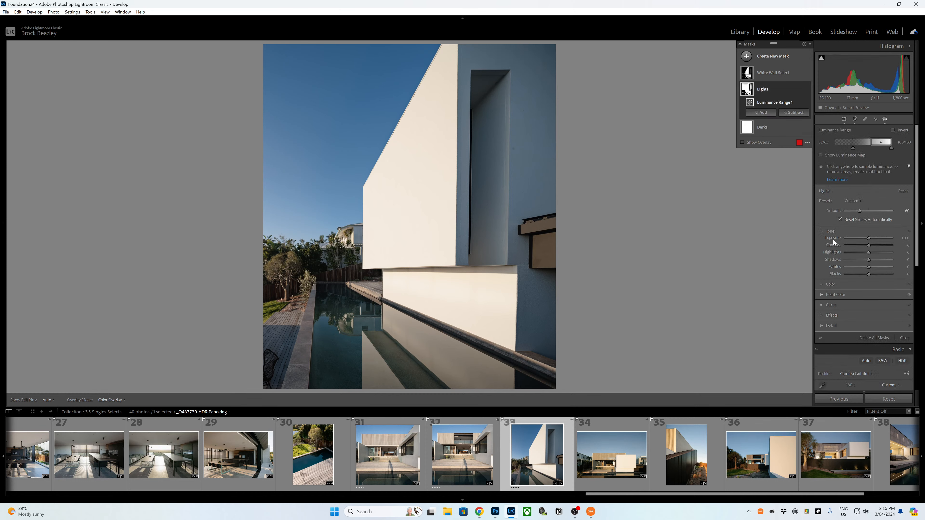
click(835, 294)
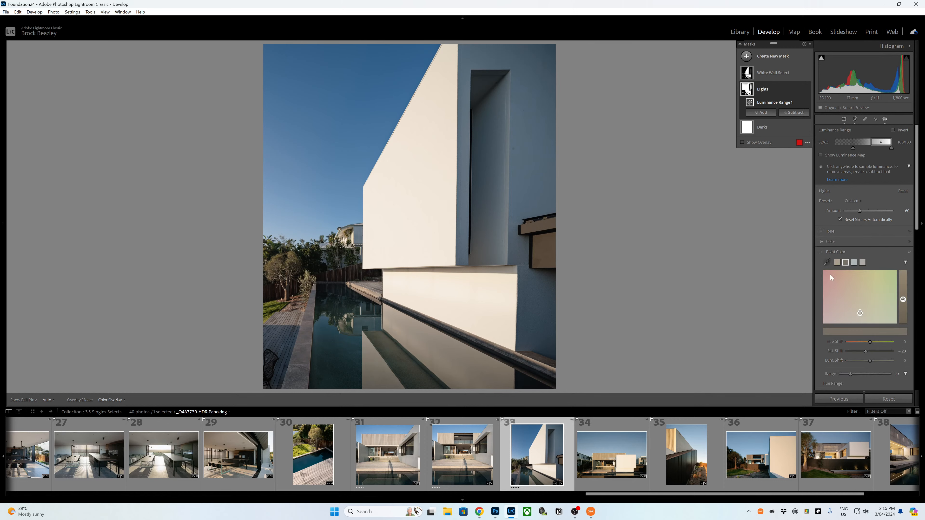
click(827, 263)
click(418, 195)
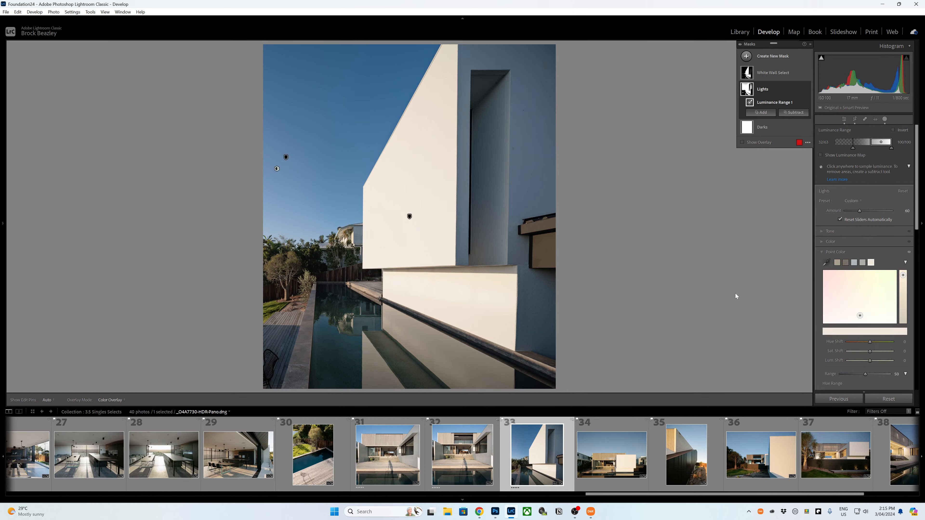
drag(870, 351, 863, 352)
Create a new linear gradient mask covering the shaded wall on photo 33's right side and adjust its position.
click(761, 113)
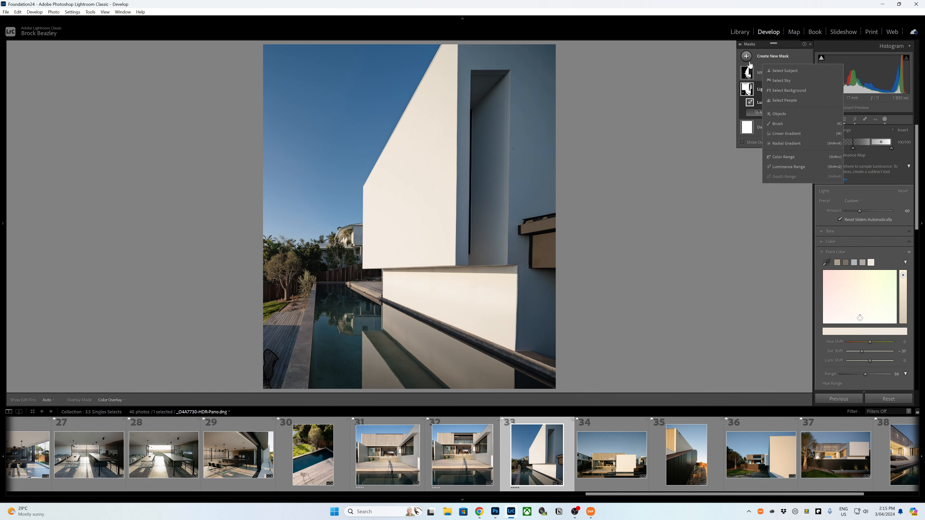
click(792, 133)
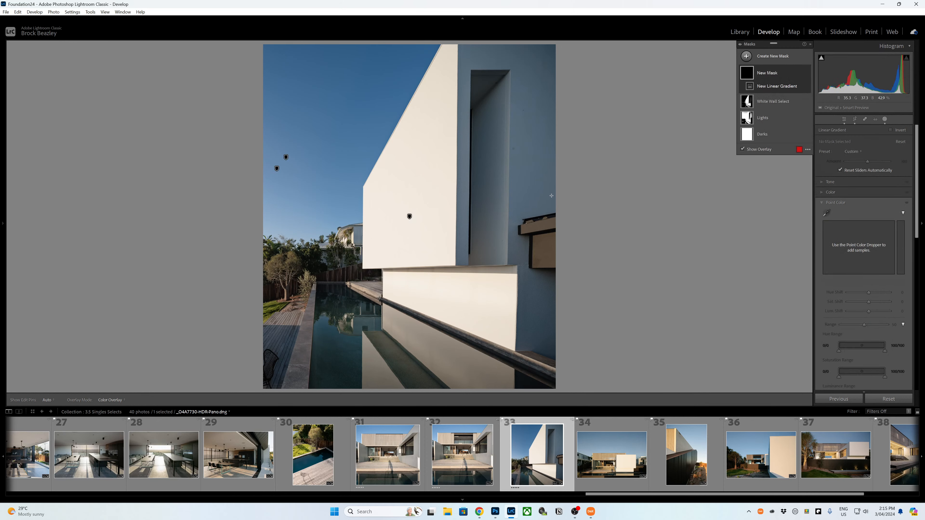
drag(552, 195, 383, 194)
drag(468, 195, 496, 193)
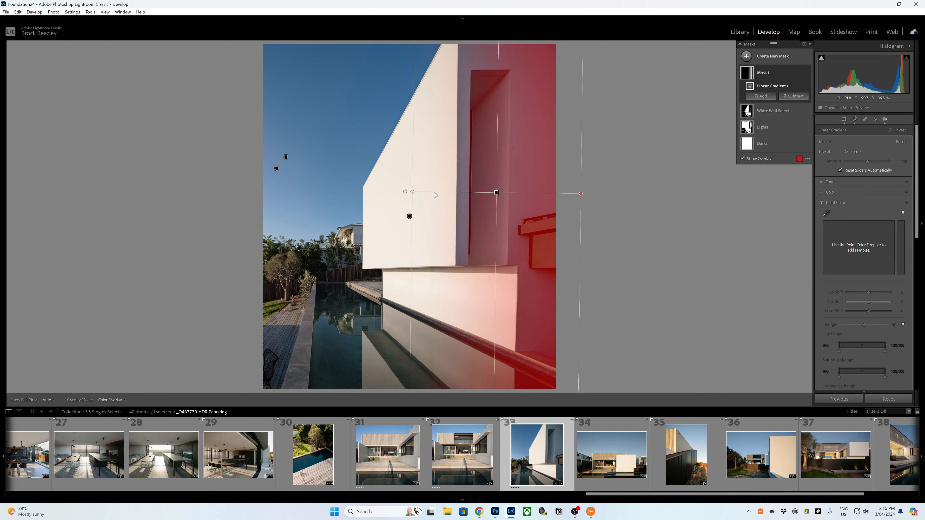
drag(413, 191, 417, 192)
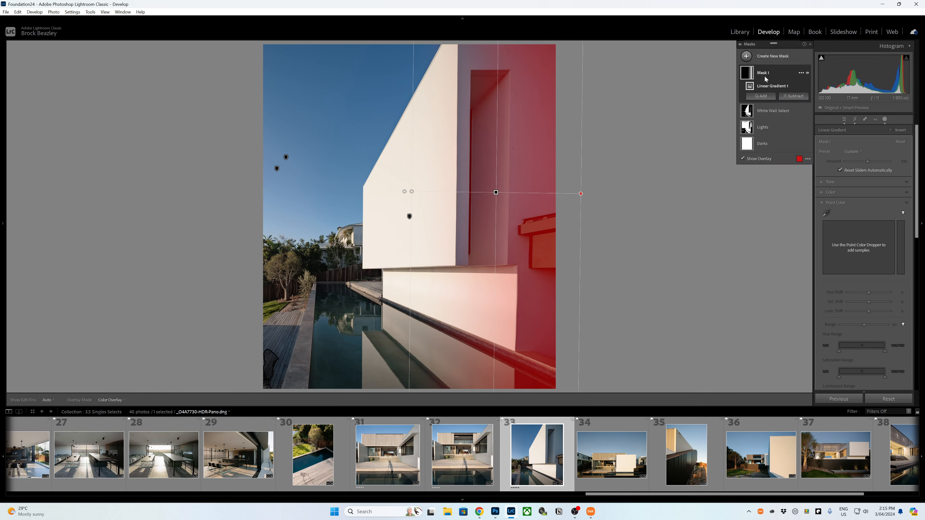
Add a radial gradient to Mask 1 over the pool and tilt it diagonally along the water.
click(773, 96)
click(779, 191)
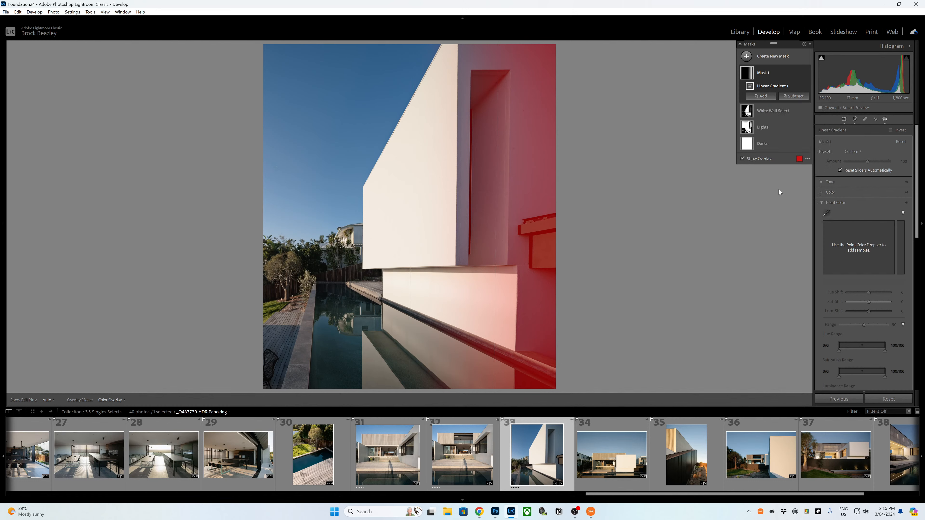
drag(365, 335, 399, 391)
drag(369, 285, 333, 272)
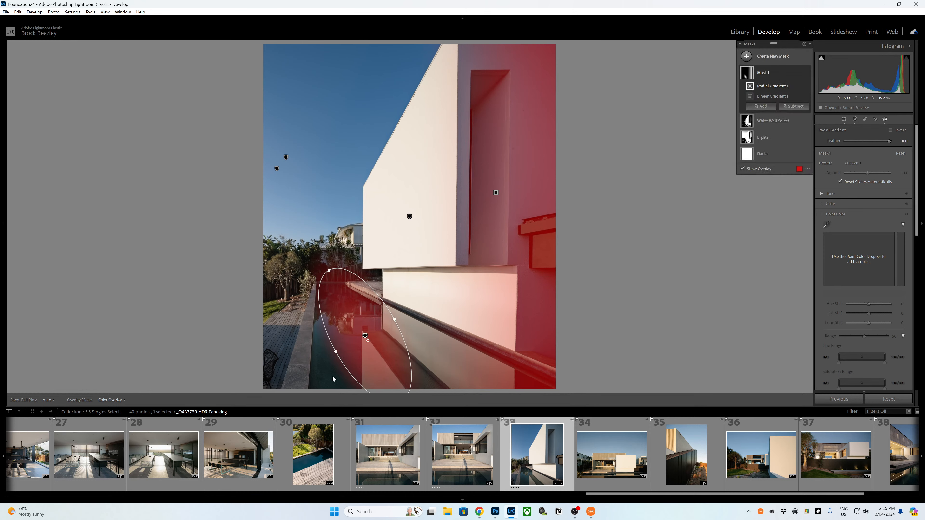
Enlarge the pool's radial gradient well beyond the photo's bottom edge, widen it and hide the edit pins.
key(ctrl+minus)
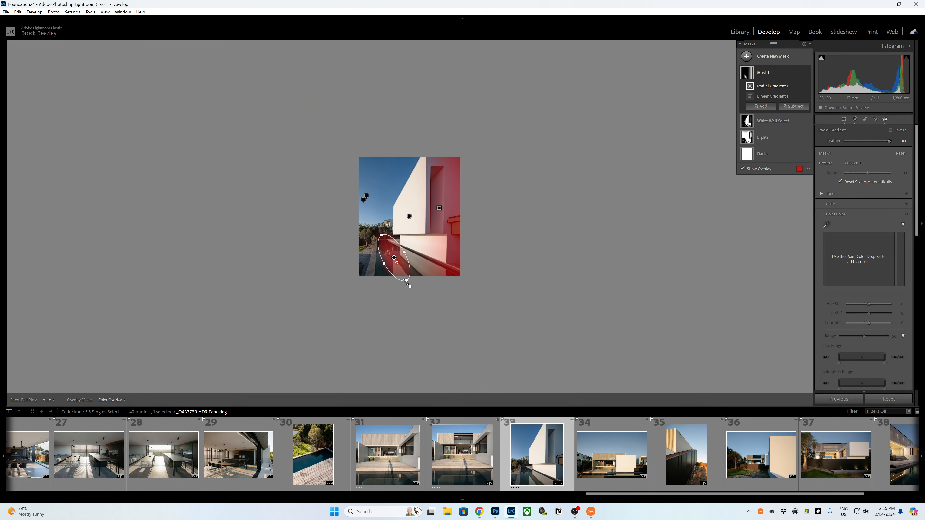
mouse_move(405, 281)
mouse_down()
mouse_move(423, 327)
mouse_move(440, 341)
mouse_move(400, 330)
mouse_move(407, 264)
mouse_move(419, 260)
mouse_move(401, 257)
mouse_move(422, 306)
mouse_move(413, 291)
mouse_up()
drag(468, 381, 464, 381)
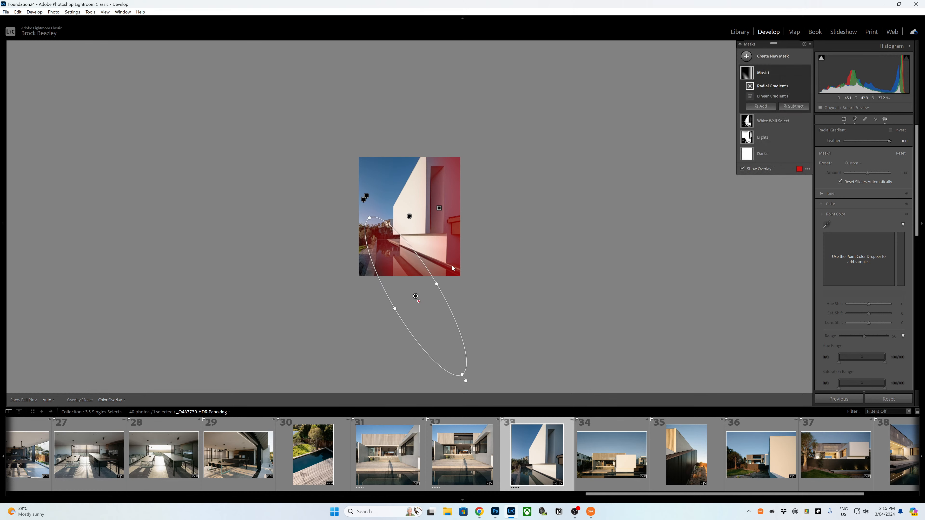
drag(438, 282, 443, 284)
drag(389, 248, 390, 250)
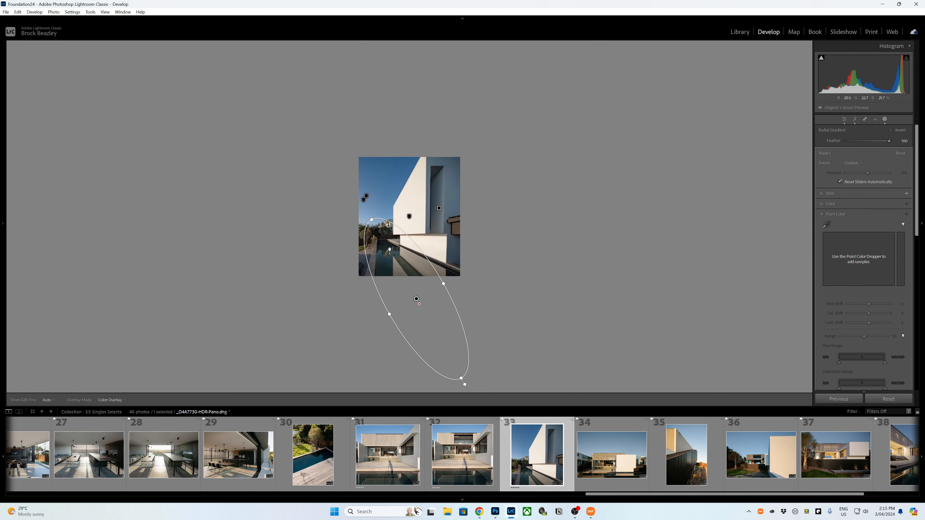
key(h)
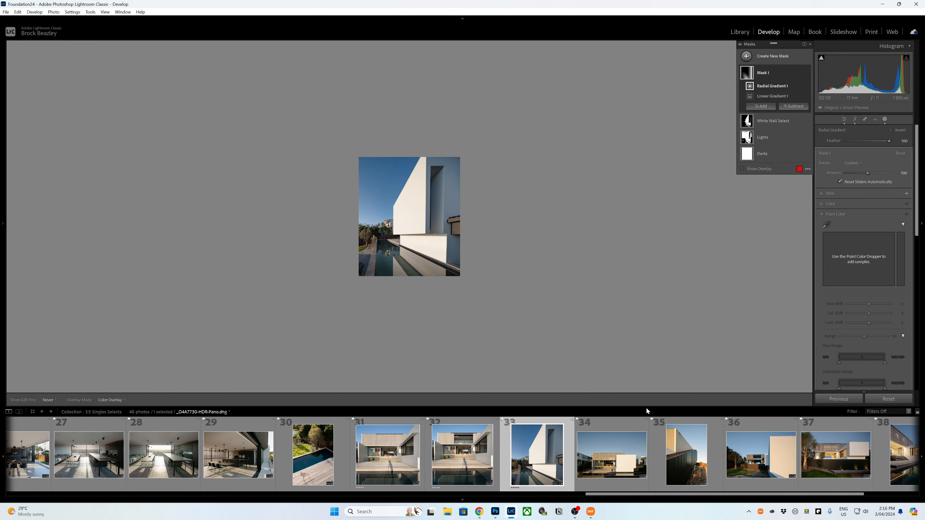
Open photo 34 and remove the small dark spot in the sky above the white block's right end.
click(609, 452)
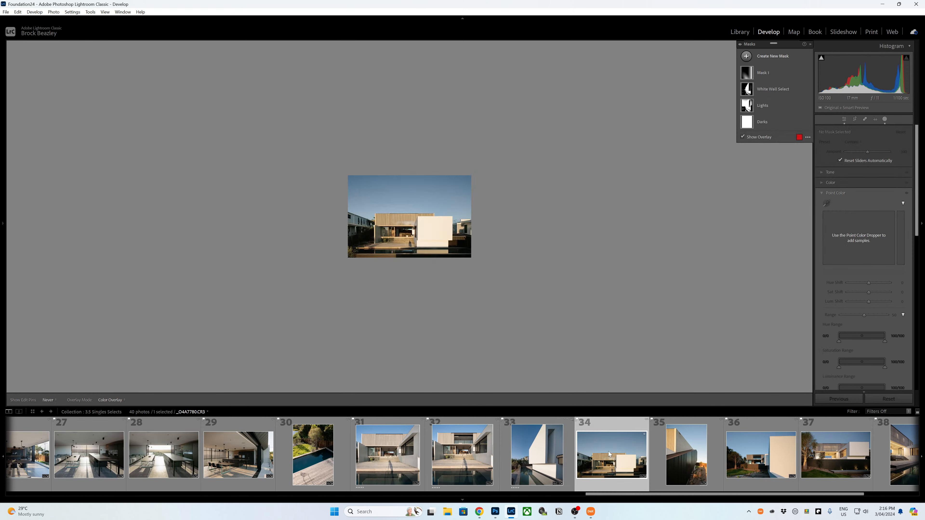
key(q)
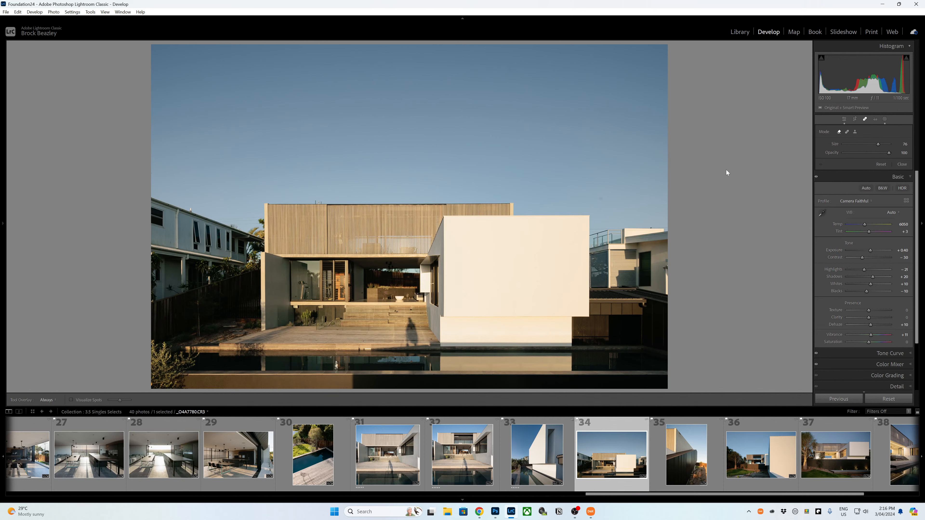
click(616, 191)
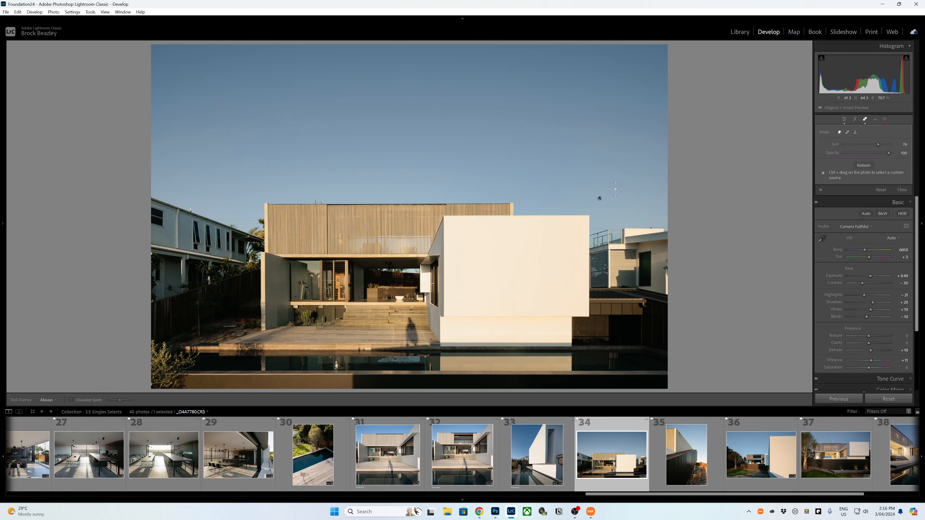
key(d)
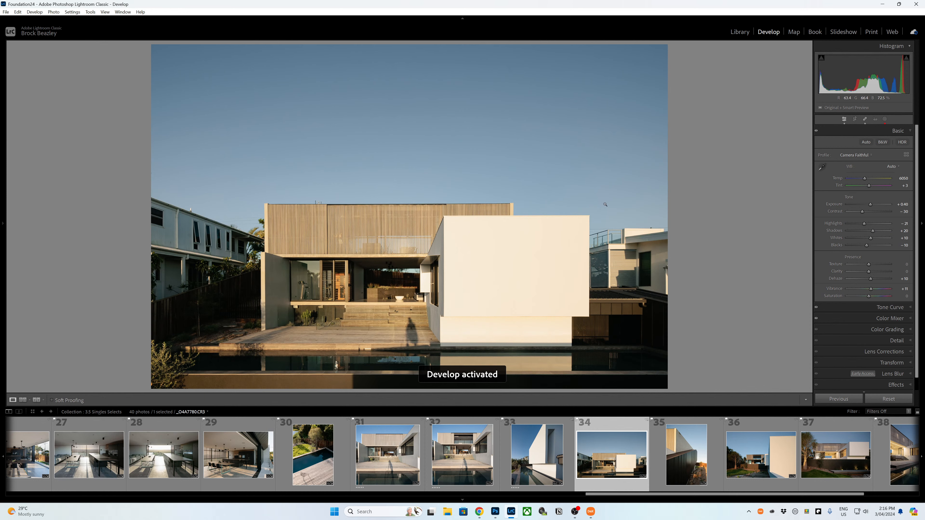
Raise photo 34's Exposure to +0.50 and Shadows to +30.
key(=)
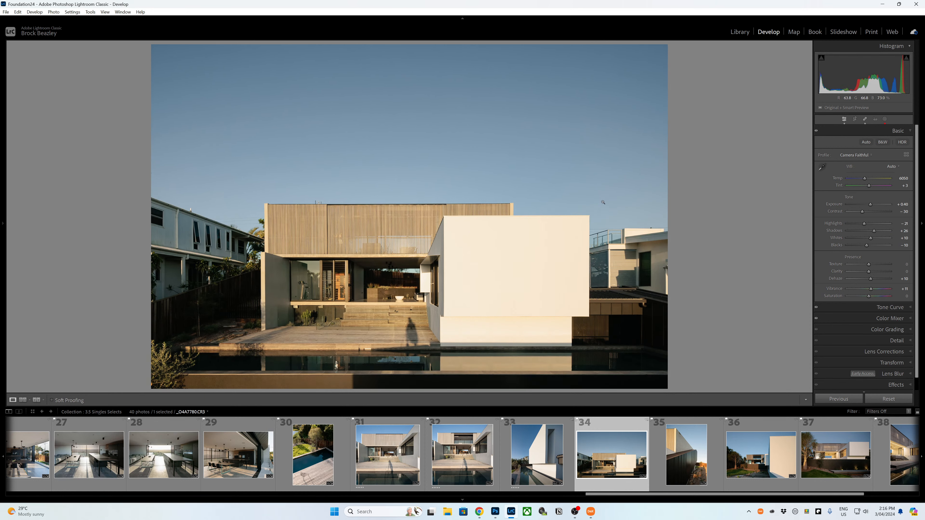
key(=)
key(=)
Create a new radial gradient mask over photo 34's dark lower-right corner, then enlarge and rotate it.
click(886, 120)
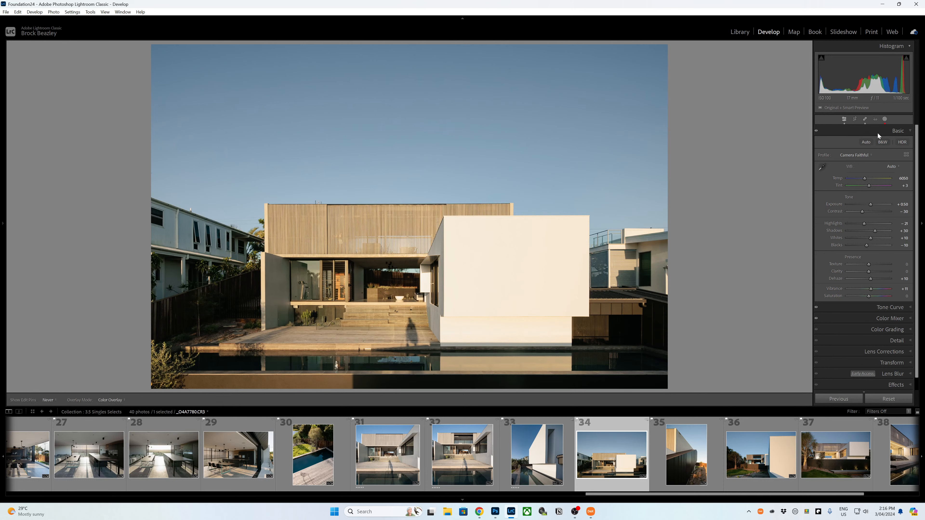
click(781, 56)
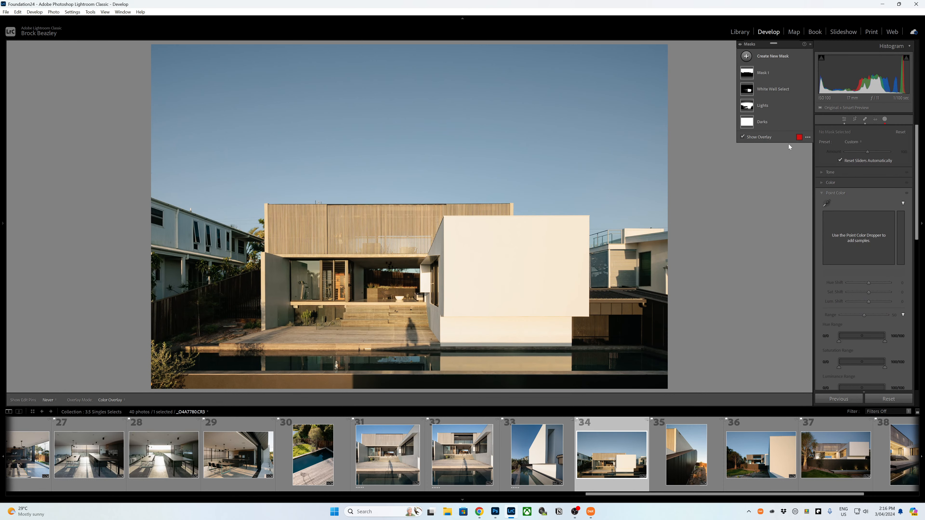
click(788, 144)
drag(639, 337, 662, 355)
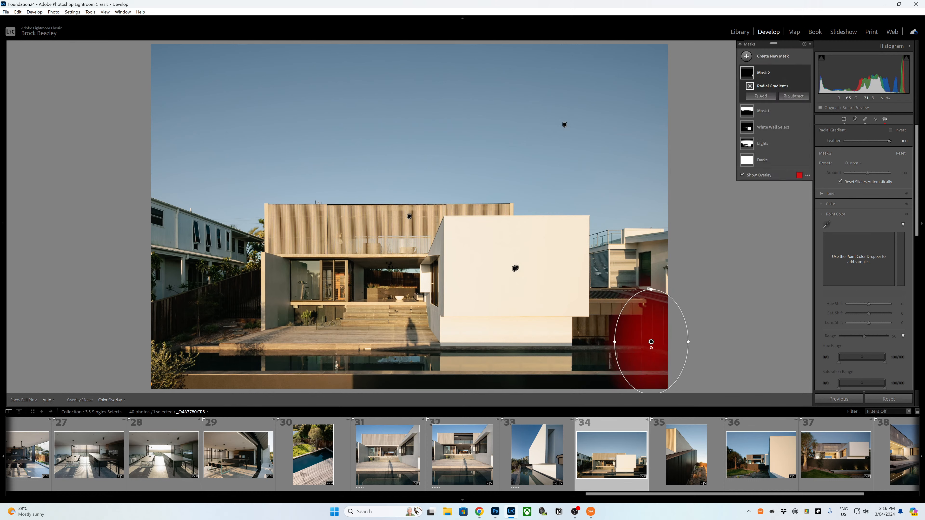
drag(647, 288, 629, 307)
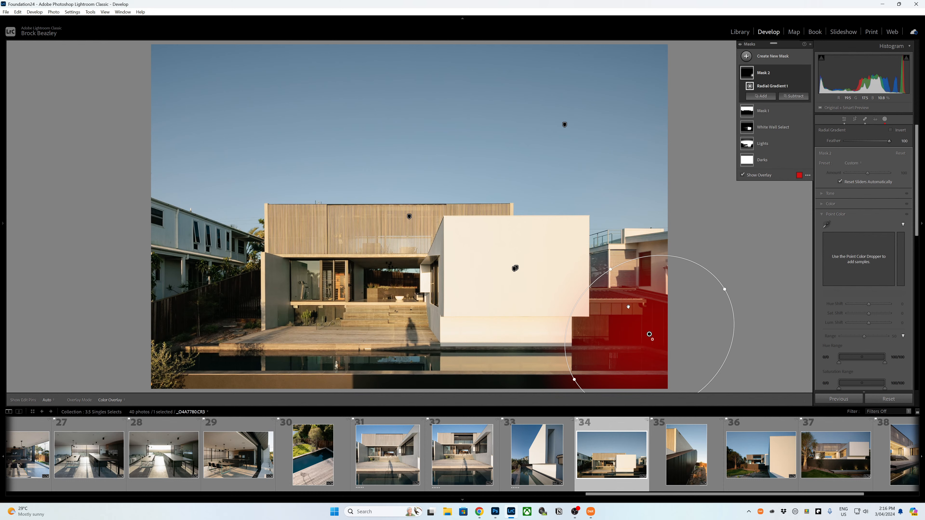
Add a second radial gradient to Mask 2 over the dark fence at photo 34's lower left and adjust its shape.
click(761, 96)
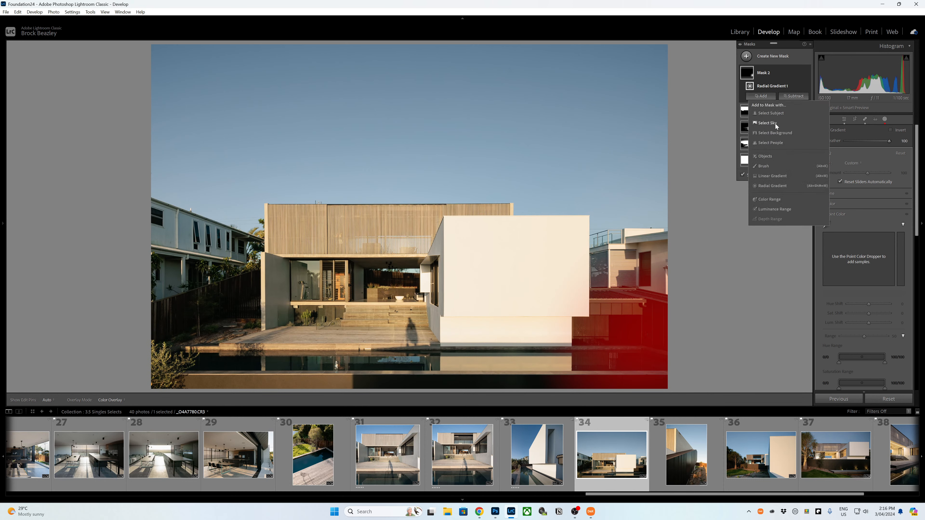
click(773, 187)
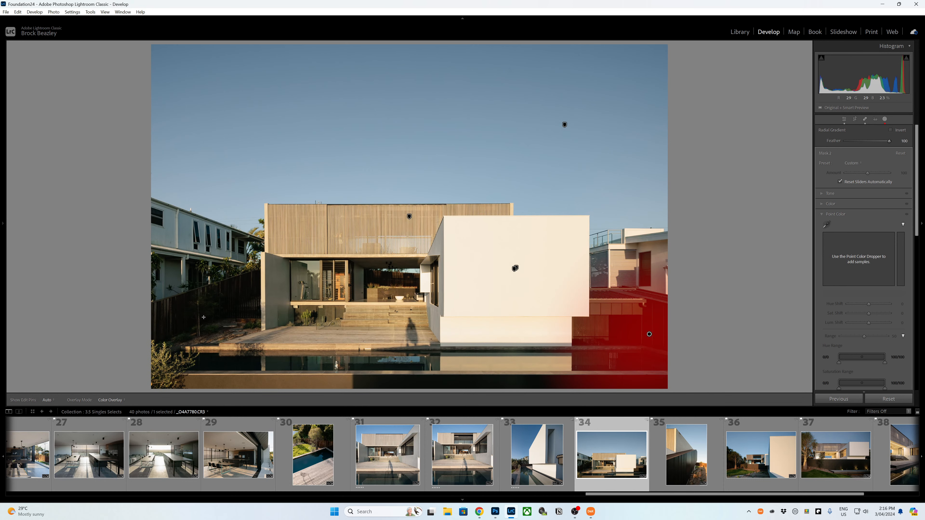
drag(190, 323, 256, 285)
click(186, 310)
mouse_move(182, 306)
mouse_down()
mouse_move(174, 290)
mouse_move(208, 302)
mouse_move(200, 306)
mouse_up()
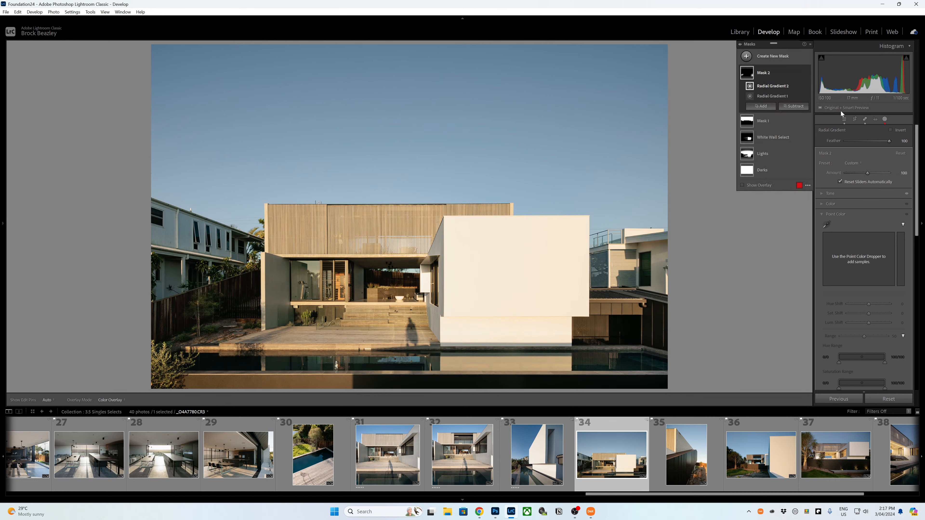
Subtract a wide, flat radial gradient from Mask 2 along photo 34's bottom-right edge, below the pool.
click(794, 106)
click(805, 196)
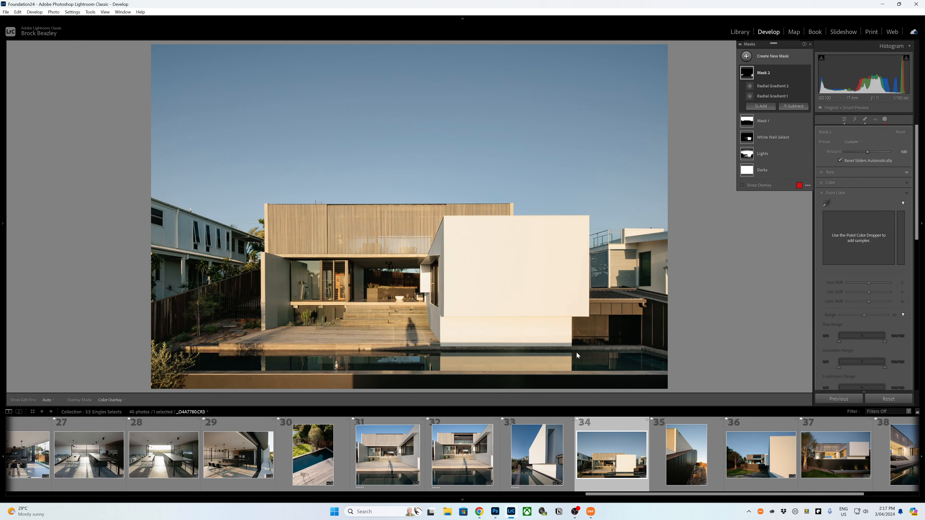
drag(459, 386, 651, 390)
drag(576, 390, 379, 391)
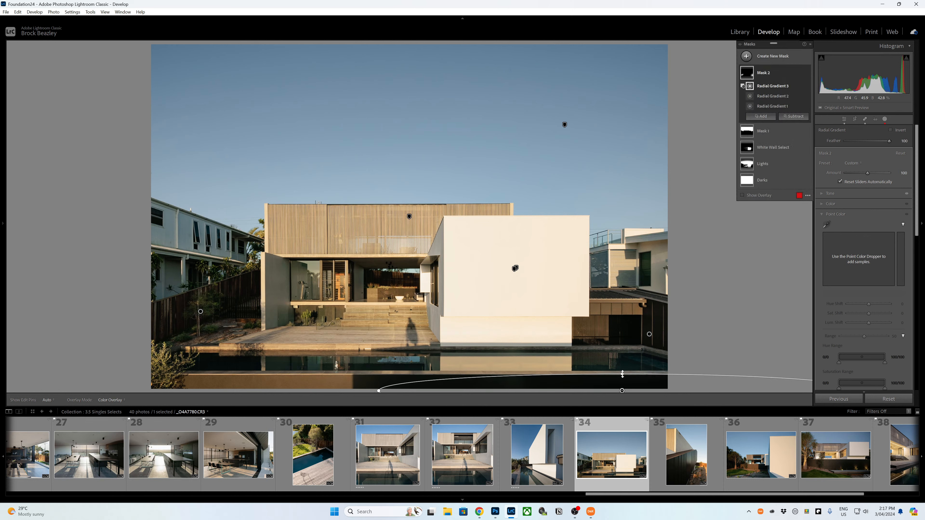
drag(622, 374, 610, 383)
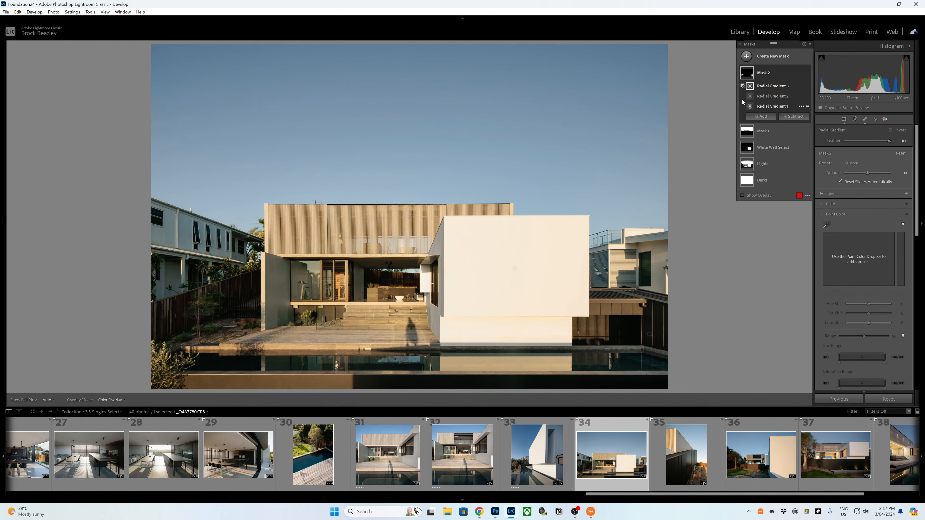
Create a new color range mask sampled from the lower white wall and show the options for intersecting it.
click(773, 115)
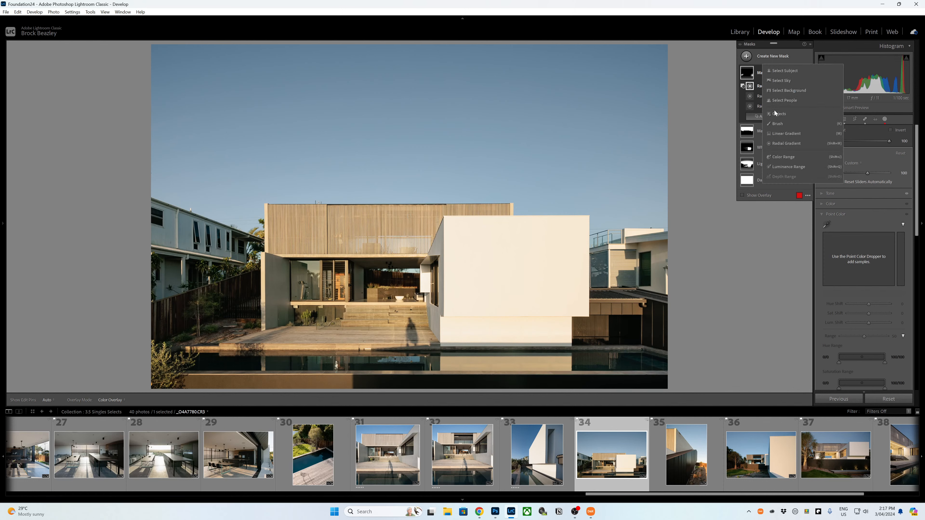
click(784, 158)
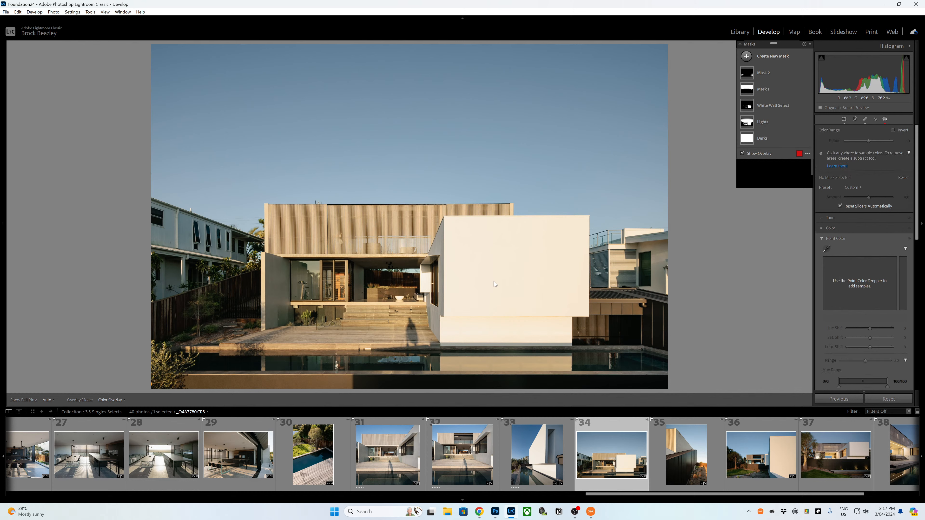
drag(501, 324, 502, 324)
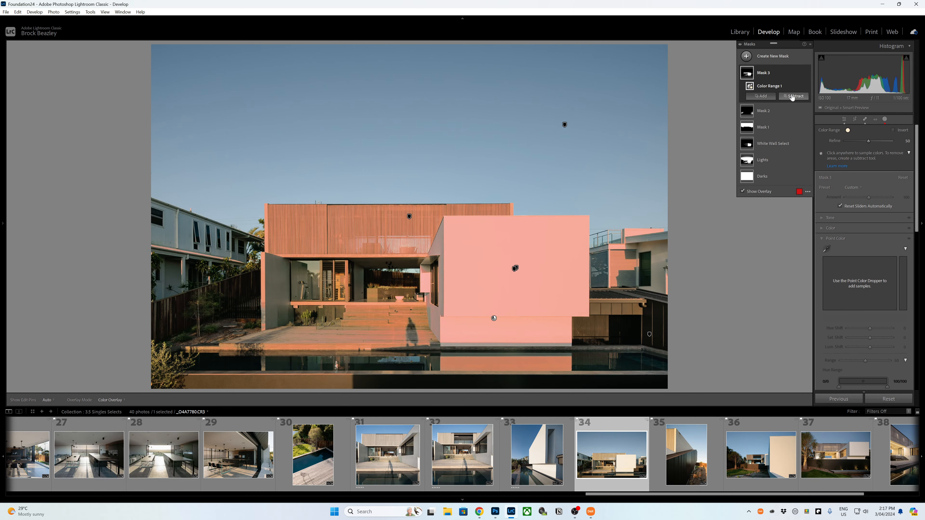
click(802, 73)
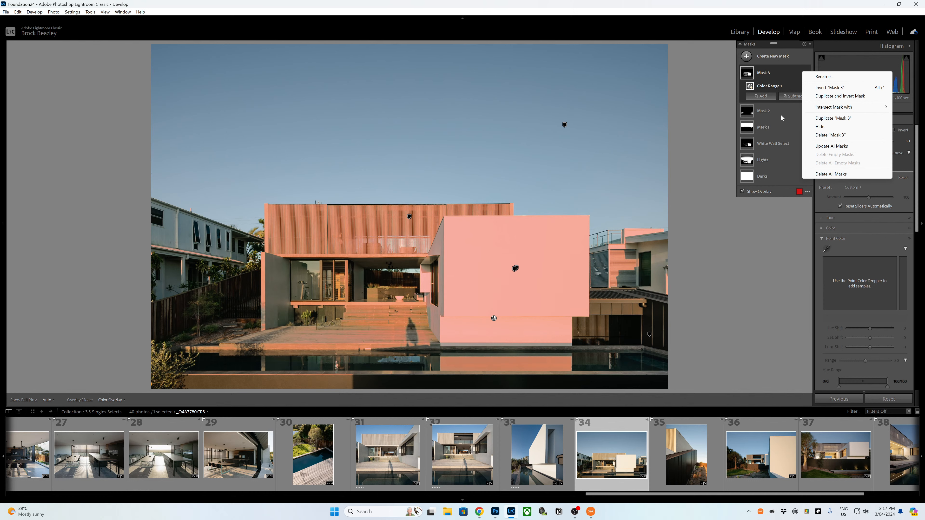
mouse_move(826, 109)
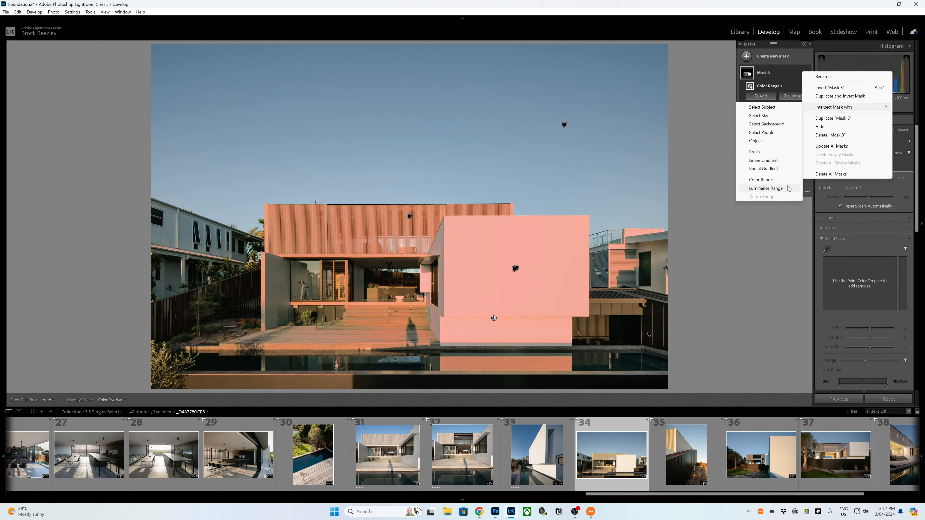
Switch to Chrome, separate the new tab into its own window and open the photographer's Instagram profile.
key(alt+Tab)
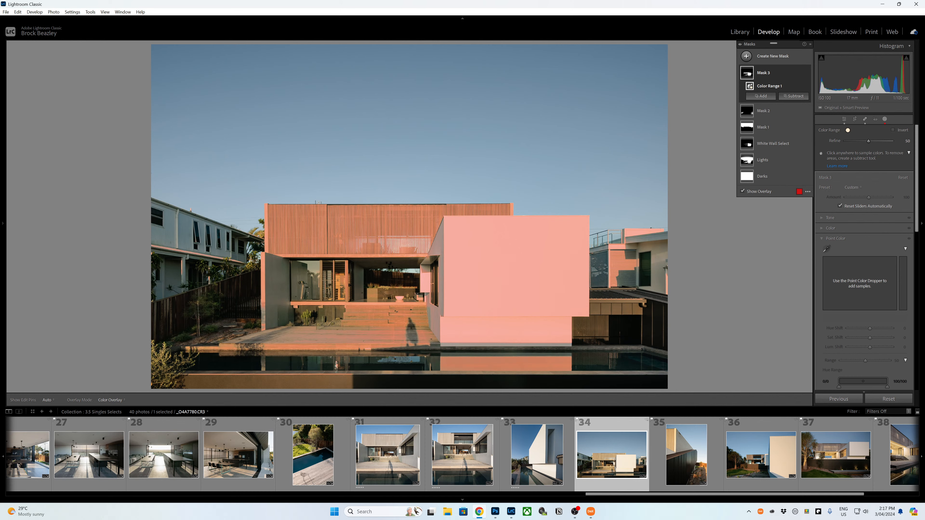
drag(924, 95, 394, 86)
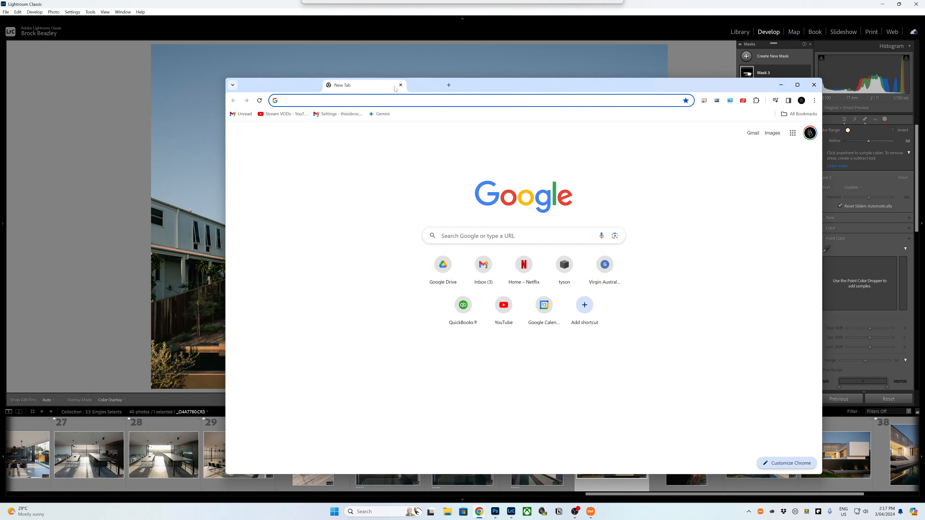
click(393, 100)
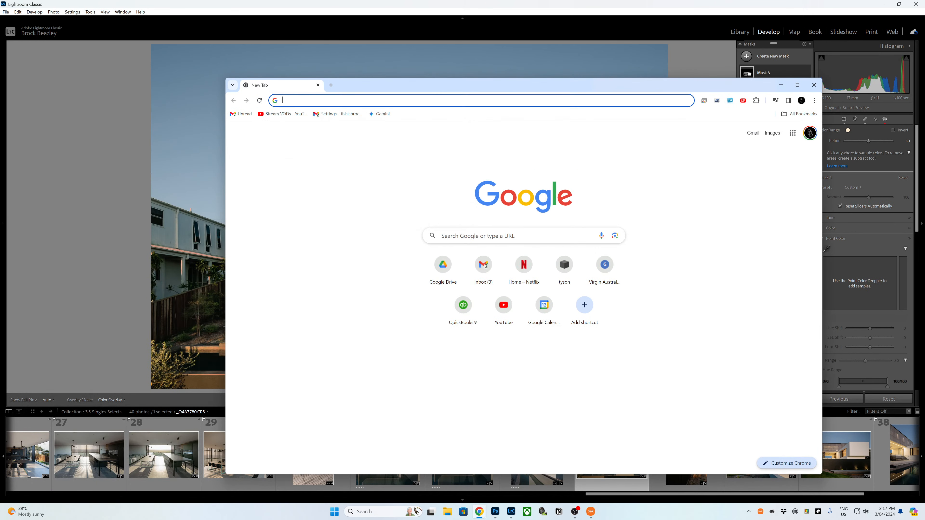
text(ins)
key(Return)
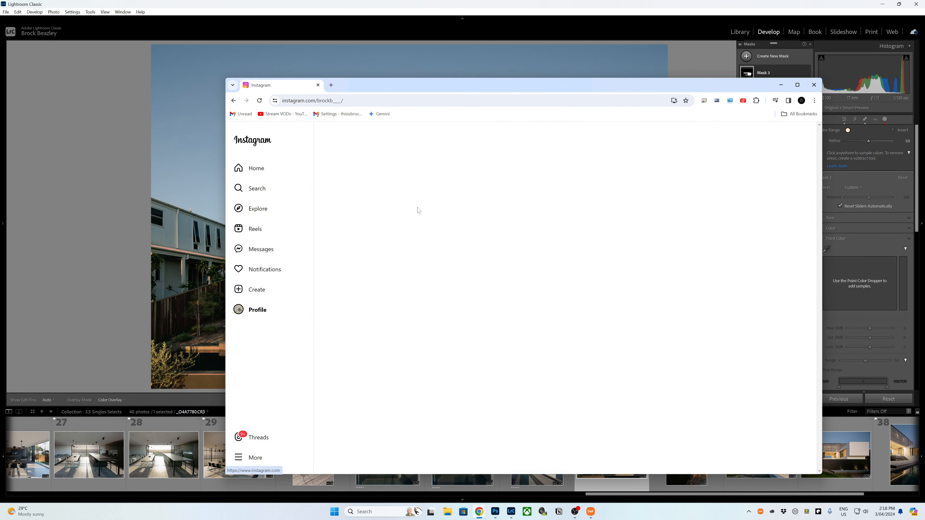
Narrow and reposition the browser window, and look over the most recent posts in the profile grid.
scroll(466, 188, down, 5)
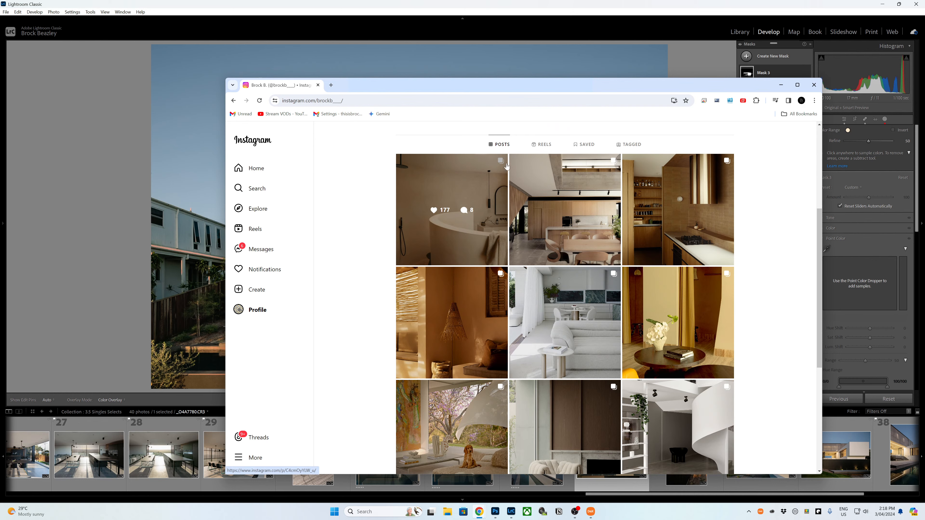
drag(226, 263, 289, 263)
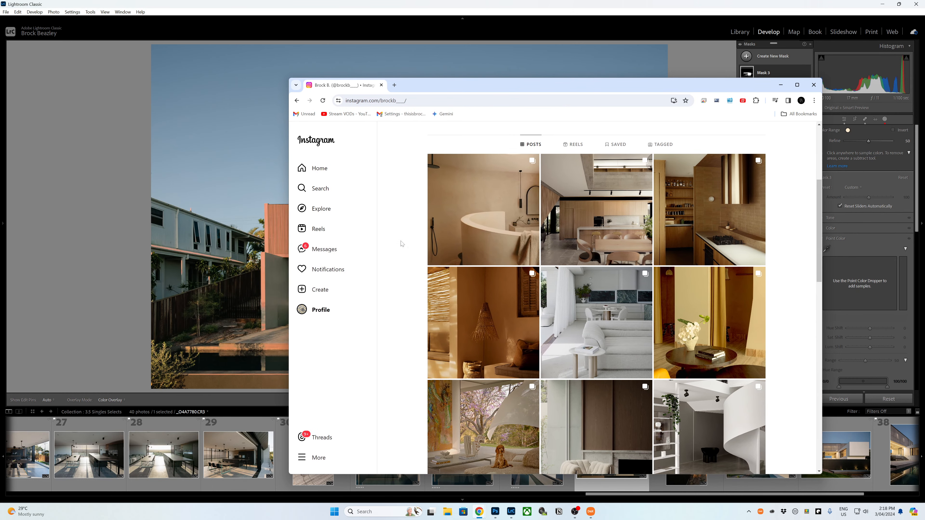
drag(521, 89, 484, 95)
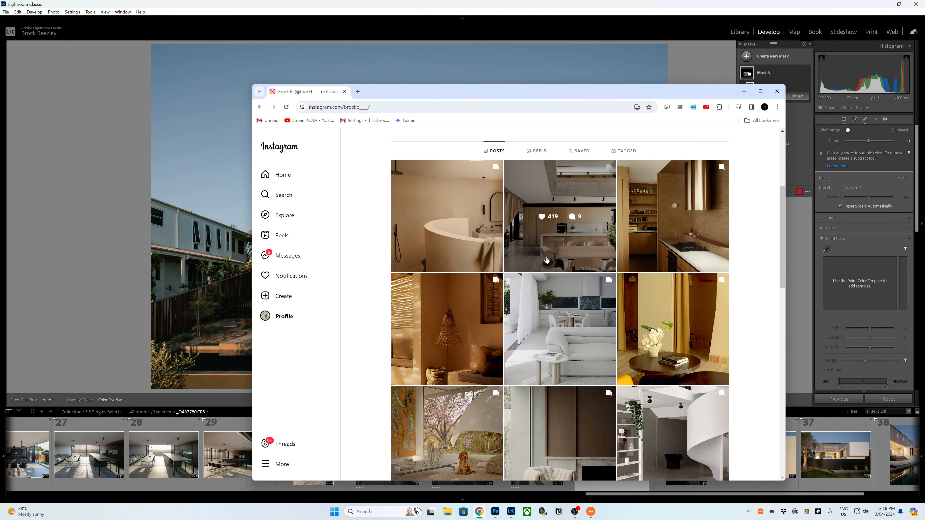
scroll(501, 247, down, 1)
scroll(501, 247, down, 4)
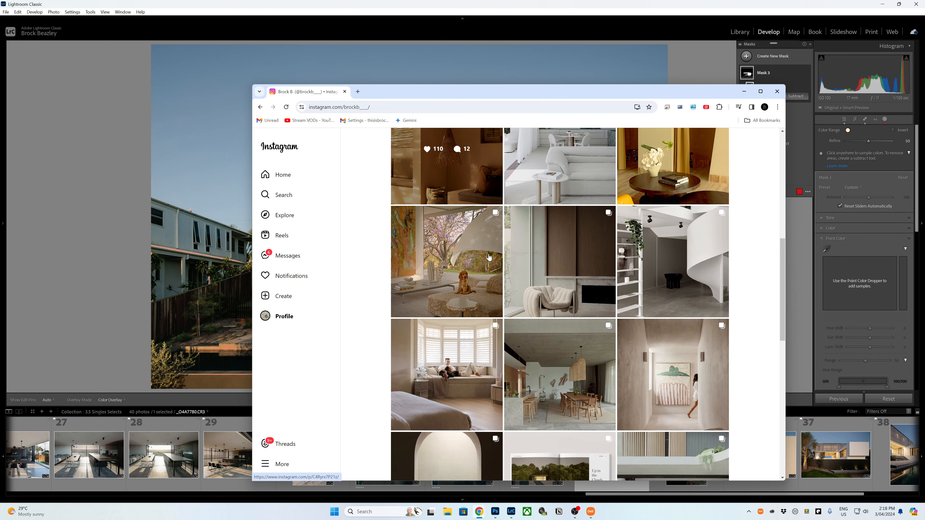
scroll(485, 255, up, 3)
Open the warm-toned Noosa Pool House post, go through its images to the fifth and close it.
click(481, 259)
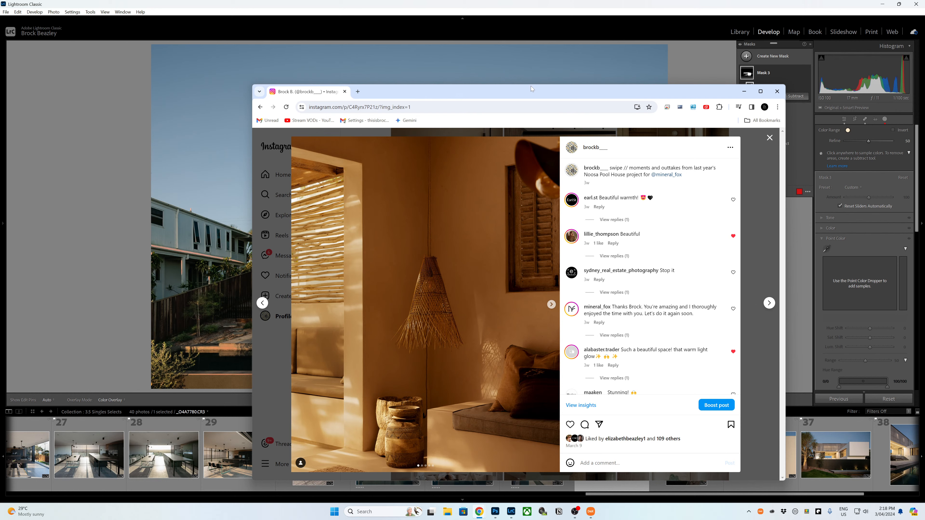
drag(522, 97, 537, 72)
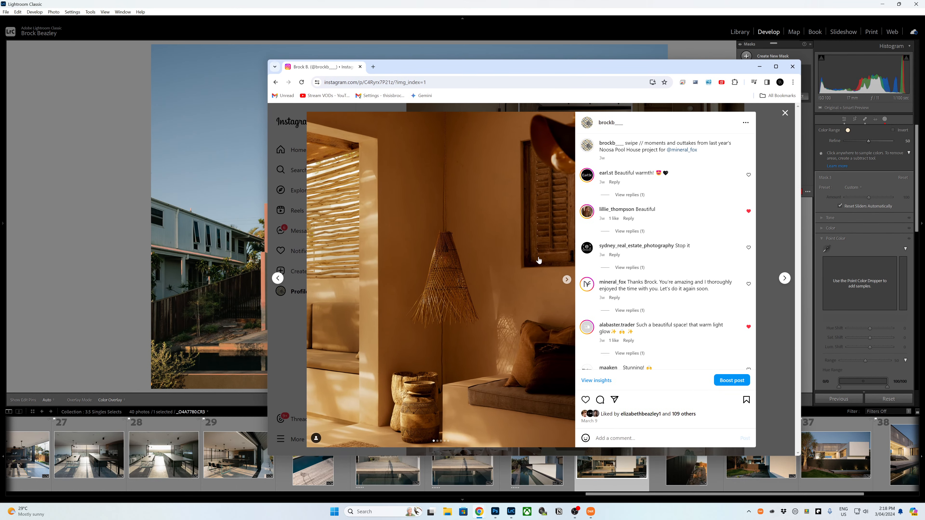
click(567, 281)
click(567, 280)
click(566, 281)
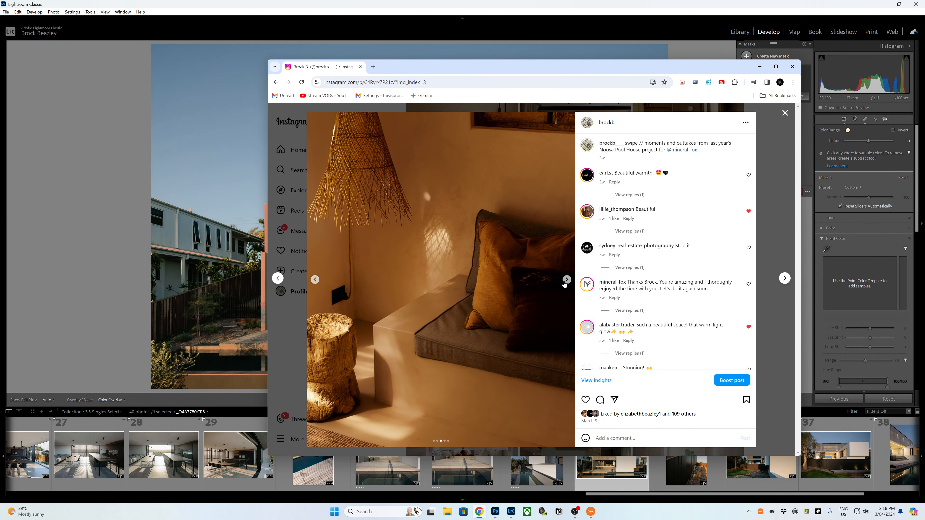
click(567, 280)
click(567, 280)
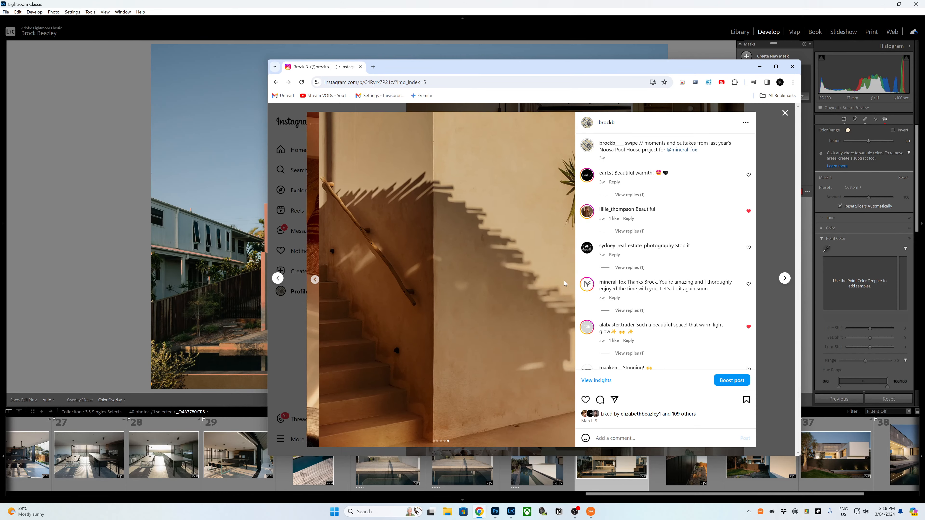
click(779, 140)
Examine the colour tones of the older posts in the profile grid and return to the newest ones.
scroll(592, 299, down, 8)
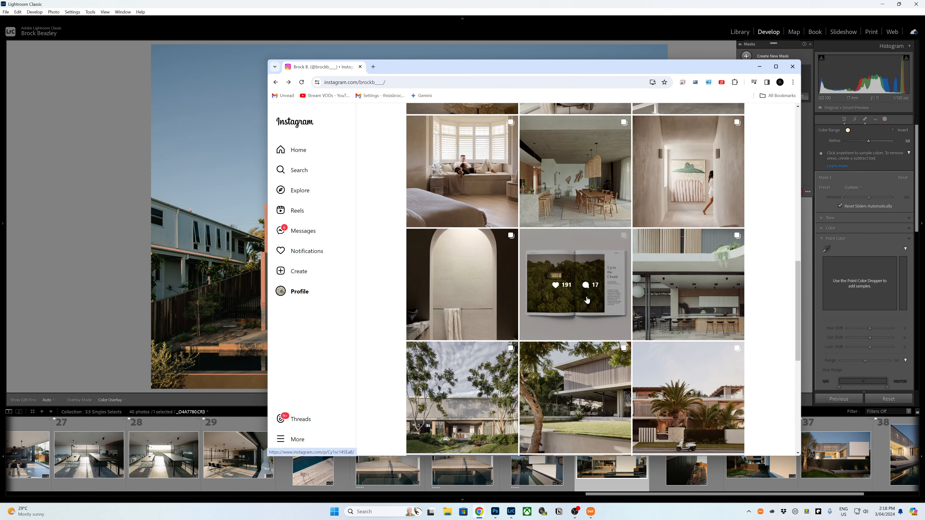
scroll(592, 299, up, 4)
scroll(592, 298, down, 13)
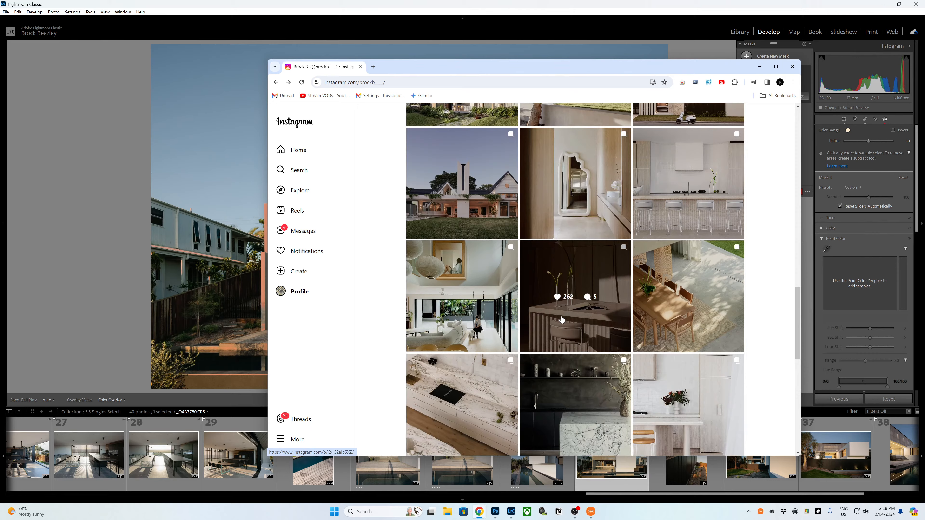
scroll(561, 322, up, 5)
scroll(560, 321, up, 12)
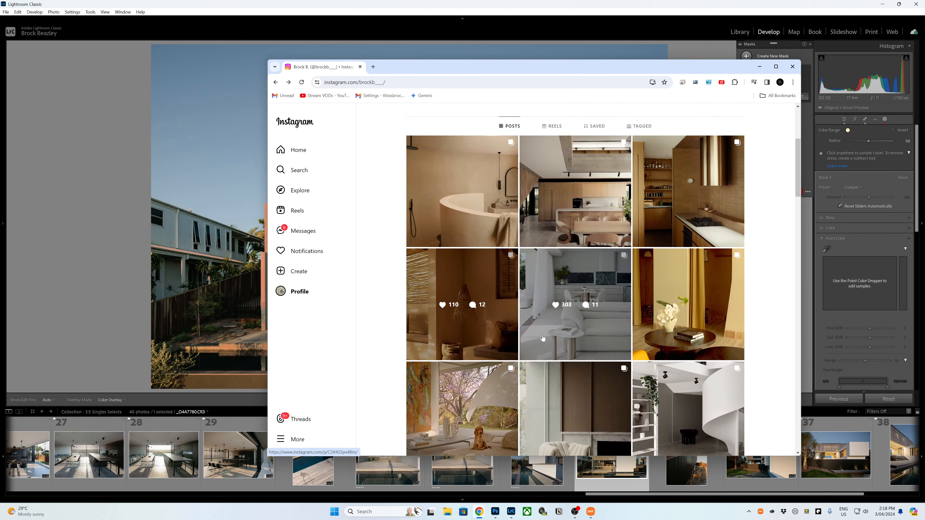
scroll(542, 333, down, 1)
click(486, 341)
key(Escape)
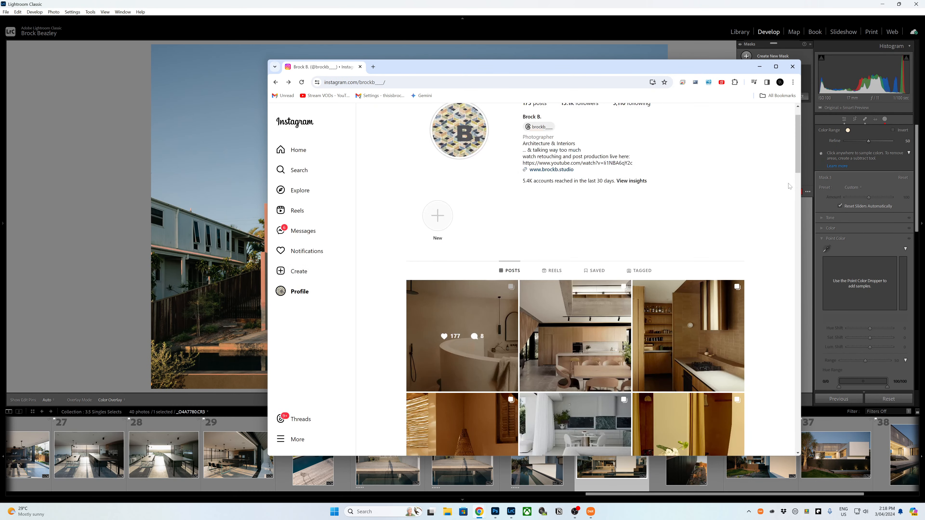
Open the timber kitchen post from Skennars Head, go through its images to the fourth and close it.
scroll(654, 342, down, 2)
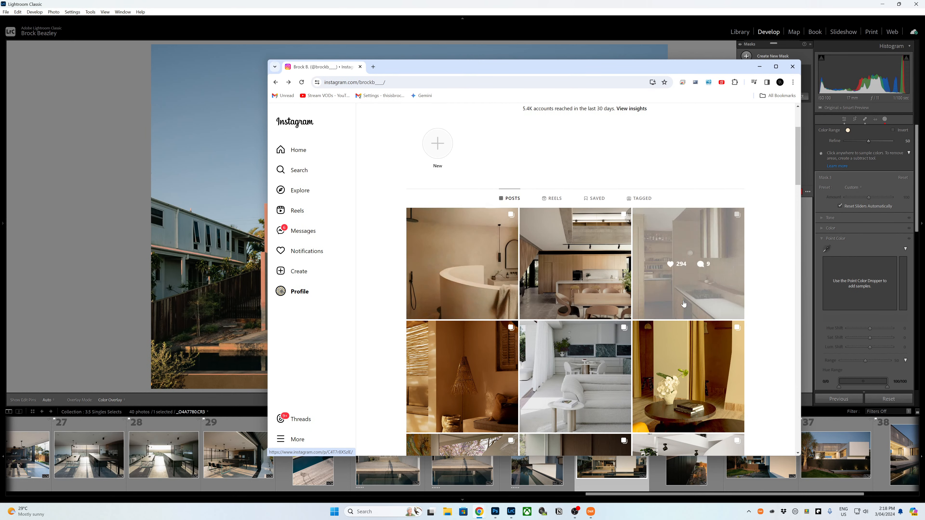
click(641, 288)
click(566, 280)
click(566, 279)
click(566, 279)
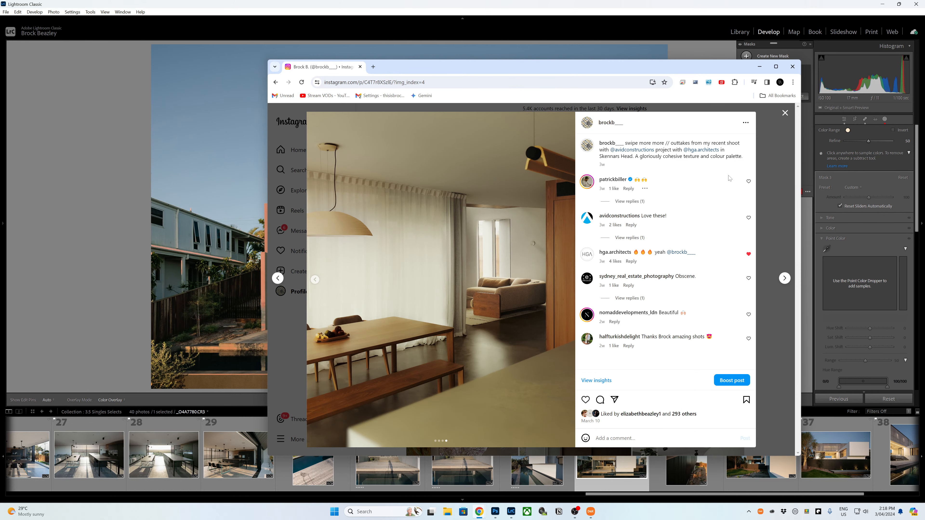
click(785, 113)
Open the yellow-walled Noosa Store post, go through its images and back to the first, and close it.
scroll(652, 207, down, 6)
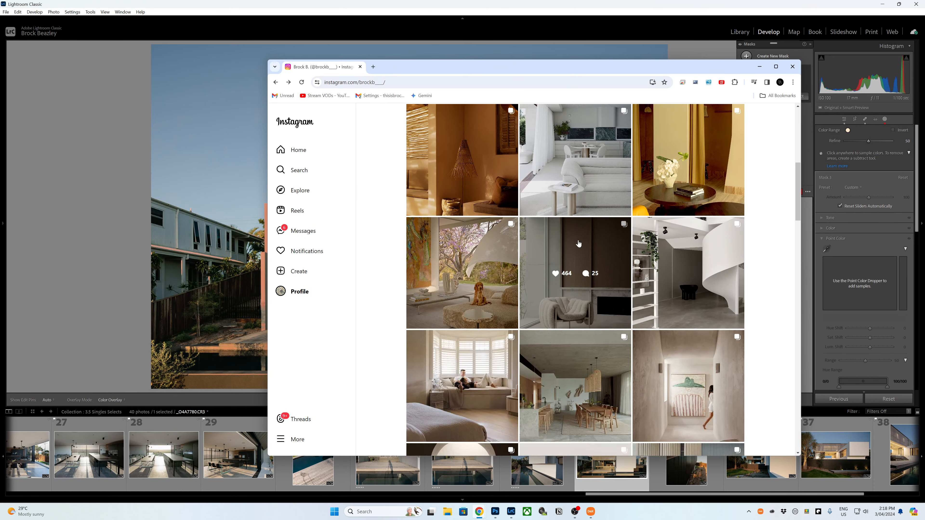
scroll(585, 239, up, 4)
scroll(585, 239, up, 2)
scroll(619, 273, down, 1)
click(675, 306)
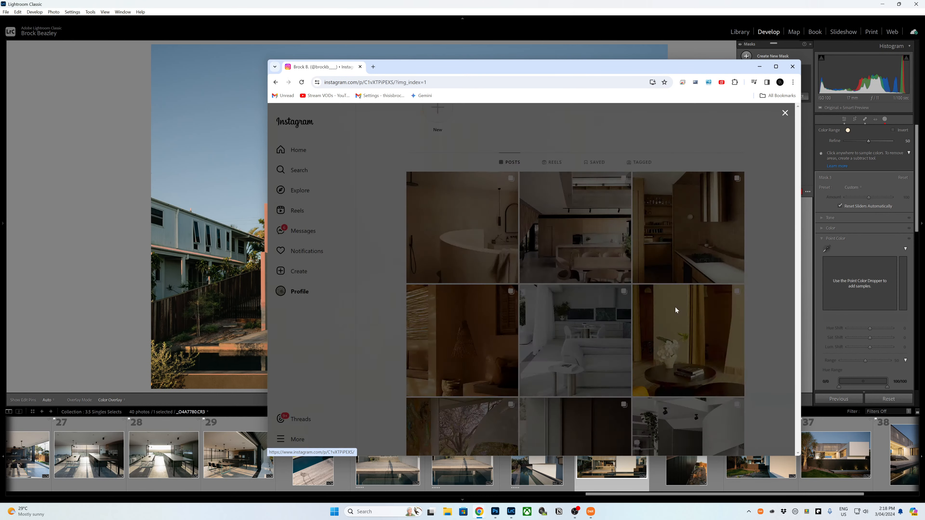
click(567, 280)
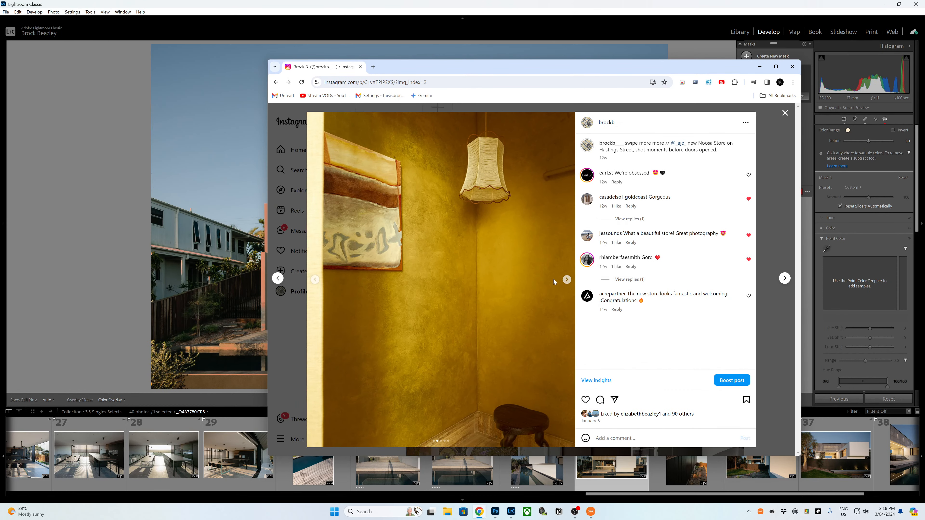
click(566, 279)
click(567, 280)
click(314, 280)
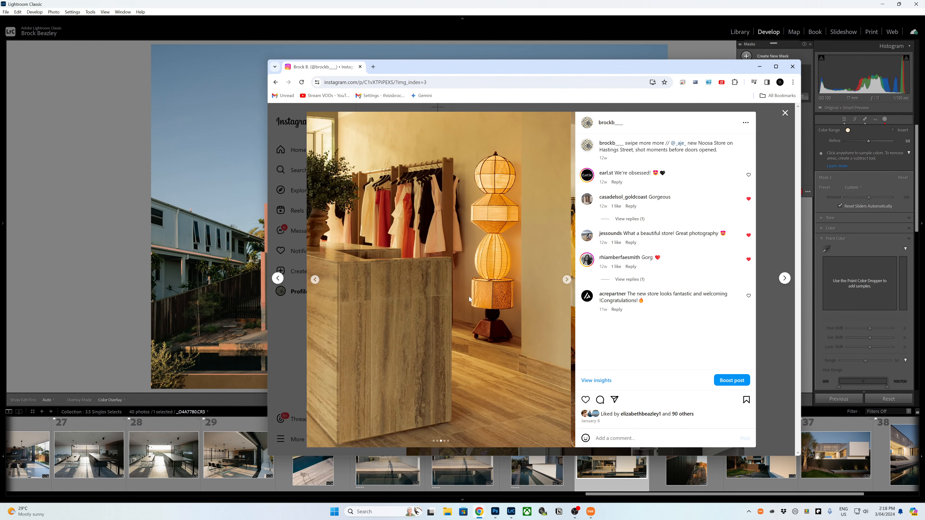
click(314, 280)
click(314, 279)
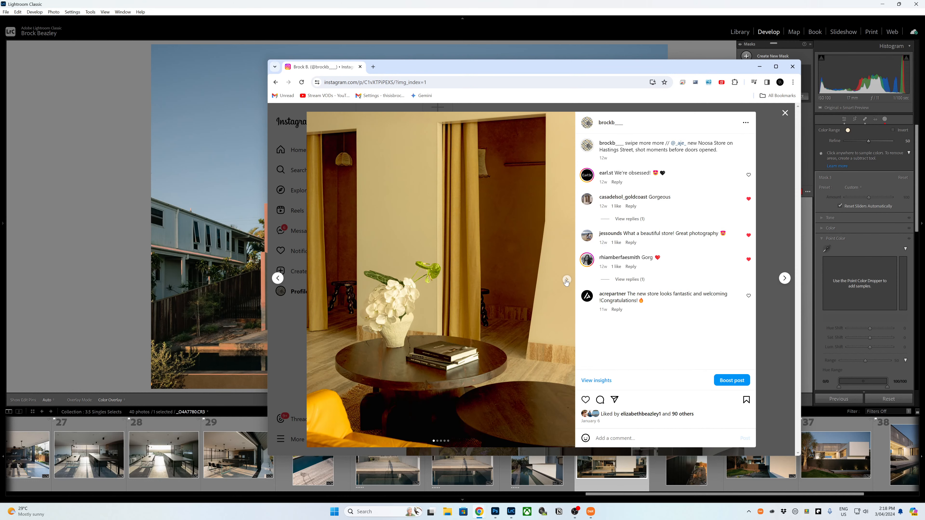
click(300, 294)
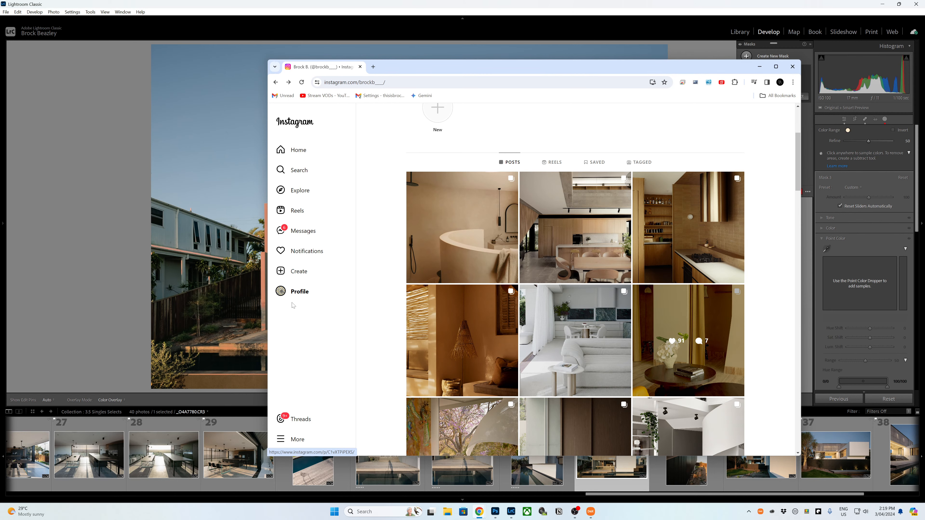
Search the web for vogueliving in a new browser tab and open the Vogue Living page of Vogue Australia.
key(ctrl+t)
text(vogue )
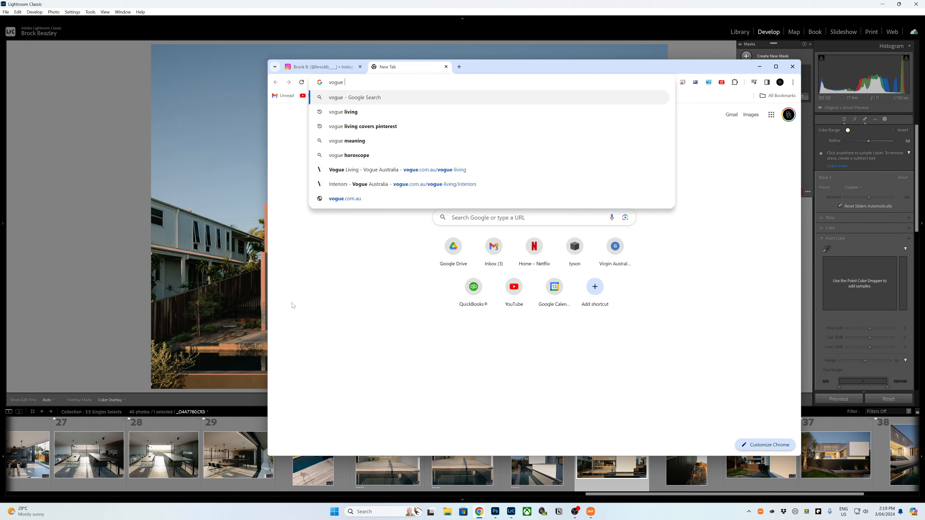
text(living)
key(Return)
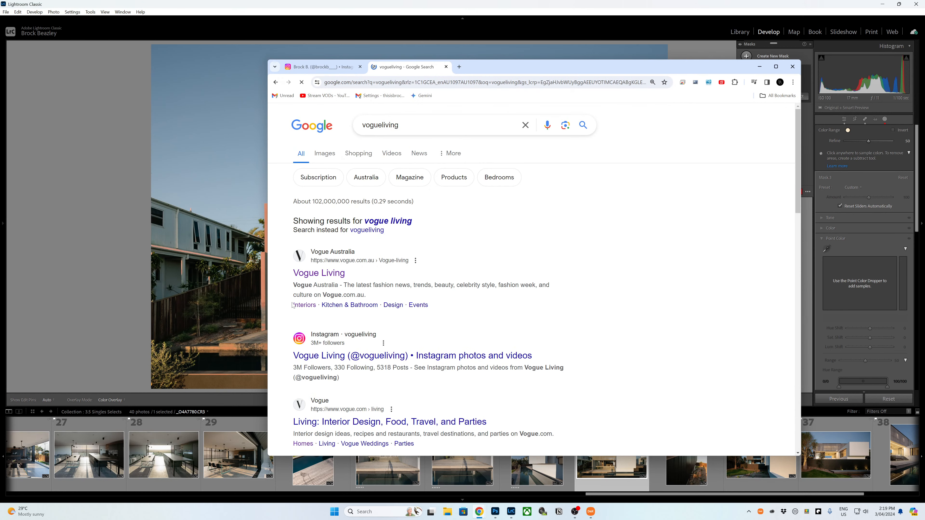
click(339, 276)
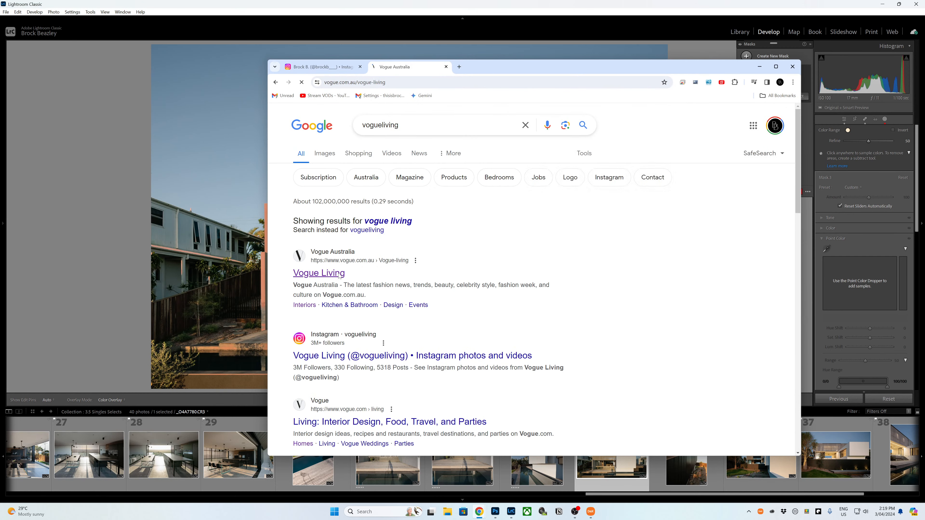
Examine the article images on the Vogue Living page down to the Design section.
scroll(415, 223, down, 5)
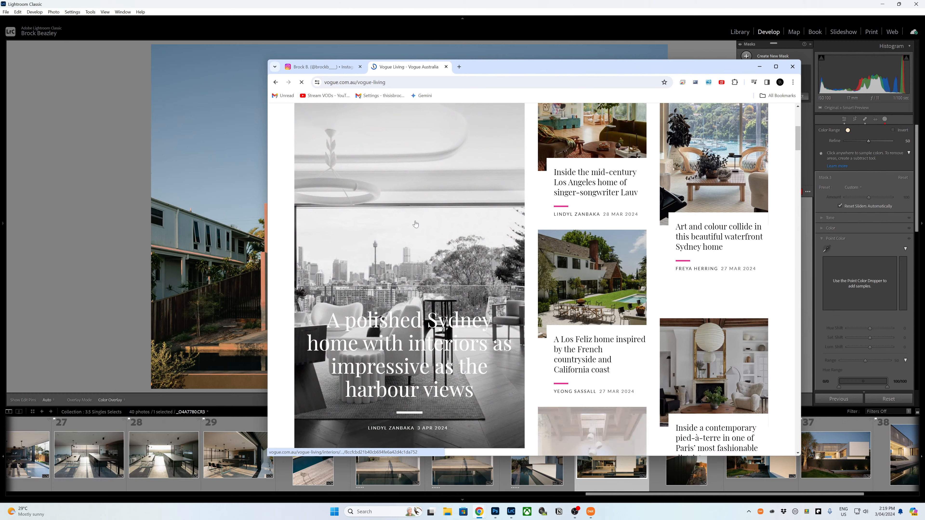
scroll(415, 224, down, 10)
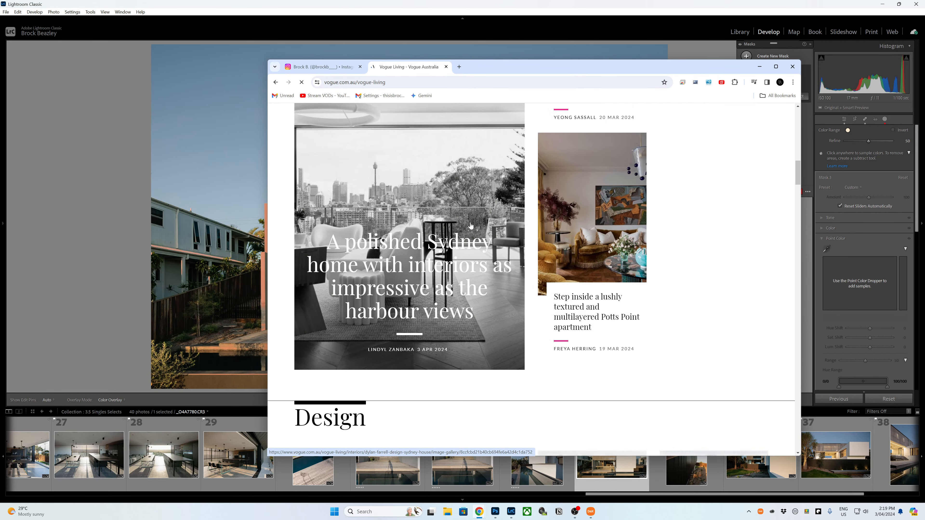
scroll(470, 226, down, 8)
scroll(473, 228, up, 3)
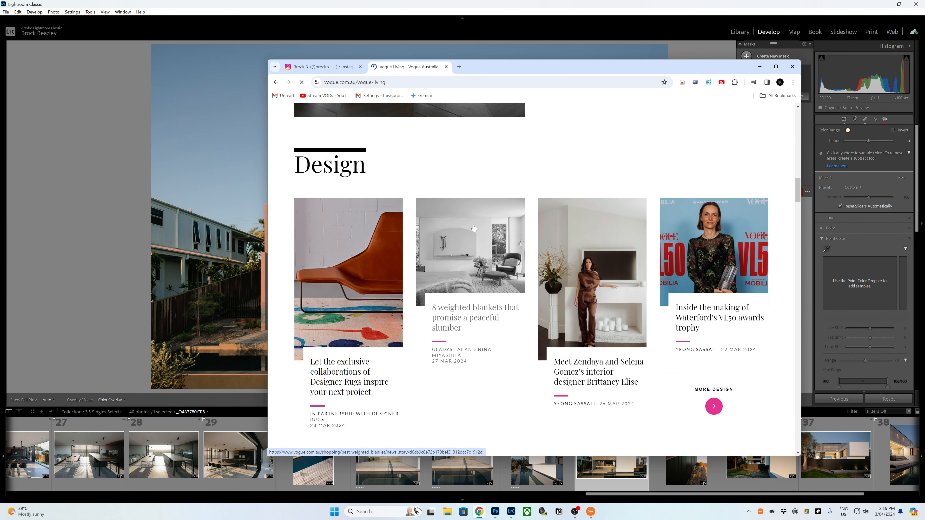
scroll(473, 228, down, 1)
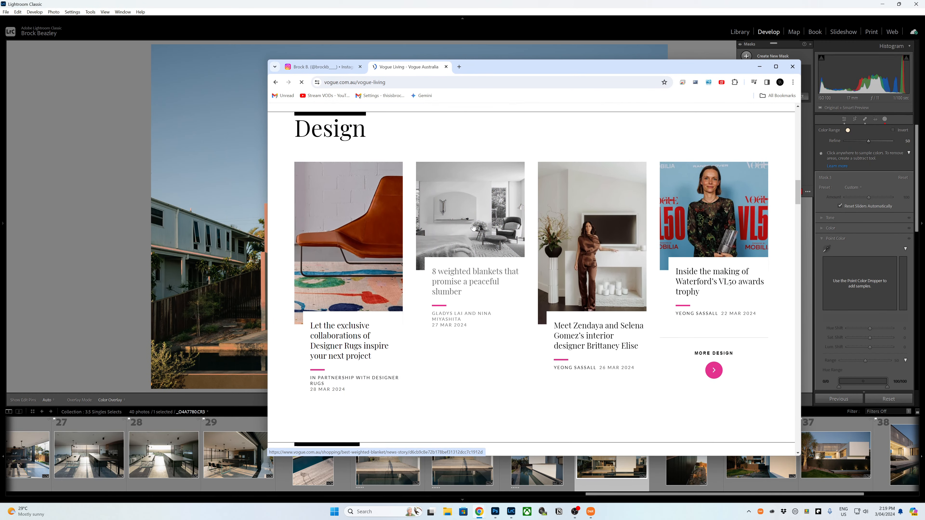
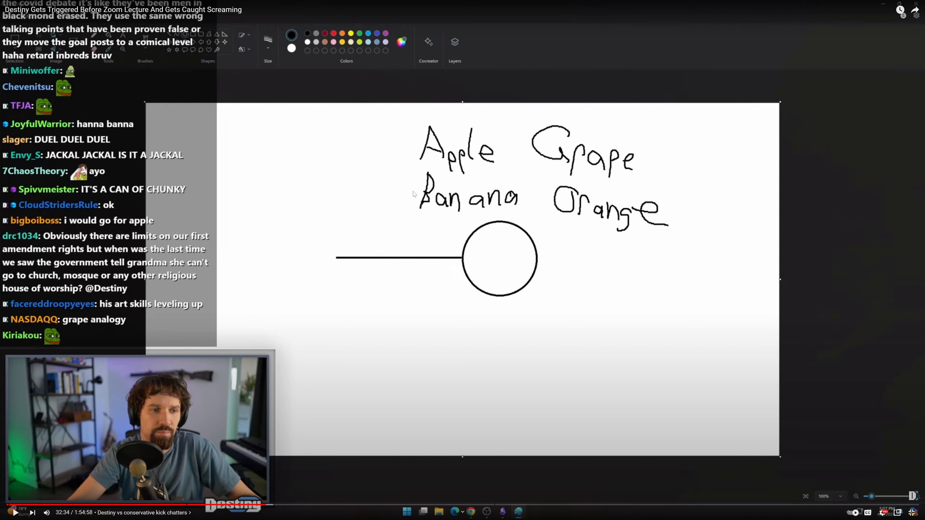
Watch the paused YouTube video from about 32:51, leave full screen and return to Lightroom Classic.
key(space)
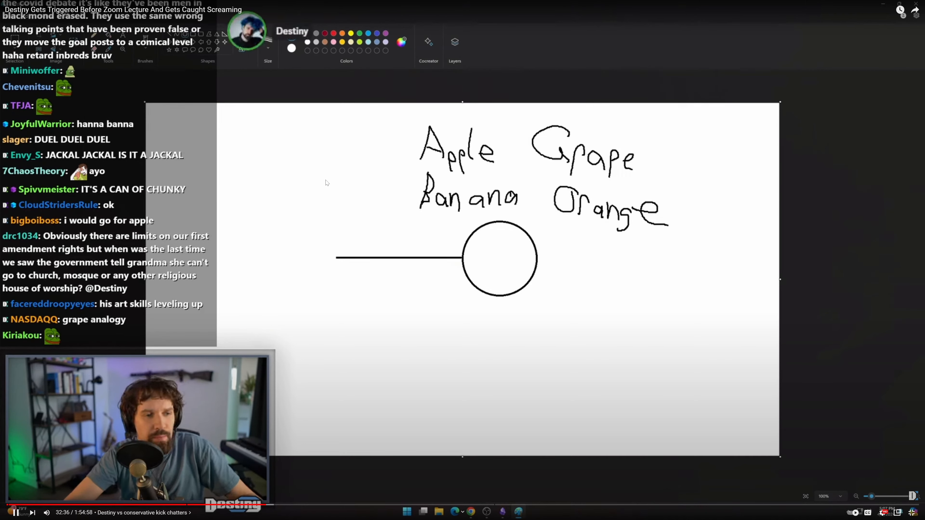
click(268, 505)
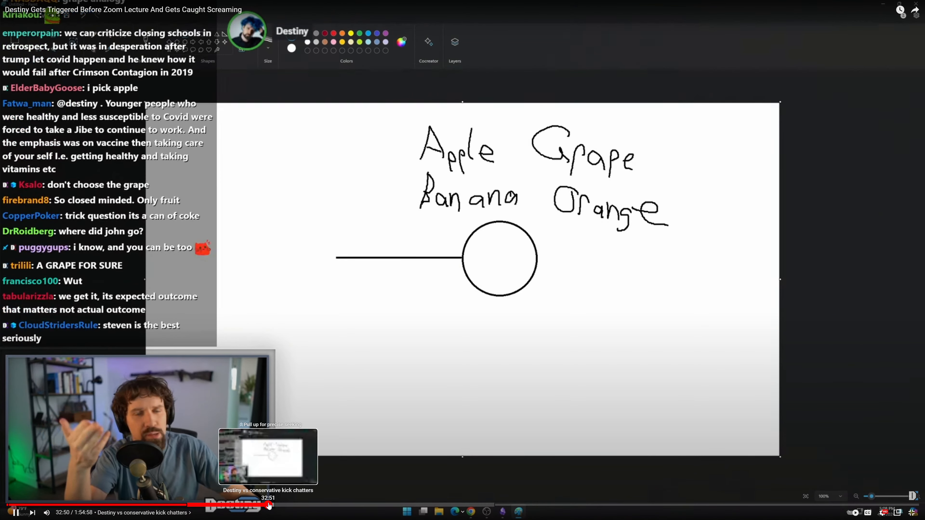
drag(268, 505, 272, 506)
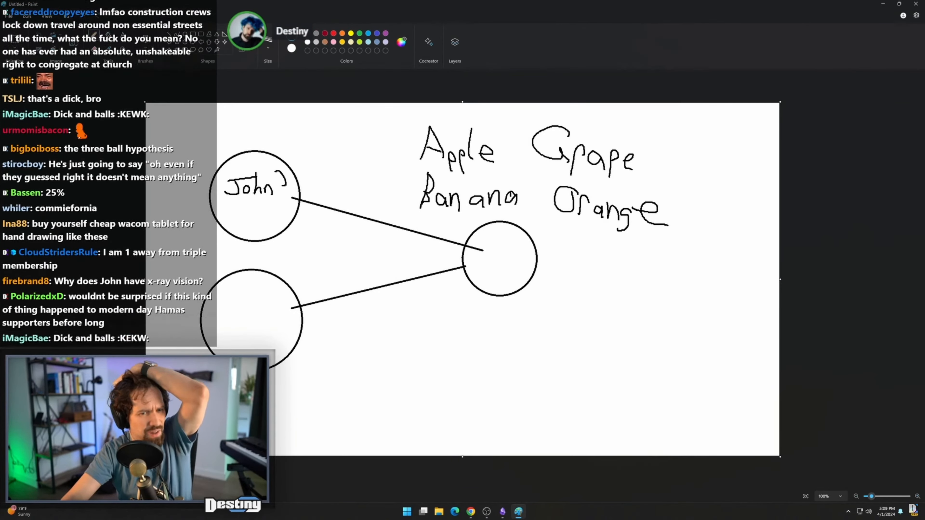
click(911, 511)
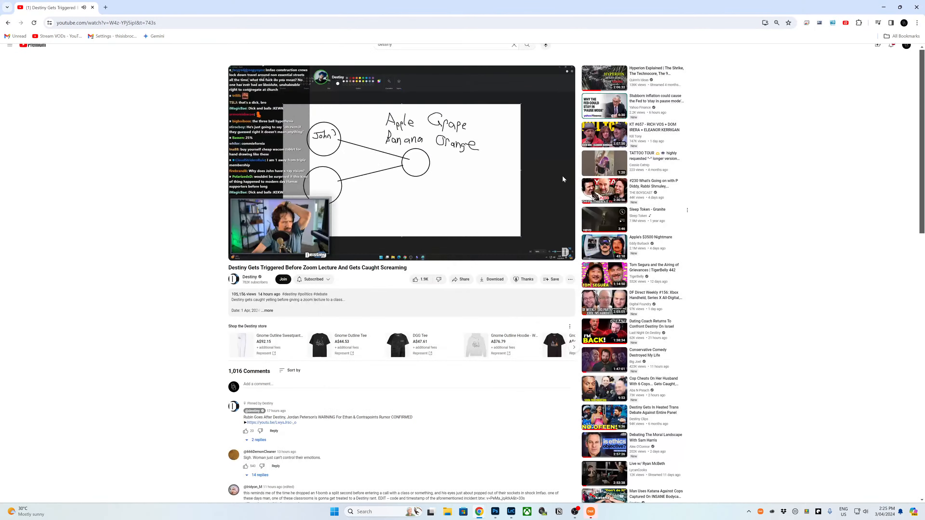
click(884, 7)
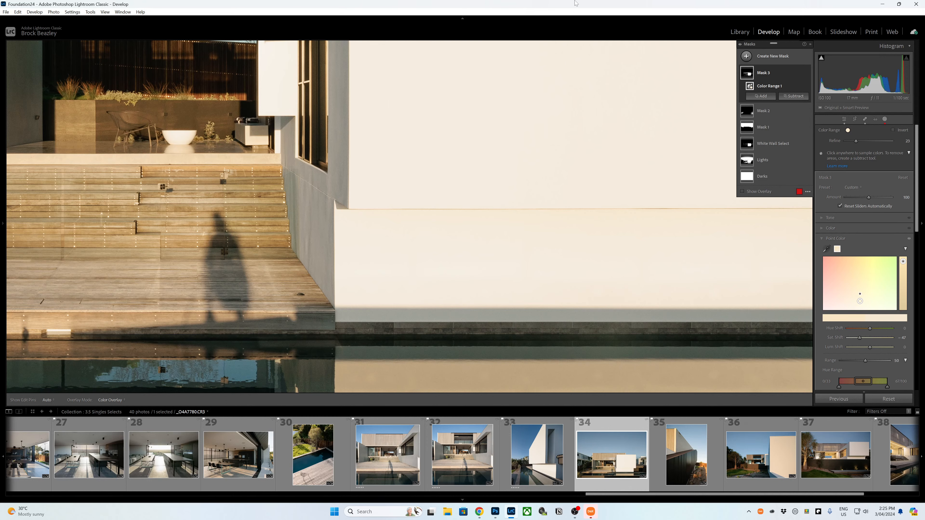
Subtract an object selection over the timber-clad upper facade from Mask 3.
key(z)
click(795, 96)
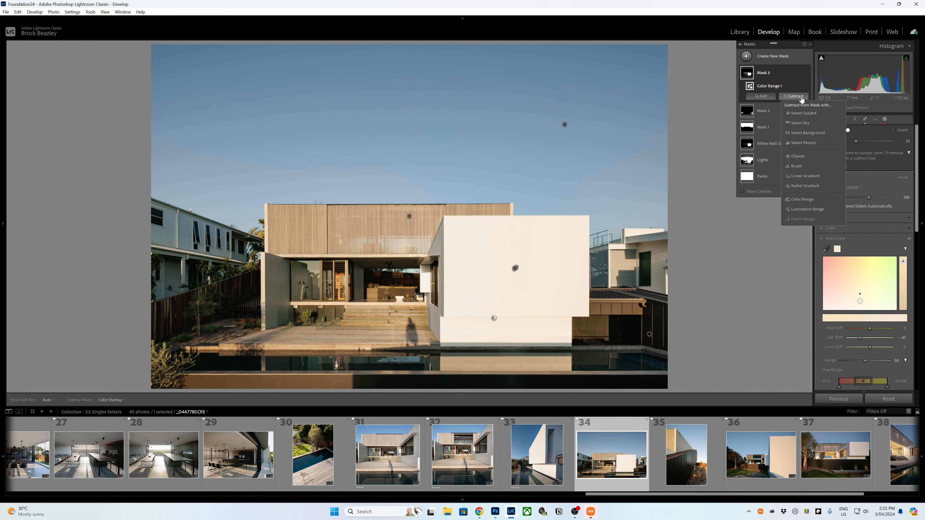
click(797, 156)
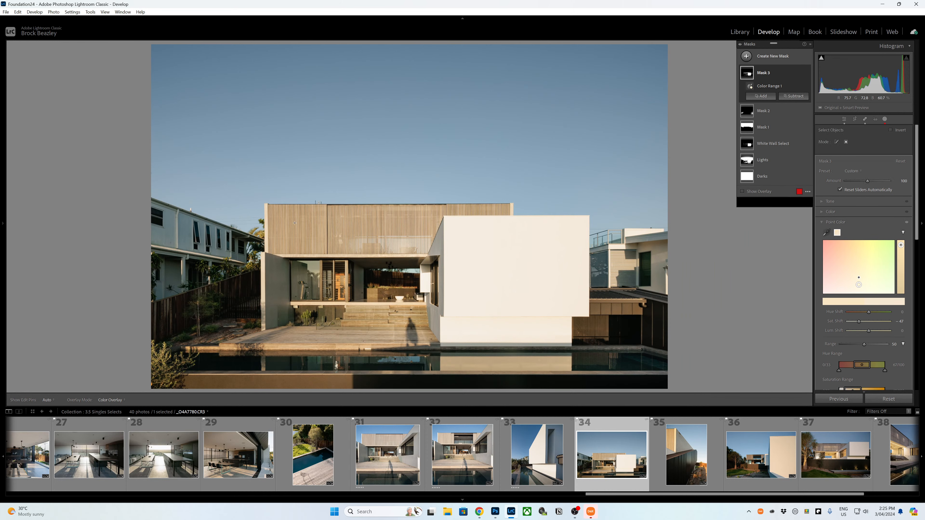
drag(262, 201, 516, 262)
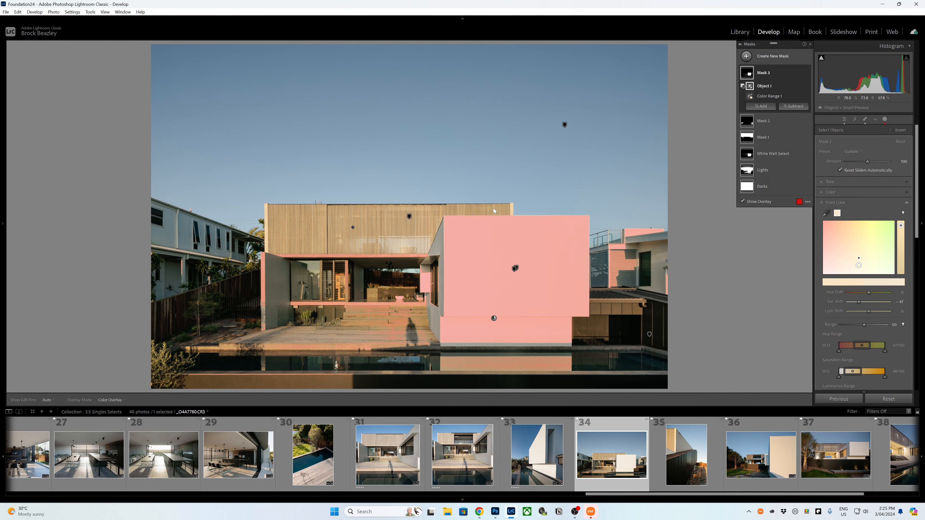
Subtract the timber deck in front of the steps from Mask 3 with the Brush, and undo the accidental reset of the photo.
click(795, 106)
click(801, 187)
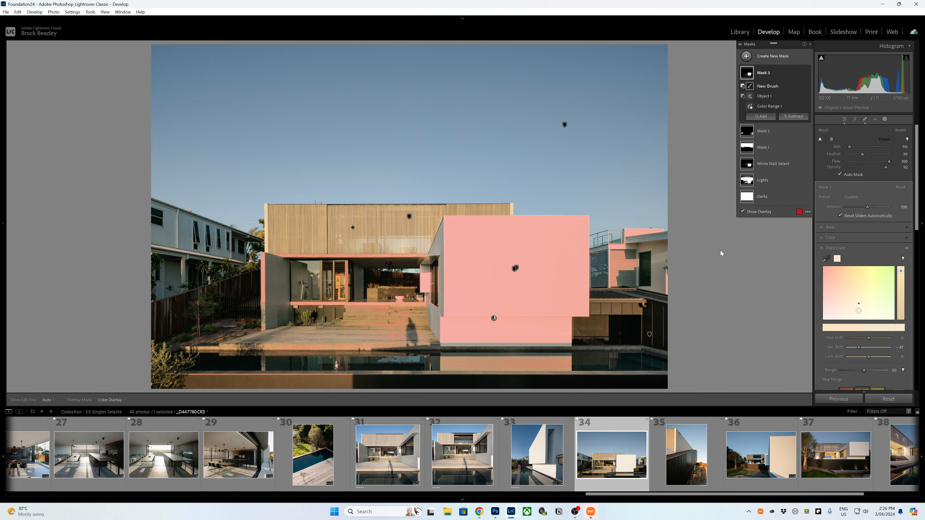
key(h)
scroll(397, 328, down, 3)
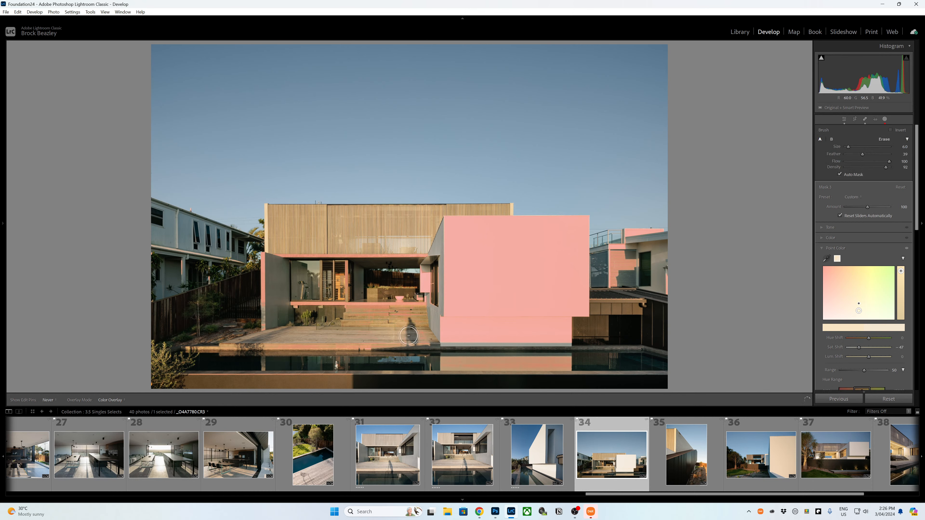
scroll(409, 335, down, 1)
key(h)
scroll(364, 339, up, 2)
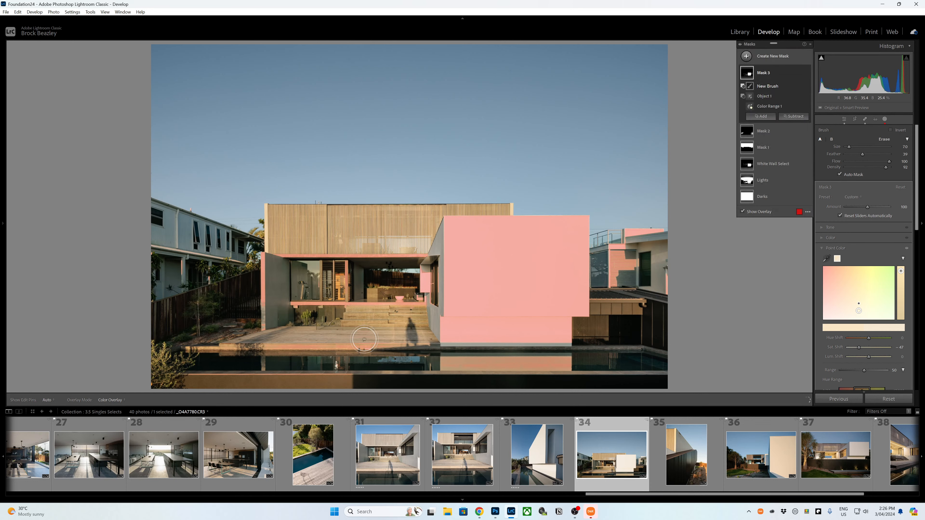
mouse_move(364, 340)
mouse_down()
mouse_move(237, 339)
mouse_move(263, 341)
mouse_up()
scroll(376, 304, up, 2)
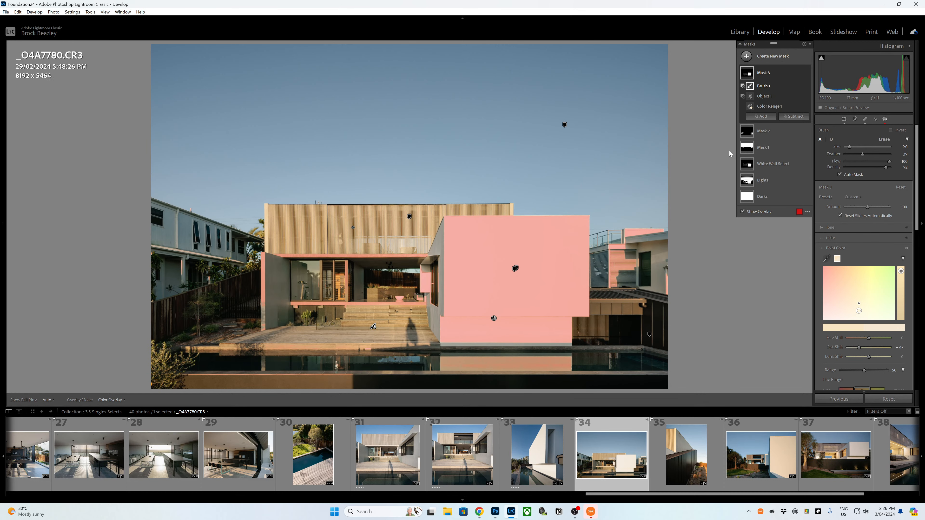
key(o)
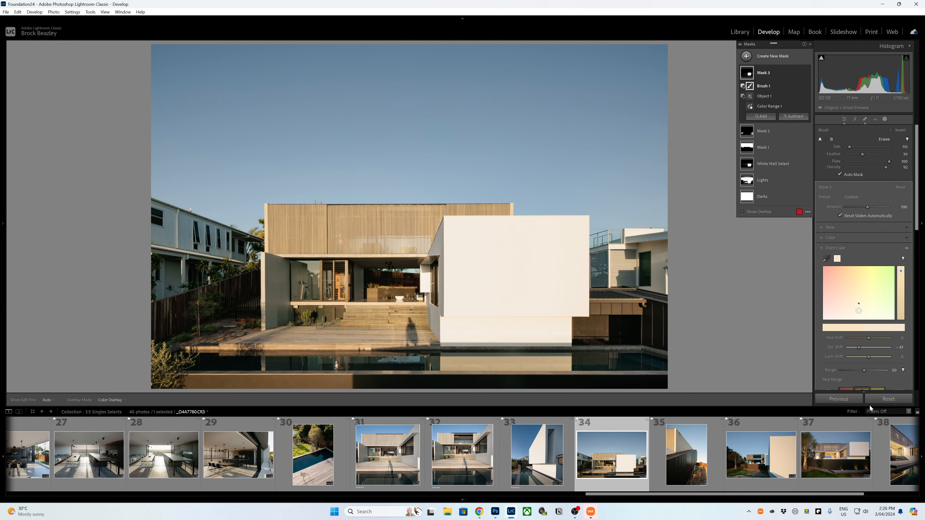
click(874, 399)
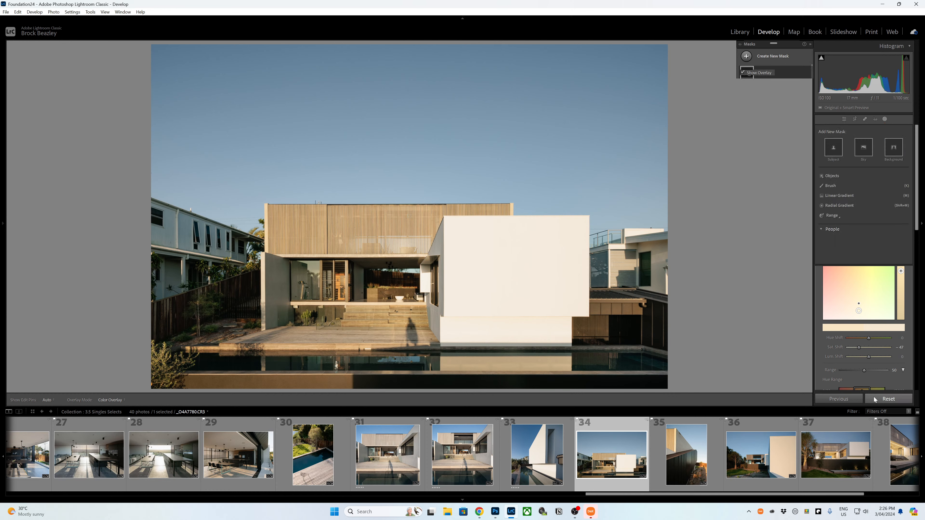
key(ctrl+z)
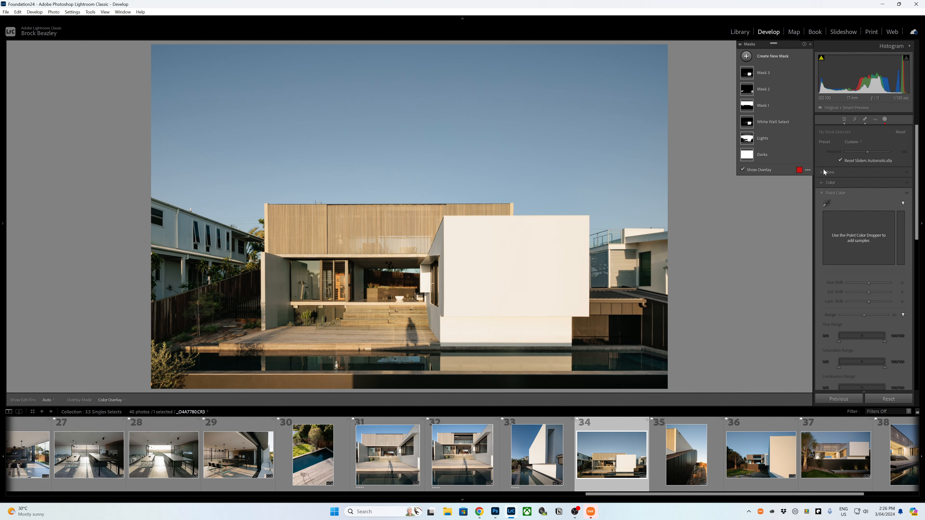
Lower the highlights of Mask 3 on the white wall and close masking.
click(763, 72)
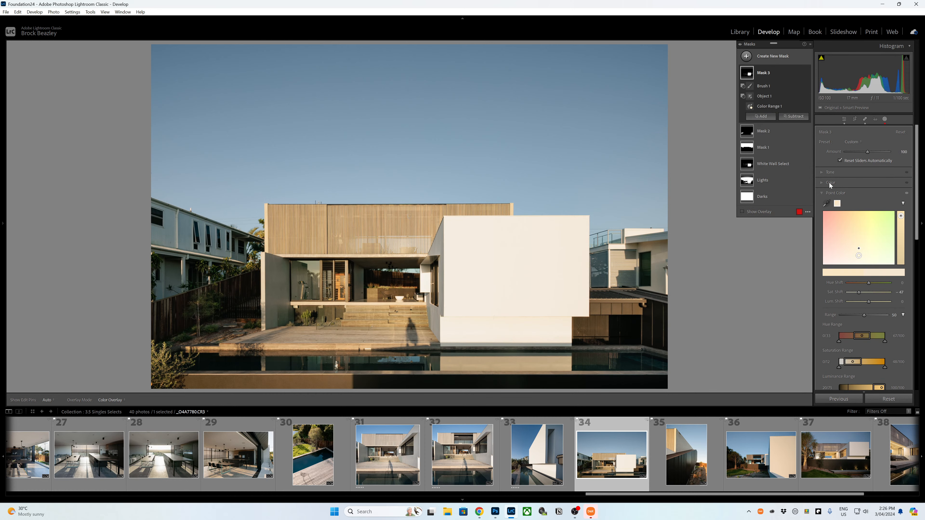
click(828, 173)
drag(865, 196, 857, 197)
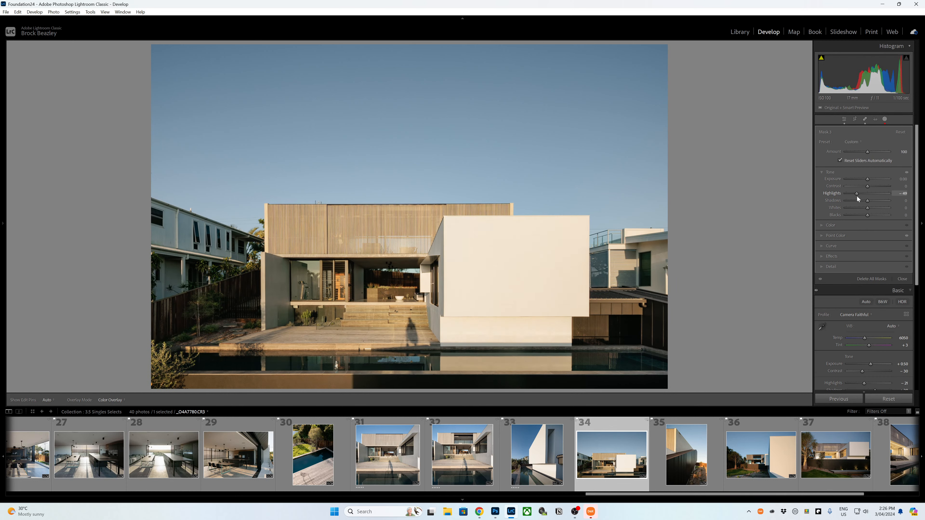
click(885, 120)
Create a Color Range mask on photo 35, sampled from the dark metal cladding.
click(693, 442)
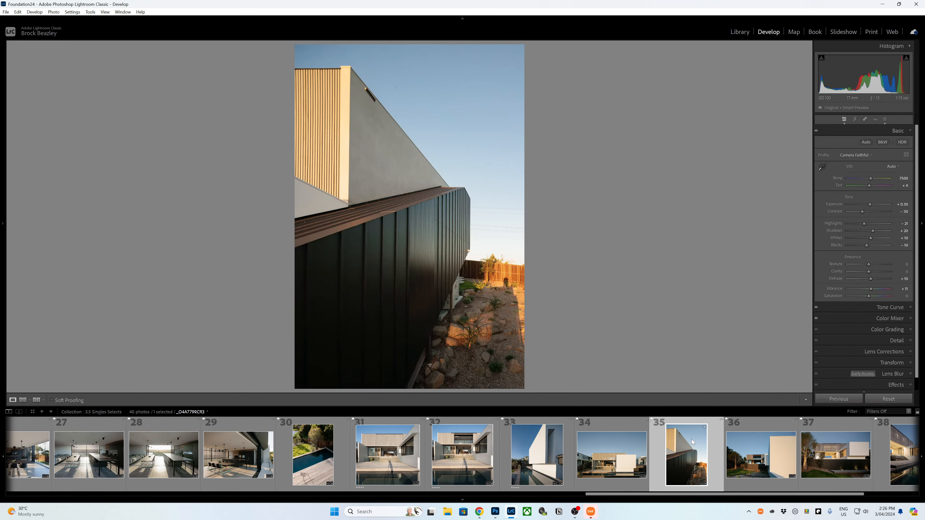
click(882, 120)
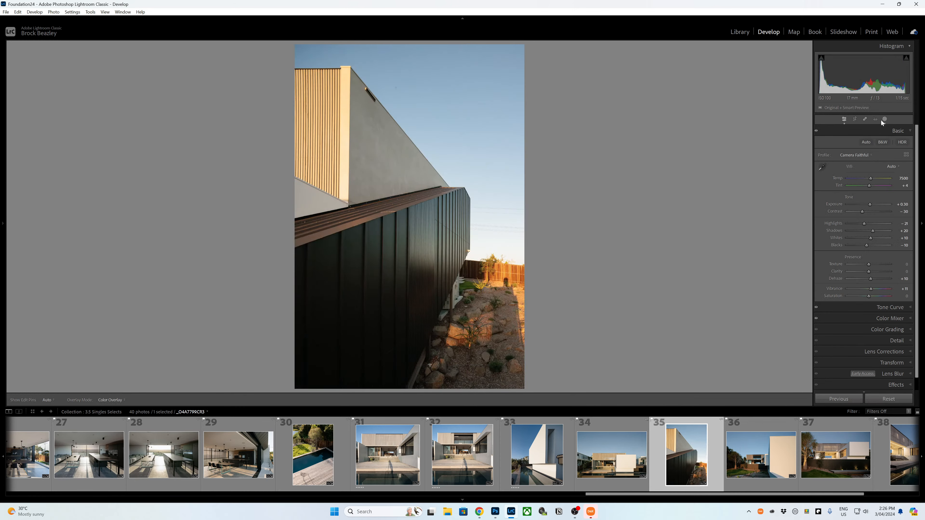
click(768, 60)
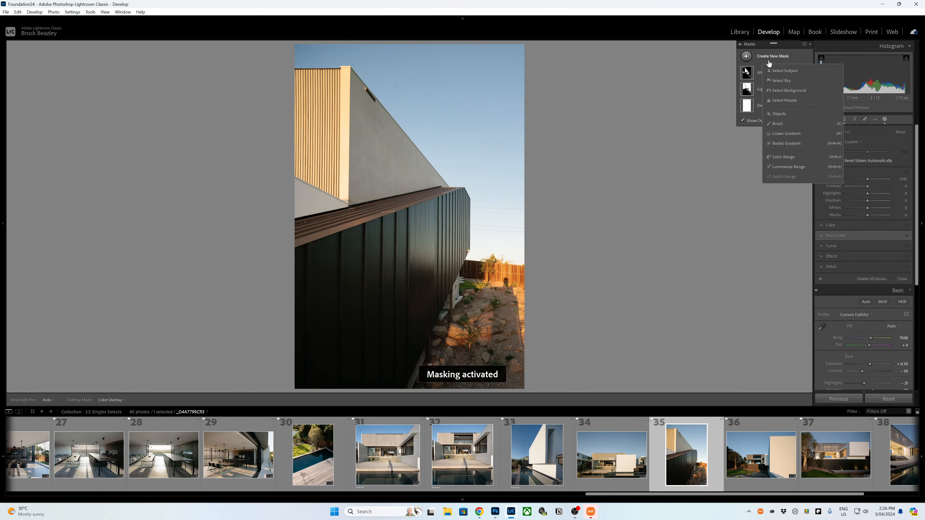
click(785, 157)
click(404, 243)
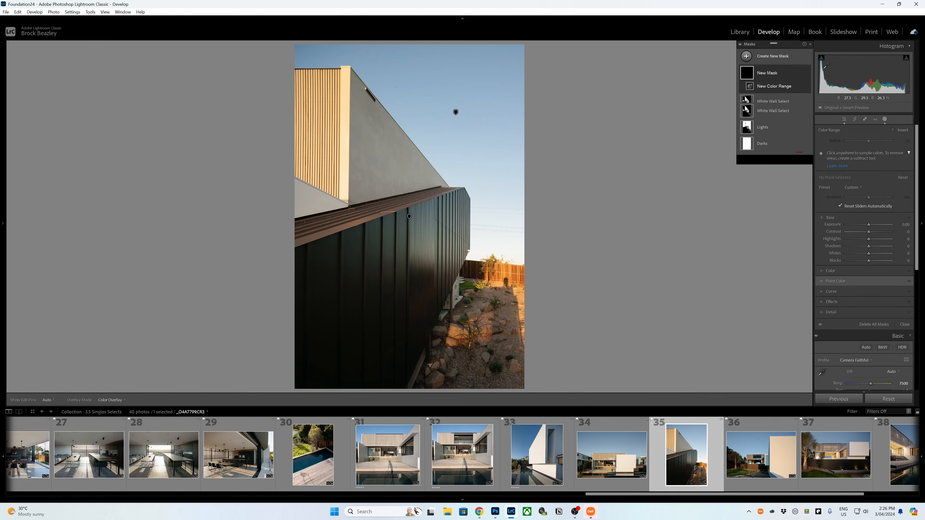
Sample the dark cladding as a point color, shift its saturation to -34 and set the mask's color range Refine to 20.
click(834, 281)
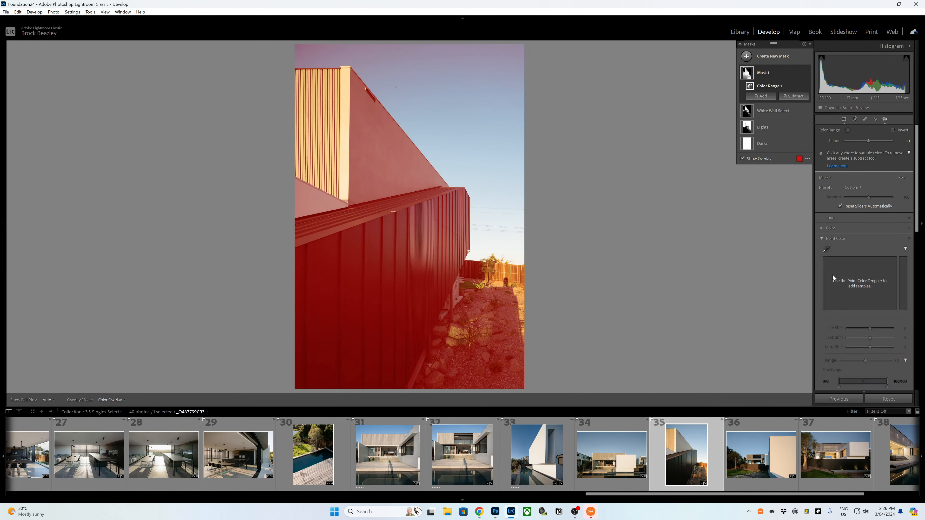
click(827, 249)
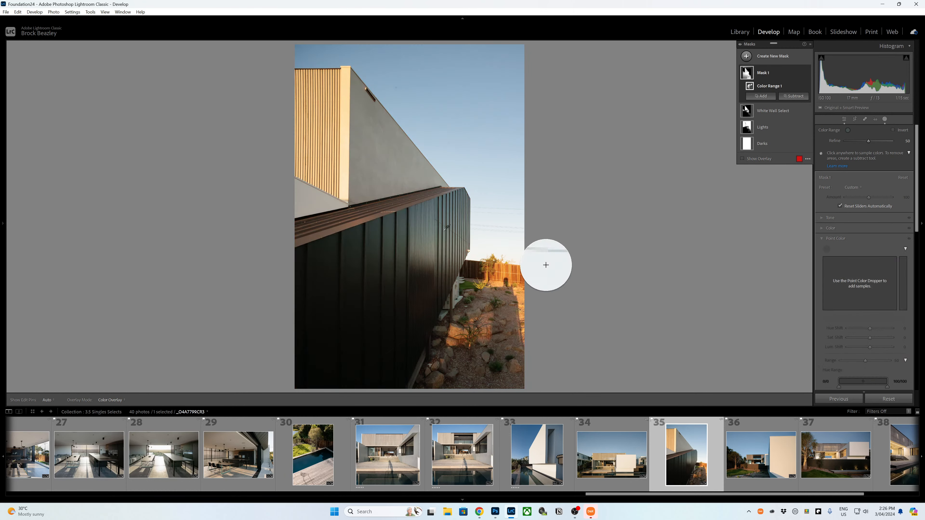
click(432, 277)
drag(871, 340, 863, 341)
mouse_move(752, 79)
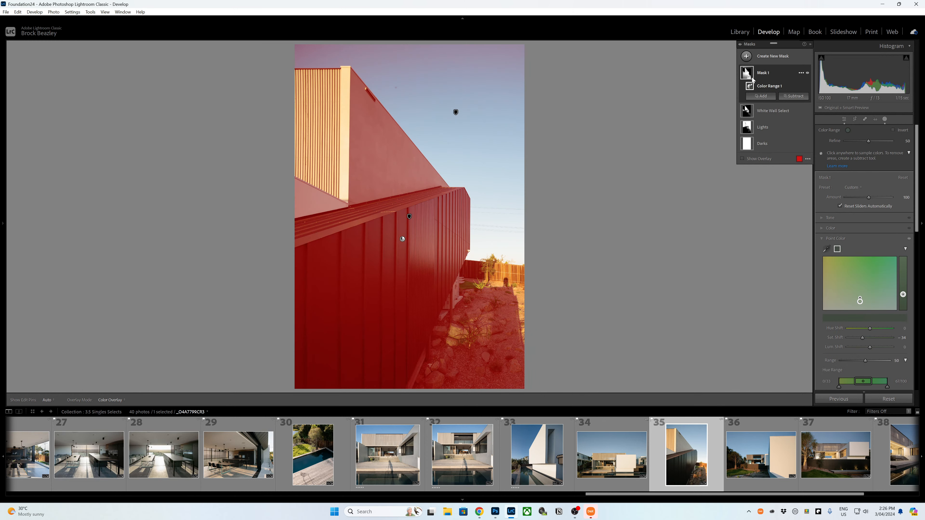
drag(868, 141, 860, 142)
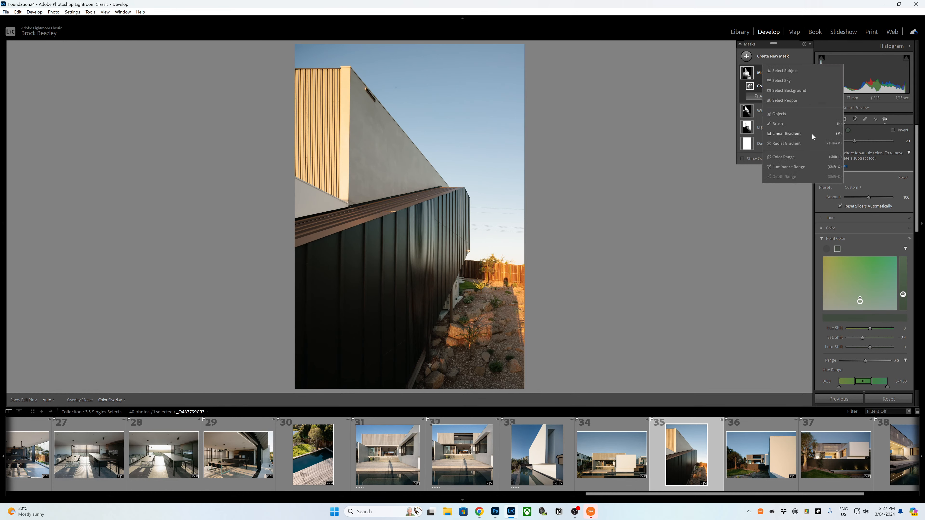
key(shift+j)
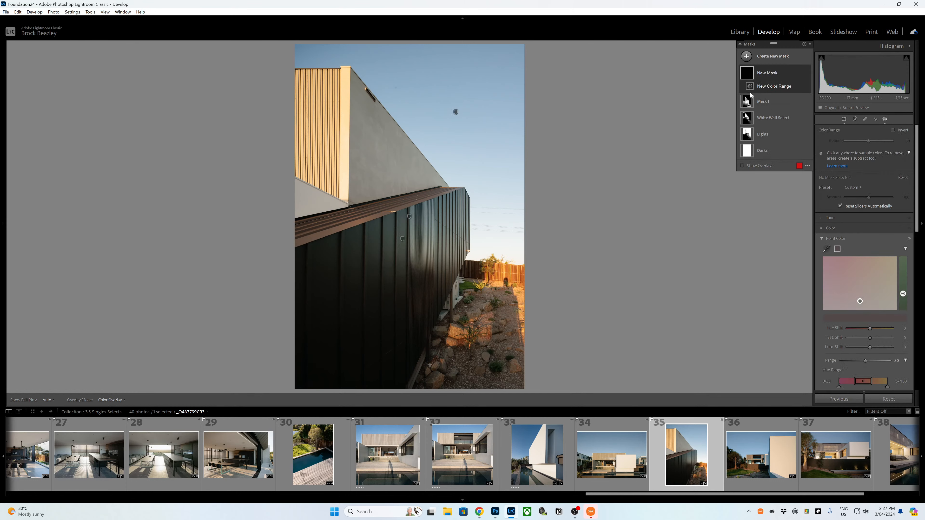
click(827, 250)
click(434, 288)
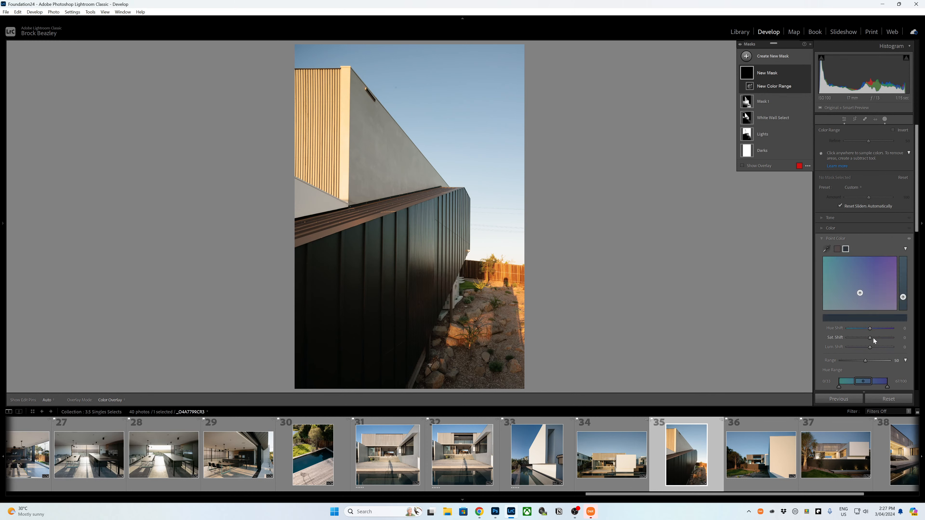
drag(874, 338, 864, 341)
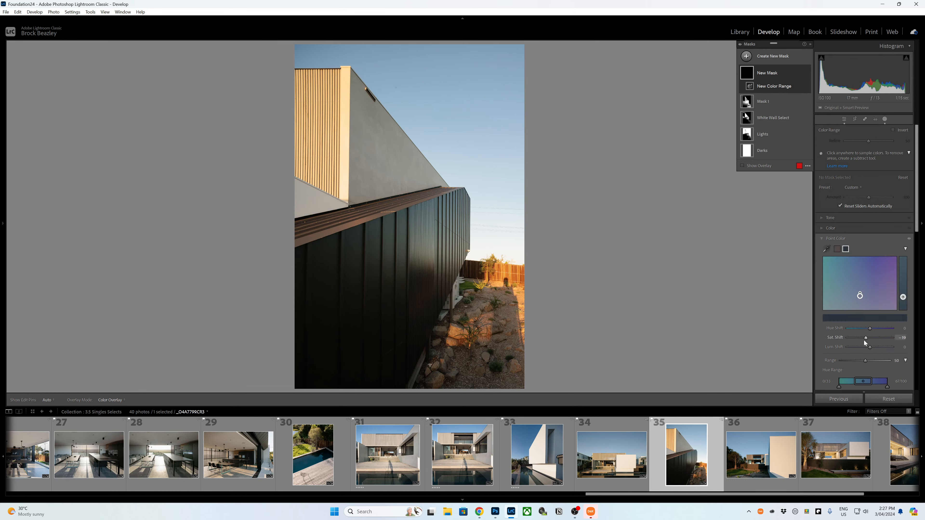
click(838, 250)
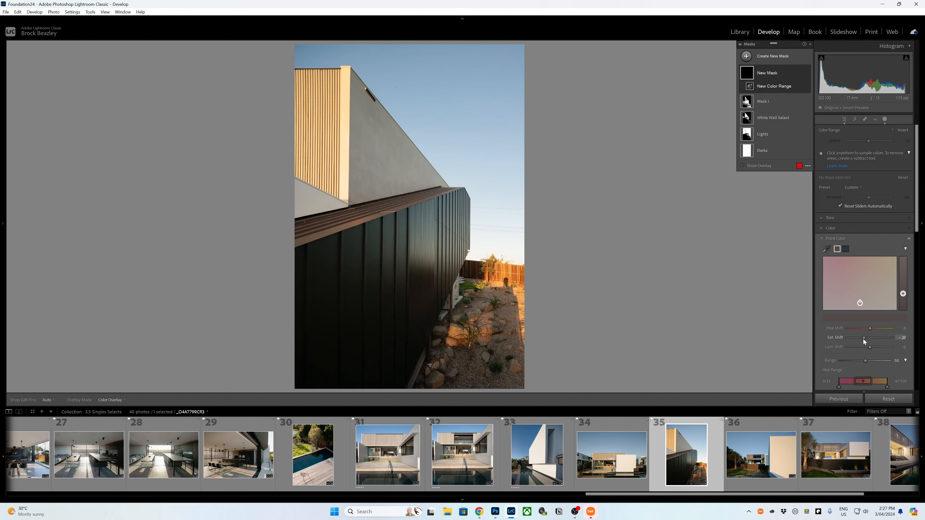
click(752, 104)
click(750, 85)
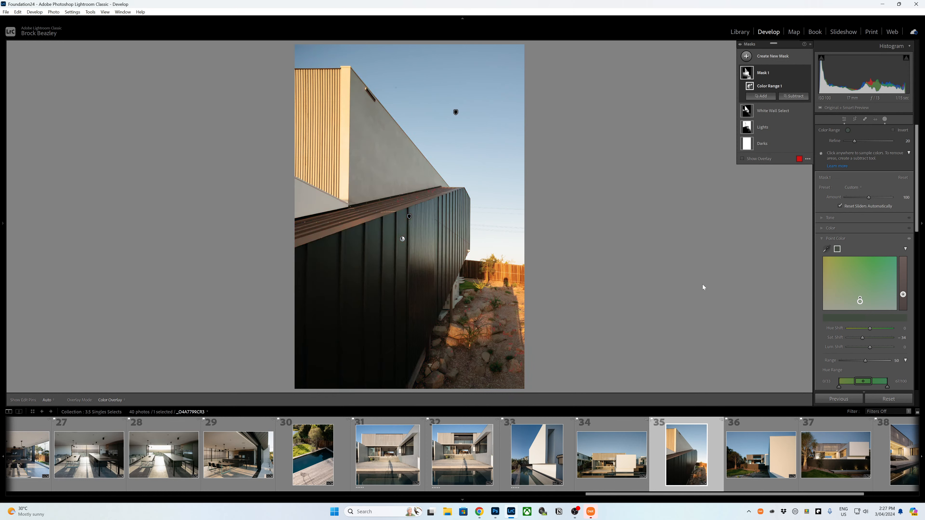
Create a Color Range mask sampled from the brown metal roof, set its Refine to 7 and hide the mask overlay.
click(757, 59)
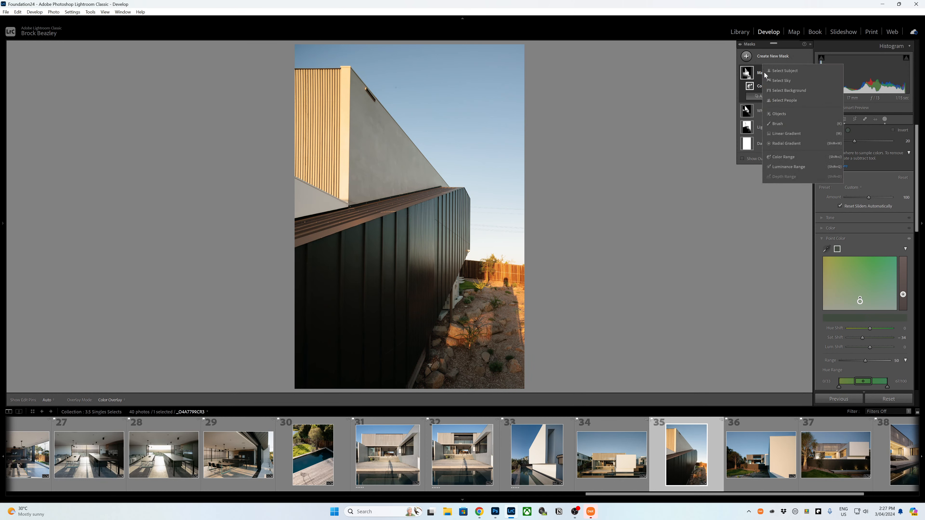
click(779, 156)
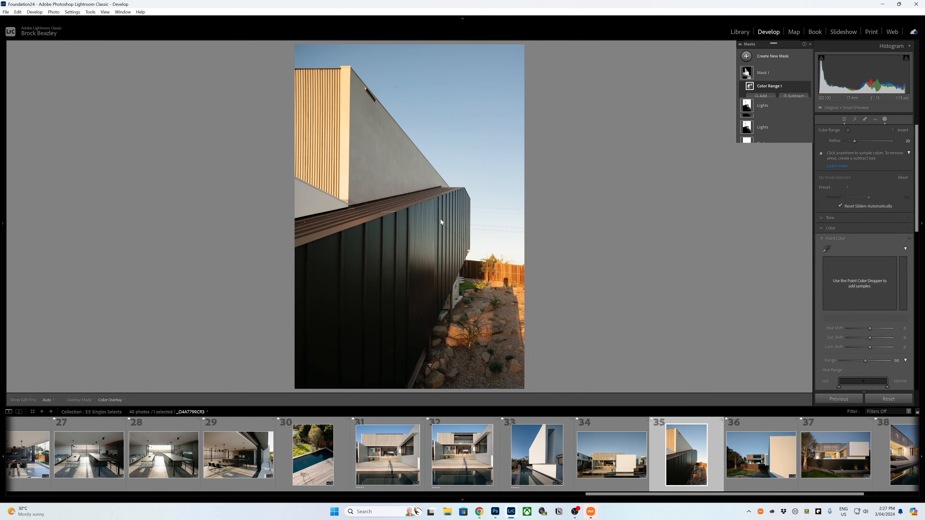
click(357, 221)
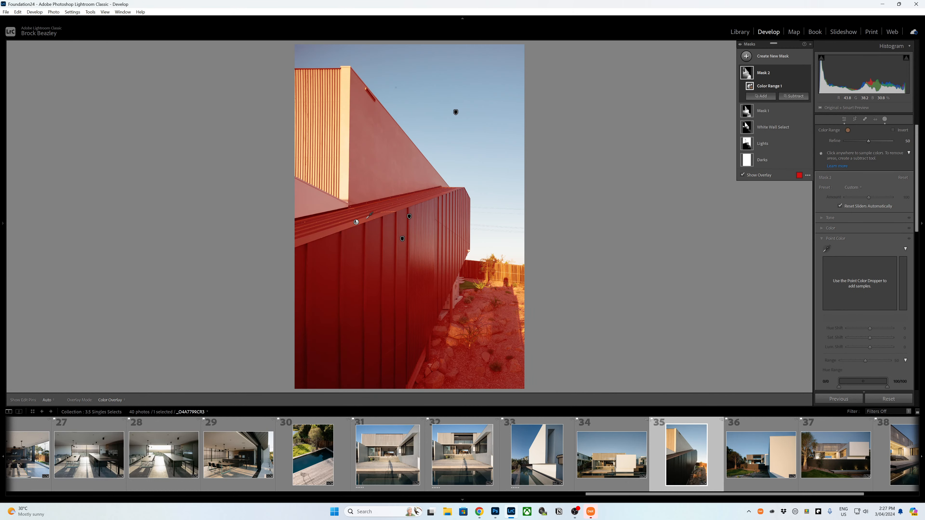
drag(862, 145, 848, 142)
key(o)
Sample two brown roof tones as point colors in Mask 2 and lower their saturation, shifting the first to -40.
click(826, 249)
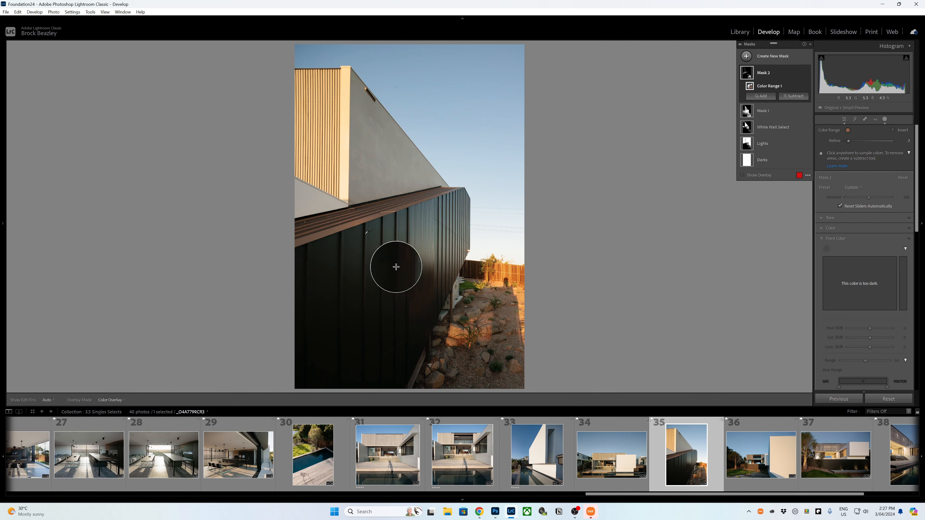
click(391, 259)
click(862, 339)
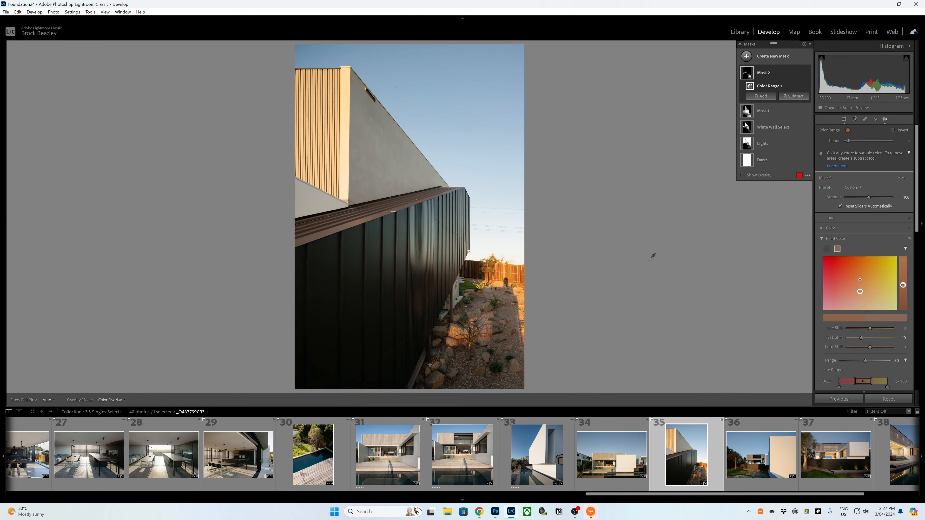
click(382, 256)
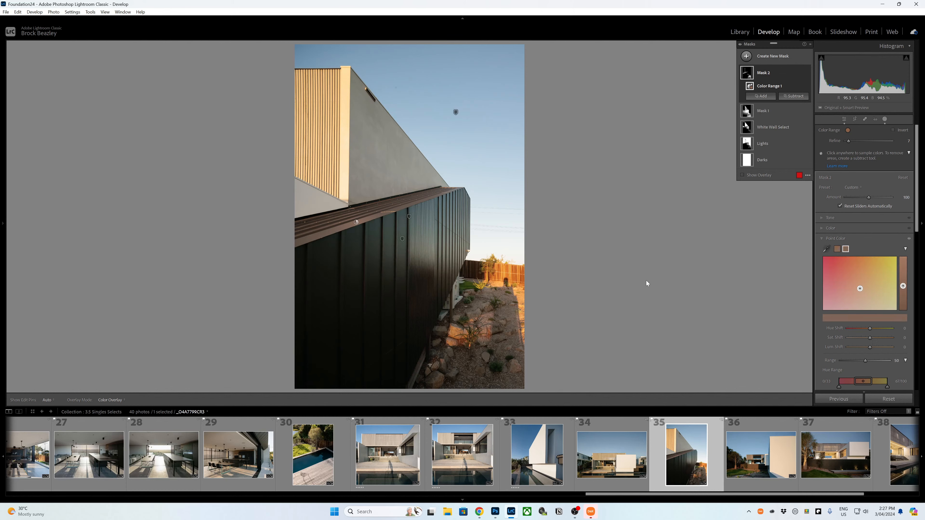
click(859, 338)
Adjust the color range Refine of Mask 1 and set the Refine of Mask 2 to 20.
click(756, 116)
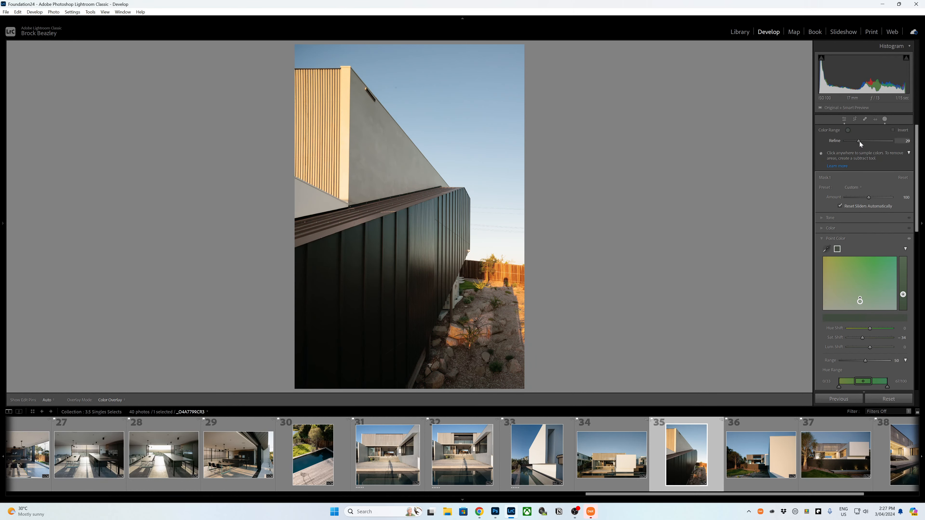
drag(859, 142, 860, 140)
click(775, 78)
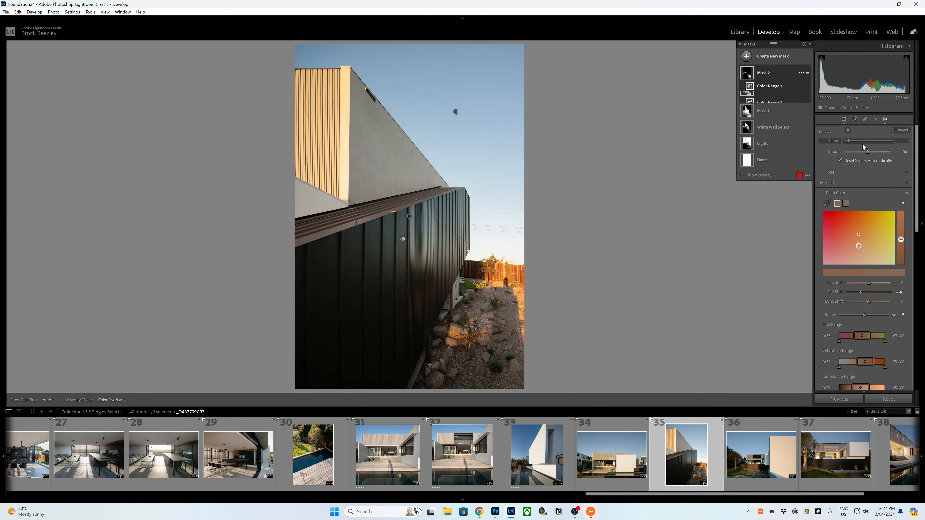
drag(856, 144, 856, 142)
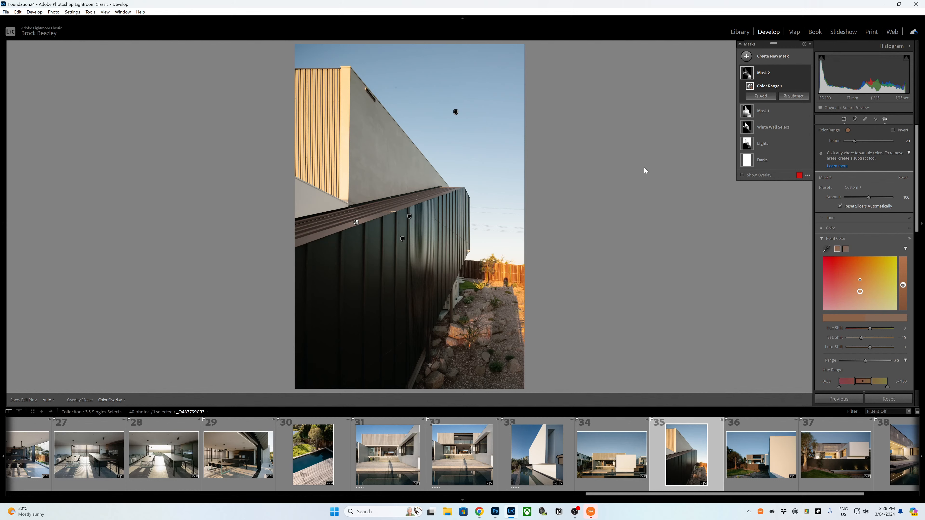
Sample a third, darker brown from the roof as a point color in Mask 2 and shift its saturation to -34.
click(827, 248)
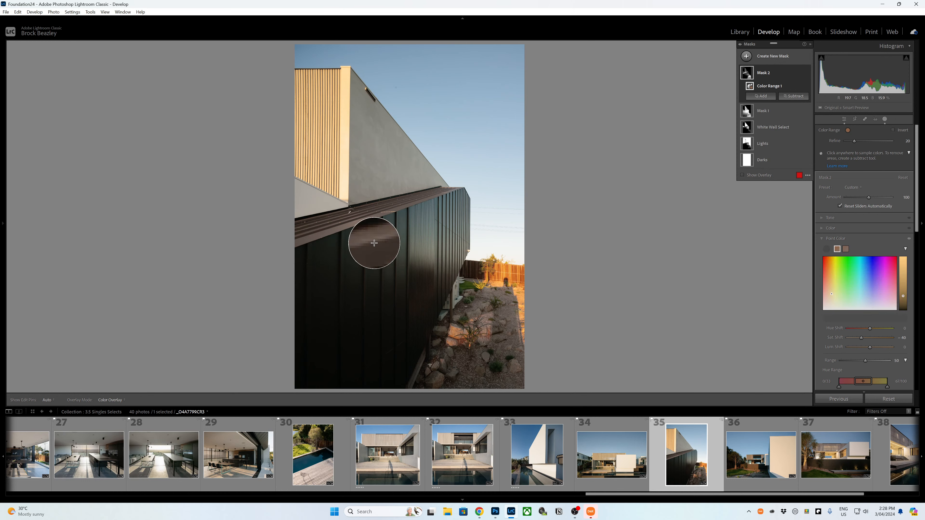
click(402, 238)
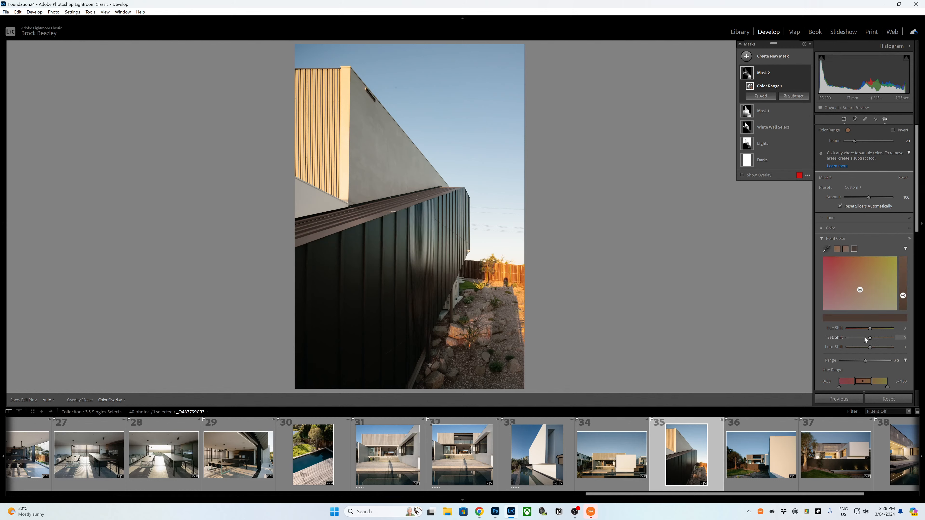
drag(870, 338, 863, 338)
Subtract the rocky garden bed beside the cladding from Mask 2 with the Brush, adjusting the brush size while painting.
mouse_move(747, 77)
click(798, 97)
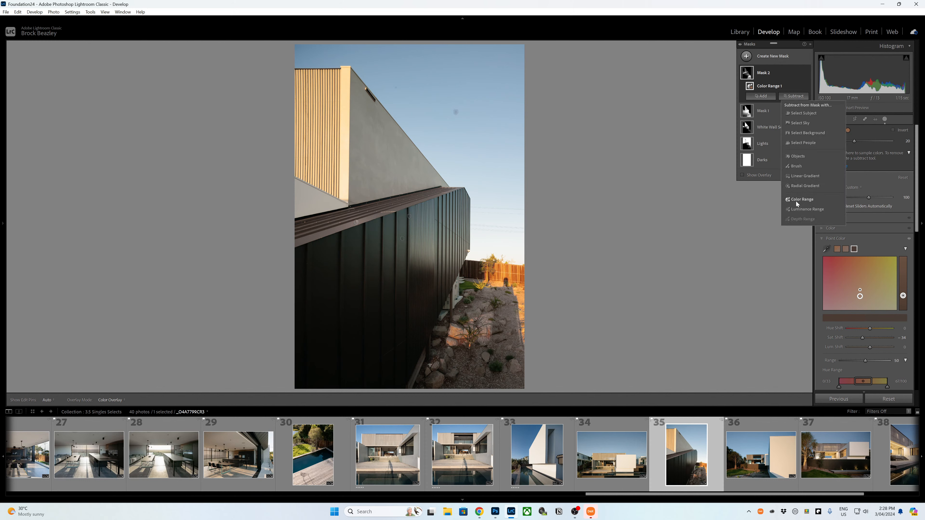
click(799, 167)
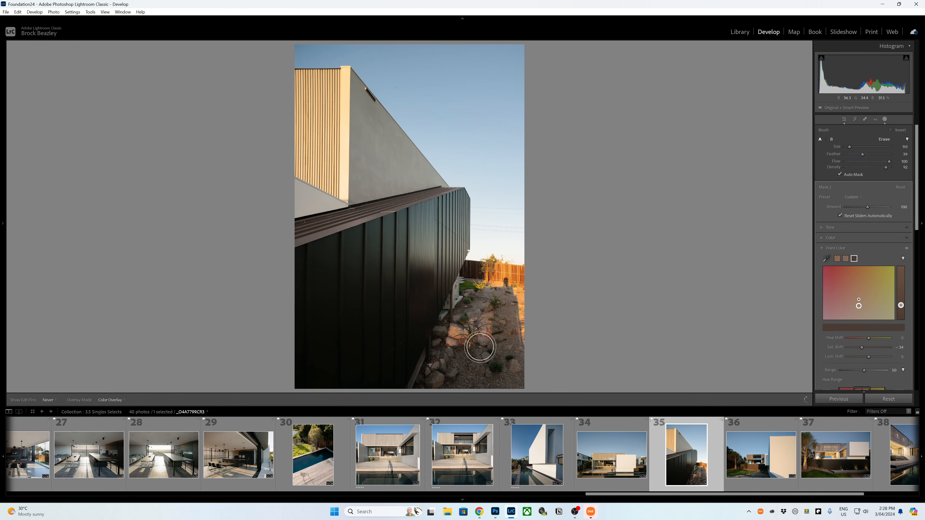
scroll(471, 320, up, 2)
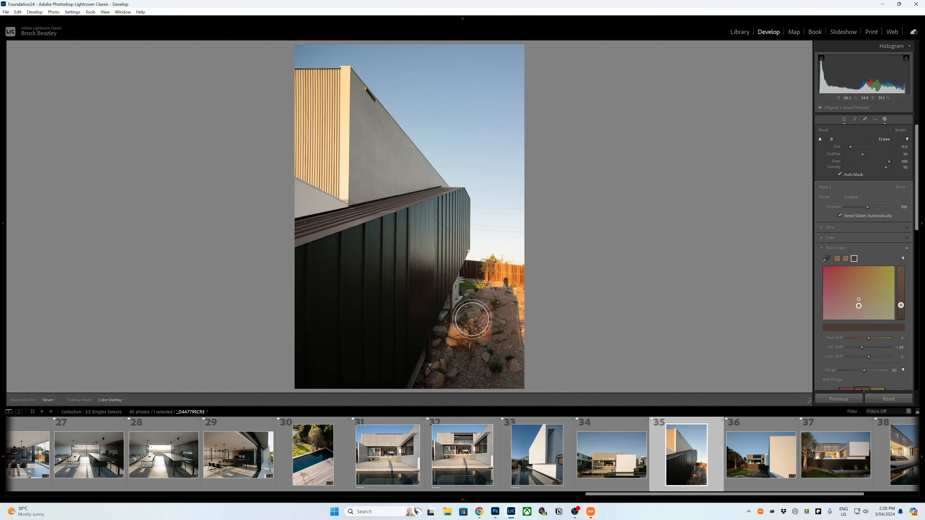
scroll(511, 312, up, 7)
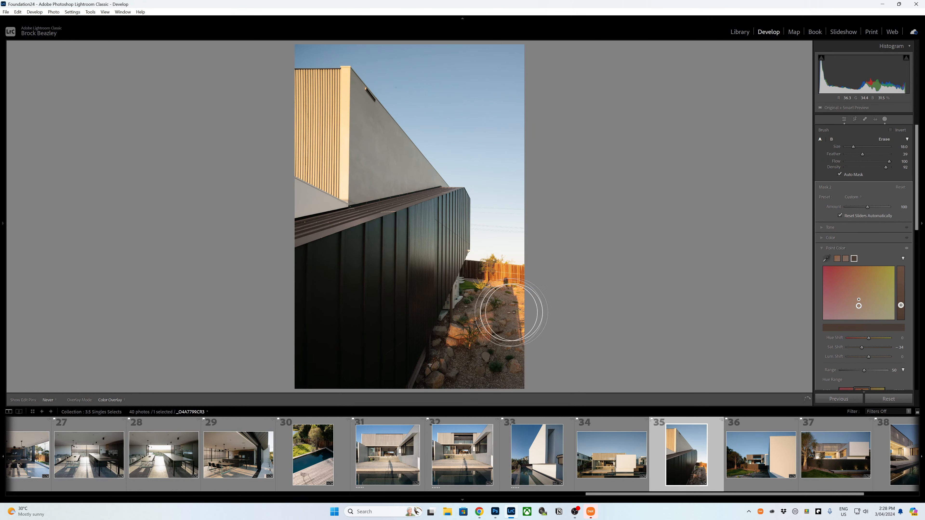
scroll(511, 312, down, 7)
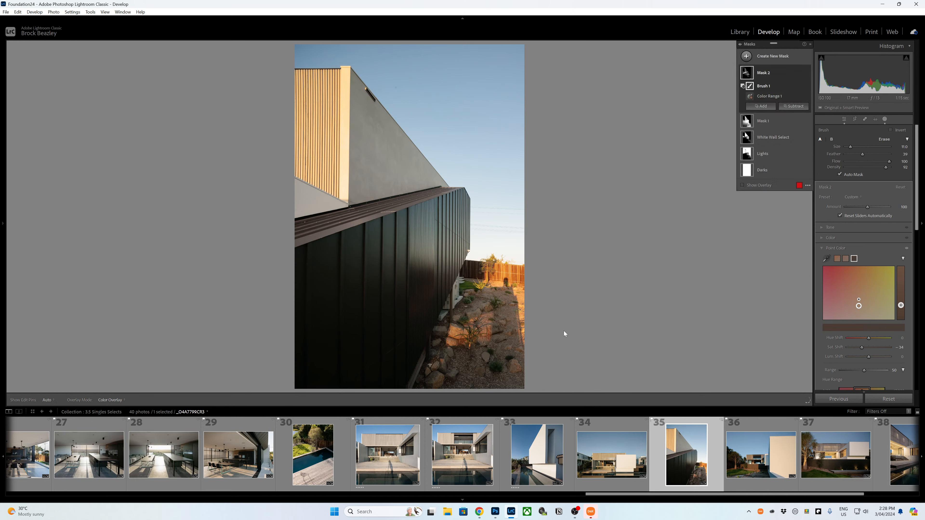
scroll(556, 320, up, 1)
Remove the small spot in the sky above the sloping wall with the Remove tool, and return to masking.
key(q)
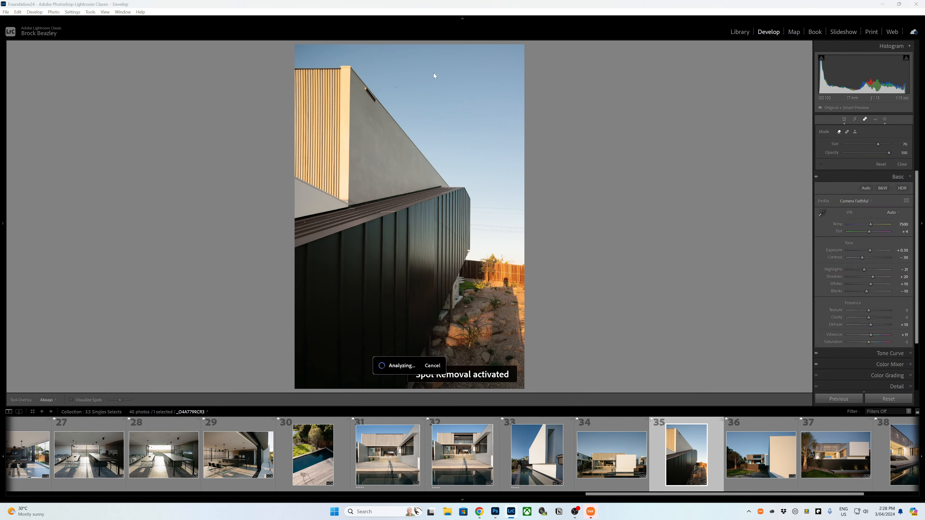
click(395, 87)
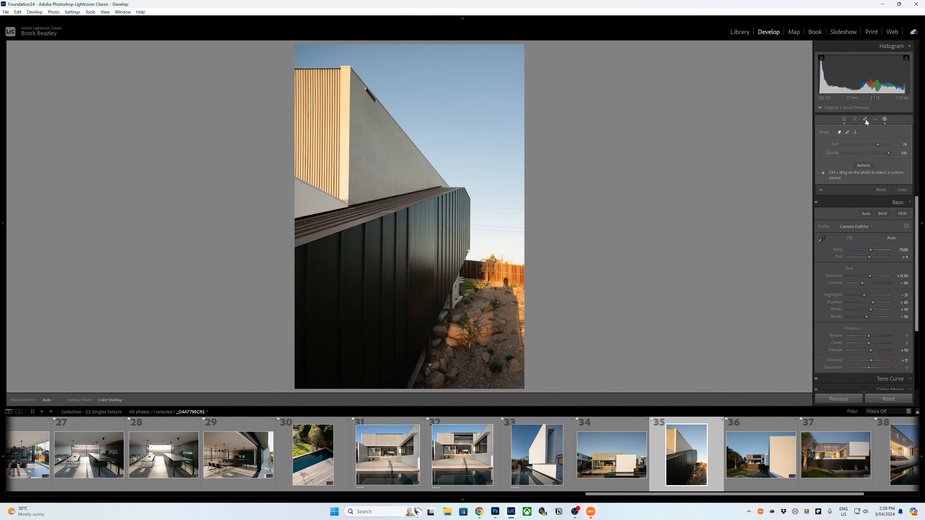
key(shift+w)
Create a Color Range mask sampled from the lighter far end of the dark cladding and set its Refine to 1.
click(755, 59)
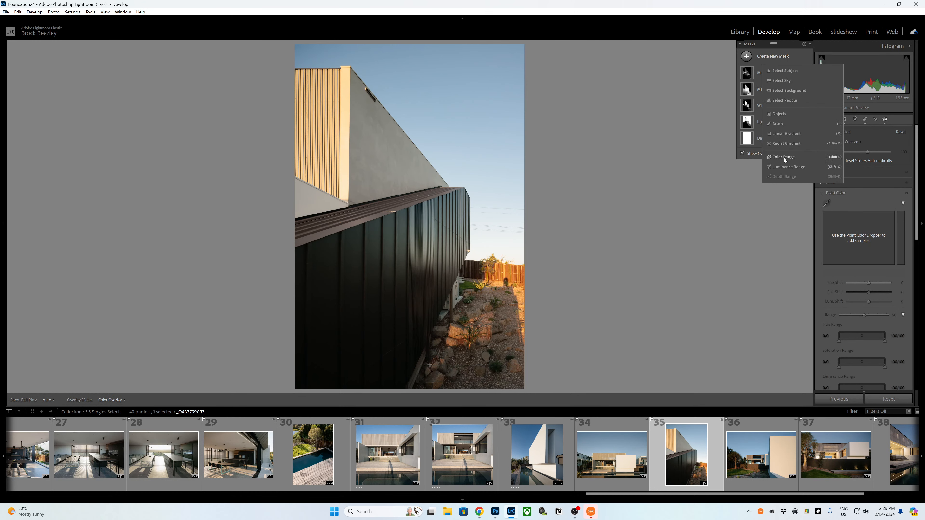
click(711, 170)
key(shift+j)
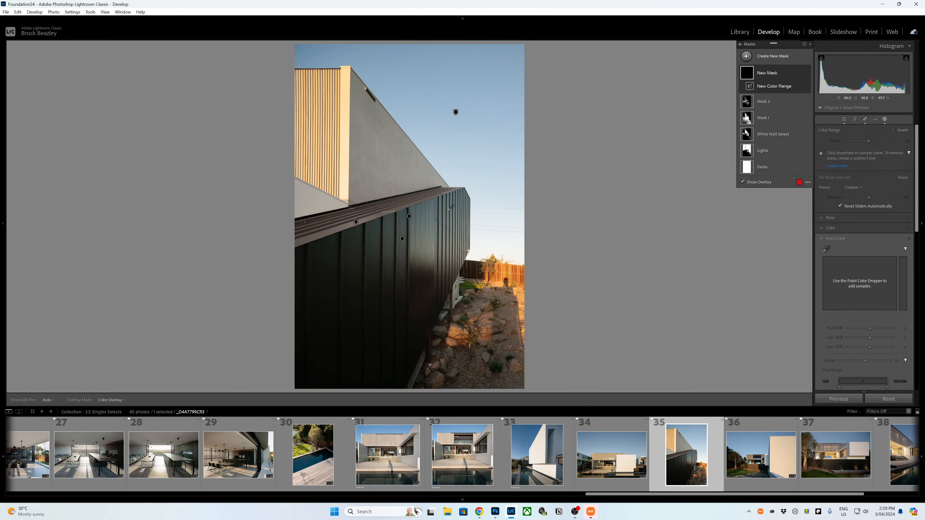
click(448, 212)
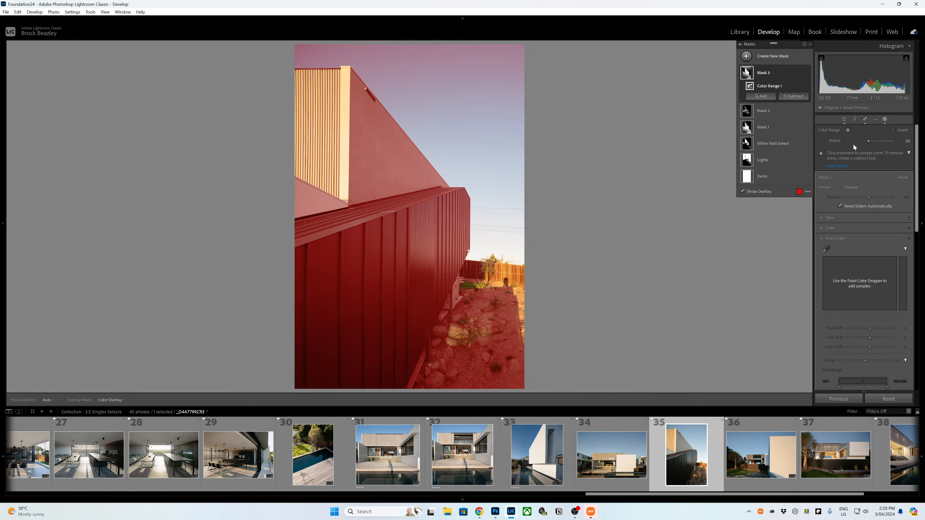
drag(869, 141, 841, 141)
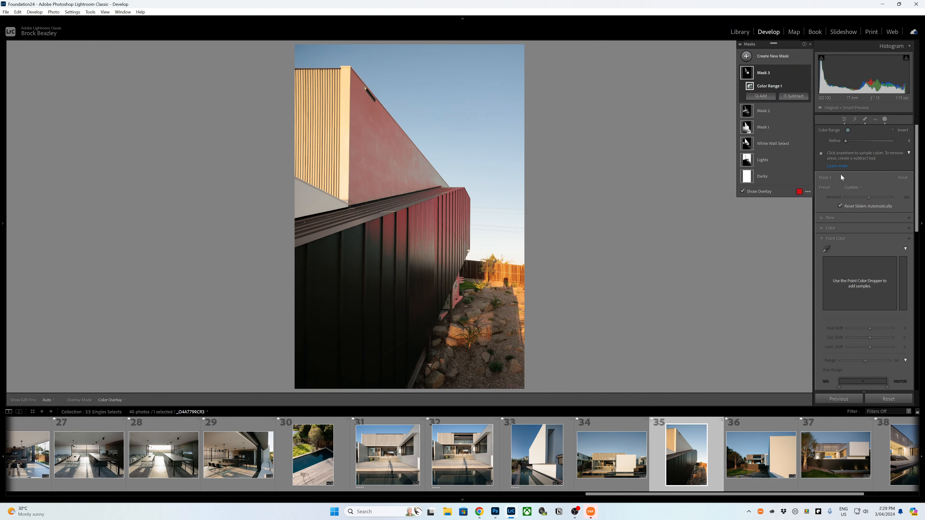
Sample the lighter cladding as a point color with saturation shift -27, and subtract the sky from Mask 3.
click(826, 248)
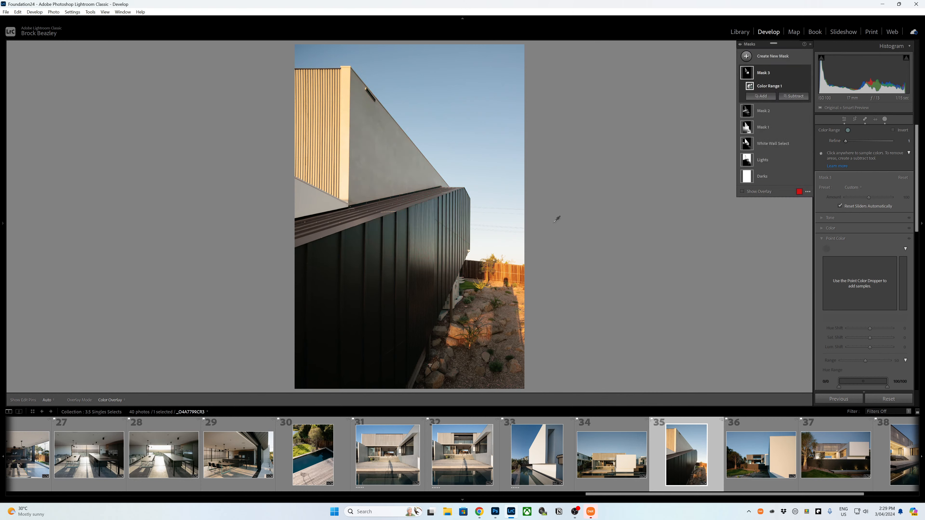
click(470, 220)
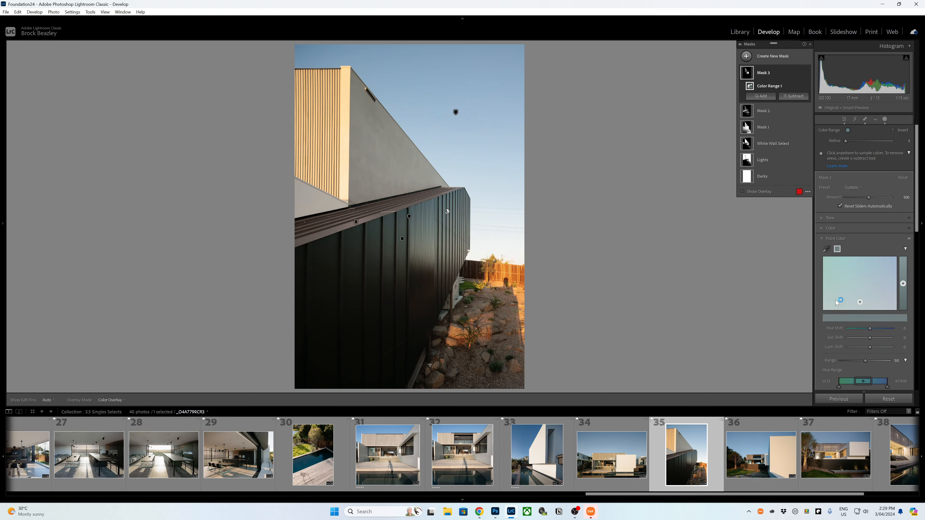
drag(870, 338, 862, 339)
click(794, 96)
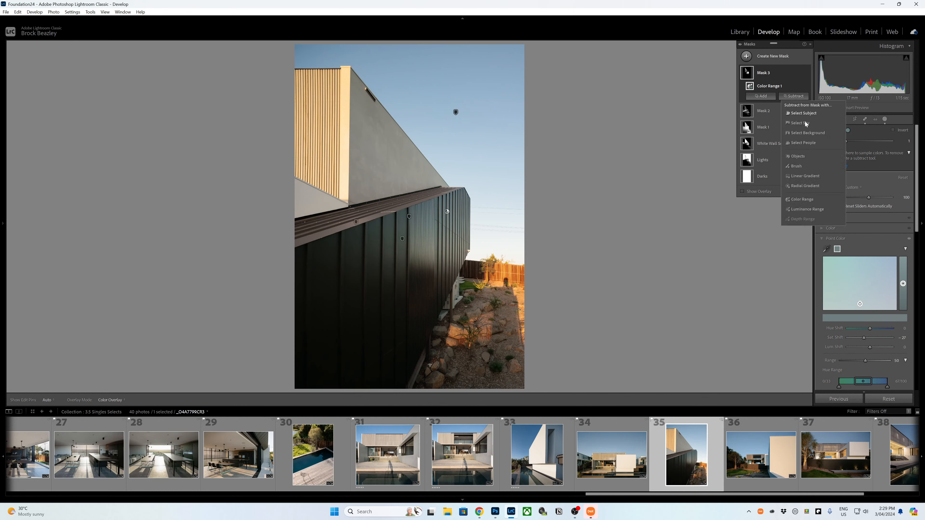
click(798, 123)
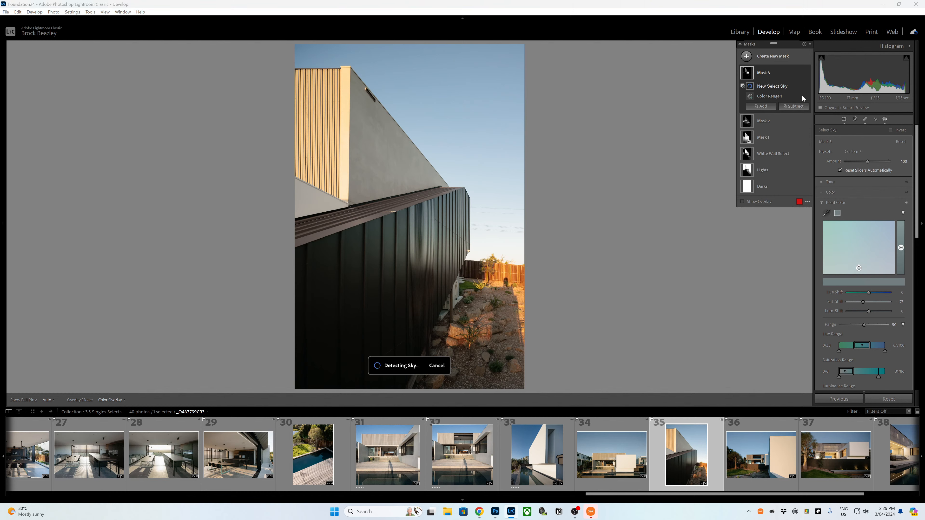
Subtract the sky from Mask 2 on the dark cladding photo using Select Sky, and leave masking.
click(760, 123)
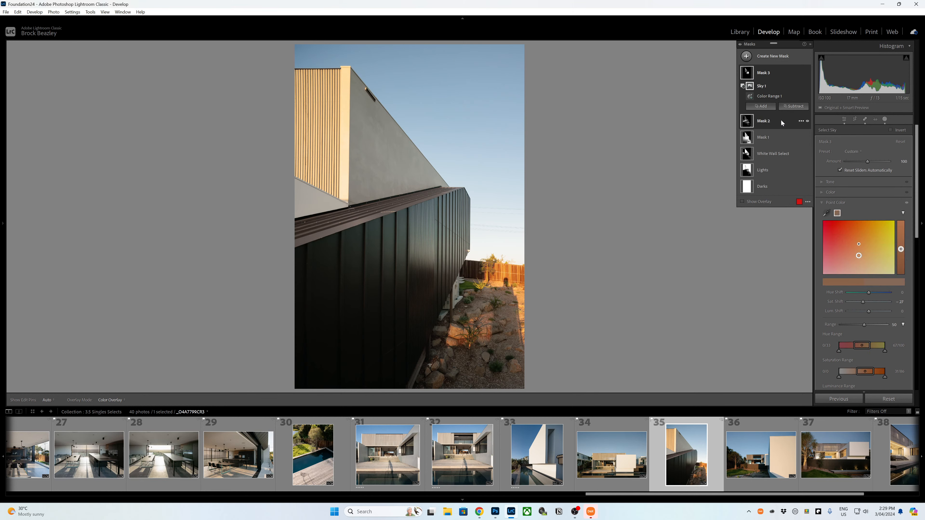
right_click(798, 93)
click(799, 92)
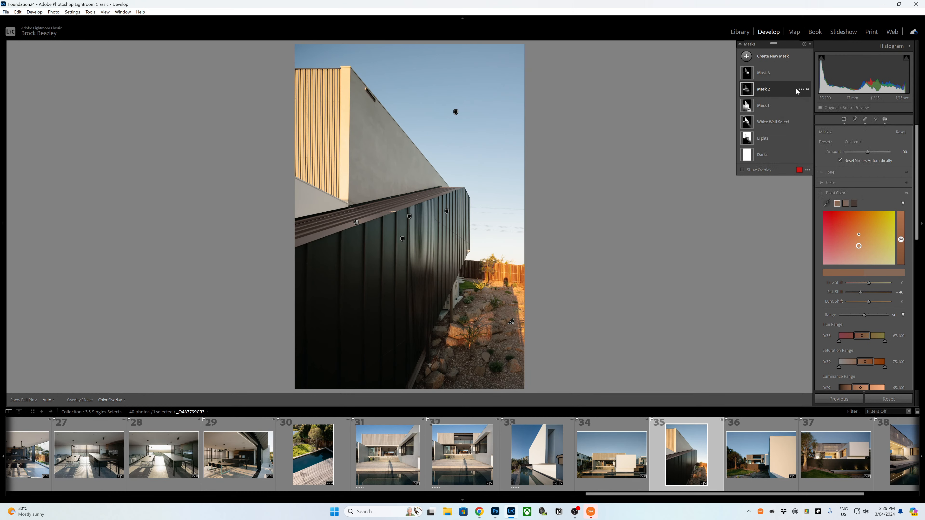
right_click(800, 91)
click(786, 92)
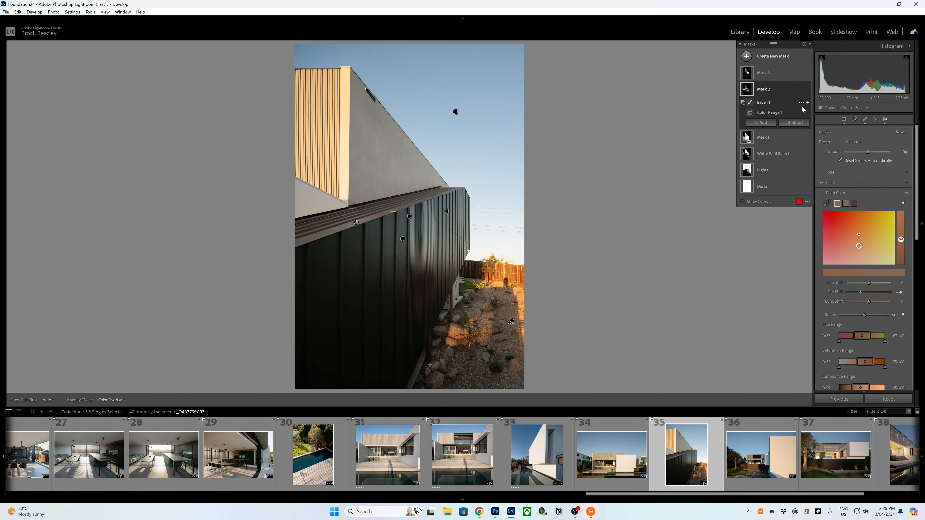
click(794, 122)
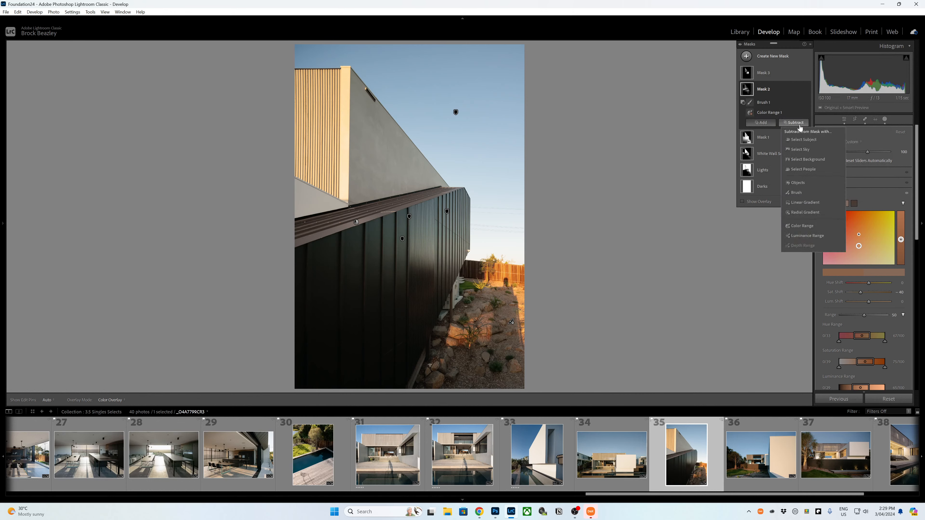
click(806, 150)
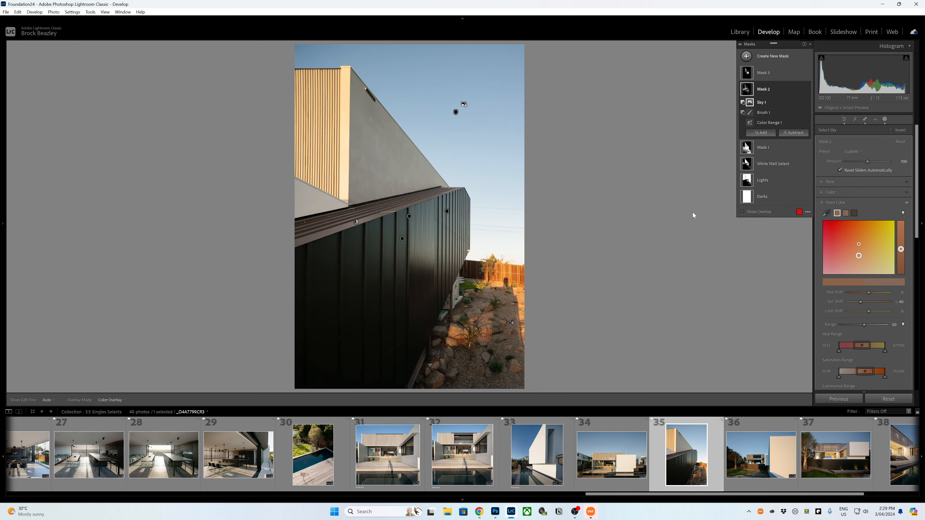
click(885, 120)
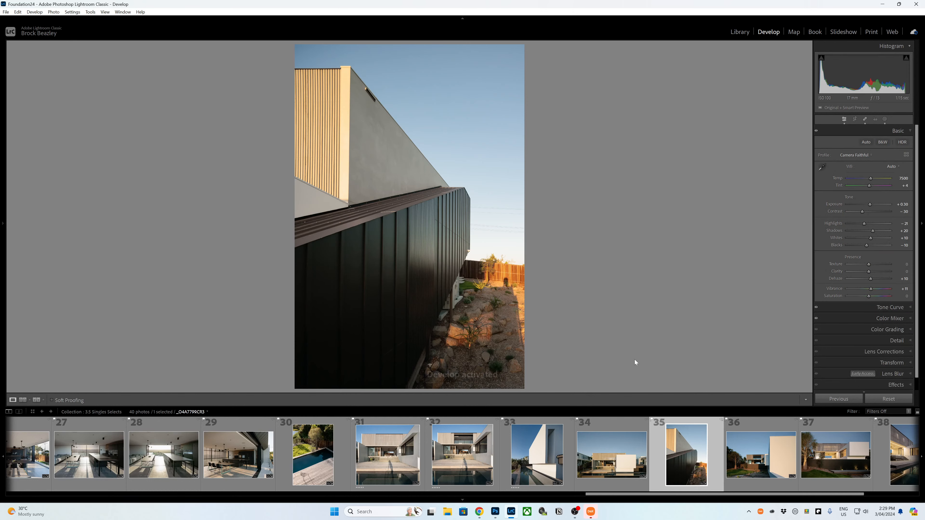
Open the next photo, with the large cream wall, and add a radial gradient mask over the shaded trees and fence.
click(793, 456)
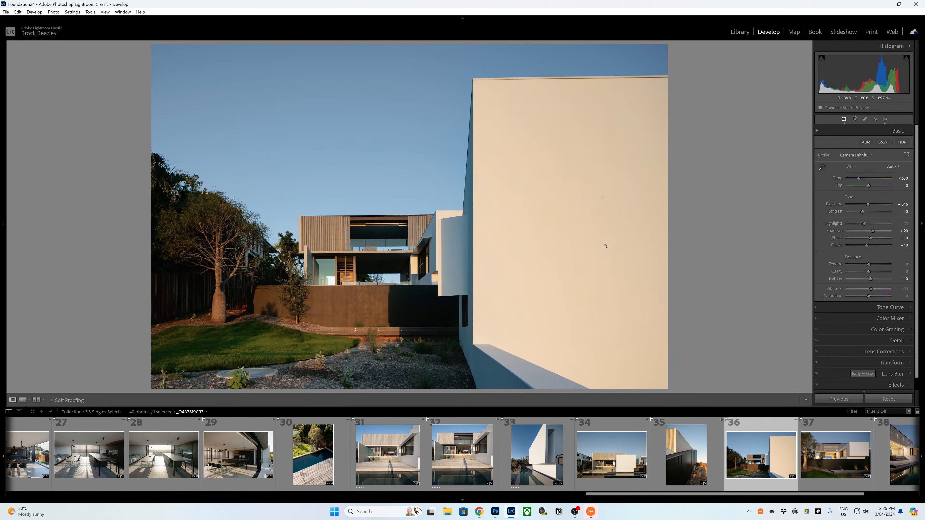
key(q)
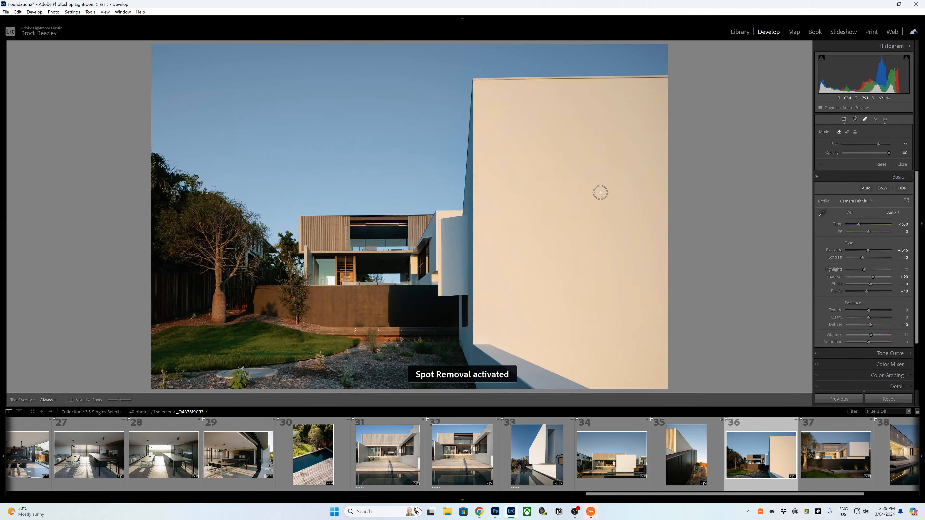
key(q)
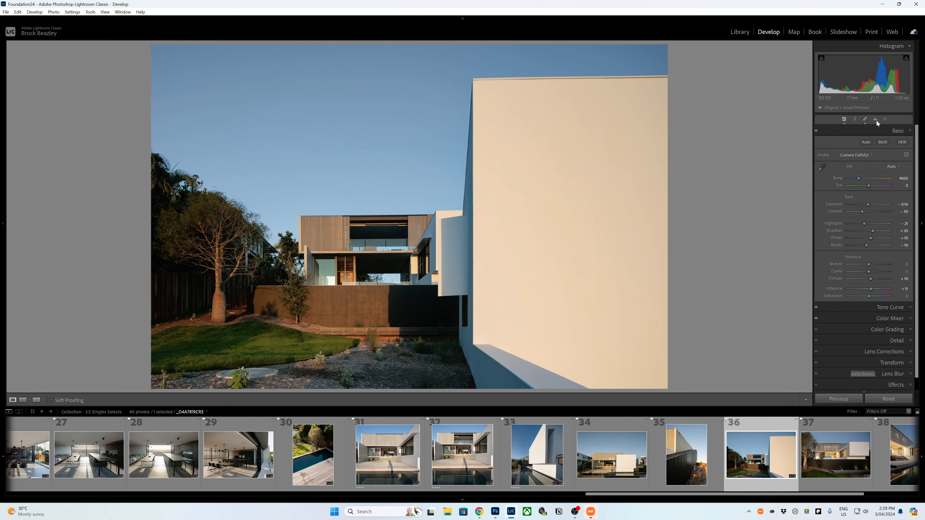
click(884, 119)
click(753, 61)
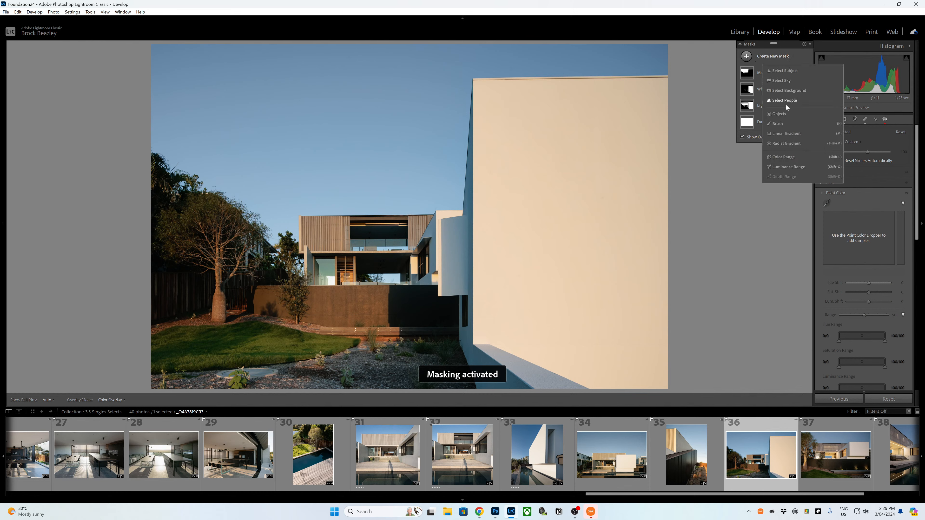
click(790, 146)
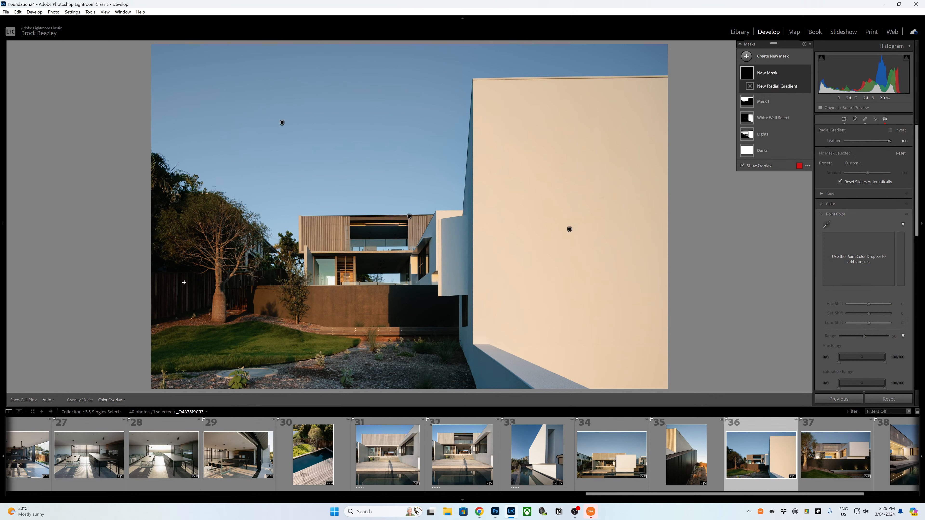
drag(184, 251, 324, 267)
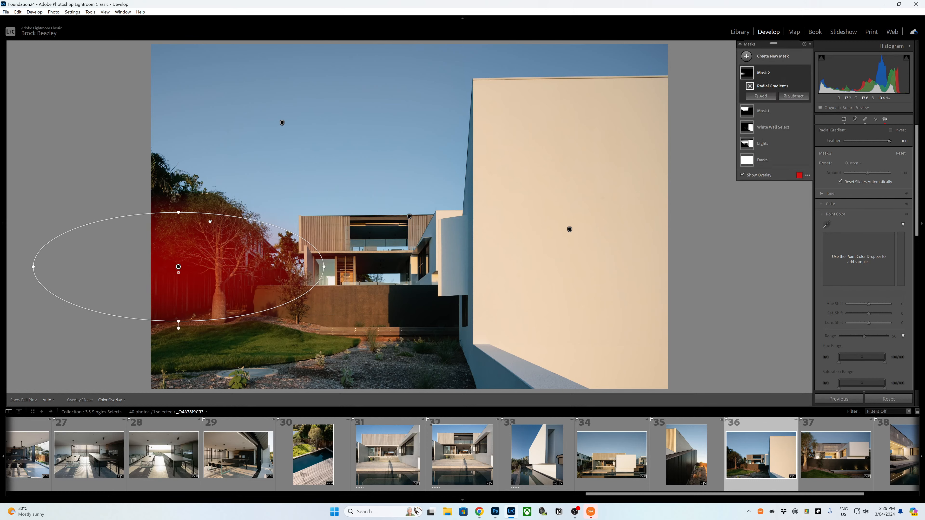
Enlarge the radial gradient and centre it just beyond the photo's left edge so it covers the trees, fence and part of the lawn.
drag(179, 211, 178, 195)
drag(33, 266, 6, 267)
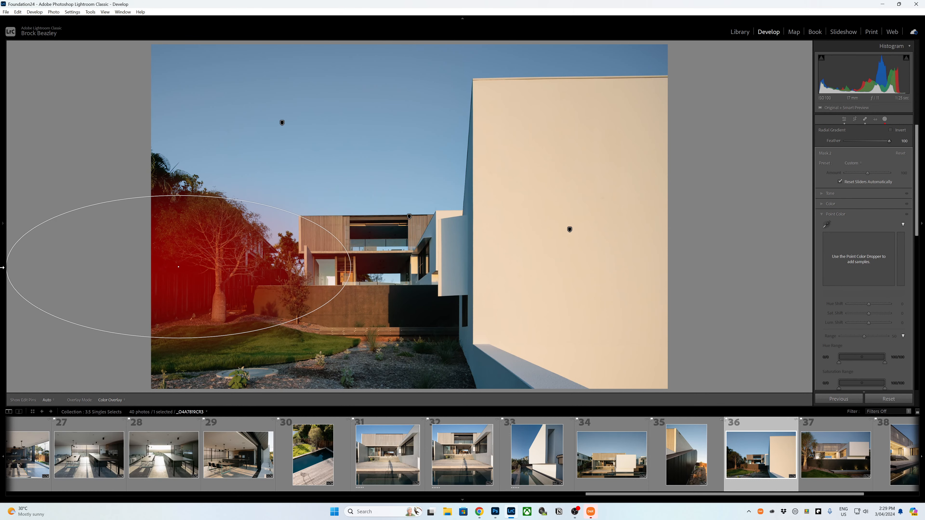
drag(175, 253, 151, 254)
drag(155, 197, 155, 167)
drag(154, 229, 145, 228)
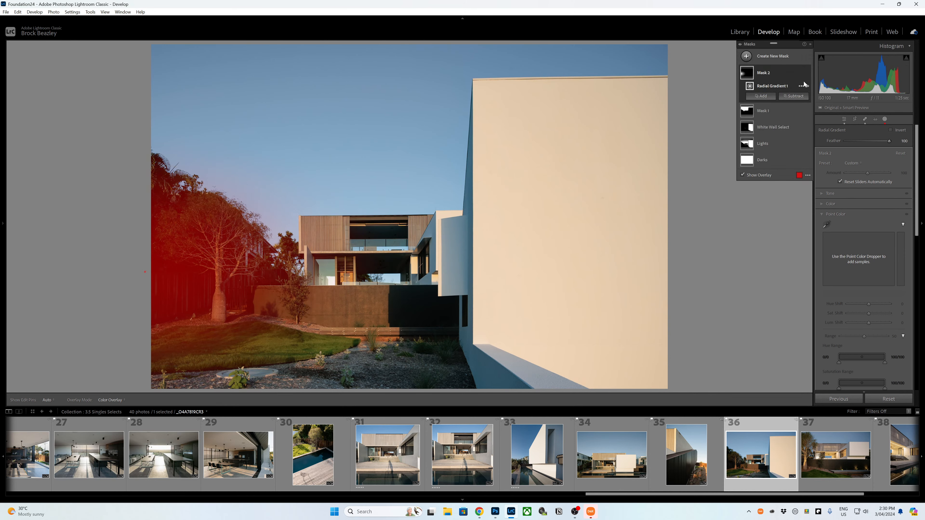
Intersect Mask 2 with a Luminance Range limited to the dark tones, and lower the mask's Amount to soften the shadow brightening.
right_click(805, 75)
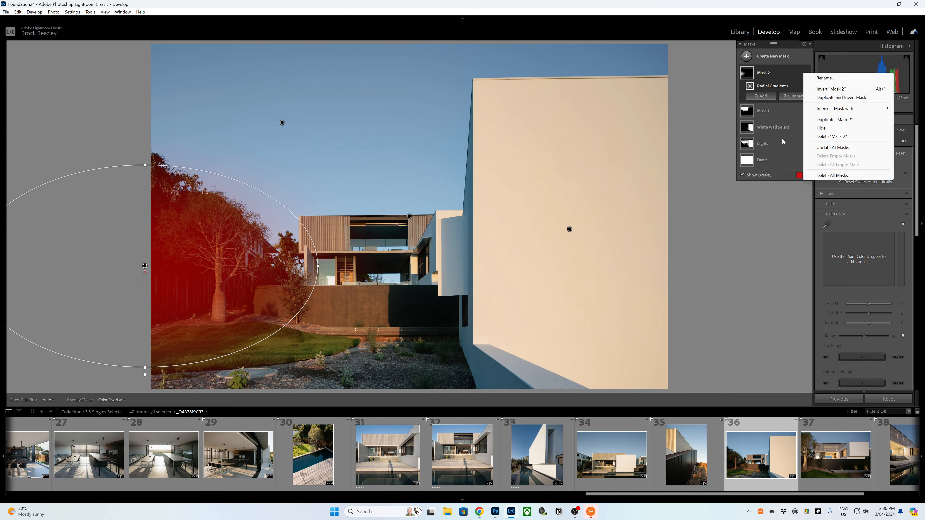
mouse_move(837, 108)
click(762, 191)
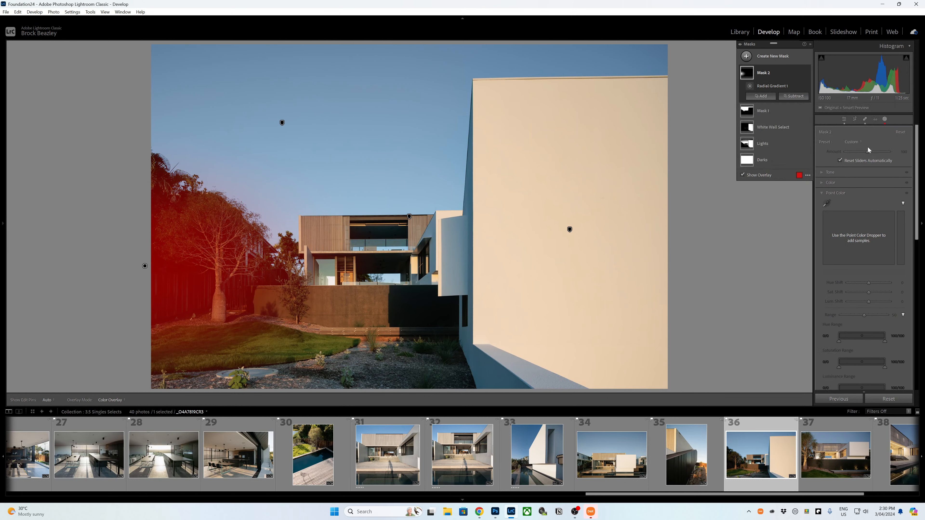
mouse_move(891, 144)
mouse_down()
mouse_move(836, 144)
mouse_move(896, 152)
mouse_up()
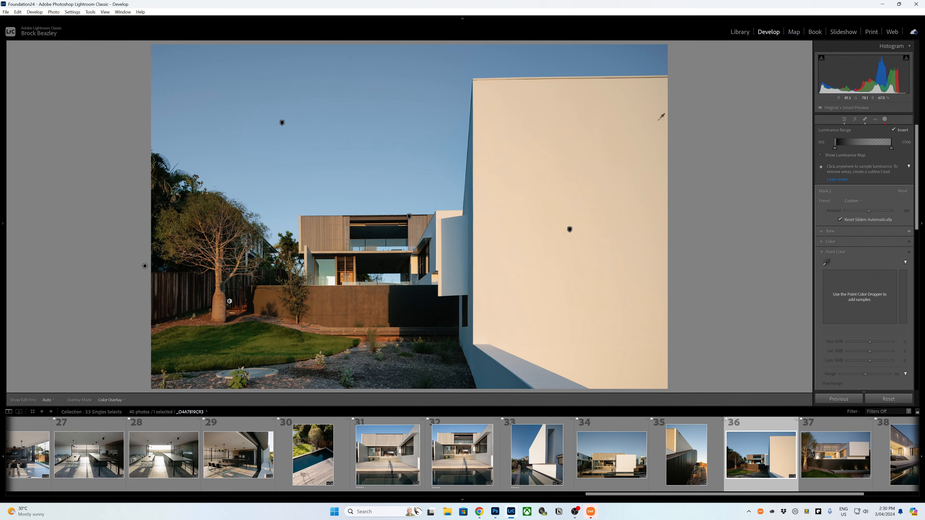
drag(854, 143, 861, 147)
mouse_move(868, 211)
mouse_down()
mouse_move(840, 211)
mouse_move(856, 210)
mouse_up()
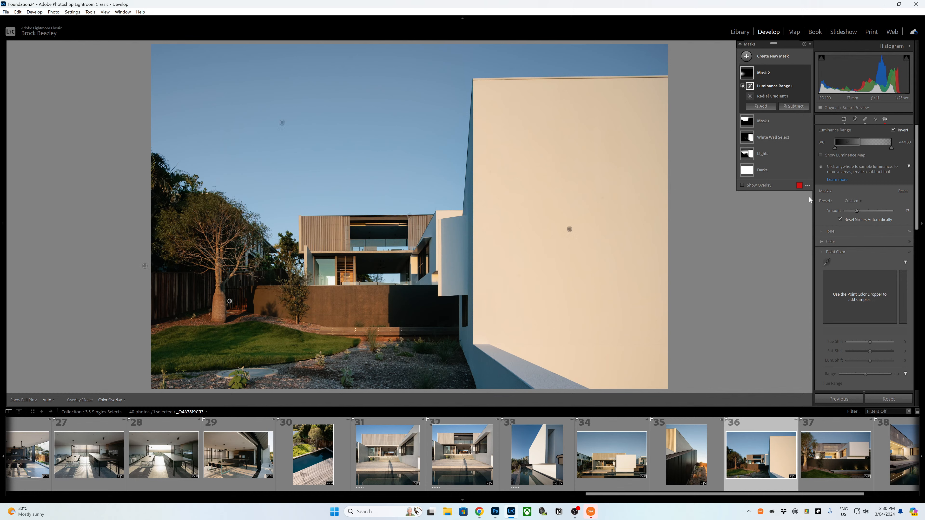
Create a radial gradient mask over the shadowed dark wall beside the cream building, and enlarge it to reach the house and gravel bed.
click(761, 106)
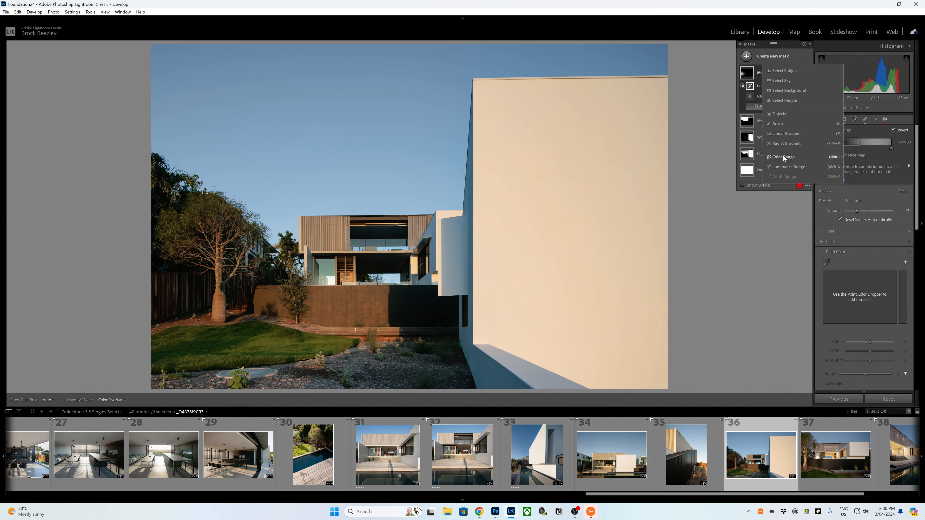
click(787, 143)
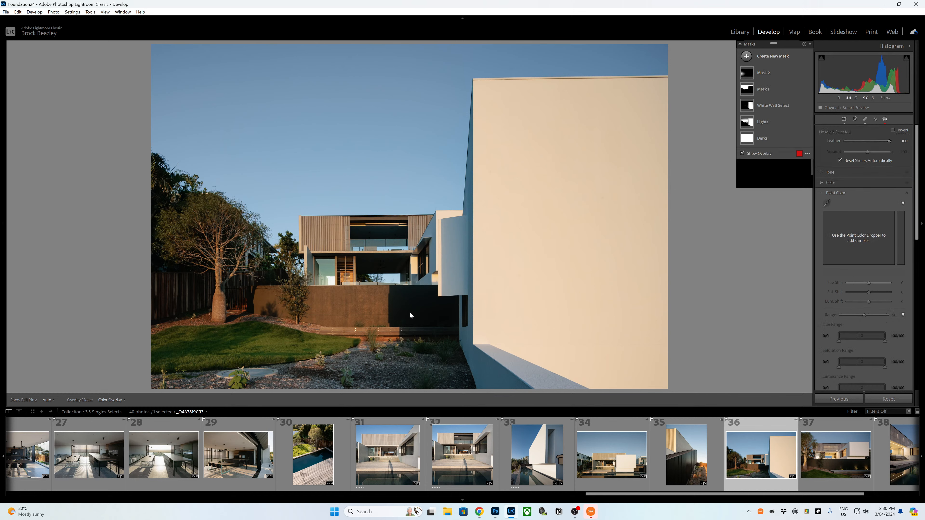
drag(417, 309, 469, 371)
drag(439, 314, 454, 320)
drag(382, 314, 361, 315)
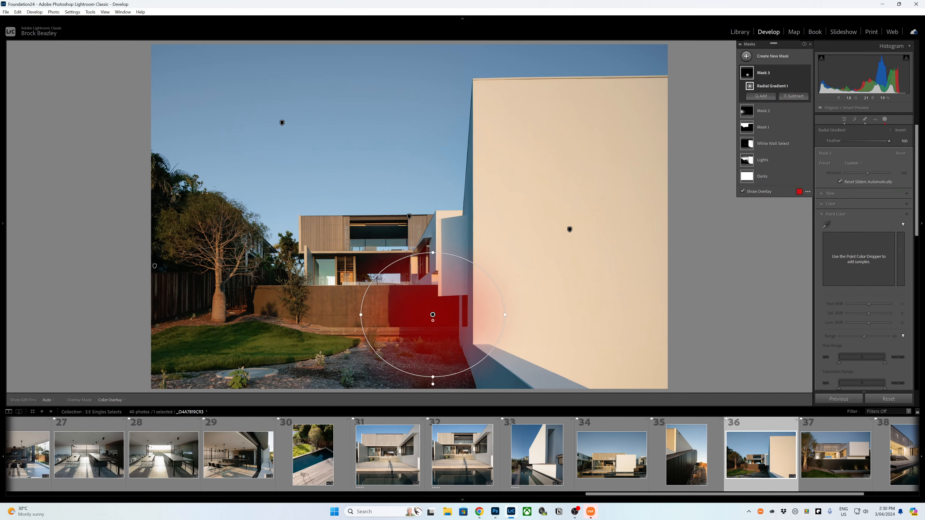
drag(430, 254, 433, 238)
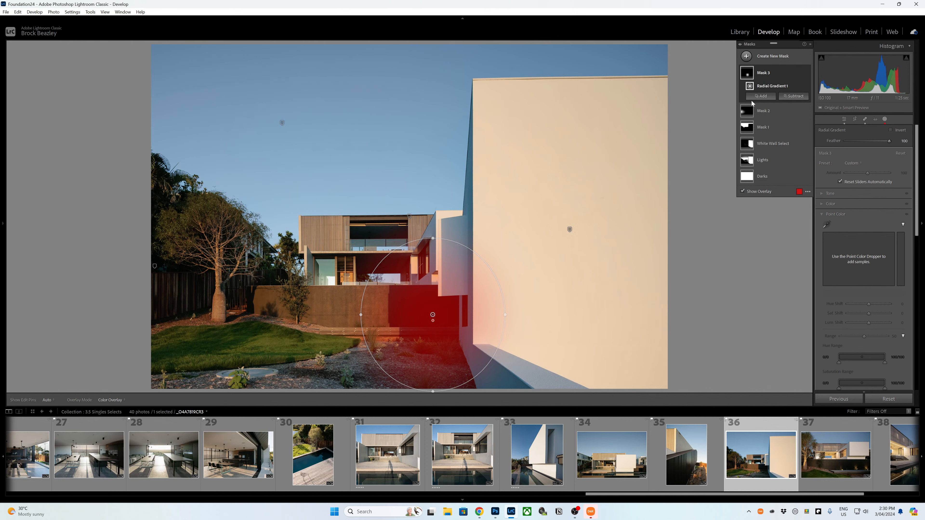
Add a brush to Mask 3 and paint over the shaded side of the large white wall and the distant house's dark openings.
click(761, 96)
click(764, 166)
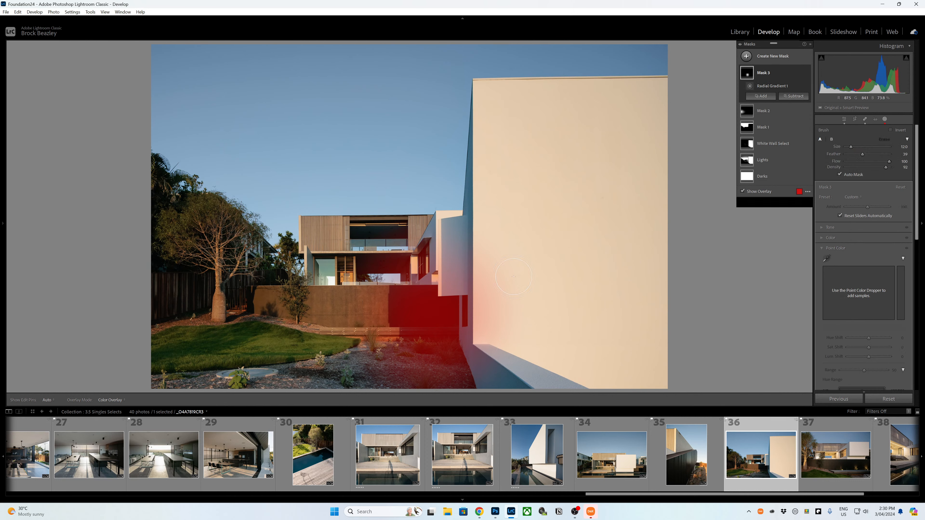
mouse_move(462, 378)
mouse_down()
mouse_move(471, 366)
mouse_move(487, 370)
mouse_move(468, 356)
mouse_move(454, 306)
mouse_up()
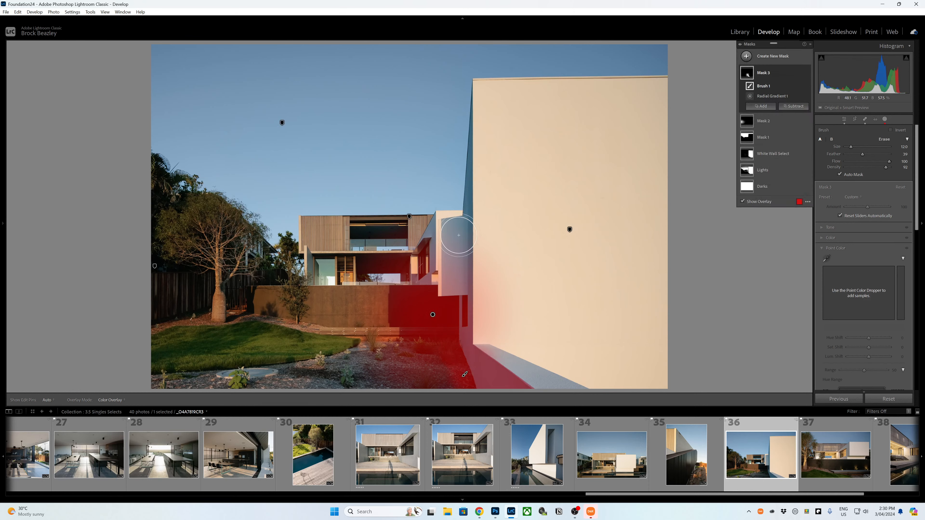
scroll(455, 240, down, 3)
mouse_move(457, 251)
mouse_down()
mouse_move(475, 87)
mouse_move(467, 343)
mouse_move(456, 250)
mouse_move(445, 271)
mouse_move(449, 279)
mouse_move(463, 266)
mouse_move(464, 328)
mouse_move(422, 265)
mouse_move(426, 272)
mouse_move(374, 274)
mouse_move(379, 262)
mouse_move(361, 263)
mouse_move(403, 262)
mouse_move(361, 266)
mouse_up()
scroll(434, 280, up, 1)
scroll(433, 280, up, 2)
scroll(401, 270, down, 3)
mouse_move(366, 234)
mouse_down()
mouse_move(401, 228)
mouse_move(356, 230)
mouse_move(401, 223)
mouse_move(351, 234)
mouse_up()
scroll(343, 276, up, 2)
drag(343, 276, 350, 266)
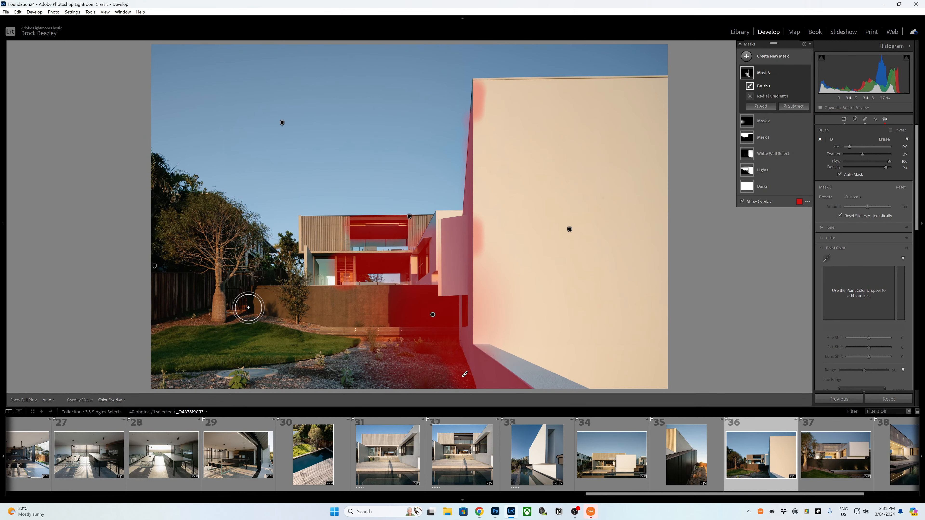
Intersect Mask 3 with a luminance range sampled from the dark garden wall, limiting its upper end to 27/44.
right_click(802, 73)
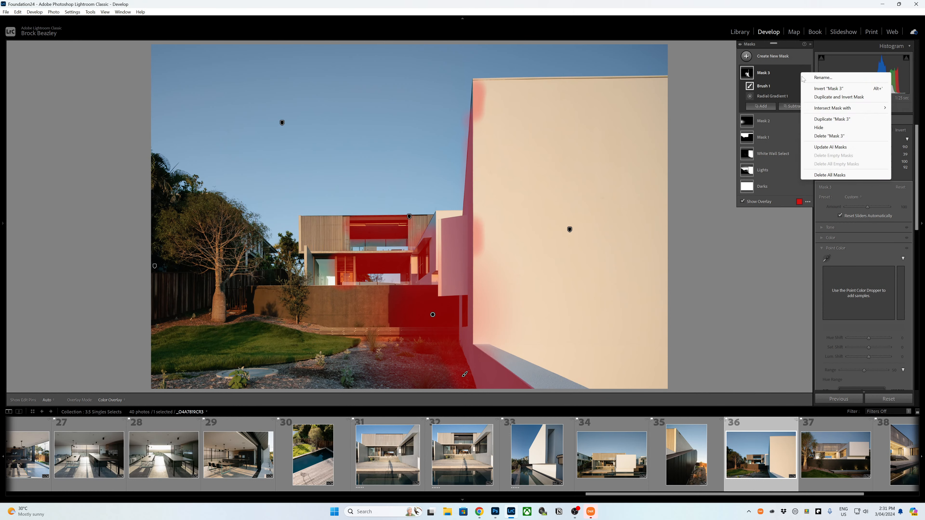
mouse_move(828, 109)
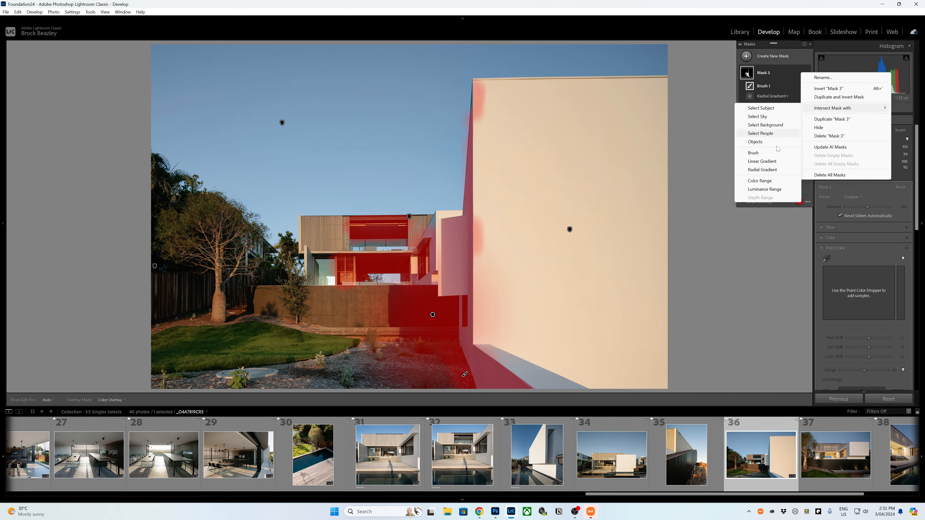
click(764, 190)
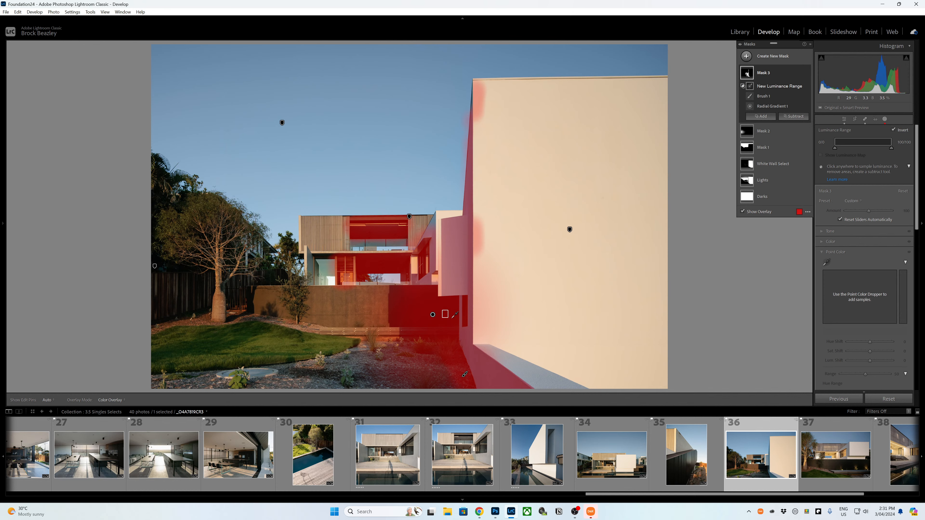
click(446, 314)
mouse_move(851, 148)
mouse_down()
mouse_move(872, 148)
mouse_move(842, 149)
mouse_up()
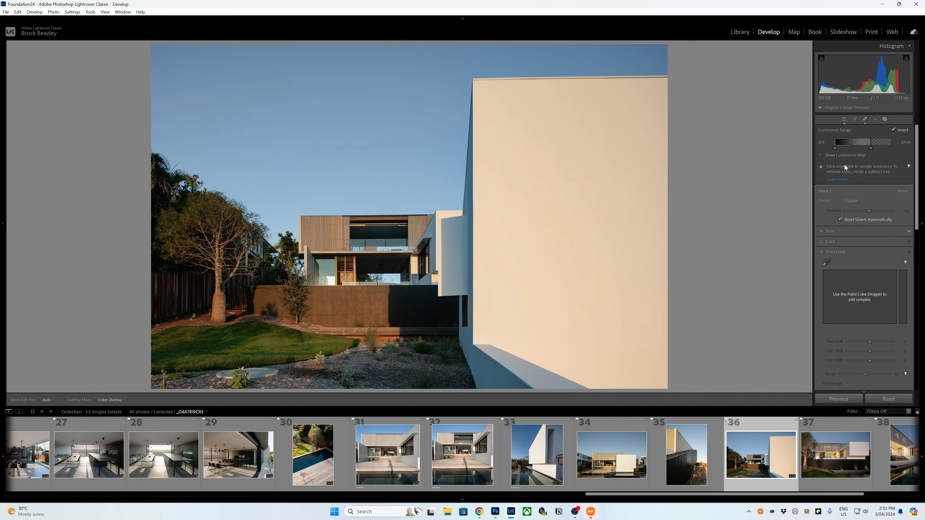
Raise Mask 3's exposure to 0.65 and its shadows to 25.
click(828, 233)
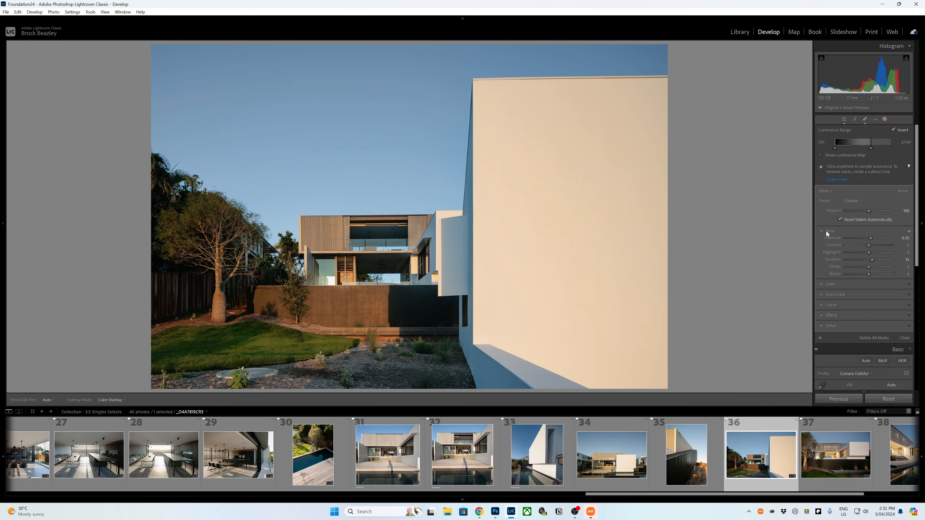
key(Up)
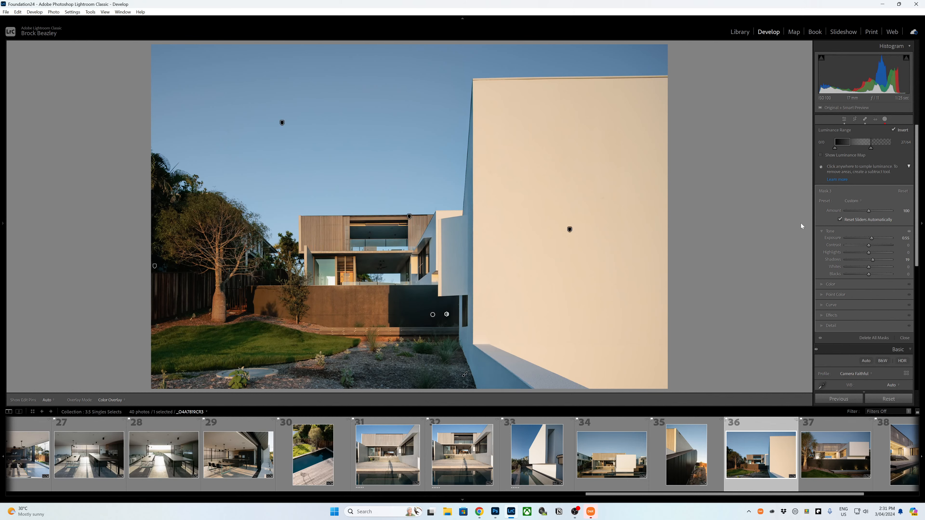
key(ctrl+z)
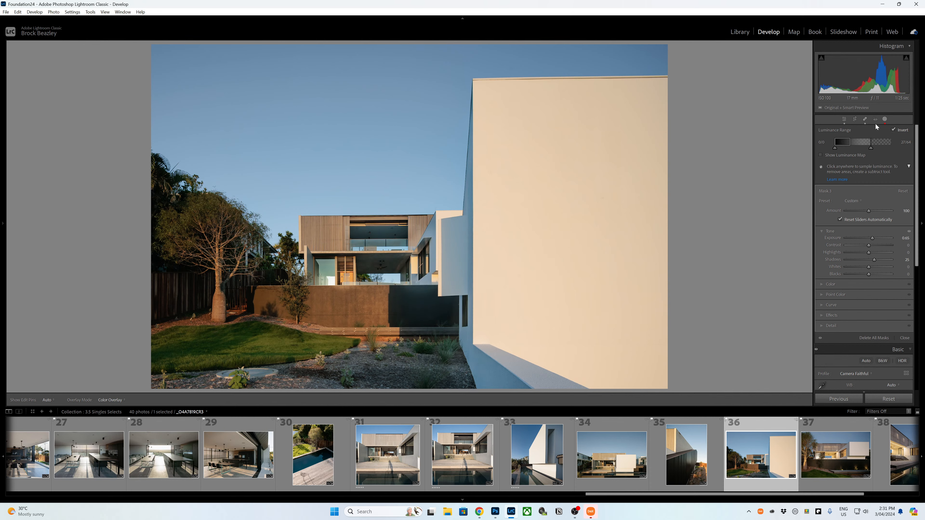
Subtract the sky from Mask 3 with Select Sky.
click(885, 119)
right_click(803, 73)
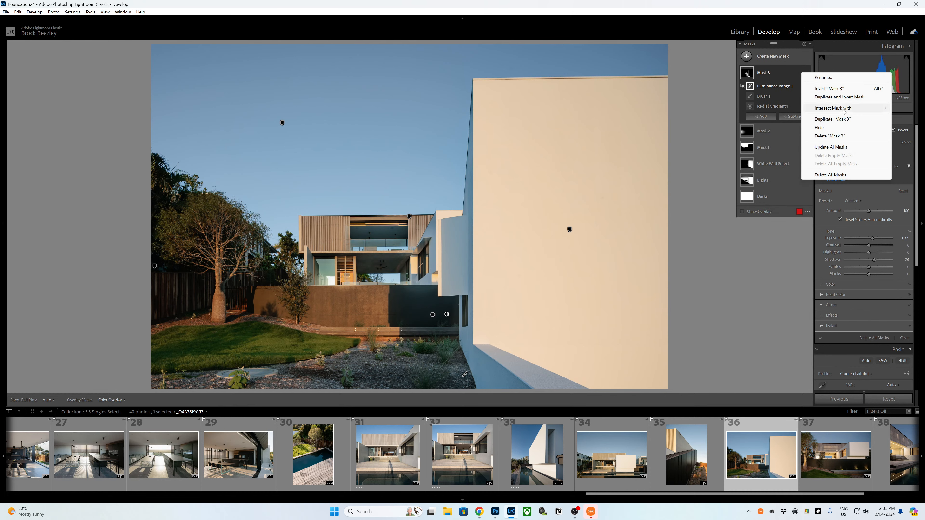
click(794, 116)
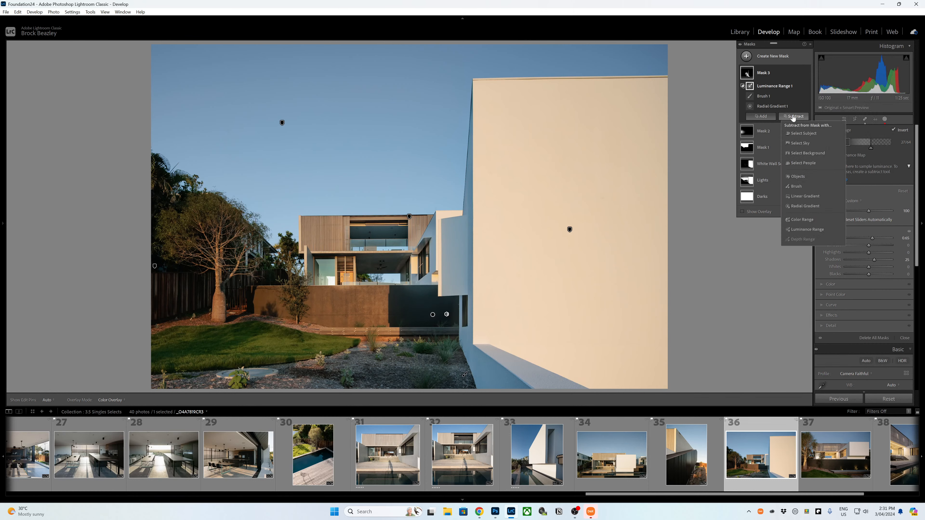
click(800, 143)
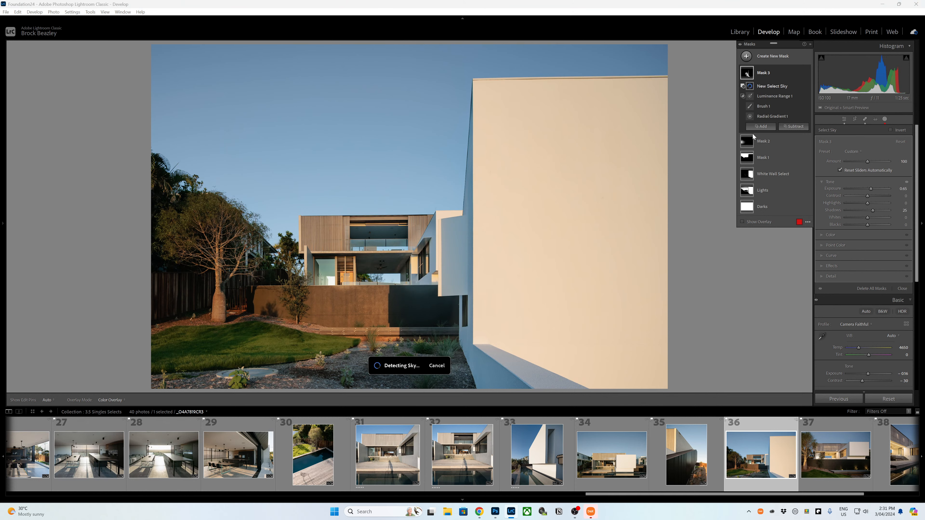
Open photo 37 and create a colour range mask sampled from the white volume's warm underside, with Refine set to 16.
click(825, 461)
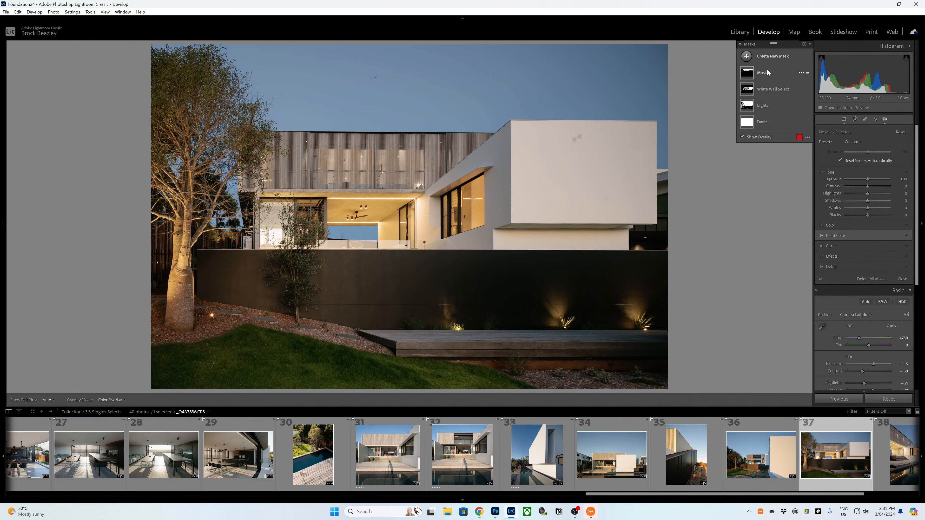
click(746, 56)
click(787, 151)
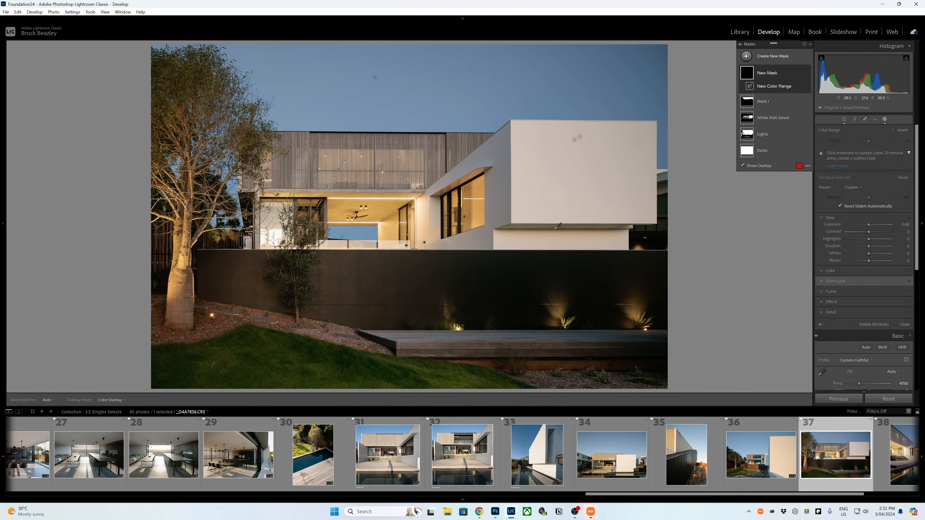
click(578, 226)
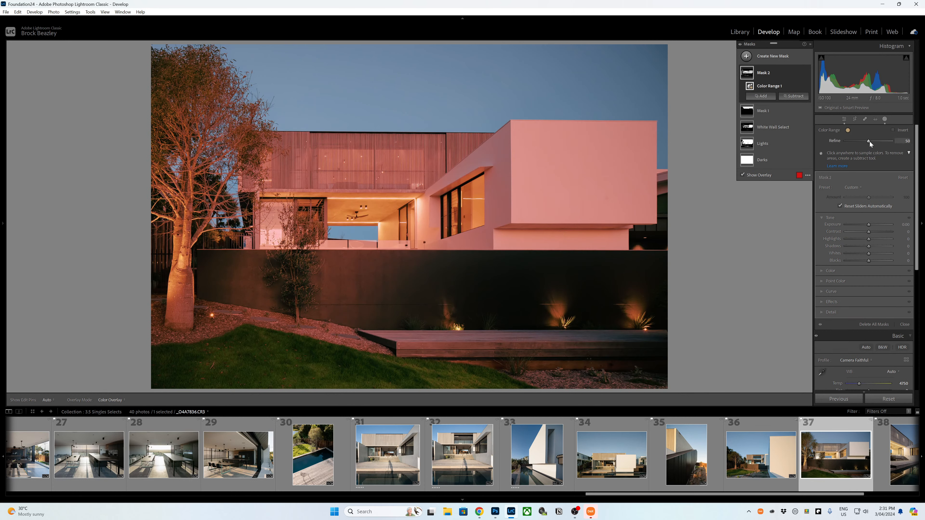
mouse_move(869, 142)
mouse_down()
mouse_move(843, 143)
mouse_move(853, 141)
mouse_up()
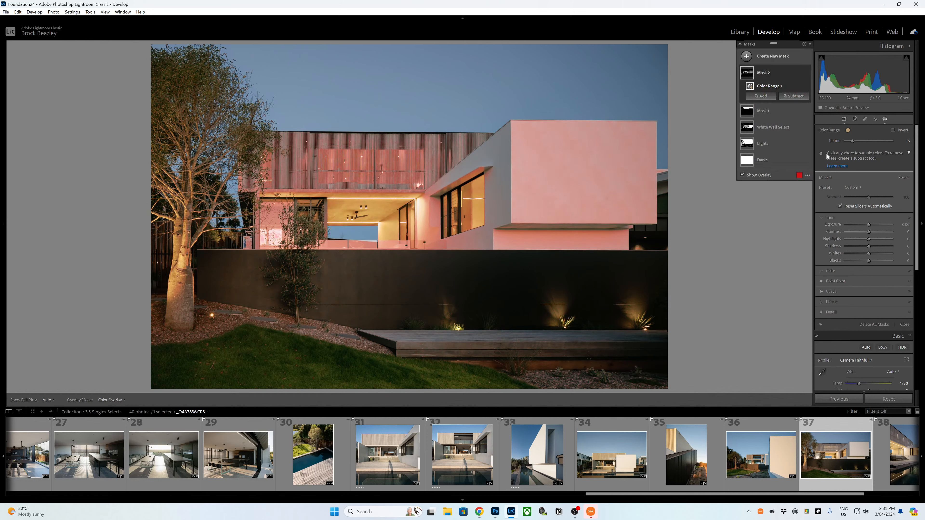
Add a second colour range to Mask 2 sampled from the white wall, with Refine set to 15.
click(761, 96)
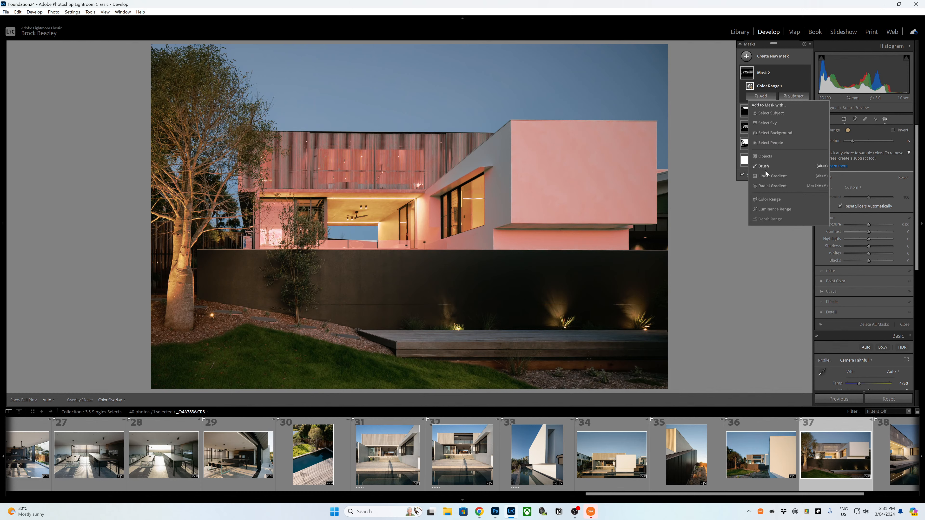
click(770, 199)
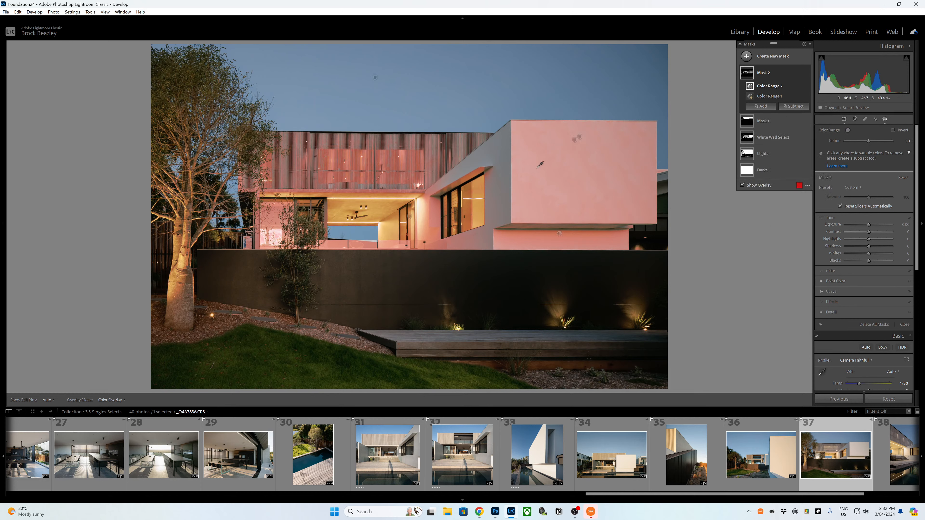
drag(869, 142, 854, 142)
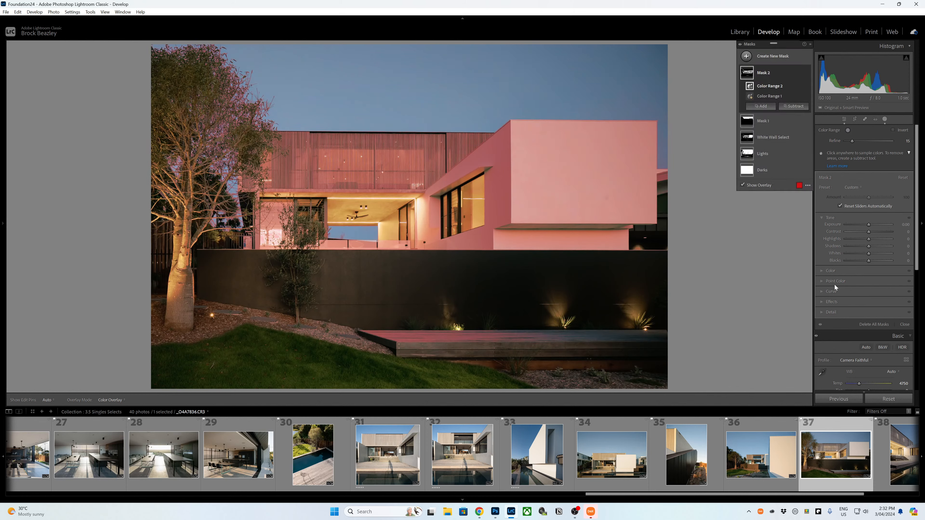
Sample the warm tint near the base of the white volume with Point Color and set its Sat Shift to -33.
click(831, 271)
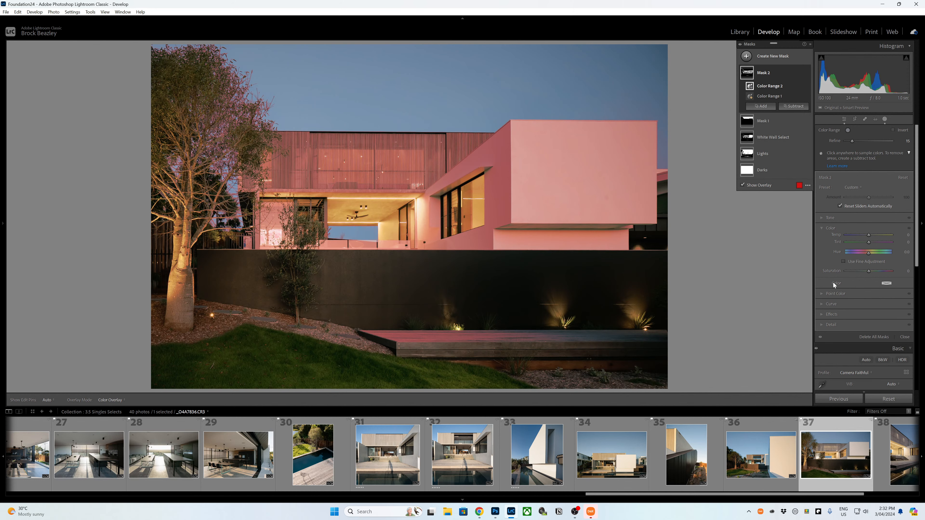
click(834, 293)
click(827, 249)
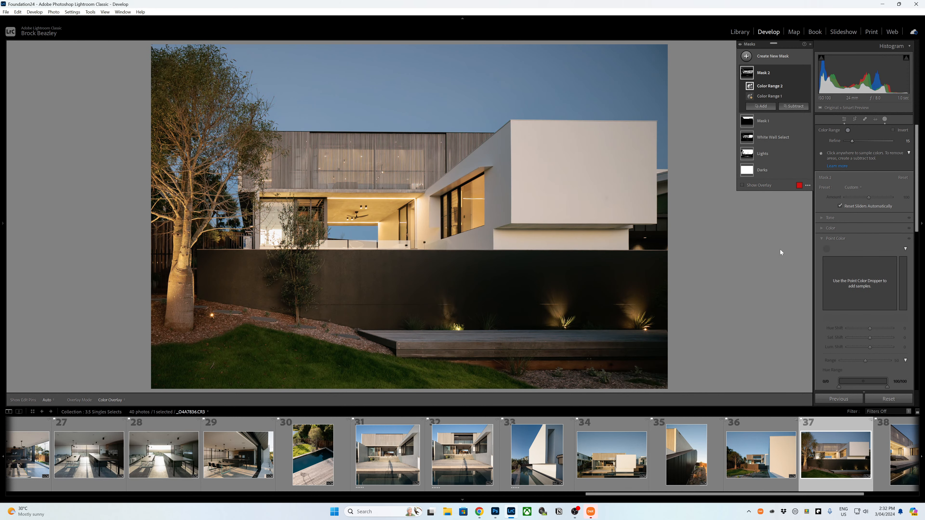
click(577, 262)
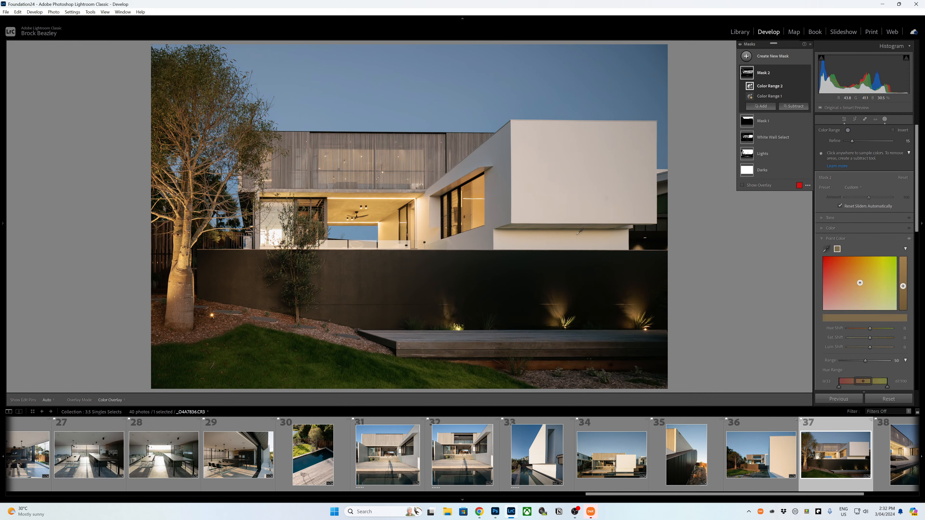
drag(873, 339, 866, 340)
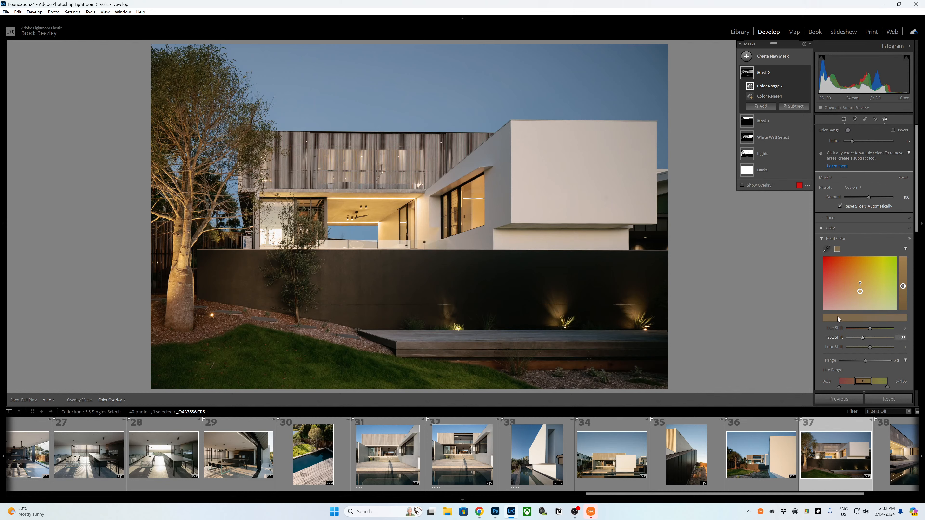
Sample the front face of the white volume as a second point colour and set its Sat Shift to -34.
click(827, 249)
click(604, 185)
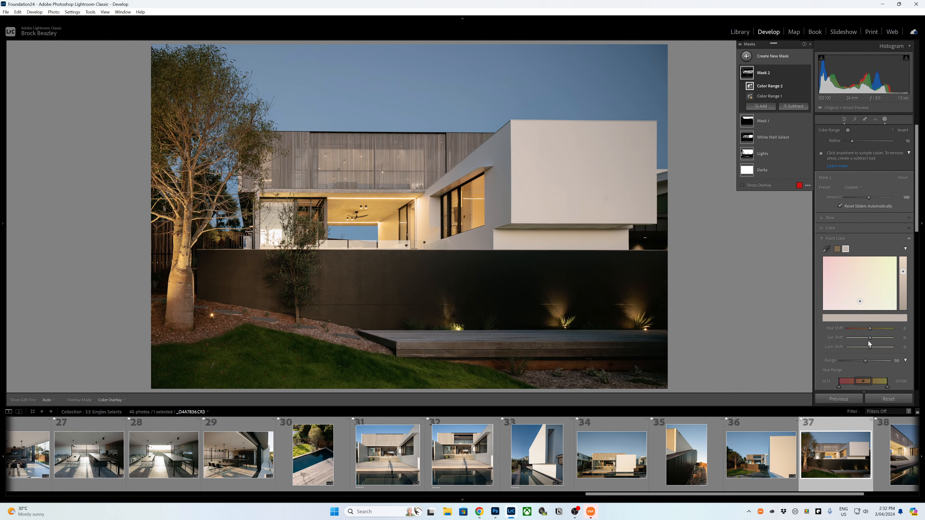
drag(863, 338, 863, 339)
Sample the shaded side wall beside the windows as a third point colour and set its Sat Shift to -46.
click(827, 249)
click(527, 207)
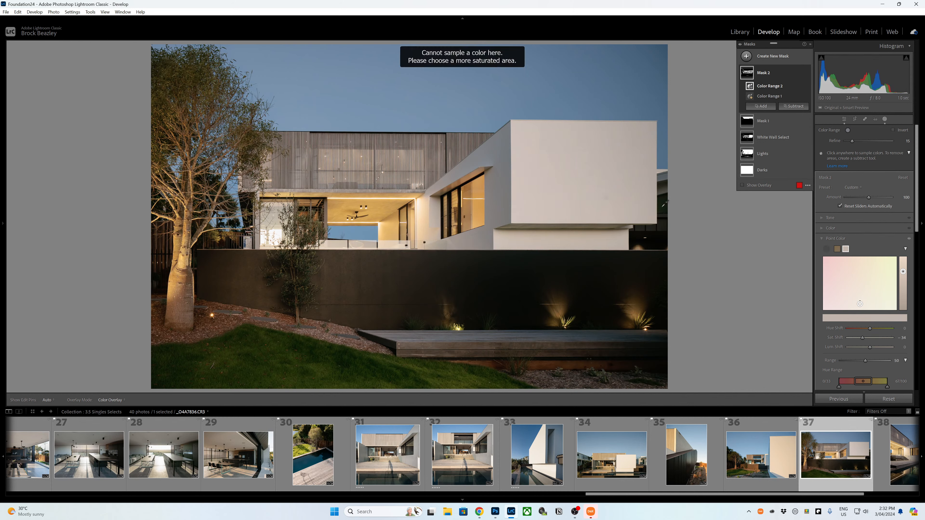
click(498, 188)
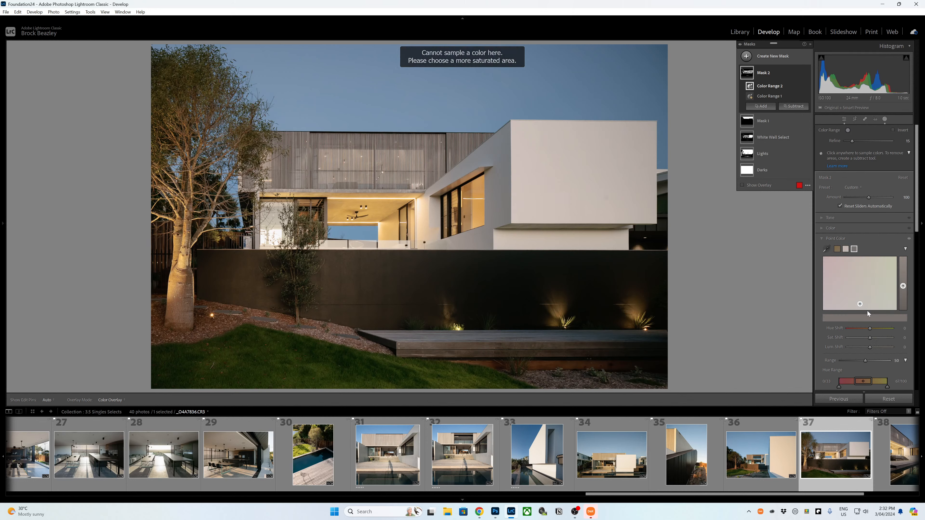
drag(870, 338, 860, 337)
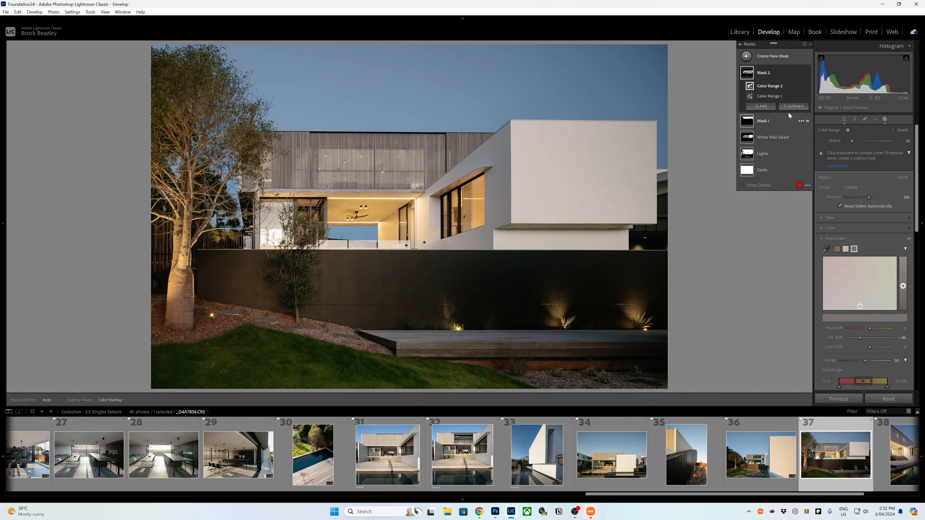
Subtract the upper timber-clad facade from Mask 2 with an object selection and check the mask overlay.
click(794, 106)
click(803, 166)
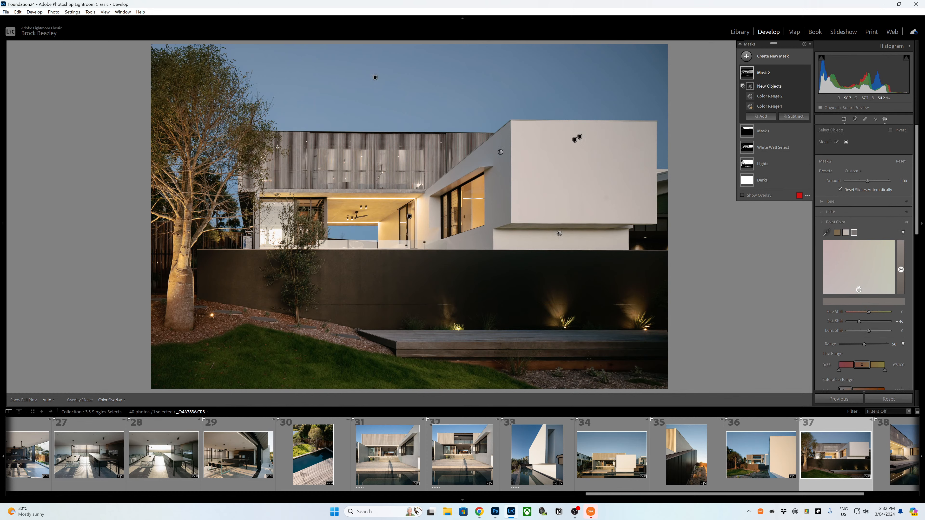
drag(239, 128, 498, 193)
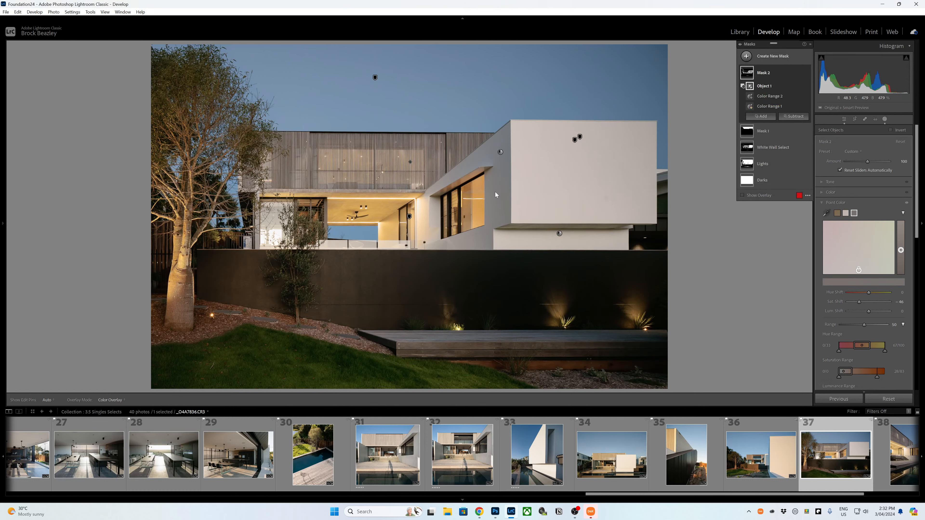
key(l)
key(l)
key(l)
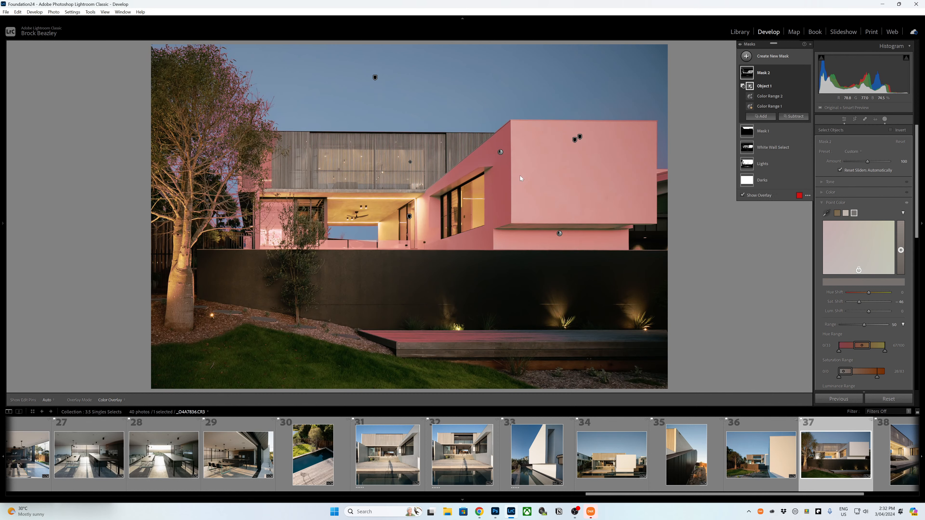
Add a brush component to Mask 2, paint it over the white wall beside the covered terrace opening and check the mask overlay.
click(763, 116)
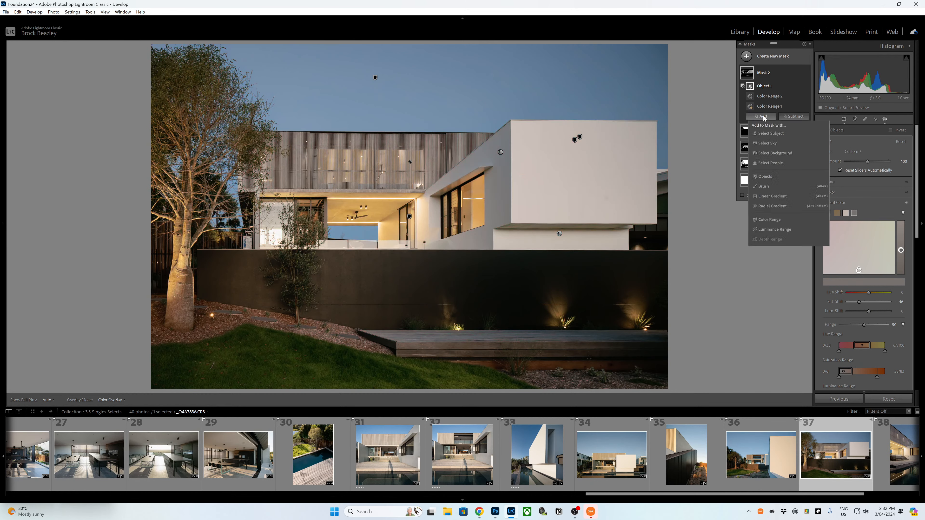
click(785, 166)
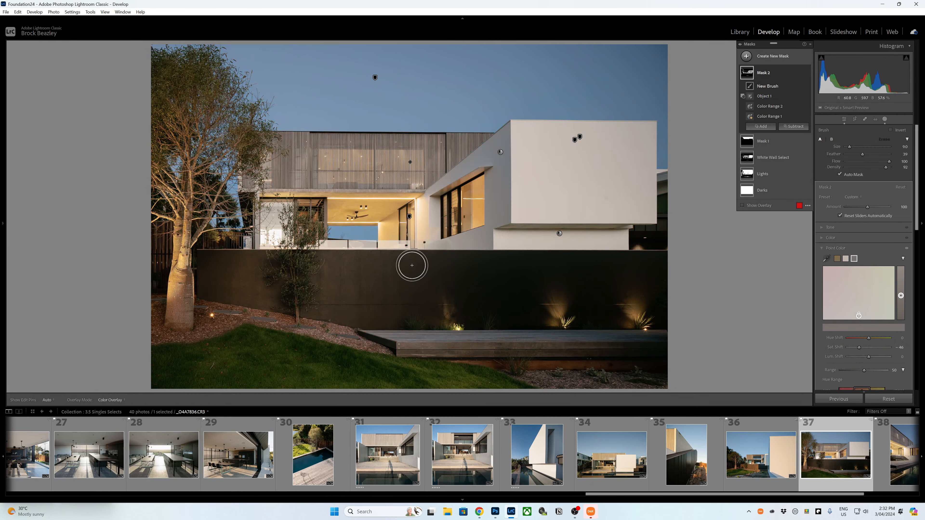
key(h)
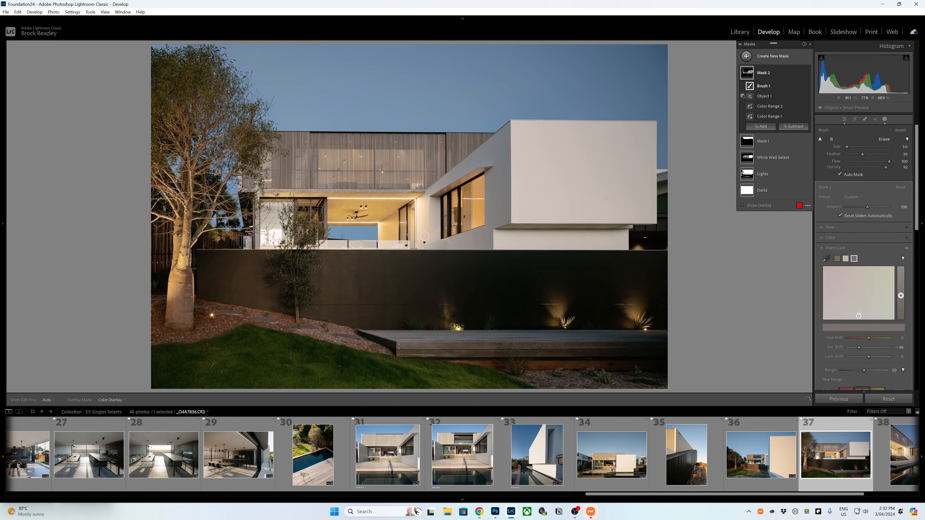
key(o)
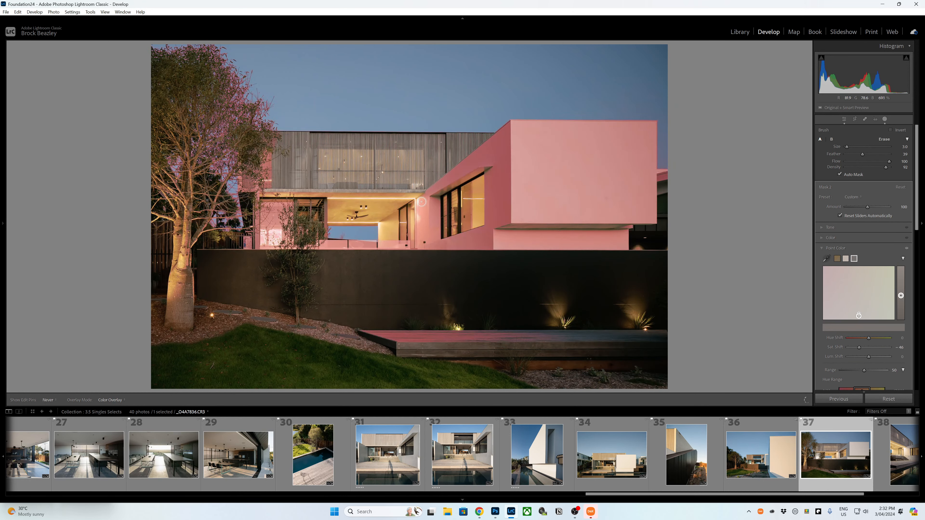
key(h)
scroll(422, 199, up, 5)
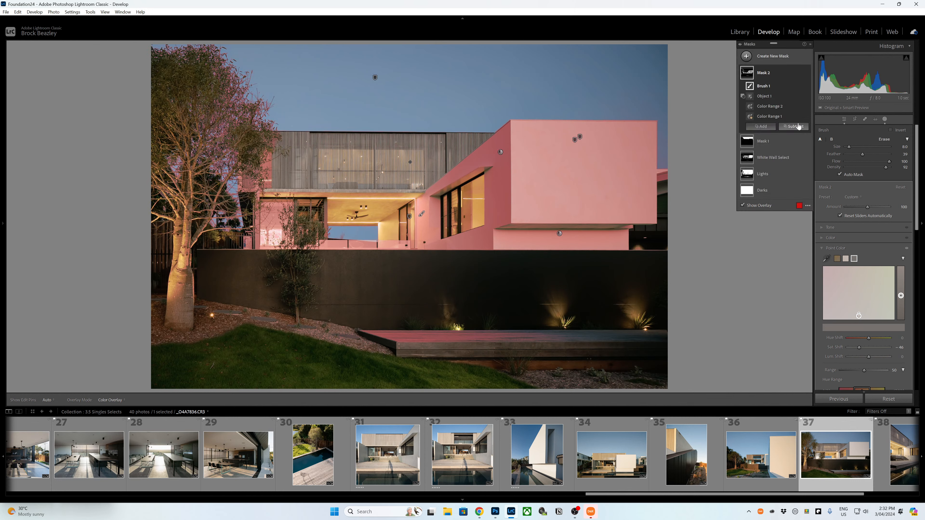
Sample the pale cream tint of the white wall as a fourth point colour and set its Sat Shift to -33.
click(826, 258)
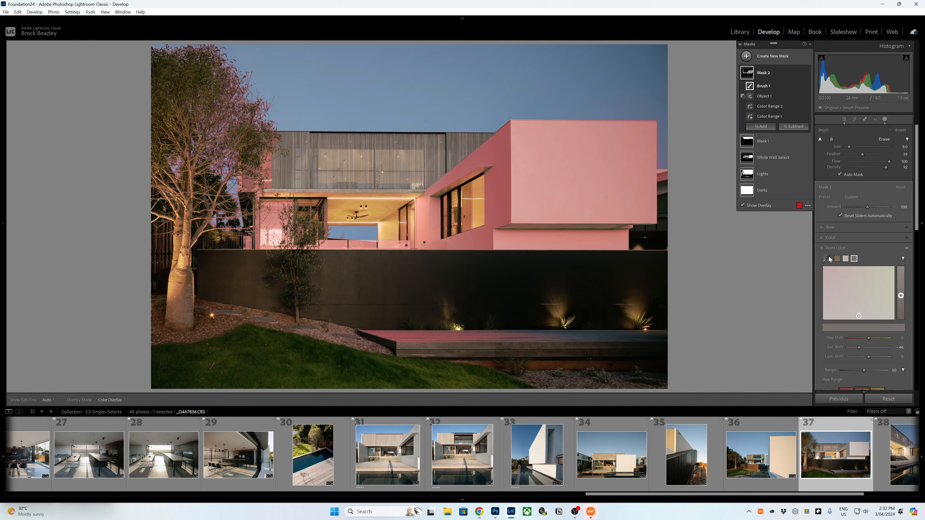
click(456, 245)
click(862, 349)
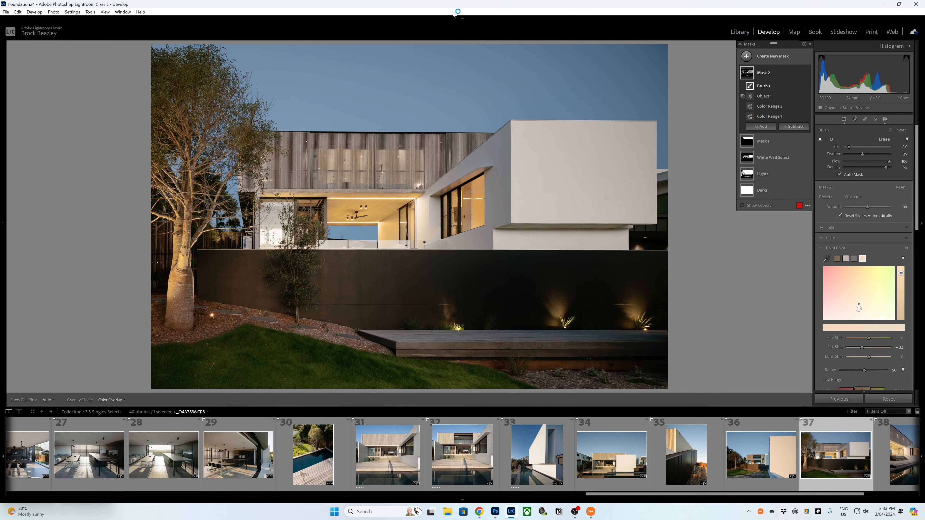
key(q)
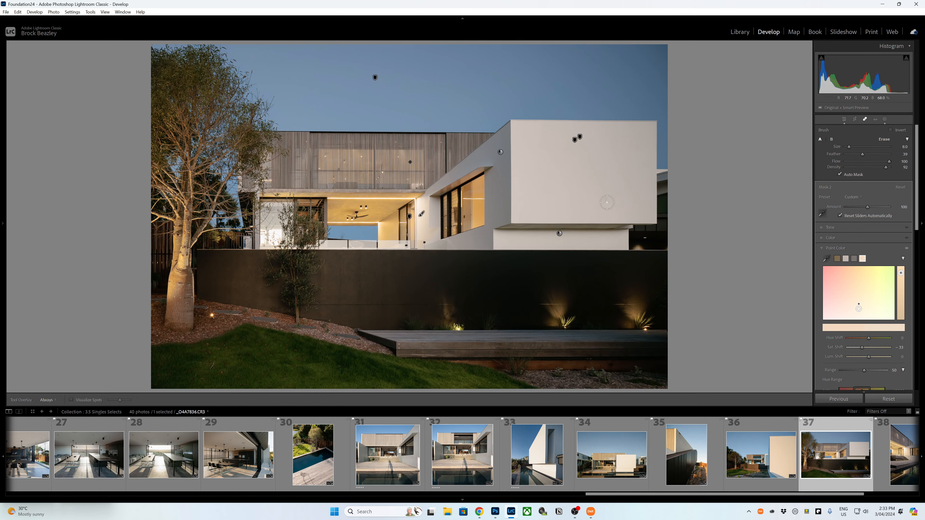
key(q)
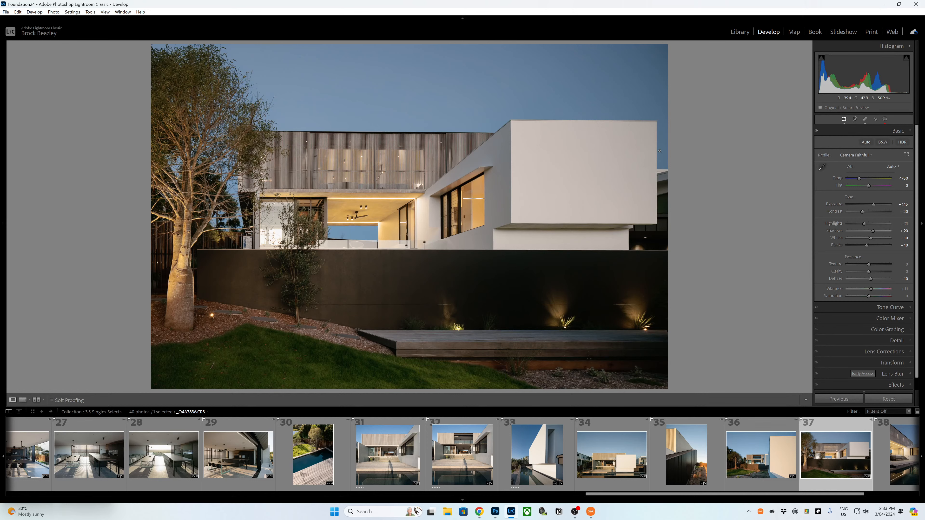
Open the next photo, the upright pool view, create a Color Range mask from the white wall beside the window and lower its Refine amount.
scroll(798, 463, down, 3)
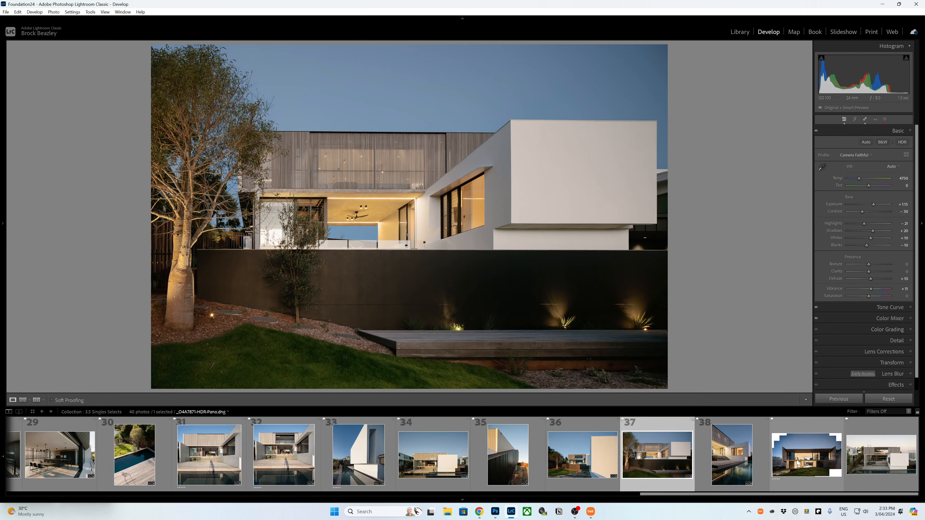
key(Right)
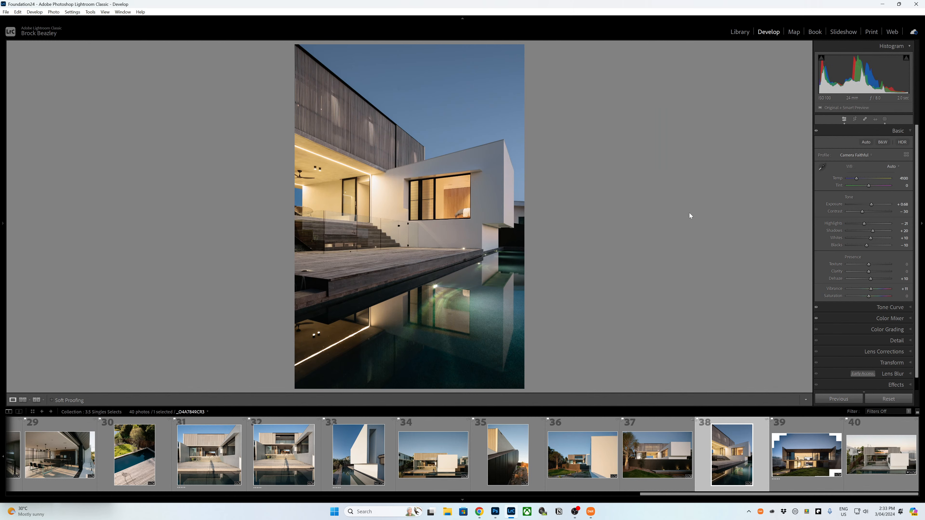
click(887, 119)
click(765, 56)
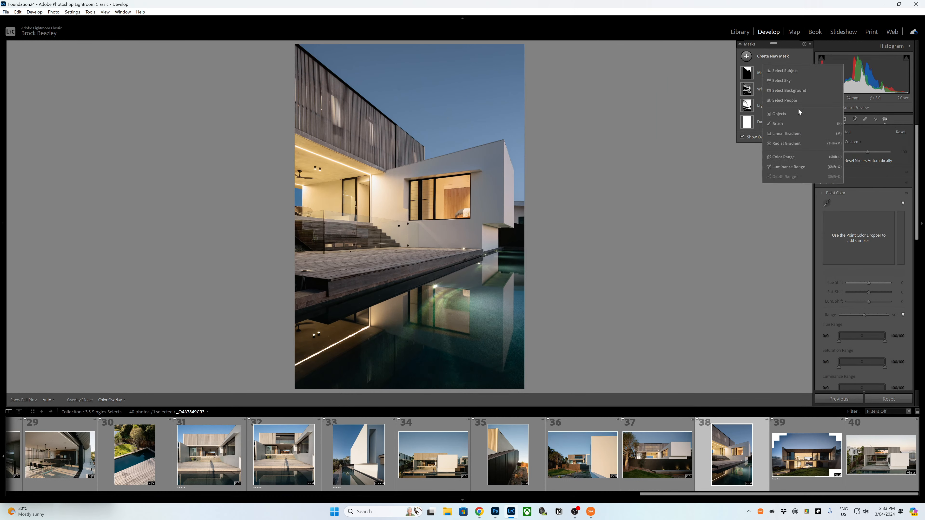
click(783, 157)
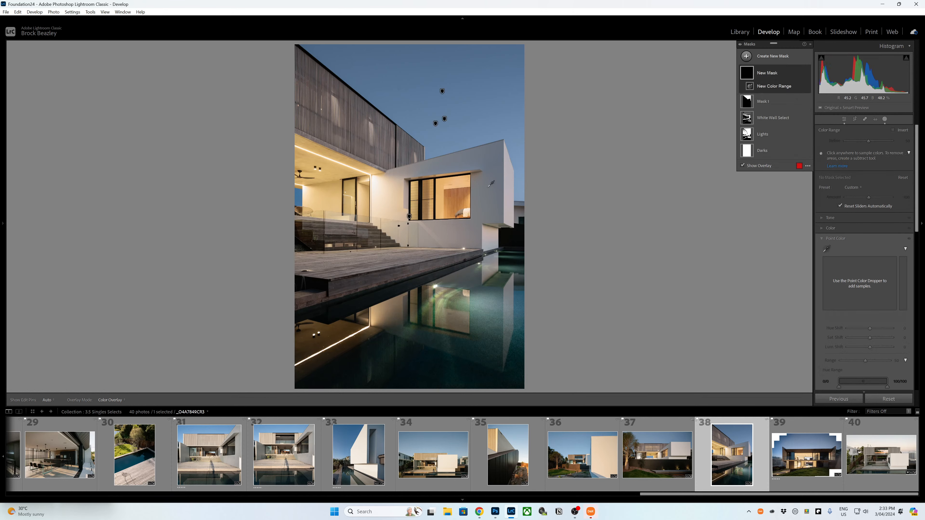
click(490, 191)
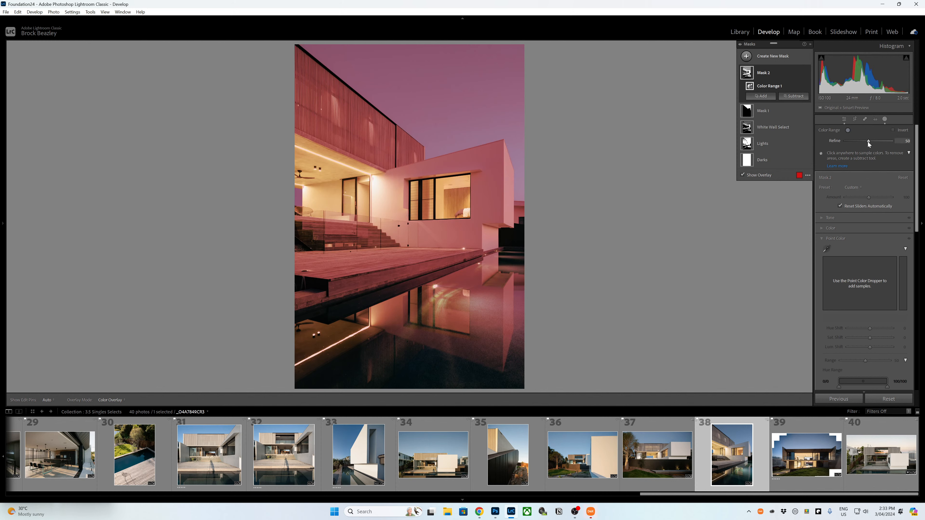
drag(869, 141, 863, 141)
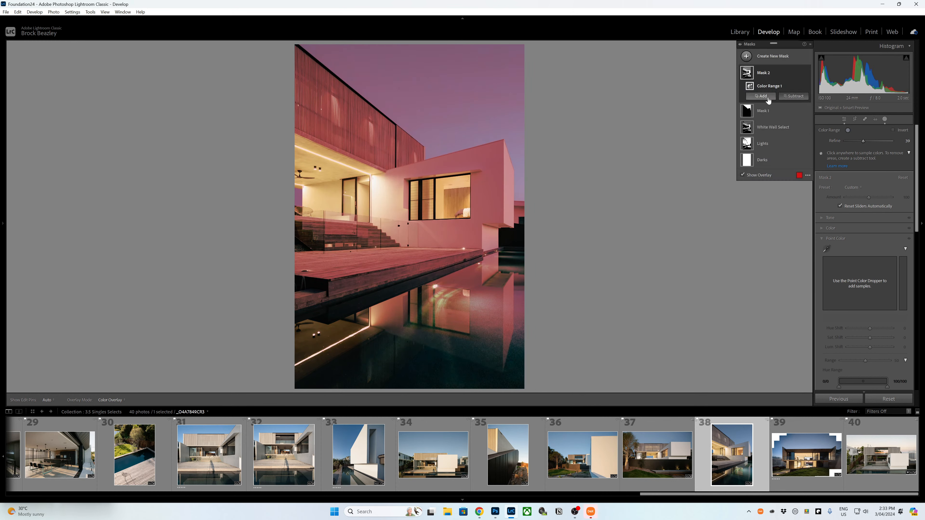
Add a second colour range sampled from the warm wall beside the terrace to Mask 2 and subtract the sky.
click(761, 96)
click(775, 199)
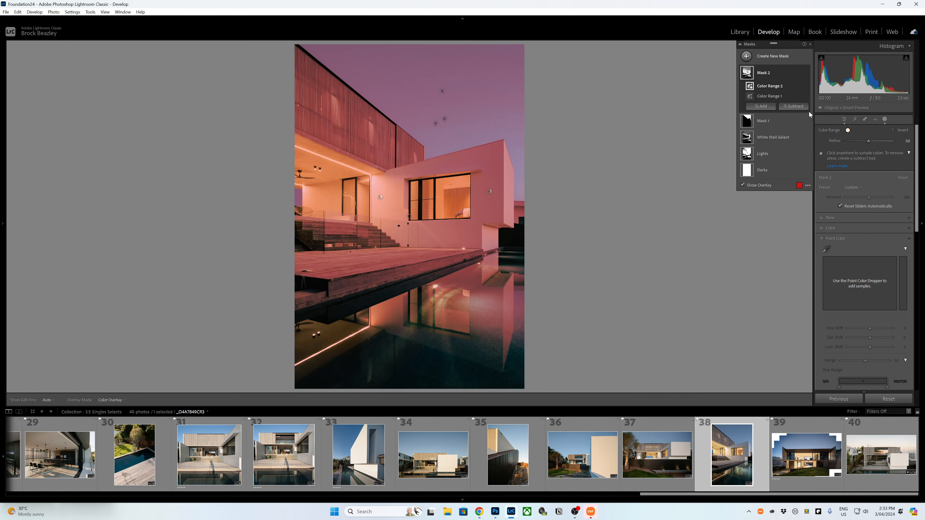
click(795, 106)
click(800, 135)
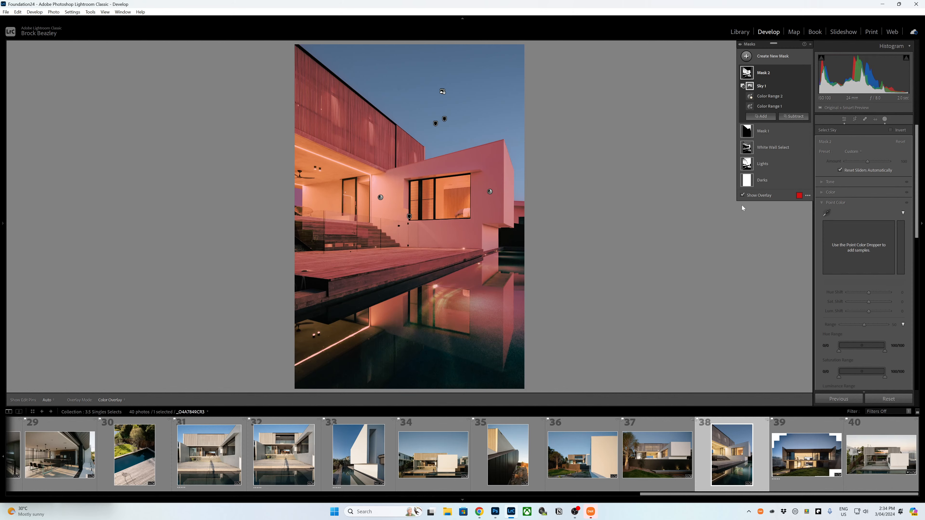
Sample two cool tints of the shaded white wall with Point Color and reduce their saturation, setting the second one's Sat Shift to -29.
click(827, 213)
click(537, 234)
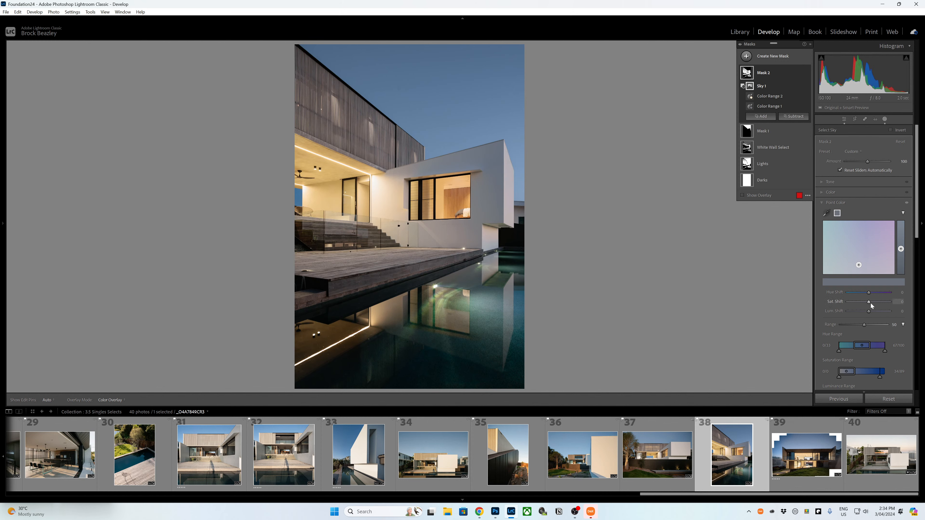
drag(871, 303, 863, 302)
click(542, 237)
drag(868, 302, 863, 302)
Sample the warm yellow-orange tint of the lit white wall as a third point colour and set its Sat Shift to -40.
click(828, 211)
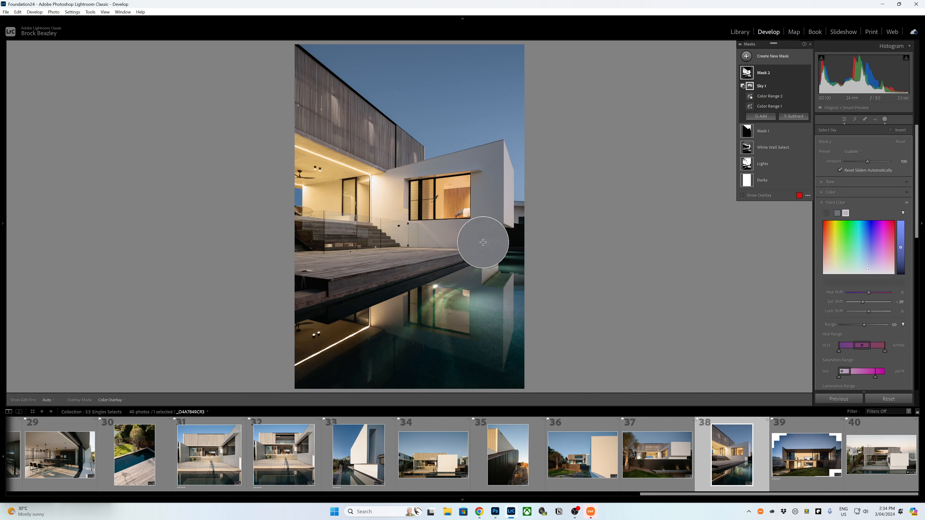
click(430, 229)
drag(869, 302, 861, 302)
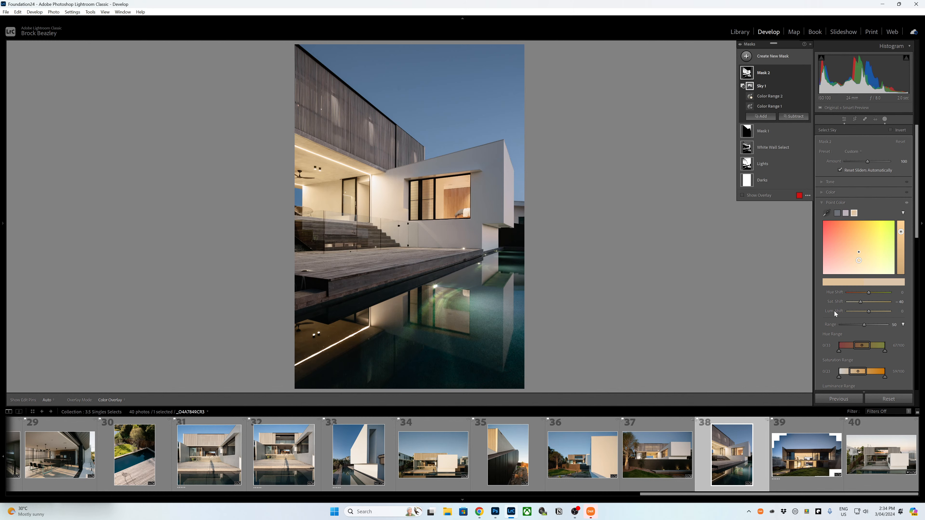
Sample a tan tint and a pale cream tint as two more point colours and set the Sat Shift of each to -30.
click(827, 213)
click(481, 206)
drag(876, 302, 870, 302)
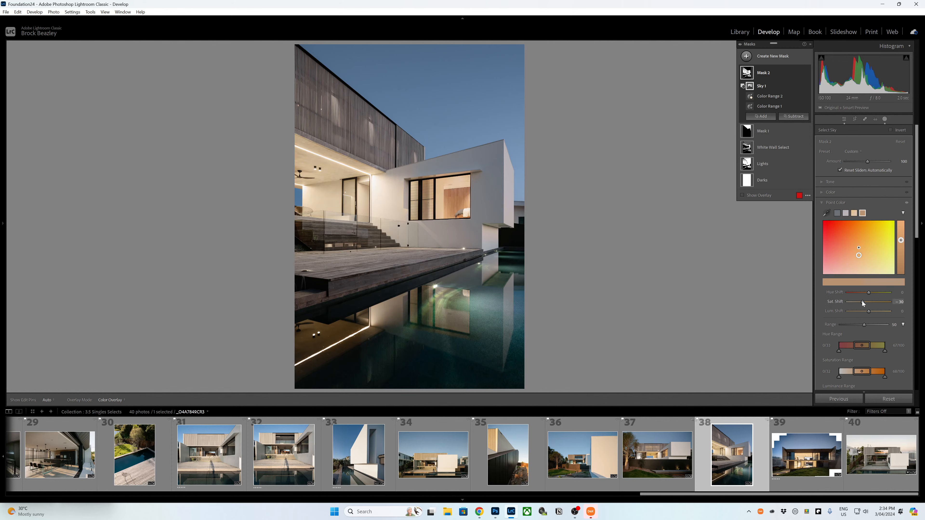
click(827, 212)
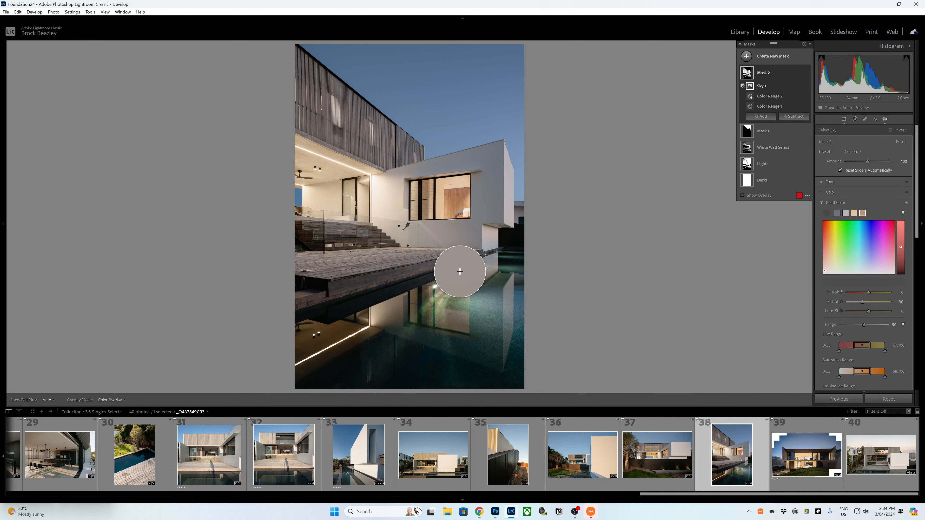
click(424, 237)
drag(868, 301, 861, 302)
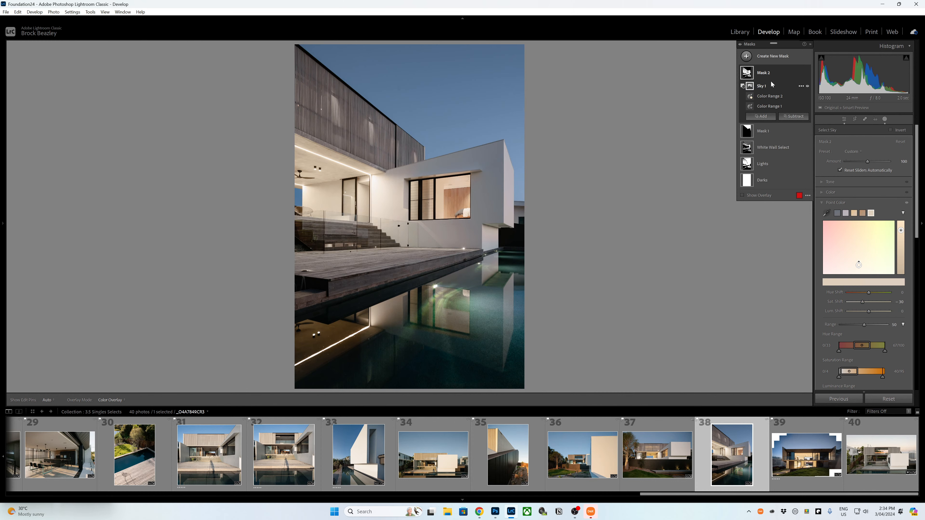
Subtract the upper timber-clad facade from Mask 2 by brushing over it with an object selection.
click(794, 117)
click(810, 176)
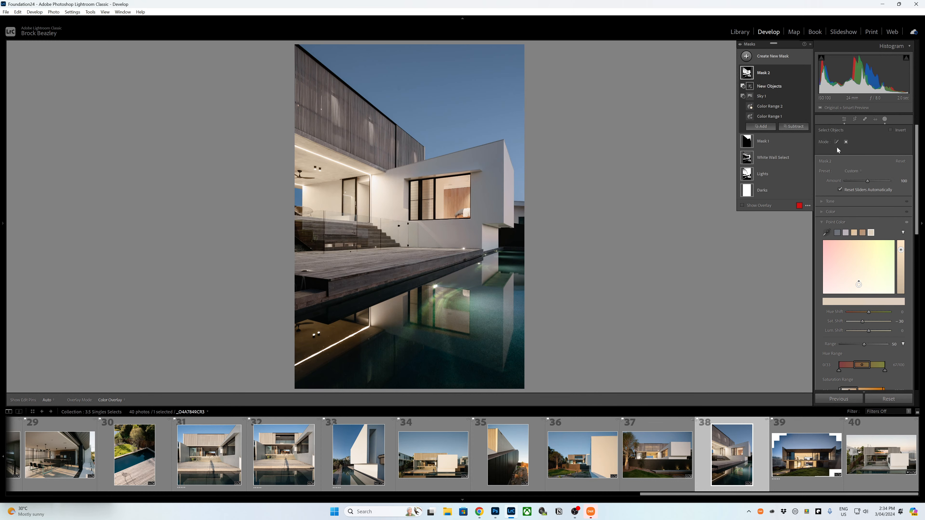
click(837, 142)
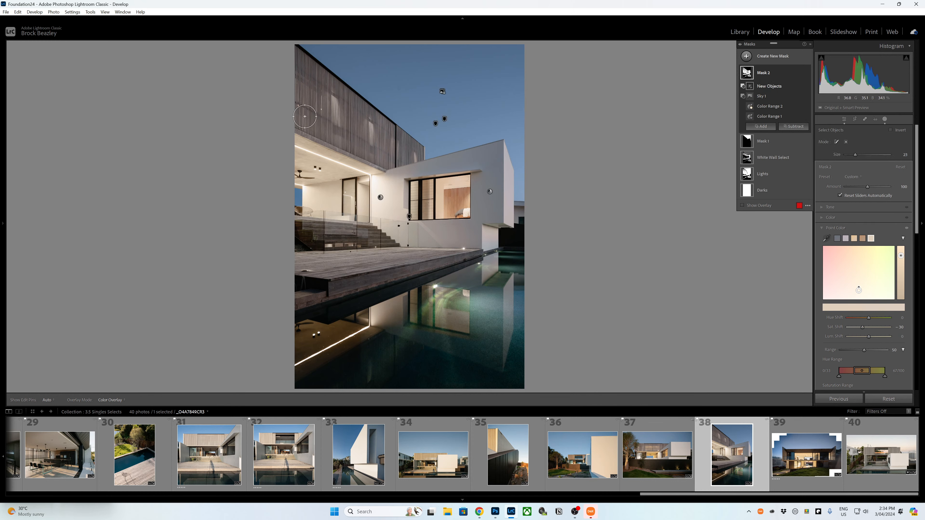
key(])
mouse_move(305, 116)
mouse_down()
mouse_move(394, 159)
mouse_move(412, 153)
mouse_move(297, 62)
mouse_move(349, 114)
mouse_move(296, 89)
mouse_up()
drag(360, 128, 360, 128)
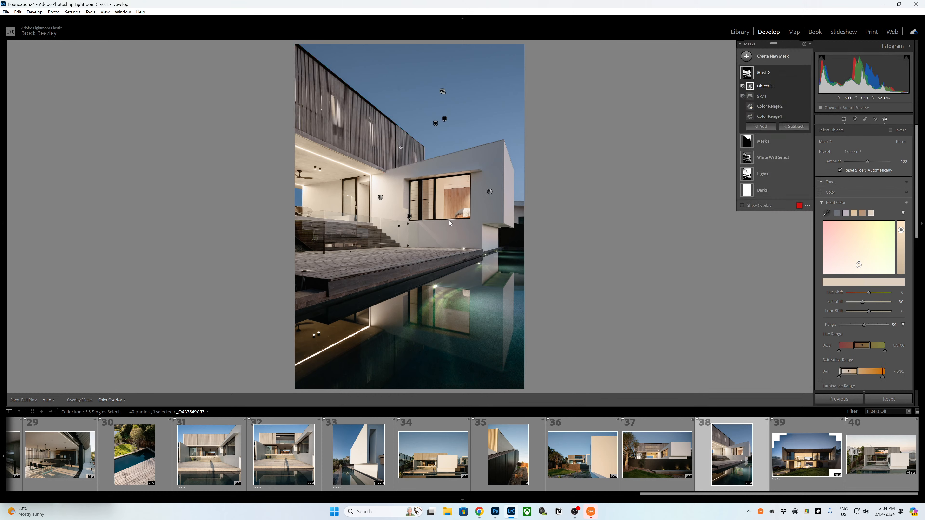
Subtract the timber deck and the base of the steps from Mask 2 with a second brushed object selection.
click(779, 127)
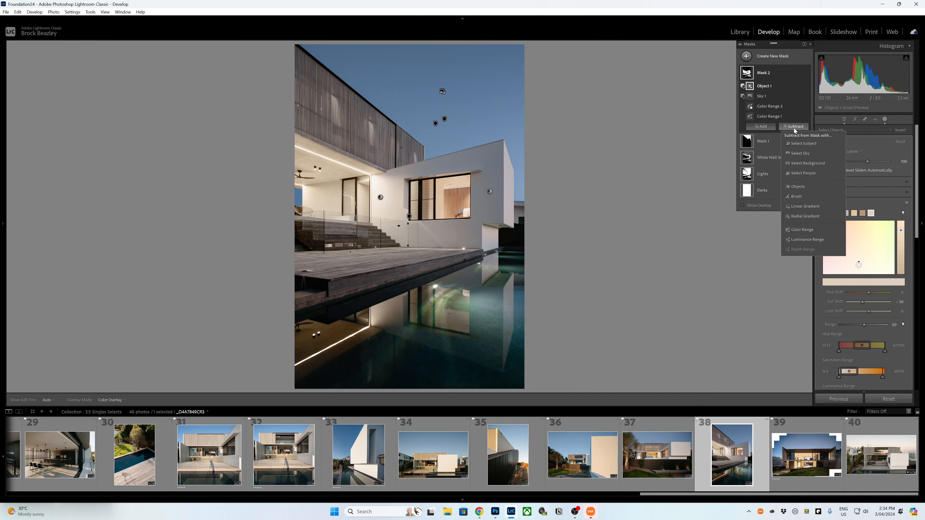
click(798, 197)
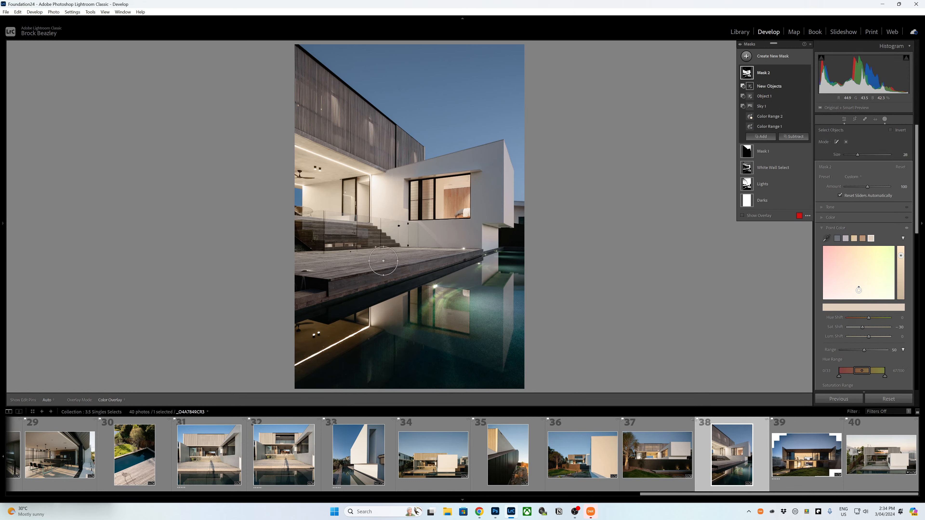
mouse_move(385, 262)
mouse_down()
mouse_move(284, 302)
mouse_move(475, 255)
mouse_move(366, 256)
mouse_move(289, 277)
mouse_up()
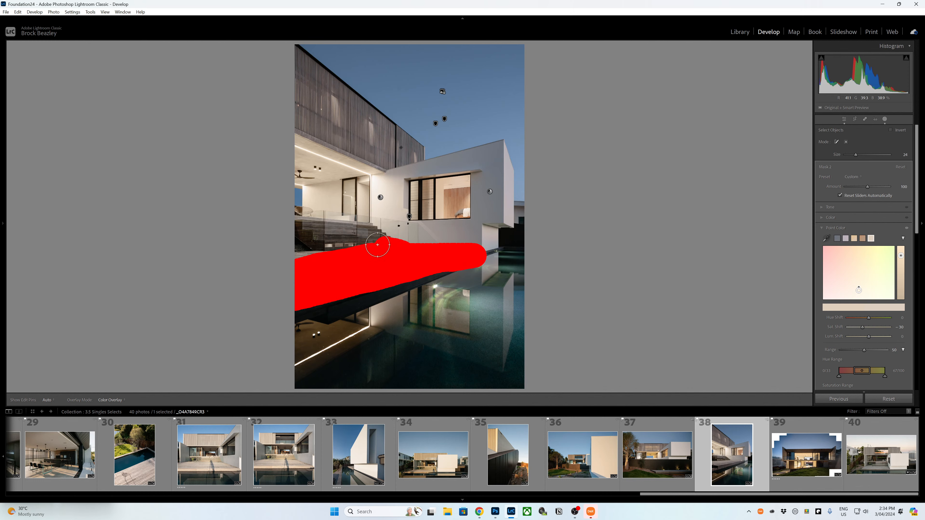
mouse_move(378, 245)
mouse_down()
mouse_move(305, 223)
mouse_move(279, 244)
mouse_move(355, 246)
mouse_up()
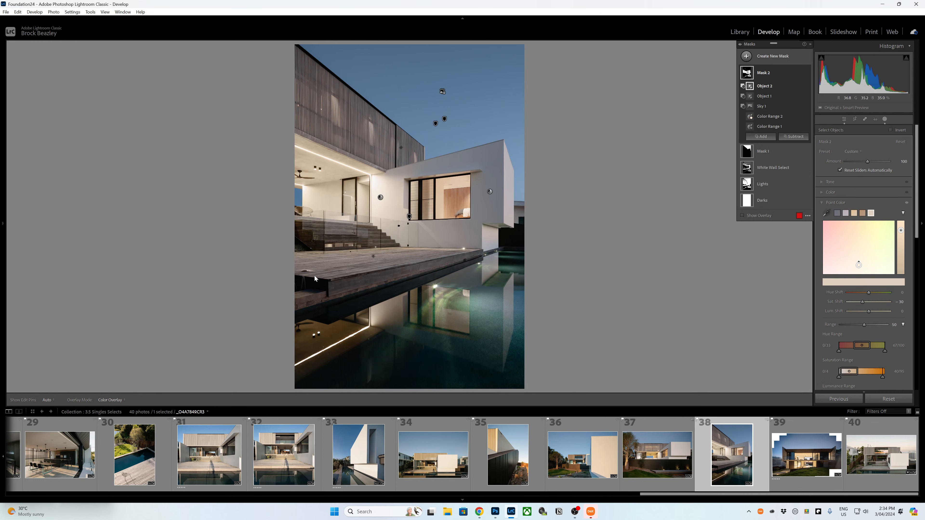
Open the HDR panorama of the two-storey house, leave masking and raise its overall Exposure to +2.33.
click(803, 456)
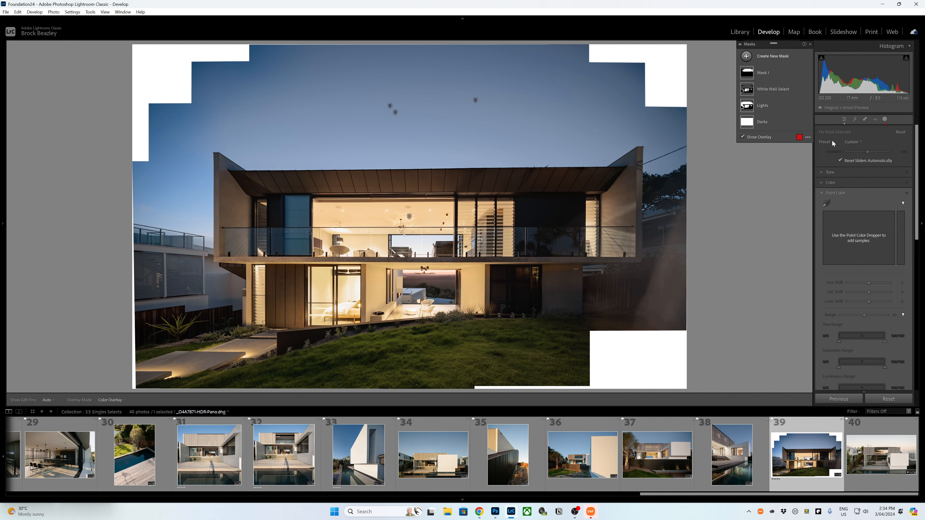
click(886, 119)
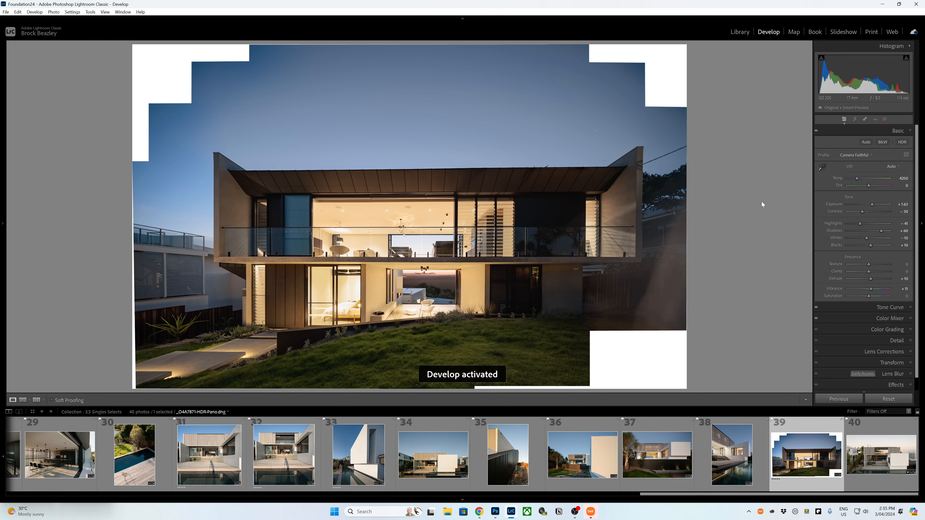
key(equal)
key(equal)
key(equal)
key(equal)
key(equal)
key(equal)
key(equal)
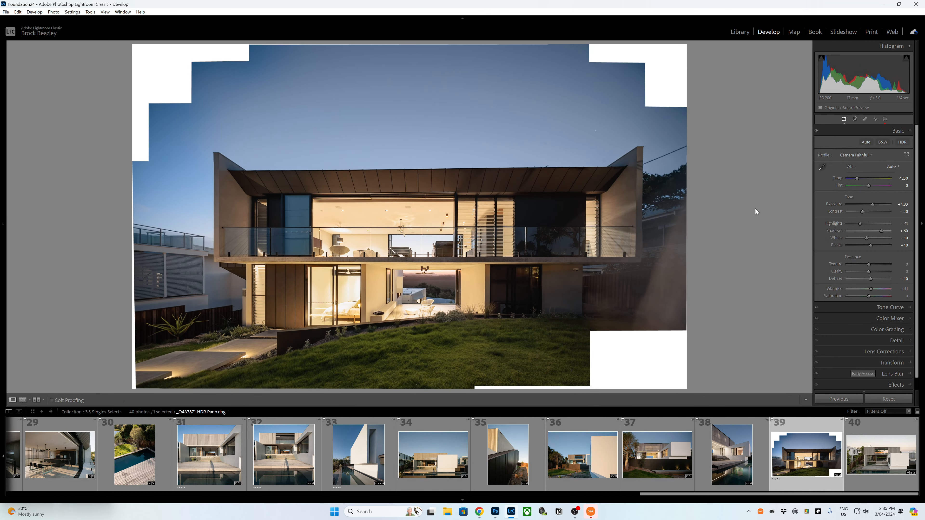
key(equal)
key(equal)
key(equal)
key(equal)
key(equal)
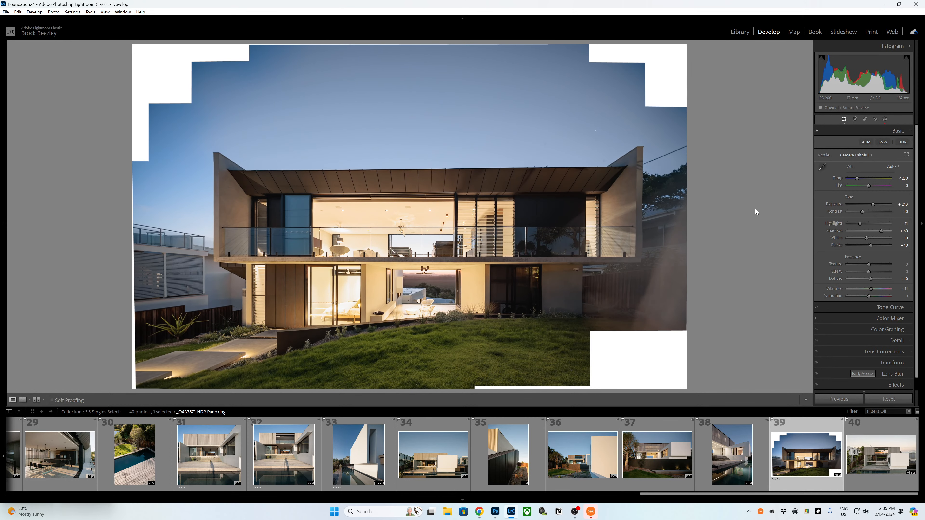
key(equal)
key(equal)
key(equal)
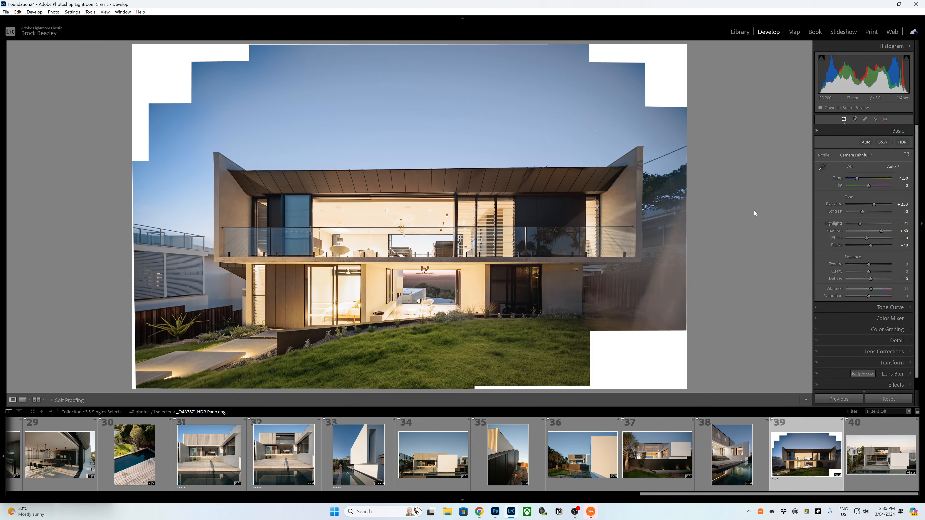
Set Shadows to +61 and crop the panorama to a 5 x 7 aspect ratio, trimming both sides around the house.
key(equal)
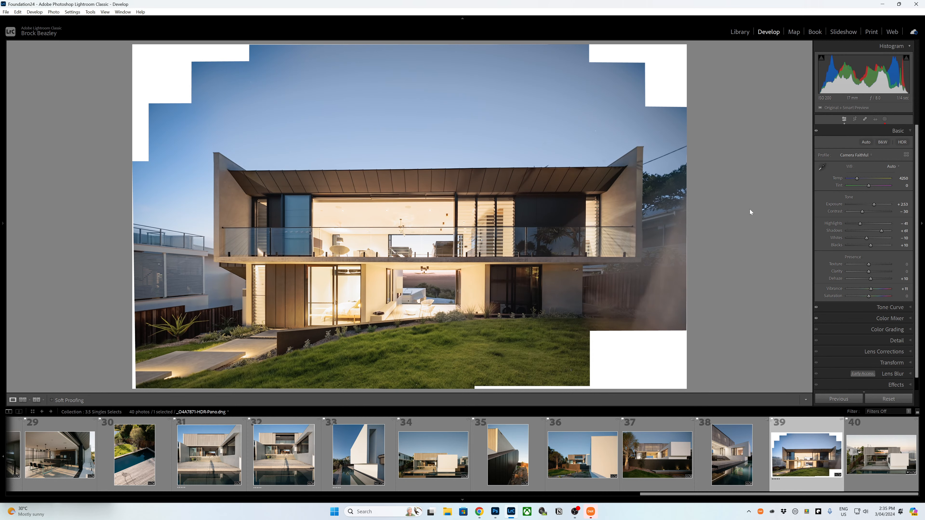
click(447, 497)
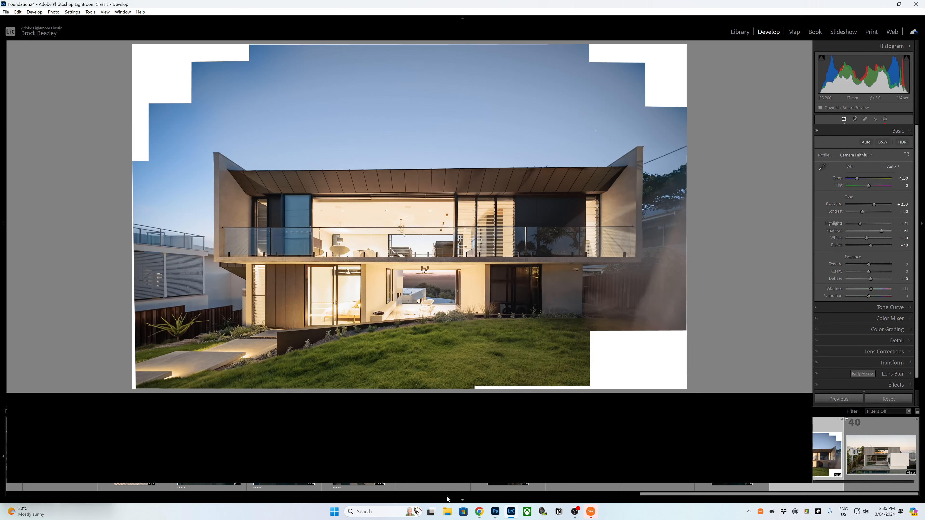
key(r)
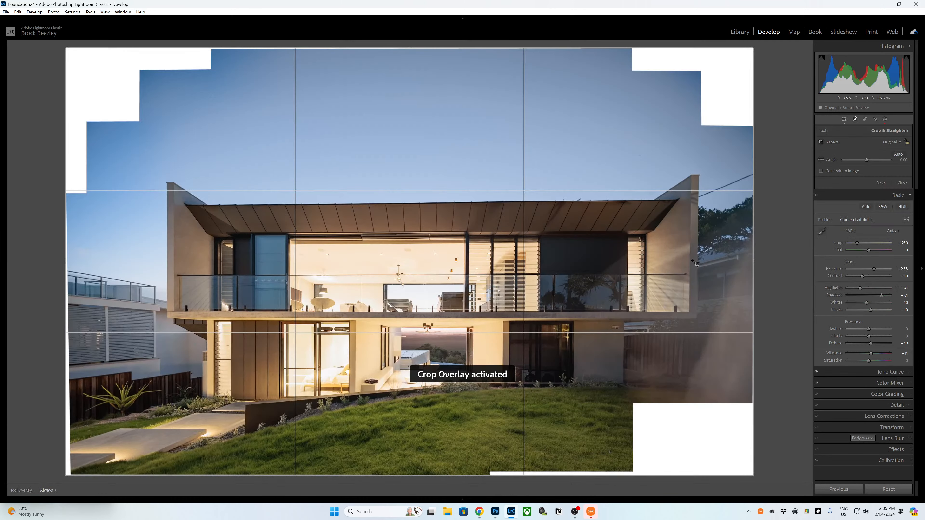
drag(749, 263, 734, 262)
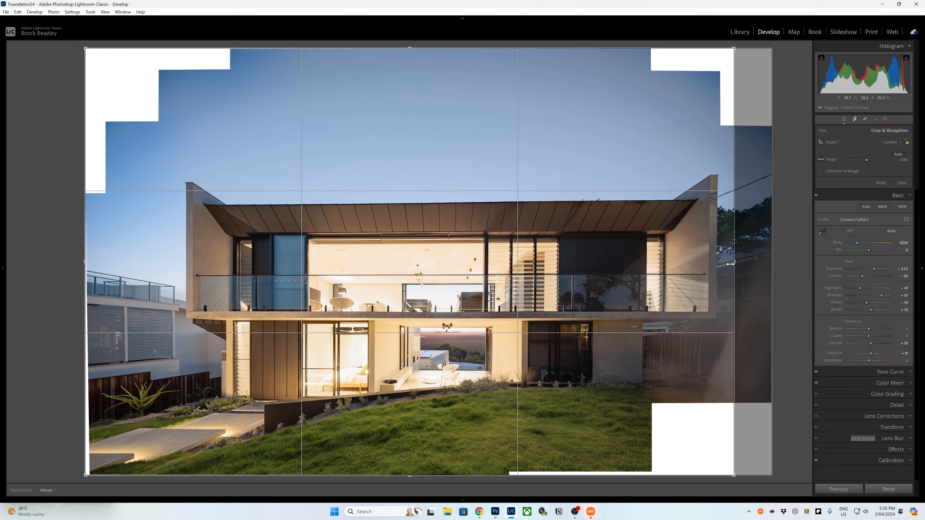
drag(82, 270, 123, 274)
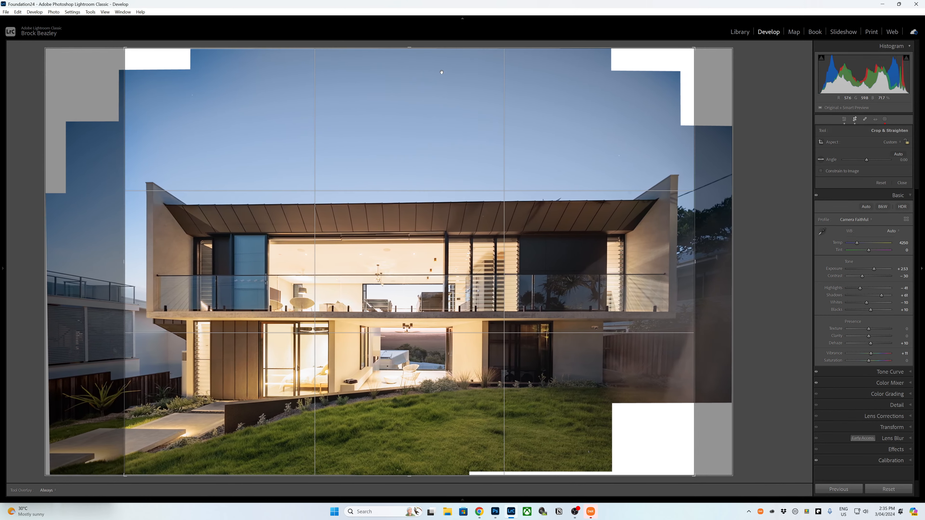
click(891, 142)
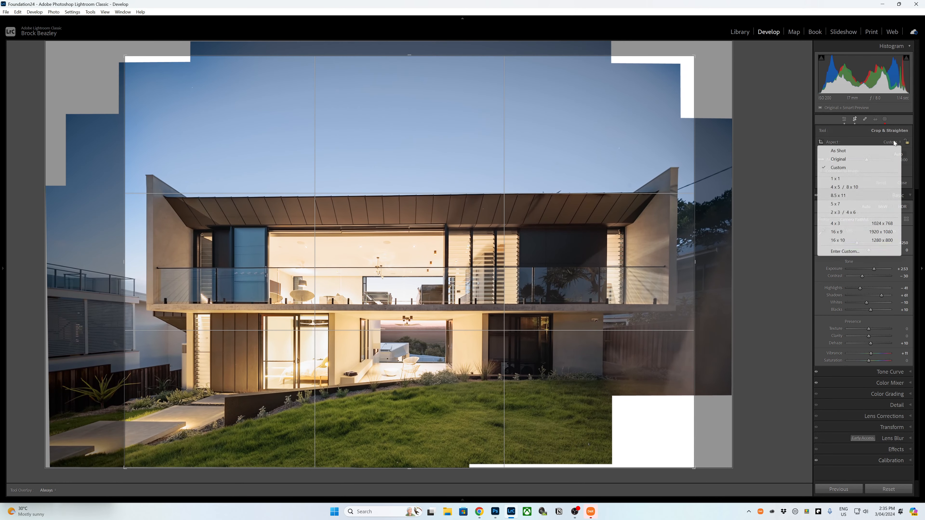
click(866, 204)
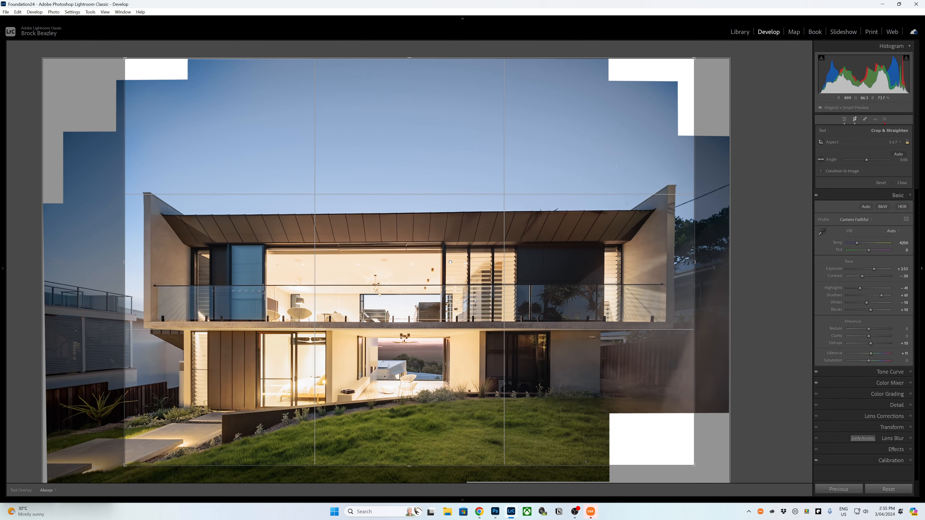
key(d)
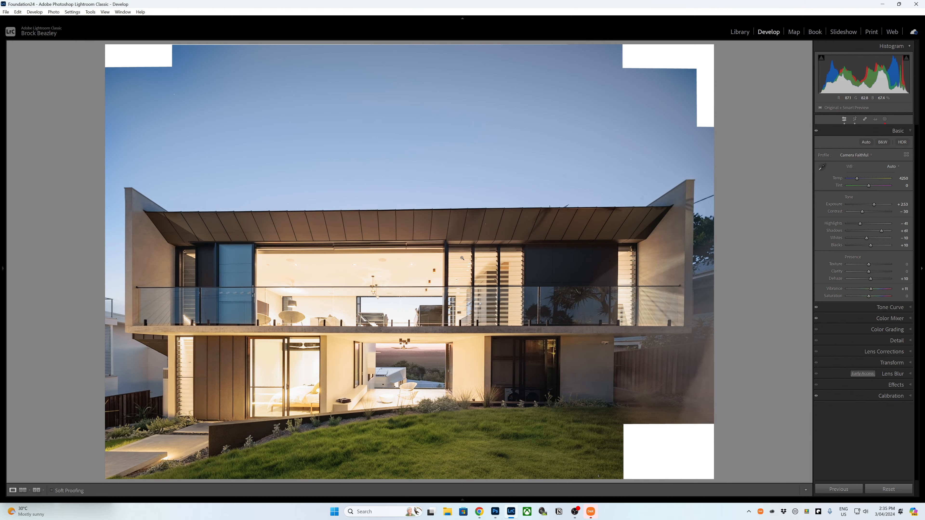
Create a radial gradient mask over the hazy flare in the photo's lower-right corner, enlarging and tilting it to reach the balcony end.
click(885, 119)
click(747, 56)
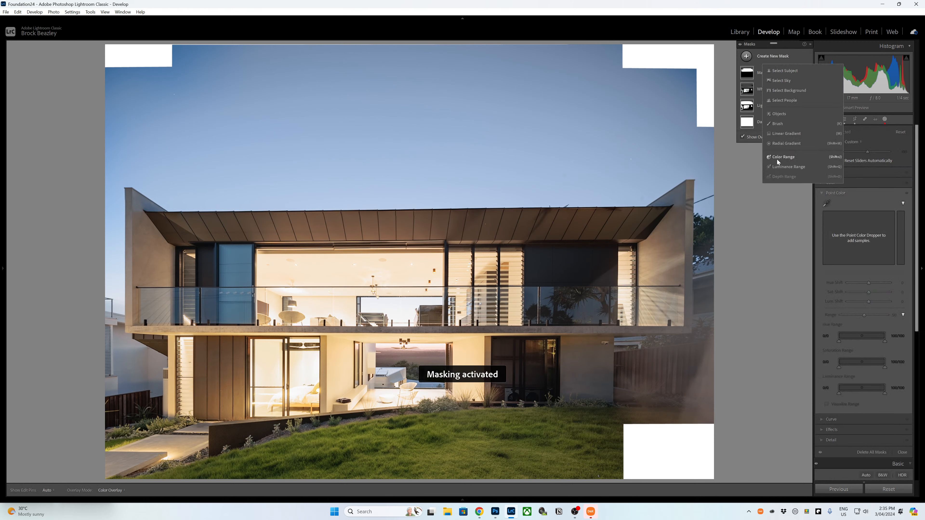
click(787, 143)
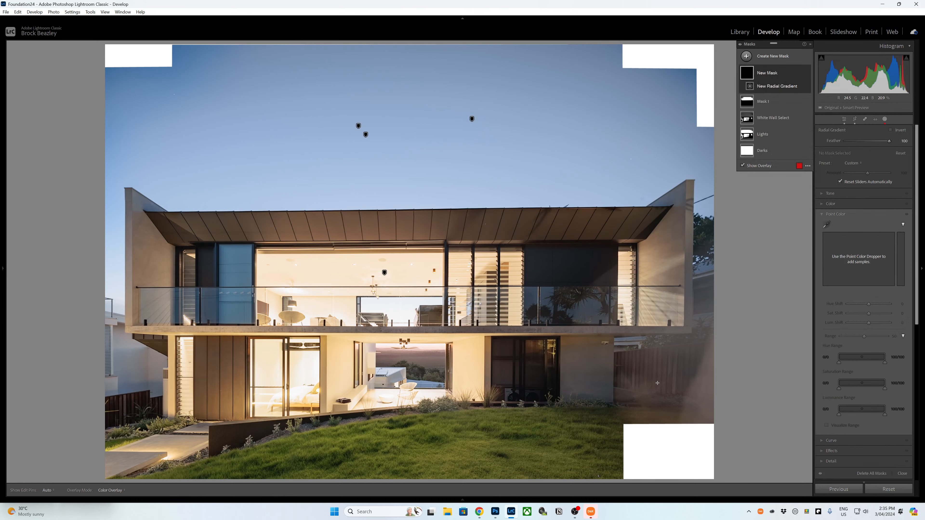
drag(657, 383, 679, 229)
drag(590, 411, 596, 447)
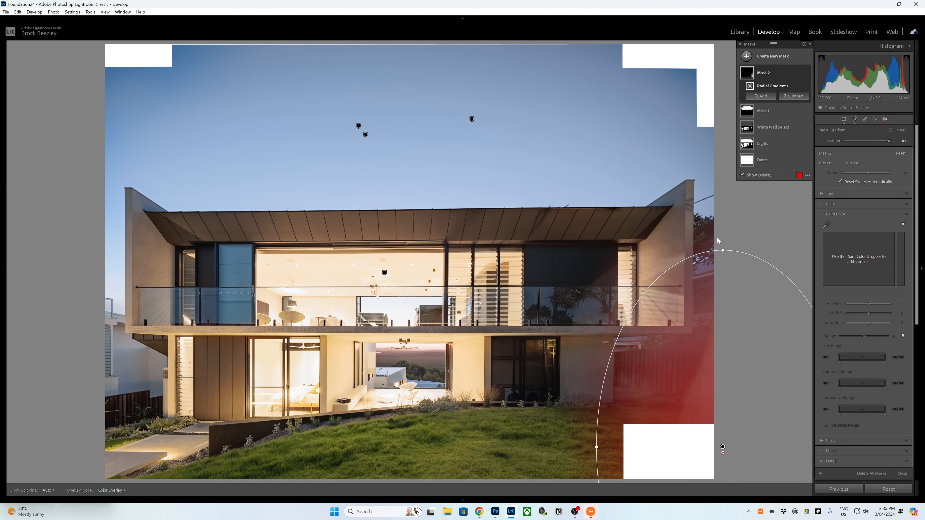
drag(716, 247, 737, 316)
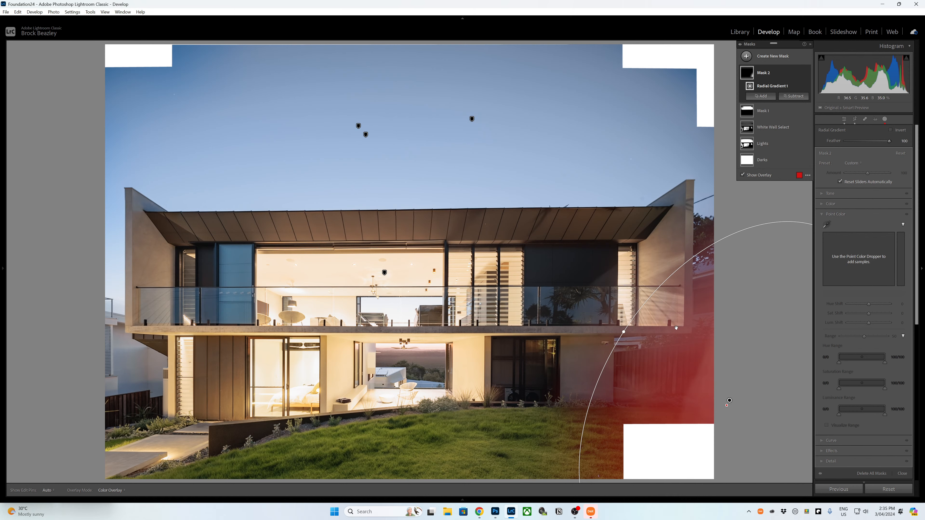
drag(730, 401, 730, 401)
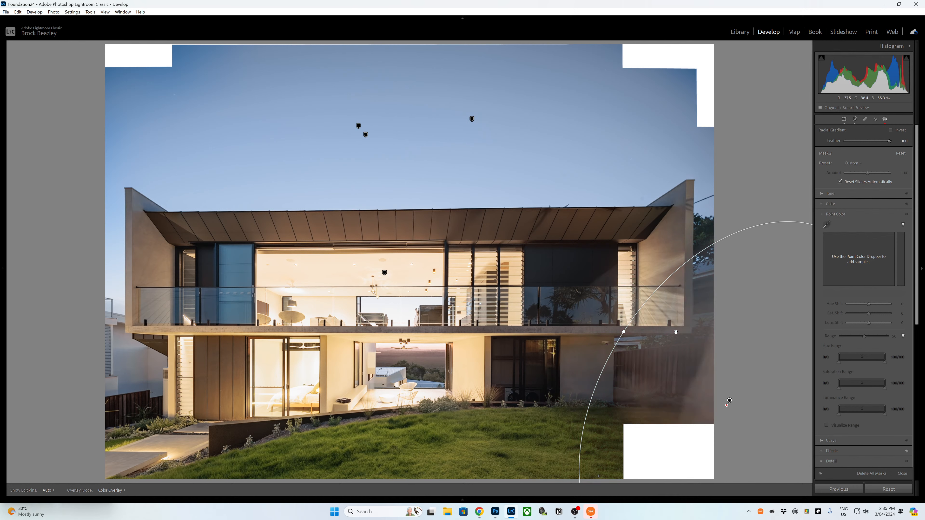
drag(623, 332, 610, 323)
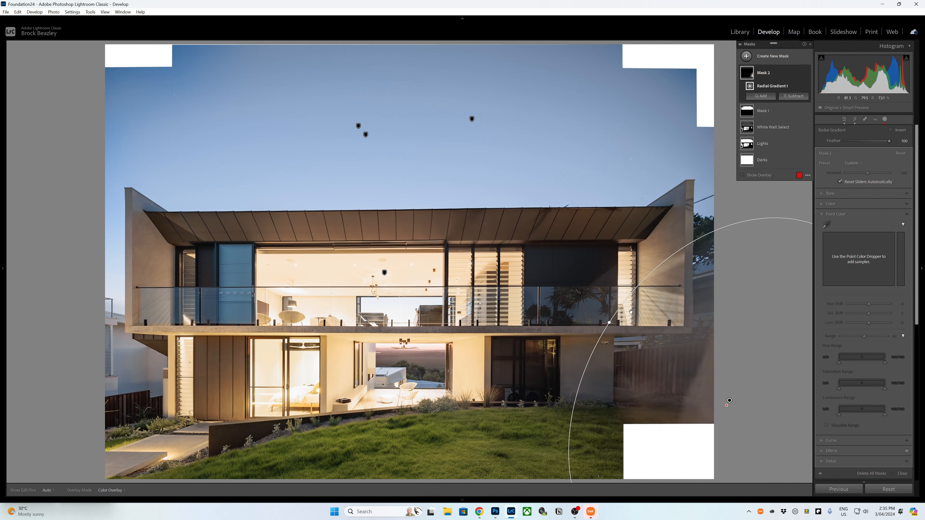
Set Clarity to 37 and Dehaze to 100 for the radial gradient mask over the flare.
click(828, 214)
click(833, 235)
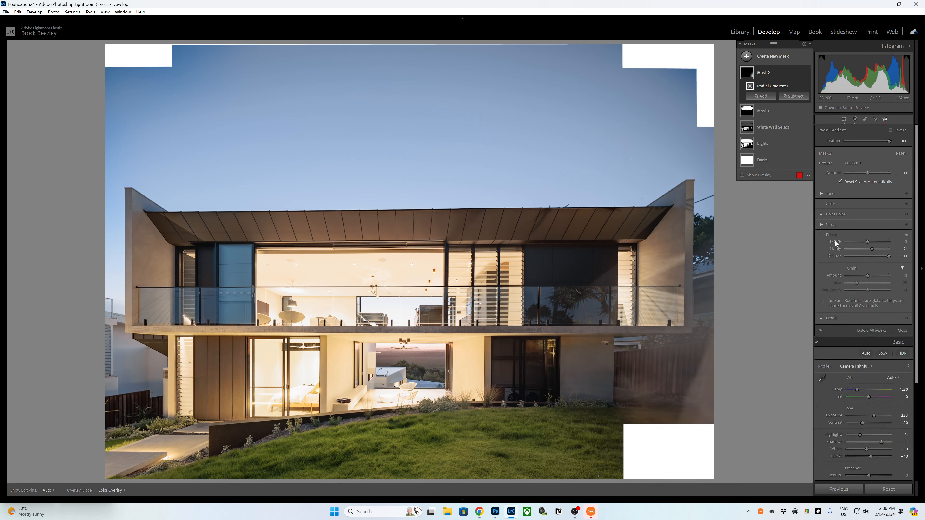
click(876, 251)
Intersect Mask 2 with a brush and erase over the end of the upper-floor balcony and its side wall.
click(800, 74)
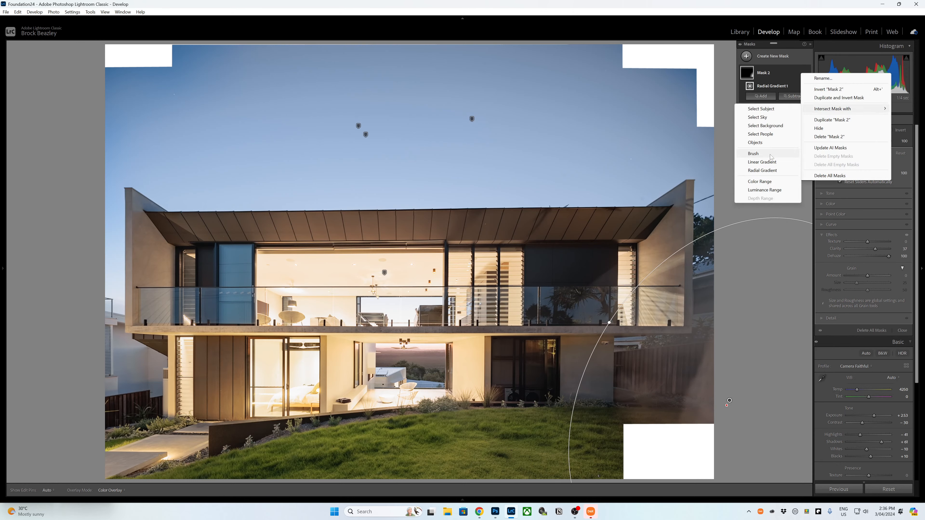
click(672, 320)
key(k)
key(h)
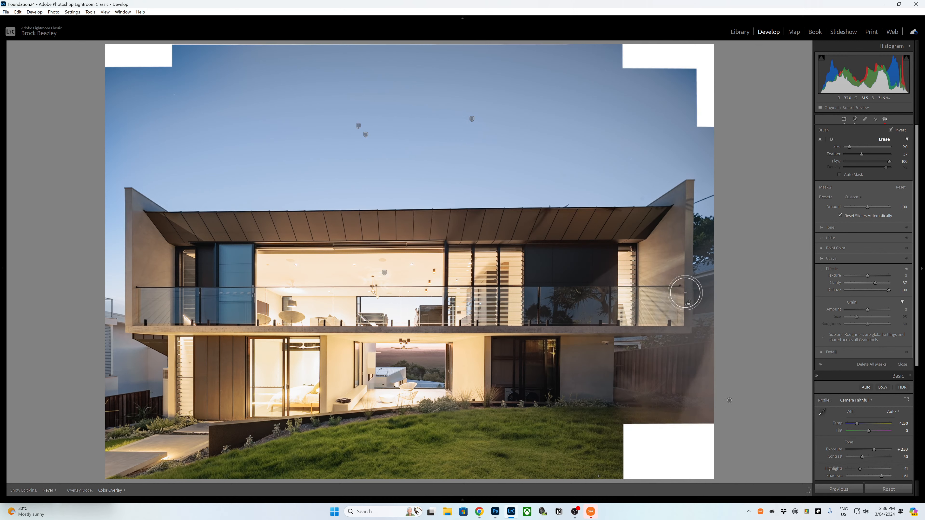
scroll(678, 327, up, 5)
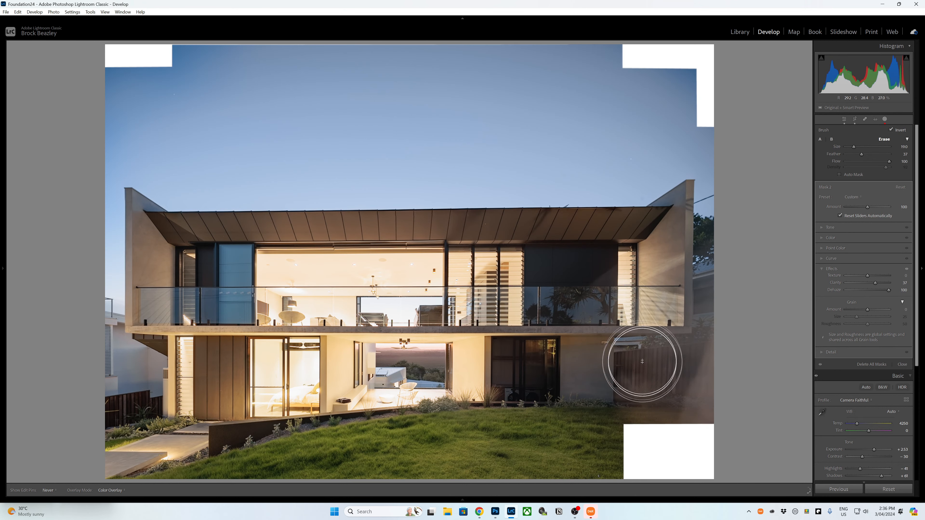
scroll(688, 313, down, 1)
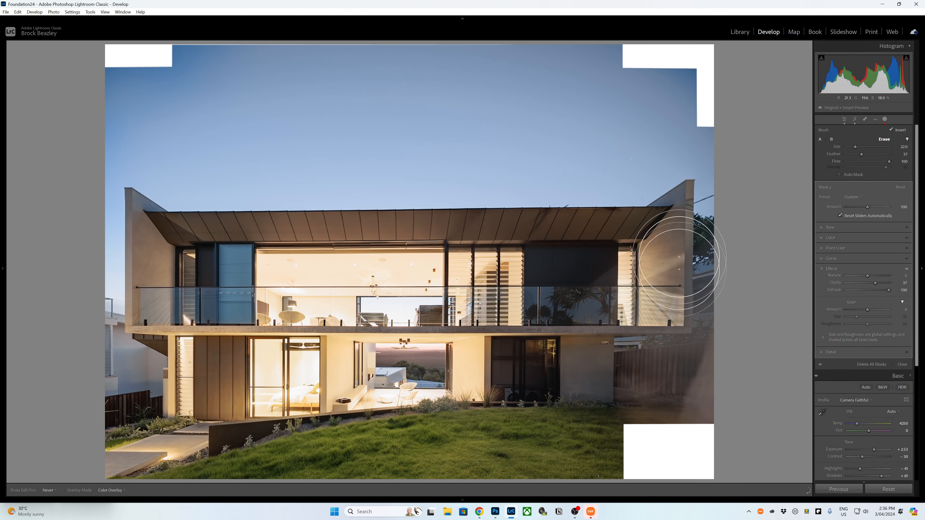
scroll(653, 319, up, 3)
key(h)
mouse_move(653, 319)
mouse_down()
mouse_move(600, 340)
mouse_move(631, 395)
mouse_move(670, 354)
mouse_move(620, 341)
mouse_move(647, 356)
mouse_move(701, 342)
mouse_up()
scroll(700, 343, down, 1)
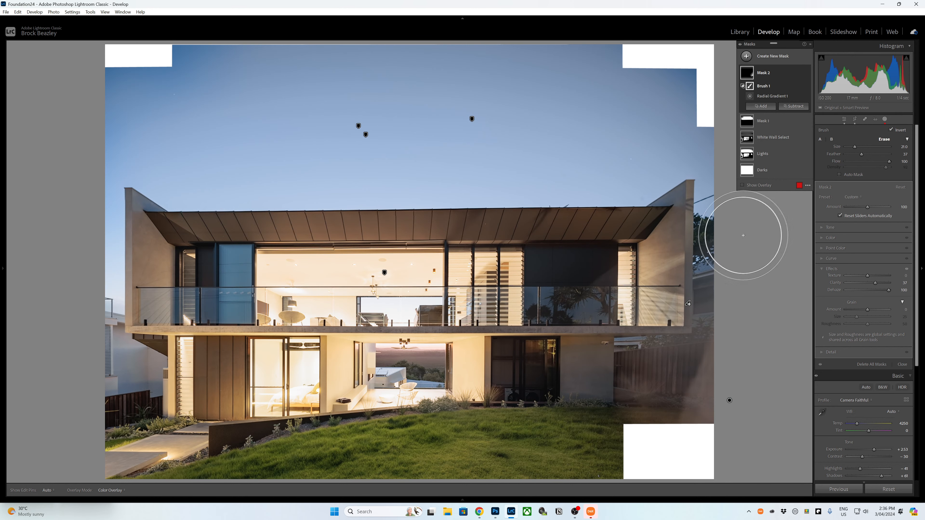
Create a new wide, flat radial gradient mask over the bright floor of the ground-floor opening.
click(779, 61)
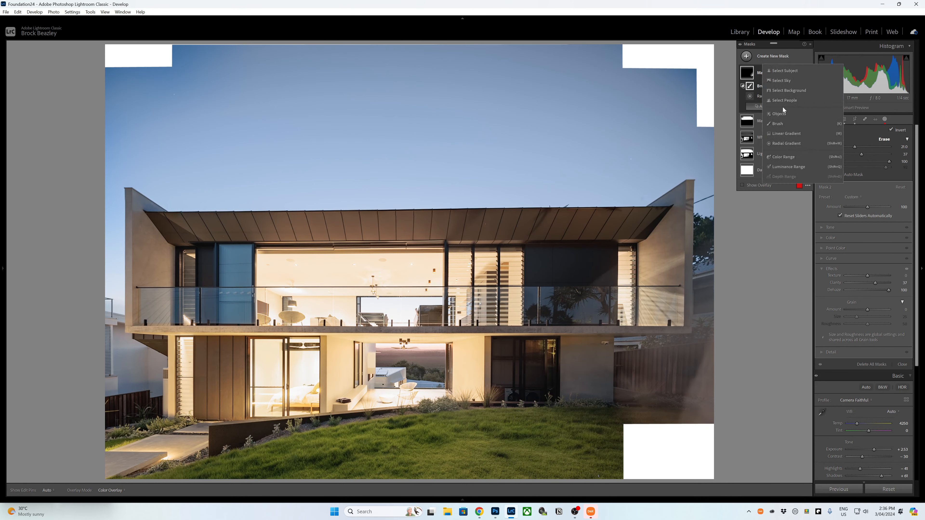
click(787, 144)
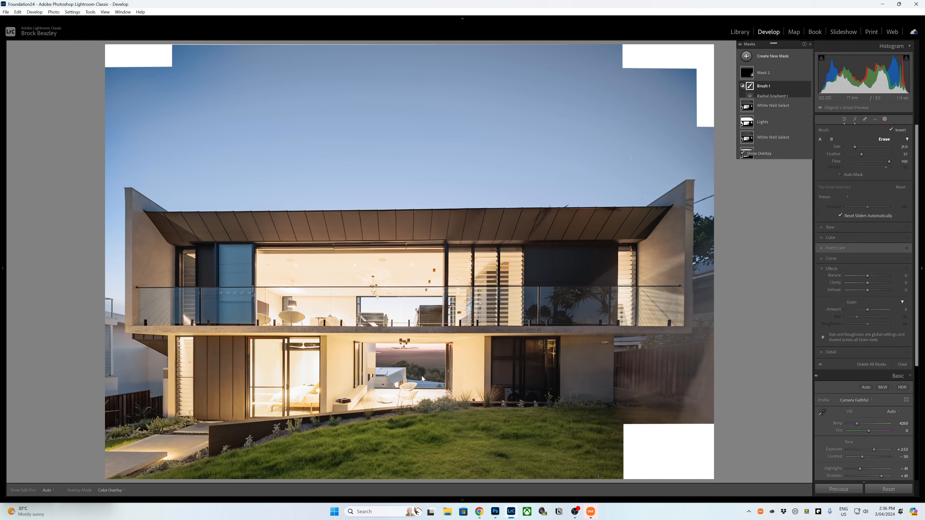
drag(387, 396, 468, 426)
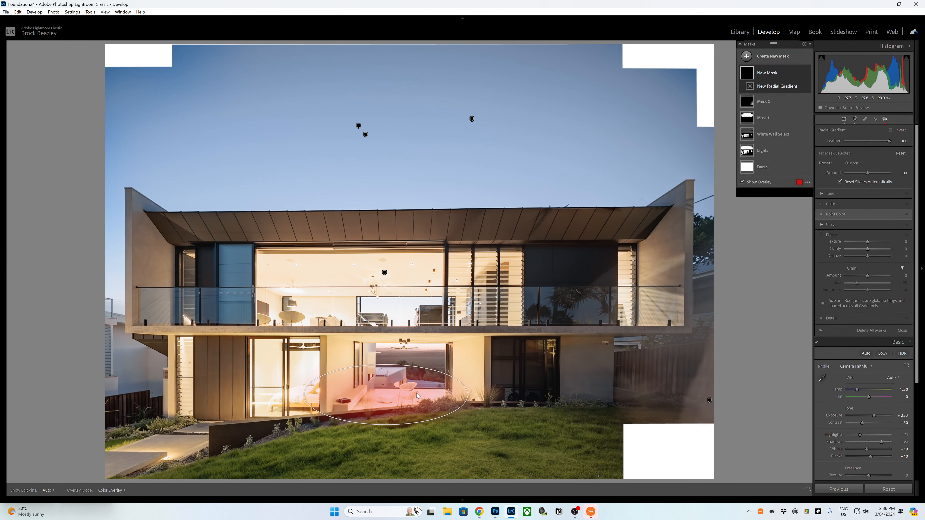
mouse_move(418, 391)
mouse_down()
mouse_move(445, 395)
mouse_move(435, 393)
mouse_up()
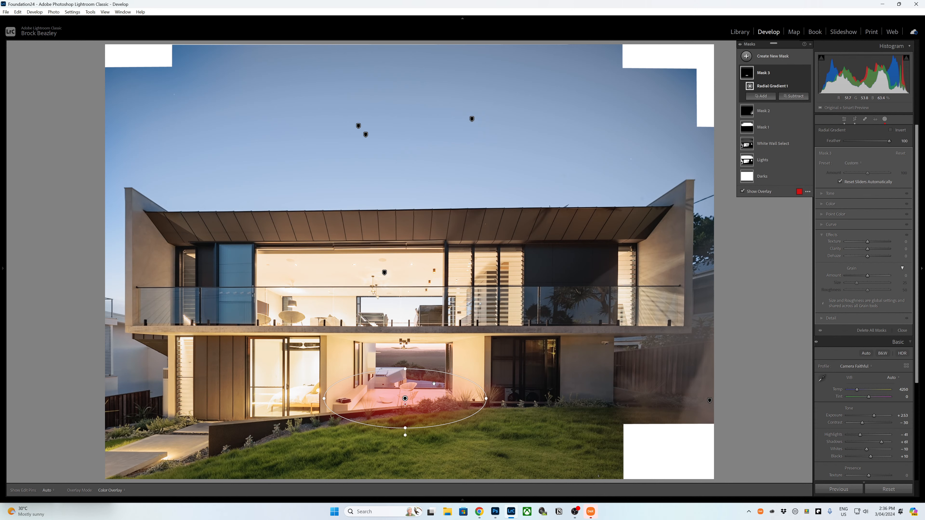
Lower the Highlights and Whites of the ground-floor opening's mask to -31 each.
key(equal)
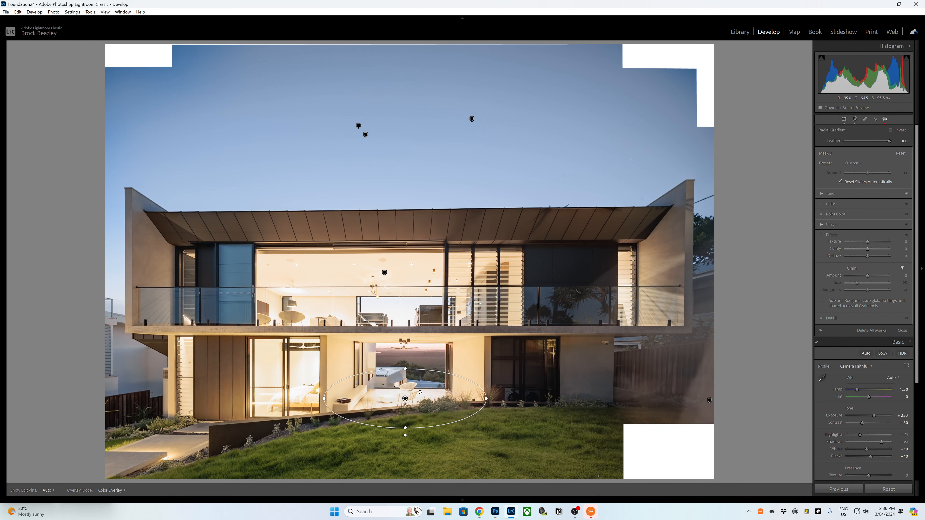
click(831, 194)
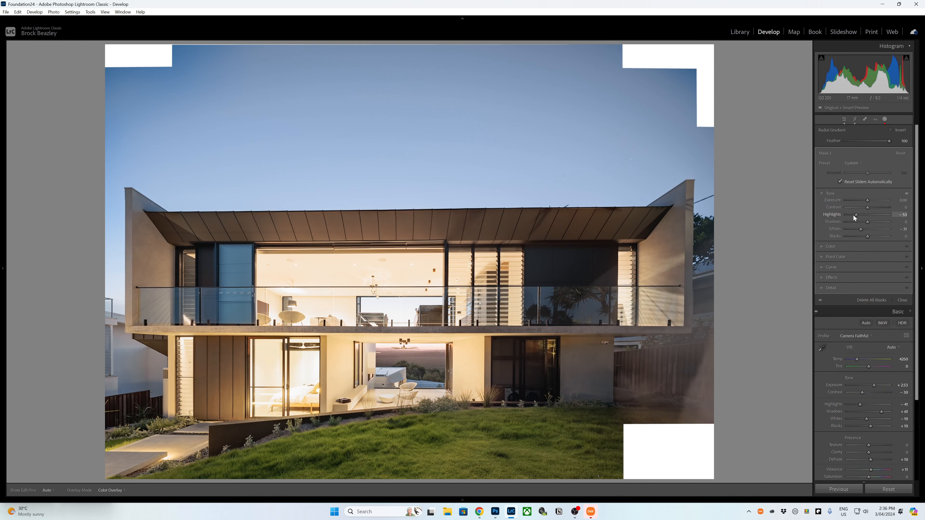
scroll(855, 216, down, 2)
drag(856, 215, 860, 215)
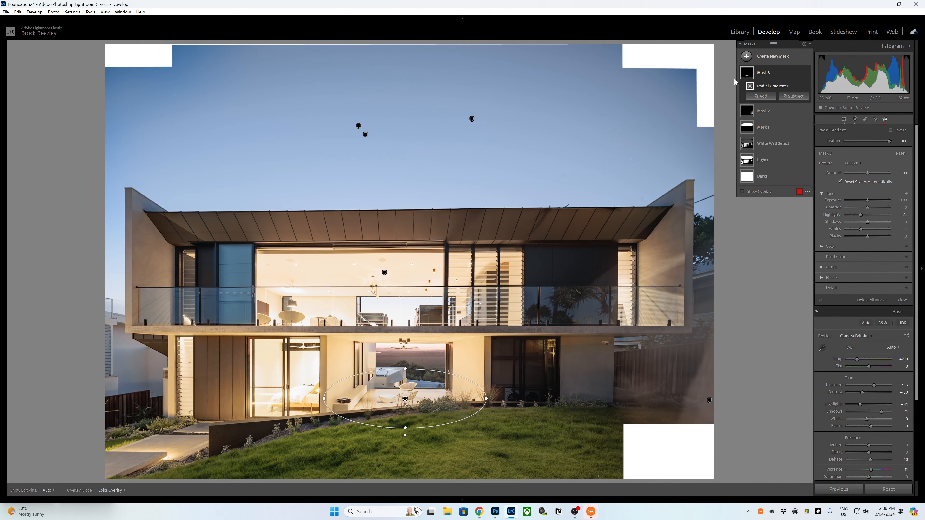
Add a second radial gradient to Mask 3, centred on the lit ground-floor bedroom doors and widened beyond the door frame.
click(761, 96)
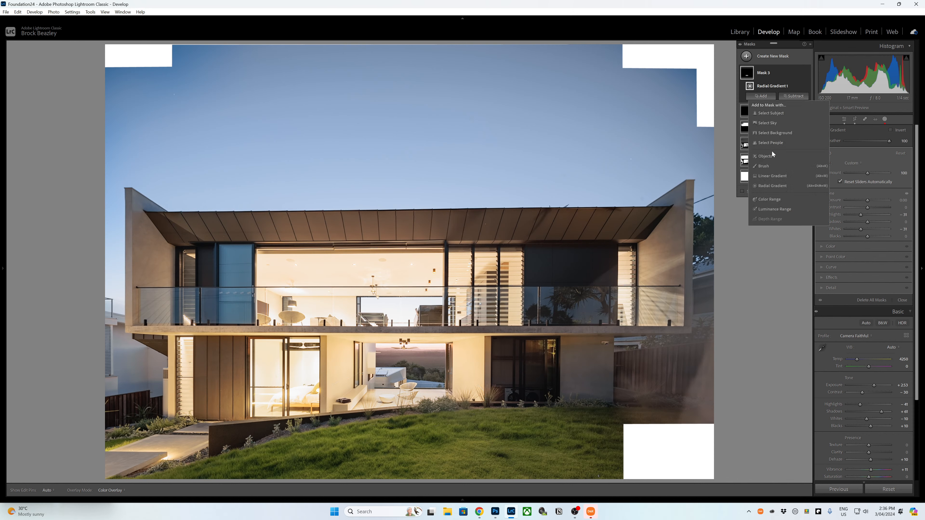
click(769, 97)
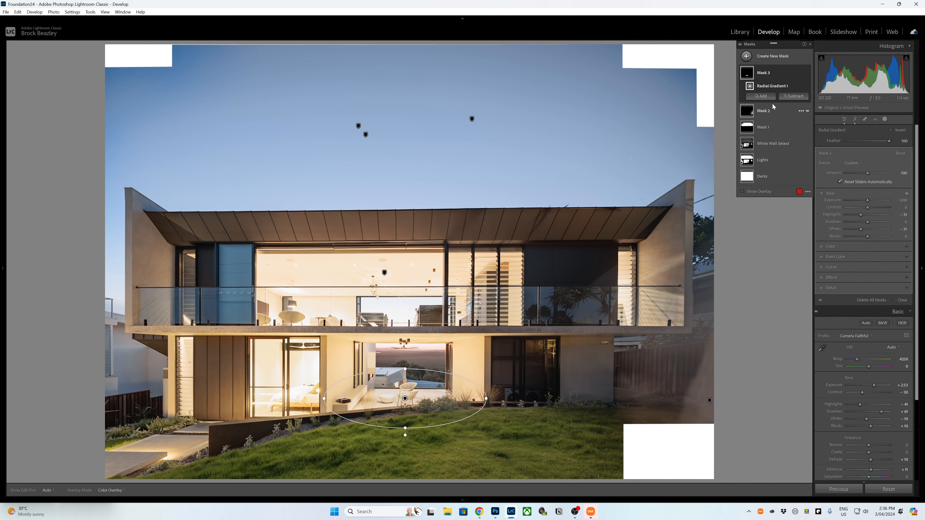
click(772, 97)
click(772, 186)
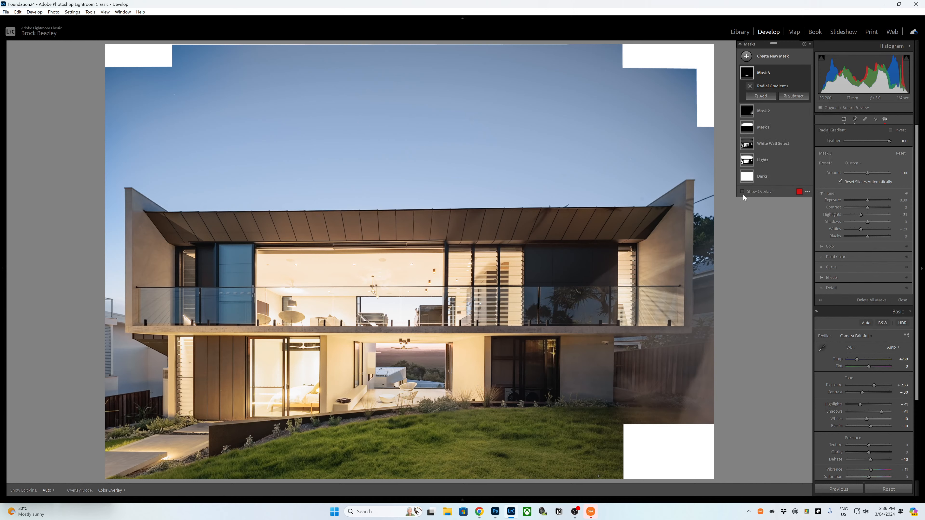
drag(301, 367, 326, 414)
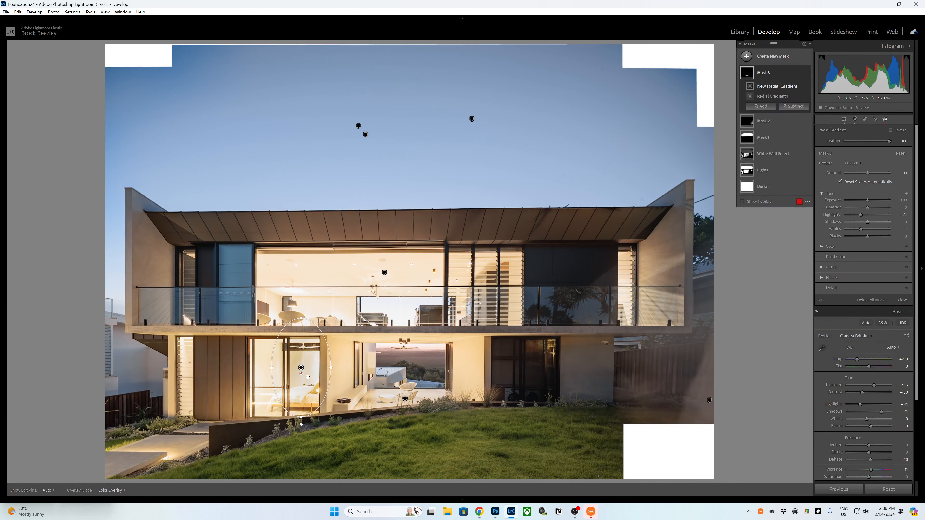
drag(301, 368, 303, 389)
drag(304, 428, 305, 438)
mouse_move(283, 388)
mouse_down()
mouse_move(240, 388)
mouse_move(289, 394)
mouse_up()
drag(288, 344, 289, 327)
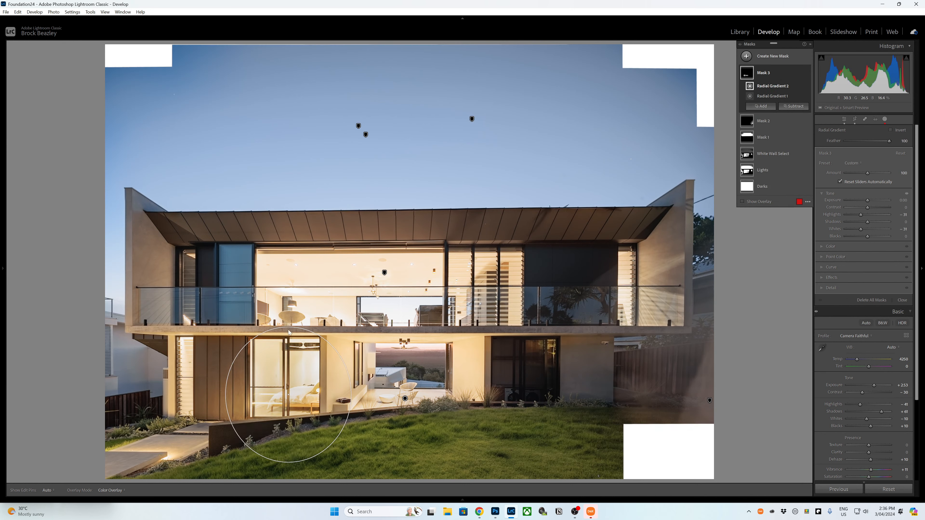
drag(289, 395, 289, 391)
drag(226, 389, 206, 390)
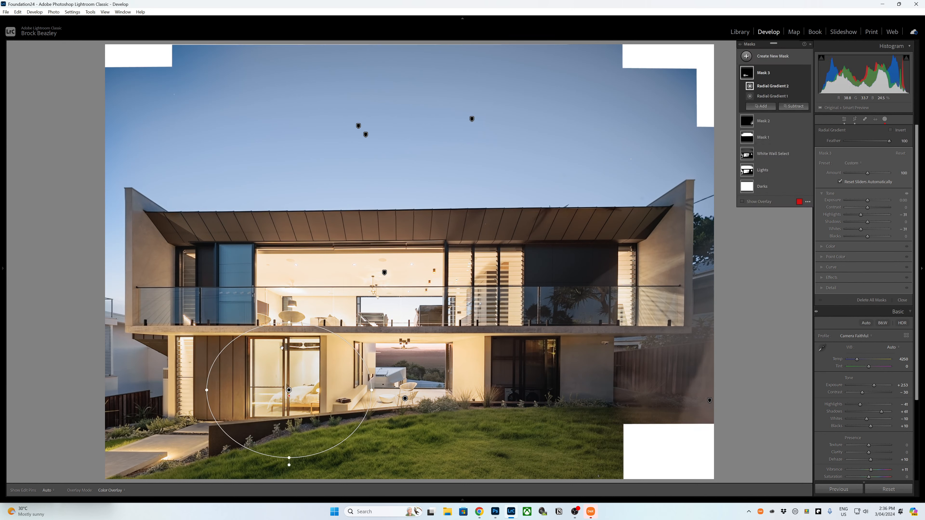
drag(291, 322, 289, 313)
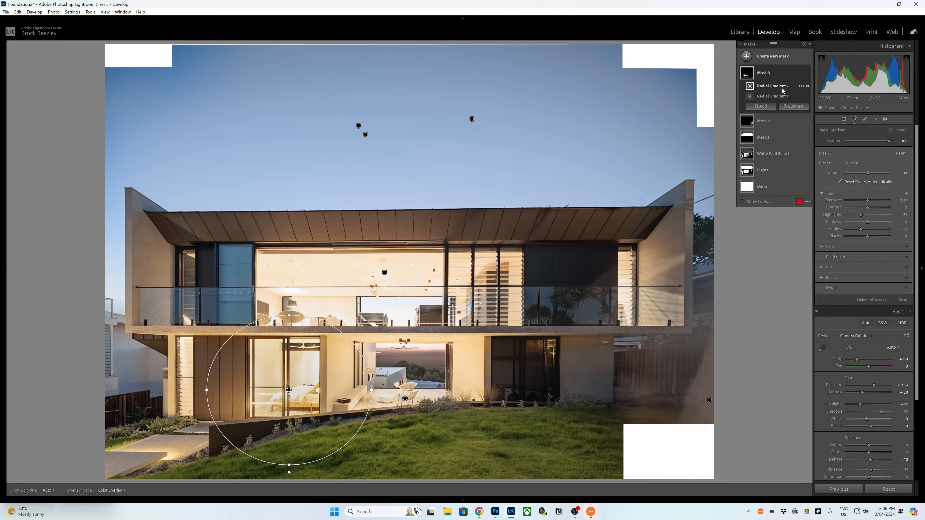
Intersect Mask 3 with a wide, flat radial gradient centred over the upper-floor living room and its windows.
right_click(801, 72)
mouse_move(820, 108)
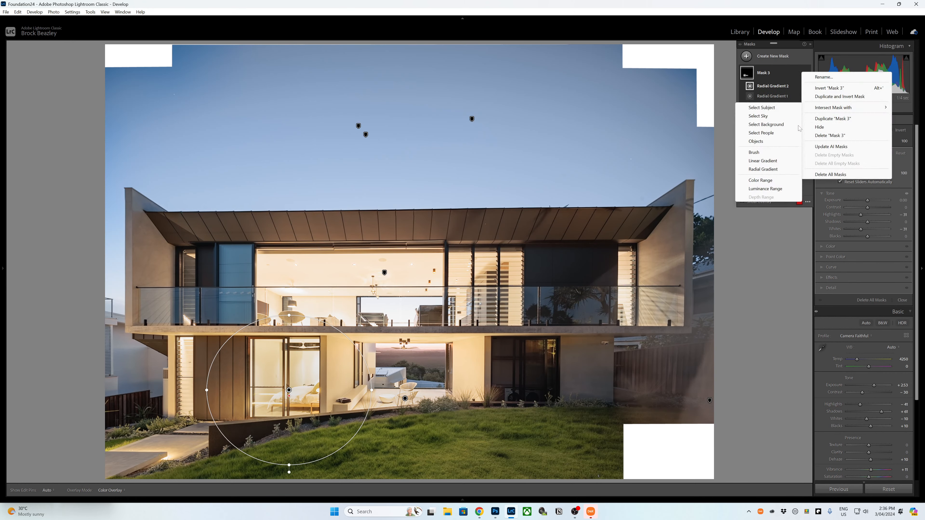
click(763, 169)
drag(332, 278, 506, 306)
drag(290, 271, 372, 271)
drag(388, 236, 387, 221)
drag(372, 270, 383, 268)
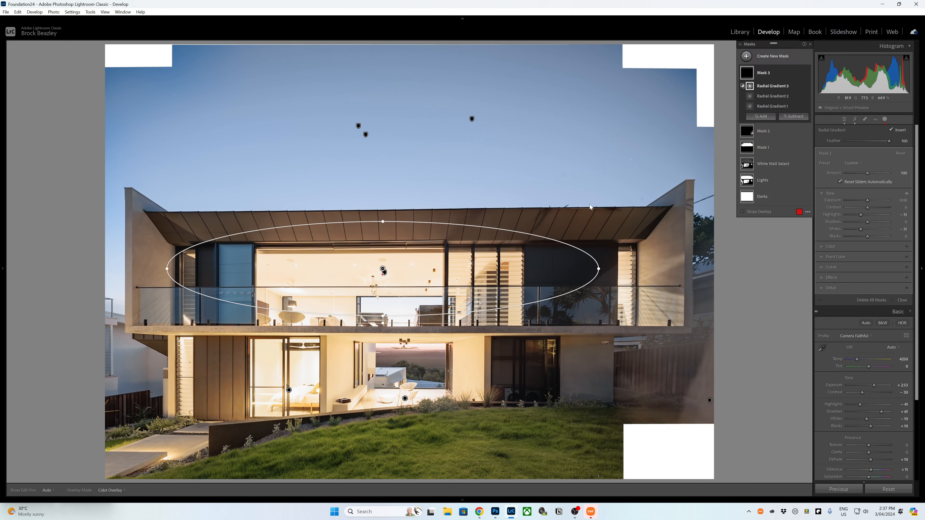
Add a brush with Feather 97, Flow 38 and Density 70 to Mask 3 and paint the lamp side of the upper-floor living room.
click(760, 117)
click(772, 187)
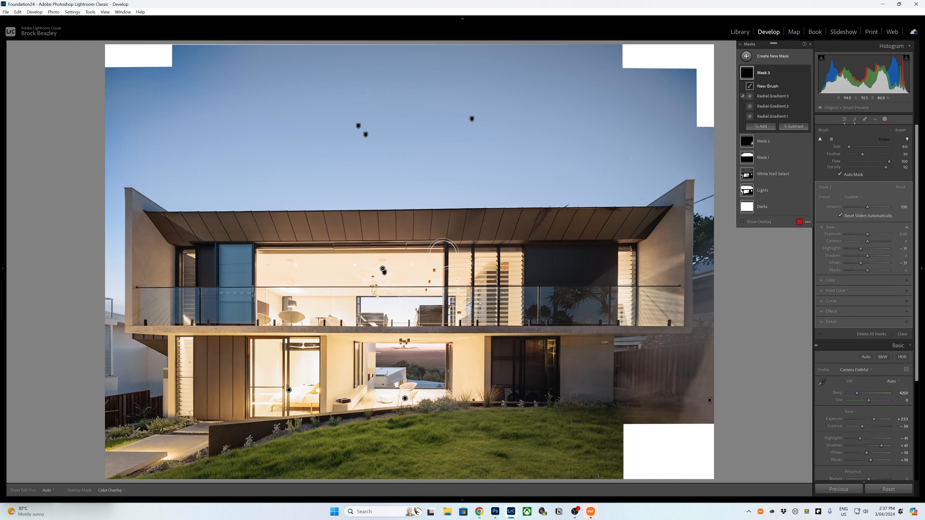
drag(855, 160, 863, 162)
mouse_move(849, 146)
mouse_down()
mouse_move(889, 155)
mouse_move(851, 147)
mouse_up()
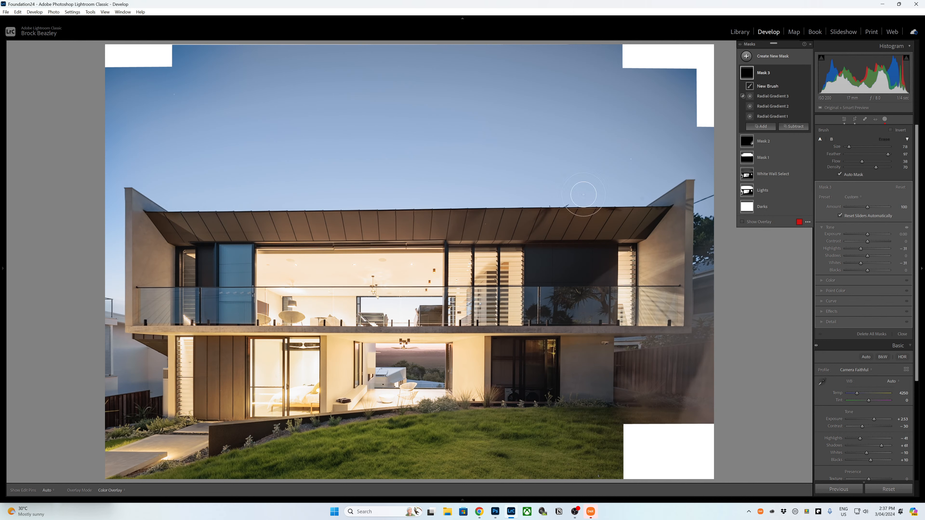
key(h)
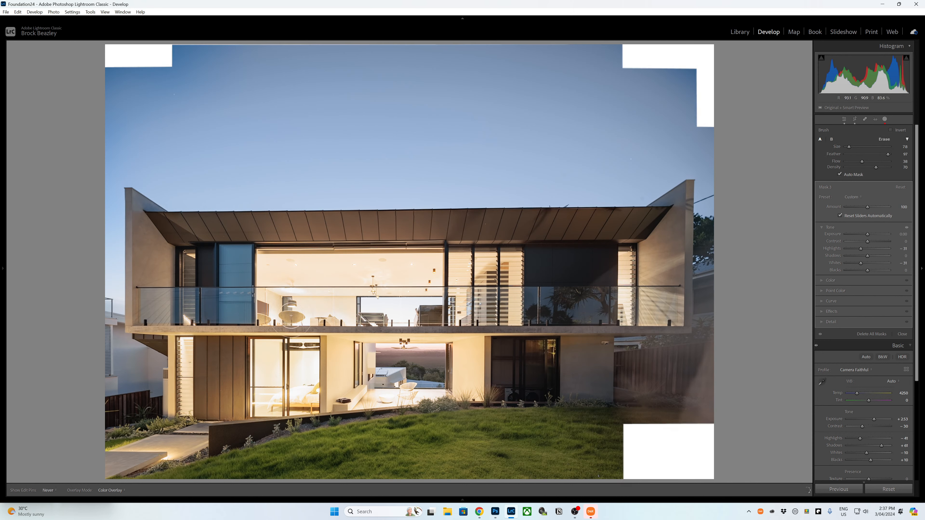
key(h)
drag(255, 316, 262, 313)
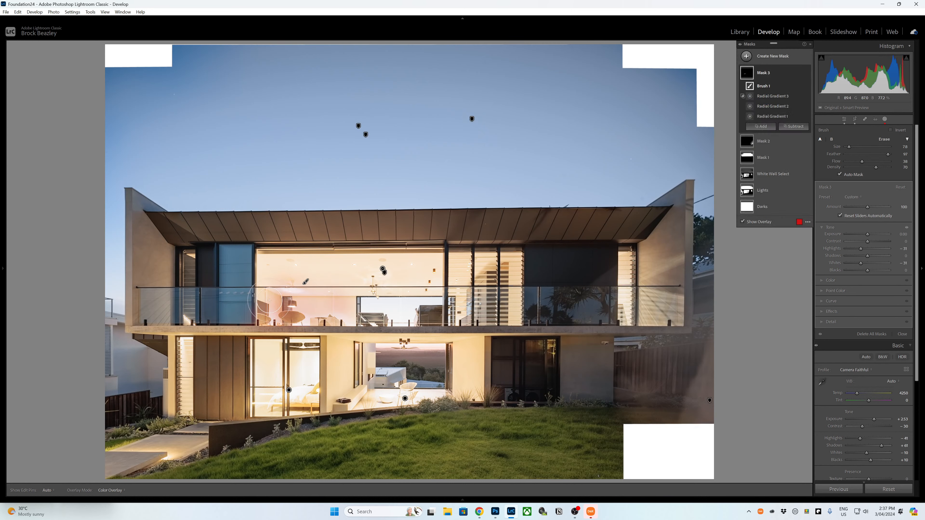
key(h)
drag(344, 313, 333, 283)
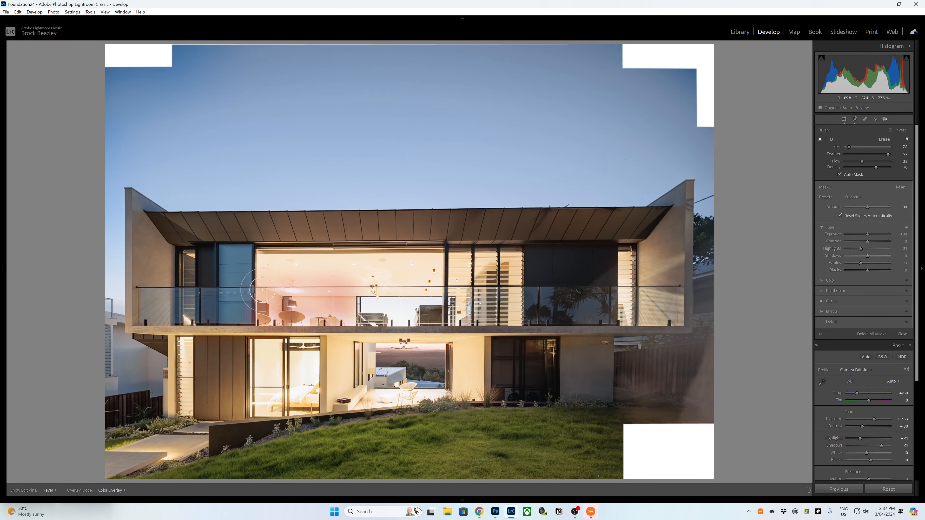
key(h)
key(h)
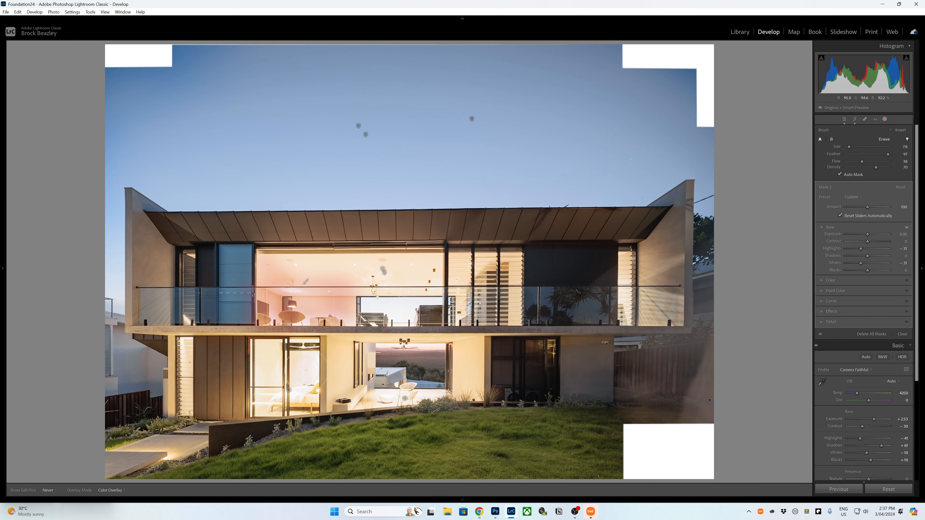
Brush Mask 3 over the lit ground-floor bedroom doors, enlarging the brush to size 14.
drag(306, 370, 297, 401)
key(h)
key(h)
scroll(290, 380, up, 3)
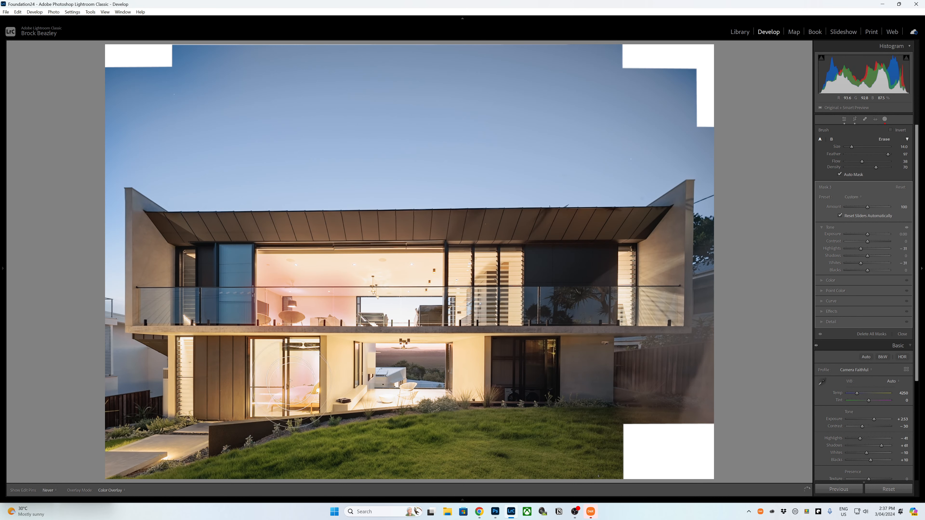
key(h)
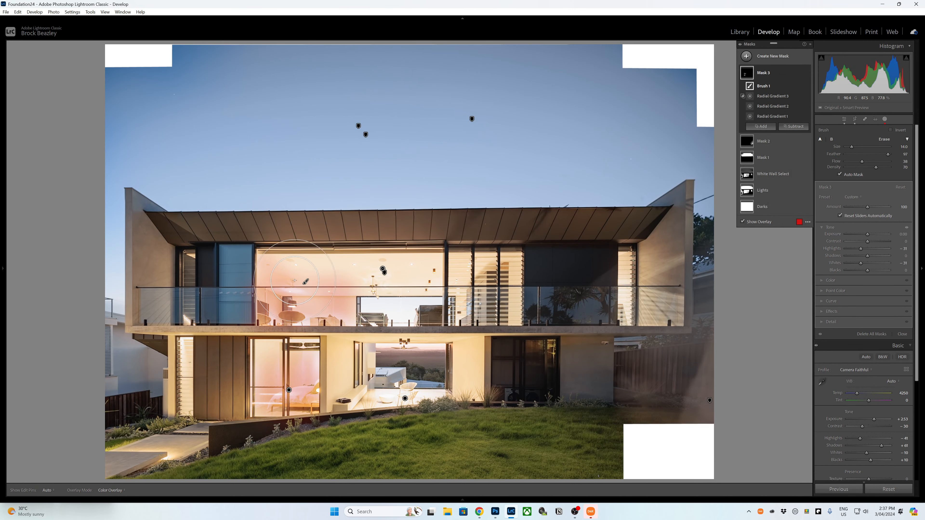
Brush Mask 3 over the rest of the upper-floor living room, the louvred windows and the narrow window at the balcony's far end.
key(h)
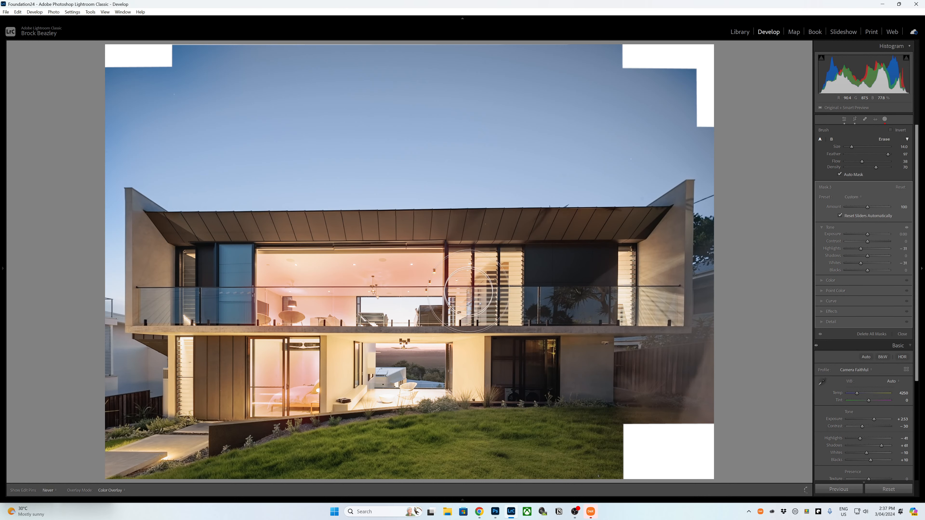
key(h)
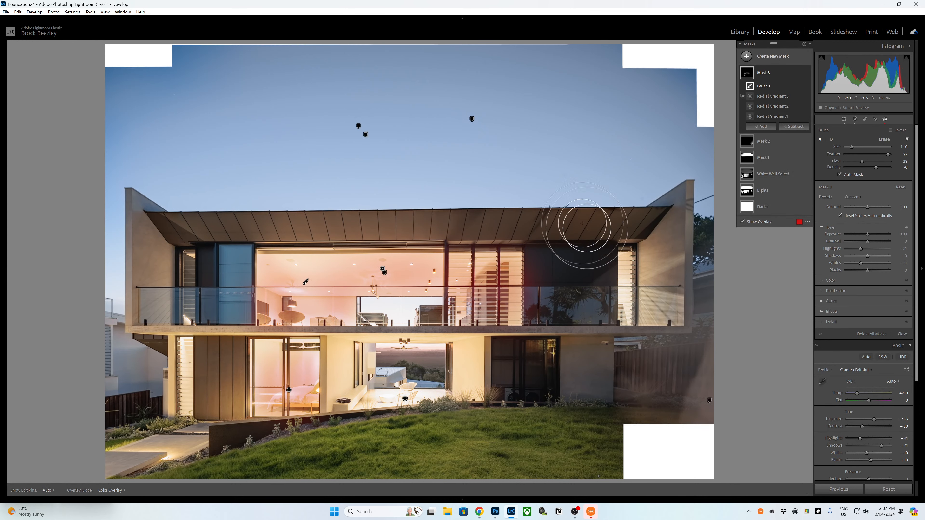
key(bracketleft)
key(bracketleft)
key(bracketleft)
key(h)
key(h)
key(h)
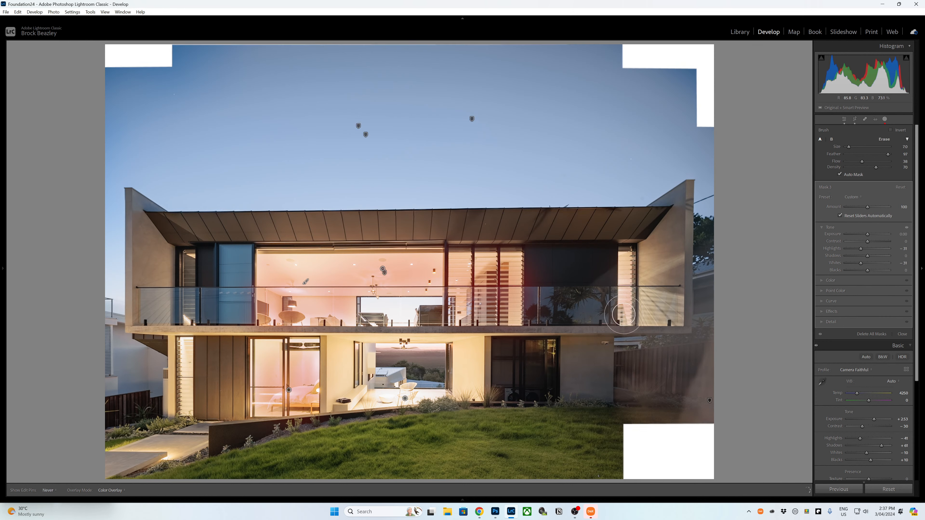
key(h)
key(h)
key(bracketright)
key(bracketright)
key(bracketright)
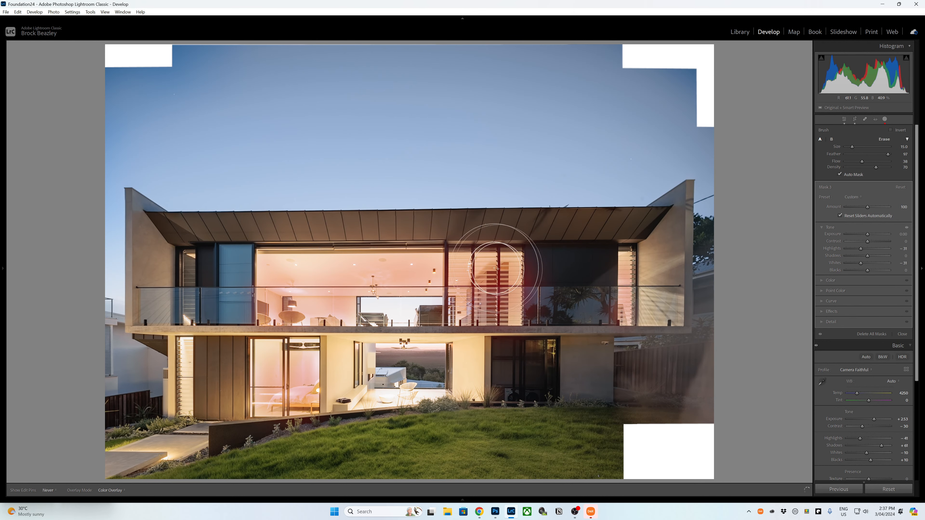
key(h)
key(h)
Touch up Mask 3 around the dining lamp and furniture of the upper-floor living room with a smaller brush.
key(bracketleft)
key(bracketleft)
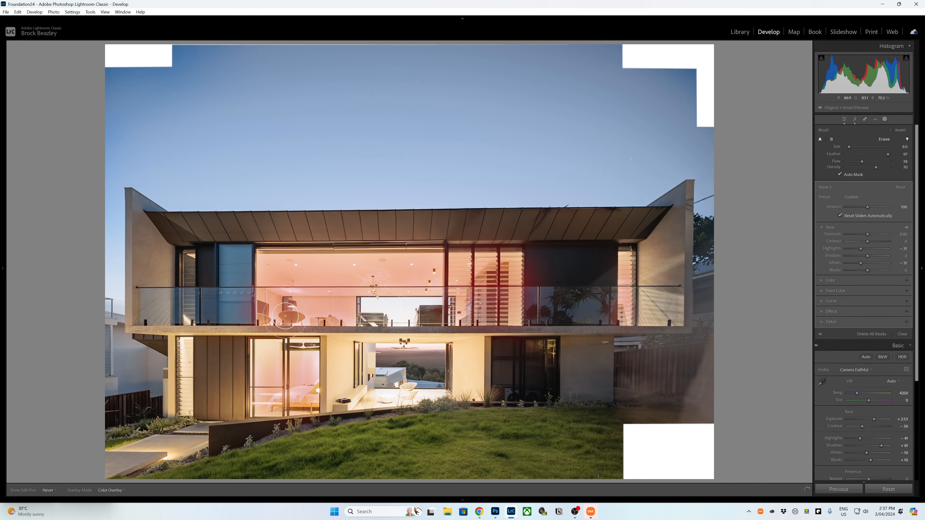
key(h)
key(h)
key(bracketright)
key(bracketright)
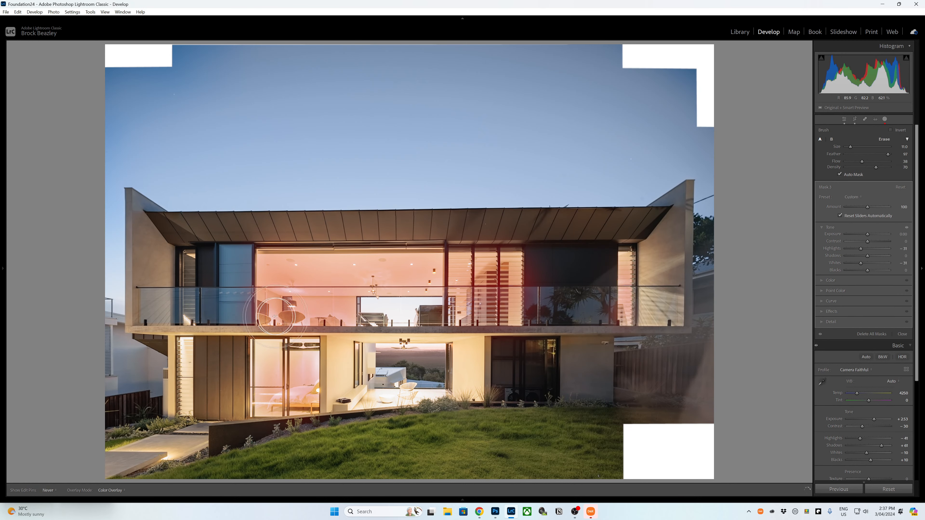
key(h)
key(bracketleft)
key(bracketleft)
Intersect Mask 3 with a luminance range limited to the brightest tones.
click(802, 75)
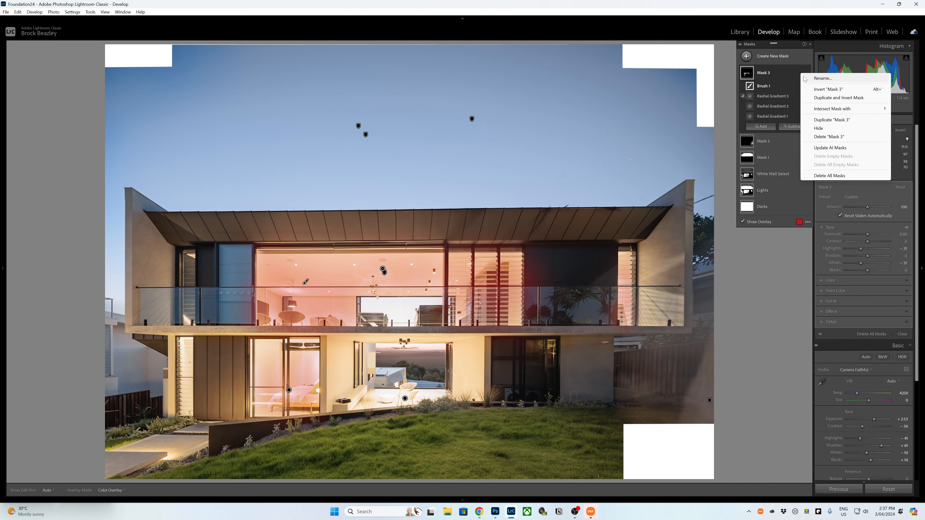
mouse_move(812, 108)
click(764, 190)
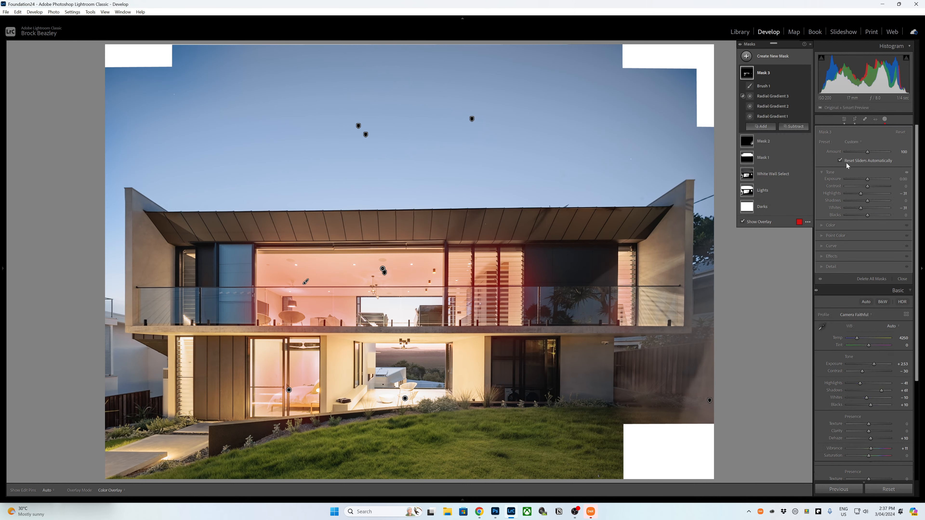
key(h)
drag(835, 143, 871, 145)
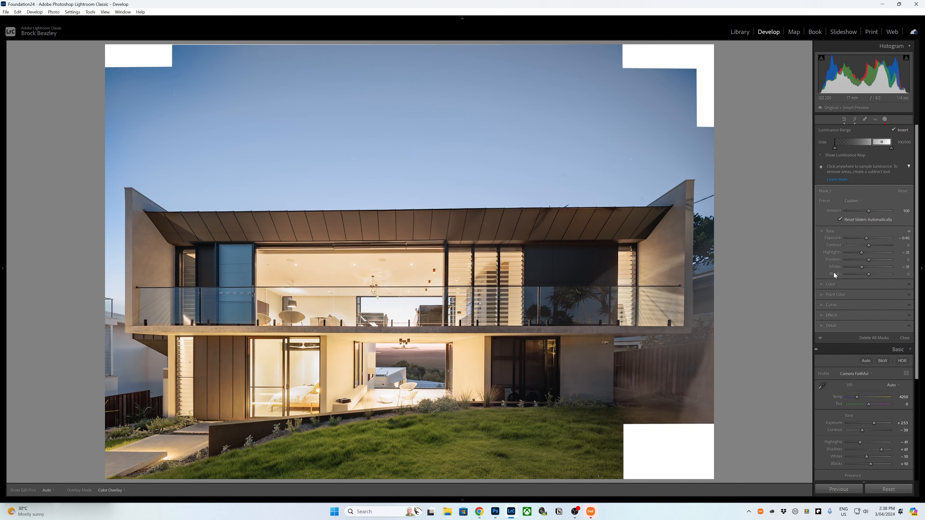
Sample the warm interior light as a point colour in Mask 3 and set its saturation shift to -26.
click(835, 295)
click(827, 262)
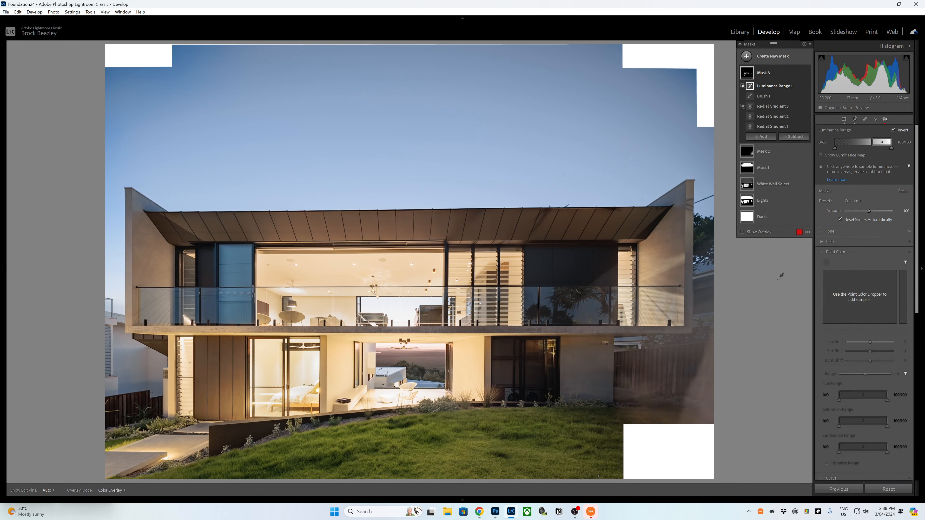
click(299, 363)
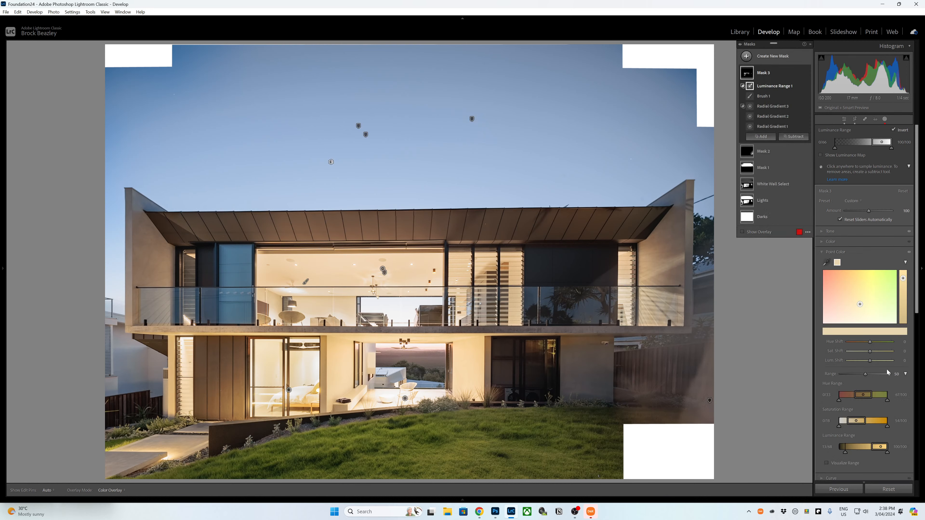
drag(871, 351, 865, 355)
click(826, 262)
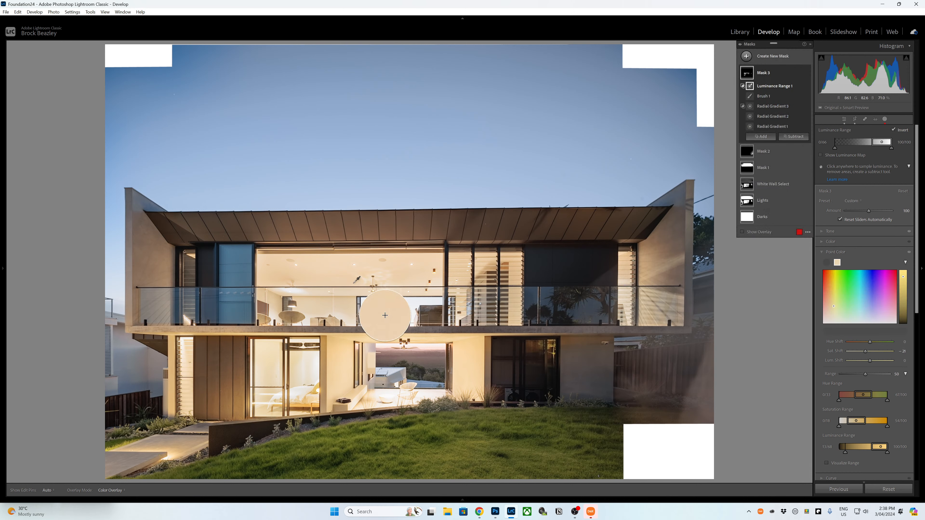
click(386, 317)
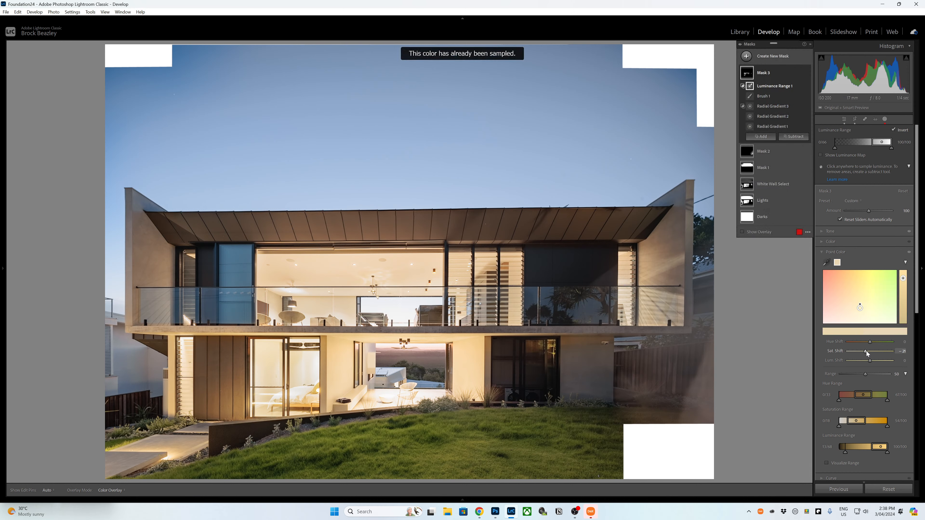
drag(865, 351, 864, 352)
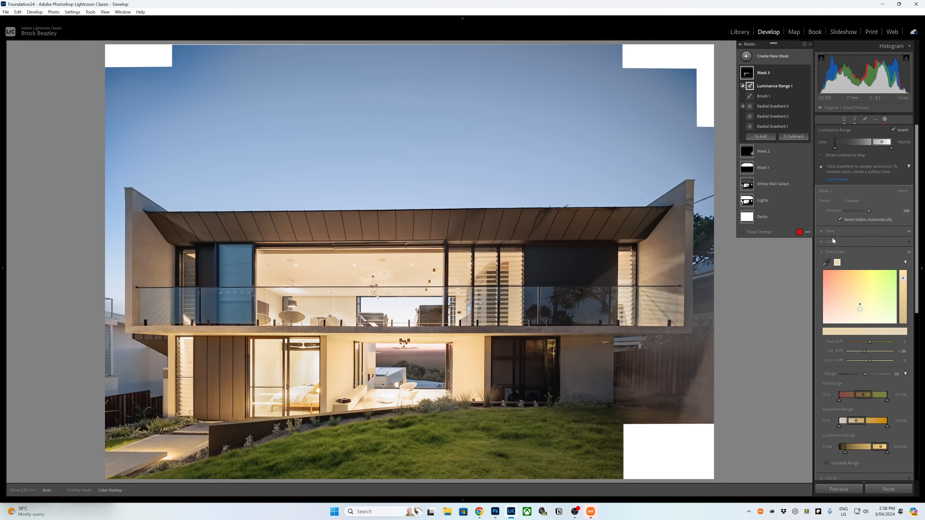
Lower the overall Saturation of Mask 3 to -8.
click(837, 231)
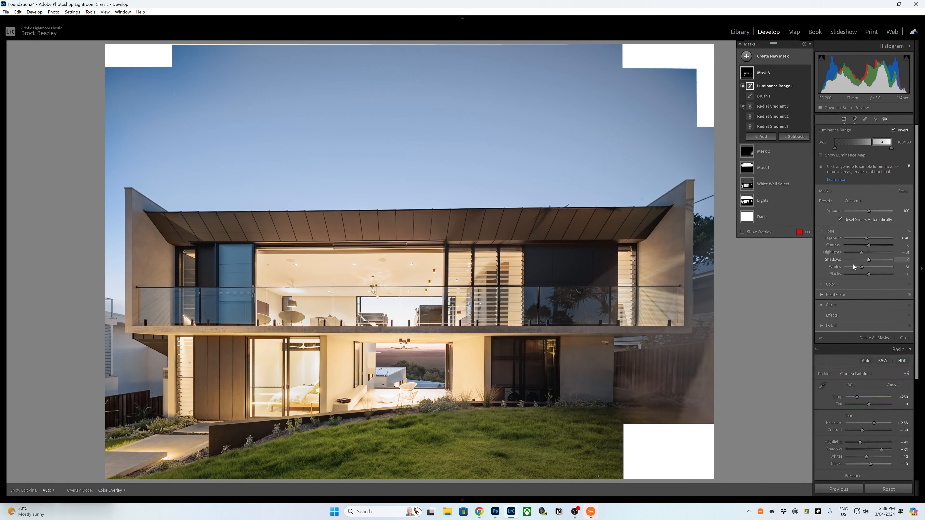
click(844, 283)
drag(869, 285, 867, 285)
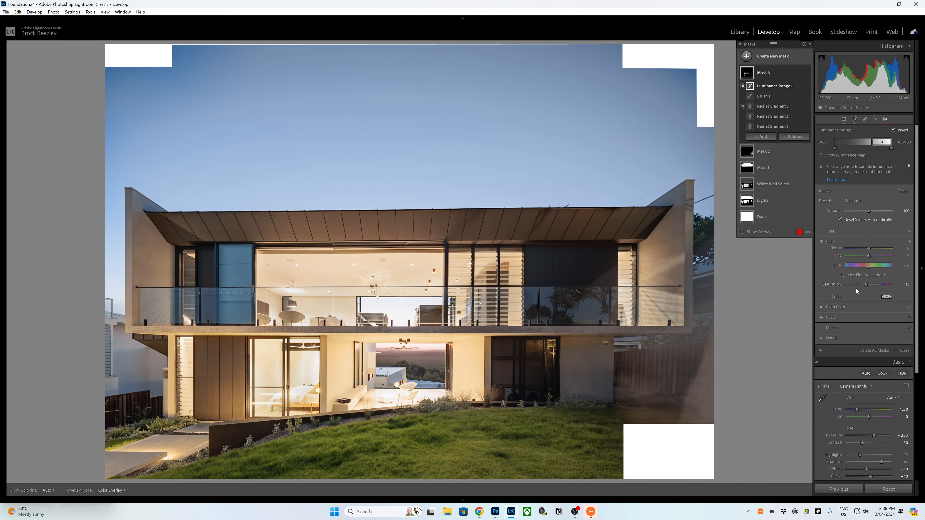
drag(866, 285, 867, 286)
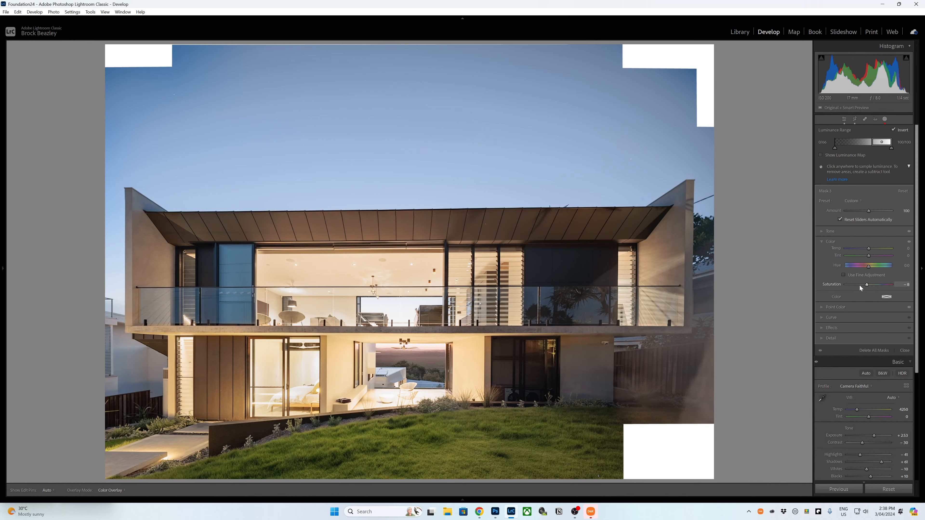
drag(860, 286, 859, 284)
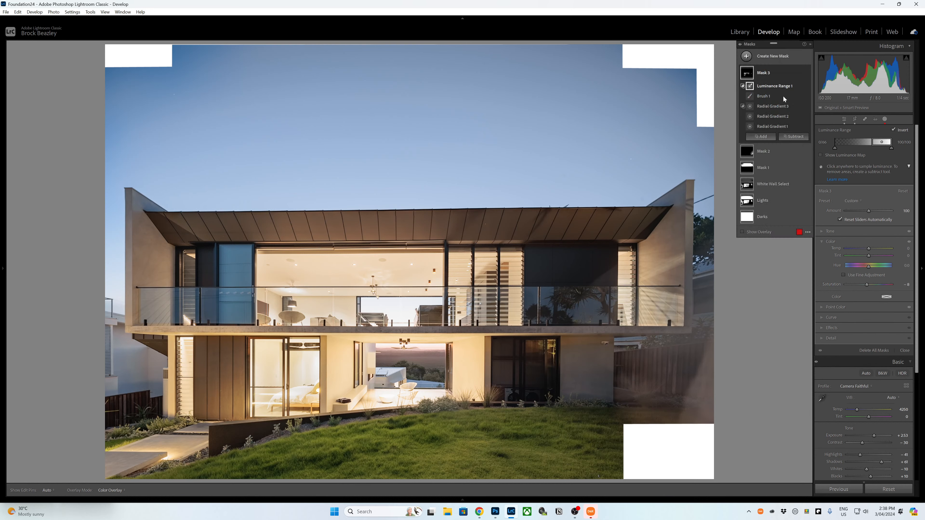
Toggle Mask 3 off and on to compare the lit interiors before and after its adjustments.
click(808, 72)
click(808, 72)
click(808, 73)
click(808, 73)
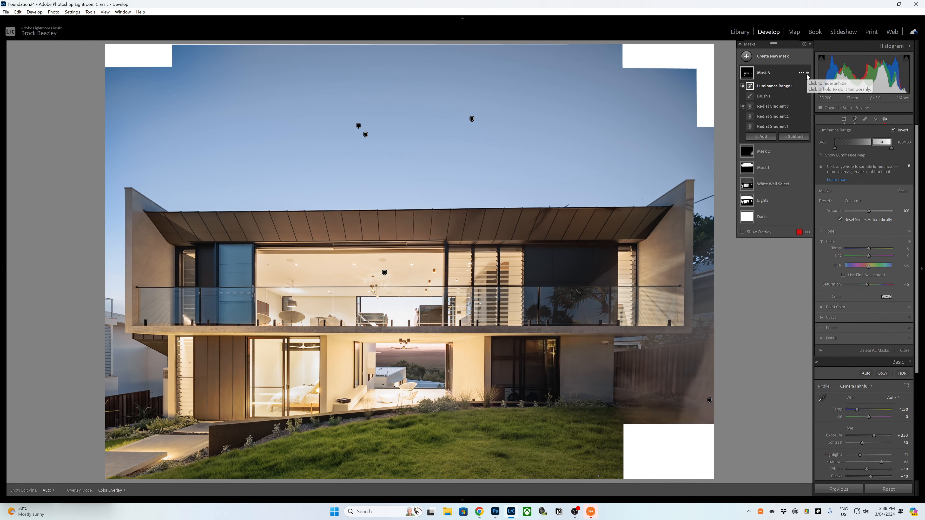
click(808, 73)
click(807, 73)
Reduce the overall Amount of Mask 3 to 50 and close masking.
click(782, 75)
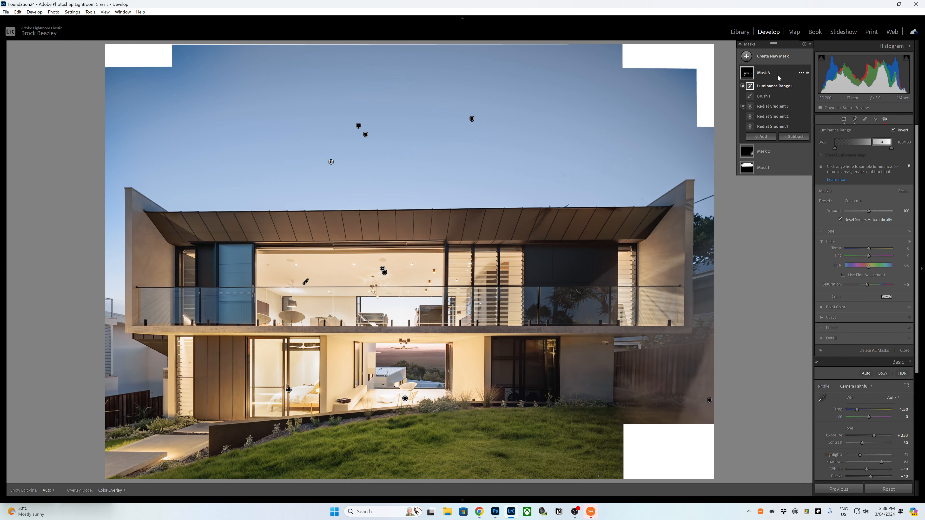
mouse_move(868, 152)
mouse_down()
mouse_move(843, 153)
mouse_move(858, 151)
mouse_up()
click(885, 119)
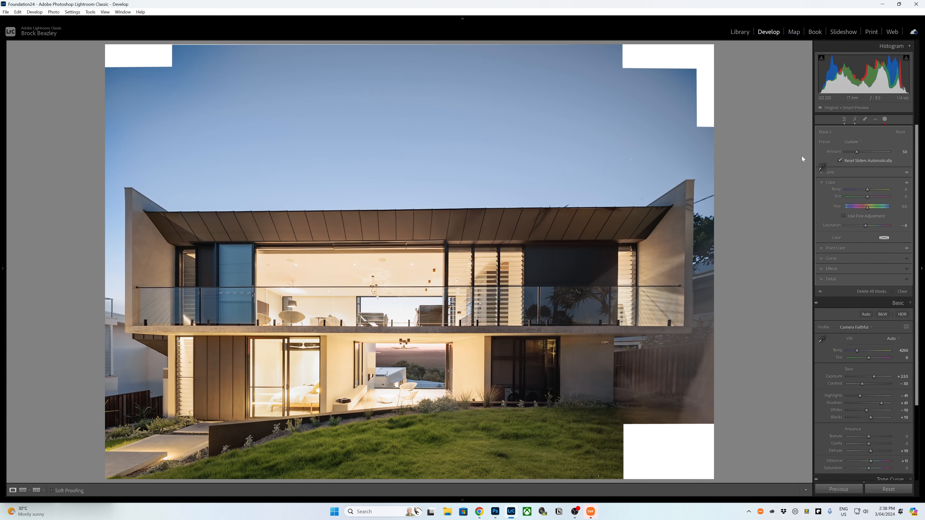
Lower the photo's global Exposure to +2.03.
key(minus)
key(minus)
key(minus)
key(minus)
key(minus)
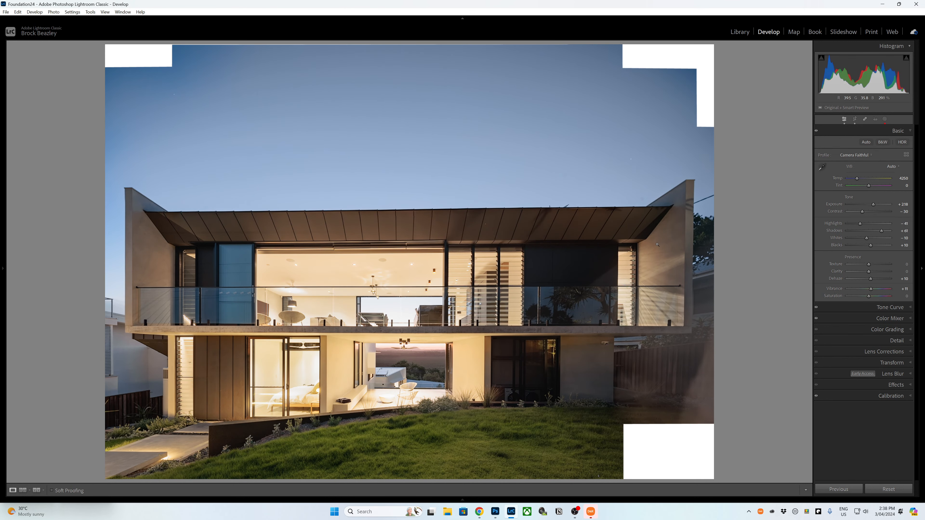
key(minus)
key(minus)
key(minus)
key(minus)
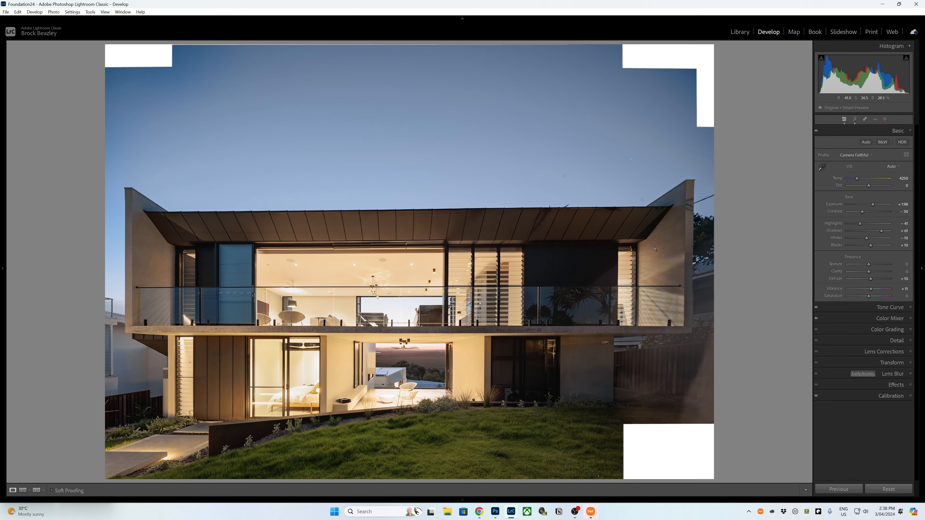
key(equal)
Create a Color Range mask sampled from the brown cladding on the ground floor, with Refine set to 30.
click(886, 120)
click(755, 61)
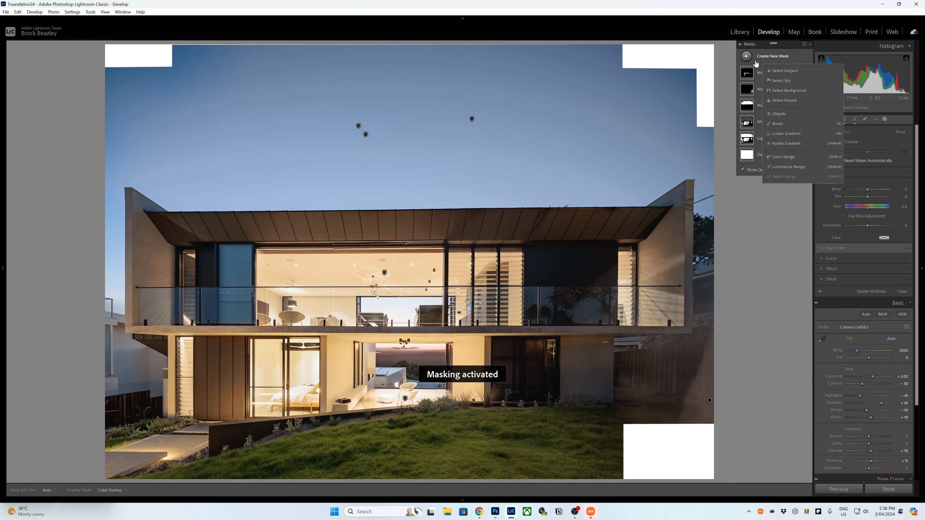
click(788, 158)
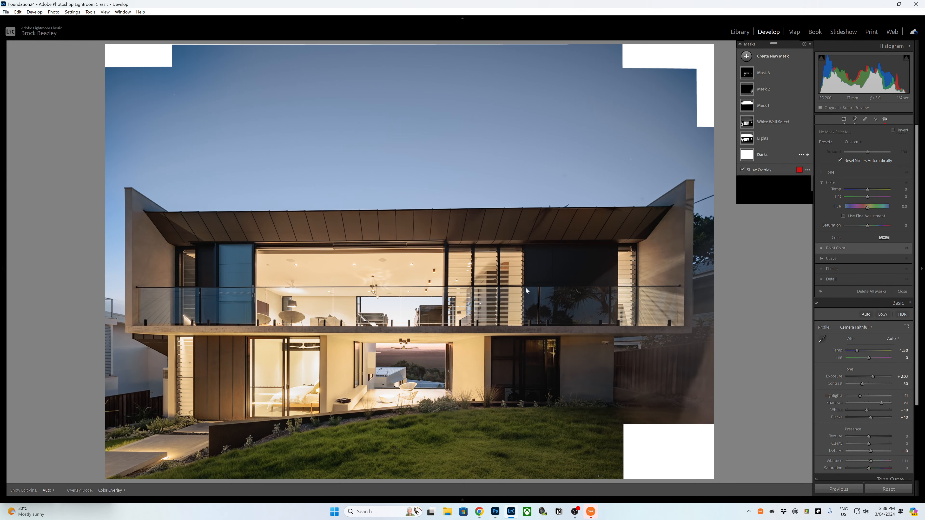
click(239, 404)
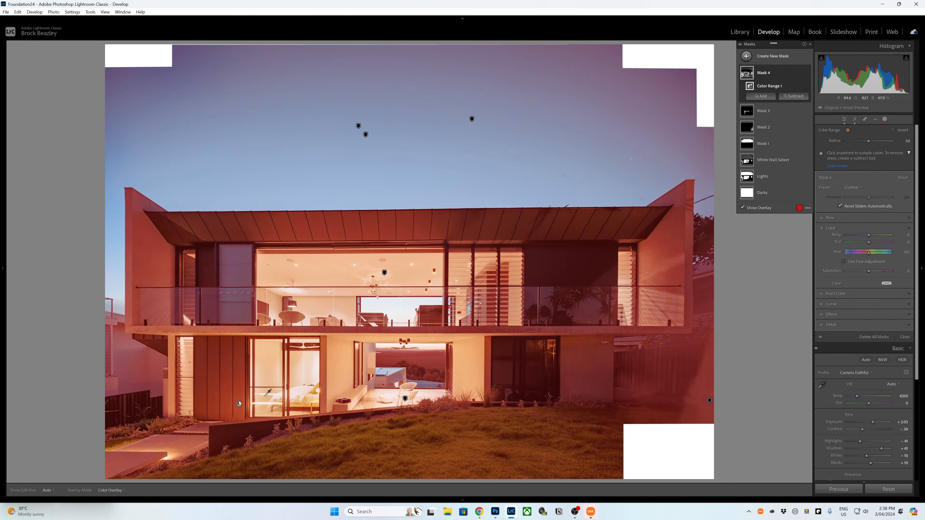
mouse_move(871, 142)
mouse_down()
mouse_move(845, 140)
mouse_move(859, 140)
mouse_up()
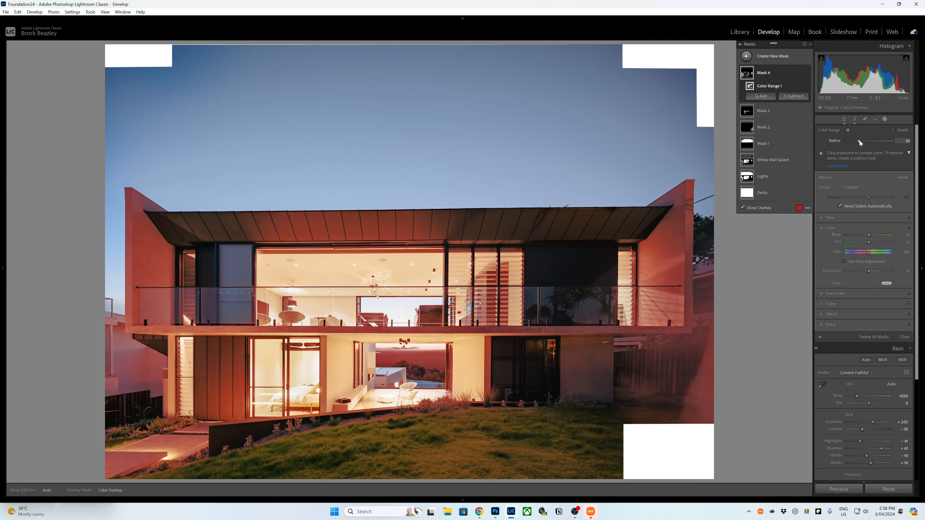
Add a second Color Range to Mask 4 sampled from the brown roof soffit, with Refine set to 2.
click(766, 97)
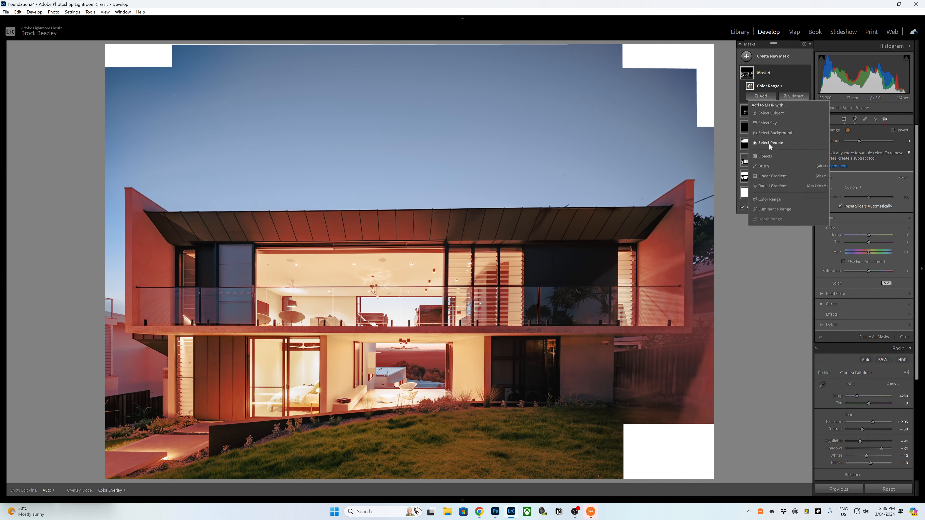
click(755, 199)
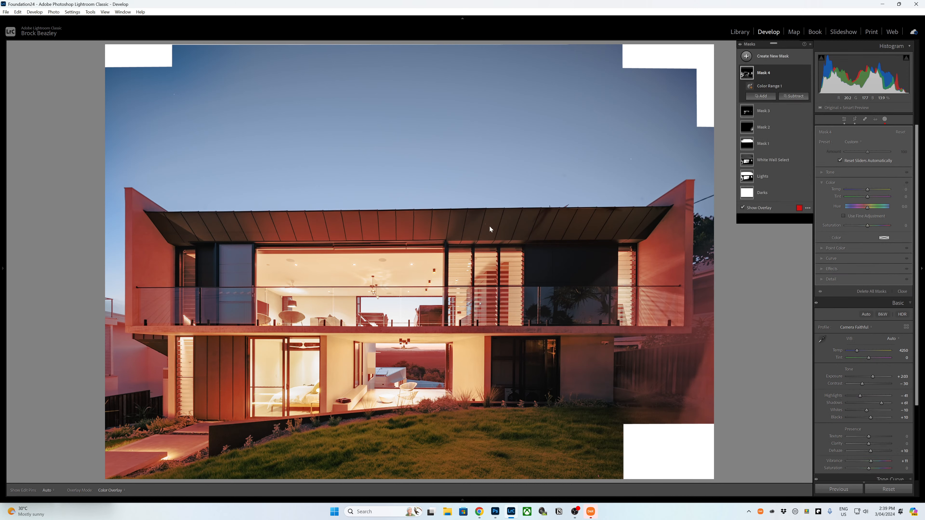
click(509, 226)
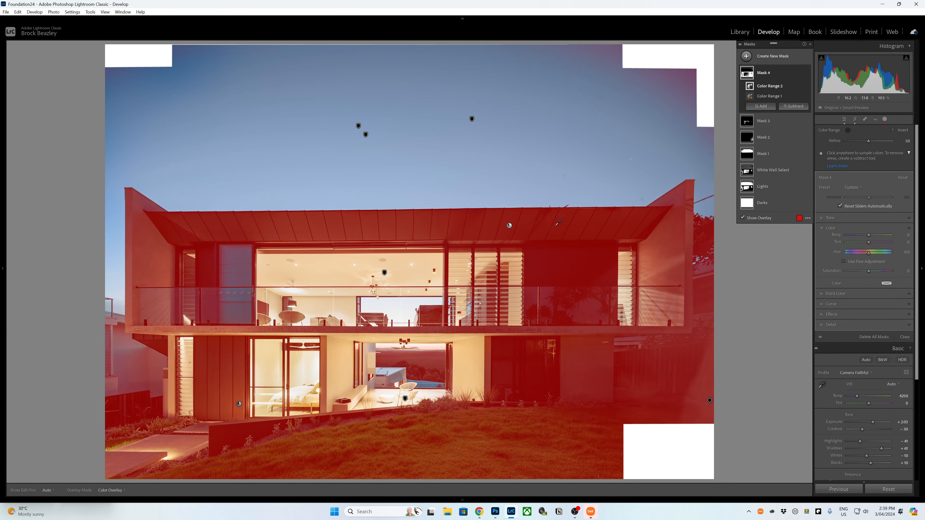
drag(868, 141, 845, 144)
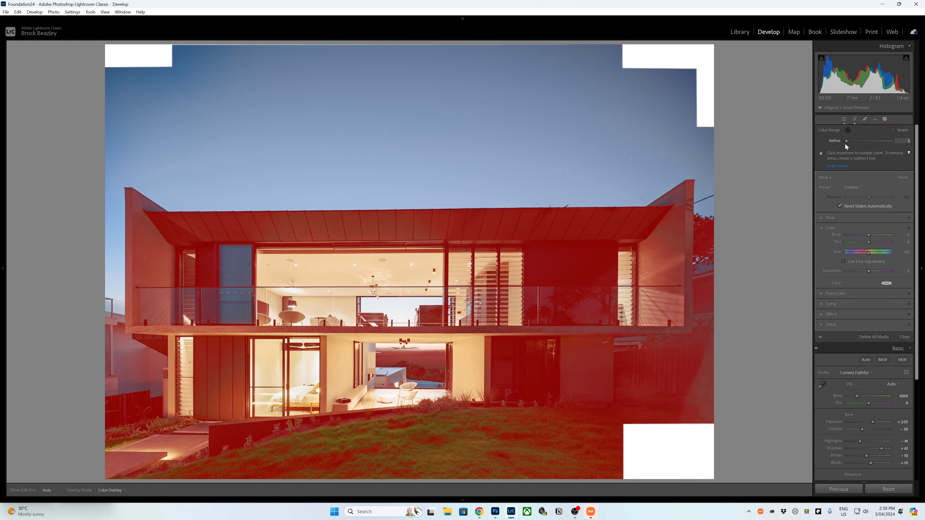
Sample the dark brown of the roof soffit as a Point Color in Mask 4 and set its Sat. Shift to -26.
click(823, 295)
click(827, 248)
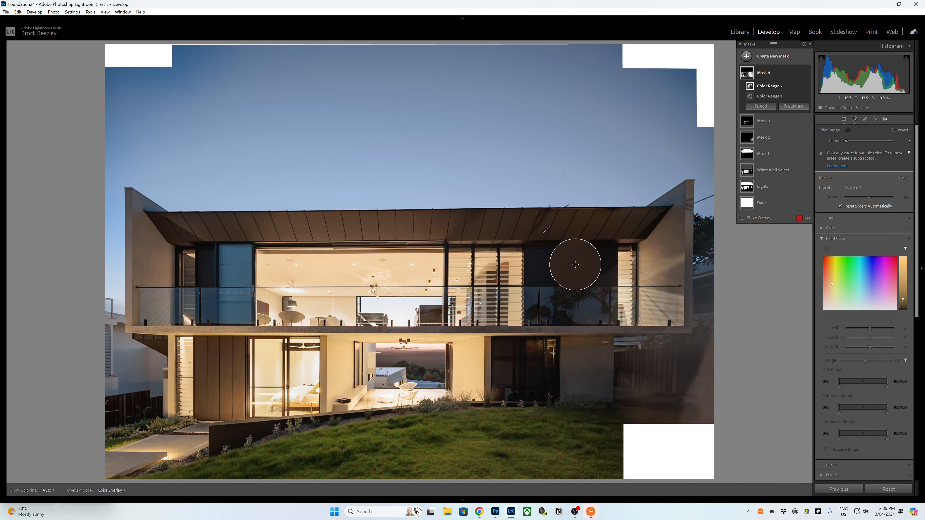
click(575, 265)
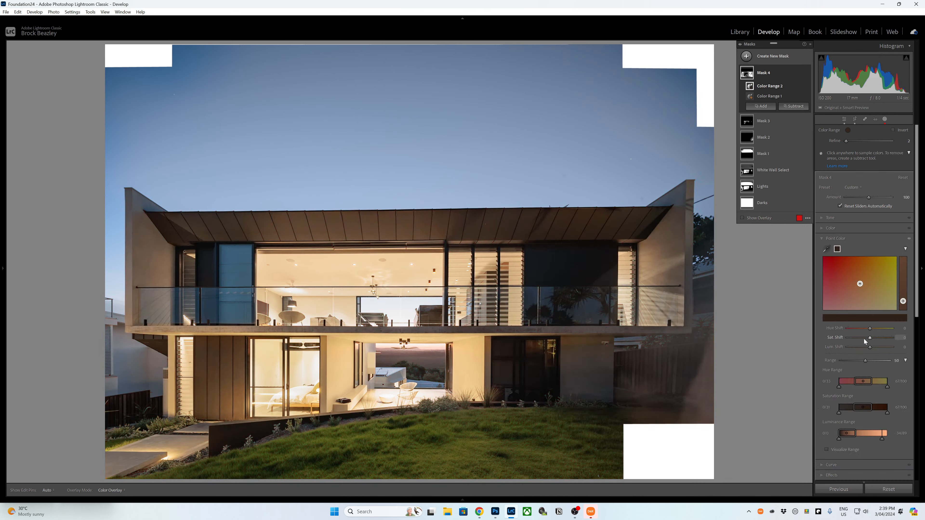
drag(865, 339, 860, 338)
Sample the lighter orange-brown near the ground-floor cladding as a second Point Color and set its Sat. Shift to -33.
click(826, 250)
click(272, 438)
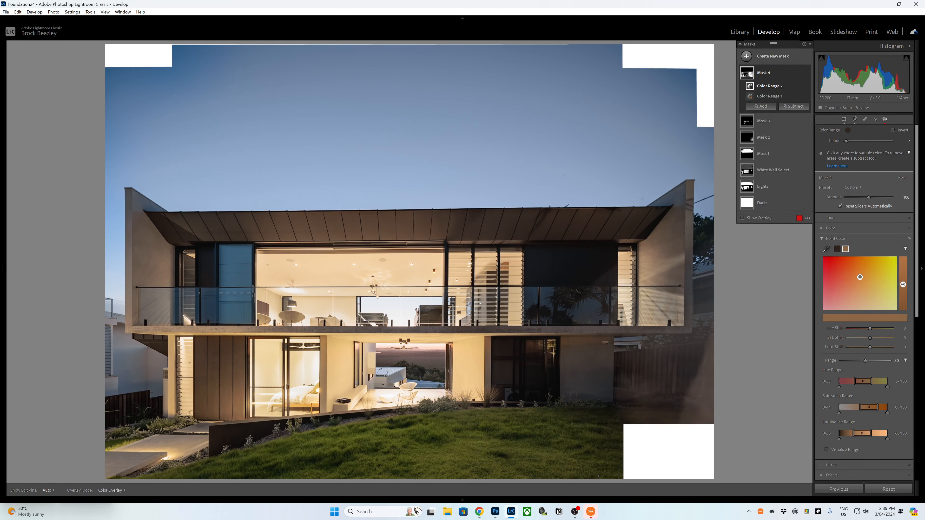
drag(866, 339, 863, 339)
click(677, 264)
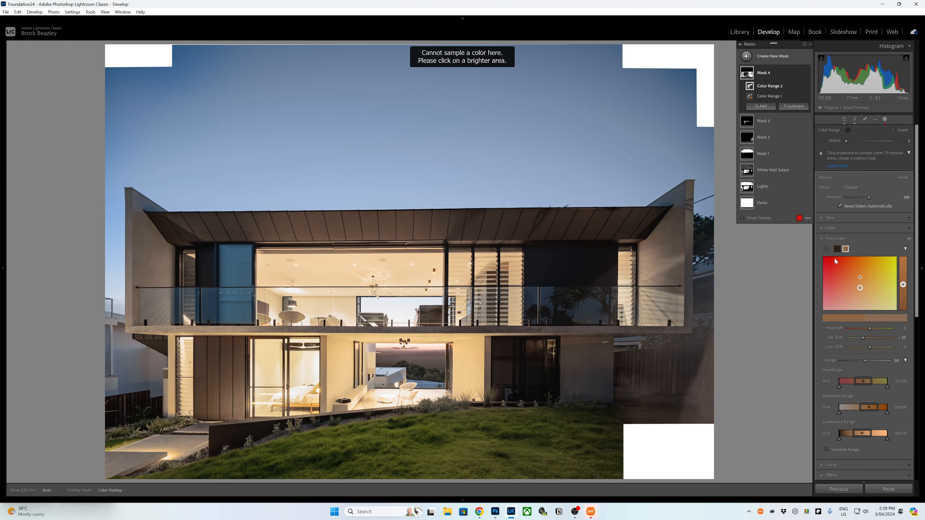
click(827, 250)
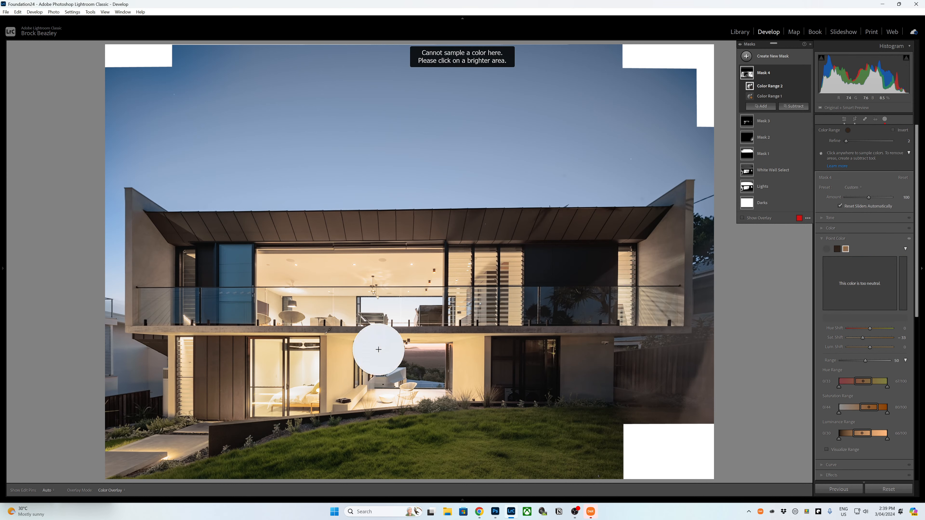
click(244, 339)
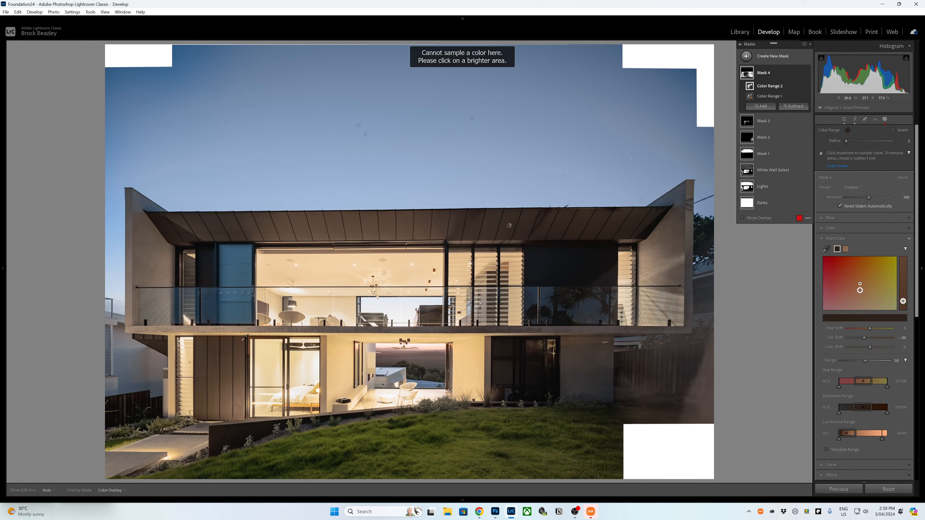
Sample another dark brown from the roof soffit as a third Point Color and set its Sat. Shift to -30.
click(826, 250)
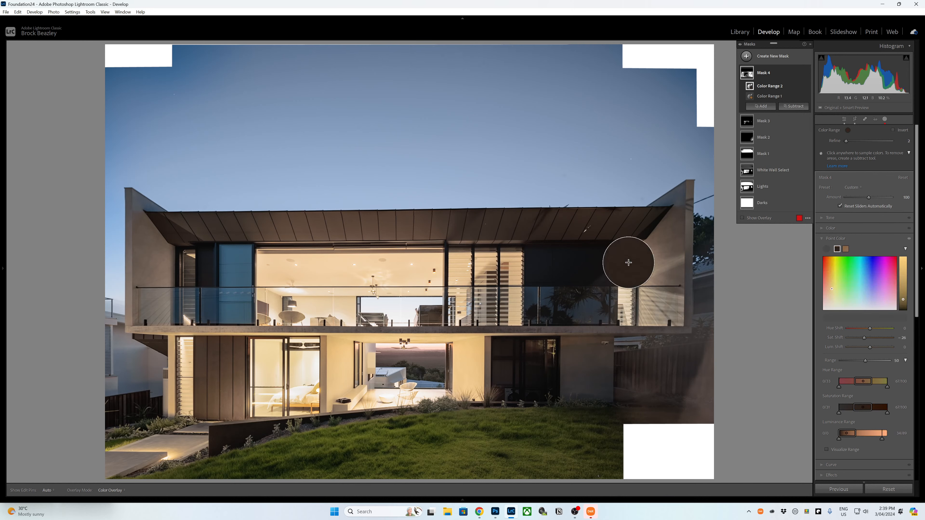
click(554, 269)
drag(871, 338, 863, 338)
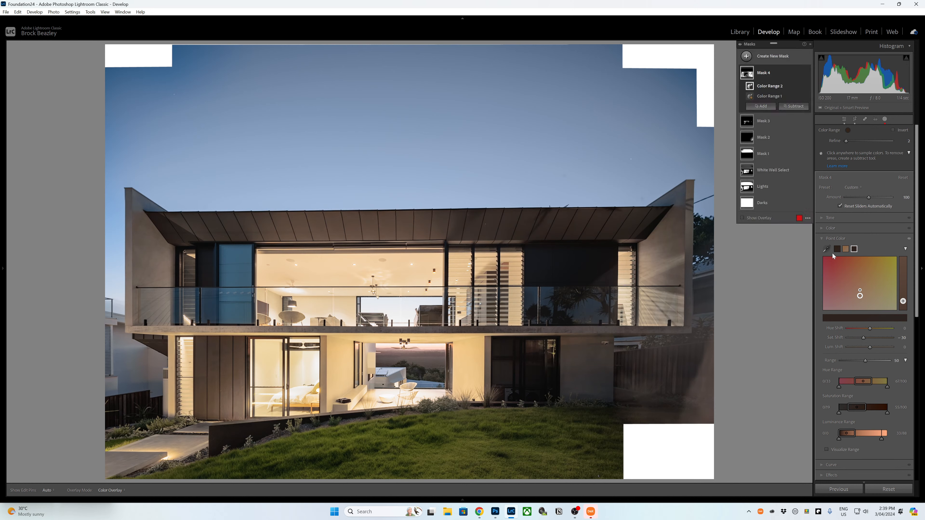
Resample the dark brown of the ground-floor cladding and set the first Point Color swatch's Sat. Shift to -47.
click(827, 249)
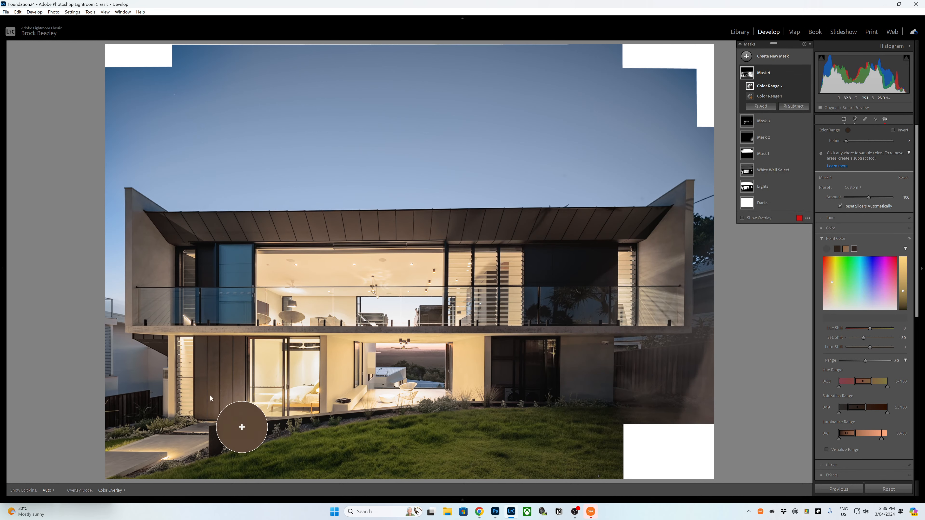
click(239, 404)
drag(865, 337, 860, 339)
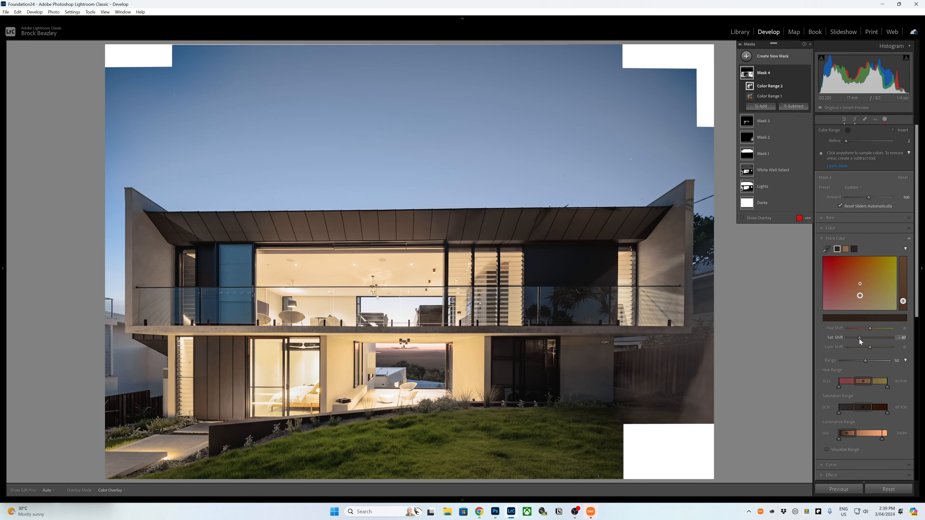
Intersect Mask 4 with a brush of size 5.0, feather 37 and flow 100, and hide the mask pins.
mouse_move(808, 100)
click(804, 75)
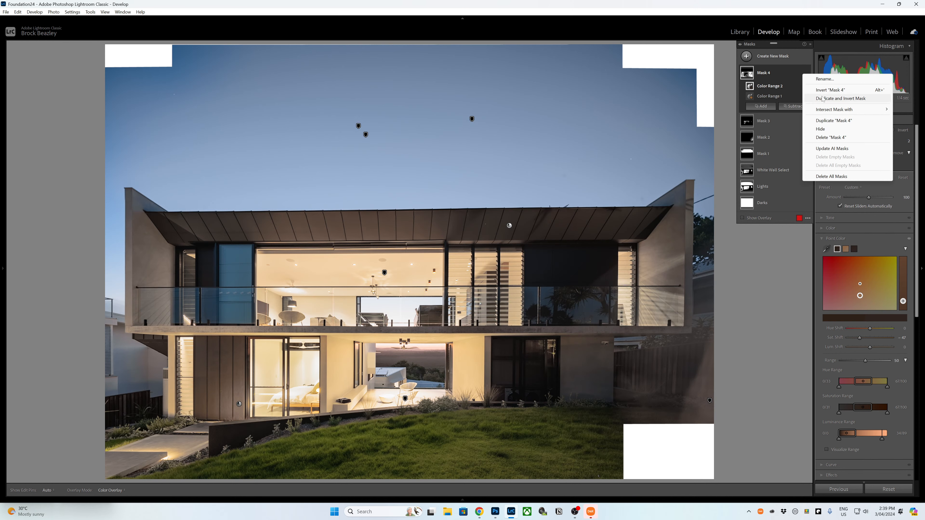
click(458, 232)
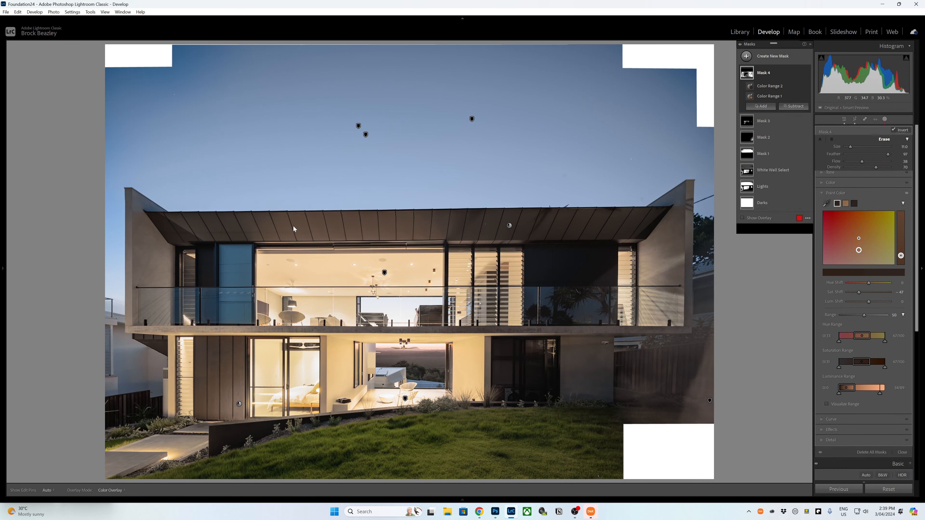
scroll(247, 226, down, 3)
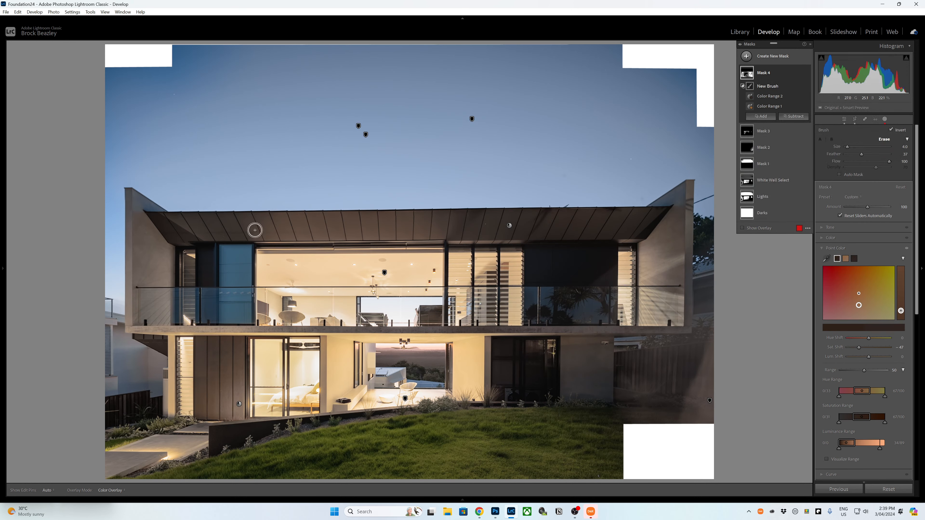
key(h)
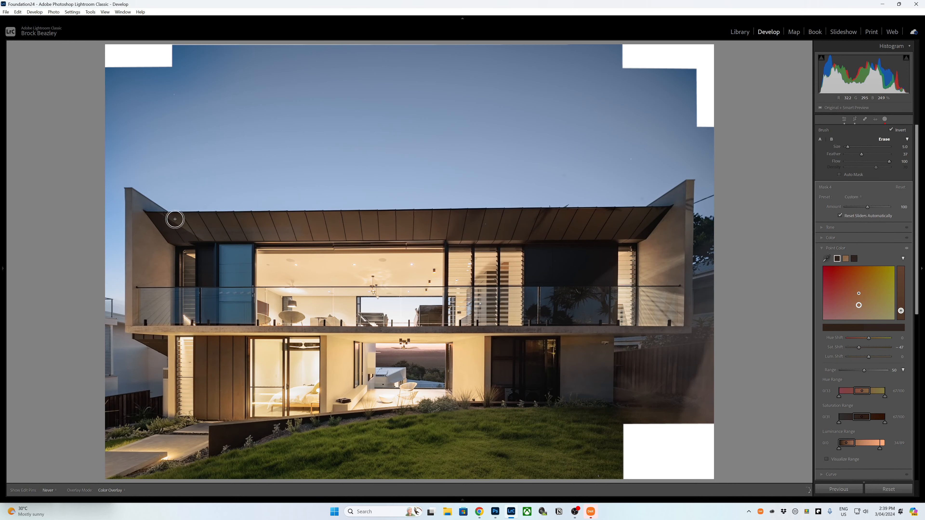
scroll(156, 219, up, 1)
Brush straight strokes along the whole roof soffit to include it in Mask 4, with the mask overlay shown.
click(156, 219)
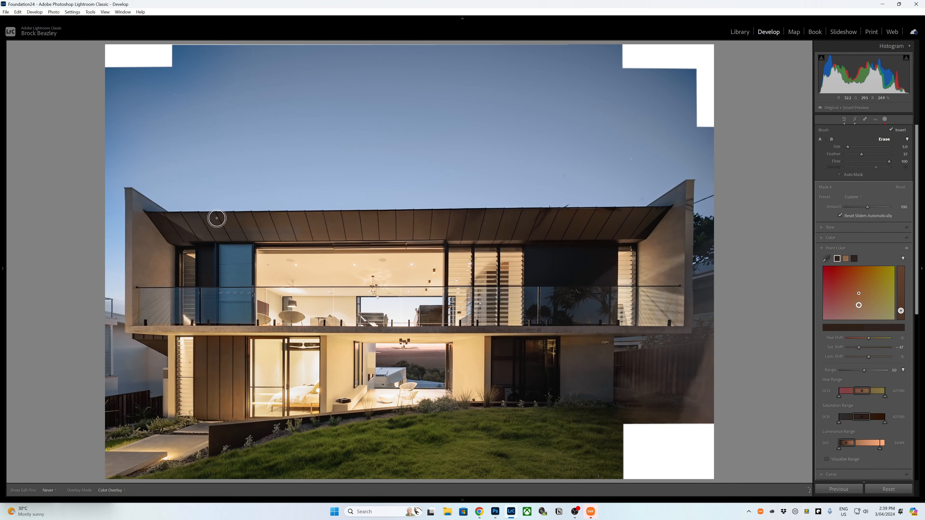
shift+click(657, 212)
key(o)
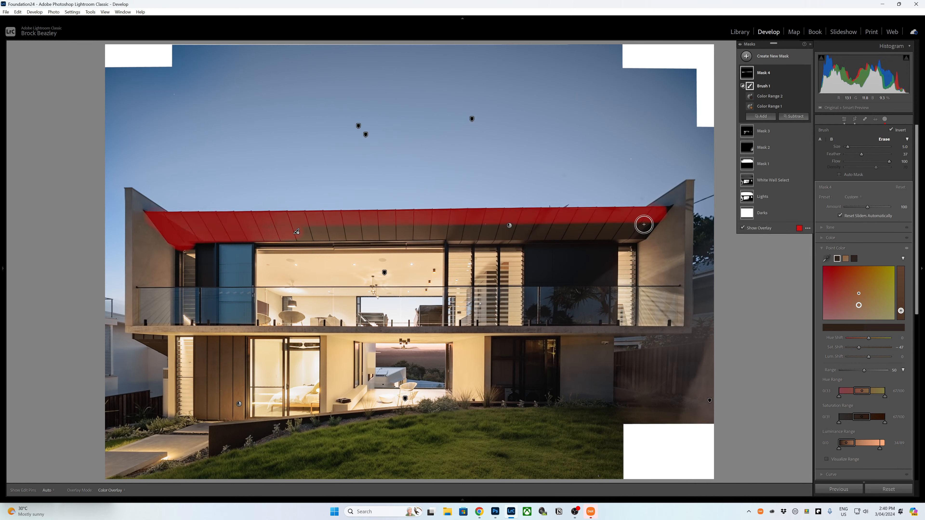
key(h)
key(h)
click(634, 233)
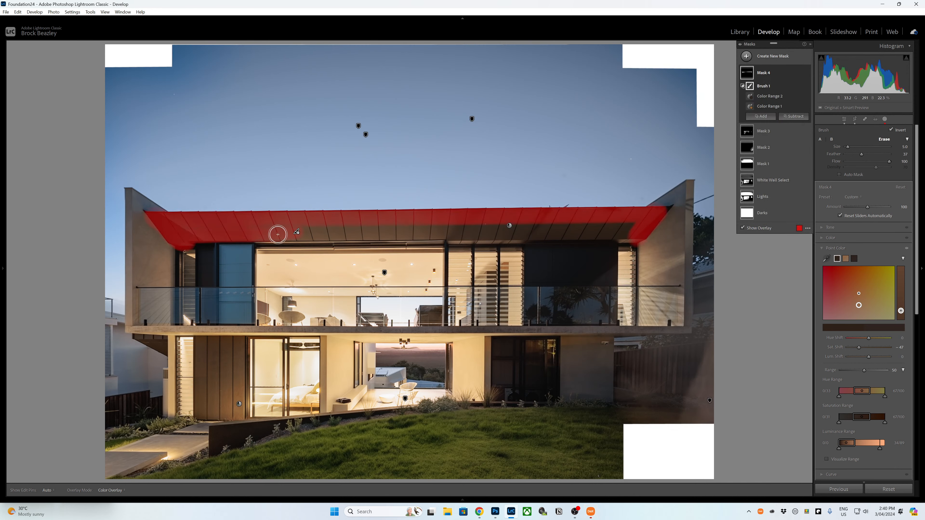
shift+click(270, 235)
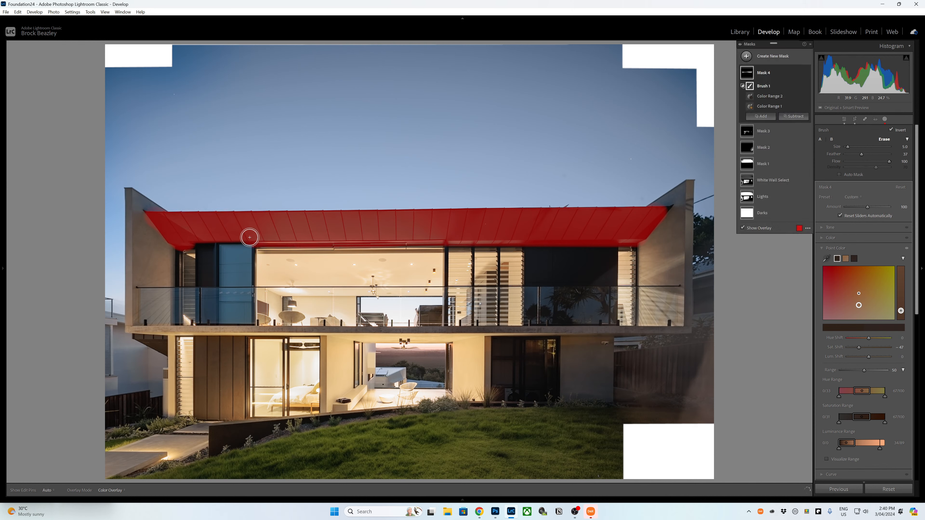
Brush the dark upper-floor panels on both sides of the lit interior into Mask 4.
mouse_move(203, 248)
mouse_down()
mouse_move(201, 317)
mouse_move(246, 318)
mouse_move(249, 243)
mouse_move(218, 245)
mouse_move(211, 308)
mouse_move(204, 272)
mouse_up()
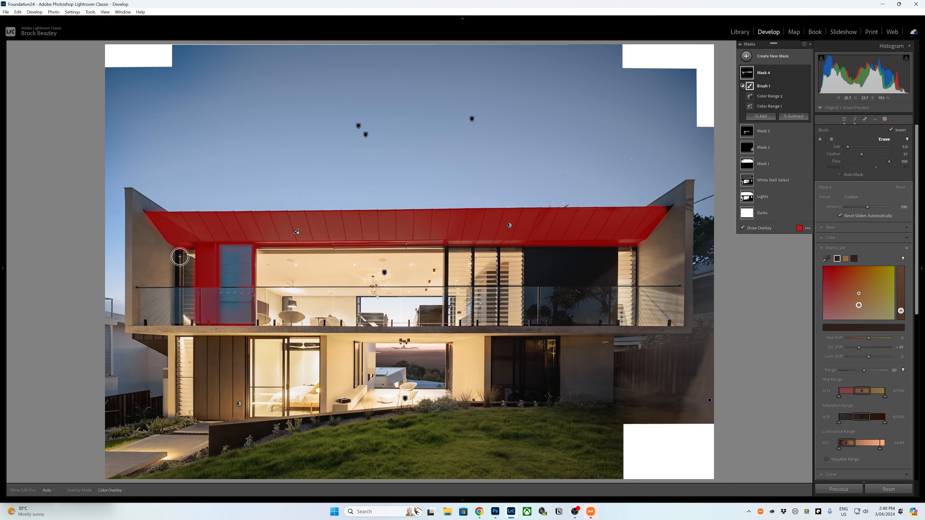
drag(533, 250, 531, 320)
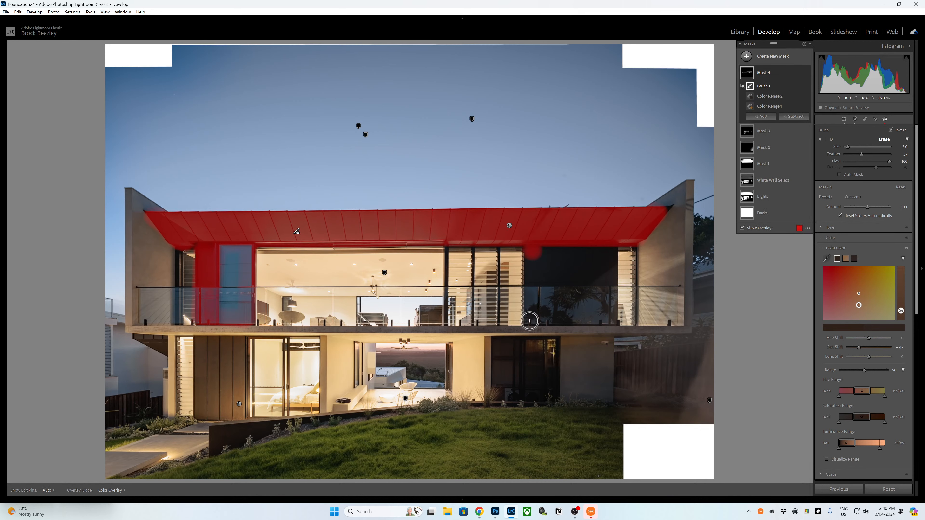
mouse_move(601, 316)
mouse_down()
mouse_move(610, 318)
mouse_move(613, 246)
mouse_move(544, 247)
mouse_move(542, 304)
mouse_move(599, 303)
mouse_move(593, 256)
mouse_move(559, 258)
mouse_move(551, 289)
mouse_move(582, 278)
mouse_move(572, 267)
mouse_move(571, 276)
mouse_up()
key(h)
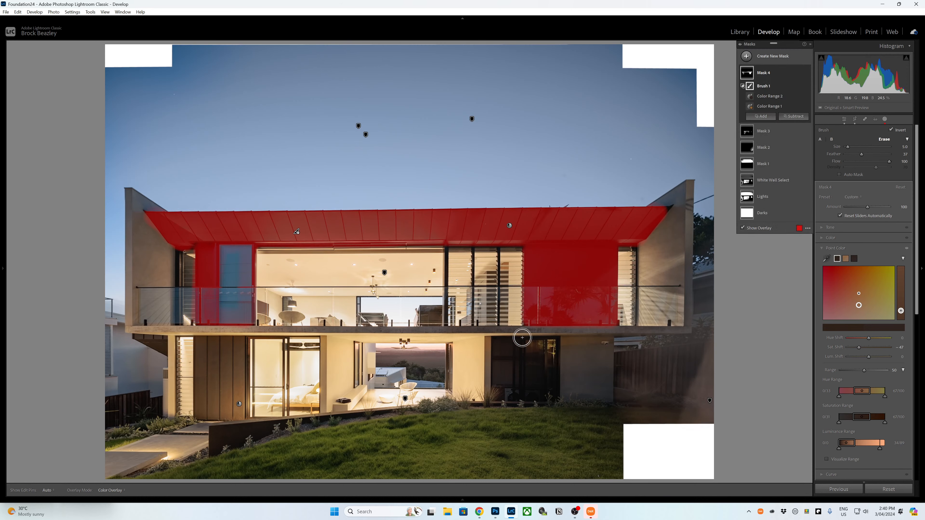
Brush the dark ground-floor door and window area beneath the balcony into Mask 4, filling its edges and centre.
drag(501, 344, 552, 343)
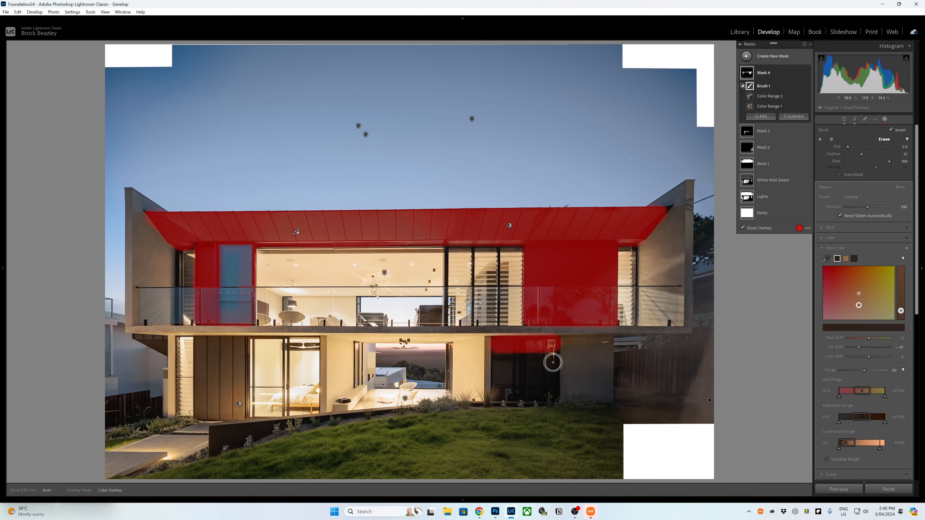
drag(553, 396, 496, 384)
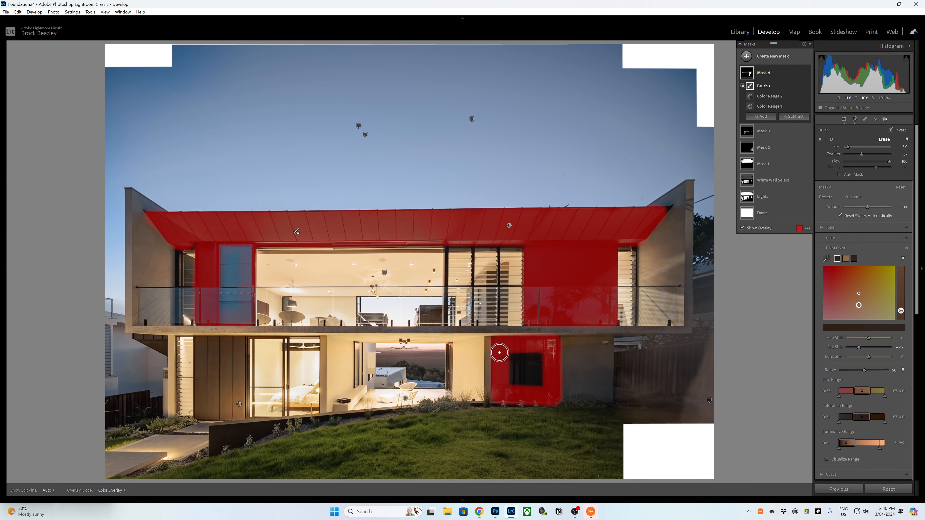
drag(537, 355, 535, 386)
drag(526, 386, 510, 382)
mouse_move(507, 377)
mouse_down()
mouse_move(545, 386)
mouse_move(507, 385)
mouse_move(504, 342)
mouse_up()
key(h)
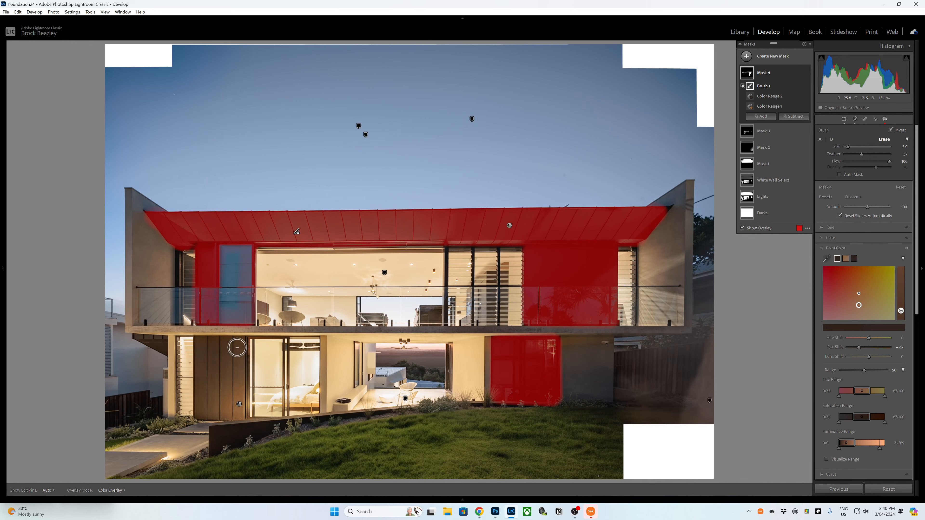
Brush the brown ground-floor cladding beside the lit bedroom into Mask 4 and hide the mask pins.
drag(238, 344, 241, 414)
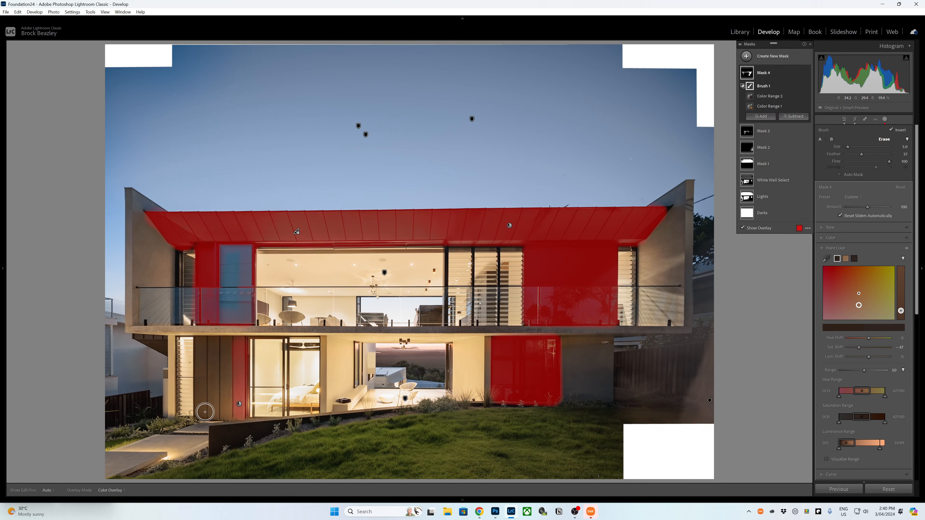
key(h)
drag(200, 365, 199, 340)
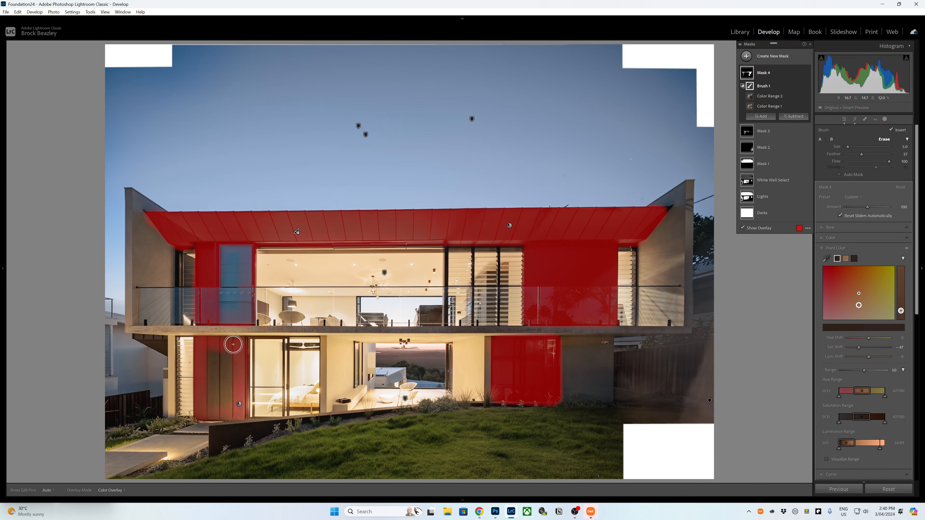
mouse_move(229, 378)
mouse_down()
mouse_move(212, 407)
mouse_move(216, 361)
mouse_up()
right_click(208, 382)
key(Escape)
key(h)
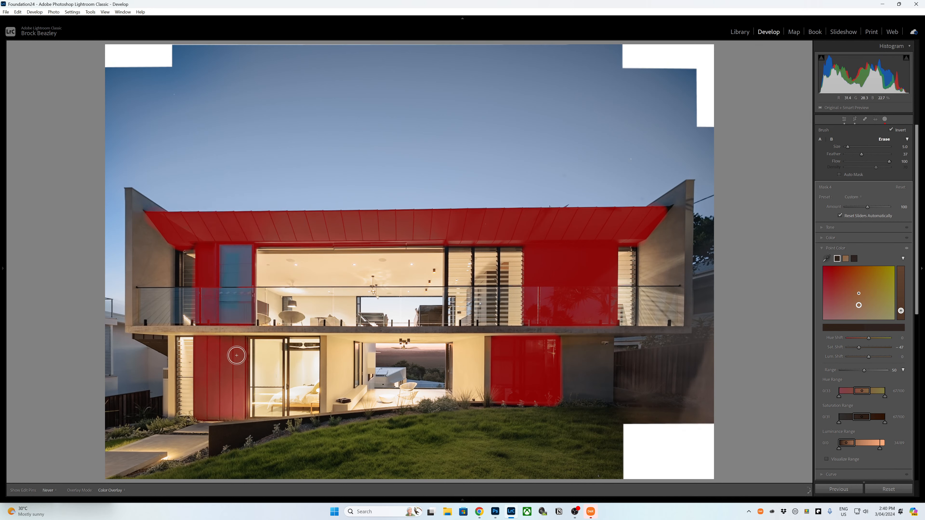
Touch up the lower edge of the ground-floor cladding beside the lit bedroom in Mask 4 and close masking.
key(h)
mouse_move(223, 355)
mouse_down()
mouse_move(215, 346)
mouse_move(212, 373)
mouse_up()
key(h)
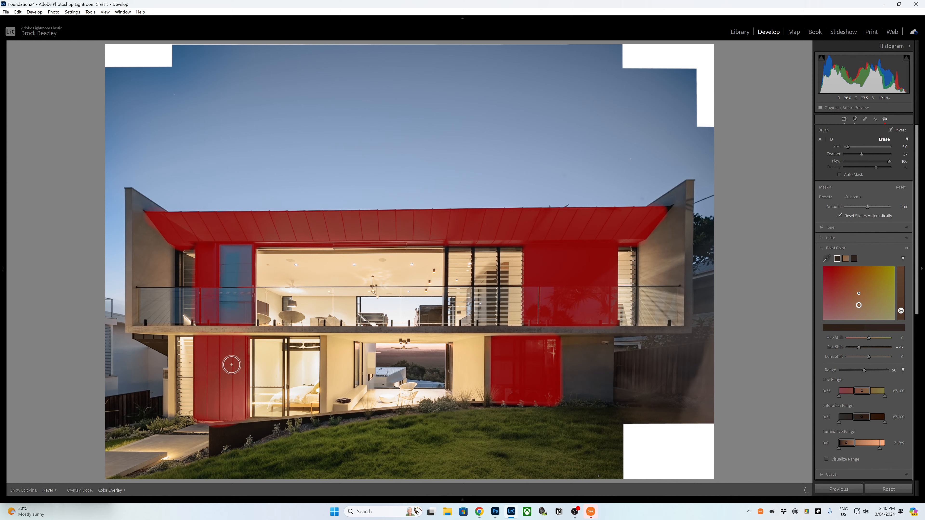
key(h)
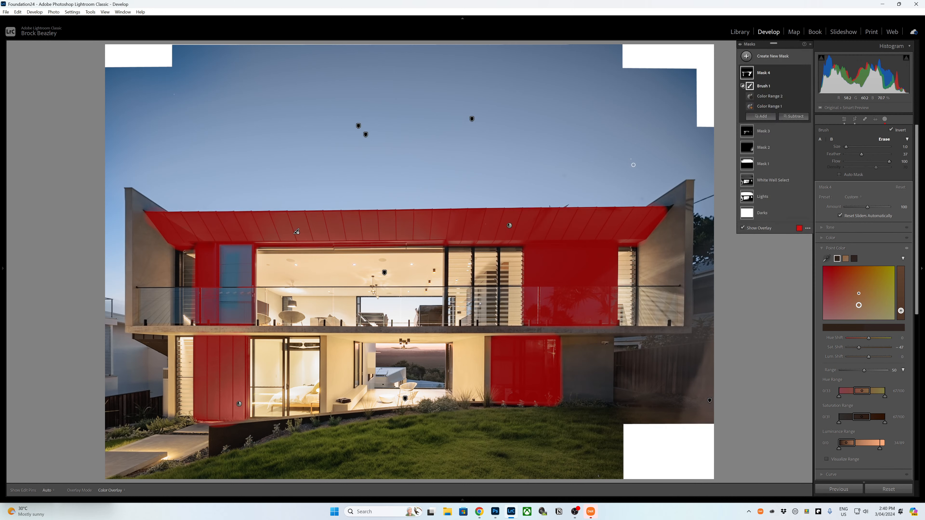
key(h)
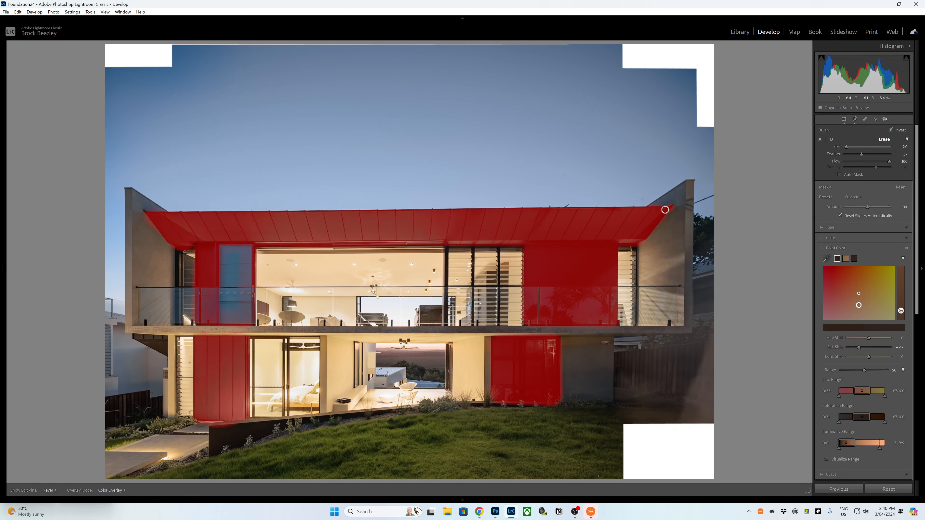
key(h)
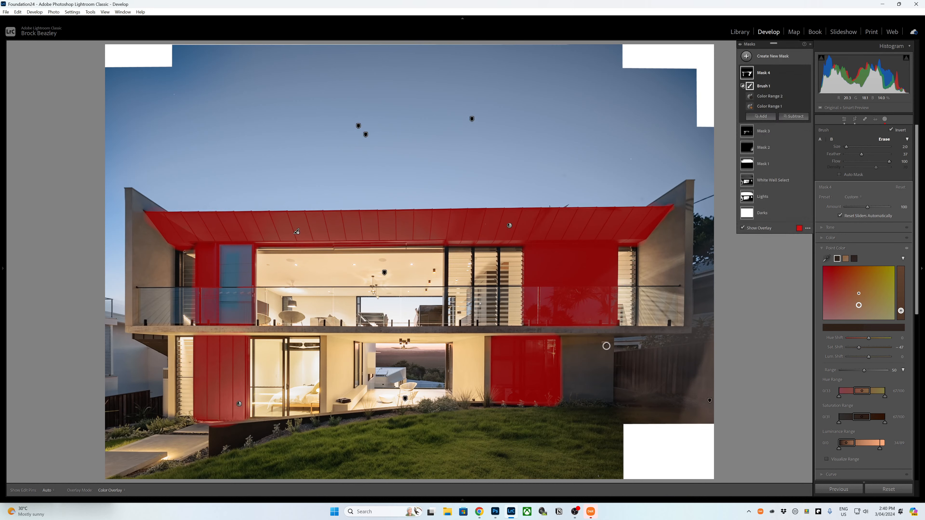
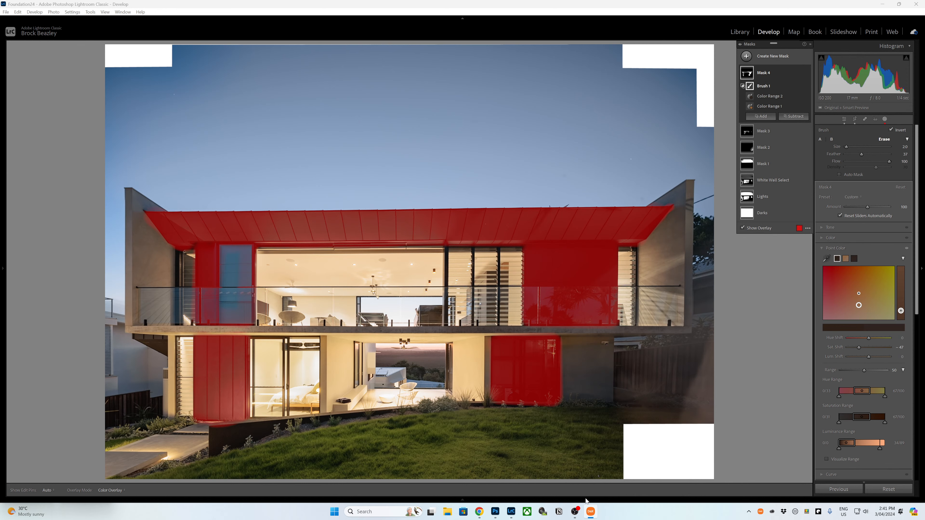
click(886, 121)
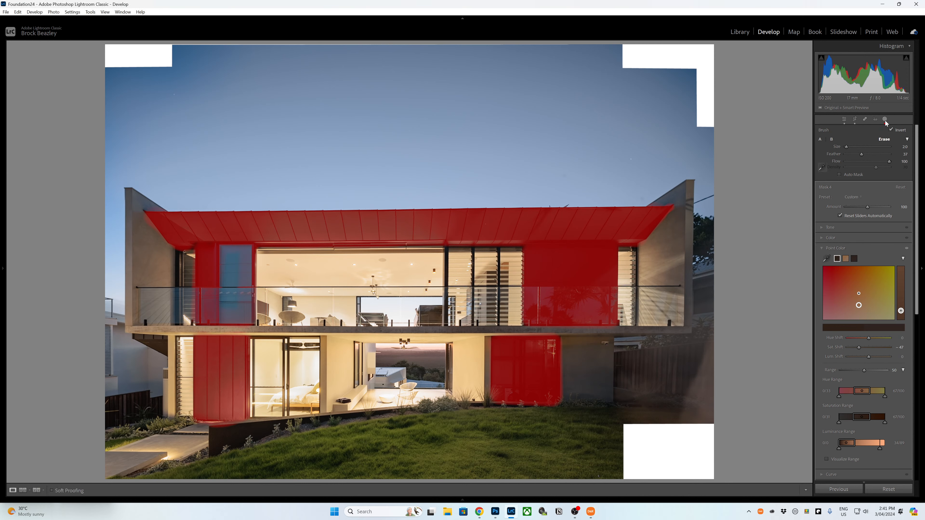
Open the last photo in the collection, the pool-side view, and create a Select Sky mask.
mouse_move(699, 499)
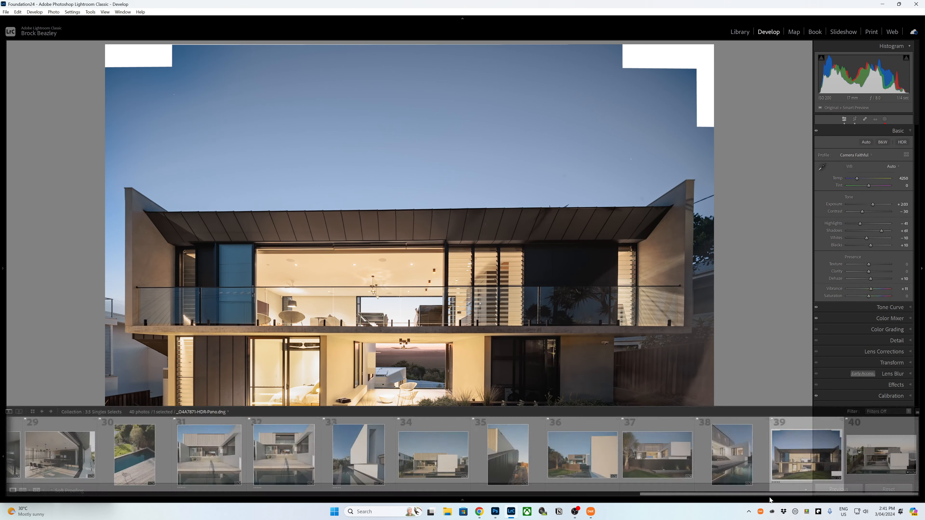
click(876, 467)
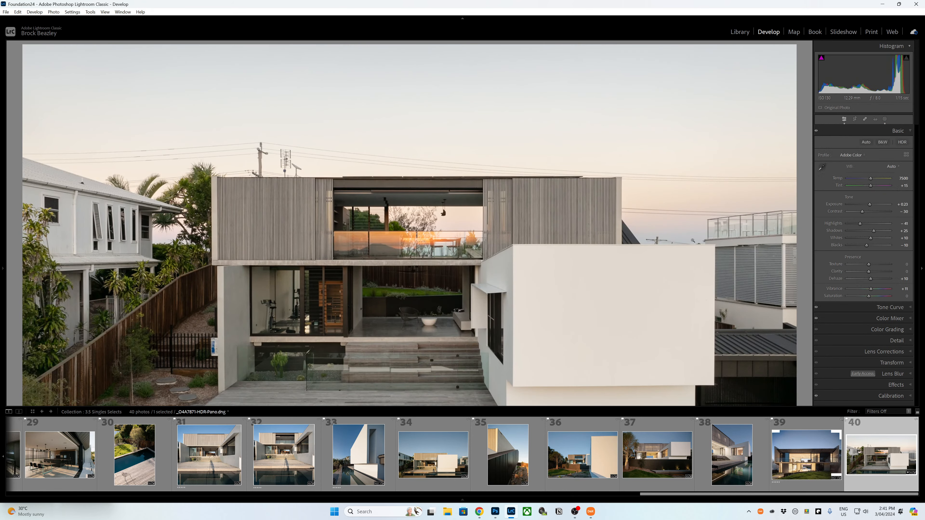
click(885, 121)
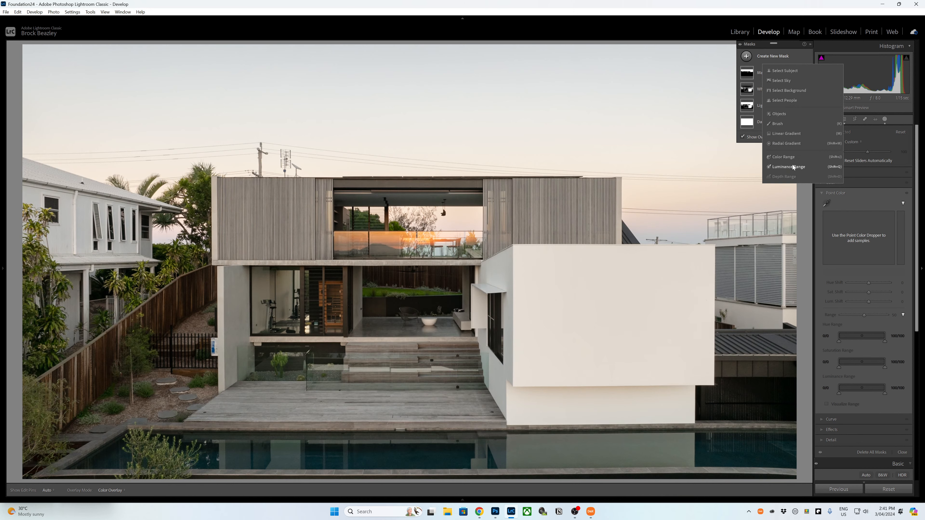
click(782, 81)
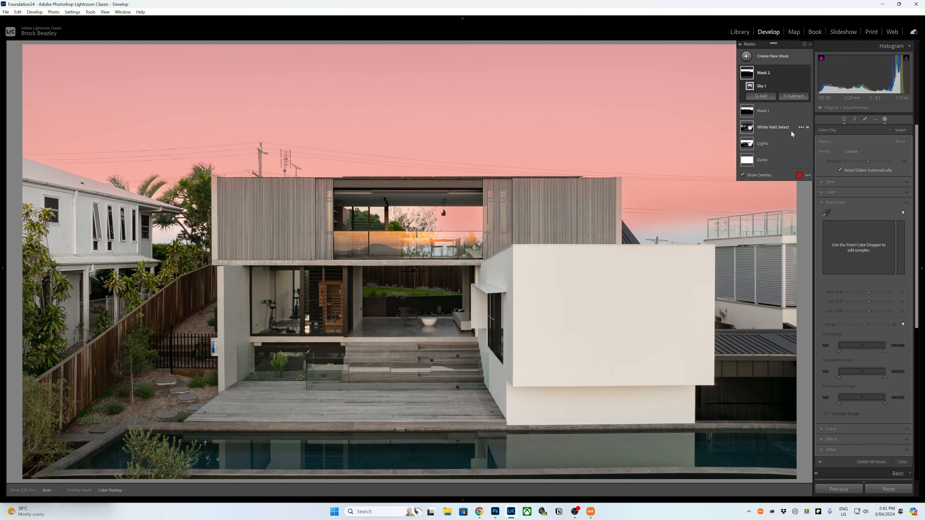
Intersect Mask 2 with a colour range sampled from the upper sky, with Refine at about 85.
click(801, 72)
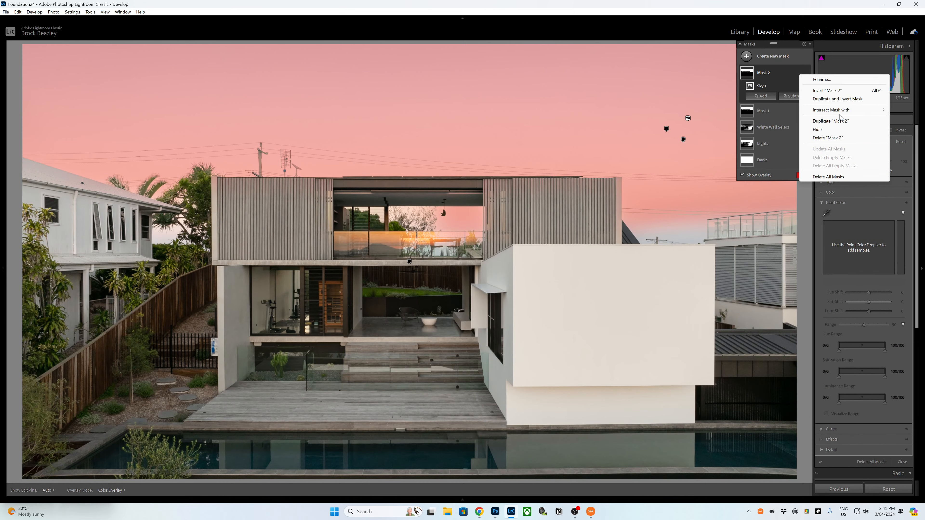
mouse_move(830, 109)
click(766, 182)
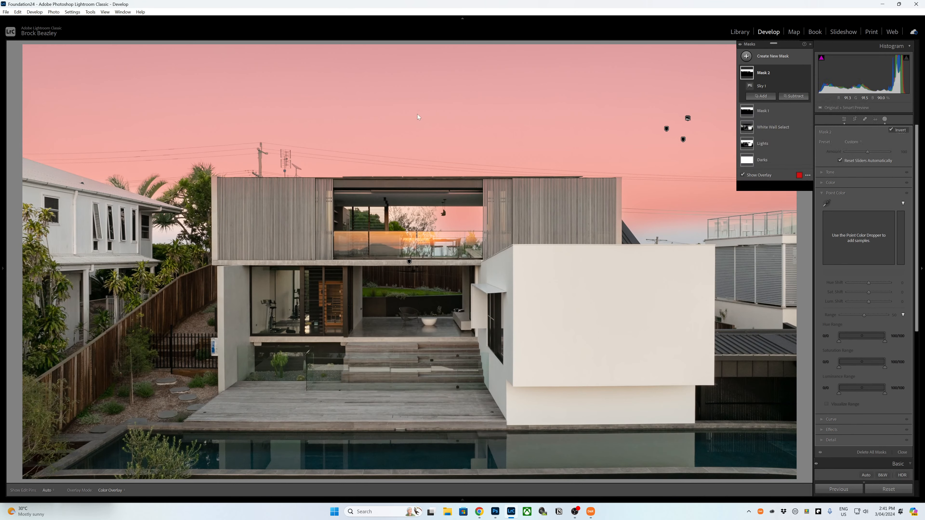
click(428, 118)
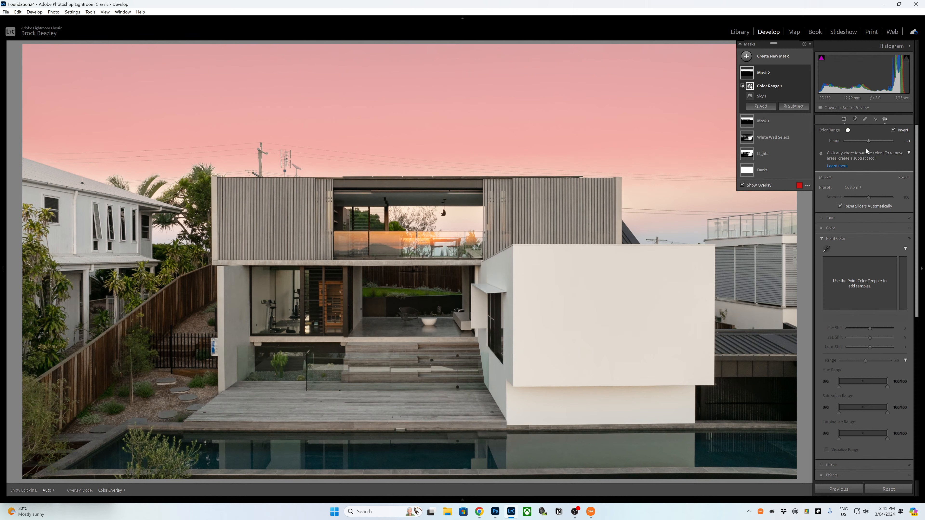
drag(881, 141, 885, 142)
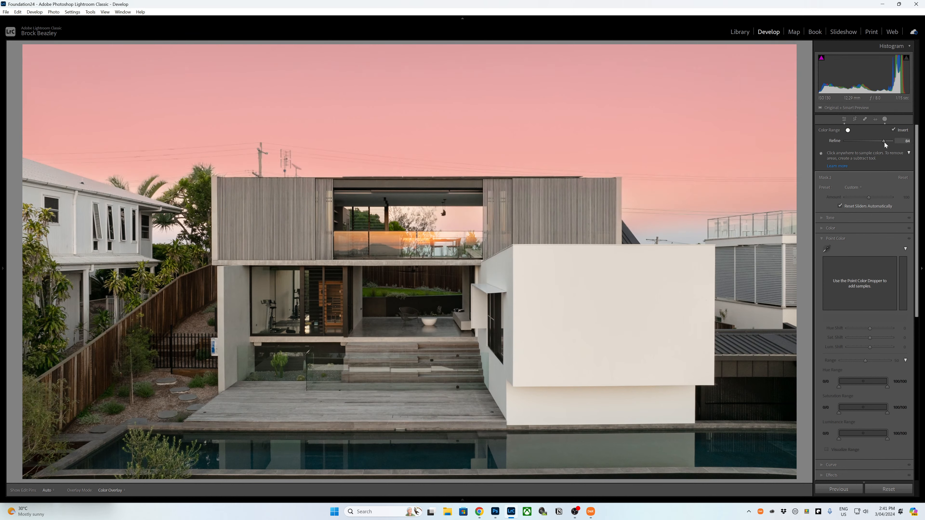
Lower Mask 2's exposure and temperature to darken and cool the sky, reduce the mask amount, and close masking.
click(832, 217)
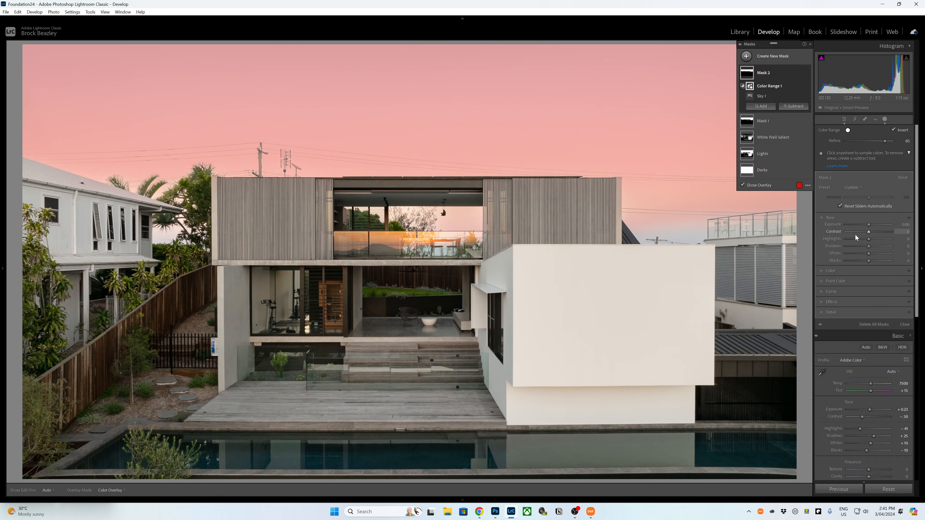
mouse_move(869, 225)
mouse_down()
mouse_move(862, 243)
mouse_move(867, 235)
mouse_up()
click(847, 271)
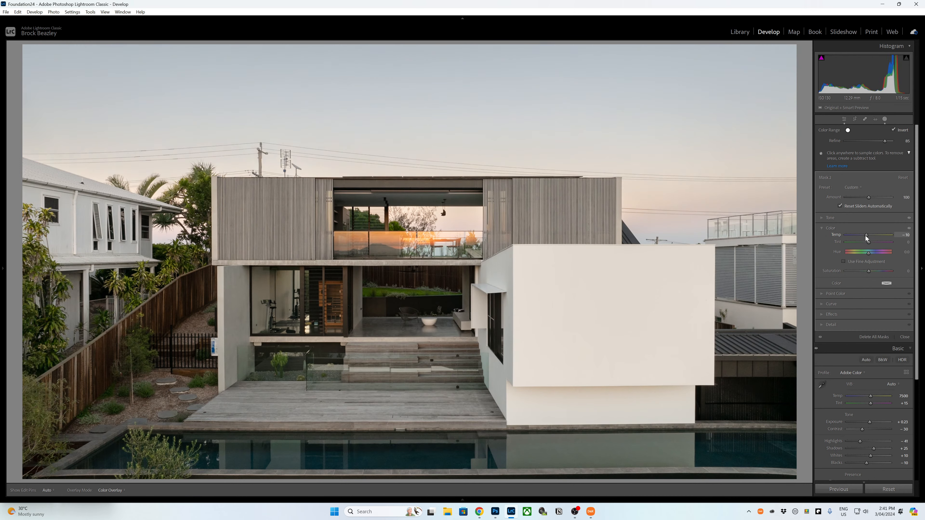
drag(866, 235, 866, 235)
drag(868, 198, 851, 195)
click(885, 119)
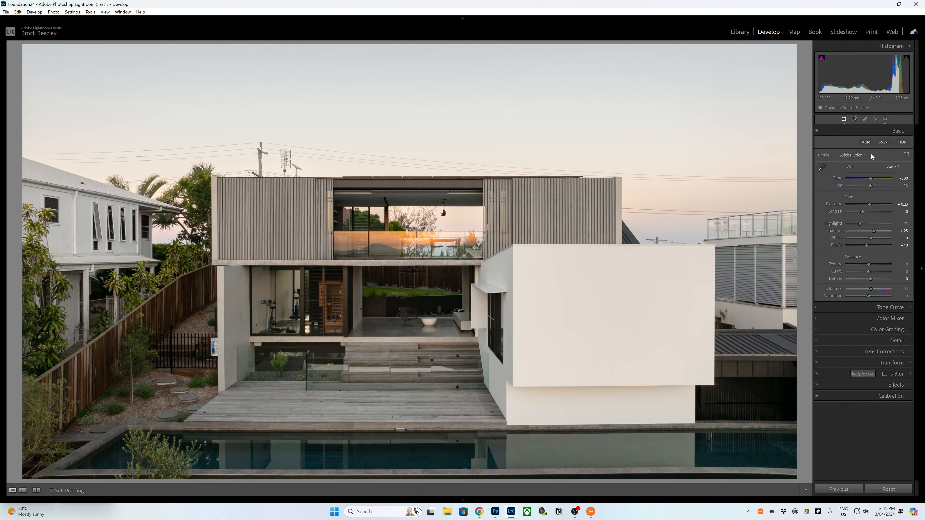
Create a Color Range mask sampled from the large white wall, with Refine at about 19.
click(886, 119)
click(763, 57)
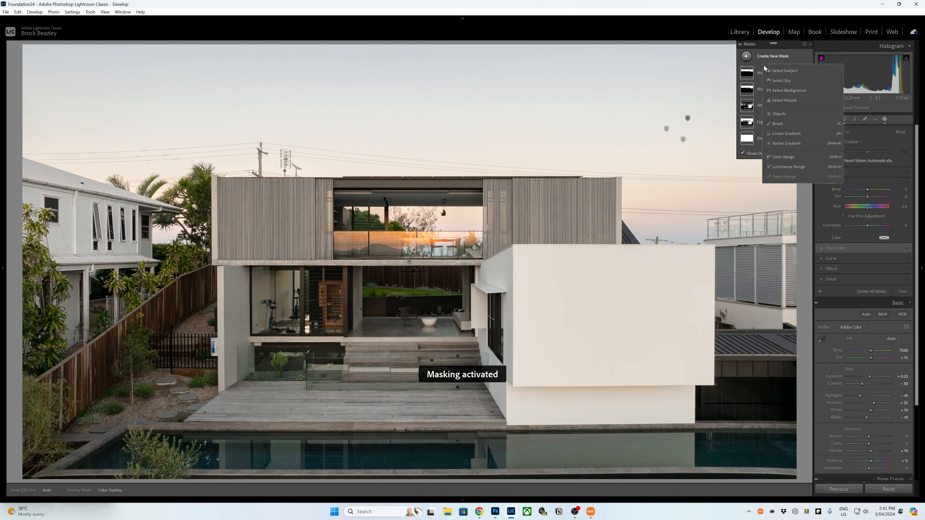
click(787, 156)
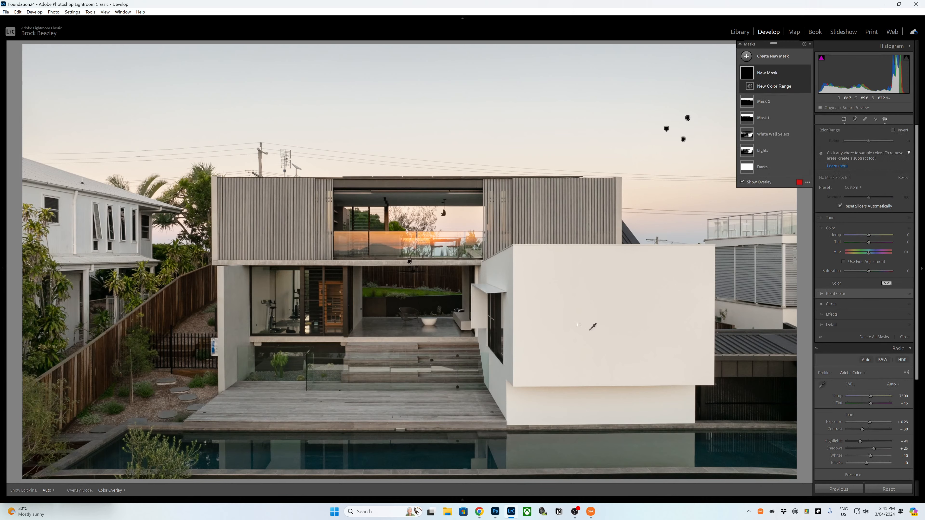
click(583, 327)
mouse_move(868, 142)
mouse_down()
mouse_move(840, 142)
mouse_move(852, 141)
mouse_up()
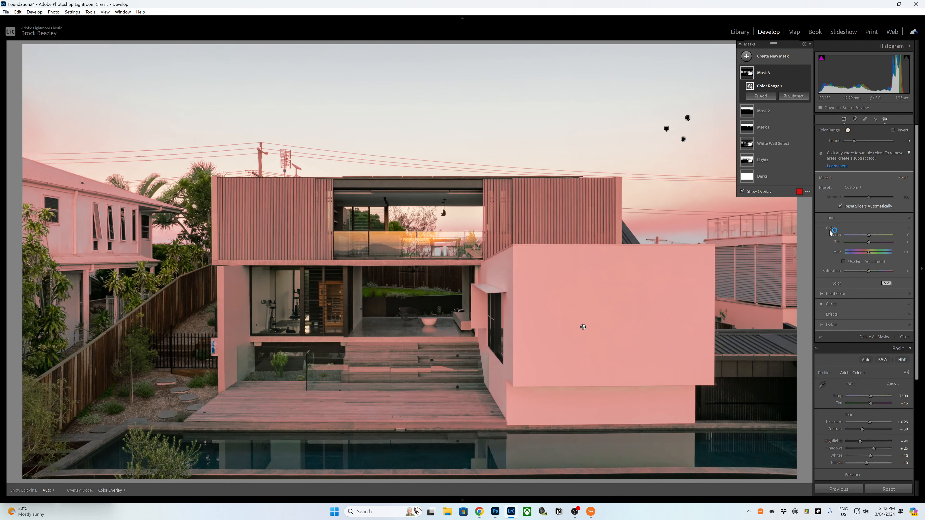
Sample two wall tones with Point Color in Mask 3 and set their saturation shifts to about -22 and -33.
click(835, 294)
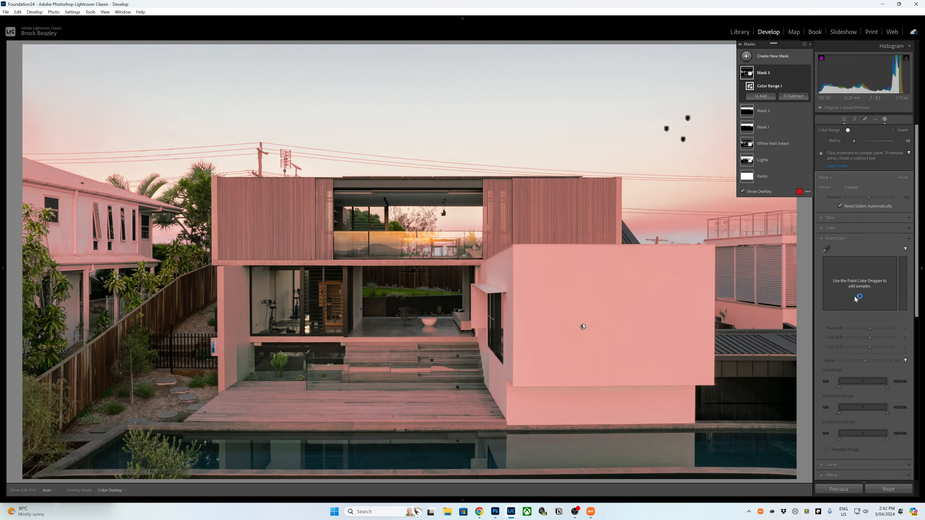
click(827, 249)
click(682, 382)
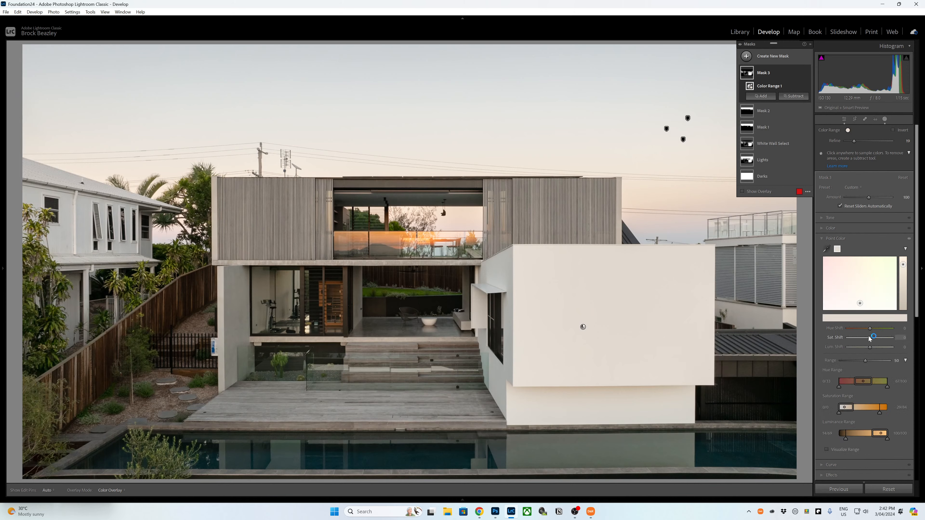
drag(869, 338, 862, 338)
click(827, 250)
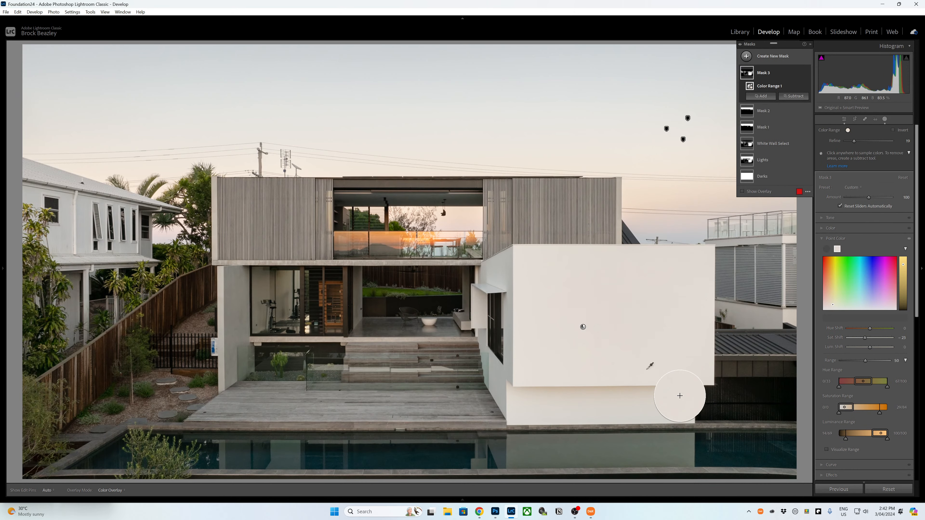
click(640, 382)
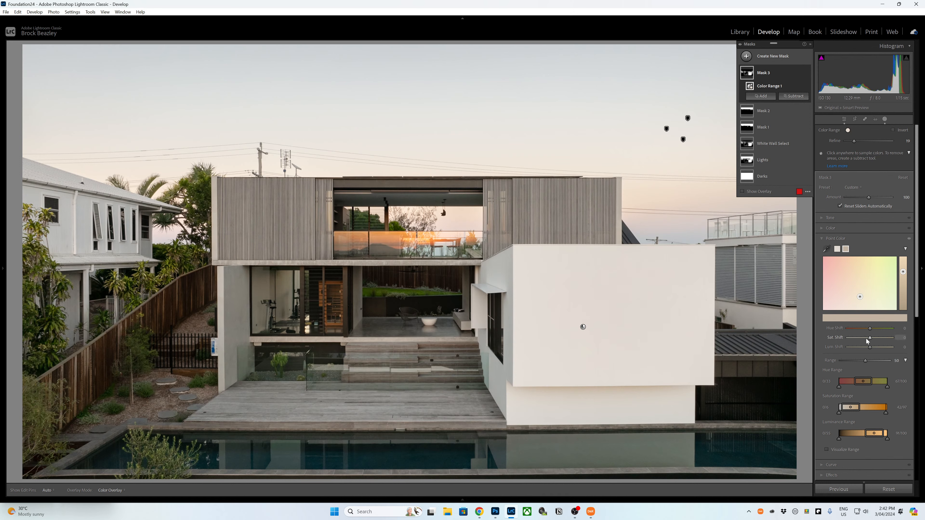
drag(870, 338, 862, 339)
Subtract the sky and the upper-floor timber cladding, selected as an object, from Mask 3 and show its overlay.
click(794, 96)
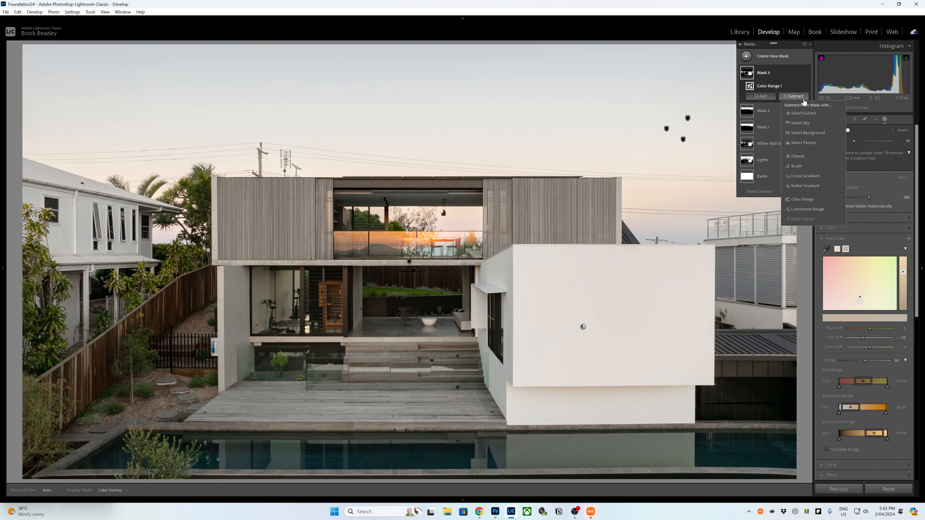
click(800, 123)
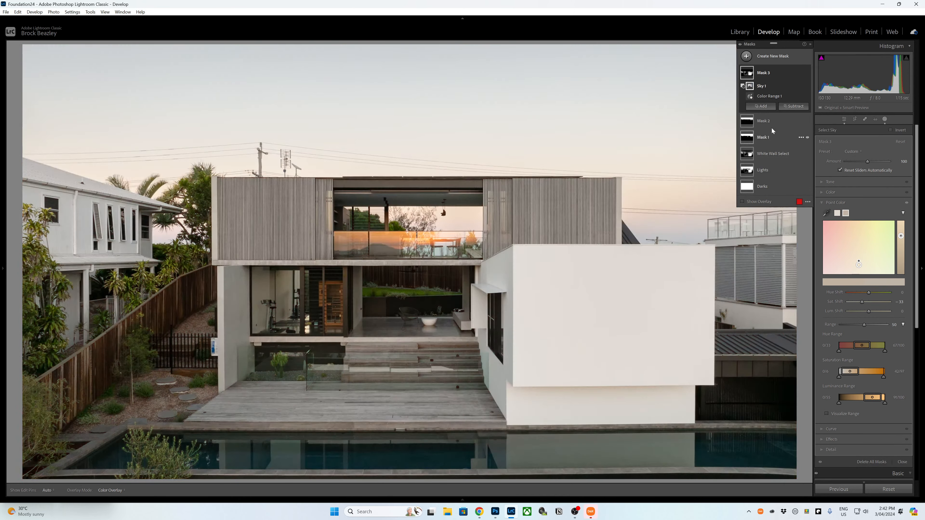
click(794, 106)
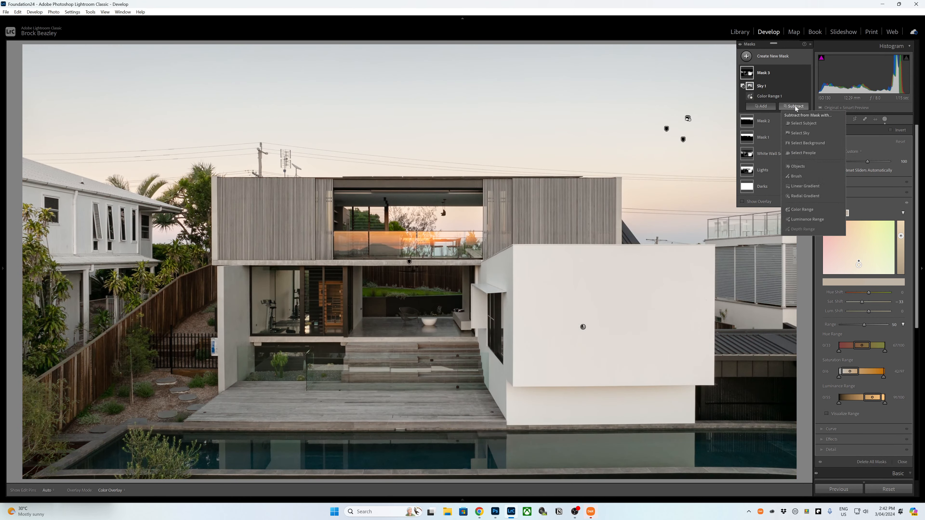
click(808, 157)
click(845, 141)
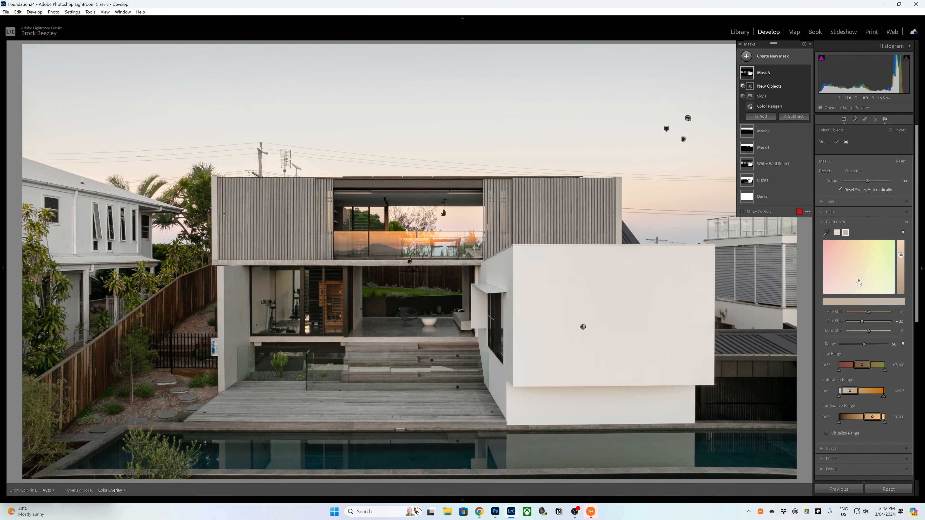
drag(212, 180, 626, 263)
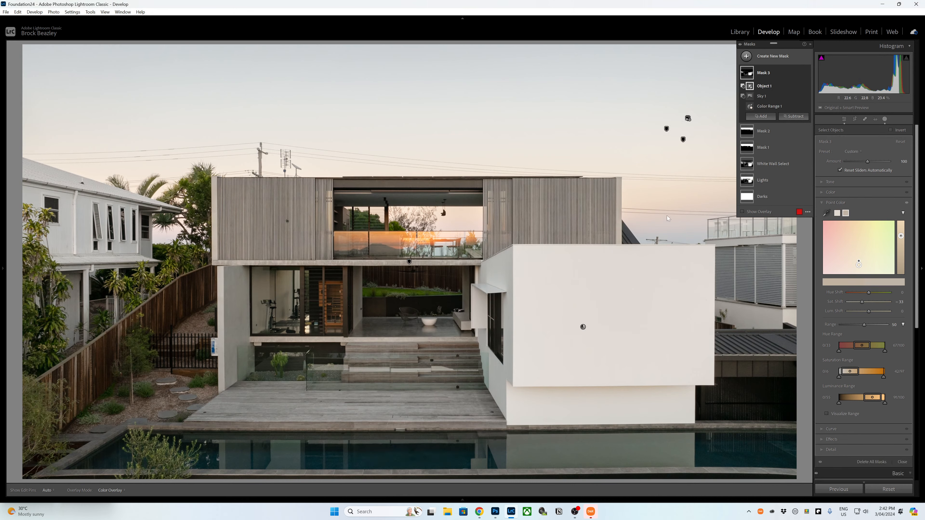
click(794, 116)
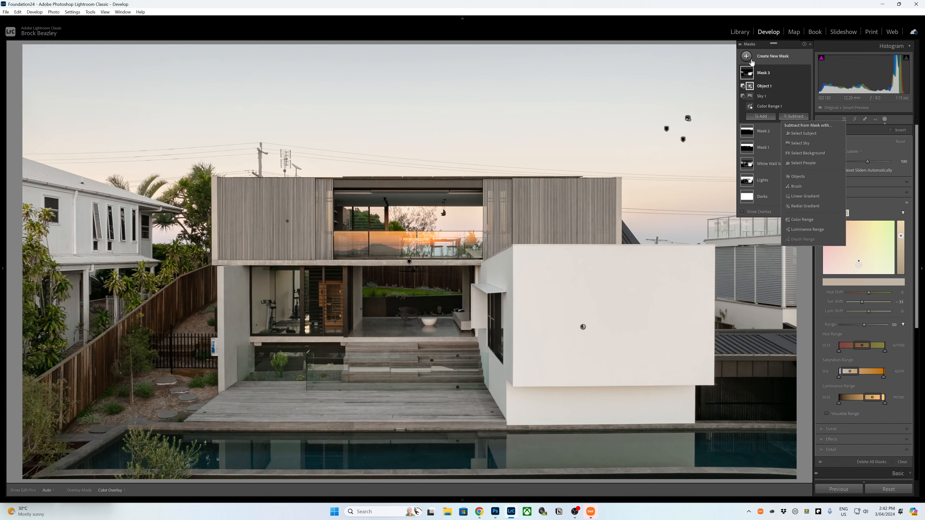
click(772, 75)
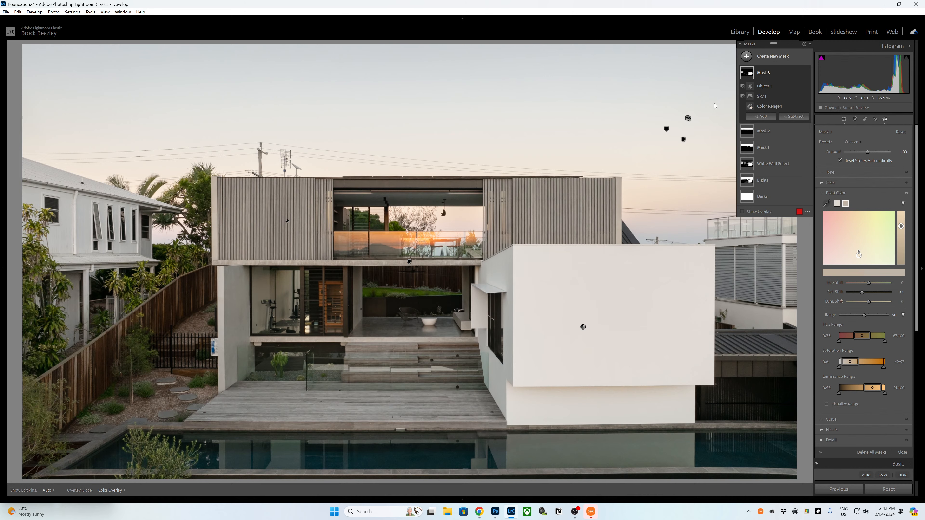
key(o)
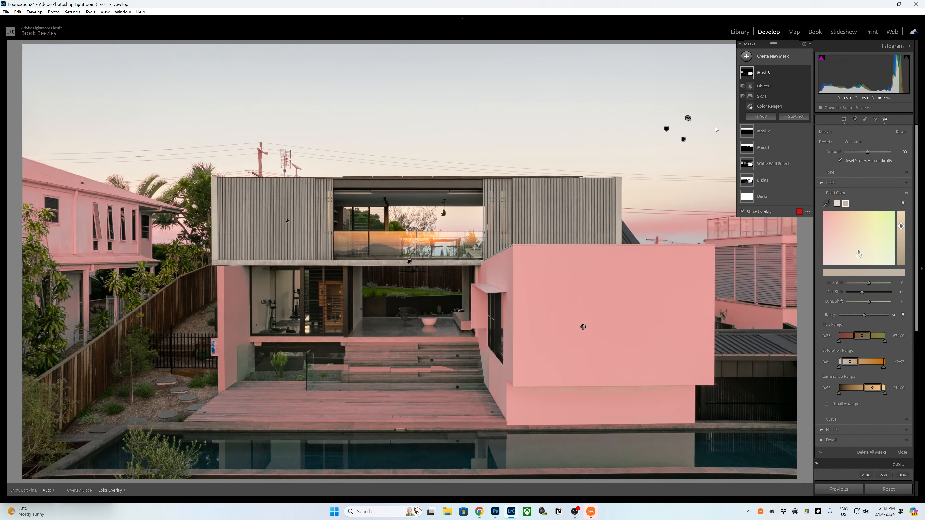
Subtract the sky remnants and rooftop balustrade beside the house from Mask 3 using a brush with flow and density at 100.
click(788, 116)
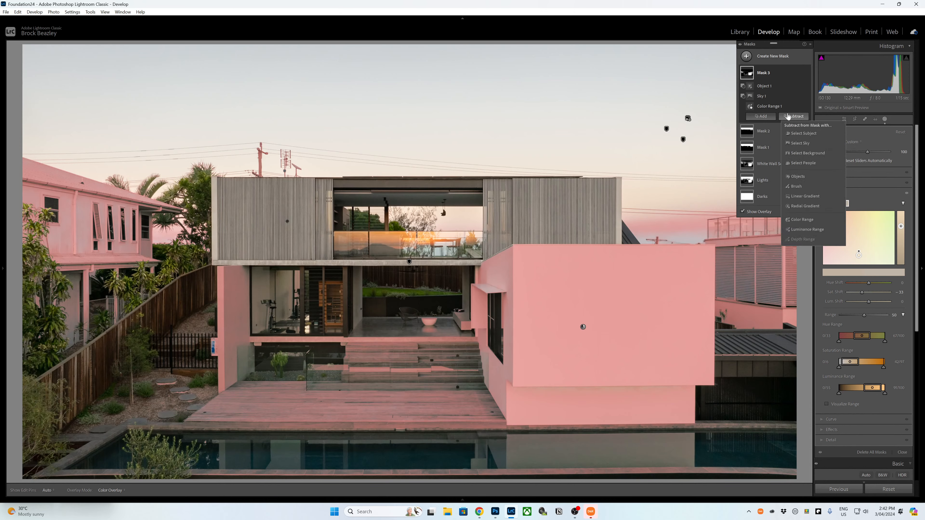
click(797, 186)
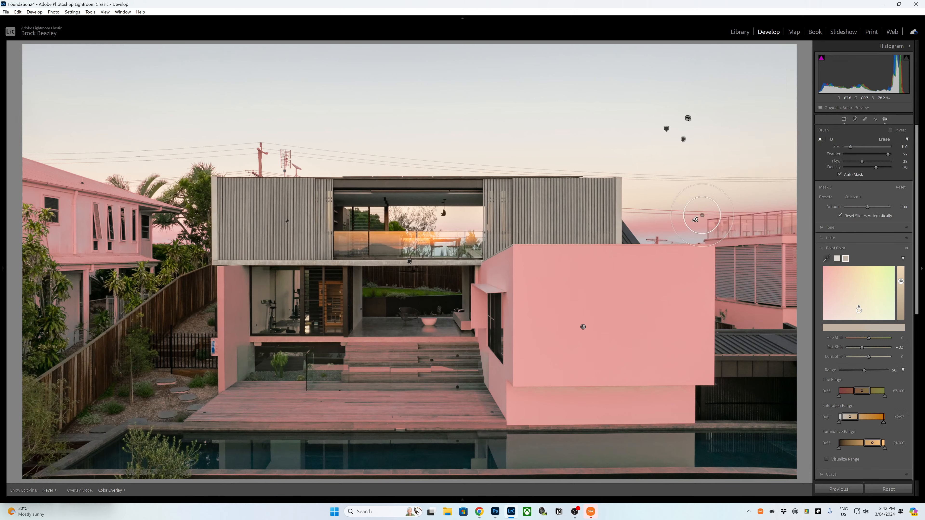
drag(703, 216, 729, 219)
drag(863, 161, 893, 168)
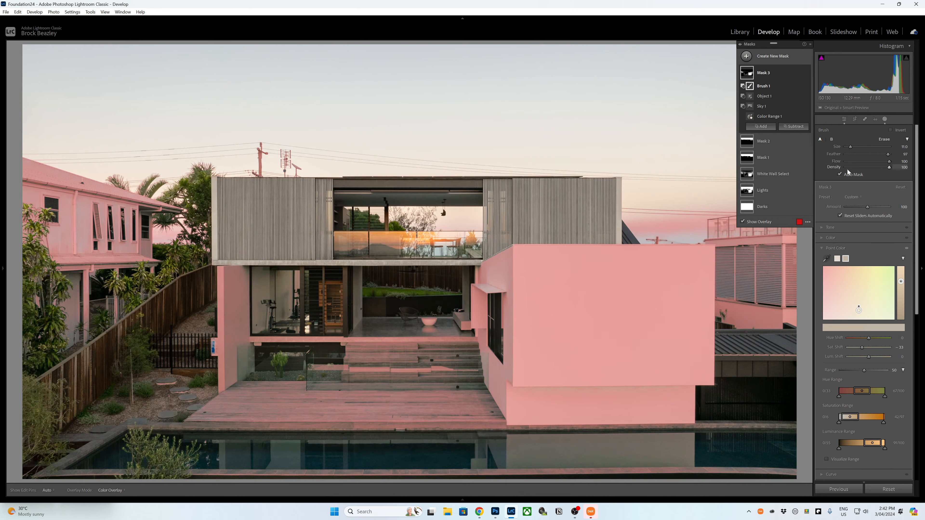
scroll(685, 121, down, 3)
drag(685, 120, 777, 215)
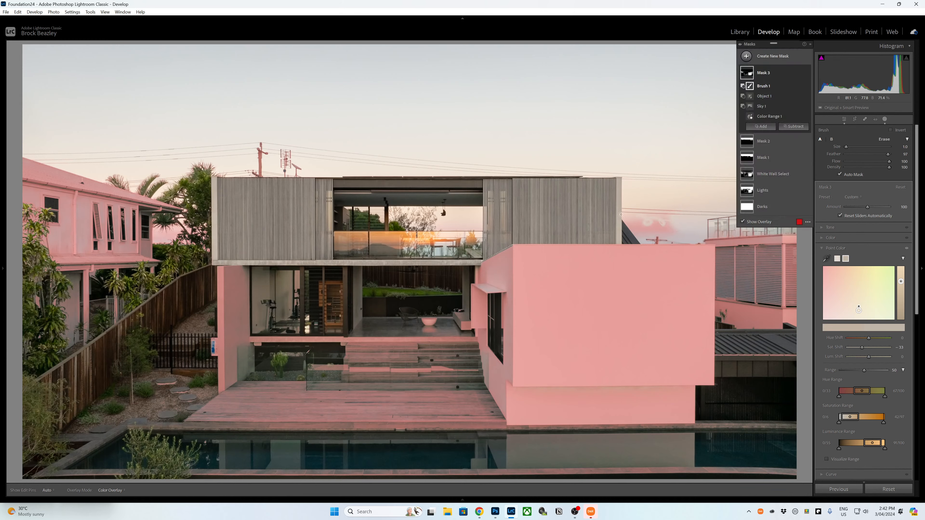
scroll(688, 118, up, 1)
drag(666, 217, 629, 229)
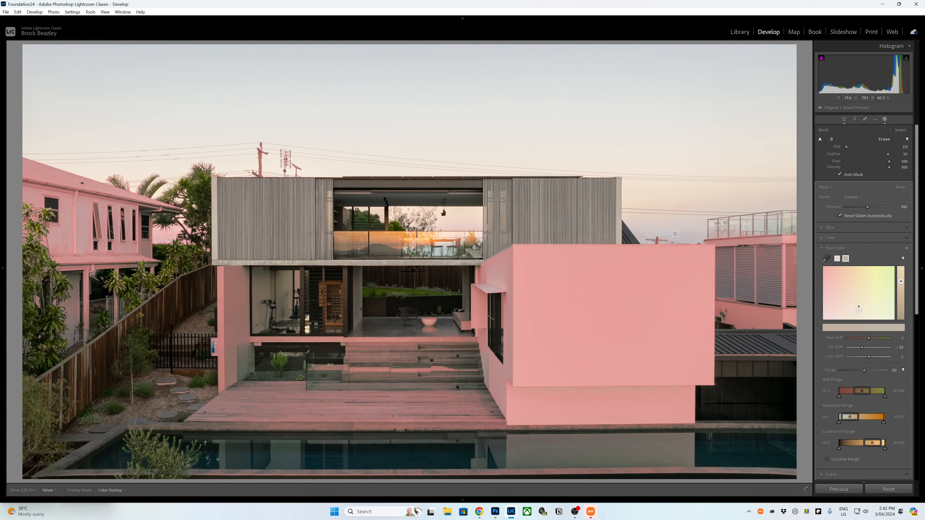
Examine Mask 3's coverage over the timber cladding and ground-floor interior, and turn off its overlay.
key(h)
scroll(716, 201, up, 4)
key(h)
scroll(773, 214, up, 3)
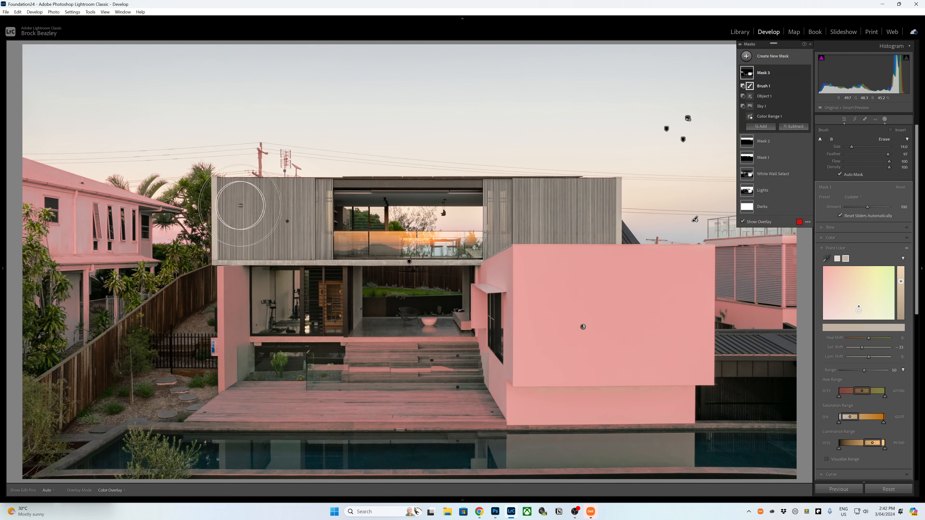
key(h)
scroll(329, 301, down, 1)
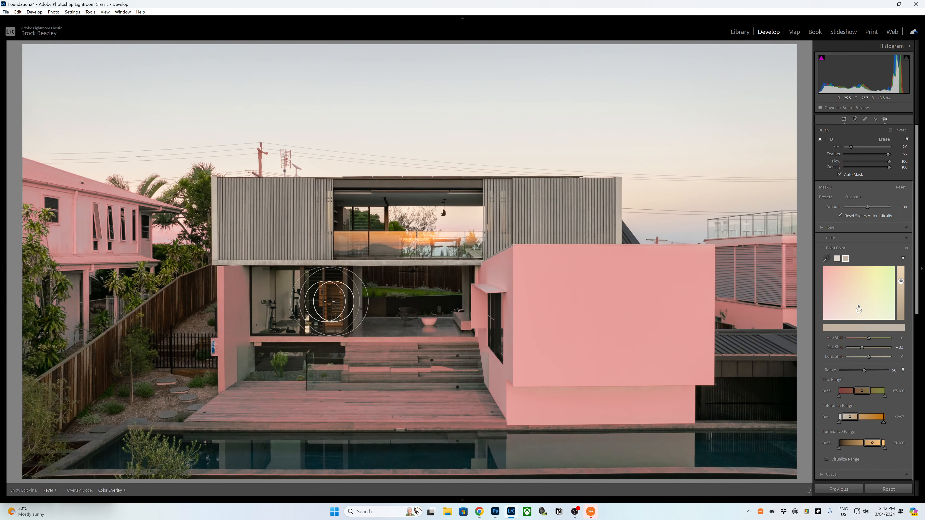
scroll(320, 295, down, 2)
key(h)
key(h)
key(h)
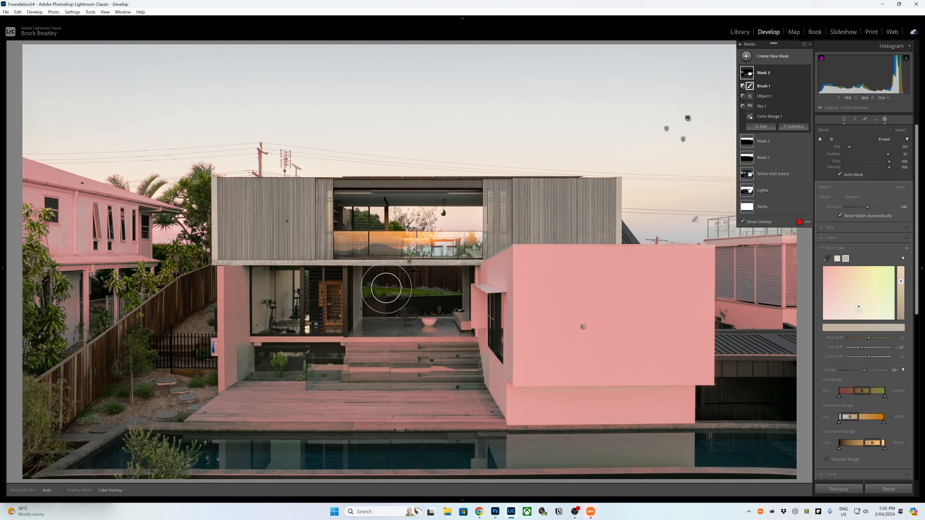
key(o)
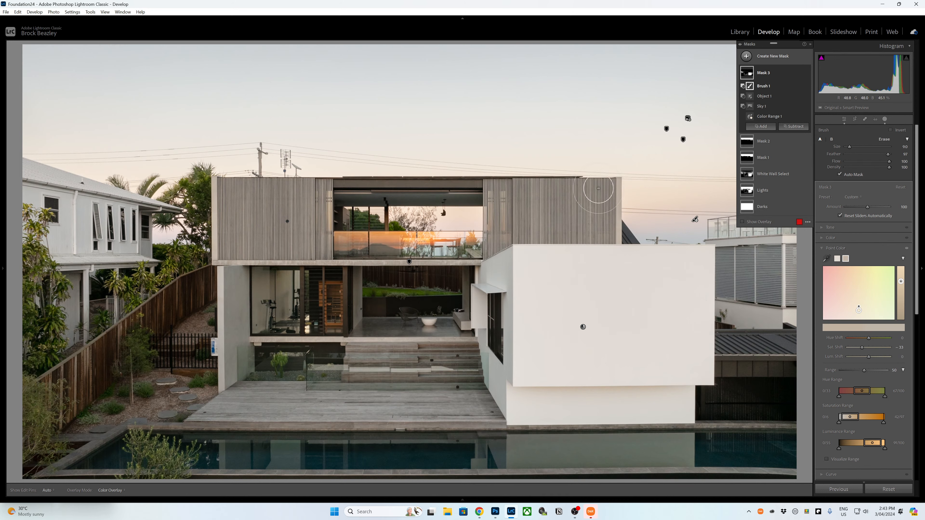
Create an object mask of the upper-floor glass balustrade and set its saturation to 12.
click(770, 58)
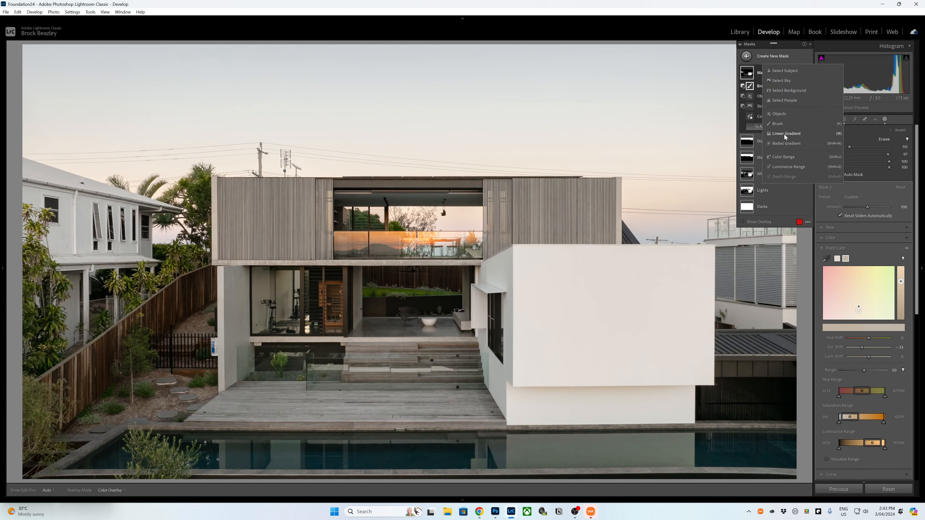
click(784, 114)
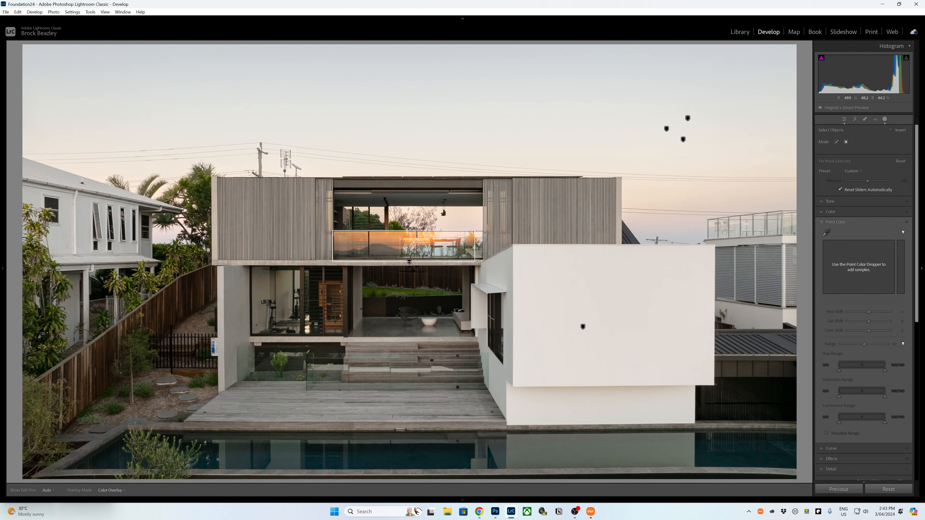
click(419, 244)
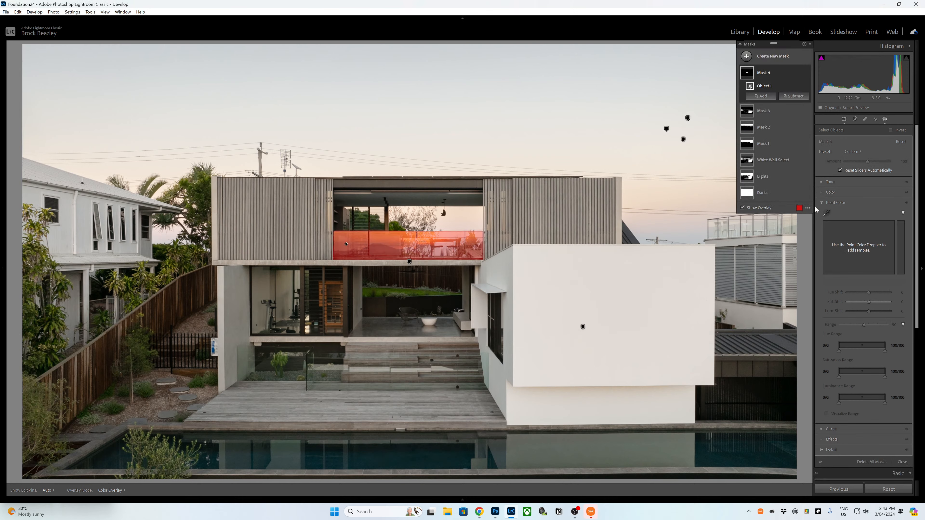
click(833, 193)
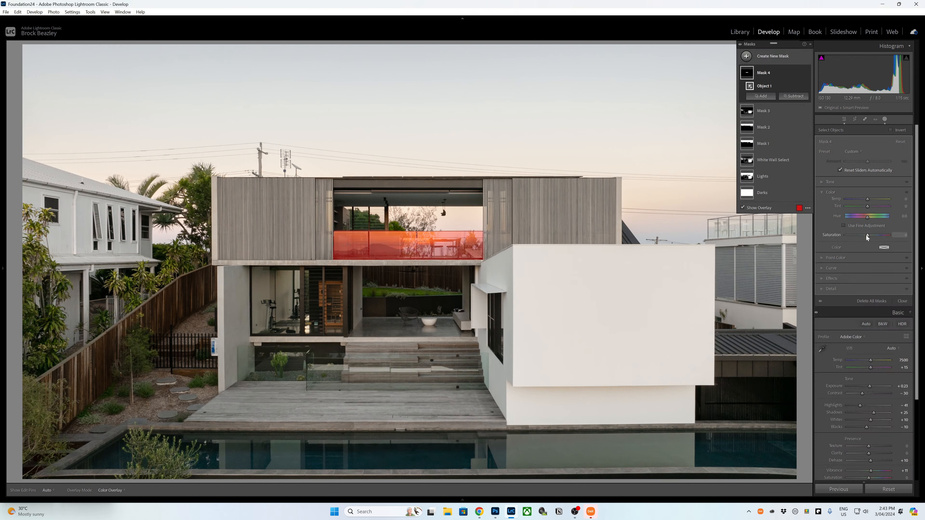
drag(866, 235, 870, 235)
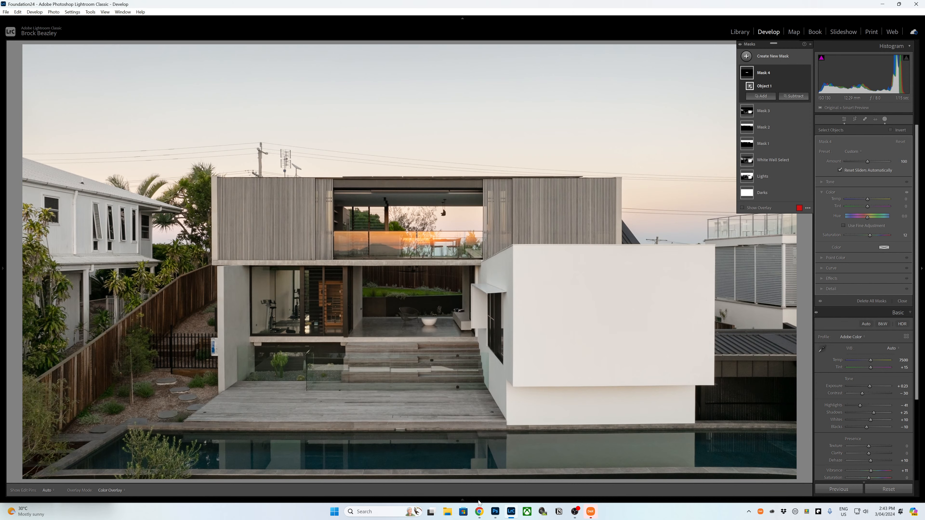
Open the first photo in the collection and create a Color Range mask sampled from the shaded foreground garden.
mouse_move(479, 502)
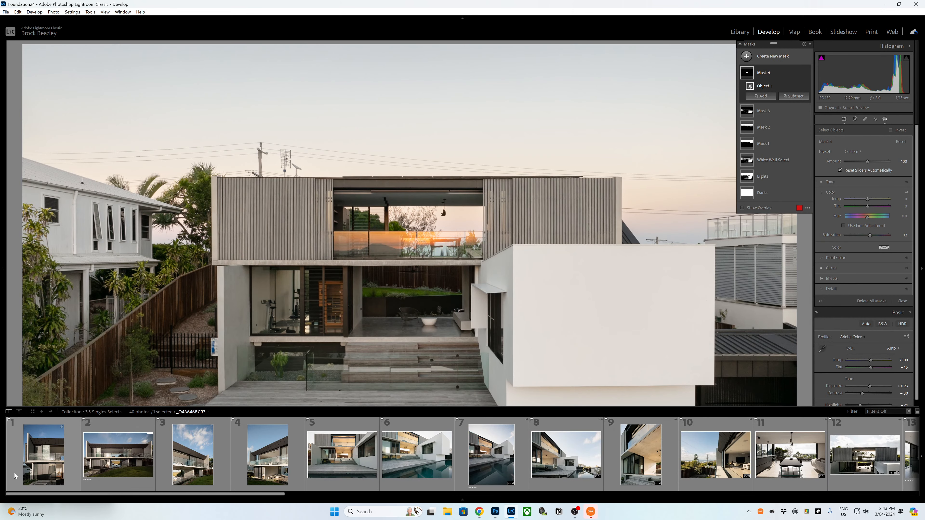
click(54, 458)
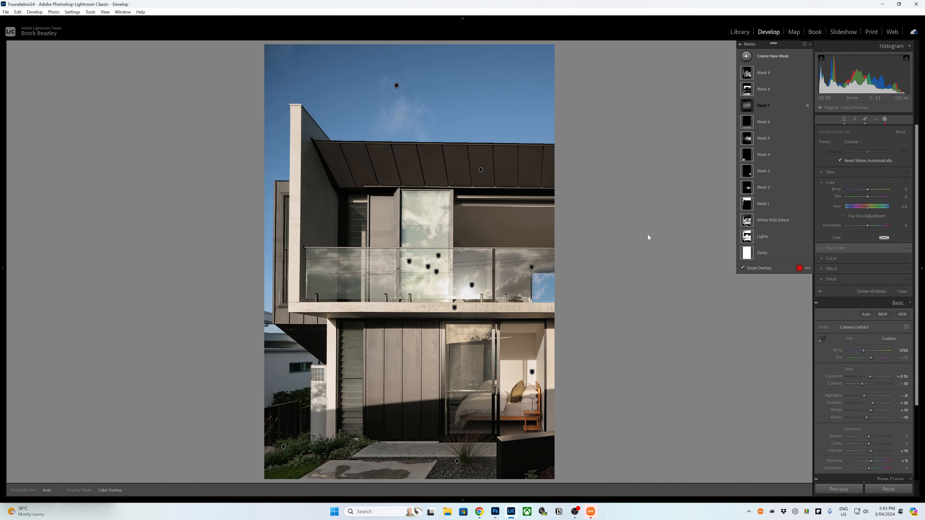
click(761, 59)
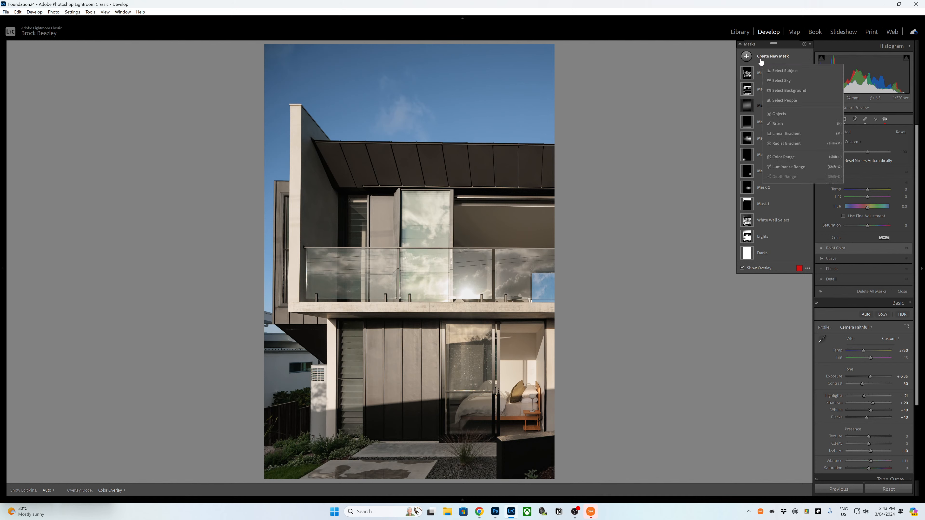
click(783, 156)
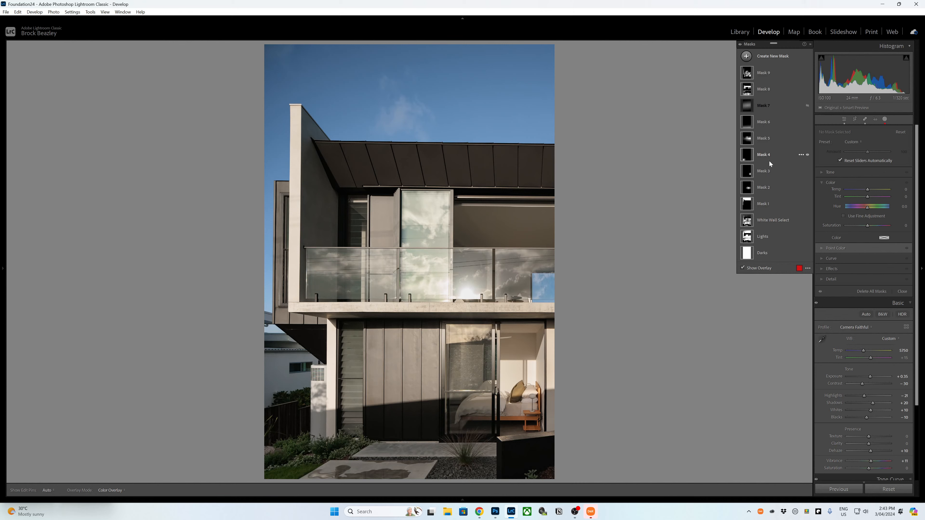
click(310, 466)
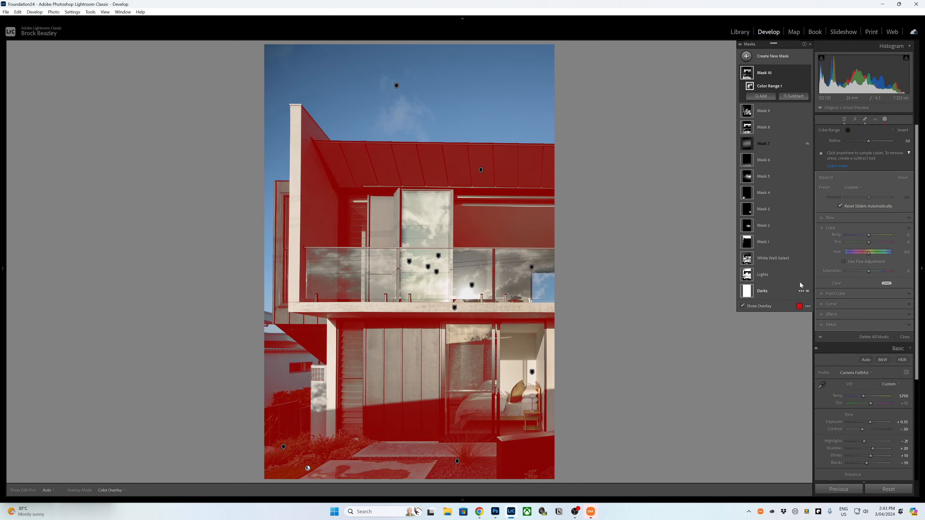
Raise Mask 10's saturation and set its shadows to 41.
drag(866, 272, 878, 271)
click(861, 220)
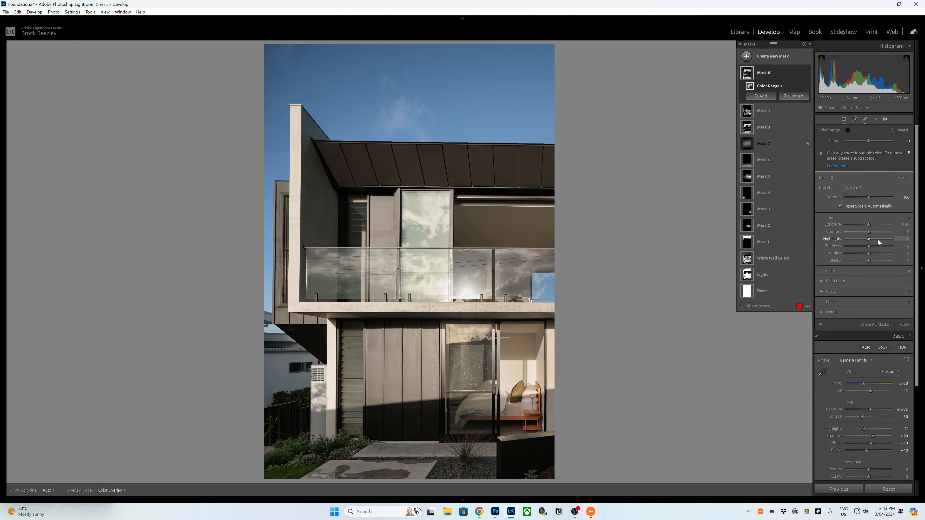
drag(879, 246, 878, 246)
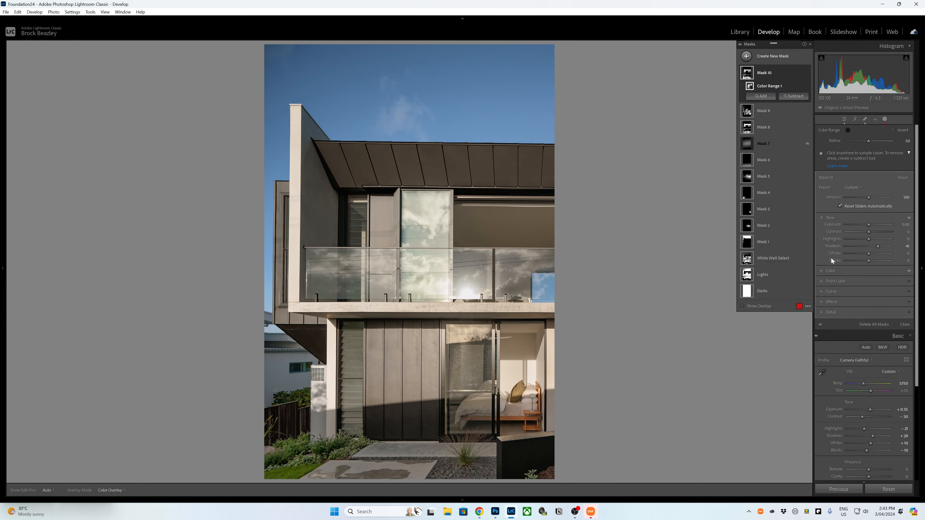
Intersect Mask 10 with a small brush at feather 100 and paint over the lawn in the photo's lower-left corner.
key(alt+k)
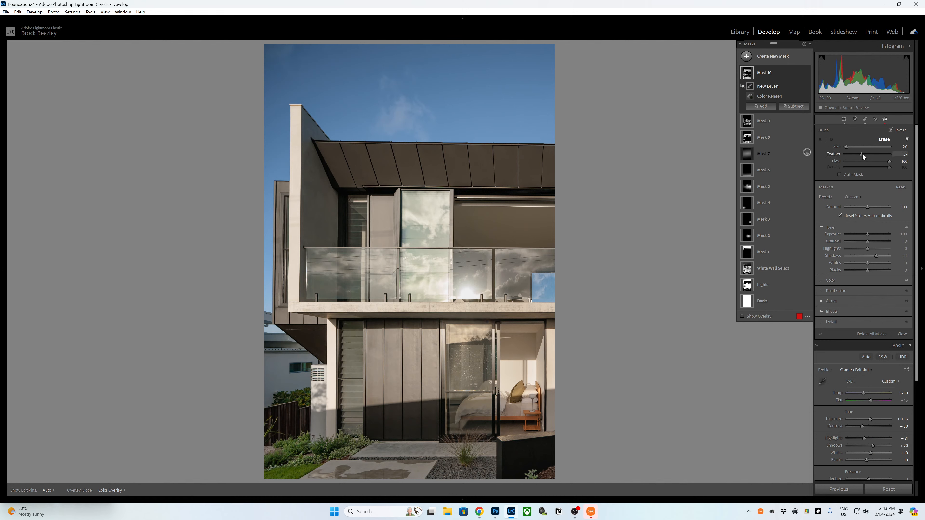
mouse_move(872, 154)
mouse_down()
mouse_move(893, 155)
mouse_move(848, 147)
mouse_up()
key(shift+w)
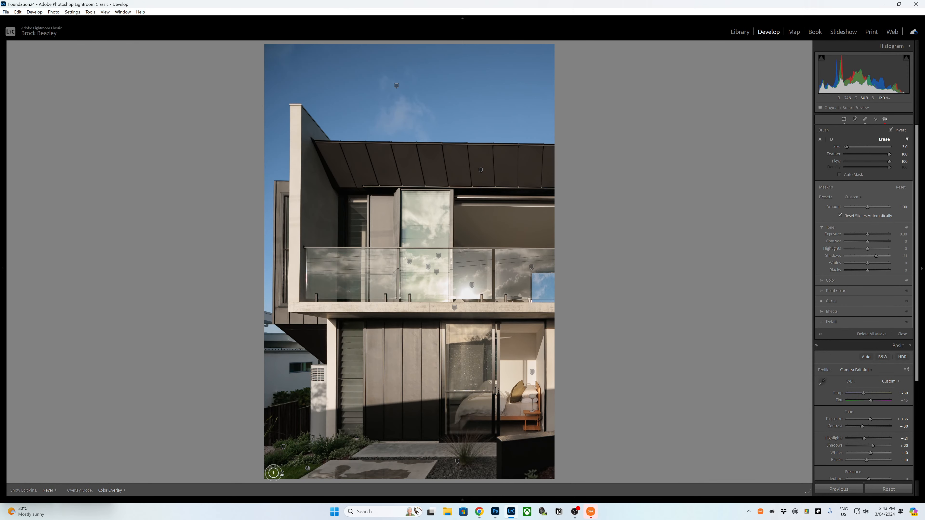
key(bracketleft)
drag(273, 473, 317, 462)
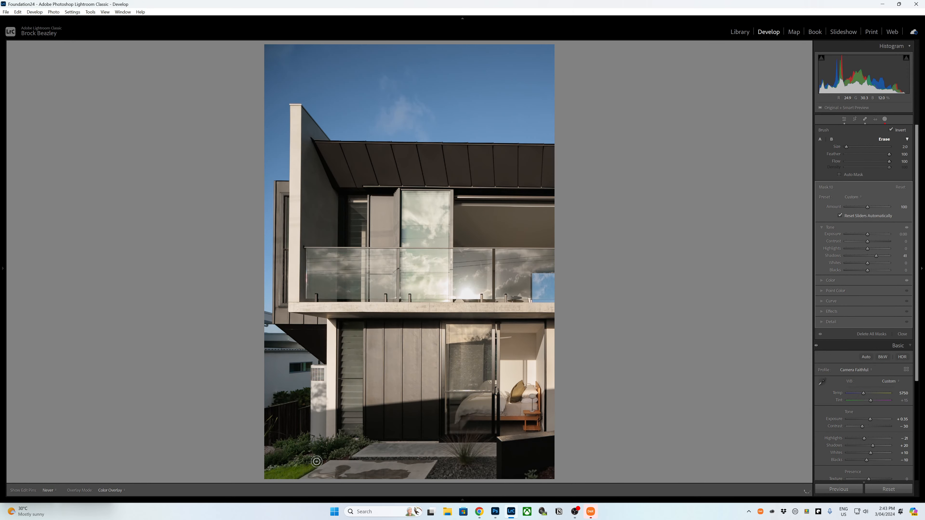
Paint the garden bed and the hedge behind the fence into Mask 10, resizing the brush to fit.
key(bracketright)
key(bracketright)
key(bracketright)
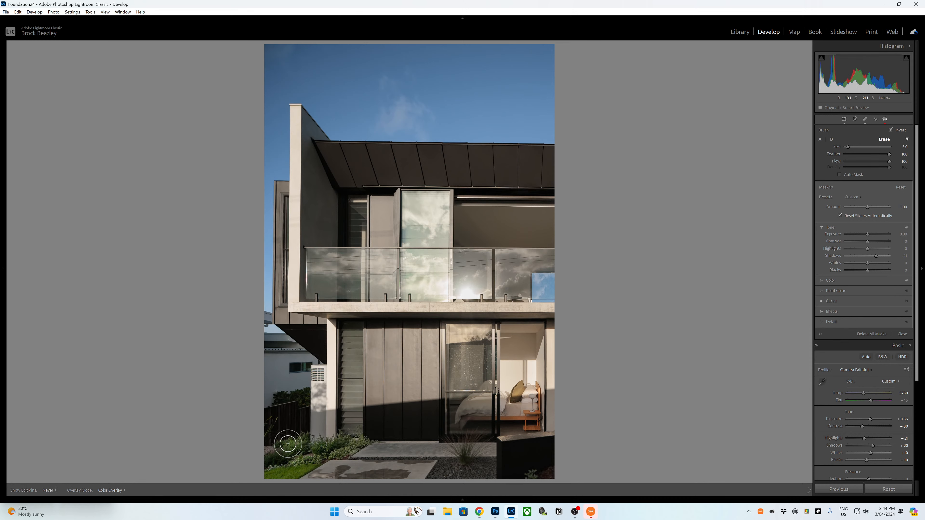
key(h)
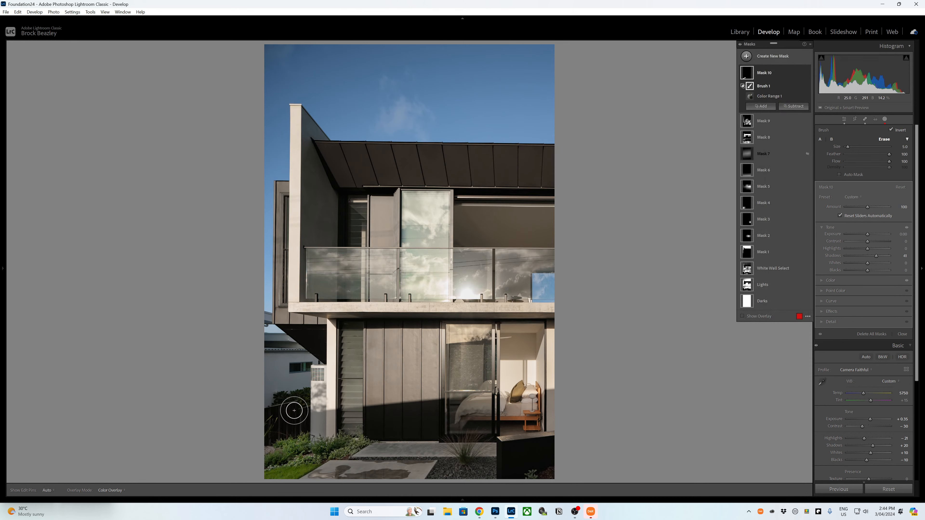
key(bracketleft)
key(bracketleft)
key(h)
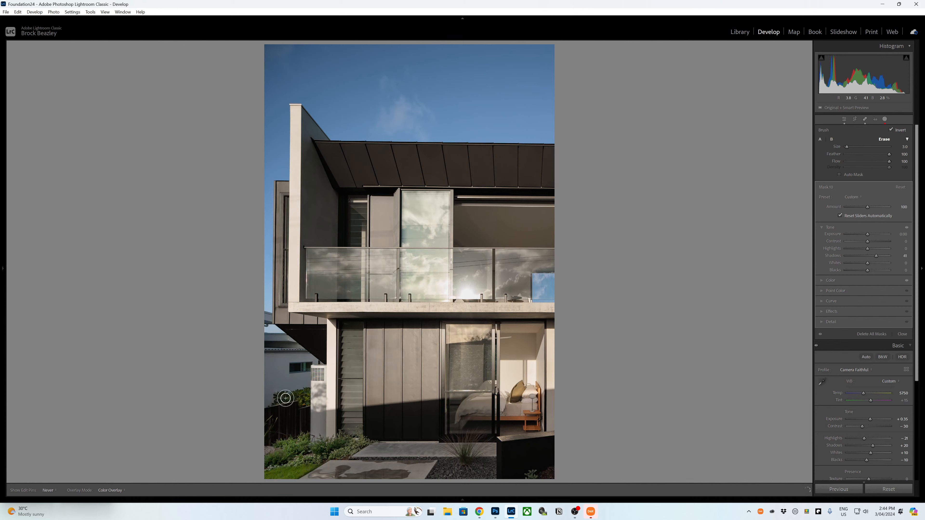
key(h)
Paint the plants beside the path into Mask 10 with a size 11 brush and reduce the mask amount to 55.
key(bracketright)
key(bracketright)
key(bracketright)
key(bracketright)
key(bracketright)
key(bracketright)
key(bracketright)
key(bracketright)
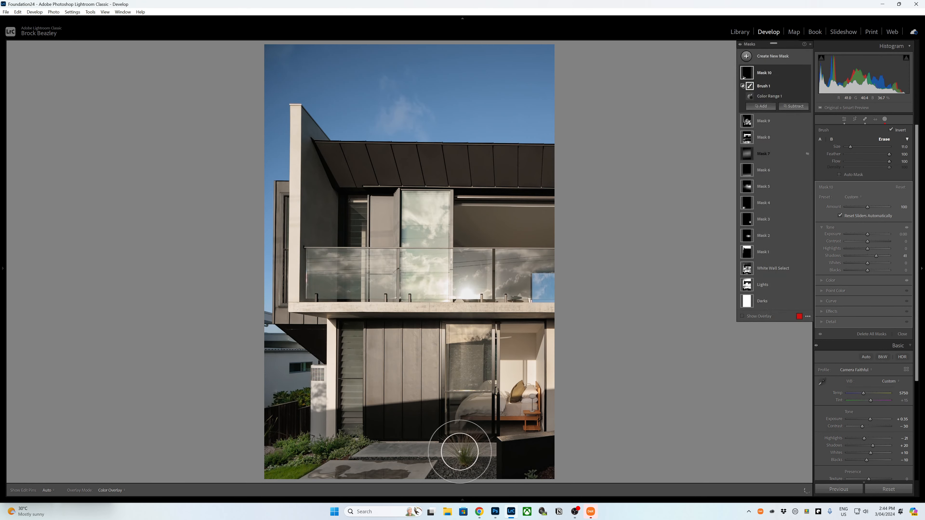
key(h)
key(h)
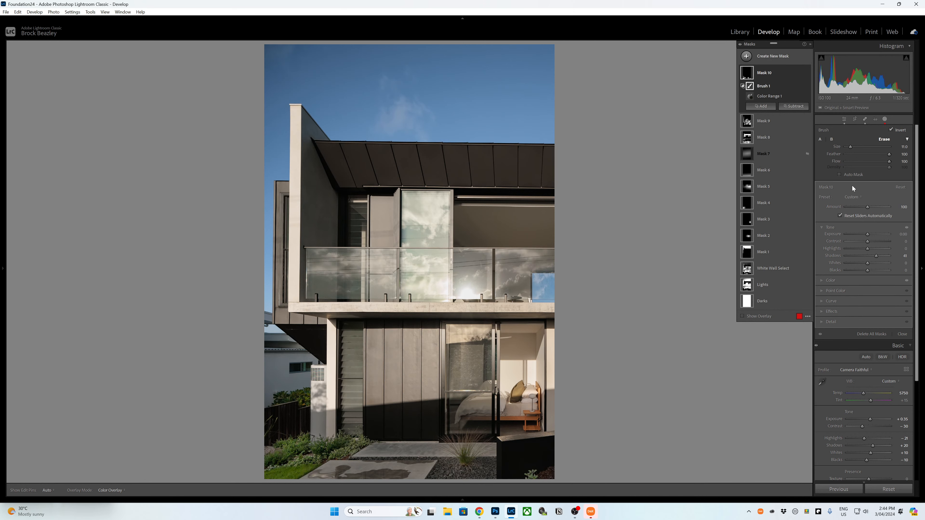
drag(868, 207, 857, 207)
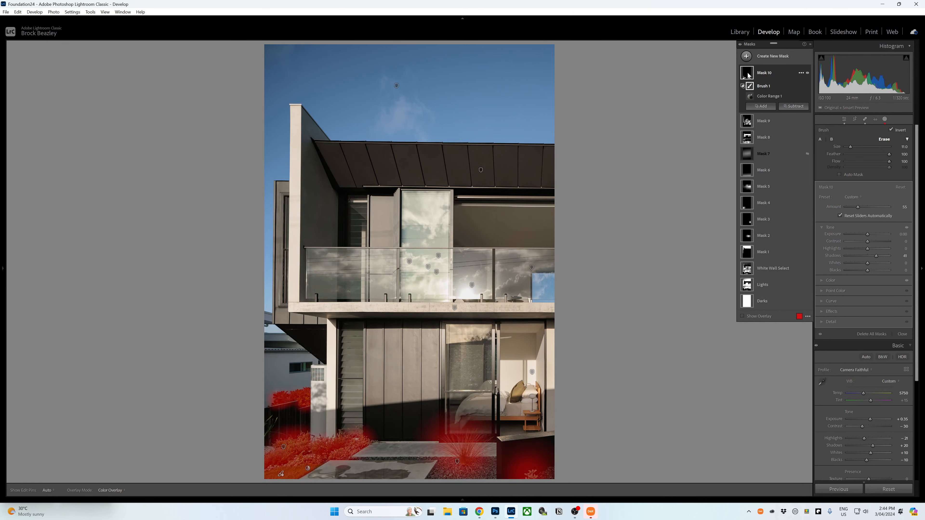
Create an object mask around the tall reflective glass panel on the upper floor.
click(761, 106)
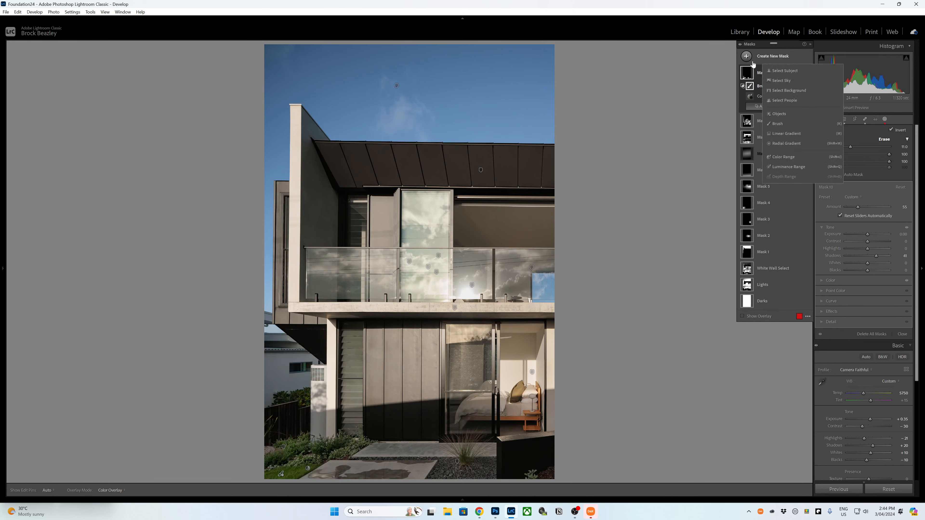
click(781, 113)
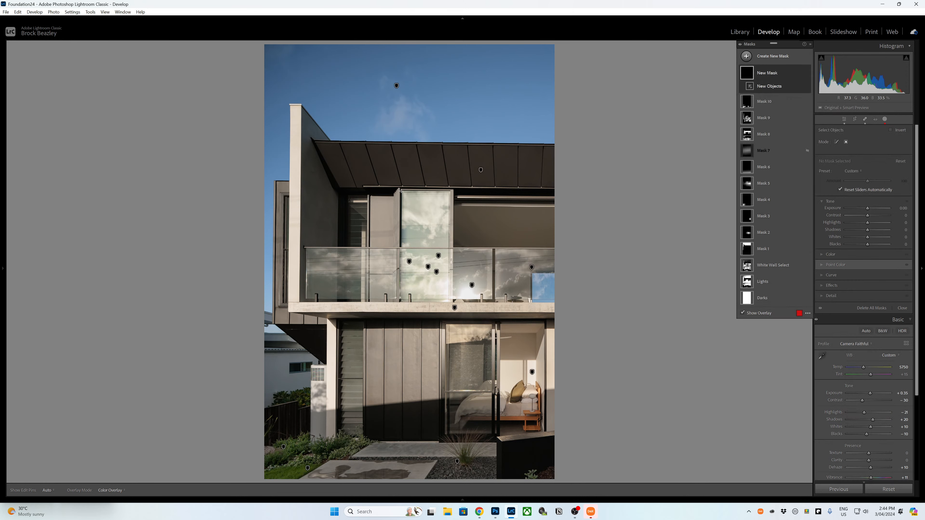
drag(401, 190, 448, 302)
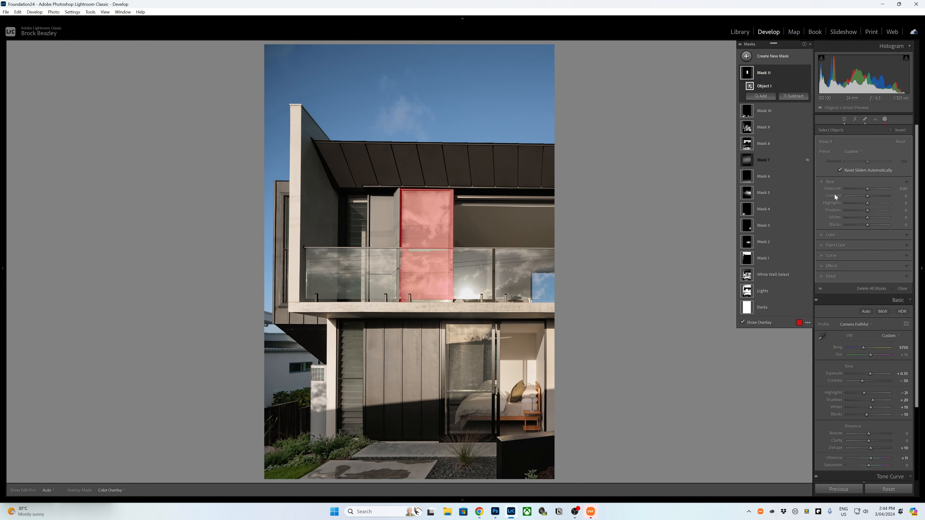
Add a size 2 brush with Auto Mask to Mask 11 and paint the missed area near the glass panel's lower edge.
click(761, 95)
click(768, 164)
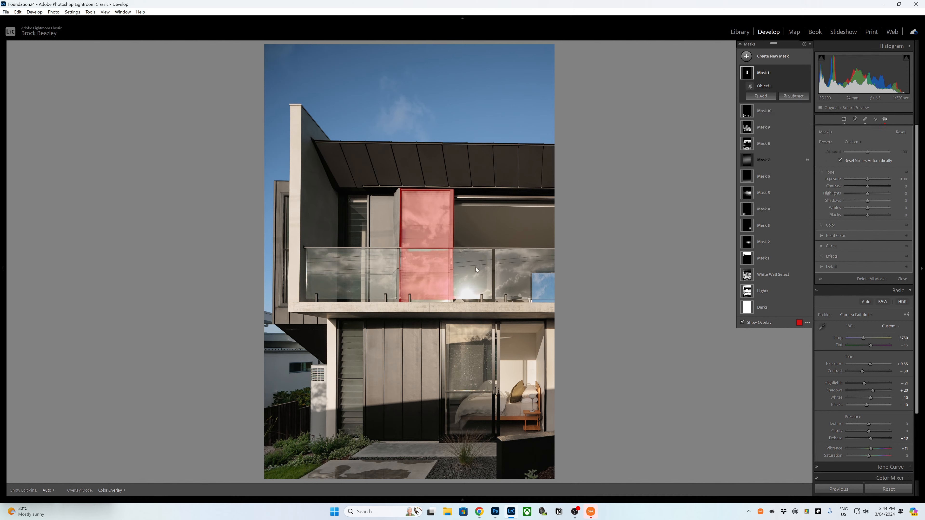
key(shift+w)
key(h)
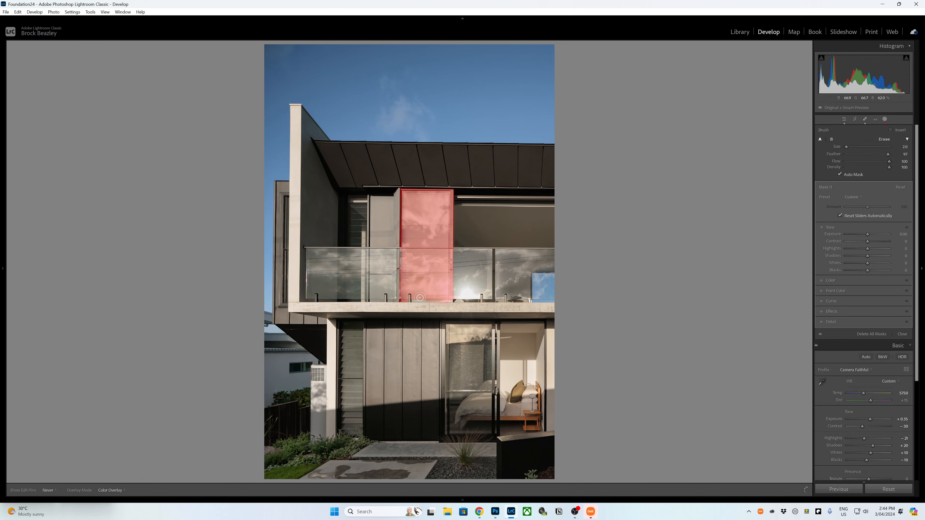
key(shift+w)
key(h)
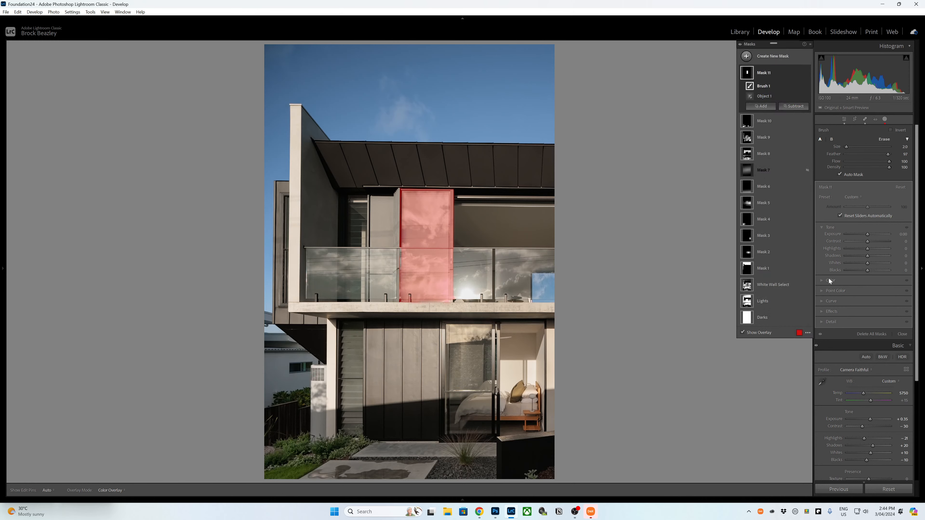
Sample the pale yellow-green tint of the upper glass panel in Point Color and lower its saturation shift.
click(831, 281)
click(836, 303)
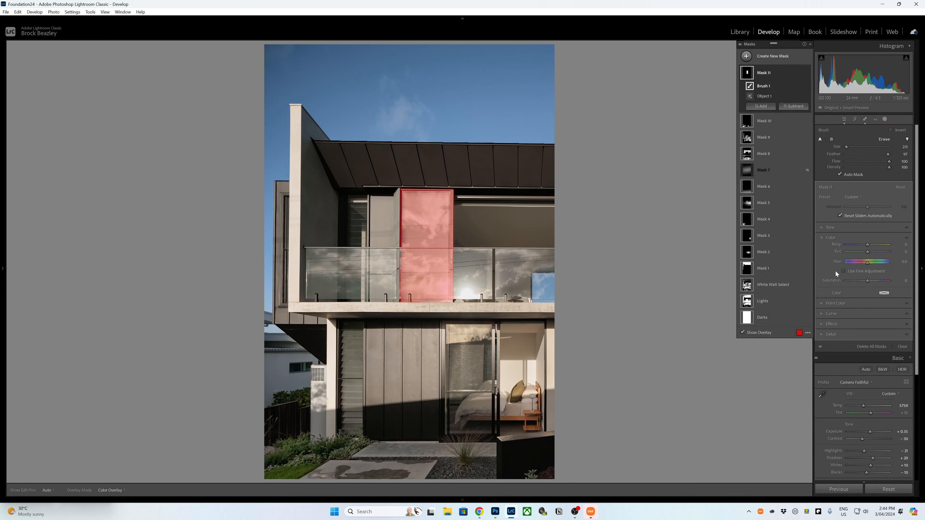
key(o)
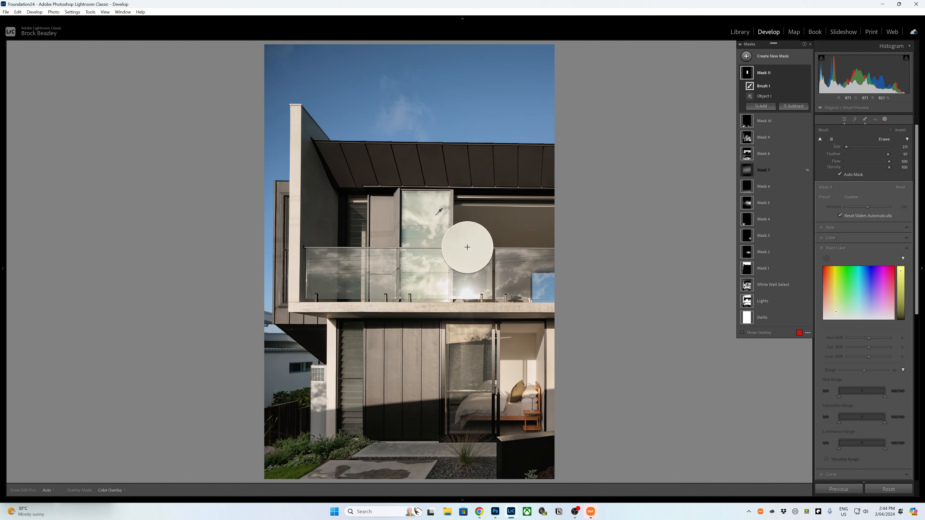
click(467, 247)
drag(869, 348, 857, 348)
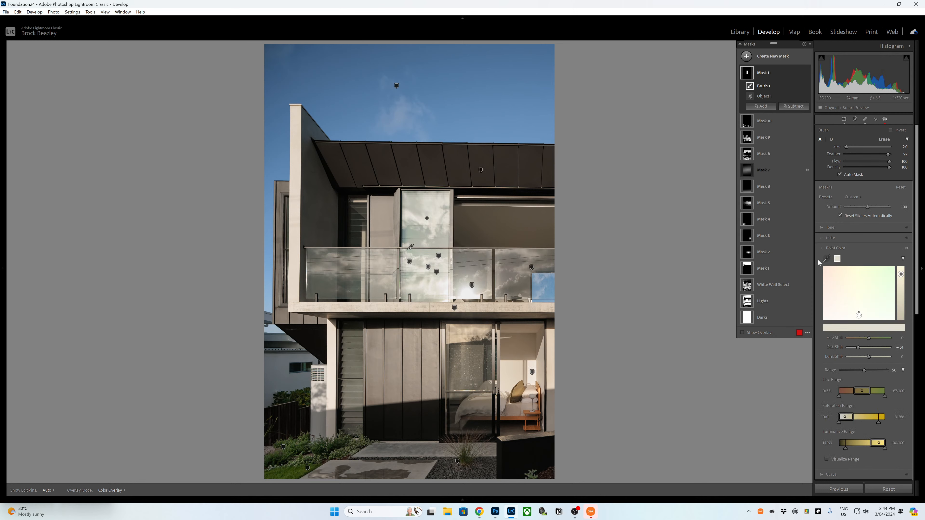
Sample the panel's darker green reflection as a second point colour, lower its saturation shift and reduce Mask 11's overall saturation.
click(826, 259)
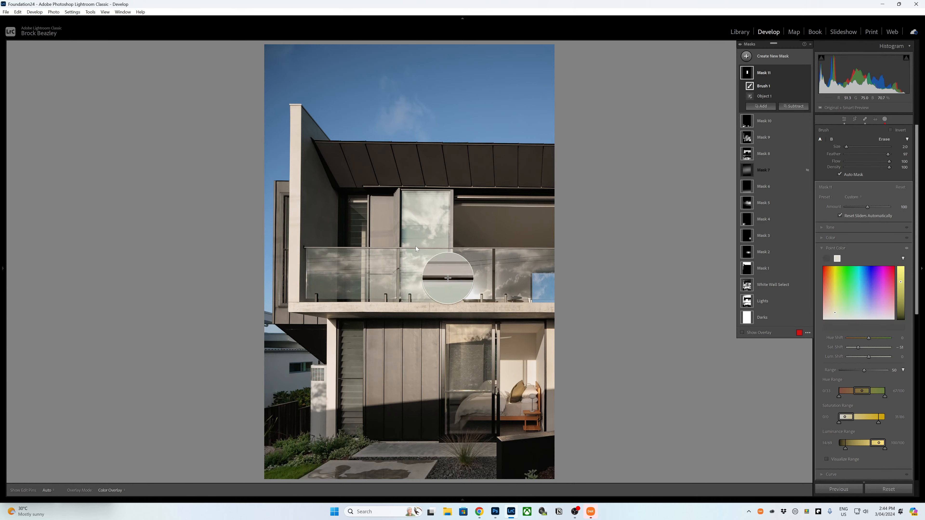
click(438, 268)
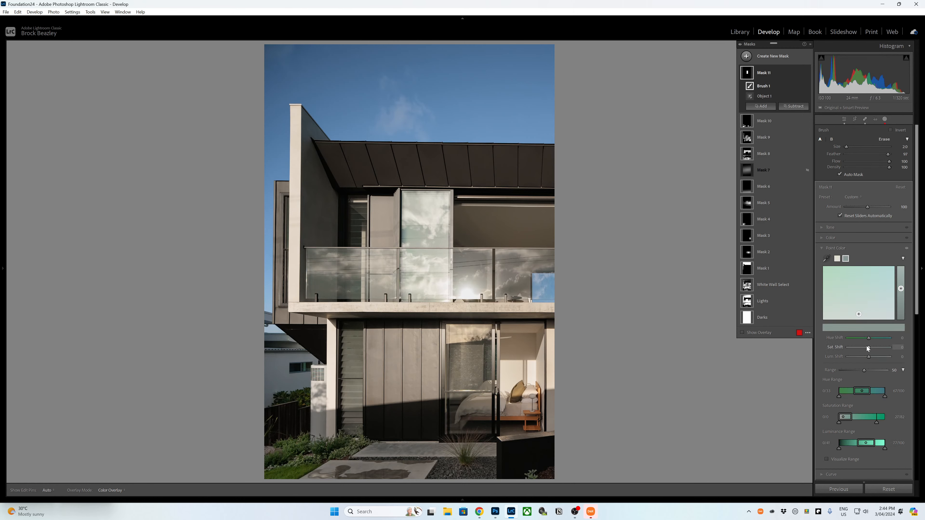
drag(867, 348, 859, 345)
click(831, 238)
drag(868, 281, 861, 279)
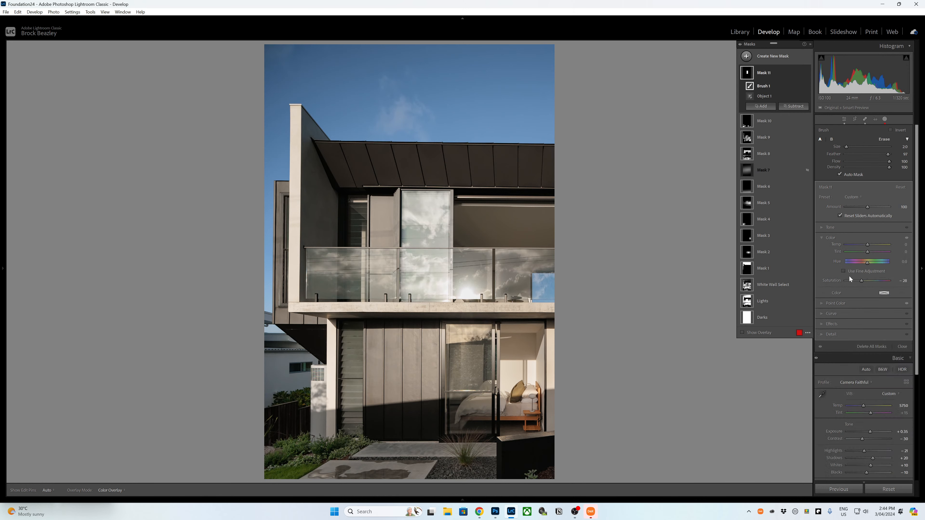
Create a colour range mask from the orange timber of the bedside furniture and set Refine to 20.
click(747, 57)
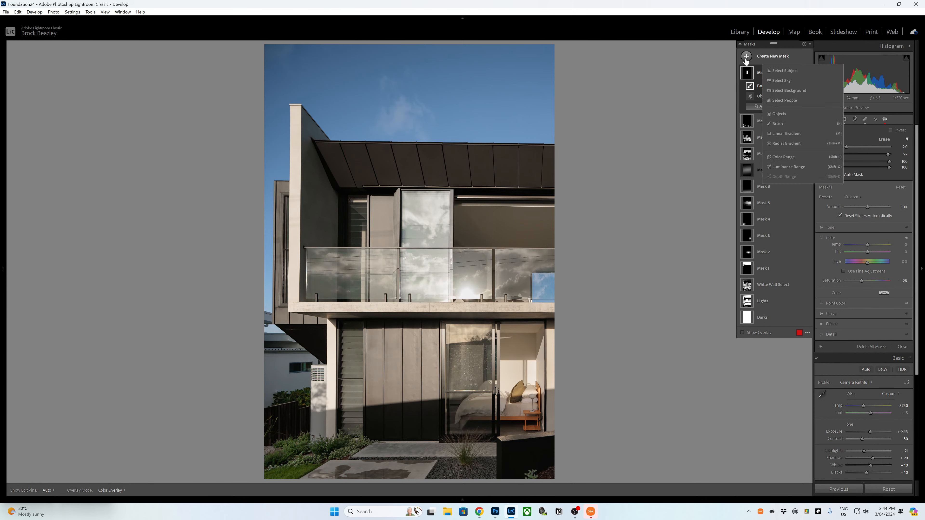
click(779, 154)
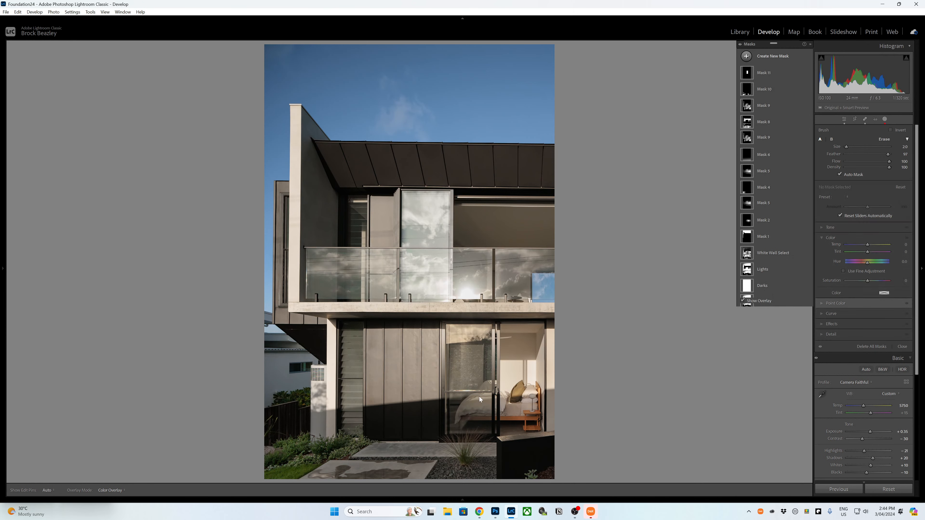
click(532, 418)
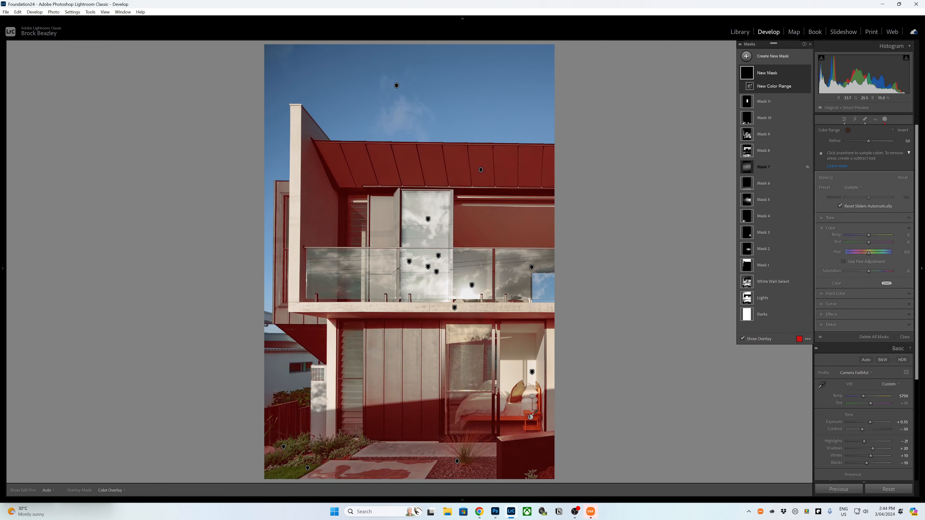
drag(869, 140, 844, 143)
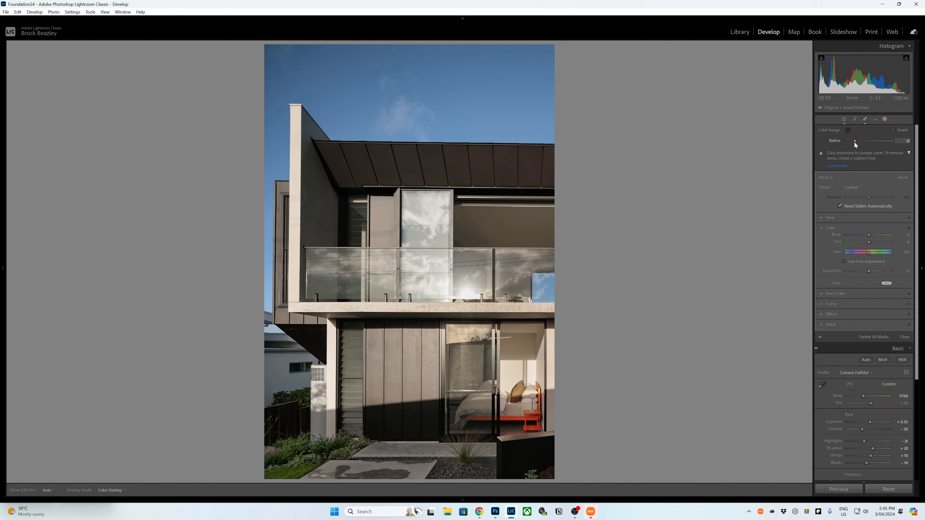
drag(855, 142, 853, 142)
Add an object selection around the olive cushion on the bed to Mask 12 and slightly raise the mask's saturation.
click(763, 97)
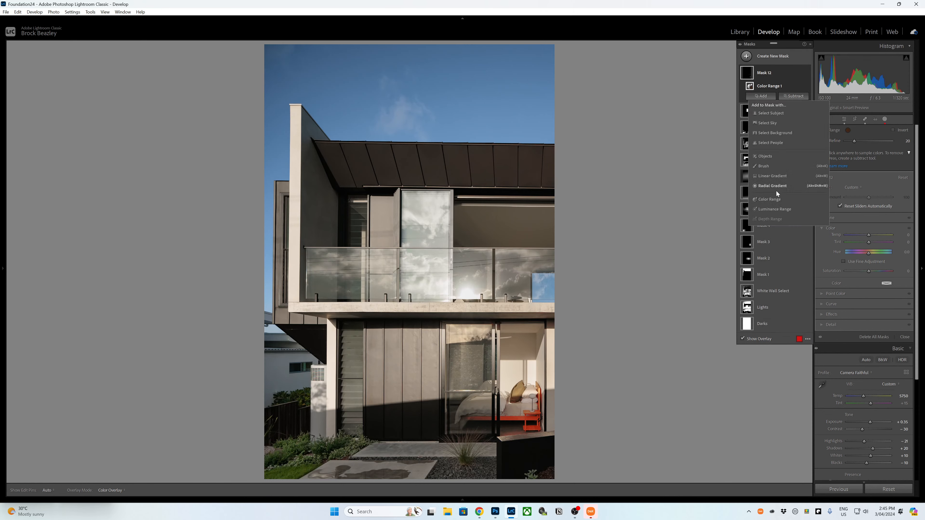
click(713, 219)
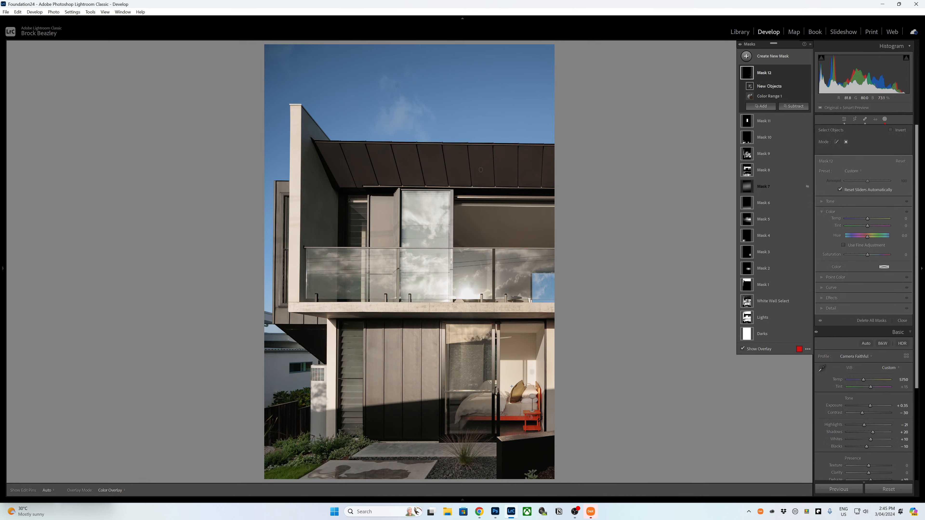
drag(510, 382, 527, 398)
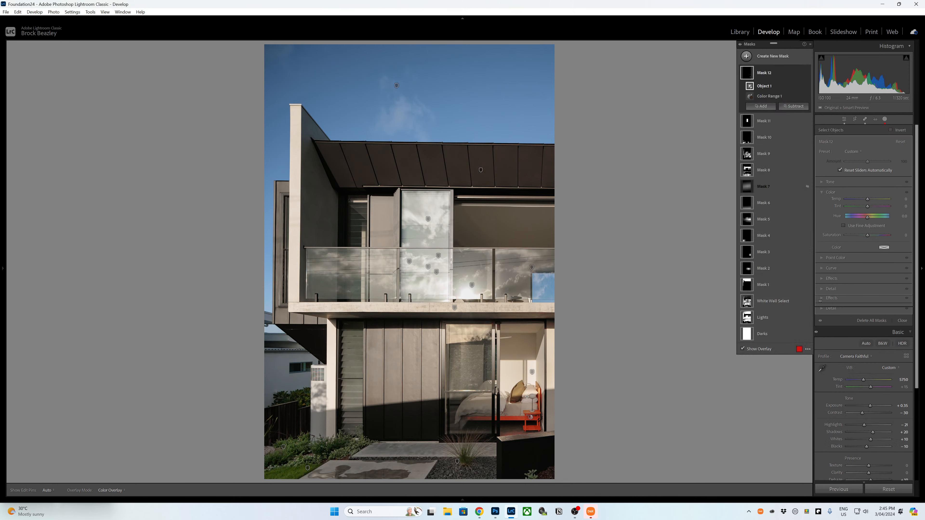
drag(867, 236, 858, 247)
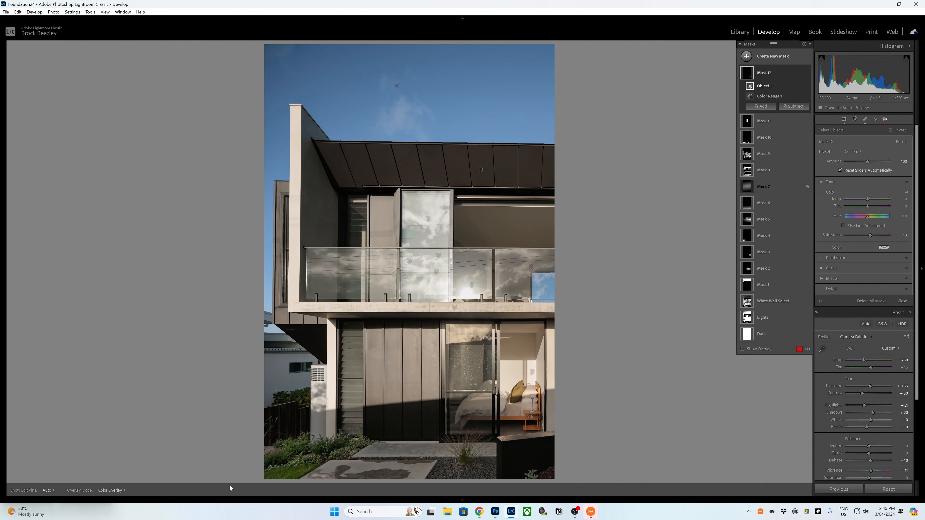
In the wide front photo of the house, create a colour range mask from the lawn with Refine 26 and slightly raise its saturation.
mouse_move(195, 489)
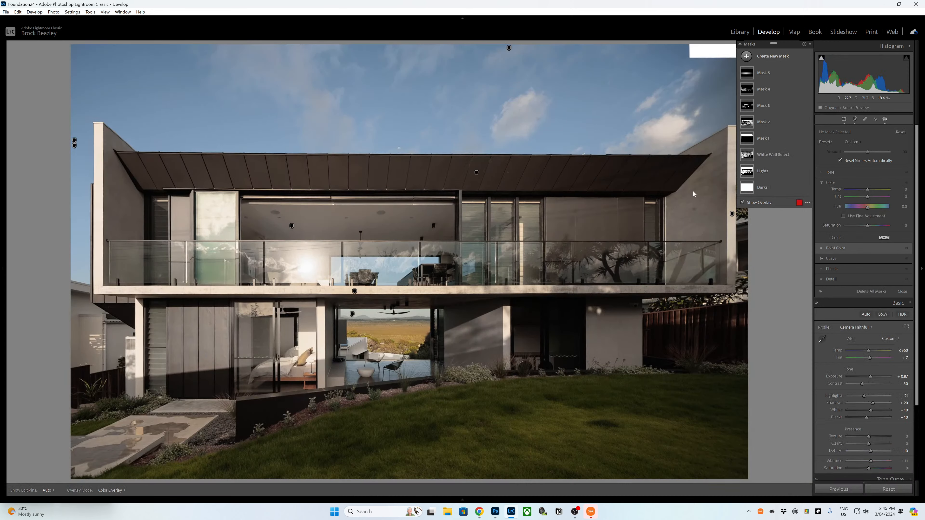
click(770, 58)
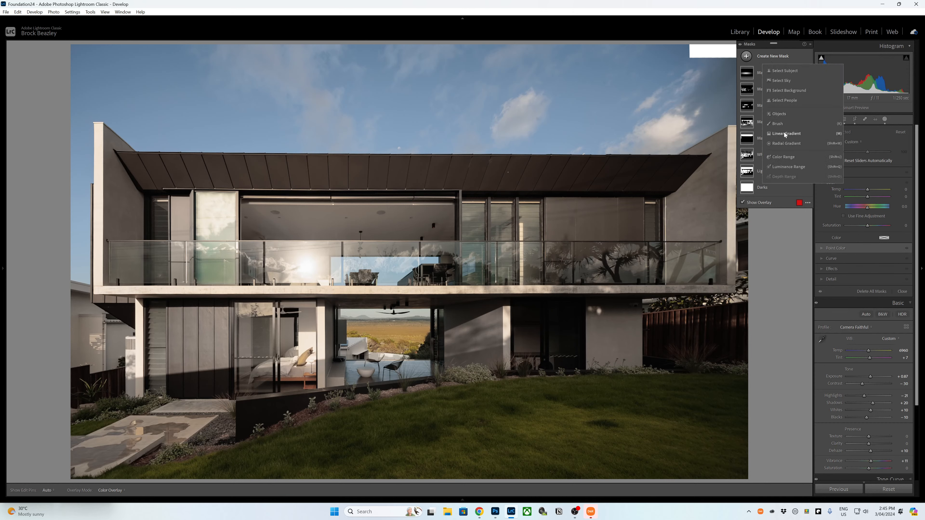
click(784, 157)
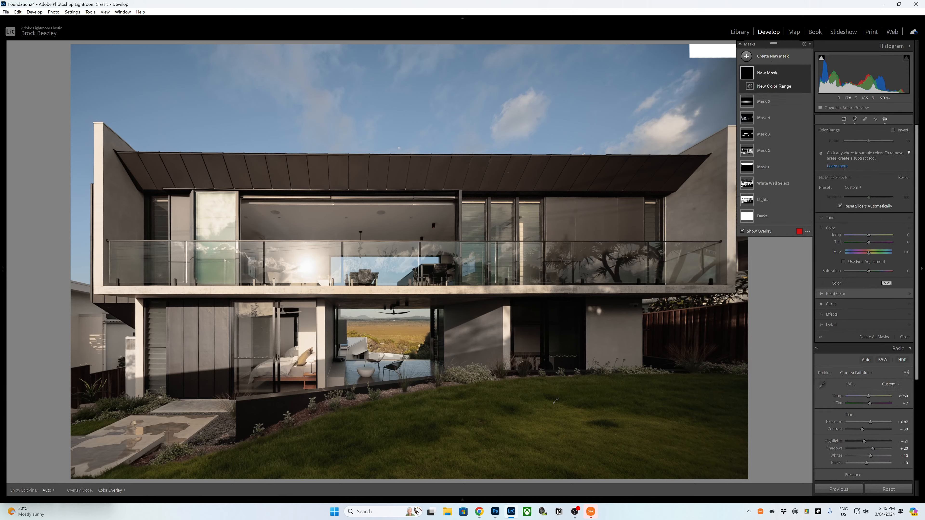
click(567, 404)
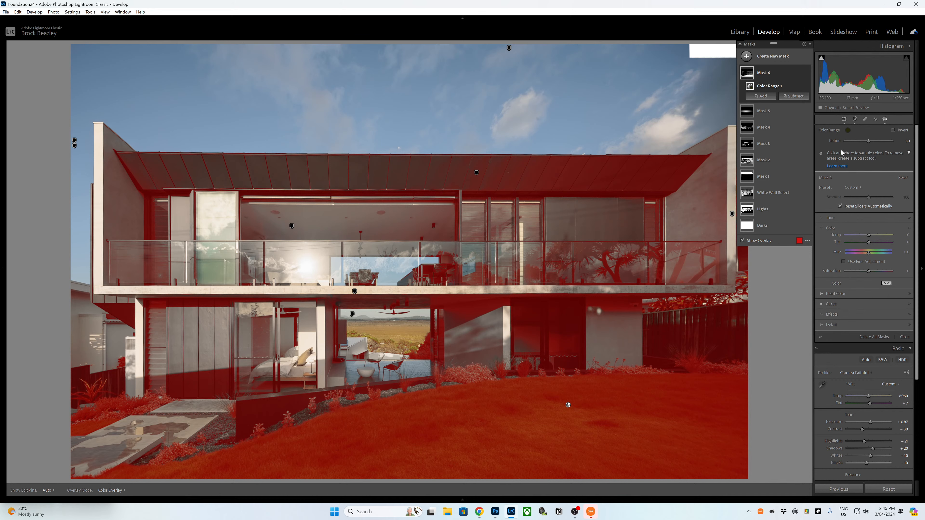
mouse_move(867, 142)
mouse_down()
mouse_move(842, 142)
mouse_move(856, 142)
mouse_up()
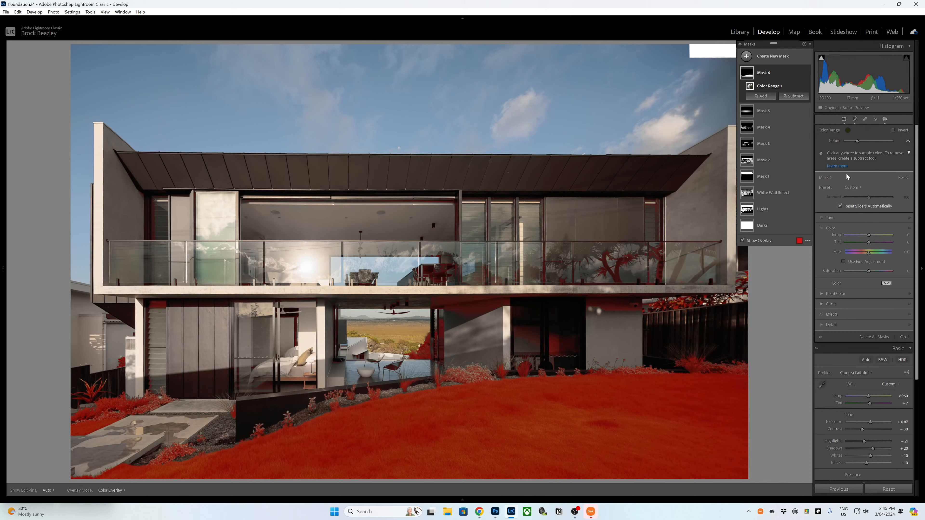
click(804, 75)
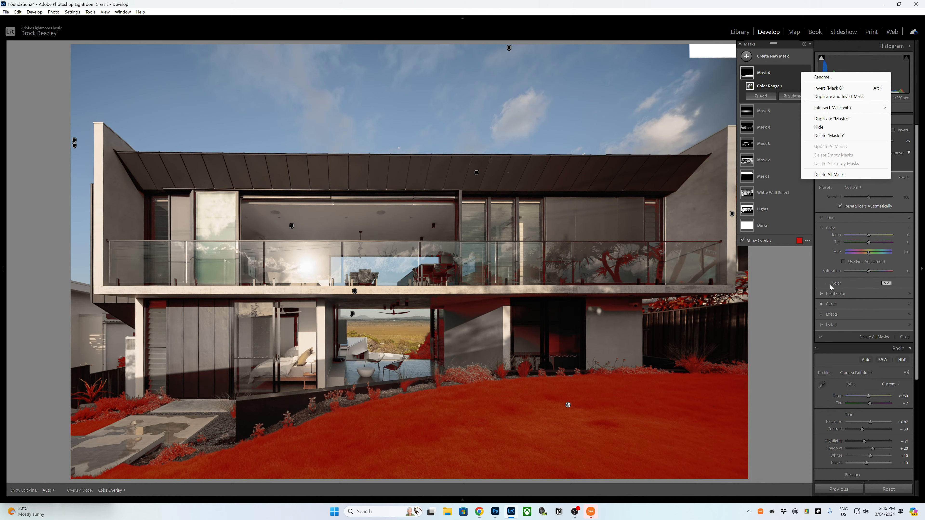
drag(843, 273, 870, 271)
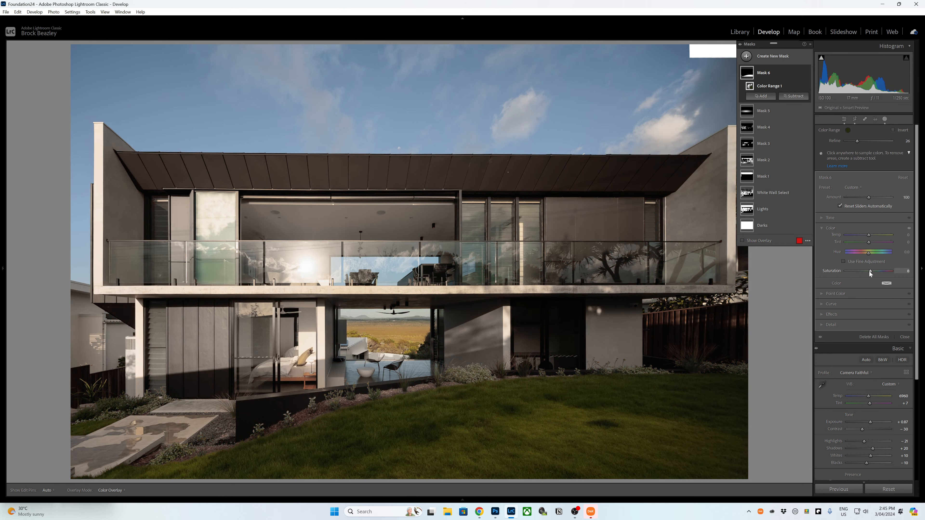
Sample the lawn's green in Point Color with hue shift 6 and saturation shift 18, and raise Mask 6's shadows to 53.
click(835, 294)
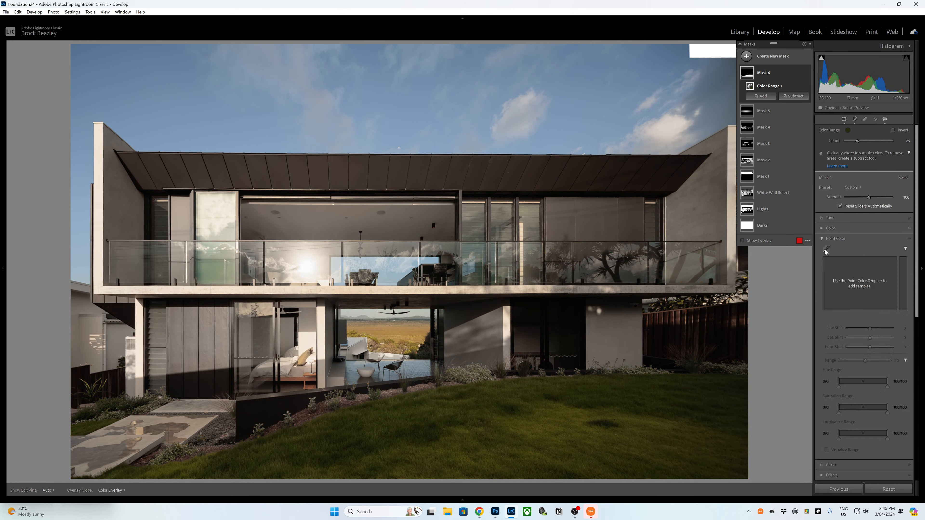
click(827, 249)
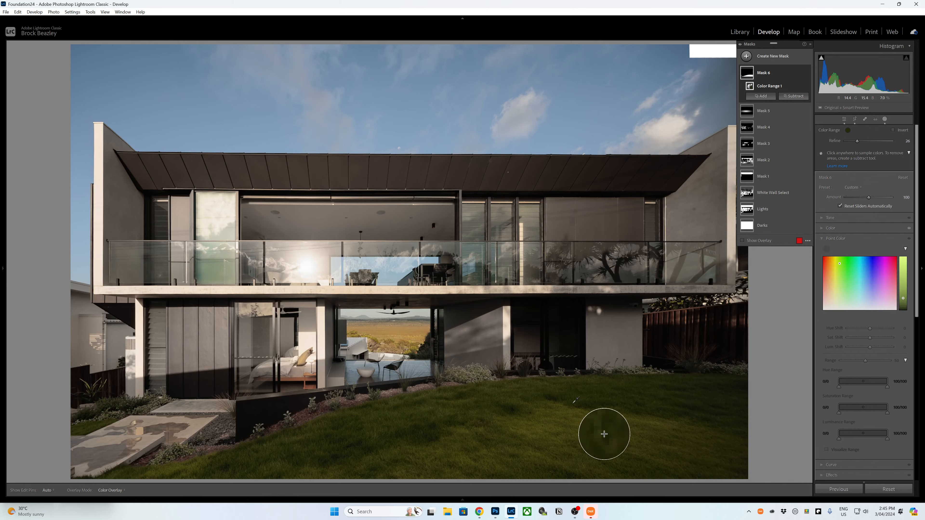
click(604, 434)
click(870, 330)
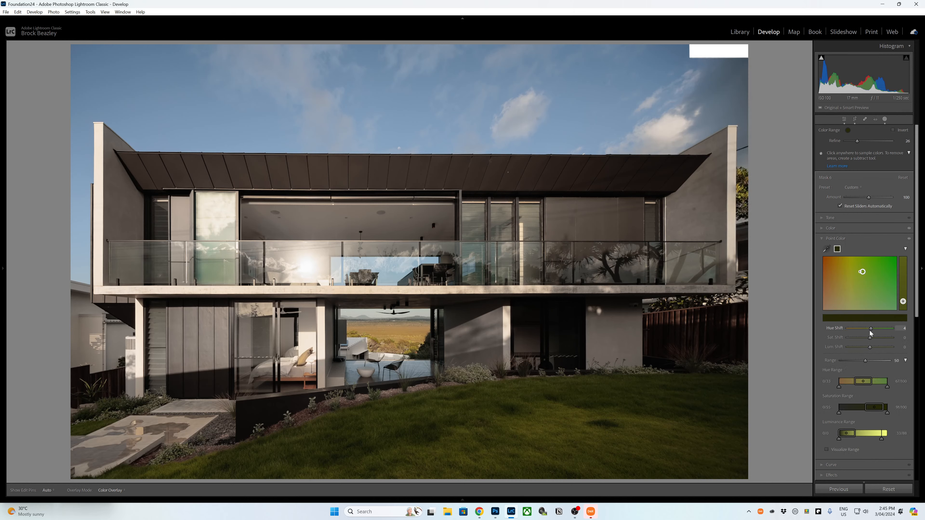
drag(871, 337, 875, 340)
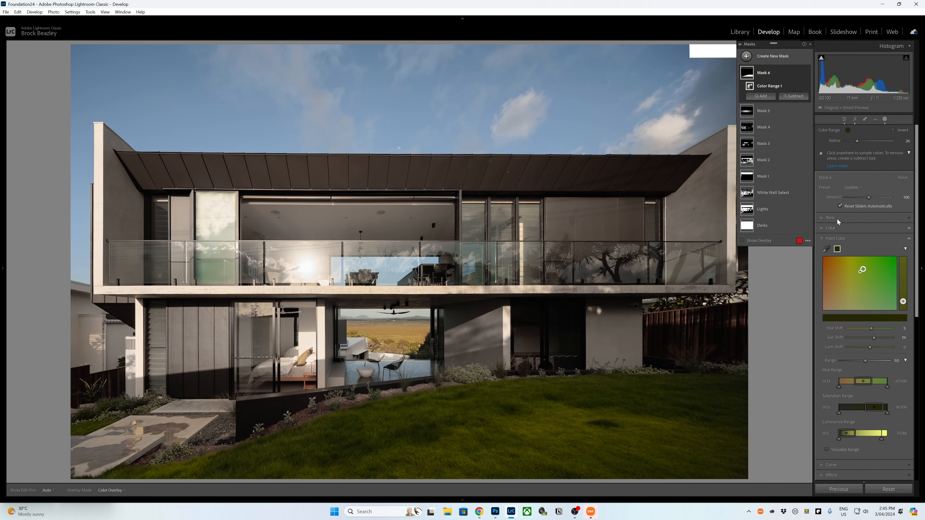
click(837, 219)
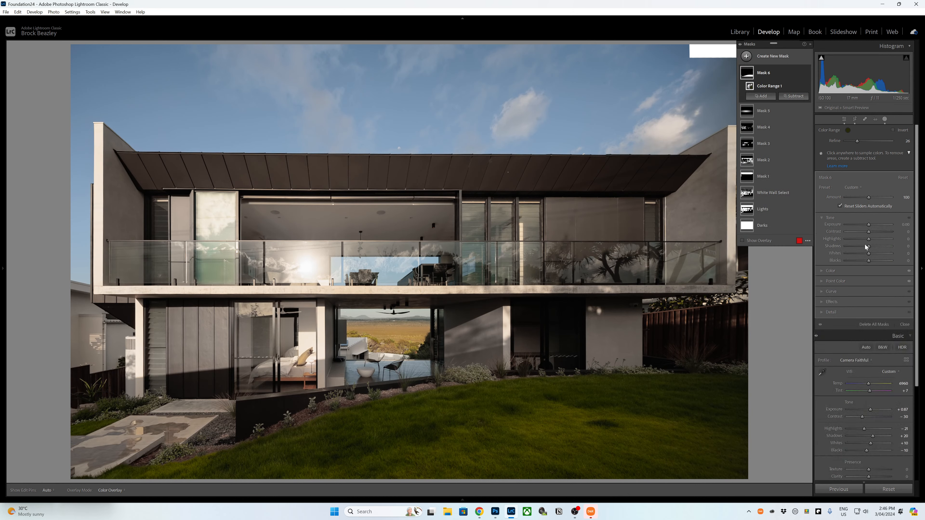
drag(865, 244, 878, 246)
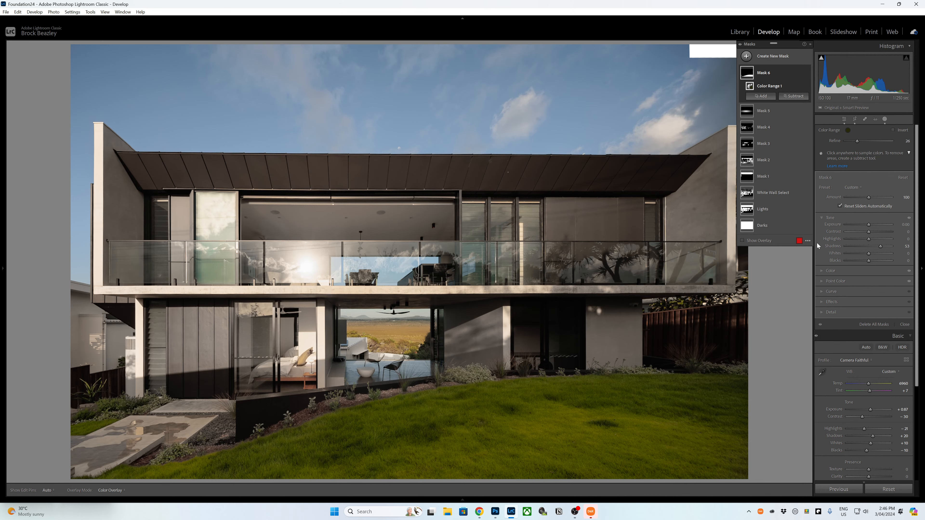
Intersect Mask 6 with a brush and limit it to the main lawn and the small grass patch beside the path.
key(k)
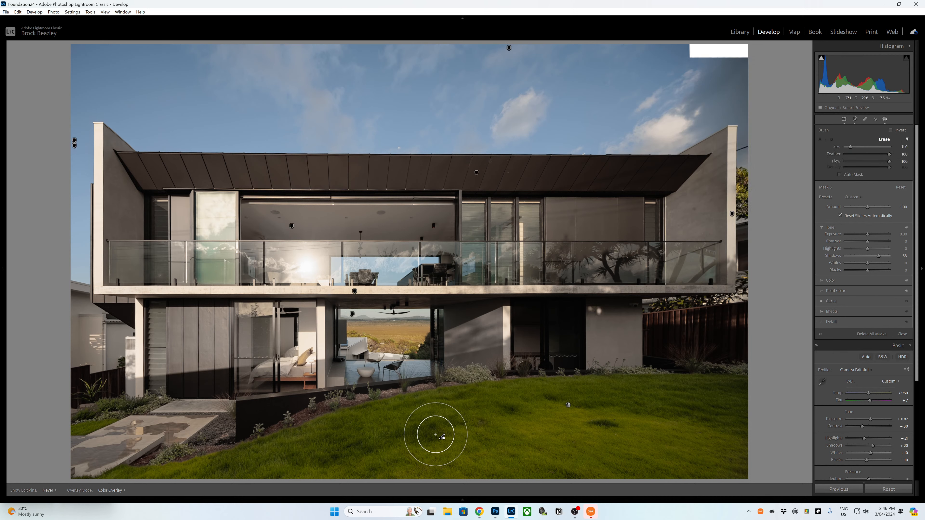
key(apostrophe)
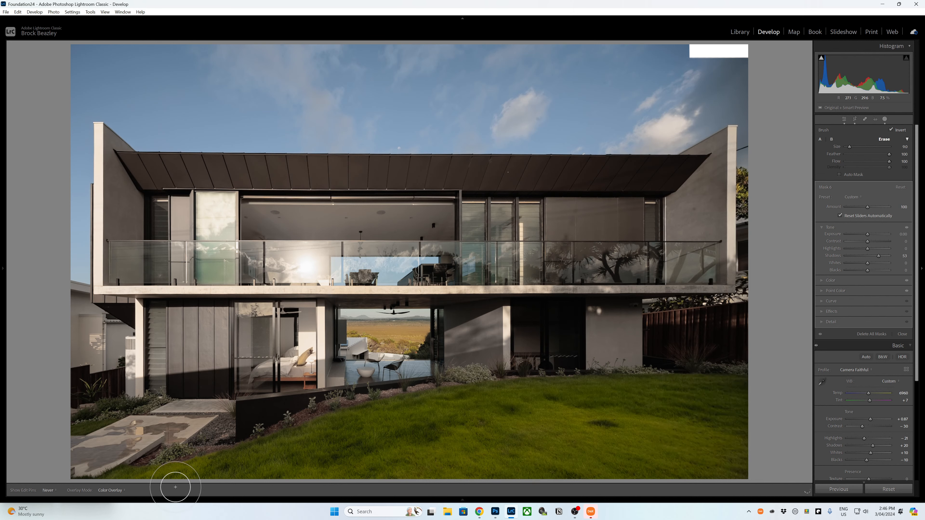
scroll(174, 478, down, 2)
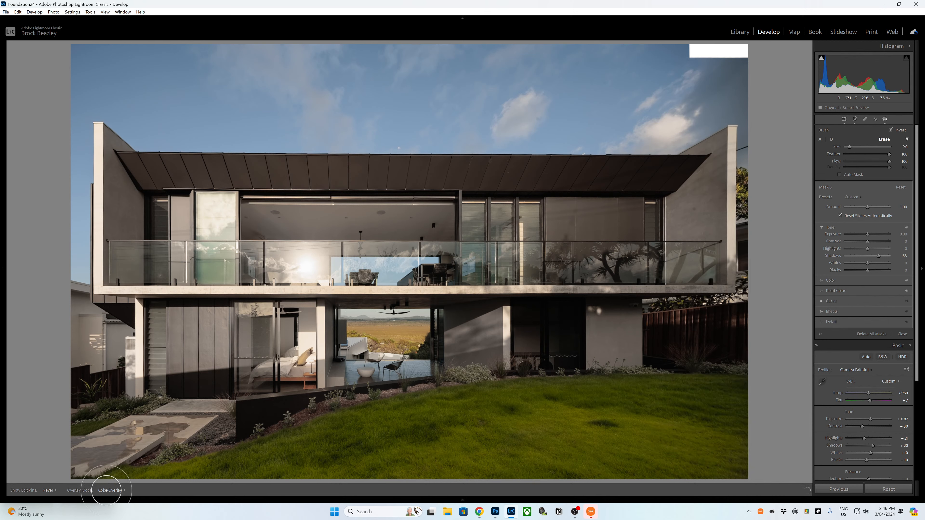
scroll(736, 379, down, 1)
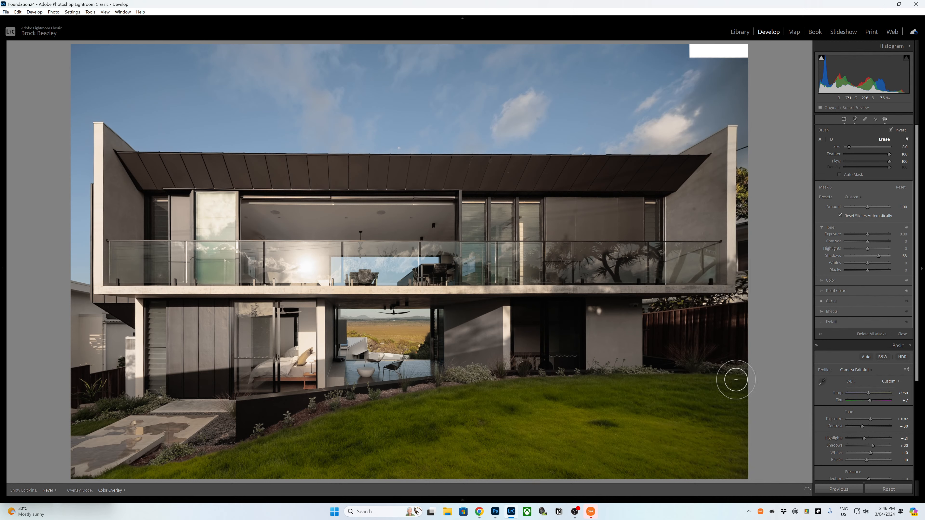
scroll(736, 380, down, 4)
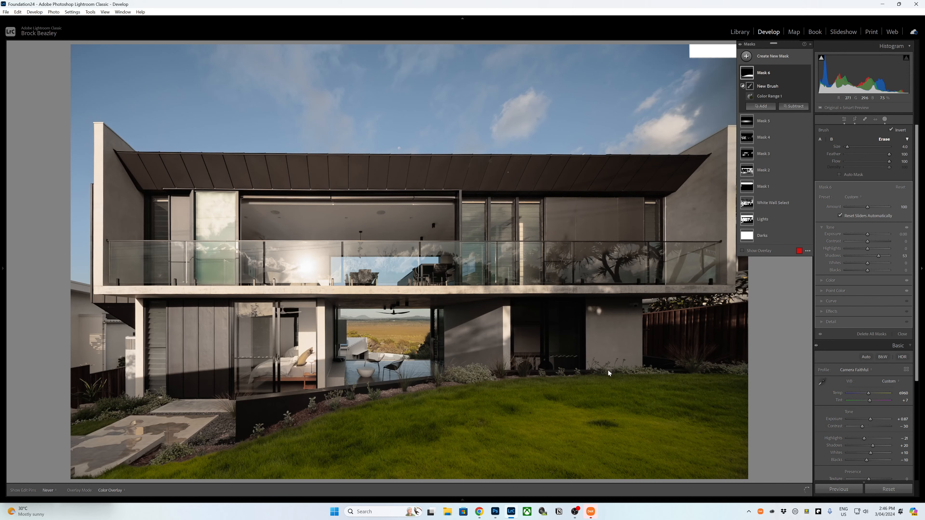
scroll(442, 437, down, 2)
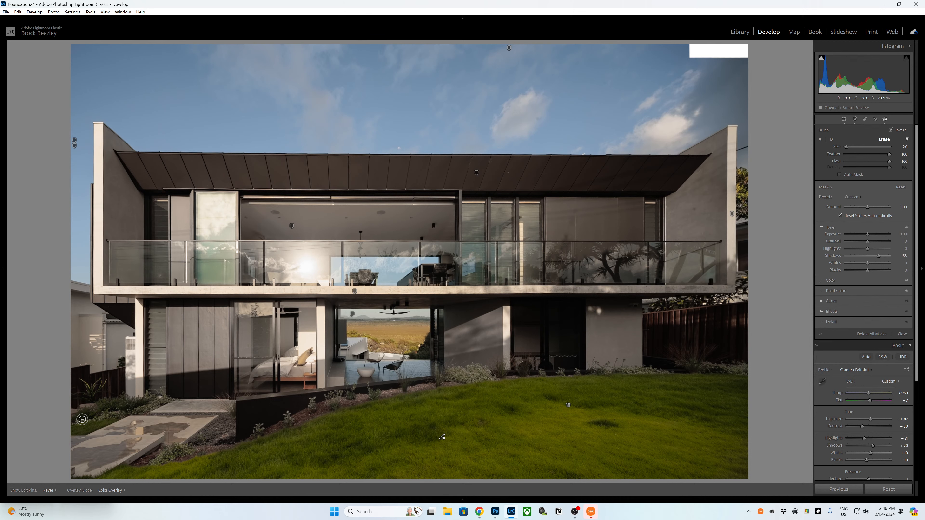
scroll(270, 468, up, 4)
scroll(203, 476, up, 2)
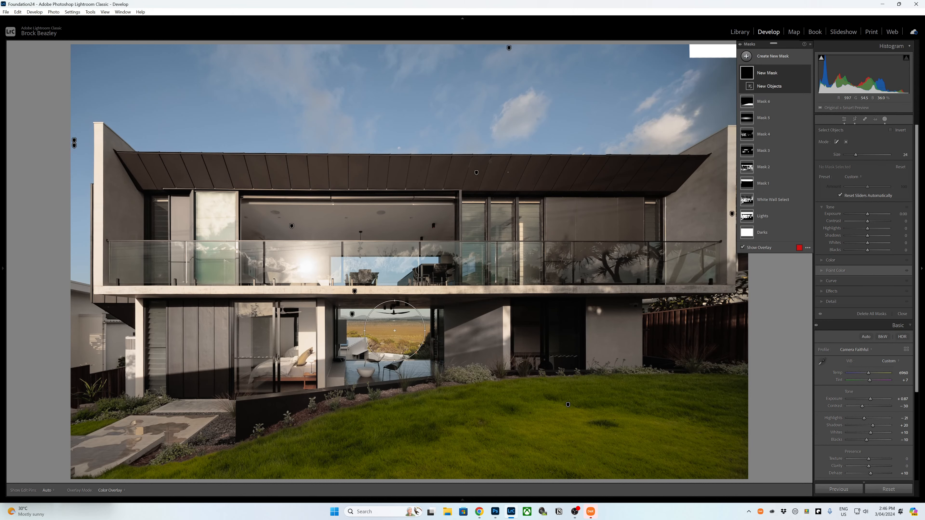
Create an object selection mask over the grassland seen through the lower opening and adjust its sampled yellow's hue and saturation shifts.
scroll(384, 333, down, 5)
scroll(384, 332, up, 1)
drag(384, 333, 427, 323)
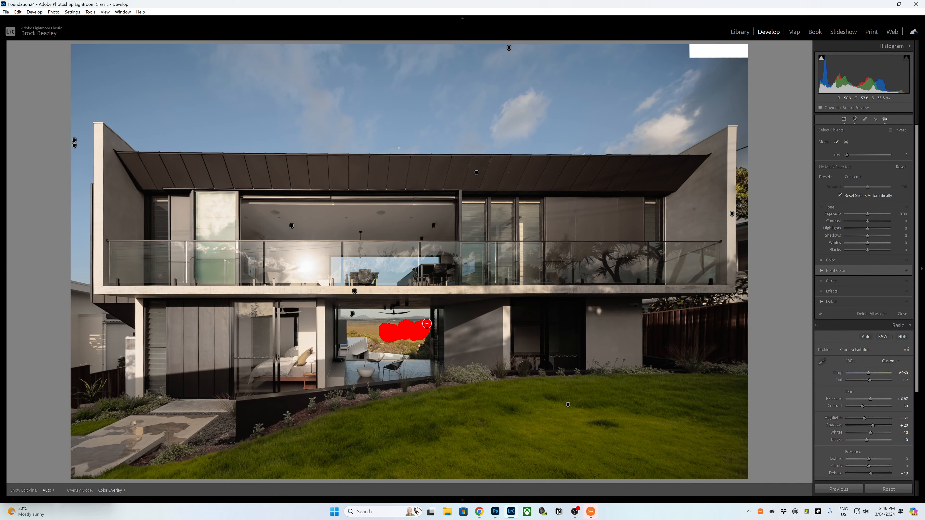
drag(427, 324, 352, 324)
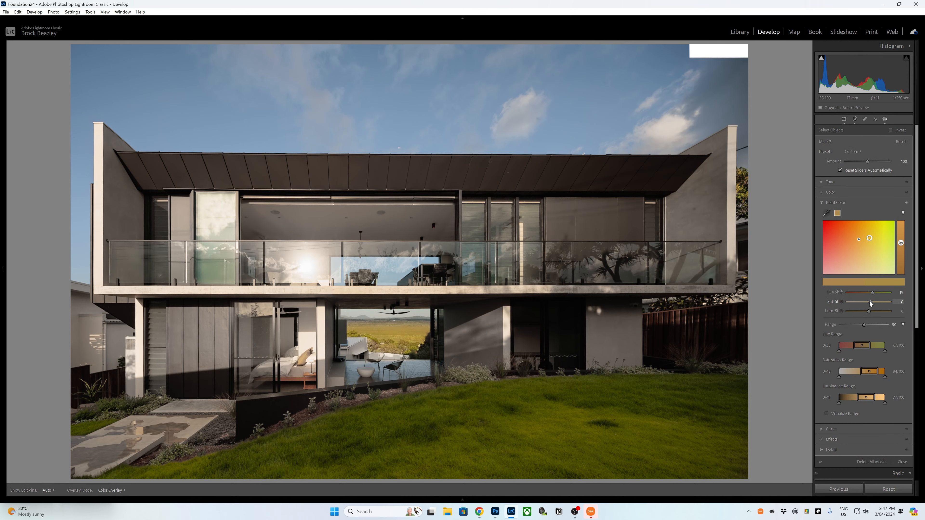
drag(870, 303, 870, 303)
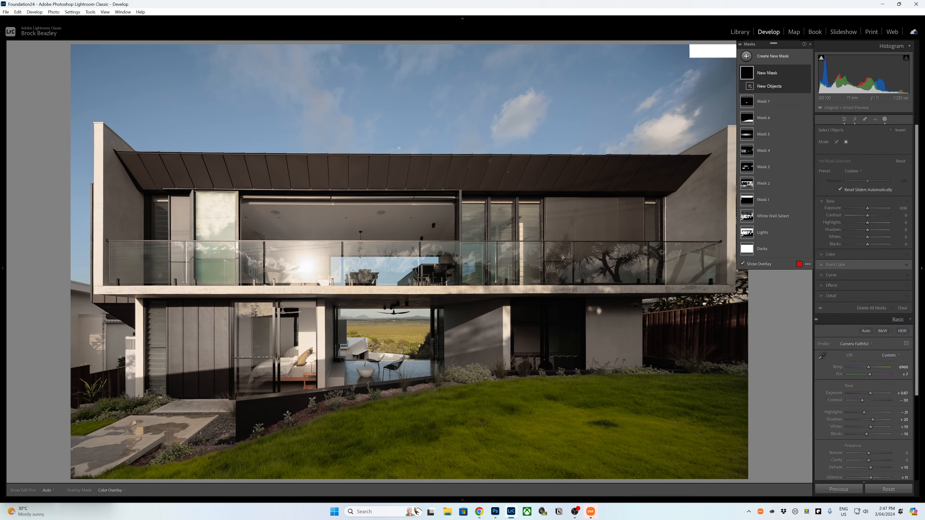
Create Mask 8 from object selections of the dark roof, upper screens and front door, with their sampled brown's saturation shift at -31.
click(563, 257)
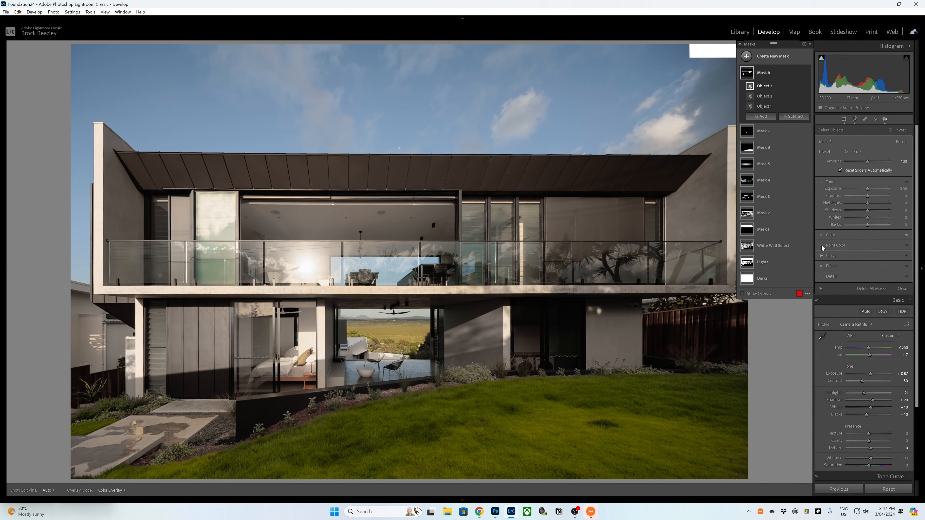
click(822, 245)
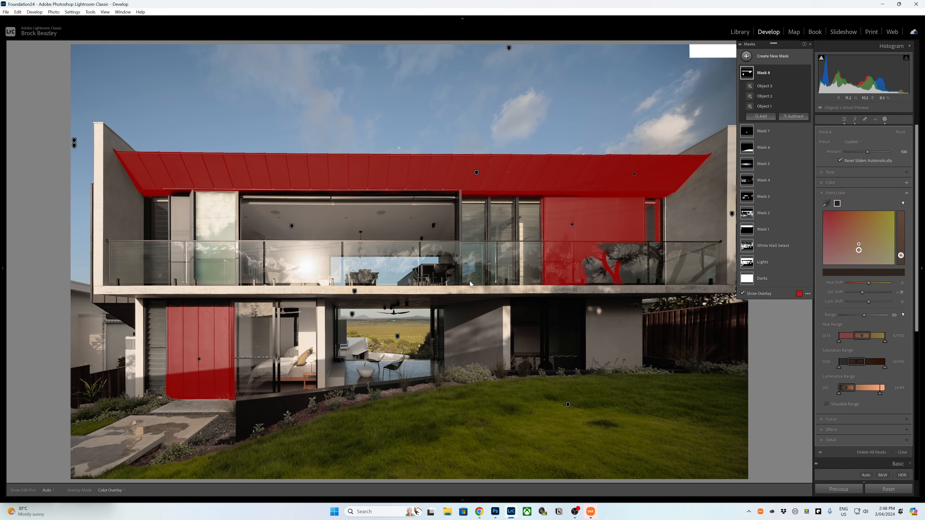
In the portrait photo with the lawn and timber fence, create a colour range mask from the lawn and raise its shadows.
mouse_move(447, 488)
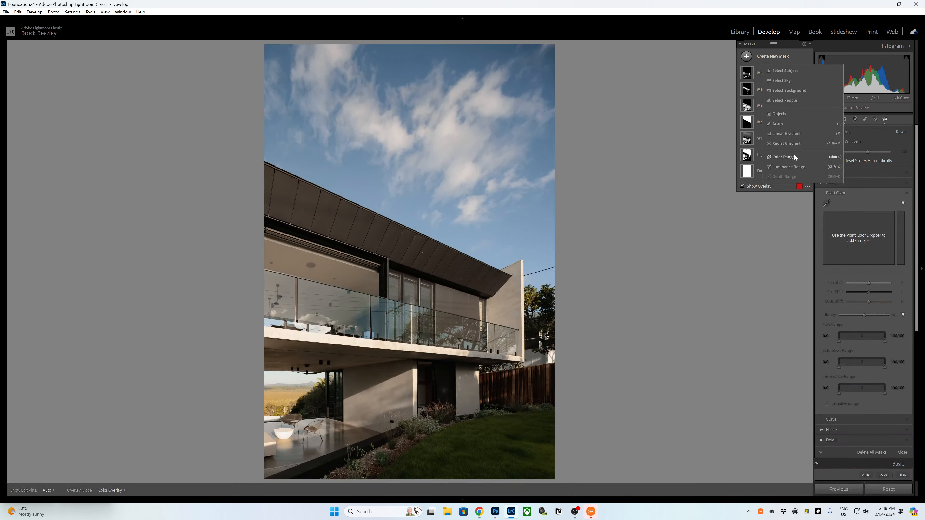
click(794, 156)
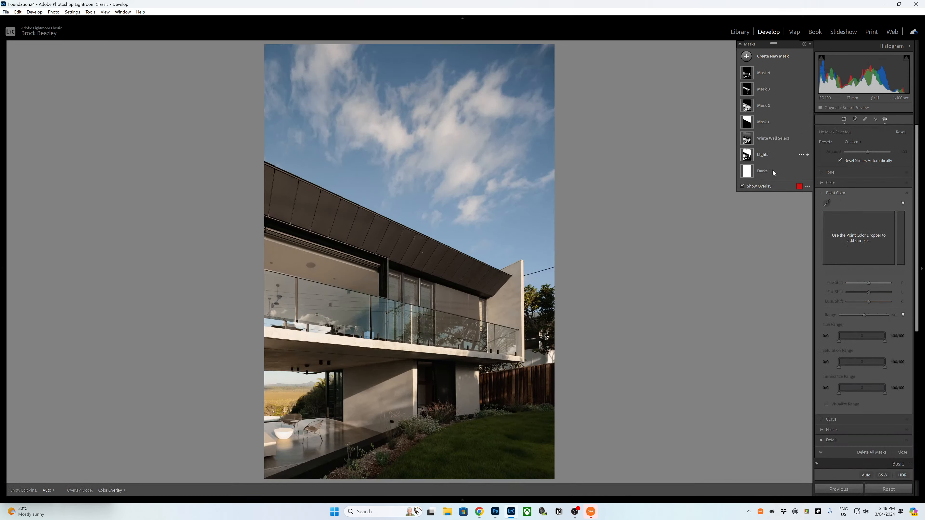
key(shift+j)
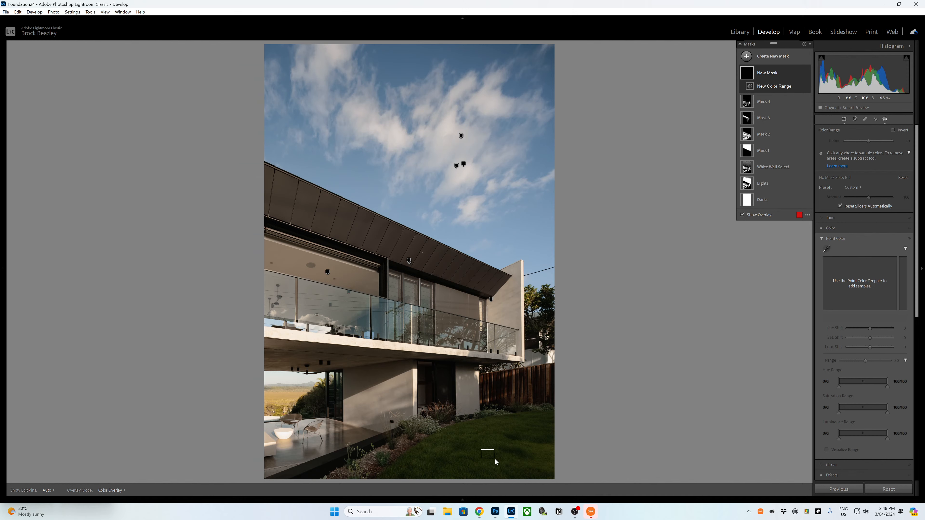
click(488, 454)
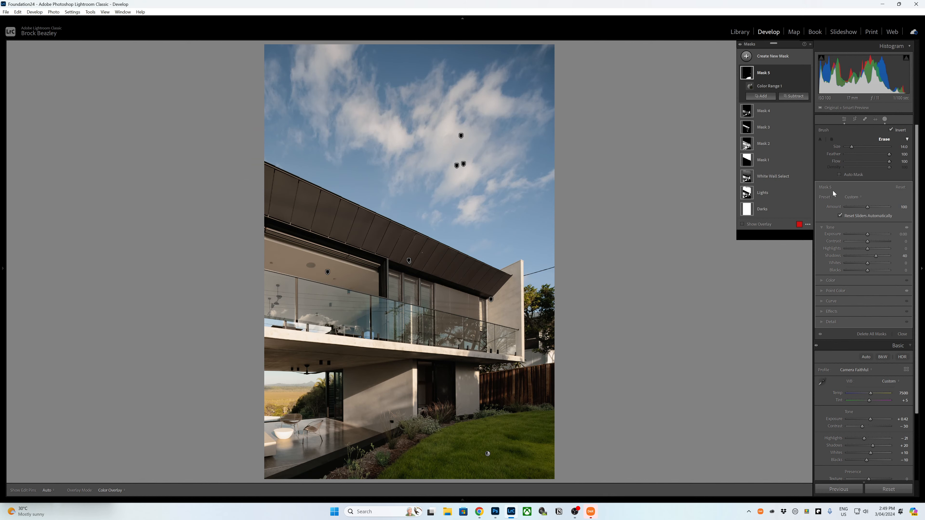
Create a luminance range mask in the same photo and lower its upper limit to exclude the brightest tones.
key(shift+q)
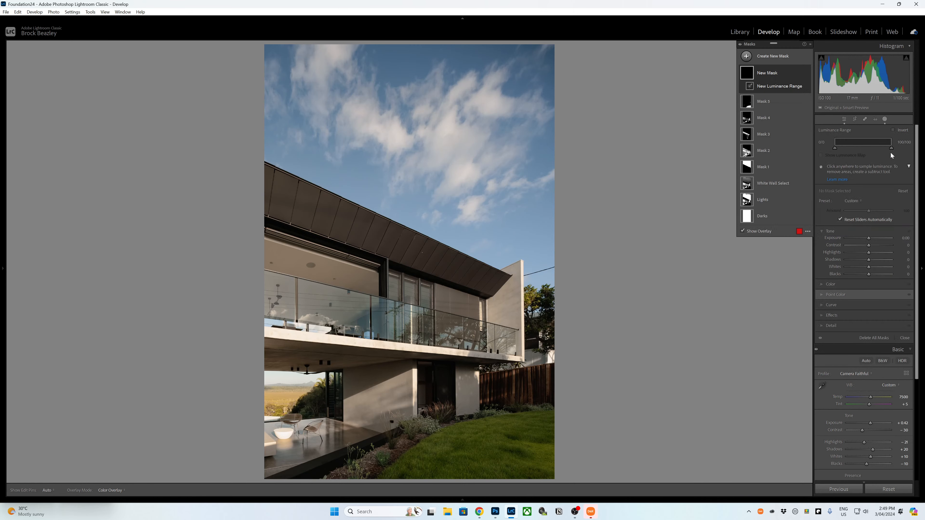
drag(891, 152, 868, 153)
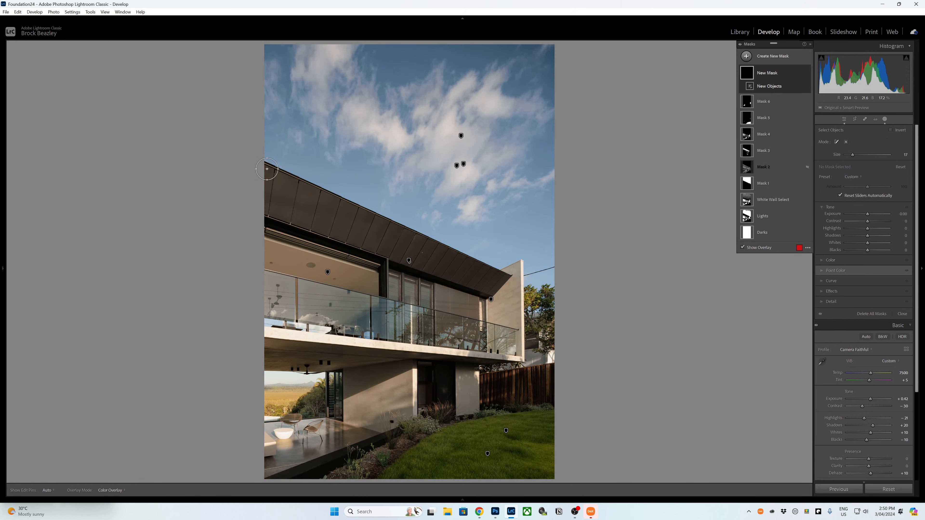
Create an object selection mask covering the full length of the dark roof cladding.
drag(267, 169, 369, 219)
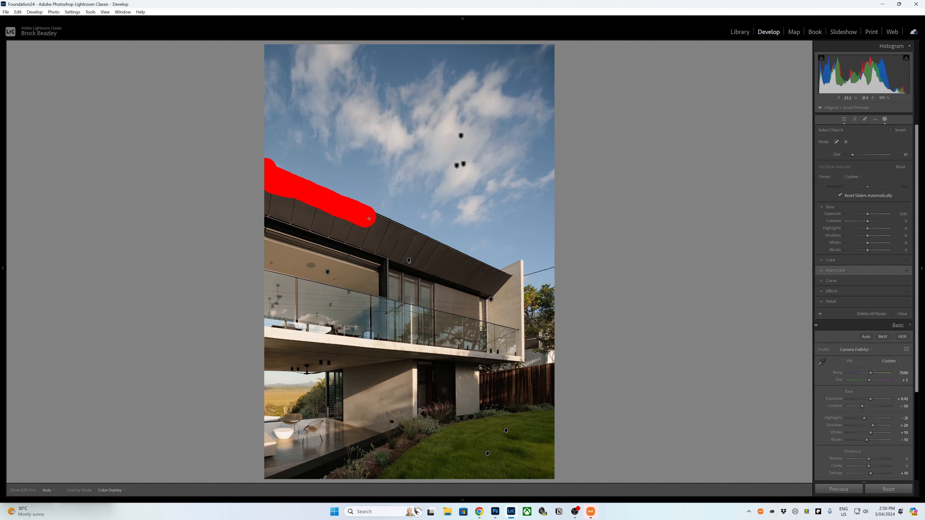
drag(368, 218, 308, 205)
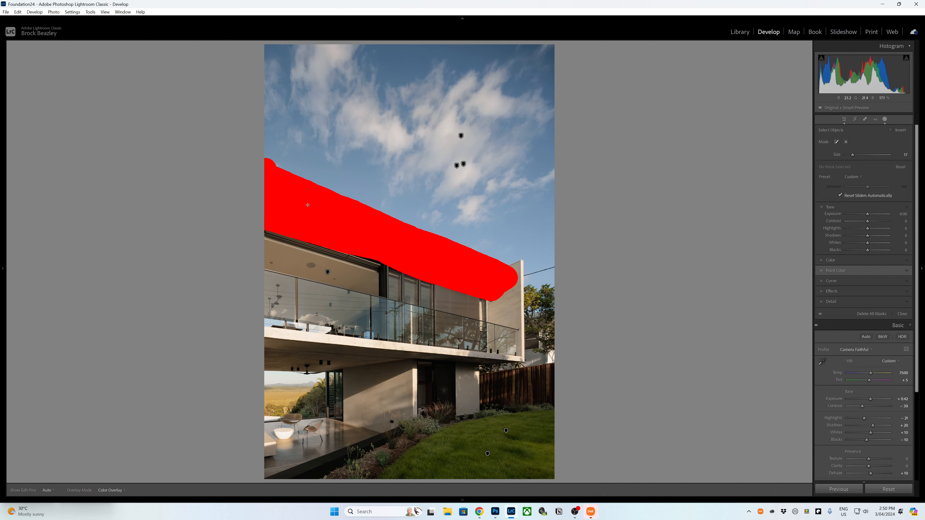
click(762, 96)
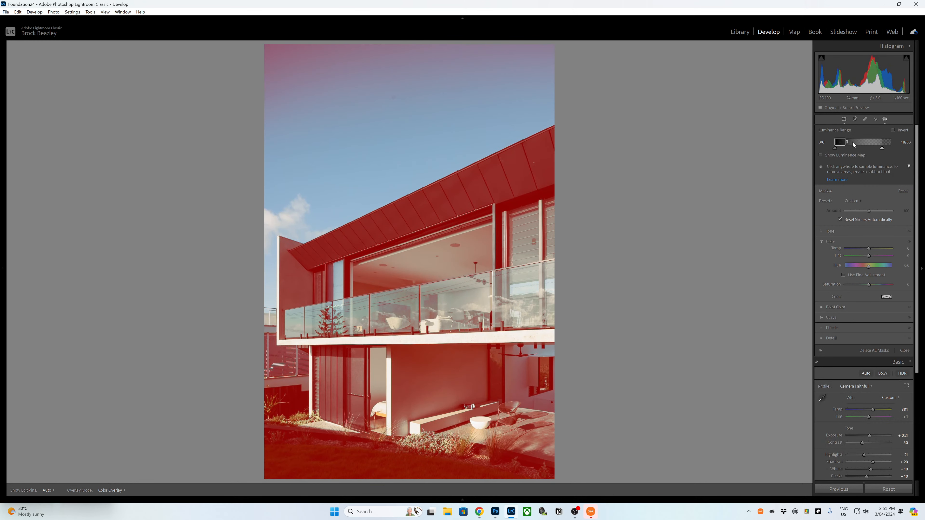
In the opposite portrait view of the house, adjust Mask 4's luminance range for the dark lawn tones and raise its shadows.
drag(853, 144, 855, 144)
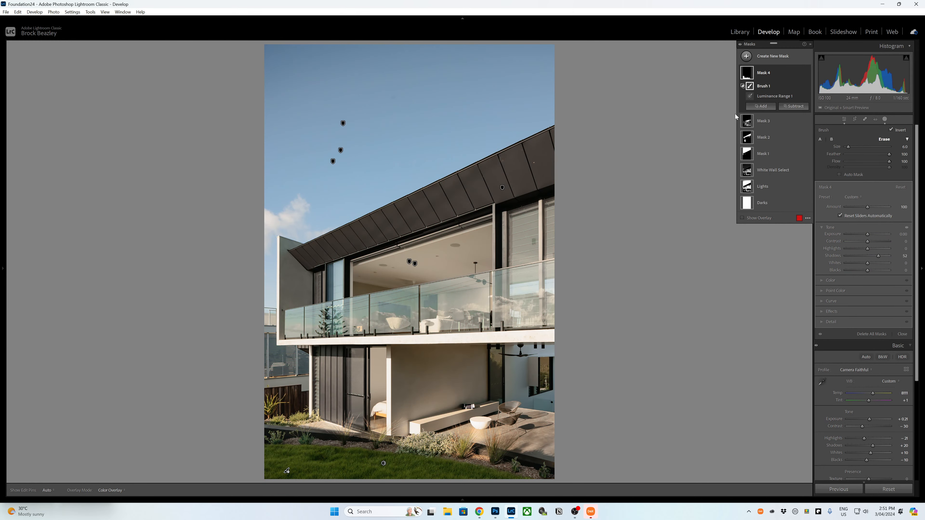
Create a colour range mask from the bluish wall under the balcony with Refine 37 and reduce its saturation.
click(760, 106)
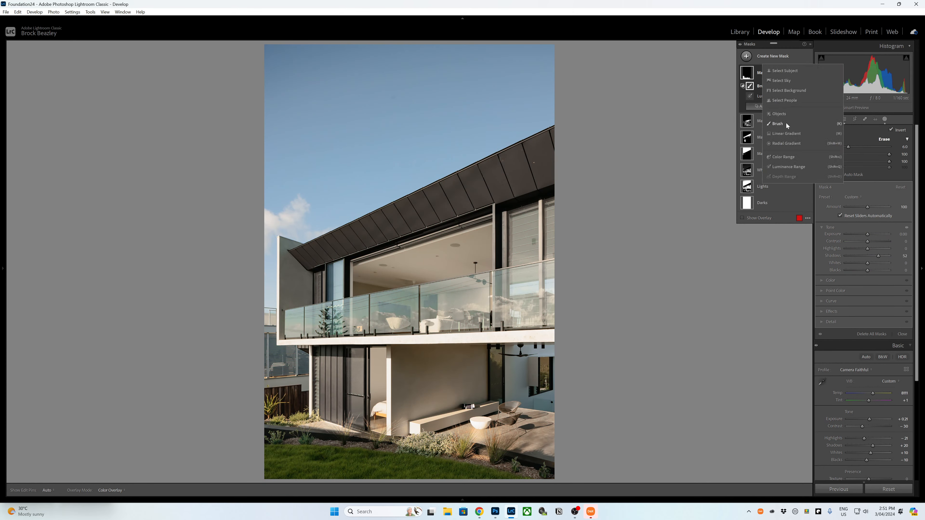
click(787, 123)
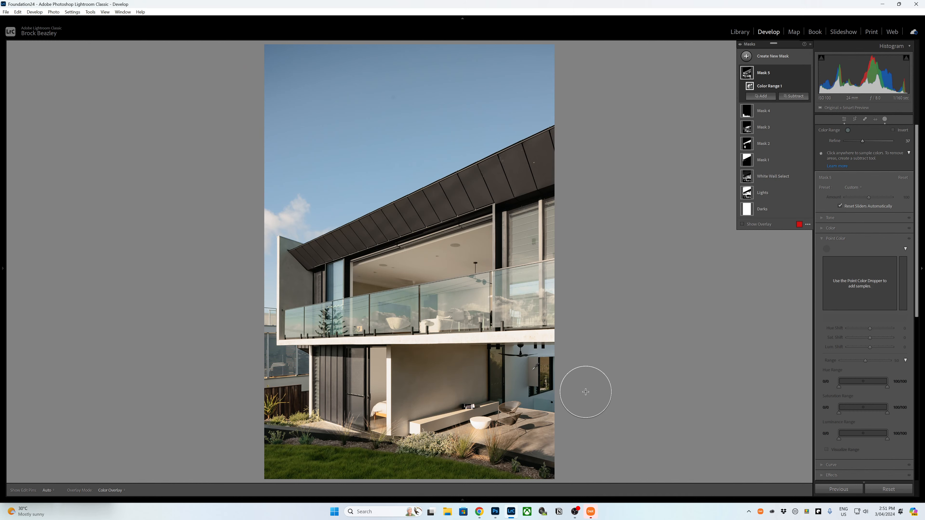
click(831, 228)
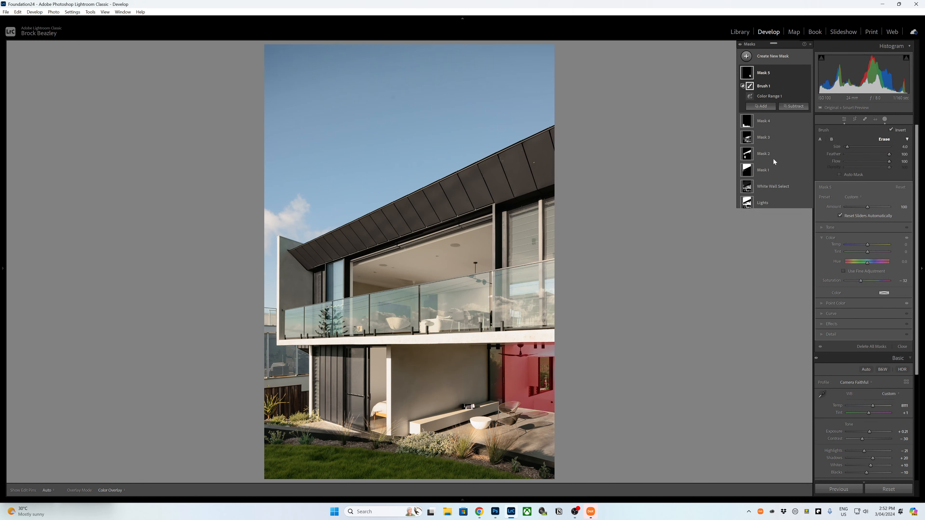
Create a colour range mask from the grey end wall with saturation -8, intersected with an object selection of that wall.
key(shift+j)
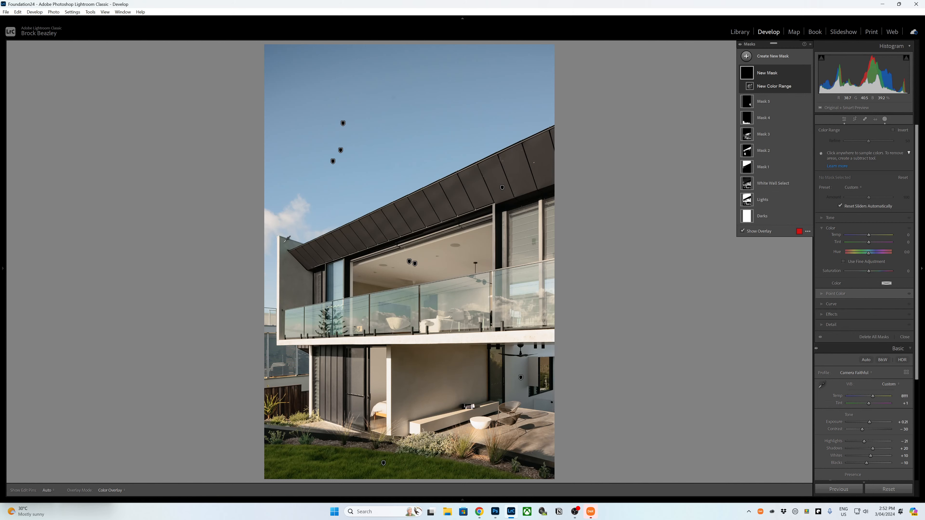
click(287, 238)
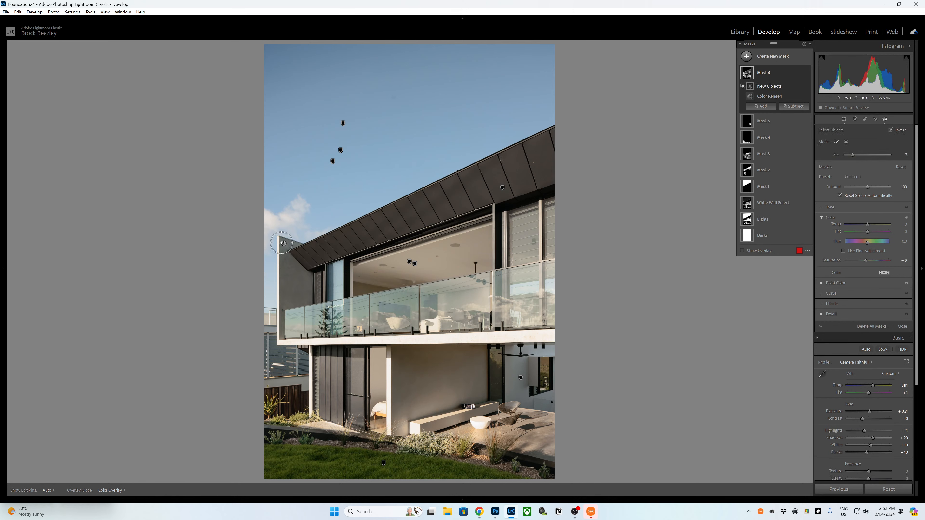
drag(283, 243, 298, 264)
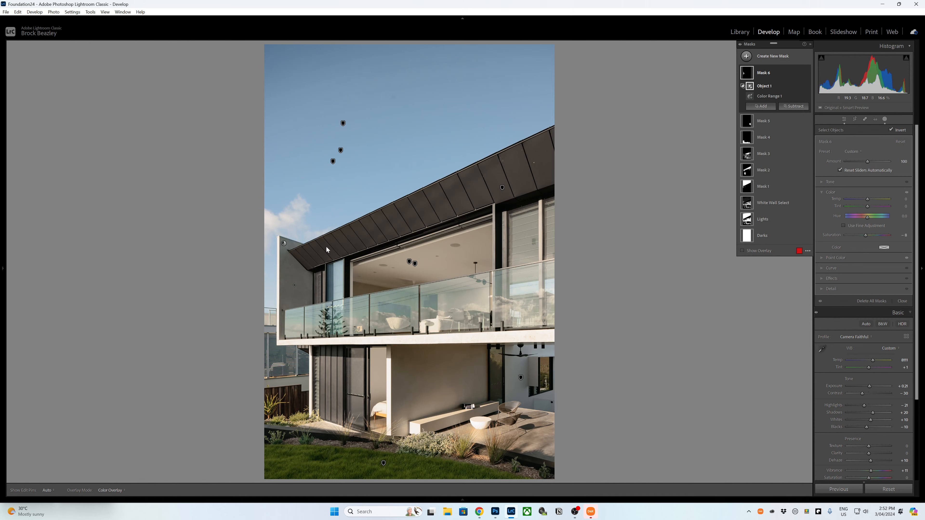
Hide the edit pins and create a colour range mask from the warm tones around the upper living area.
key(h)
click(353, 277)
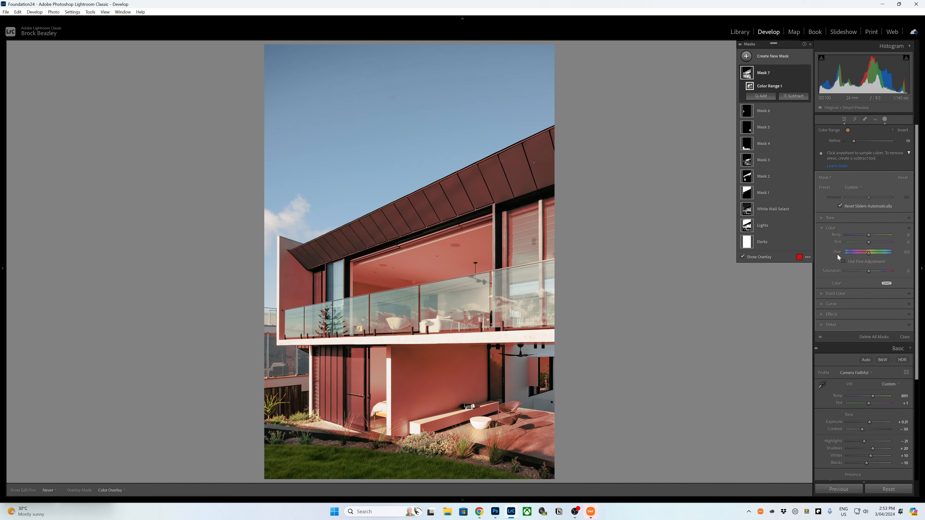